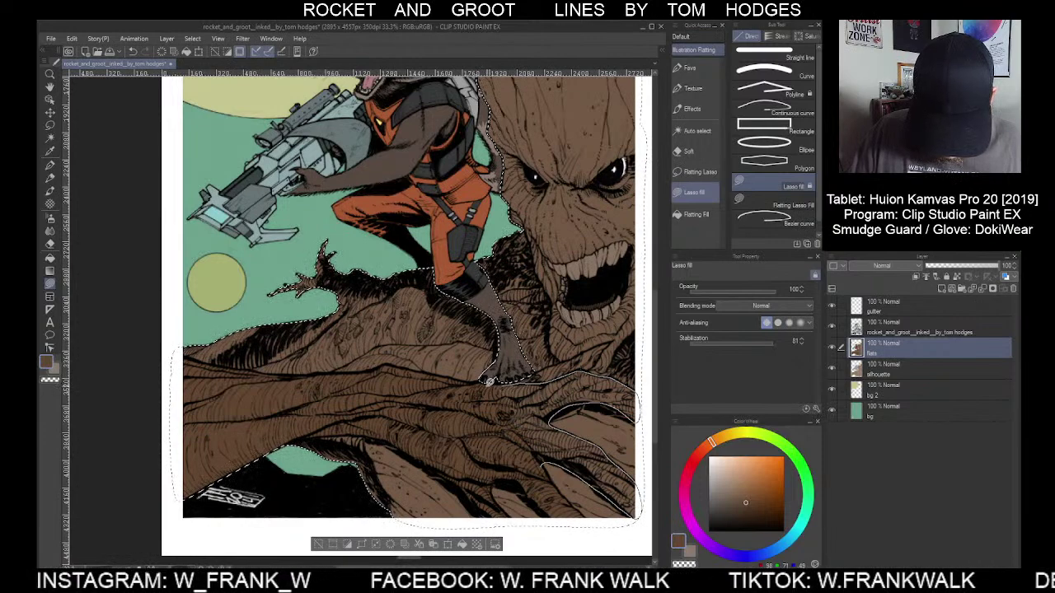
Lasso-fill the remaining areas of Groot's foreground arm and hand with brown on the flats layer, and clear the selection
{"action": "mouse_move", "coordinate": [457, 424]}
{"action": "left_mouse_down"}
{"action": "mouse_move", "coordinate": [464, 445]}
{"action": "mouse_move", "coordinate": [519, 465]}
{"action": "left_mouse_up"}
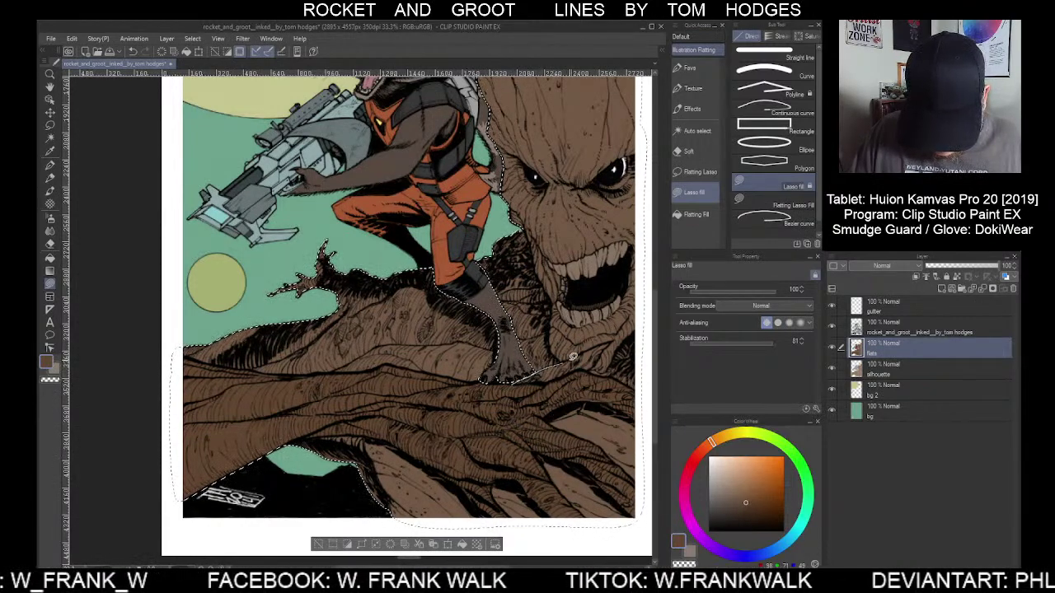
{"action": "mouse_move", "coordinate": [517, 382]}
{"action": "left_mouse_down"}
{"action": "mouse_move", "coordinate": [611, 338]}
{"action": "mouse_move", "coordinate": [590, 371]}
{"action": "left_mouse_up"}
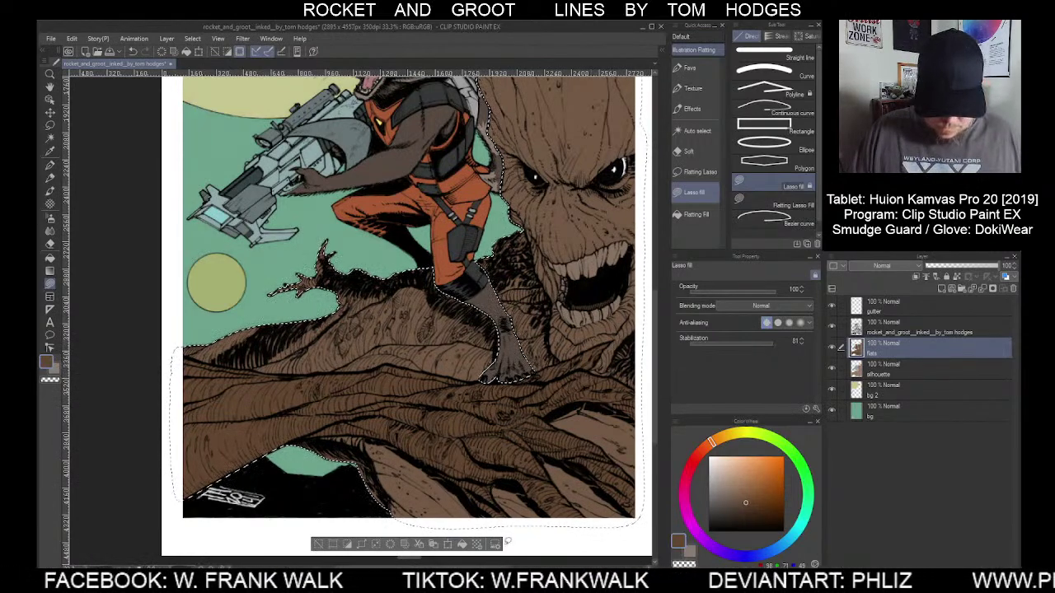
{"action": "key", "text": "ctrl+minus"}
{"action": "key", "text": "ctrl+minus"}
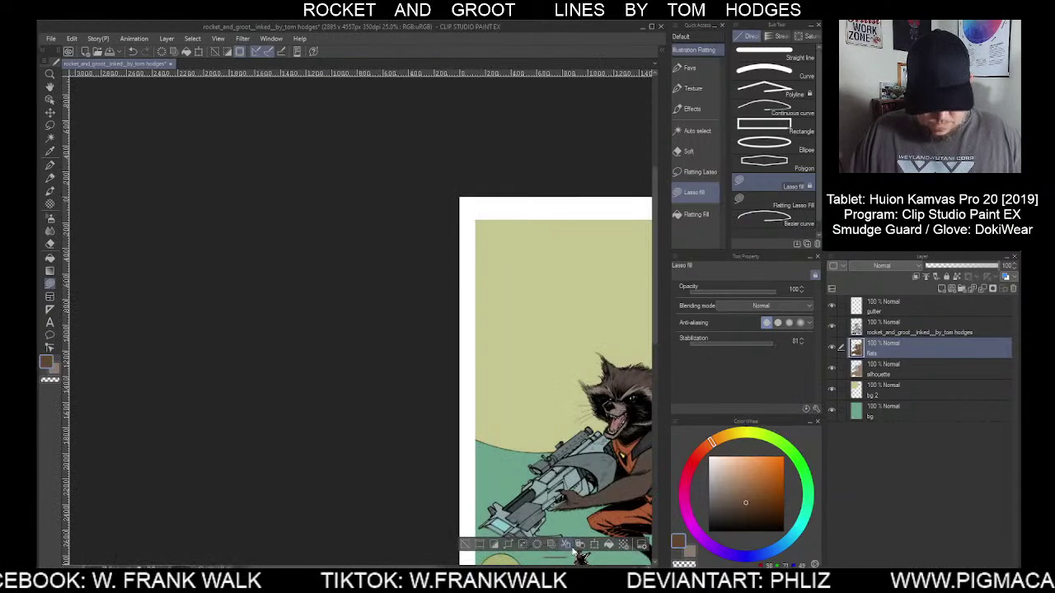
{"action": "left_click_drag", "start_coordinate": [587, 544], "coordinate": [528, 441]}
{"action": "key", "text": "ctrl+plus"}
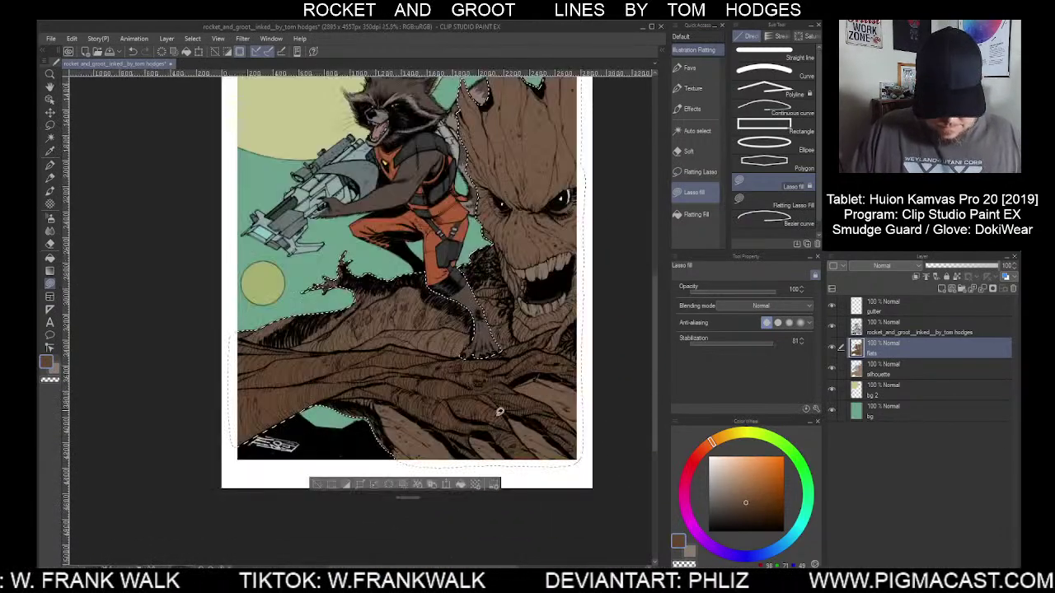
{"action": "left_click", "coordinate": [319, 485]}
{"action": "left_click_drag", "start_coordinate": [590, 405], "coordinate": [575, 449]}
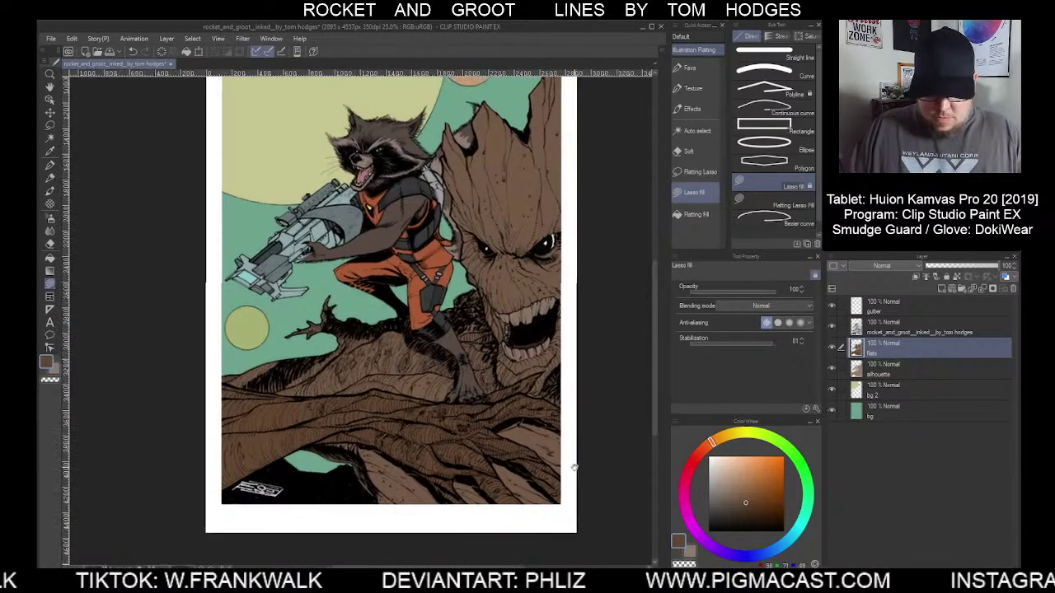
Auto-select Groot's foreground arm by its flat colour, raise its luminosity to 5, and clear the selection
{"action": "left_click", "coordinate": [698, 130]}
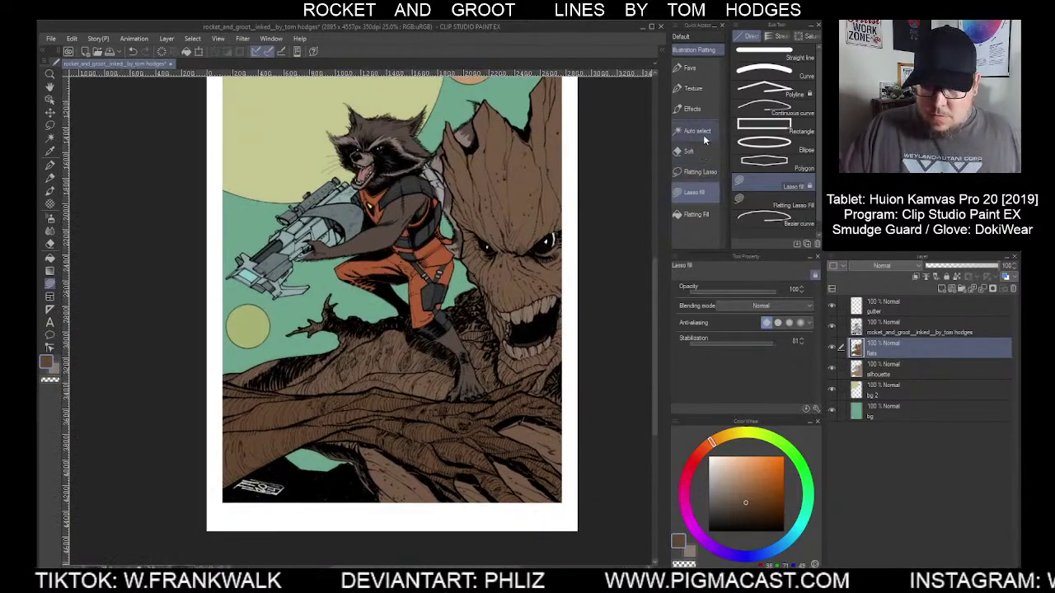
{"action": "left_click", "coordinate": [469, 454]}
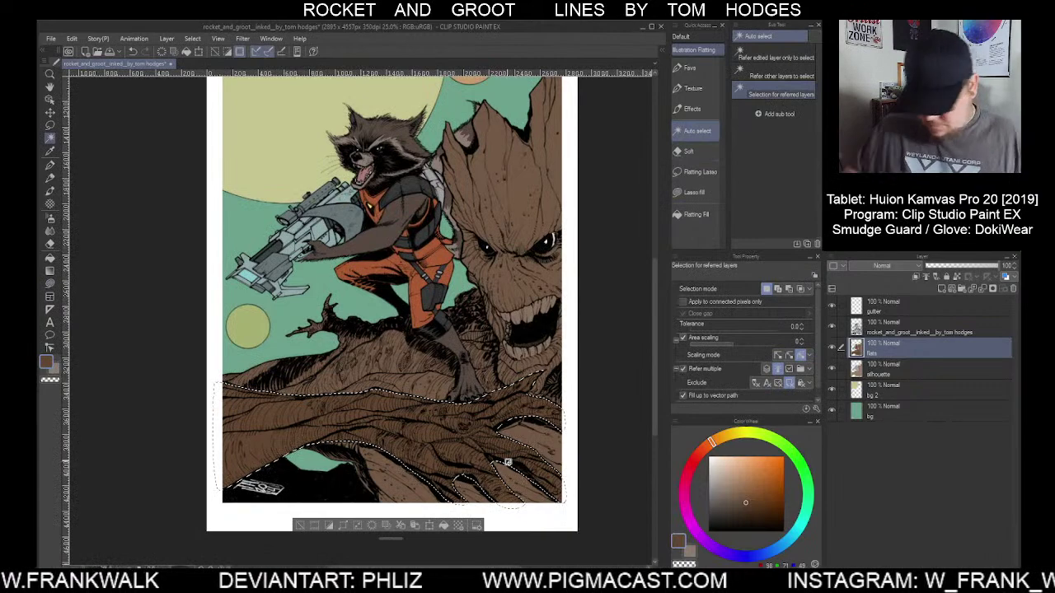
{"action": "key", "text": "ctrl+u"}
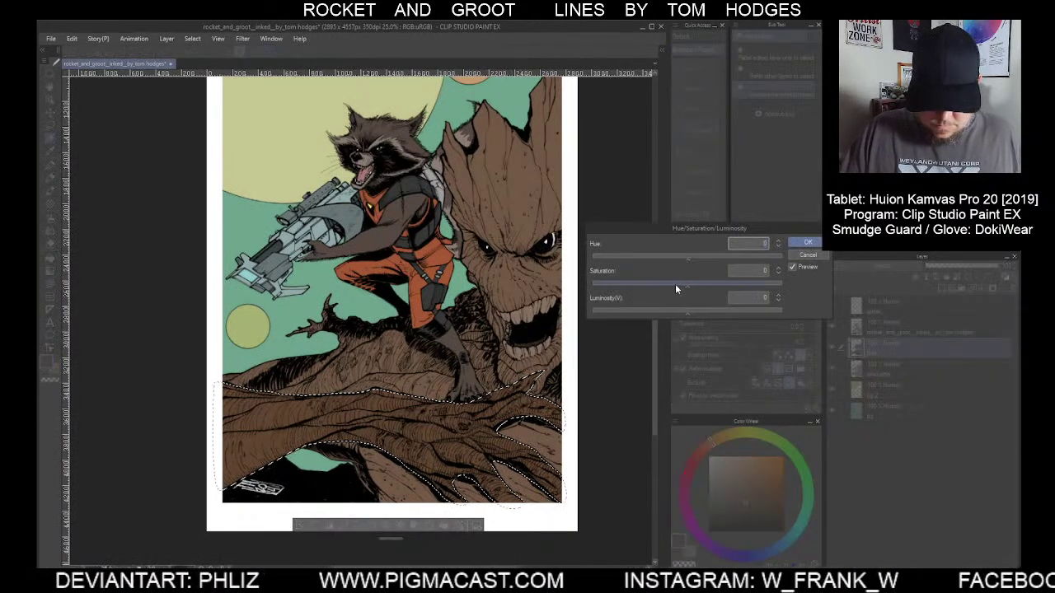
{"action": "left_click", "coordinate": [698, 309]}
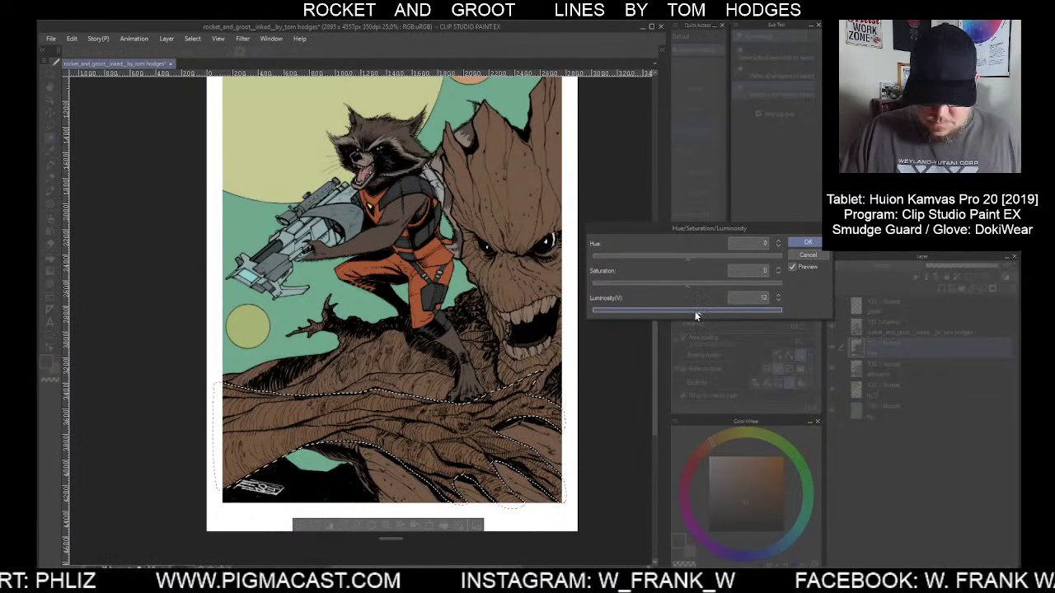
{"action": "left_click", "coordinate": [694, 314]}
{"action": "left_click", "coordinate": [694, 312]}
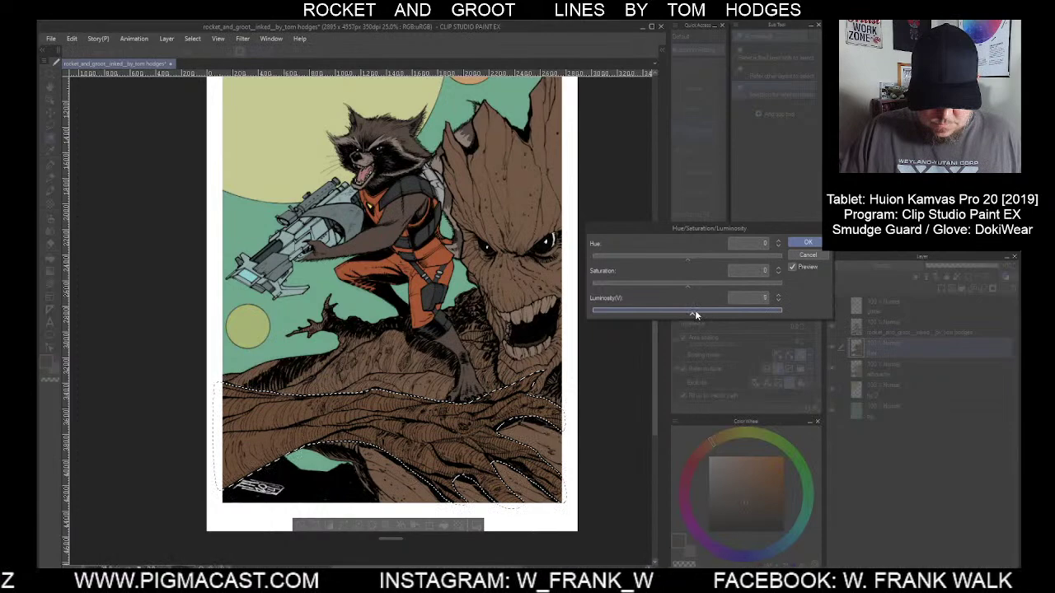
{"action": "left_click", "coordinate": [807, 242]}
{"action": "left_click", "coordinate": [331, 527]}
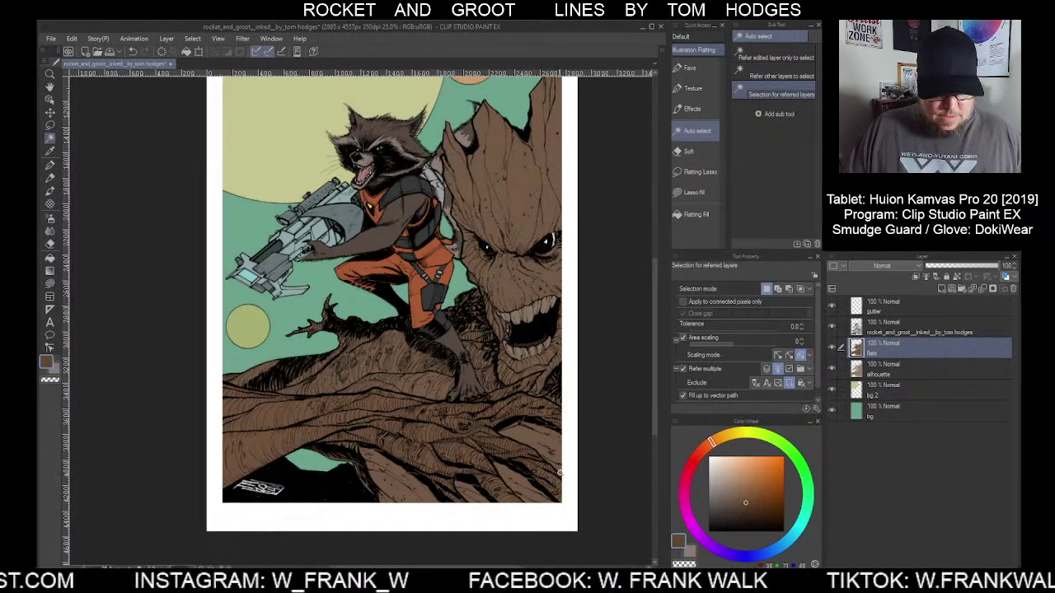
Target the bg layer and recolour the stops of the Rainbow gradient preset with dark purple and navy shades
{"action": "left_click_drag", "start_coordinate": [600, 381], "coordinate": [590, 397]}
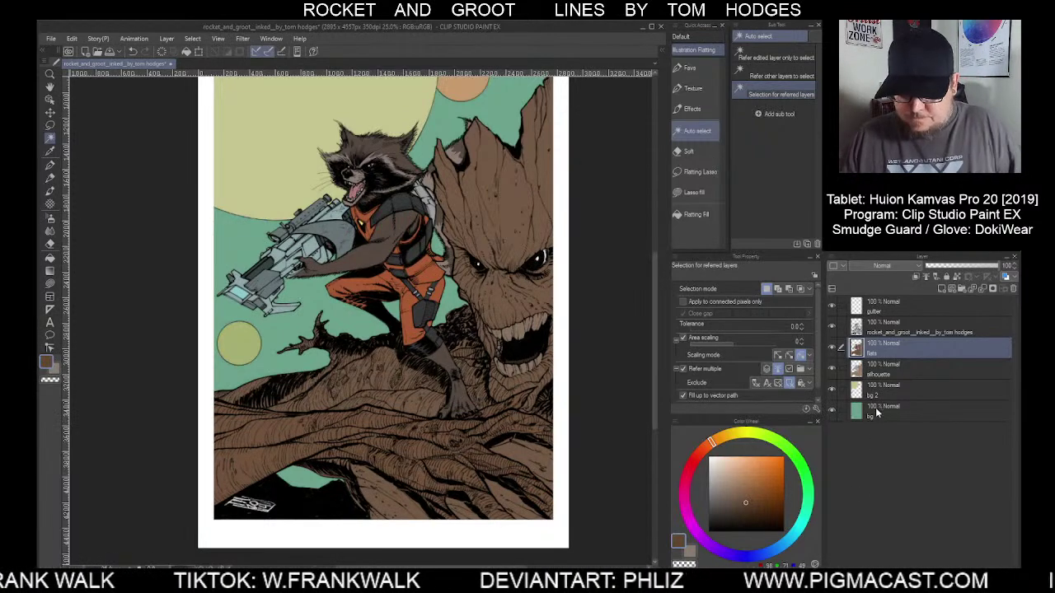
{"action": "left_click_drag", "start_coordinate": [573, 378], "coordinate": [571, 460]}
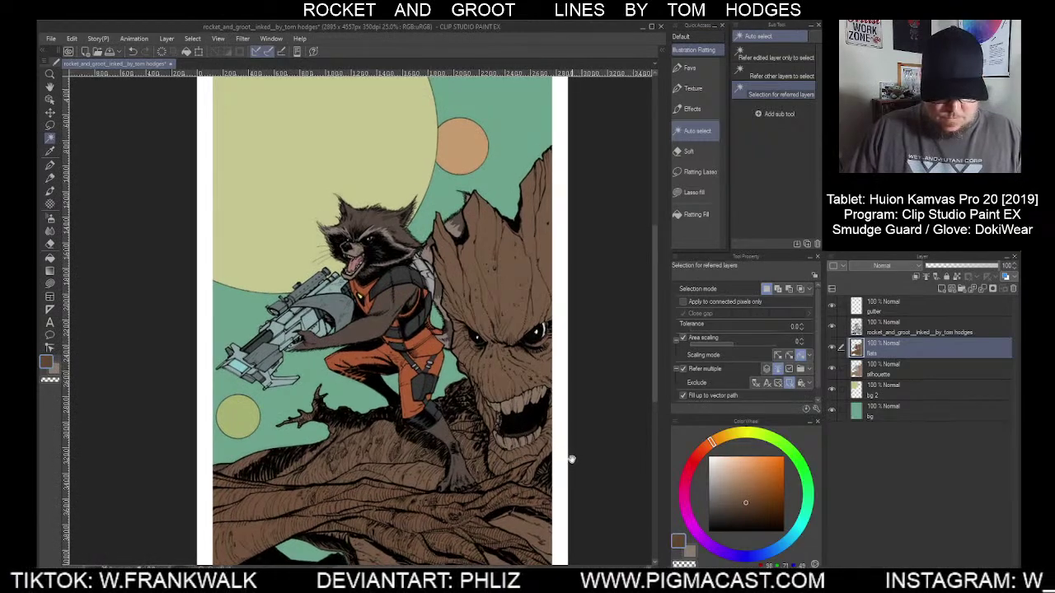
{"action": "left_click", "coordinate": [857, 410]}
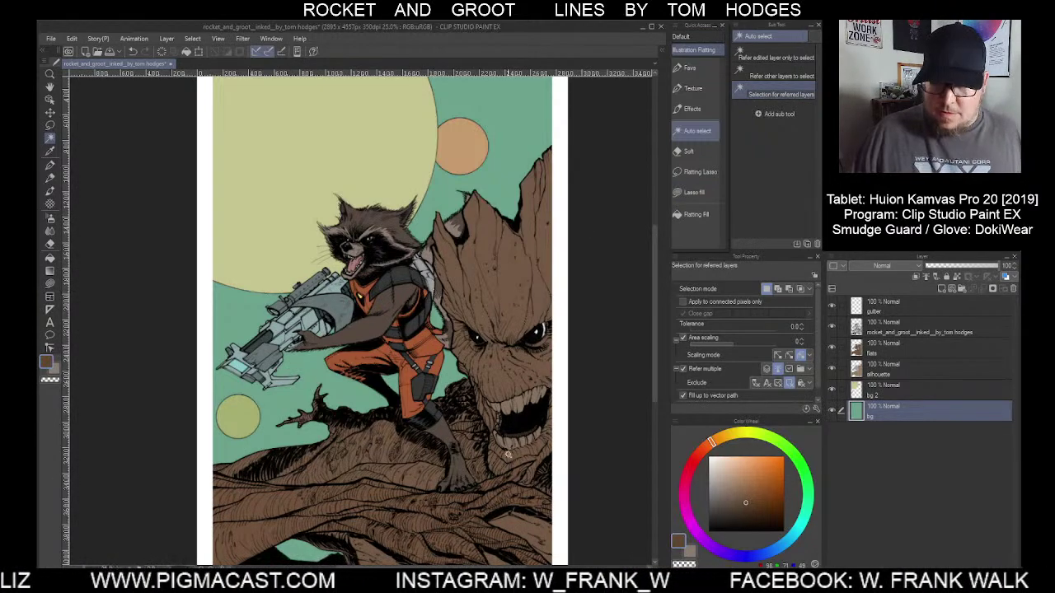
{"action": "left_click", "coordinate": [50, 271]}
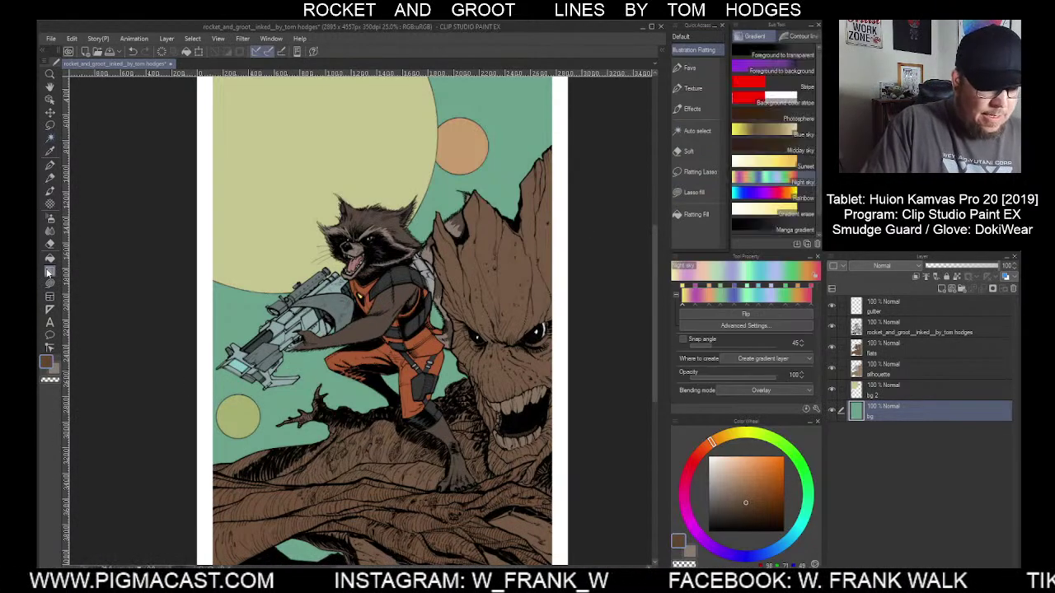
{"action": "left_click", "coordinate": [756, 195]}
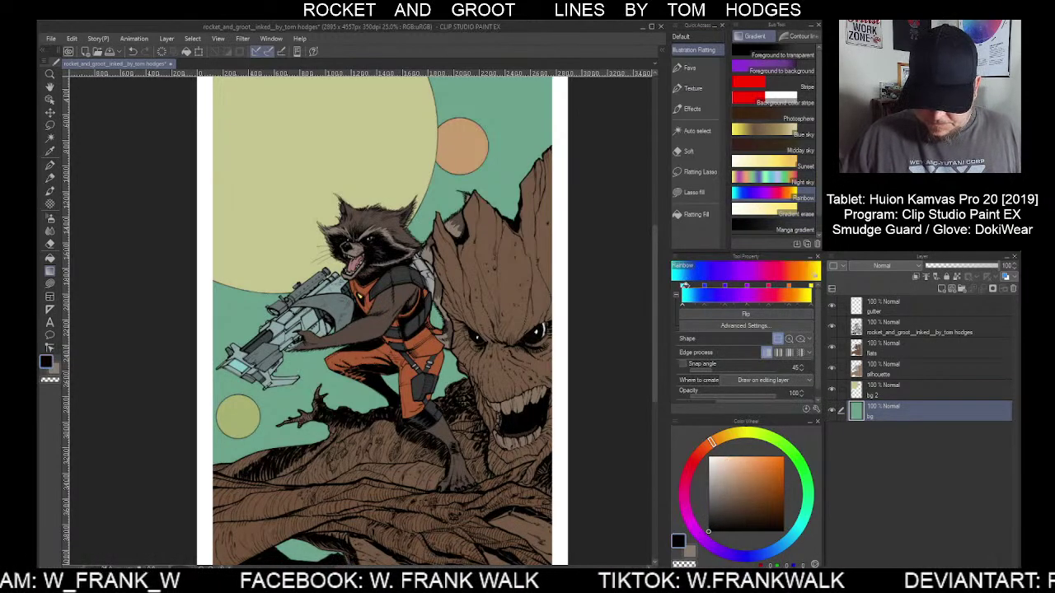
{"action": "left_click_drag", "start_coordinate": [705, 284], "coordinate": [807, 318]}
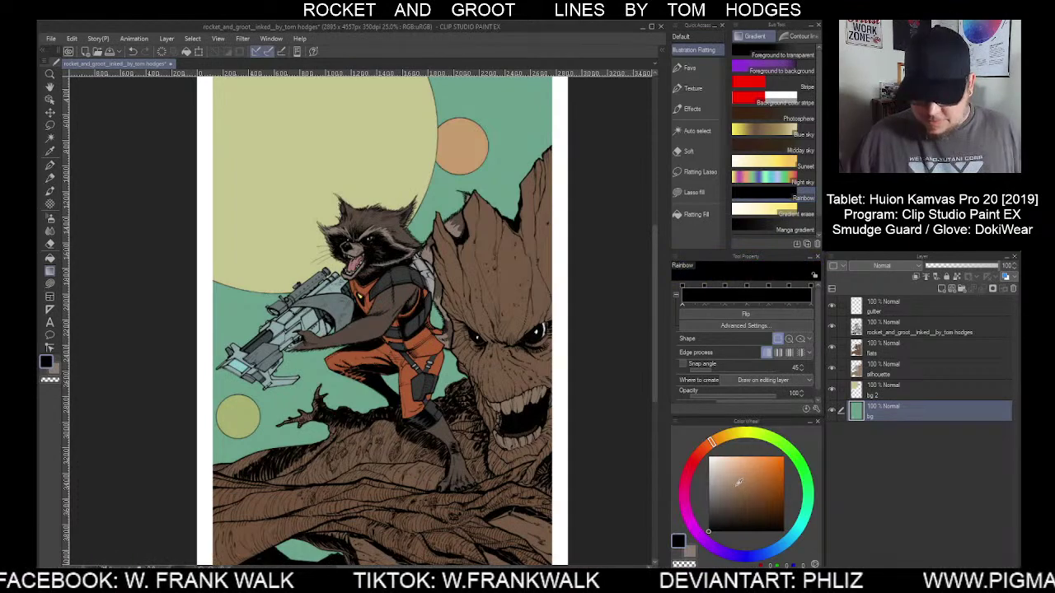
{"action": "left_click", "coordinate": [723, 552]}
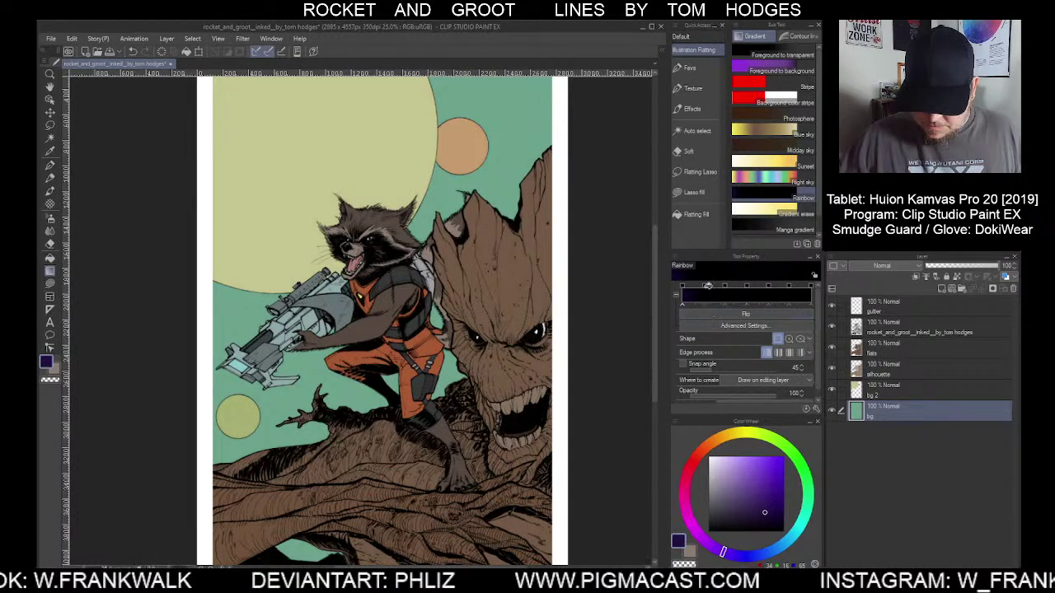
{"action": "left_click", "coordinate": [707, 294]}
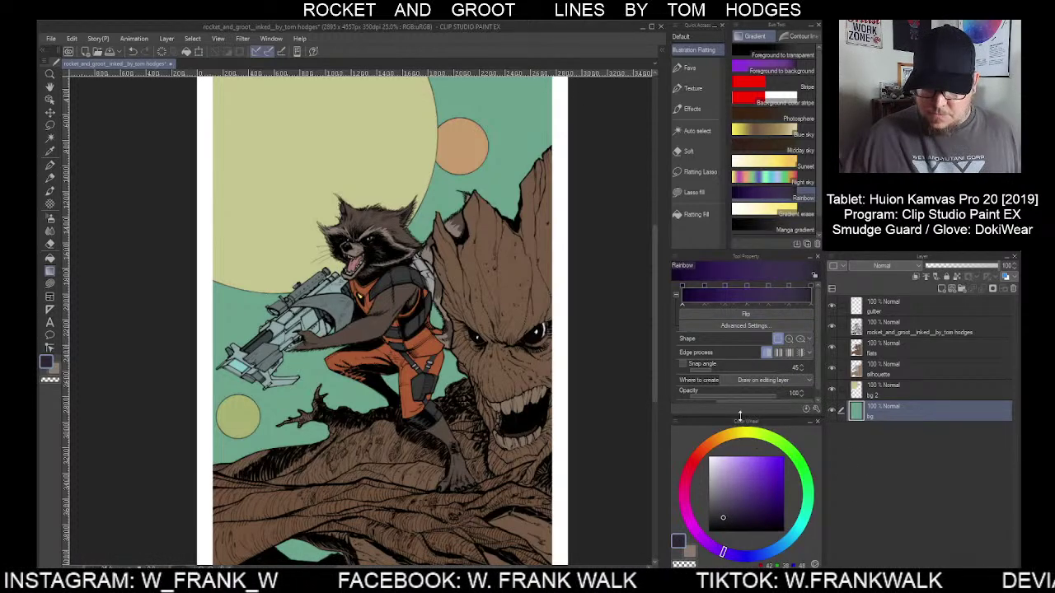
Fill the bg layer with the dark purple gradient, finally drawing it vertically from the bottom of the artwork up to its top
{"action": "scroll", "coordinate": [566, 296], "scroll_direction": "down", "scroll_amount": 3}
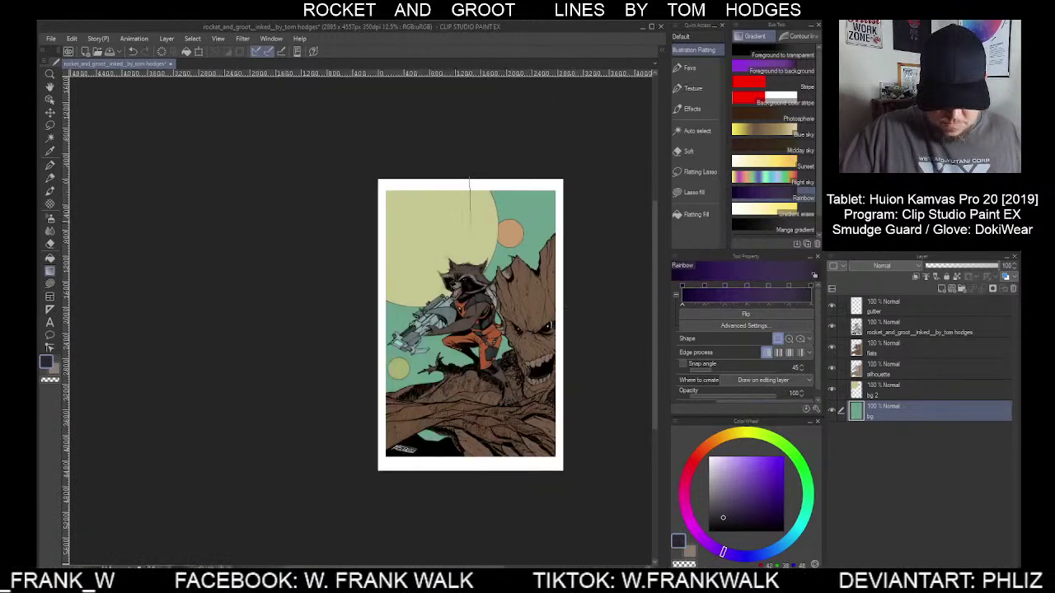
{"action": "left_click_drag", "start_coordinate": [469, 221], "coordinate": [472, 456]}
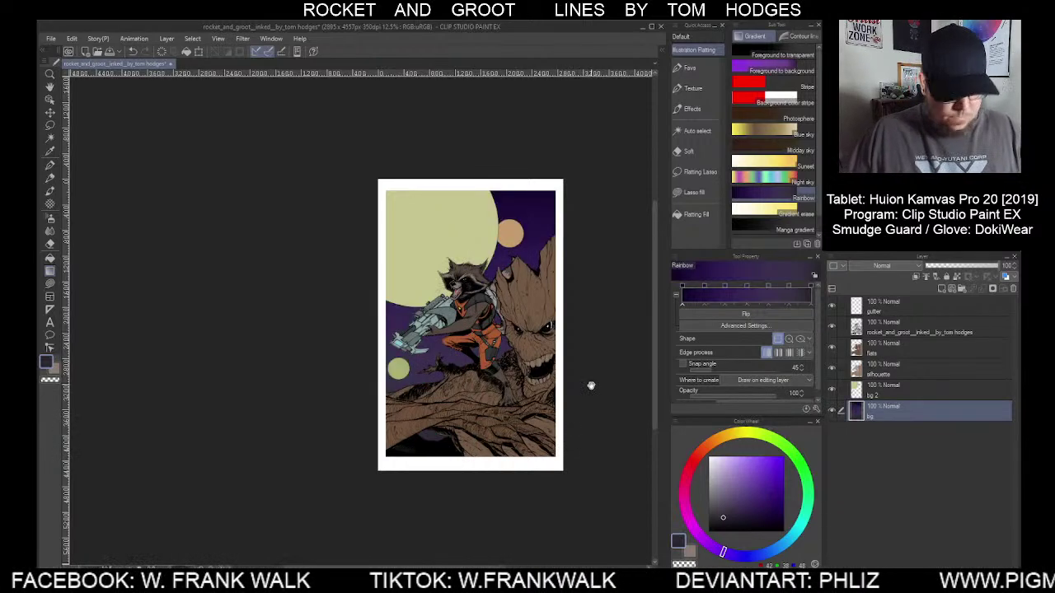
{"action": "left_click_drag", "start_coordinate": [591, 385], "coordinate": [523, 401]}
{"action": "scroll", "coordinate": [458, 383], "scroll_direction": "up", "scroll_amount": 2}
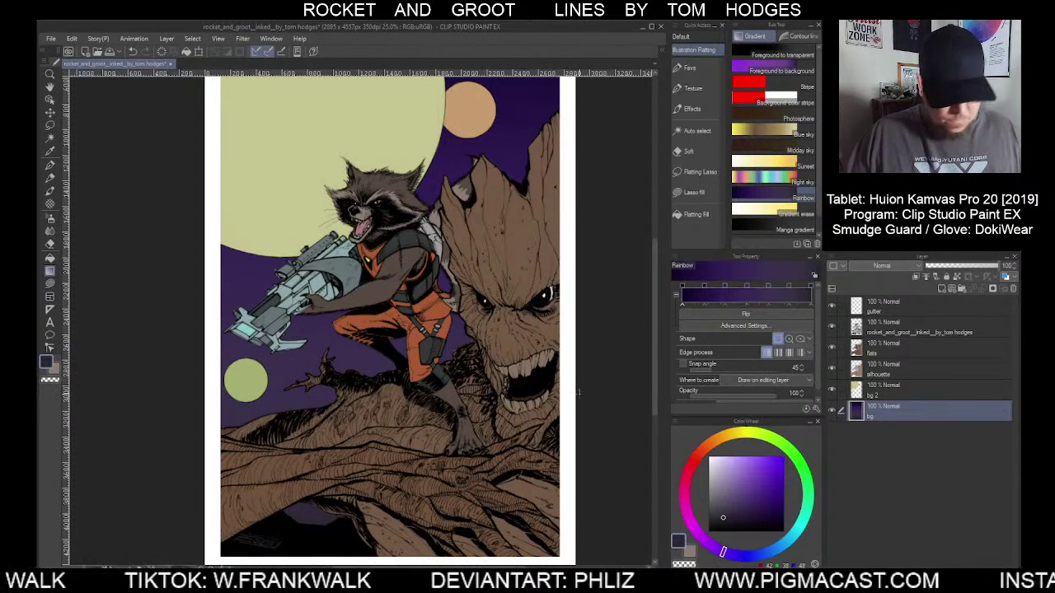
{"action": "mouse_move", "coordinate": [579, 393]}
{"action": "left_mouse_down"}
{"action": "mouse_move", "coordinate": [590, 356]}
{"action": "mouse_move", "coordinate": [570, 389]}
{"action": "left_mouse_up"}
{"action": "scroll", "coordinate": [570, 387], "scroll_direction": "down", "scroll_amount": 2}
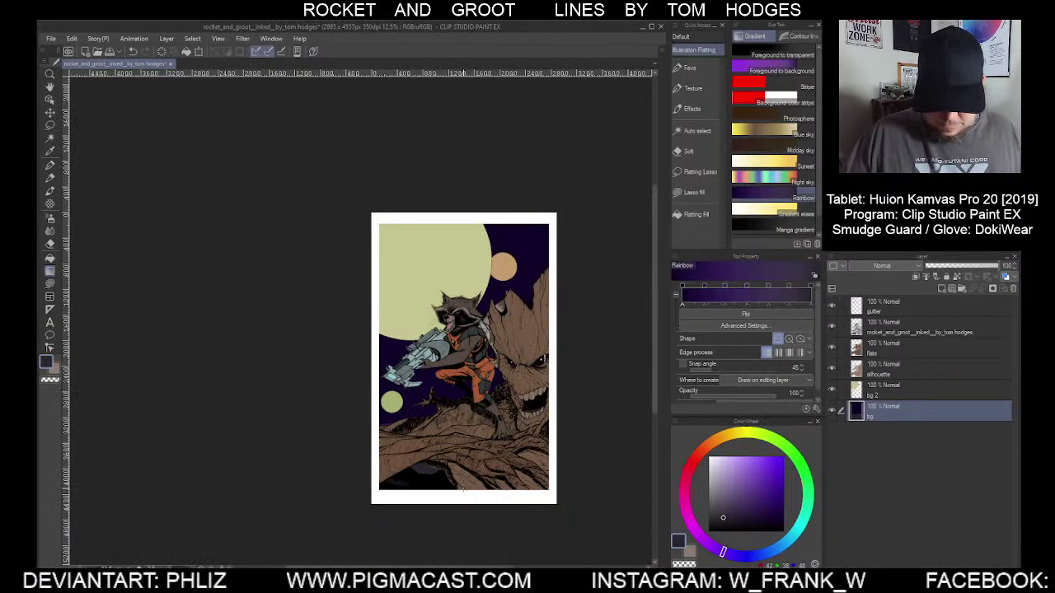
{"action": "left_click_drag", "start_coordinate": [464, 492], "coordinate": [464, 222]}
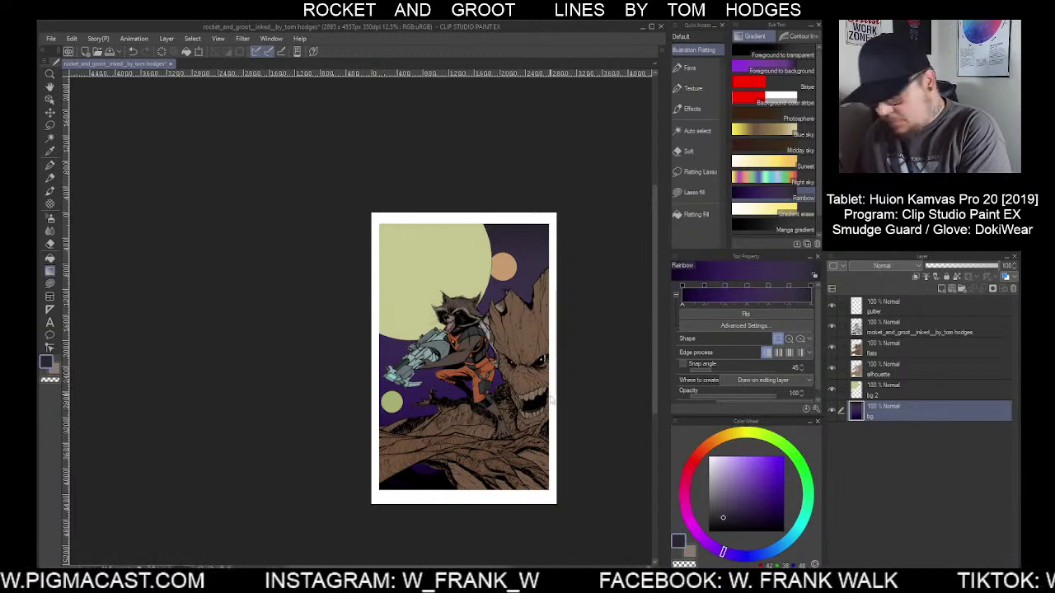
Darken and mute the background gradient by setting its luminosity to -31 and saturation to -18
{"action": "key", "text": "ctrl+u"}
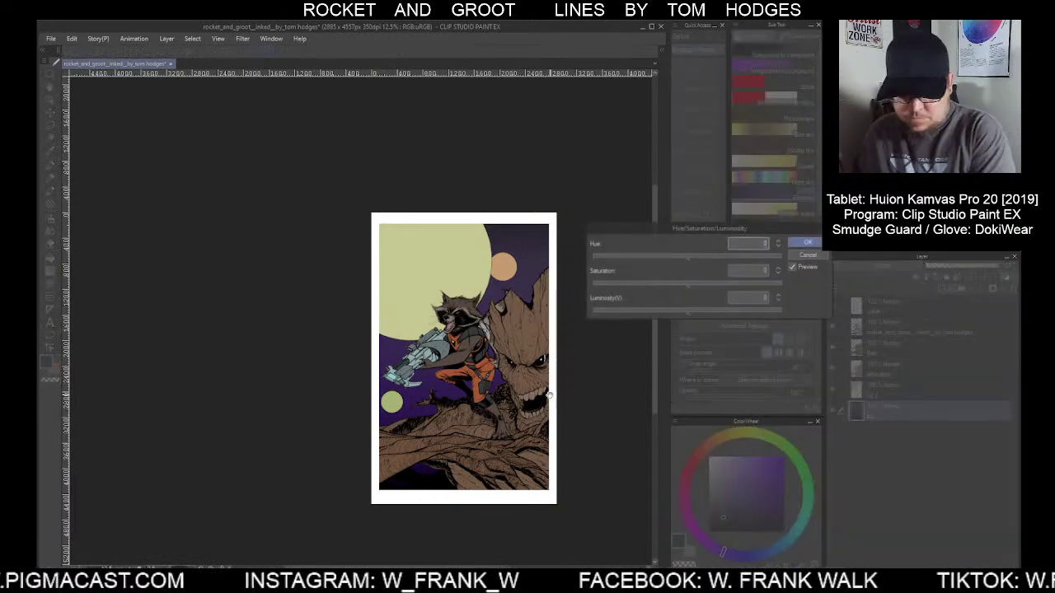
{"action": "left_click", "coordinate": [654, 311]}
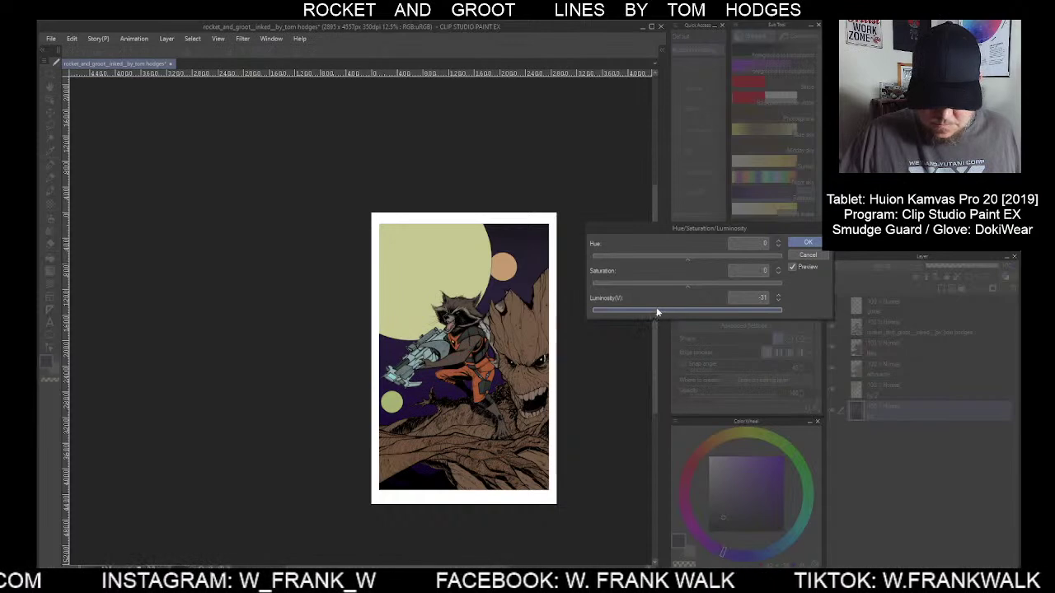
{"action": "left_click", "coordinate": [667, 286]}
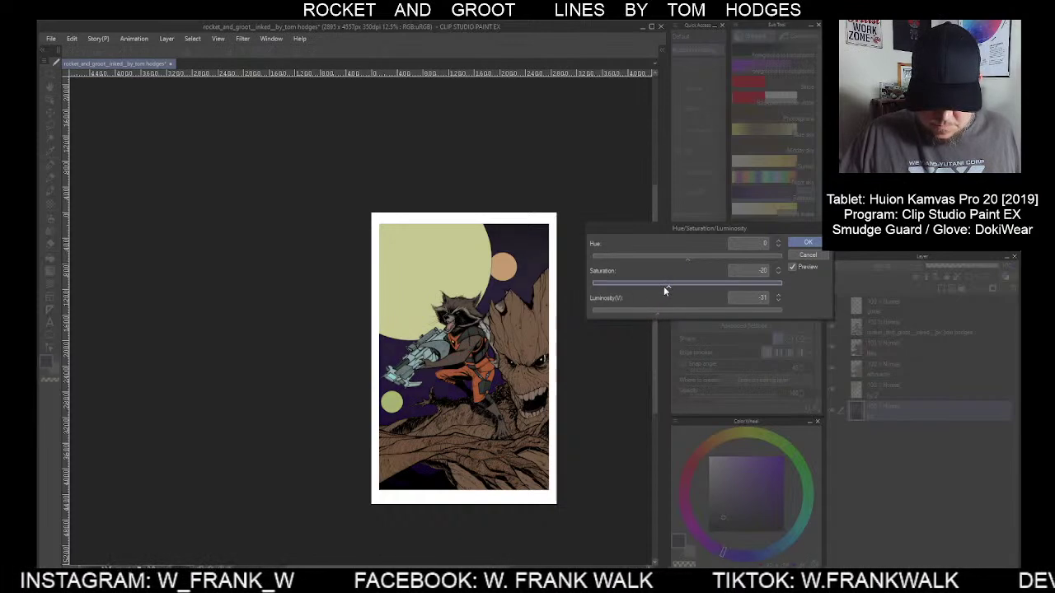
{"action": "left_click_drag", "start_coordinate": [660, 285], "coordinate": [670, 284]}
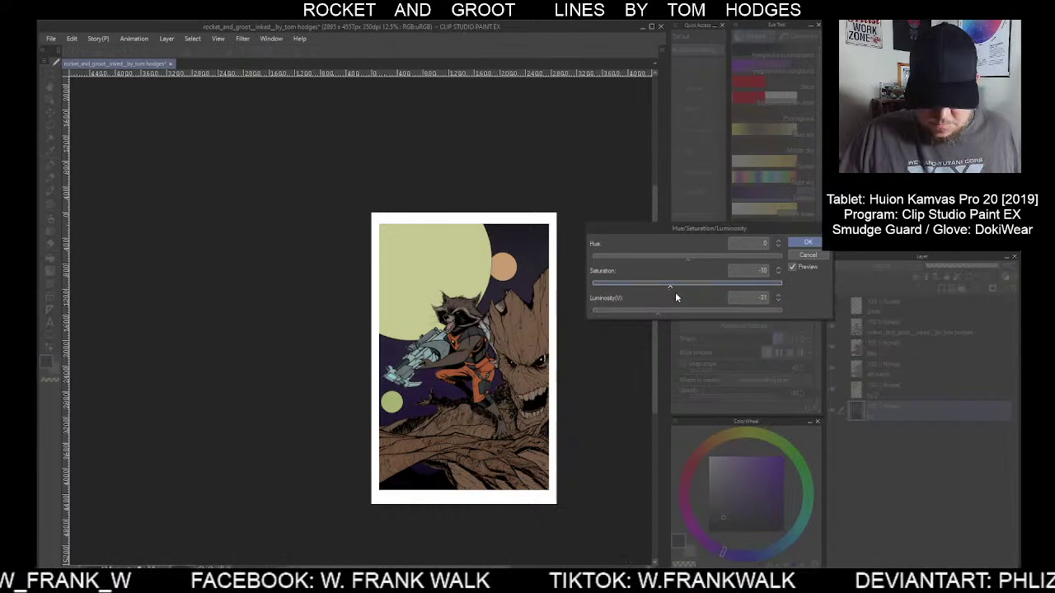
{"action": "left_click", "coordinate": [806, 242]}
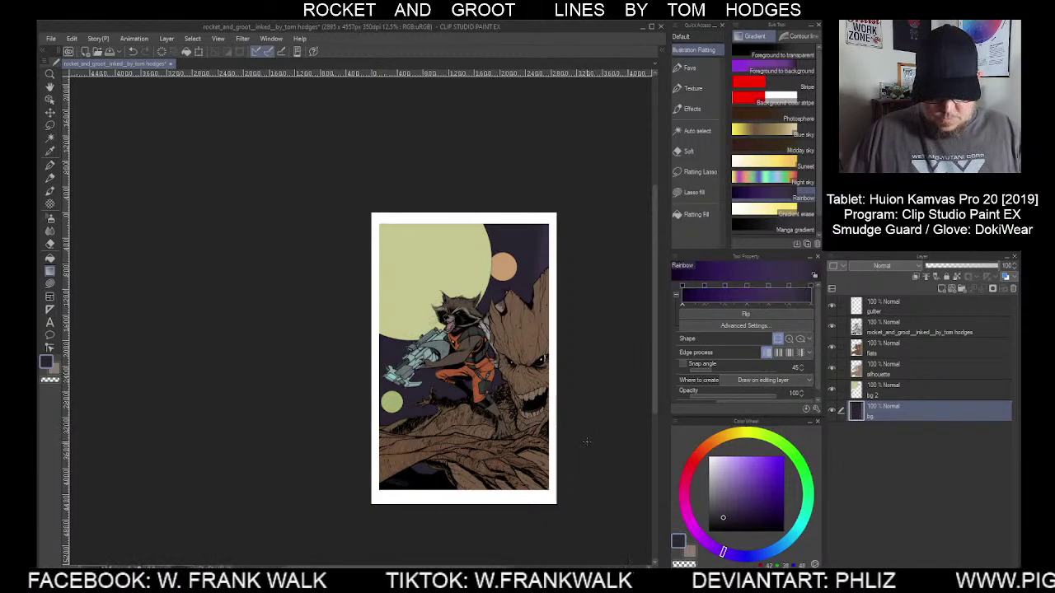
Add a new empty layer directly above the bg layer
{"action": "scroll", "coordinate": [563, 414], "scroll_direction": "up", "scroll_amount": 3}
{"action": "scroll", "coordinate": [563, 413], "scroll_direction": "down", "scroll_amount": 3}
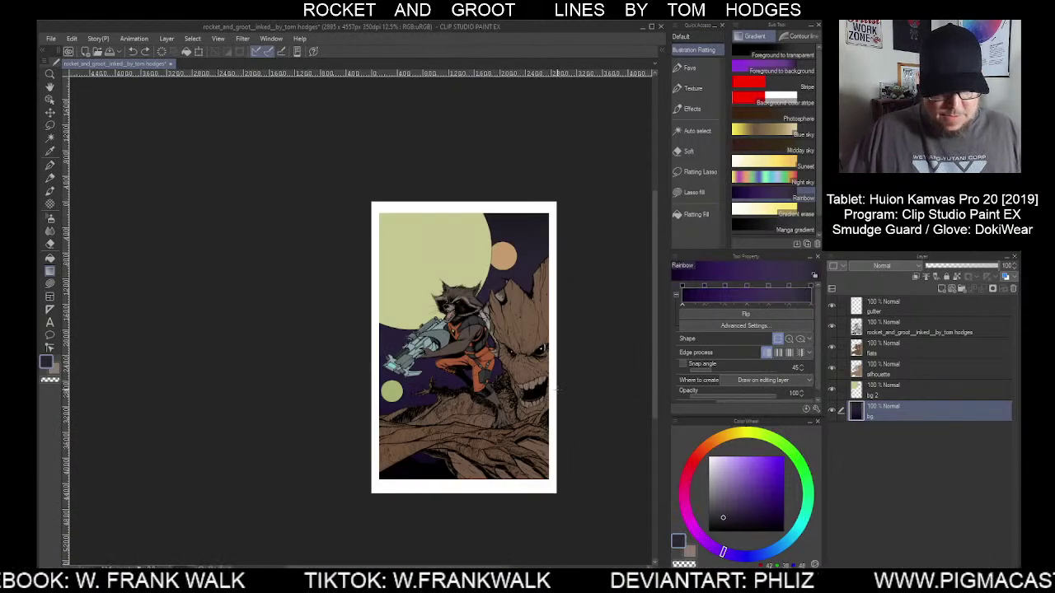
{"action": "left_click_drag", "start_coordinate": [567, 395], "coordinate": [507, 380]}
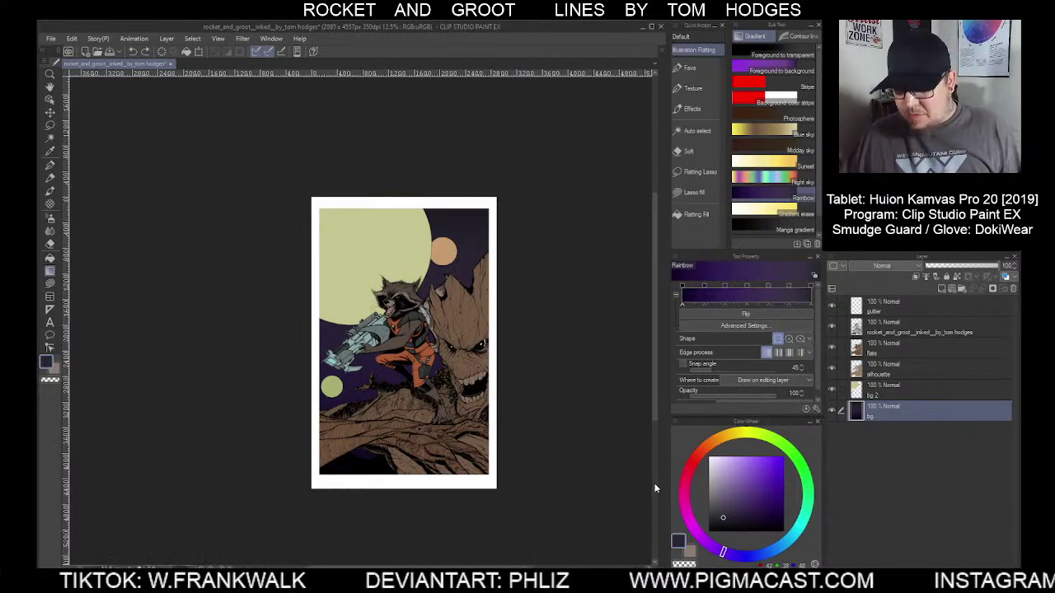
{"action": "left_click", "coordinate": [939, 288]}
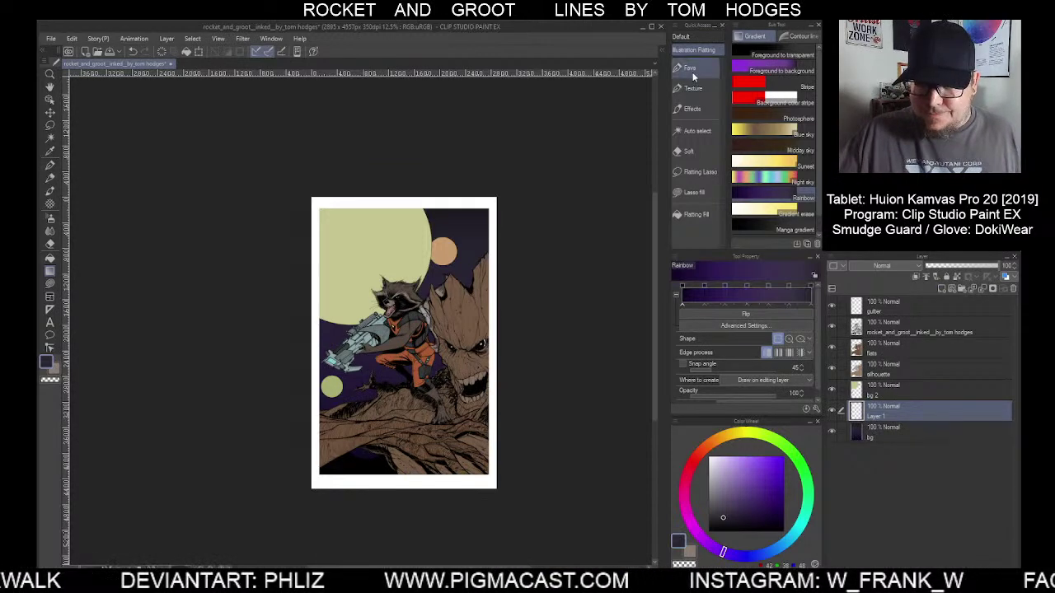
Choose the FX - Sparkle brush and a pale mint-green drawing colour
{"action": "key", "text": "p"}
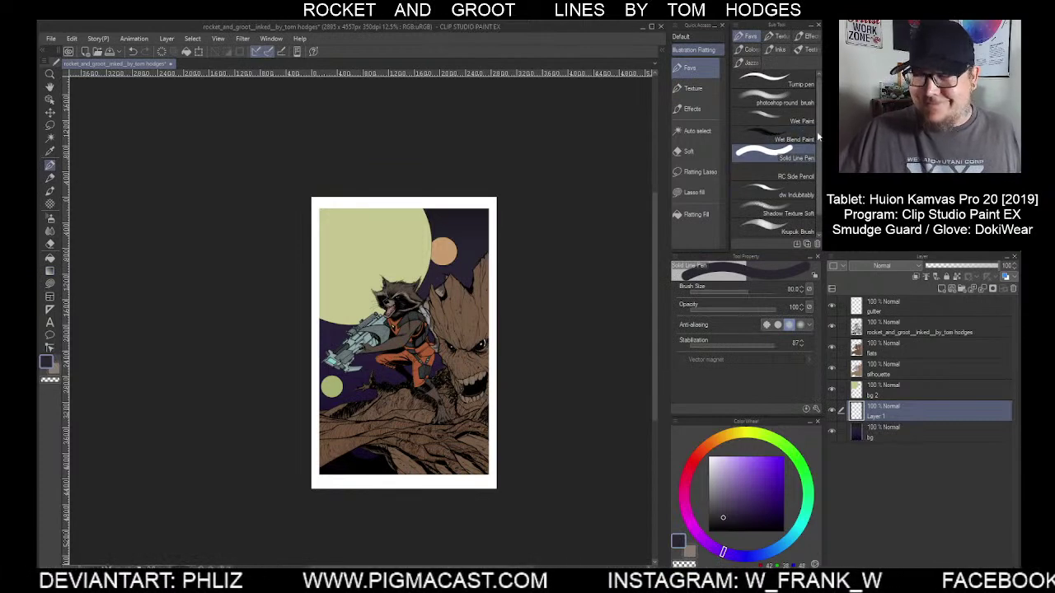
{"action": "left_click", "coordinate": [750, 63]}
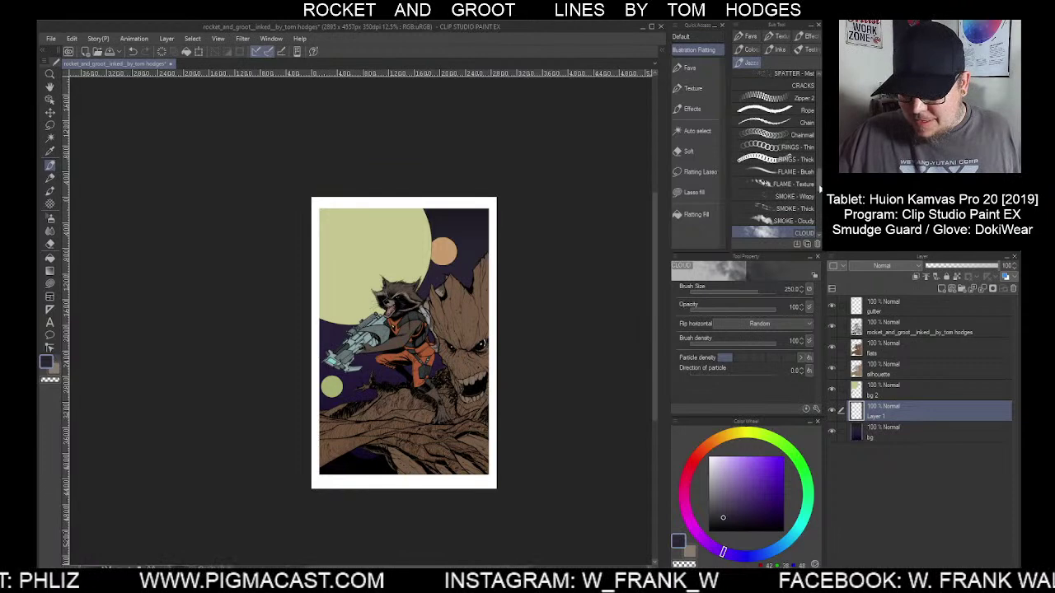
{"action": "scroll", "coordinate": [819, 198], "scroll_direction": "down", "scroll_amount": 3}
{"action": "left_click_drag", "start_coordinate": [820, 201], "coordinate": [816, 235]}
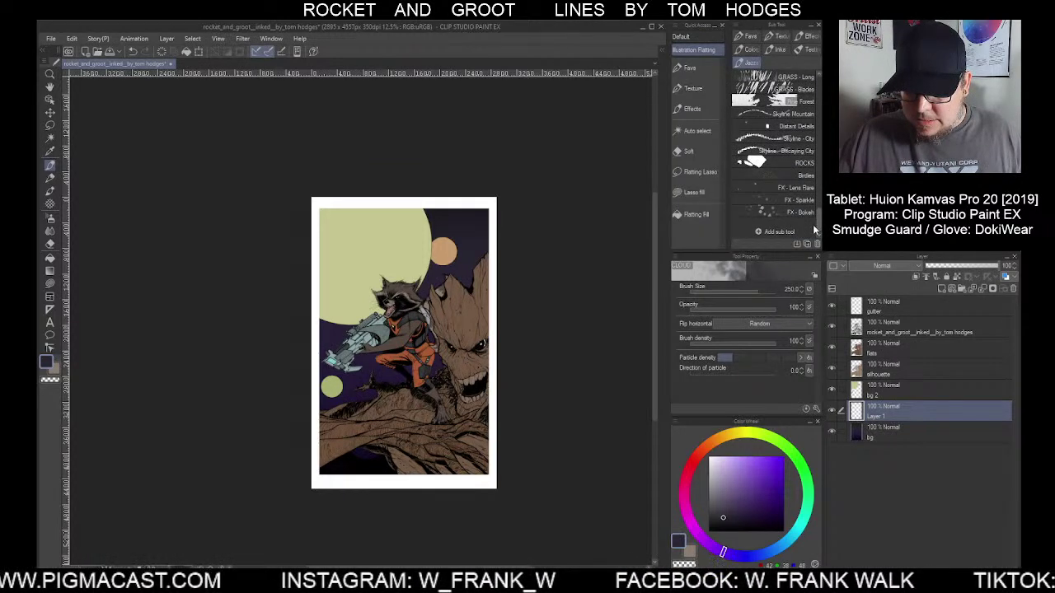
{"action": "left_click", "coordinate": [791, 200]}
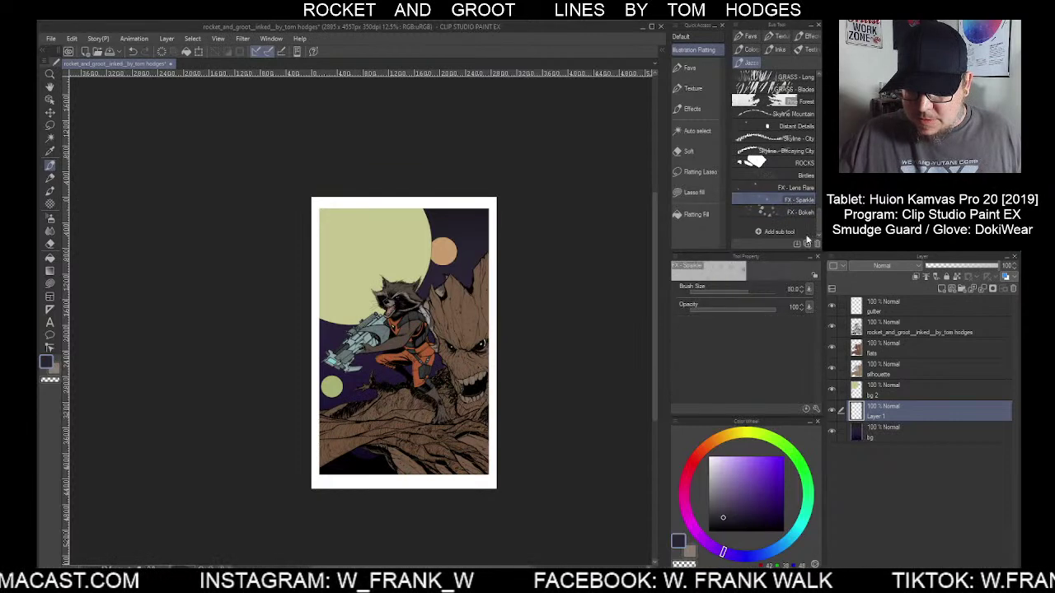
{"action": "left_click", "coordinate": [715, 460]}
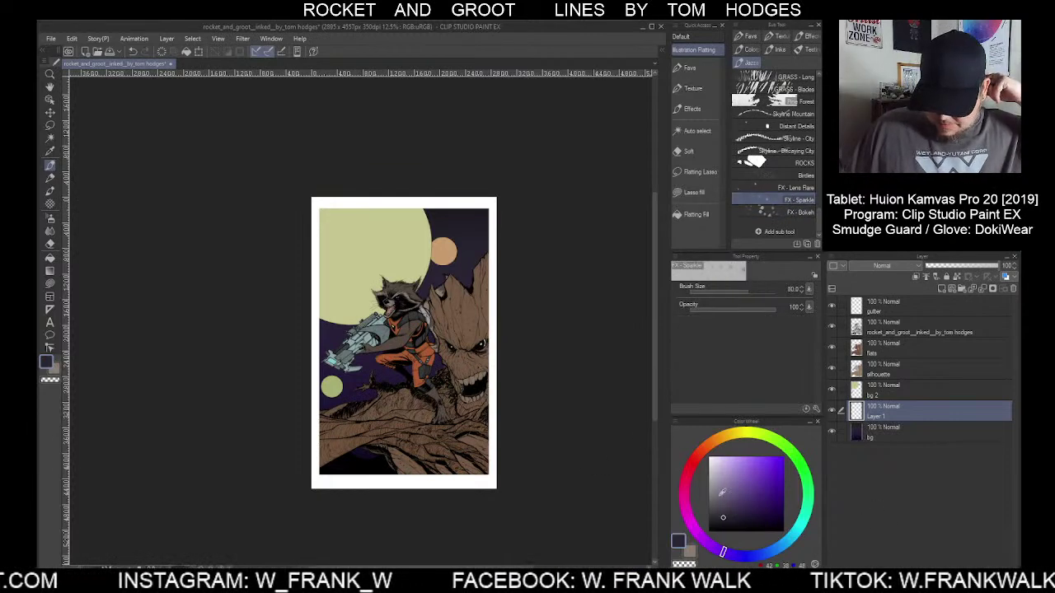
{"action": "left_click", "coordinate": [718, 464]}
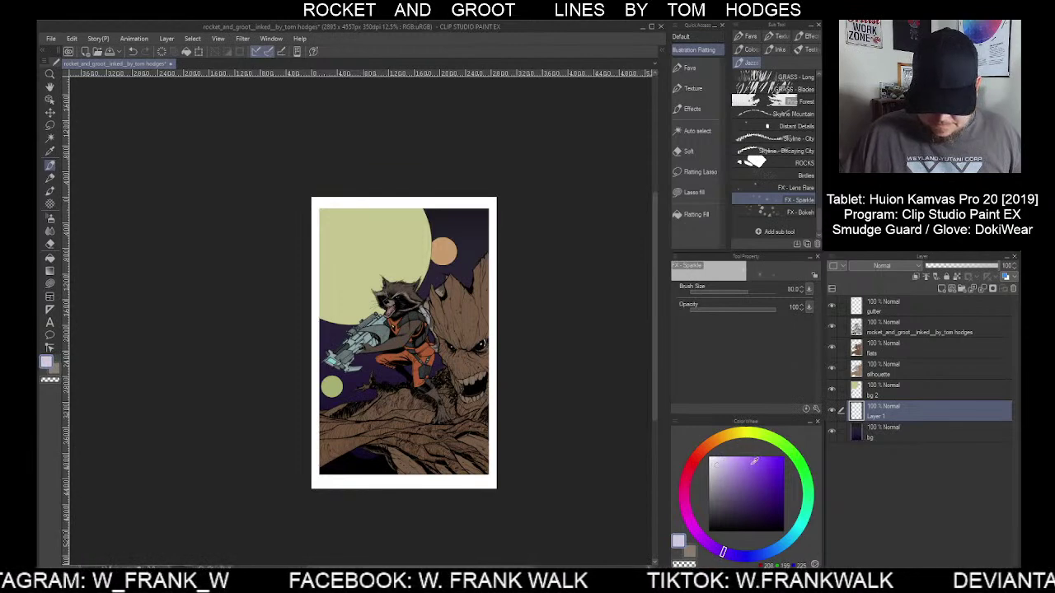
{"action": "left_click", "coordinate": [806, 506]}
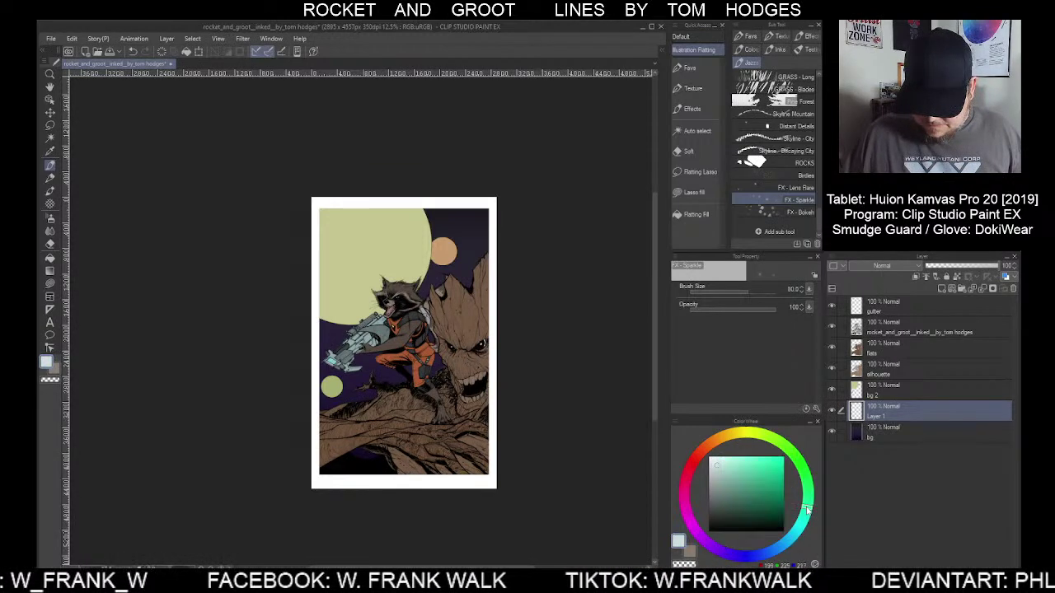
{"action": "left_click", "coordinate": [728, 465]}
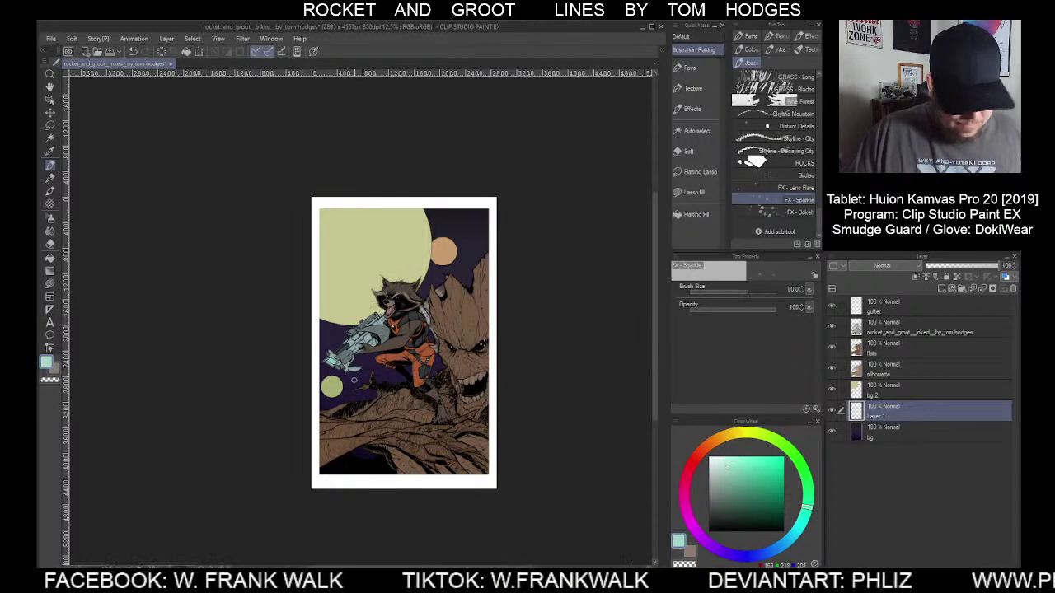
Scatter mint and yellow sparkles of varied size across the dark sky around the planets, using brush sizes from 400 to 1000
{"action": "key", "text": "bracketright"}
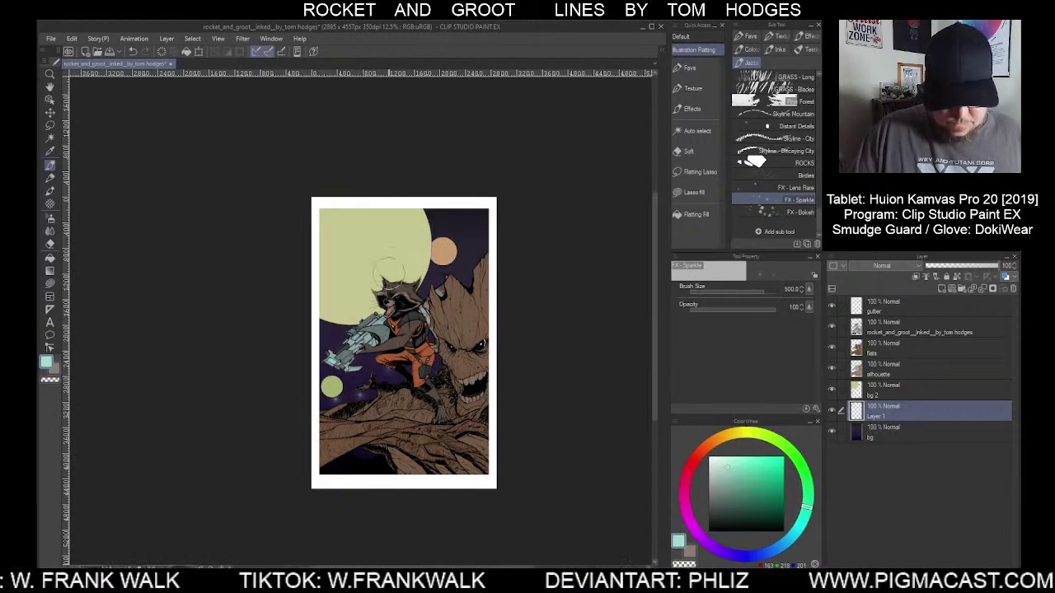
{"action": "key", "text": "bracketright"}
{"action": "key", "text": "bracketright"}
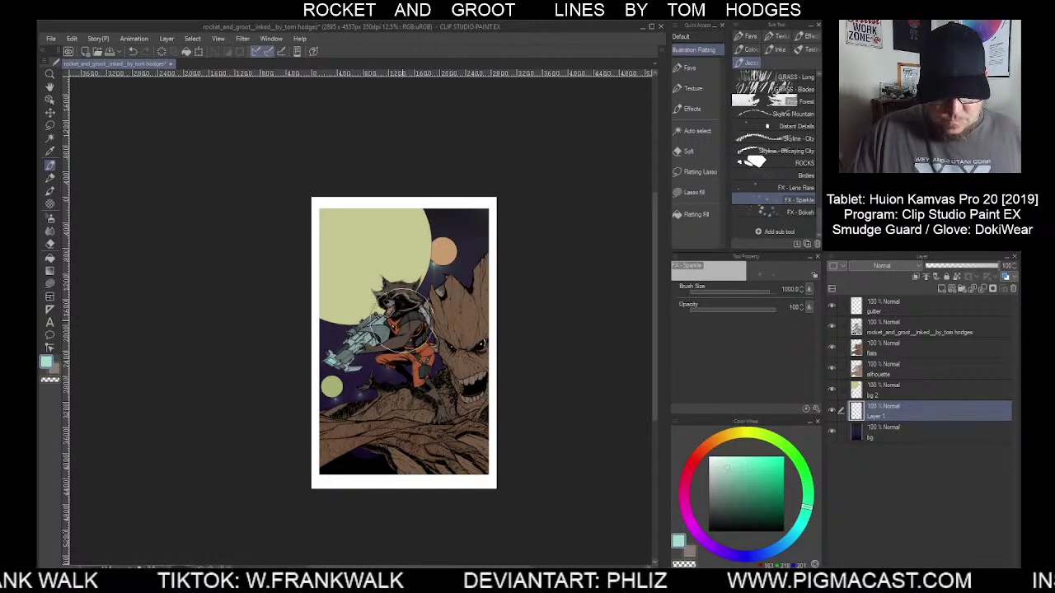
{"action": "key", "text": "bracketleft"}
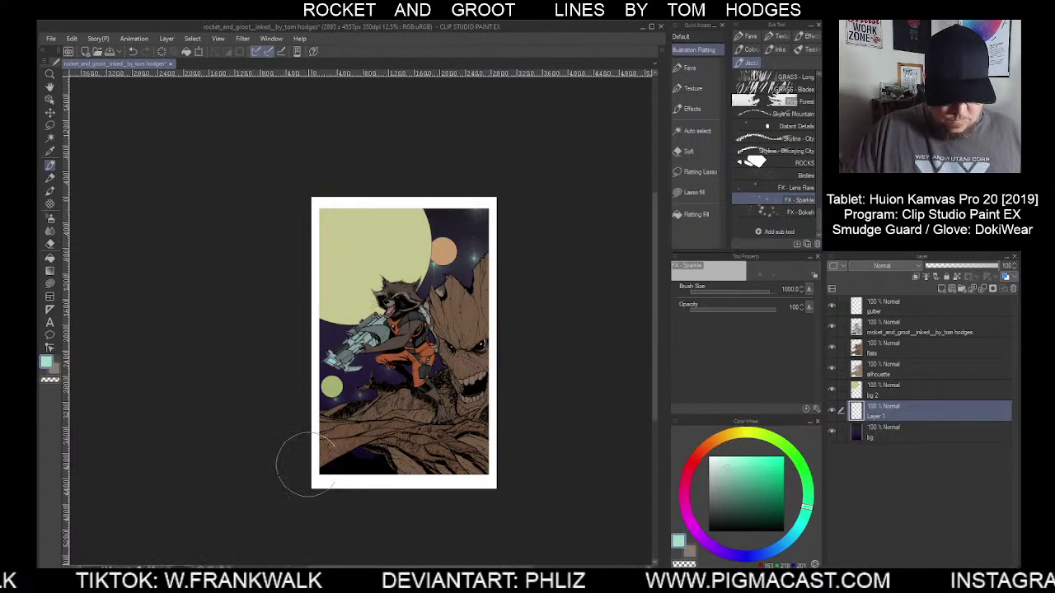
{"action": "key", "text": "bracketleft"}
{"action": "key", "text": "bracketleft"}
{"action": "key", "text": "bracketleft"}
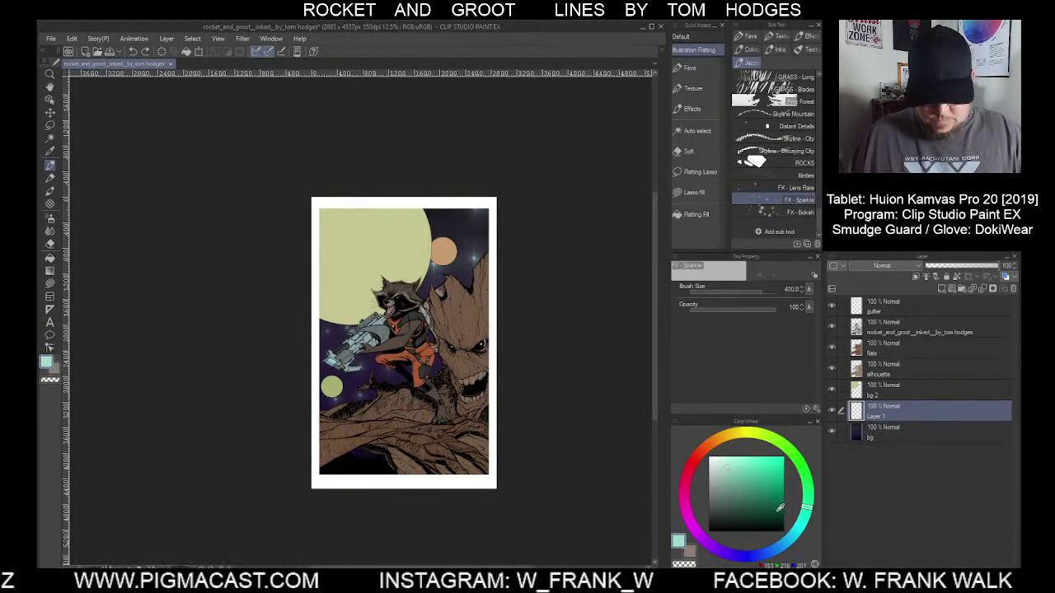
{"action": "left_click", "coordinate": [758, 438]}
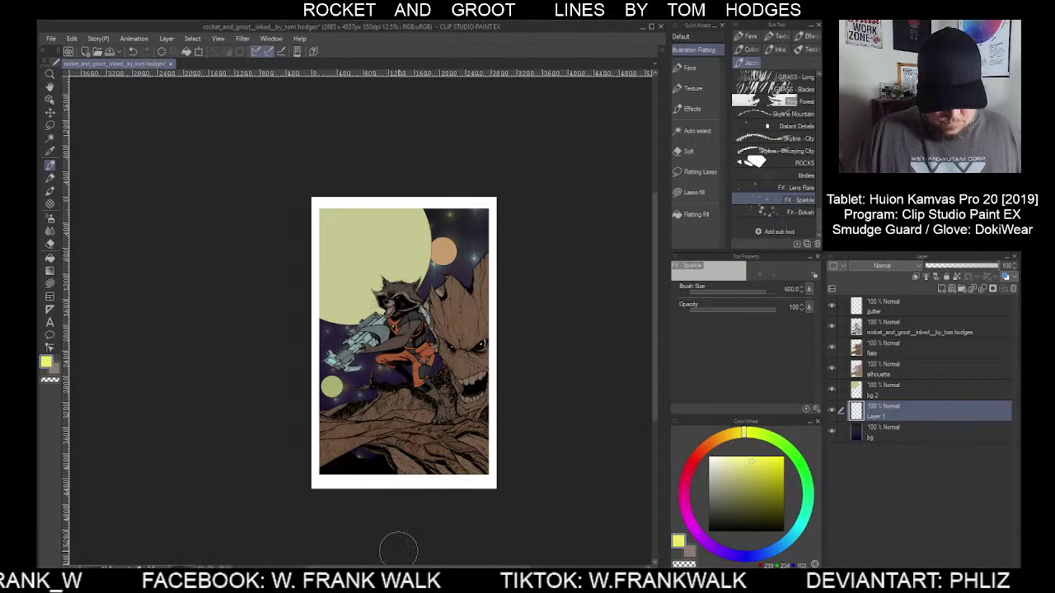
Soften the sparkles by lowering their layer's opacity to 47%
{"action": "left_click", "coordinate": [981, 265]}
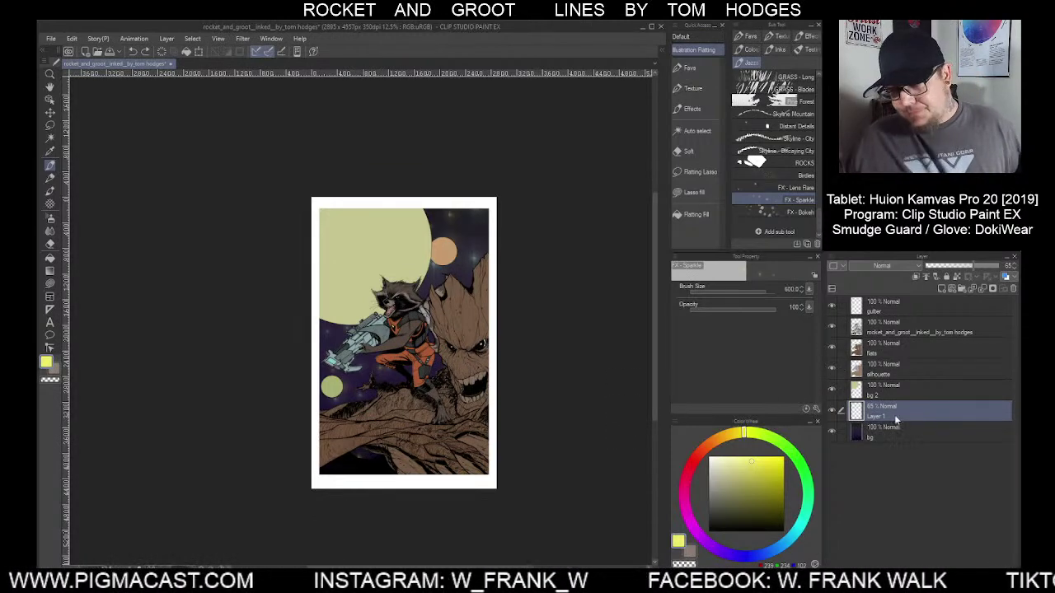
{"action": "left_click", "coordinate": [979, 266]}
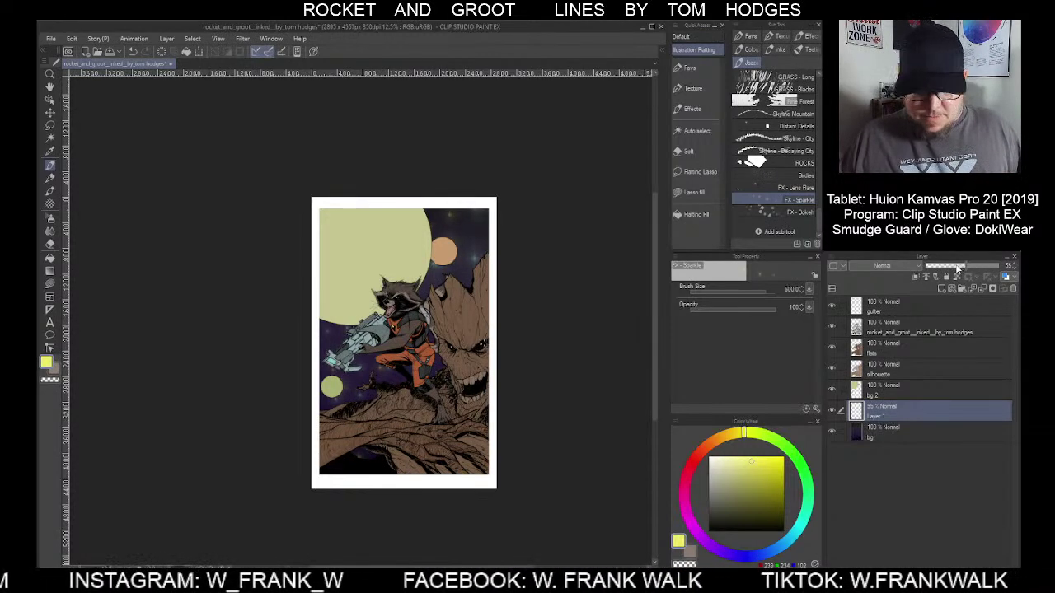
{"action": "left_click", "coordinate": [957, 267]}
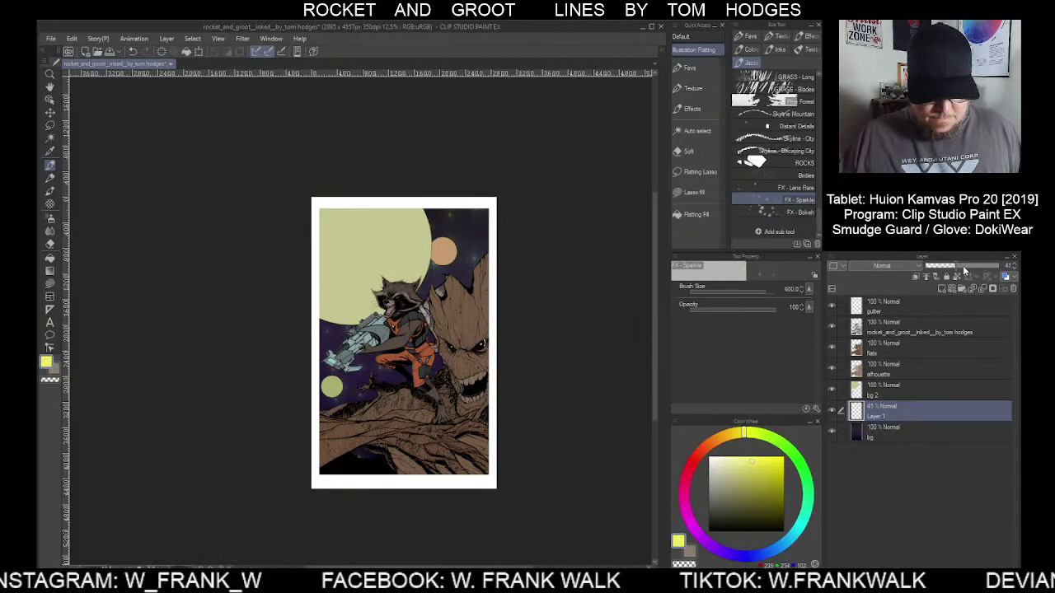
{"action": "left_click", "coordinate": [960, 265]}
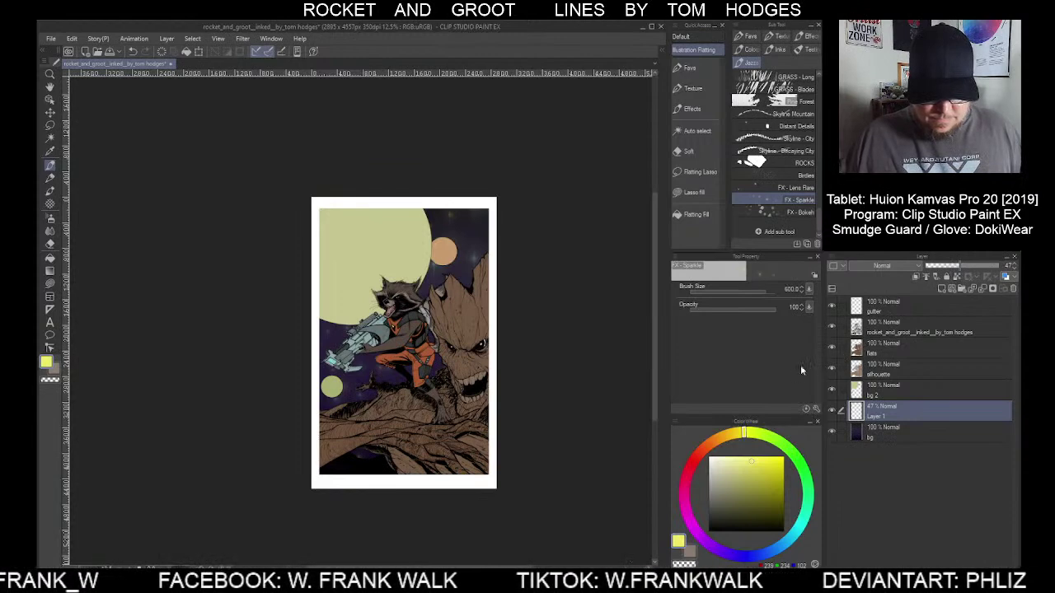
Choose a magenta-pink drawing colour and add a new layer directly above the bg layer
{"action": "left_click", "coordinate": [685, 504]}
{"action": "left_click", "coordinate": [877, 432]}
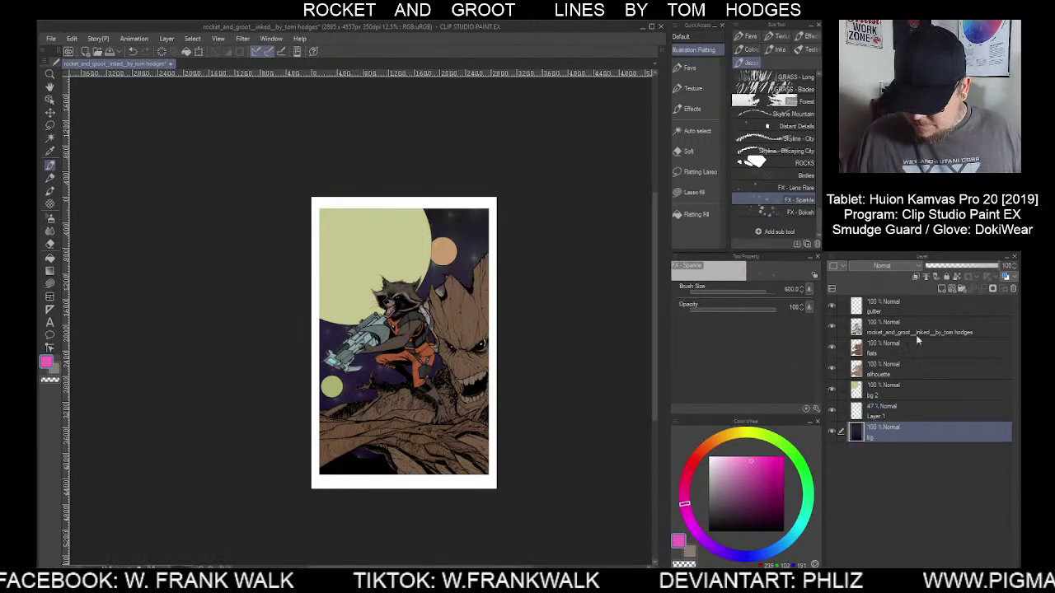
{"action": "left_click", "coordinate": [941, 289]}
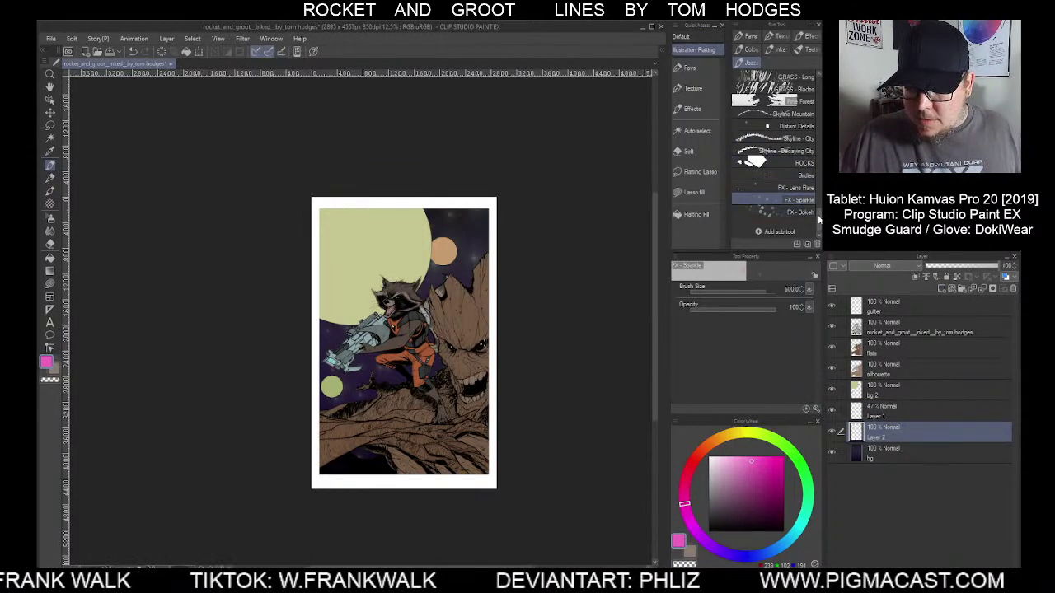
Paint pink nebula clouds across the sky with the FOG brush at size 1500 and lower their layer's opacity to 41%
{"action": "scroll", "coordinate": [816, 204], "scroll_direction": "up", "scroll_amount": 3}
{"action": "scroll", "coordinate": [816, 190], "scroll_direction": "up", "scroll_amount": 5}
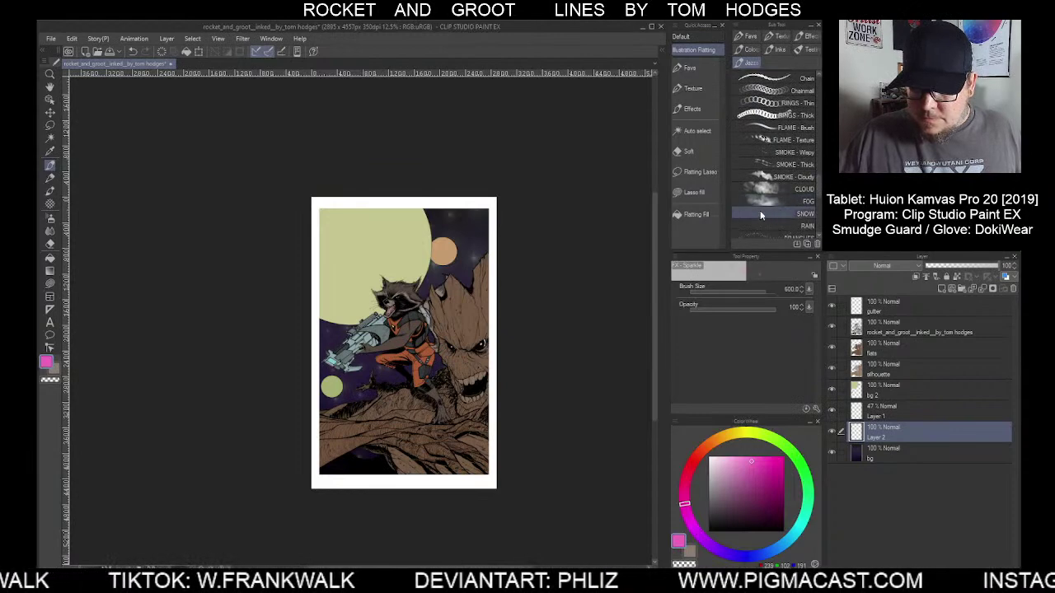
{"action": "left_click", "coordinate": [775, 200]}
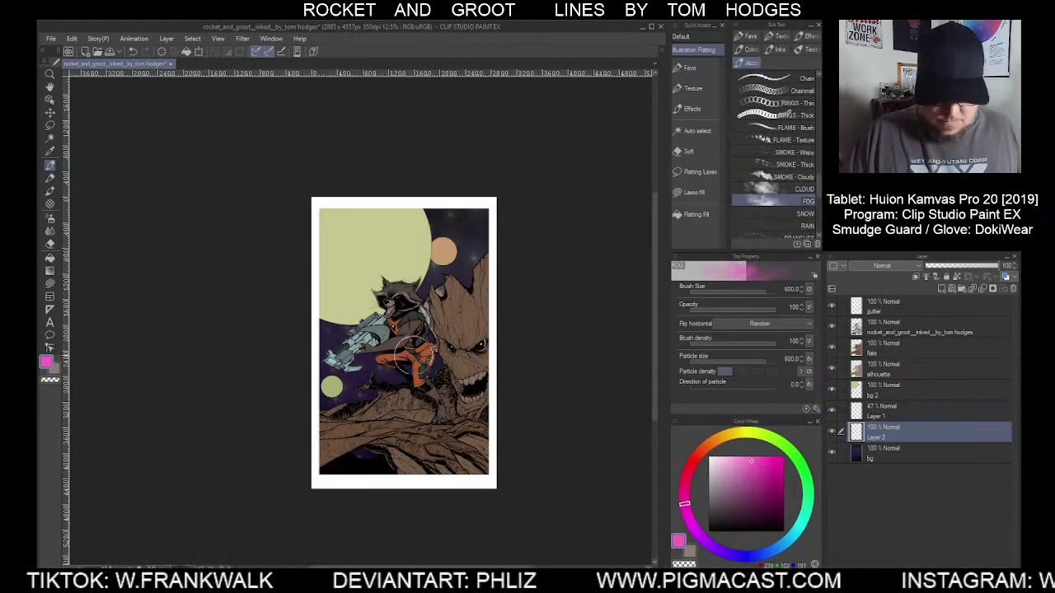
{"action": "mouse_move", "coordinate": [313, 429]}
{"action": "left_mouse_down"}
{"action": "mouse_move", "coordinate": [428, 330]}
{"action": "mouse_move", "coordinate": [494, 222]}
{"action": "left_mouse_up"}
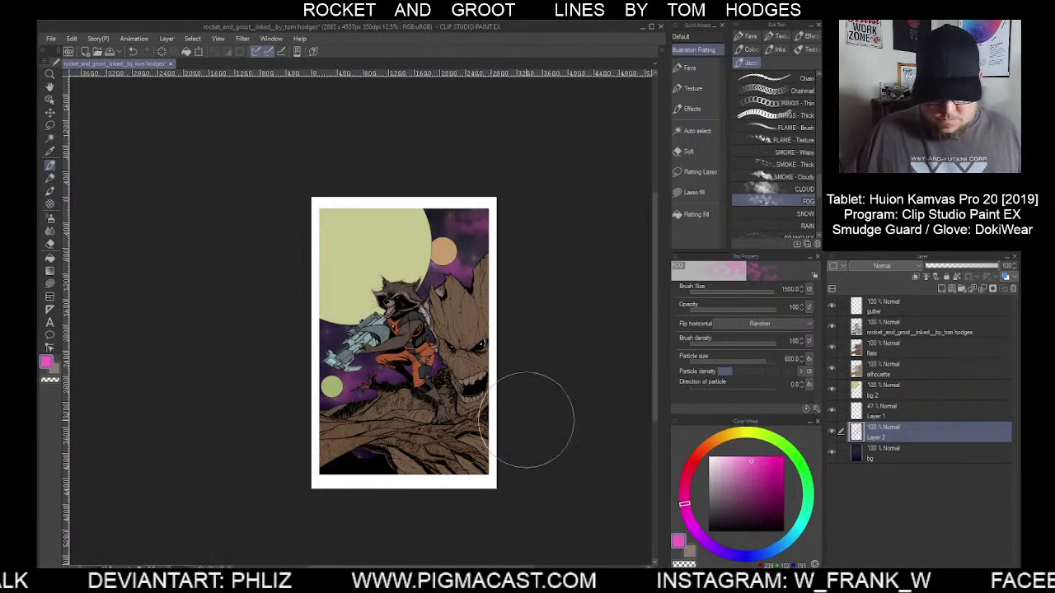
{"action": "left_click", "coordinate": [968, 266]}
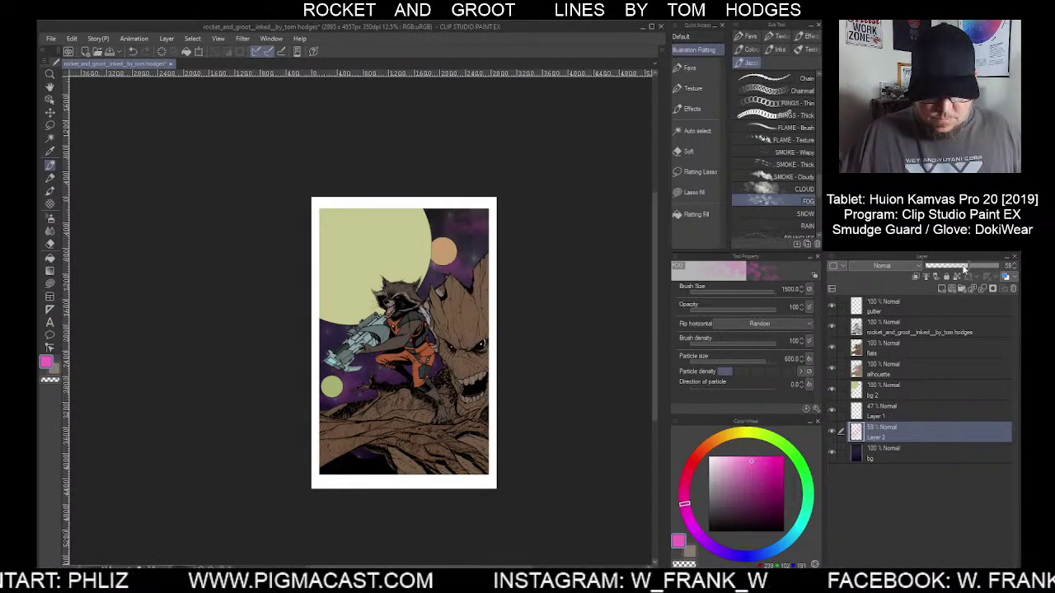
{"action": "left_click_drag", "start_coordinate": [960, 269], "coordinate": [955, 269]}
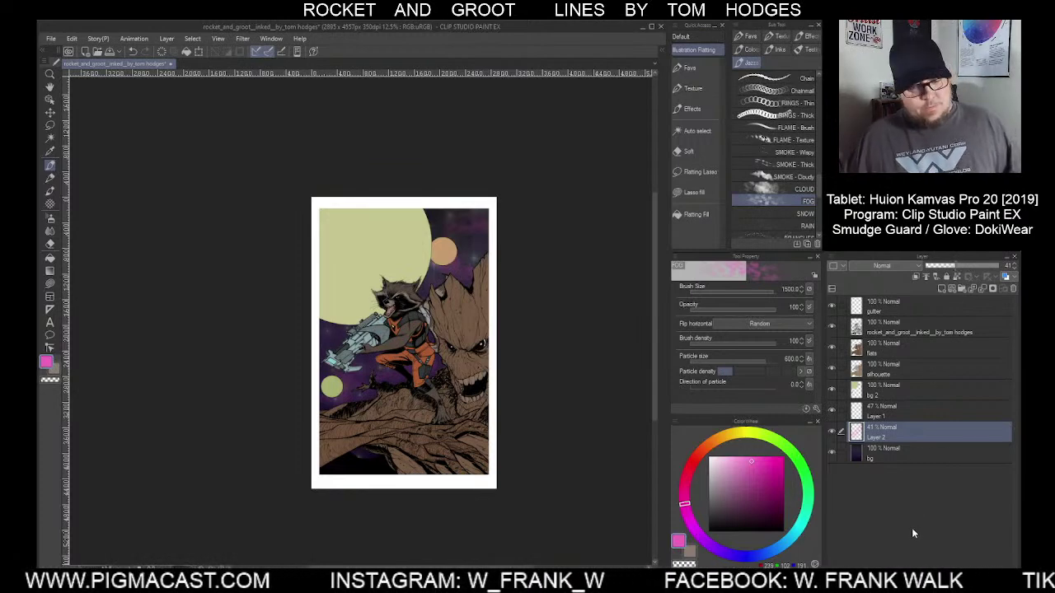
Add an empty layer above bg 2 and merge the sparkle and fog layers down into bg
{"action": "left_click", "coordinate": [913, 389]}
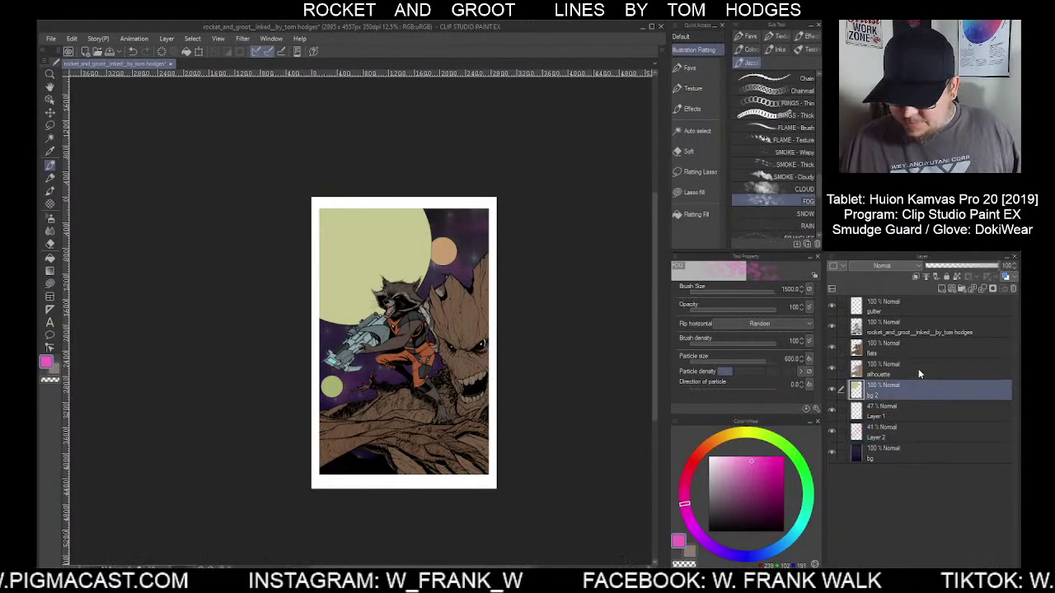
{"action": "left_click", "coordinate": [941, 288]}
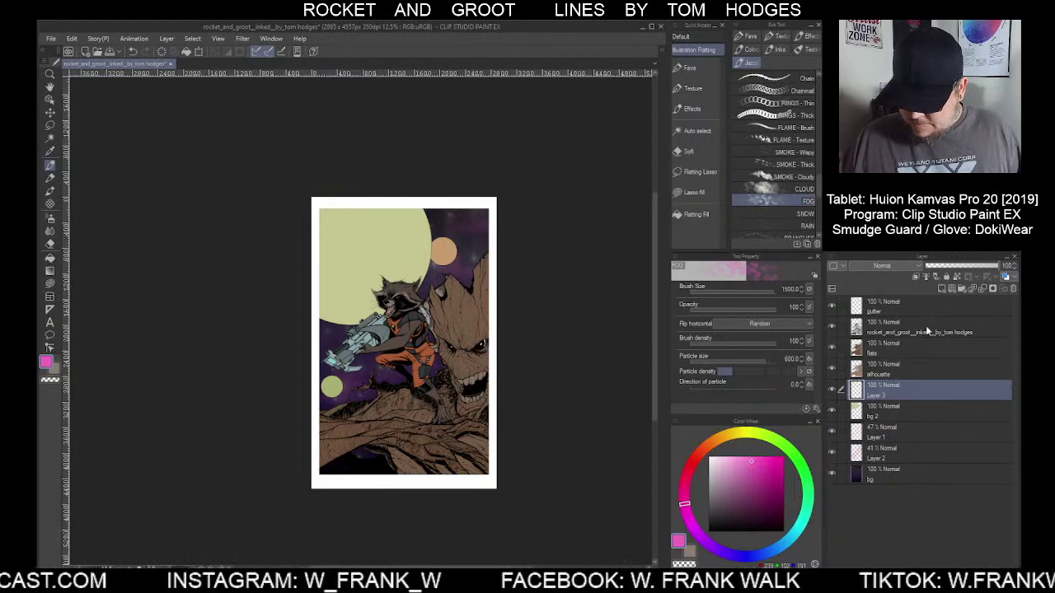
{"action": "left_click", "coordinate": [903, 434]}
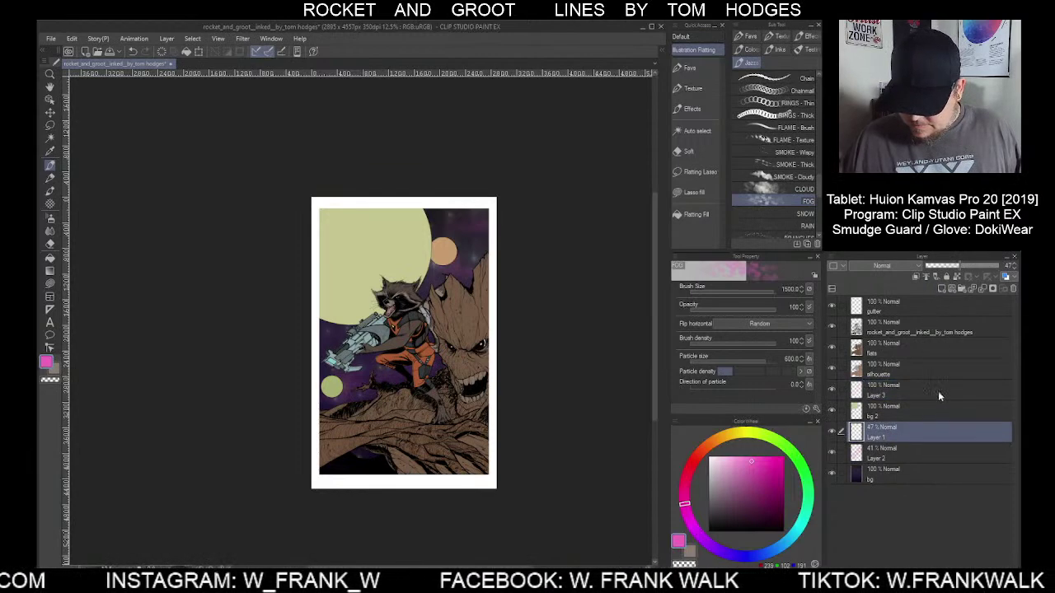
{"action": "left_click", "coordinate": [981, 289]}
{"action": "left_click", "coordinate": [979, 289]}
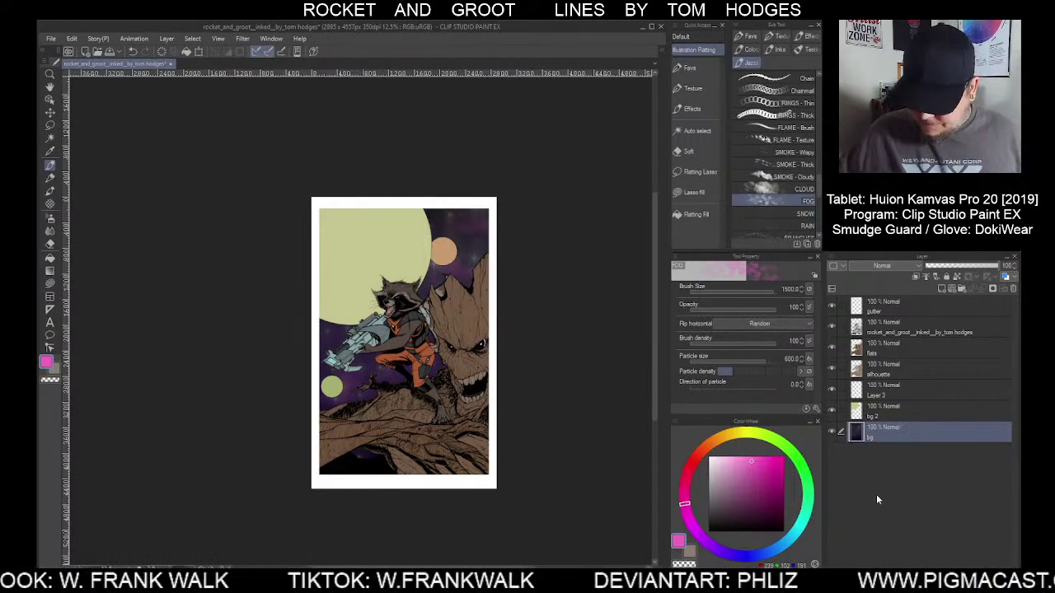
Auto-select the large moon from the bg 2 layer and fill it with a darker olive green on Layer 3
{"action": "left_click", "coordinate": [885, 396]}
{"action": "left_click", "coordinate": [884, 411]}
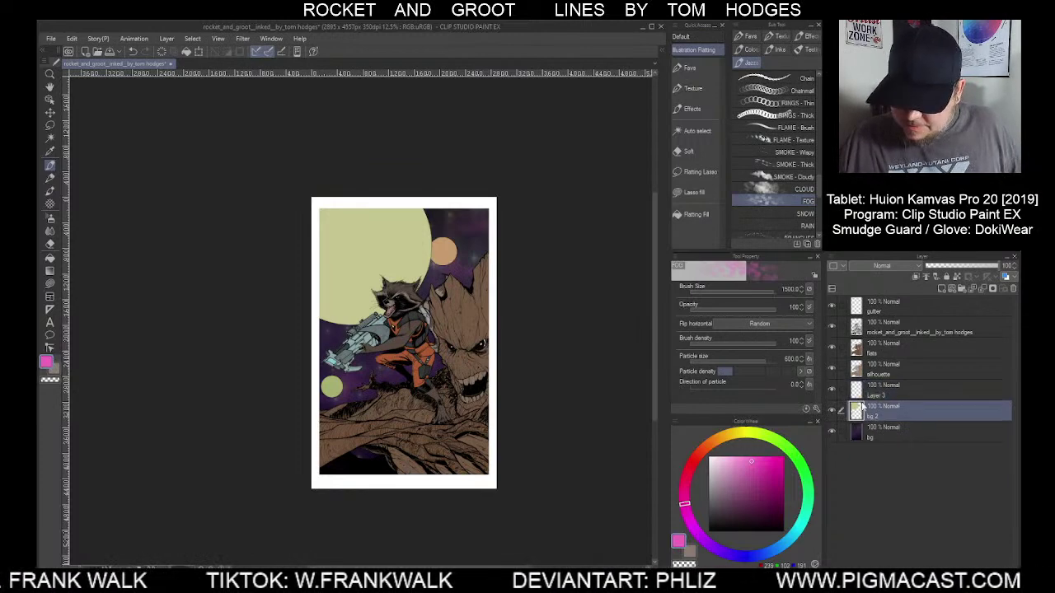
{"action": "left_click", "coordinate": [698, 130]}
{"action": "left_click", "coordinate": [371, 264]}
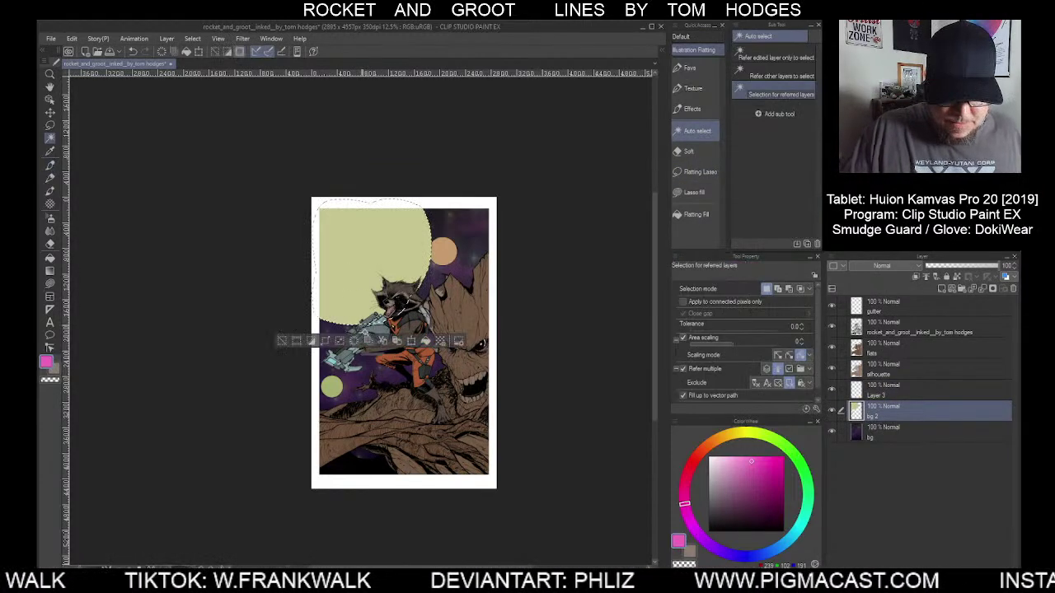
{"action": "left_click", "coordinate": [888, 387]}
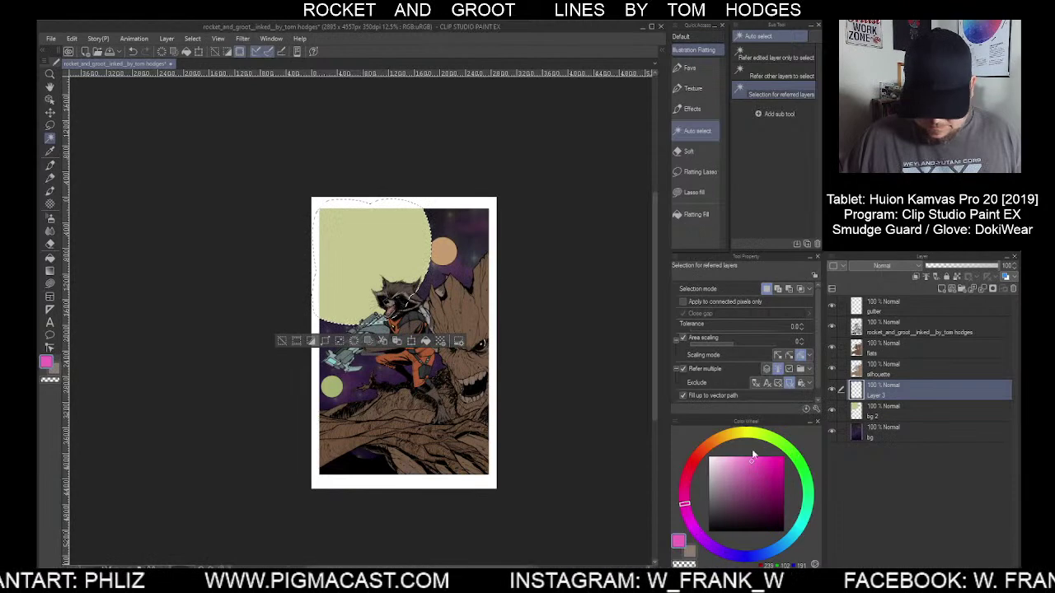
{"action": "left_click", "coordinate": [363, 269], "text": "alt"}
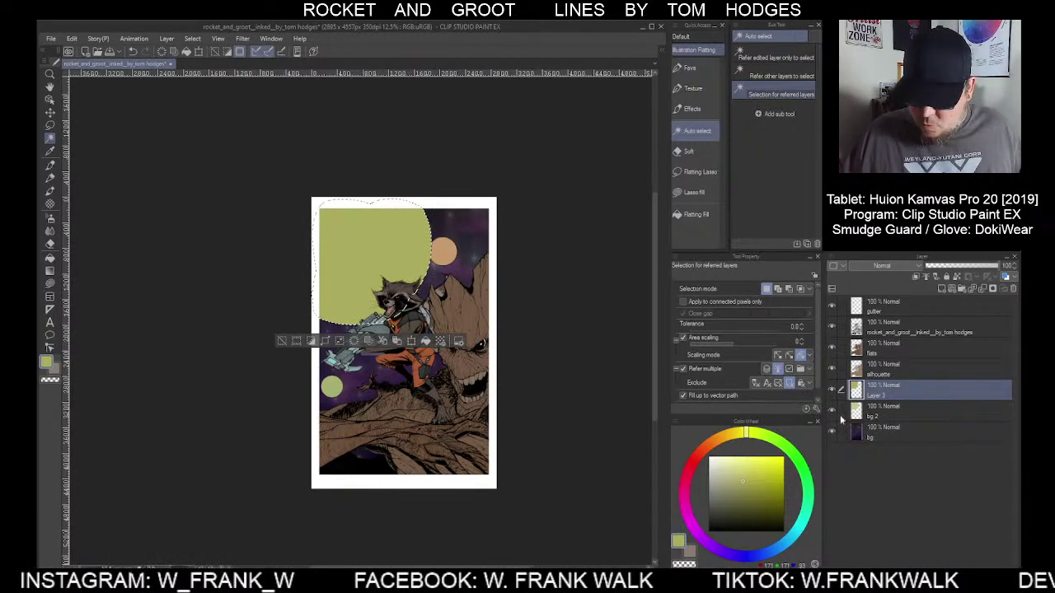
Shade the left side of the selected moon in near-black with the Soft airbrush at size 2000
{"action": "left_click", "coordinate": [50, 220]}
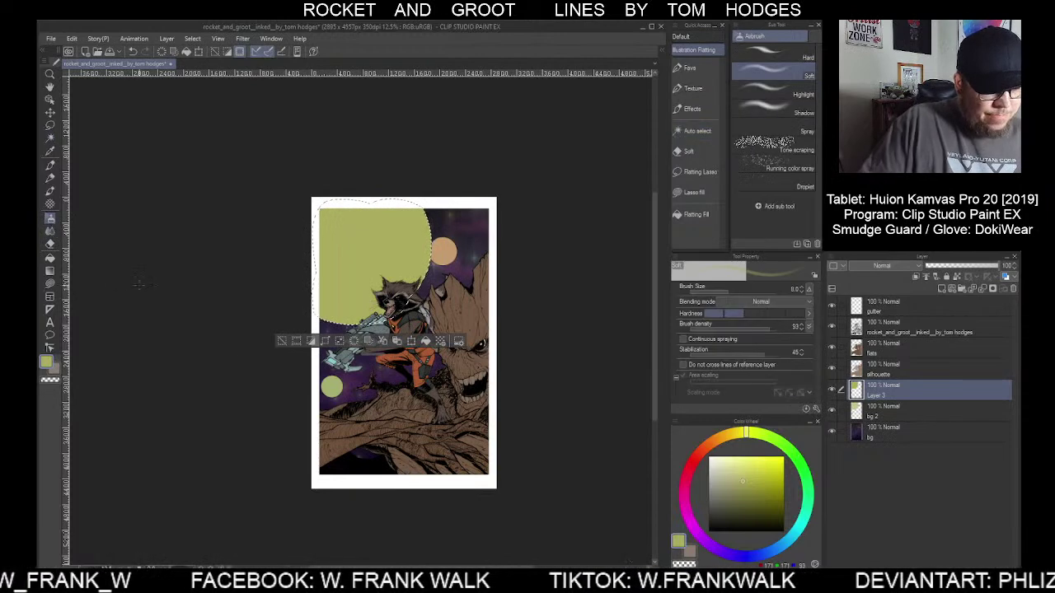
{"action": "left_click", "coordinate": [713, 526]}
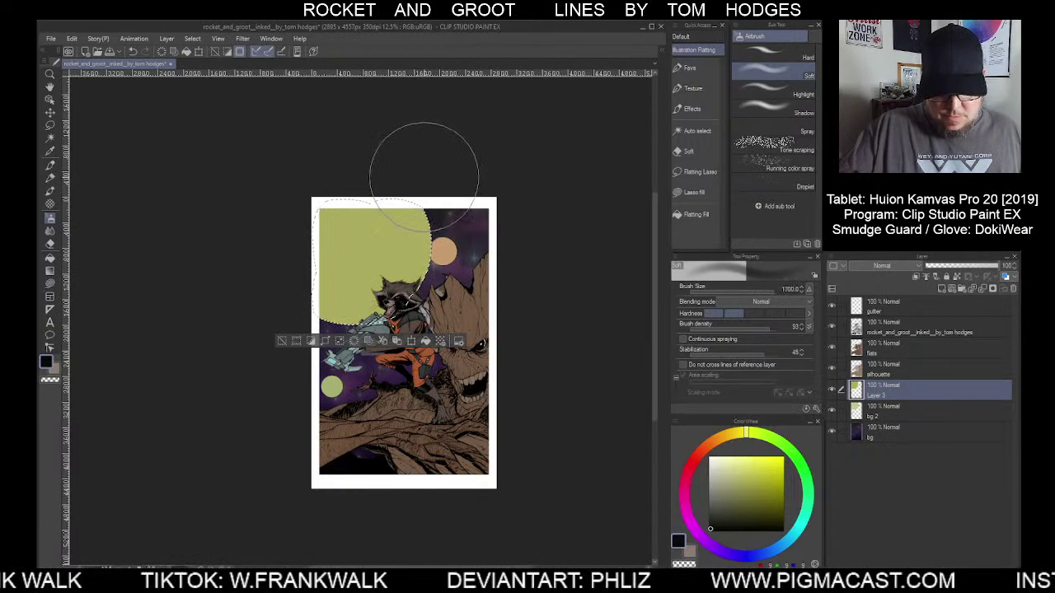
{"action": "key", "text": "bracketright"}
{"action": "key", "text": "bracketright"}
{"action": "key", "text": "bracketright"}
{"action": "key", "text": "bracketright"}
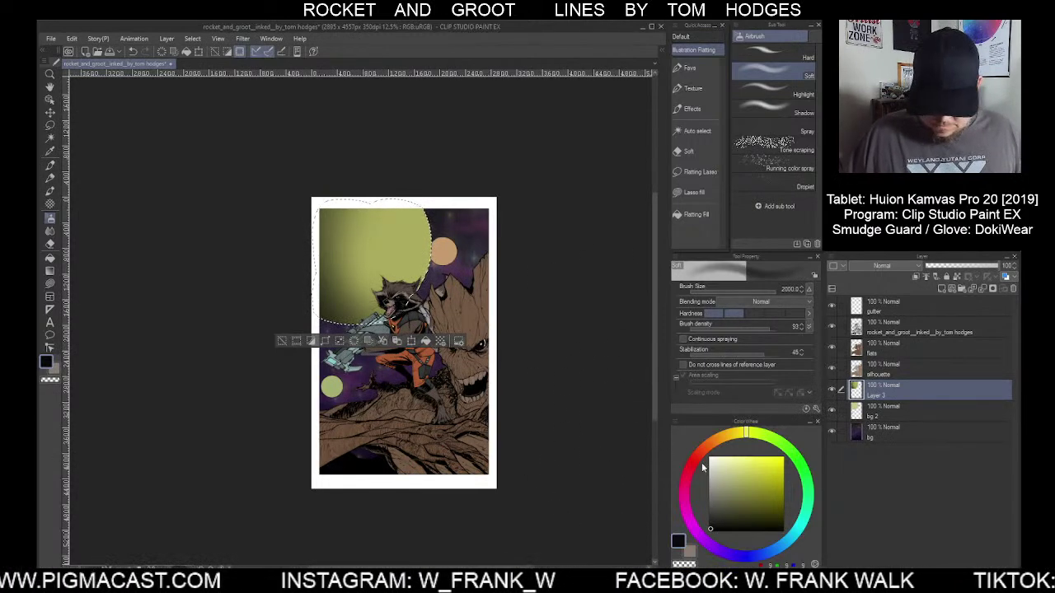
Brush a pale yellow-green highlight over the right side of the large moon with the Soft airbrush and clear the selection
{"action": "left_click", "coordinate": [396, 247], "text": "alt"}
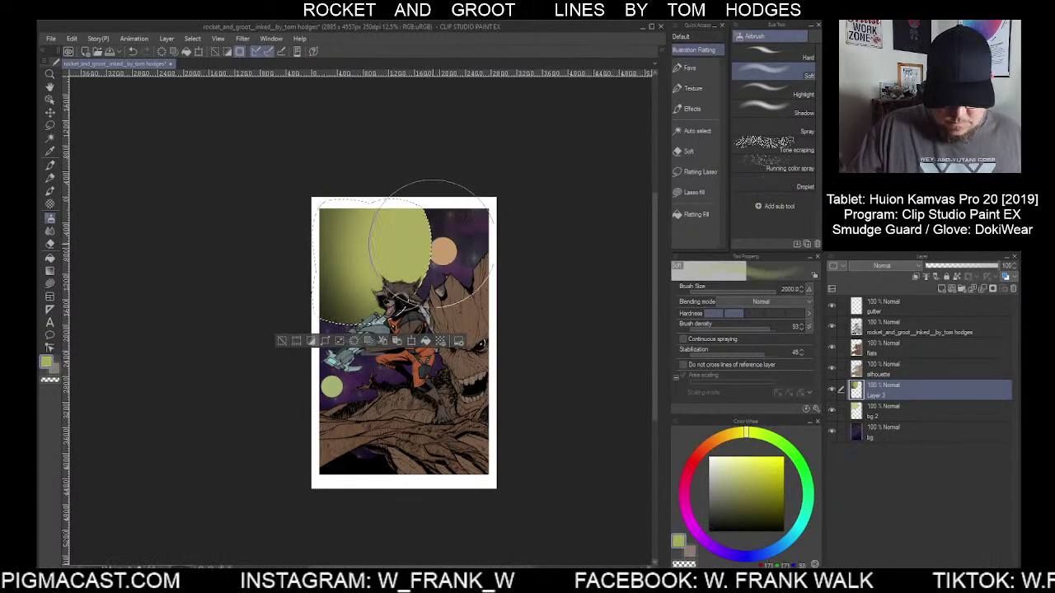
{"action": "left_click", "coordinate": [733, 464]}
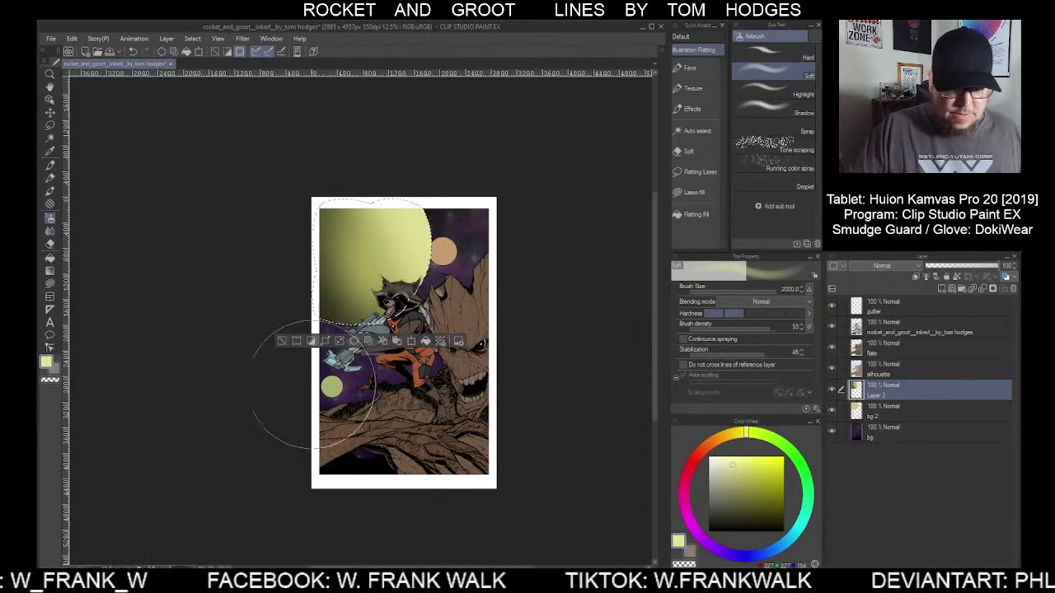
{"action": "left_click", "coordinate": [282, 342]}
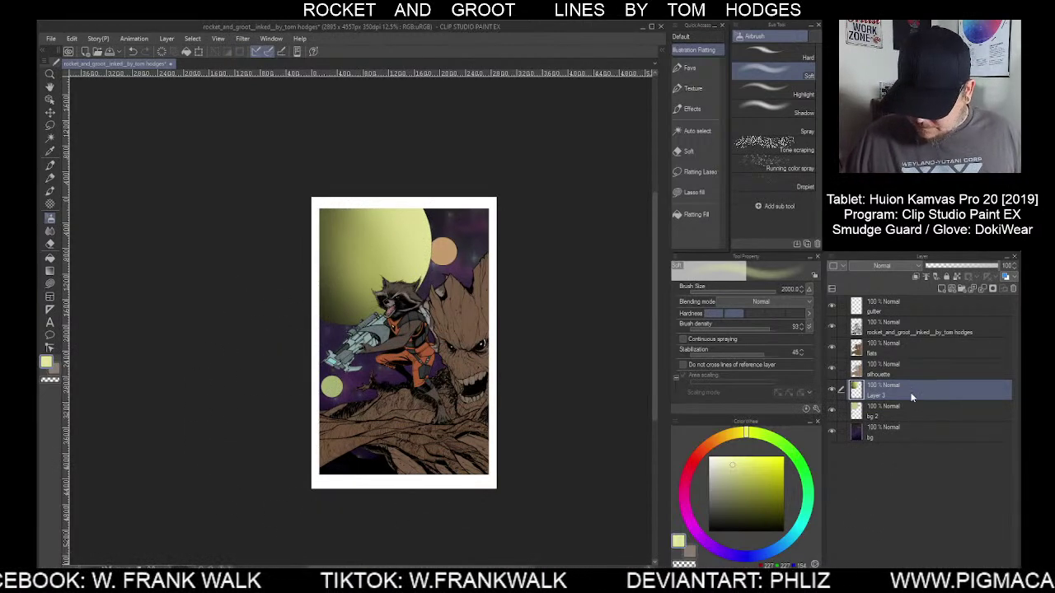
Add an empty layer above Layer 3, auto-select the large moon from bg 2, and make the new layer active
{"action": "left_click", "coordinate": [941, 289]}
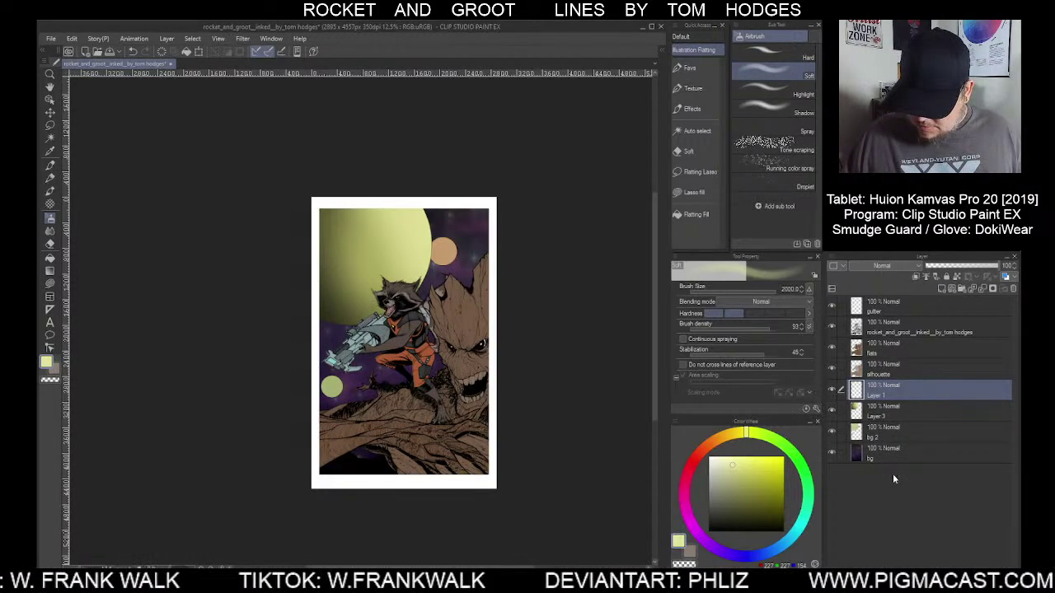
{"action": "left_click", "coordinate": [699, 132]}
{"action": "left_click", "coordinate": [379, 256]}
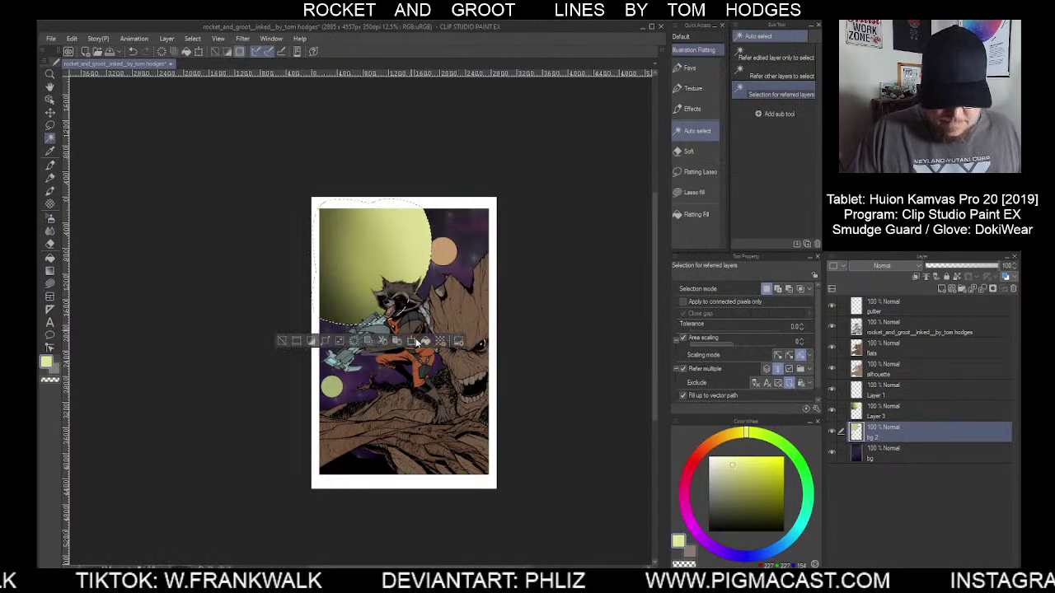
{"action": "left_click", "coordinate": [896, 389]}
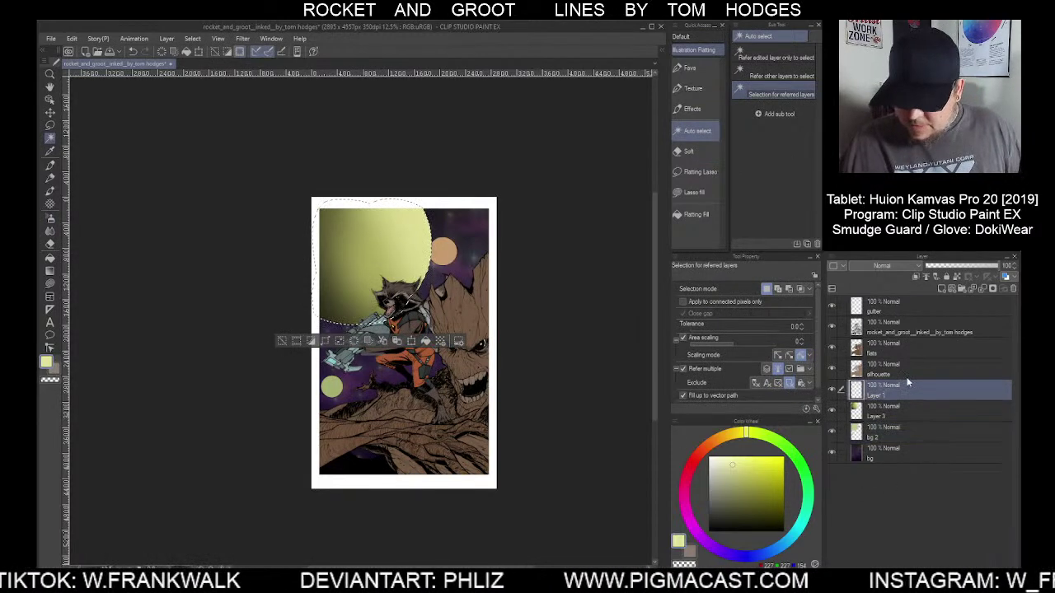
Look through the texture brushes and choose the brush named Texture
{"action": "left_click", "coordinate": [692, 88]}
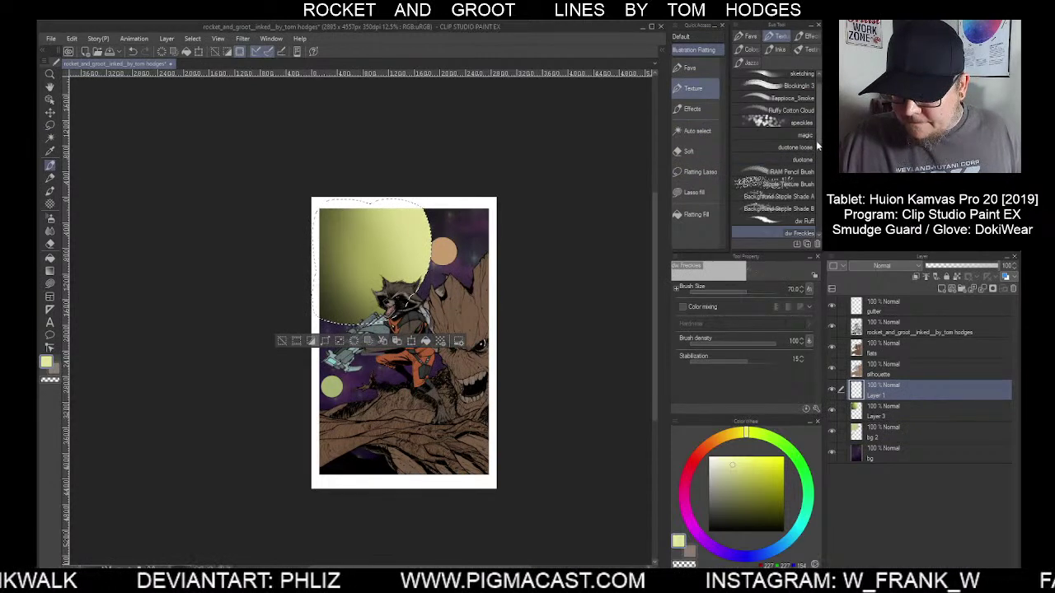
{"action": "scroll", "coordinate": [816, 155], "scroll_direction": "down", "scroll_amount": 2}
{"action": "scroll", "coordinate": [816, 155], "scroll_direction": "down", "scroll_amount": 4}
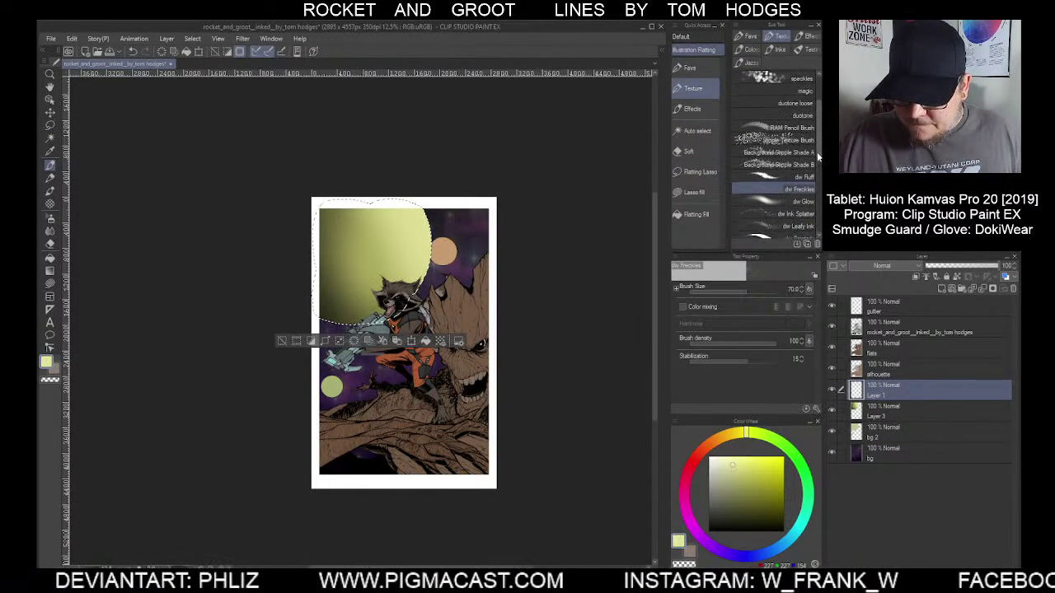
{"action": "scroll", "coordinate": [815, 182], "scroll_direction": "down", "scroll_amount": 2}
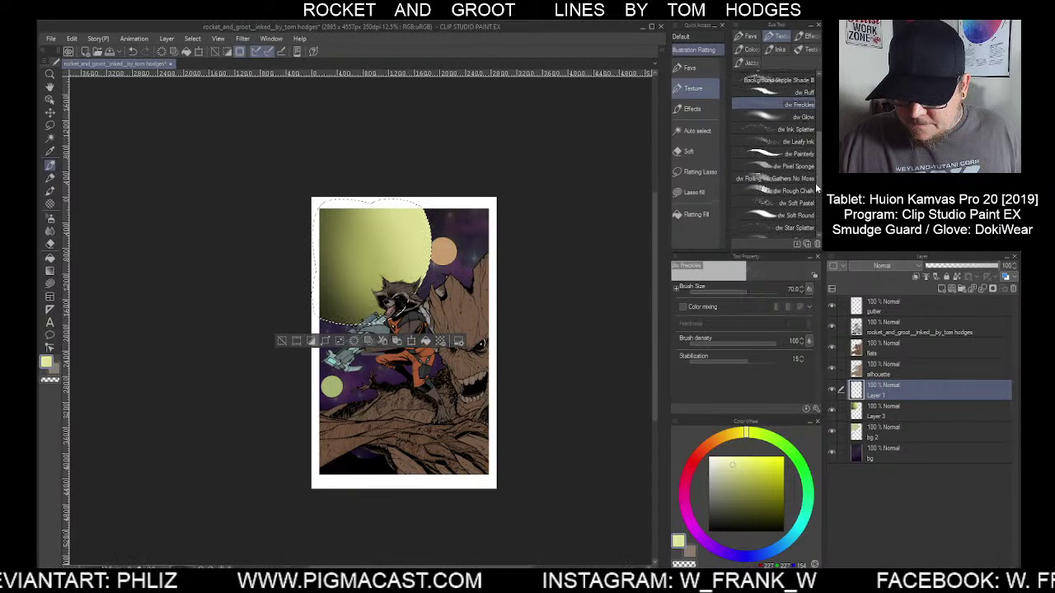
{"action": "scroll", "coordinate": [815, 198], "scroll_direction": "down", "scroll_amount": 3}
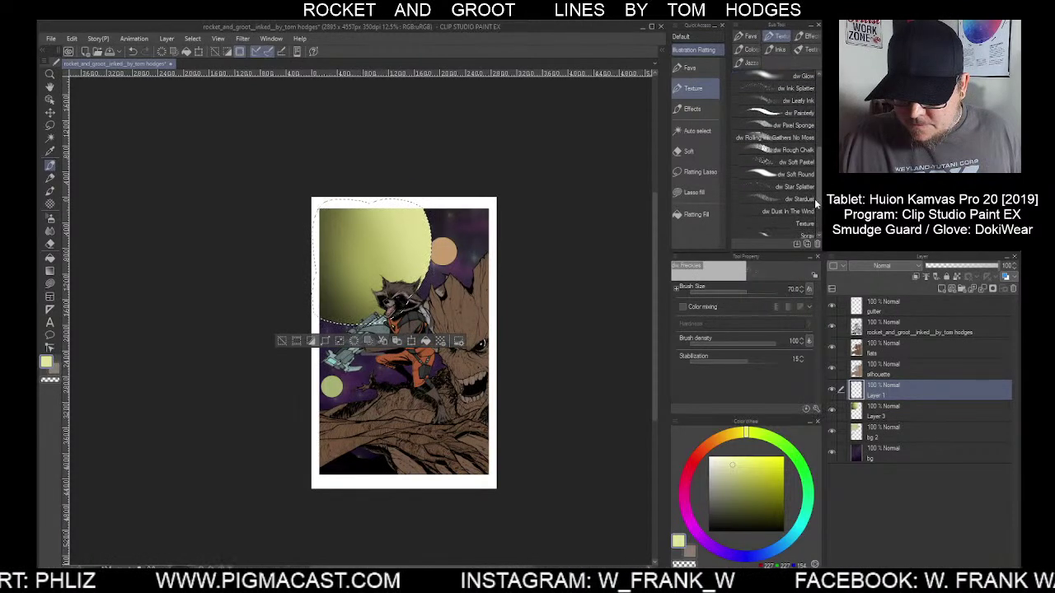
{"action": "scroll", "coordinate": [814, 223], "scroll_direction": "down", "scroll_amount": 1}
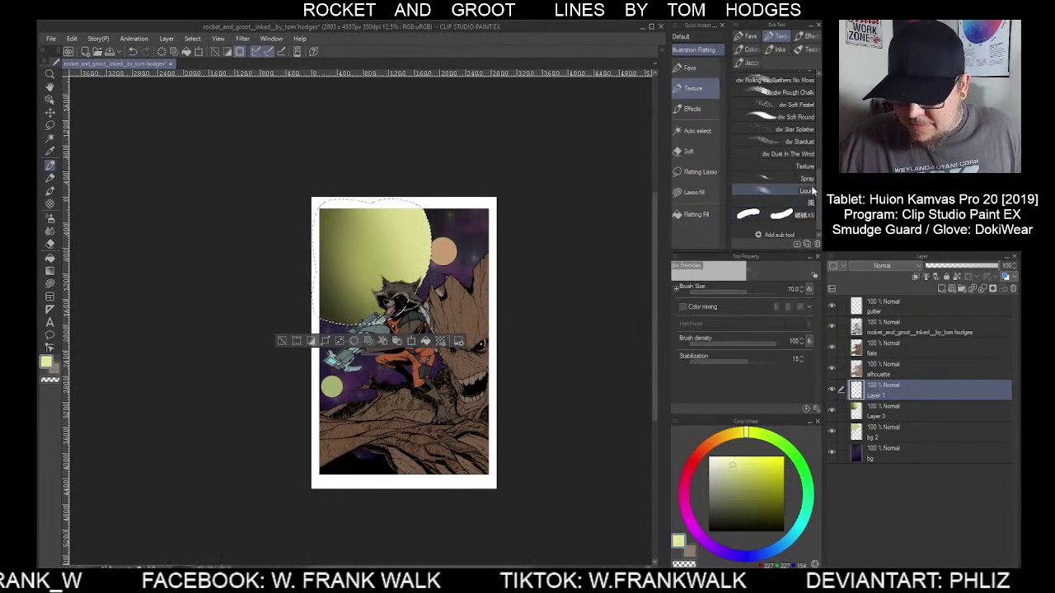
{"action": "scroll", "coordinate": [815, 171], "scroll_direction": "up", "scroll_amount": 3}
{"action": "left_click_drag", "start_coordinate": [817, 156], "coordinate": [815, 79]}
{"action": "left_click", "coordinate": [775, 77]}
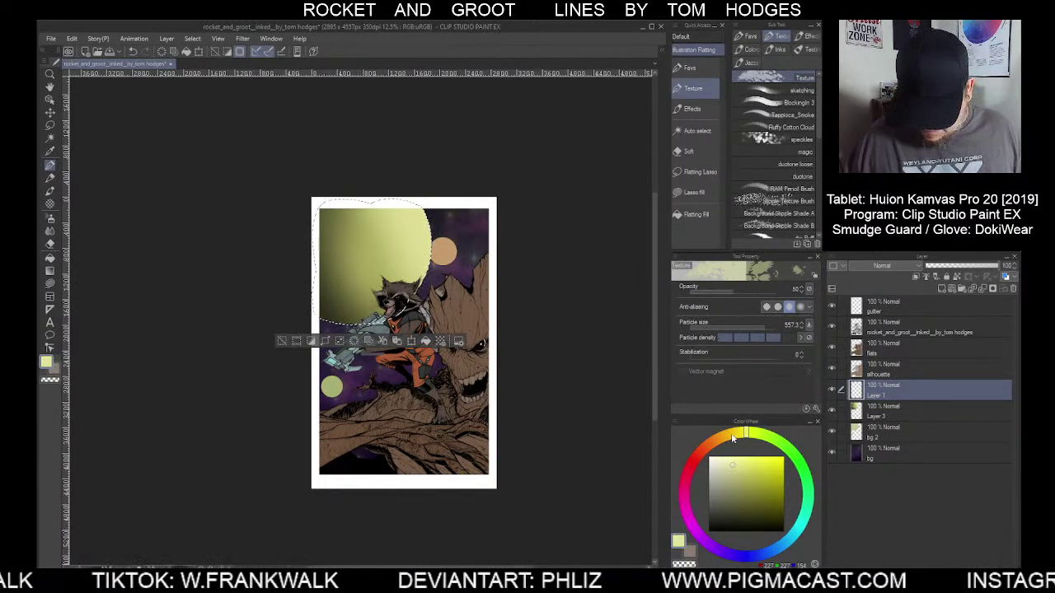
Paint pale yellow and darker ochre texture across the selected moon on Layer 1 at particle size 557.3
{"action": "left_click_drag", "start_coordinate": [735, 439], "coordinate": [730, 444]}
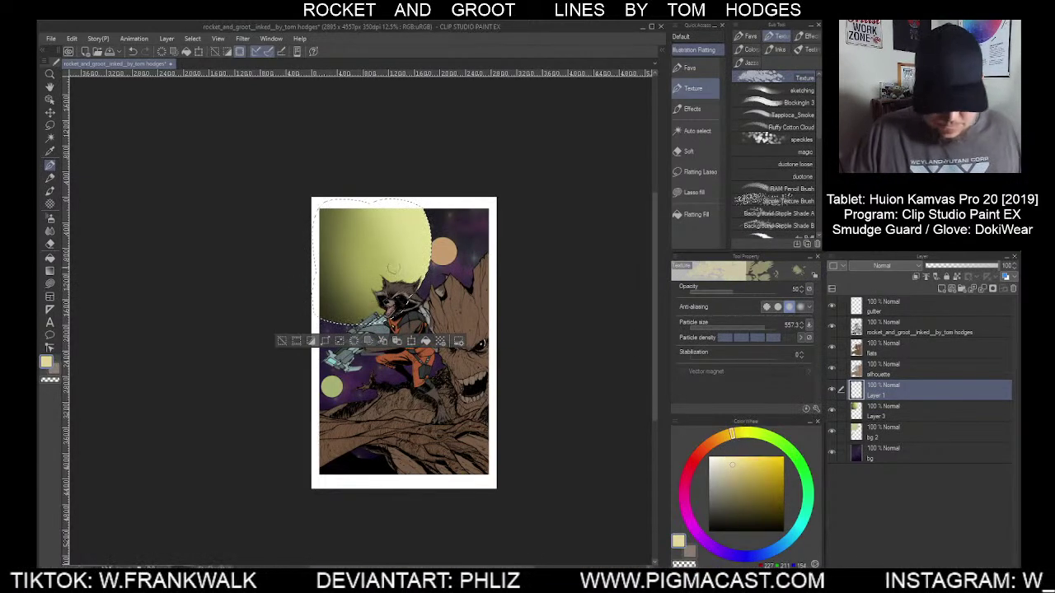
{"action": "mouse_move", "coordinate": [310, 244]}
{"action": "left_mouse_down"}
{"action": "mouse_move", "coordinate": [420, 209]}
{"action": "mouse_move", "coordinate": [325, 276]}
{"action": "mouse_move", "coordinate": [317, 296]}
{"action": "mouse_move", "coordinate": [432, 249]}
{"action": "left_mouse_up"}
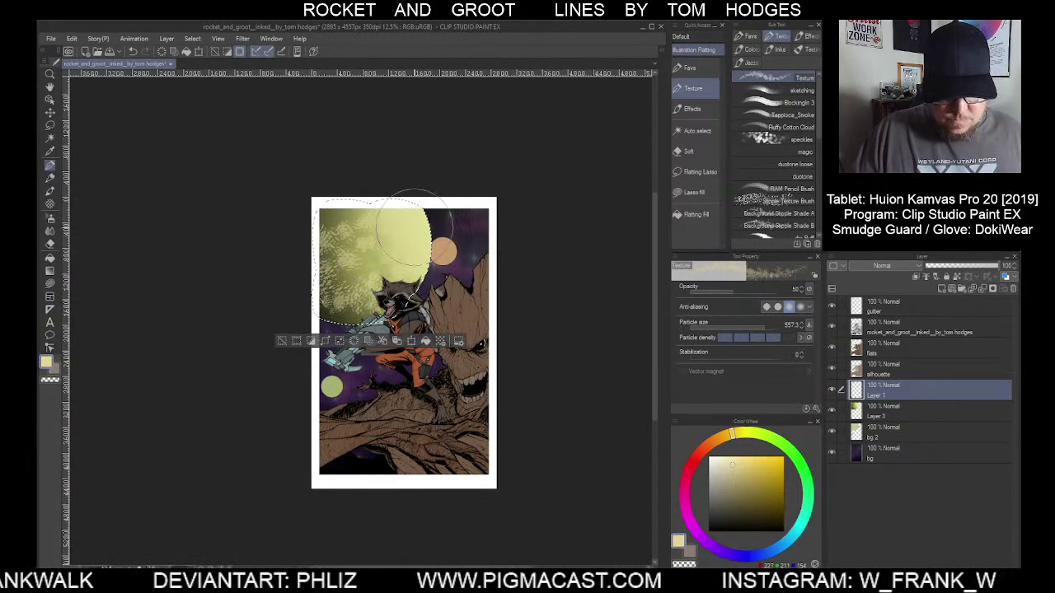
{"action": "left_click_drag", "start_coordinate": [268, 280], "coordinate": [284, 360]}
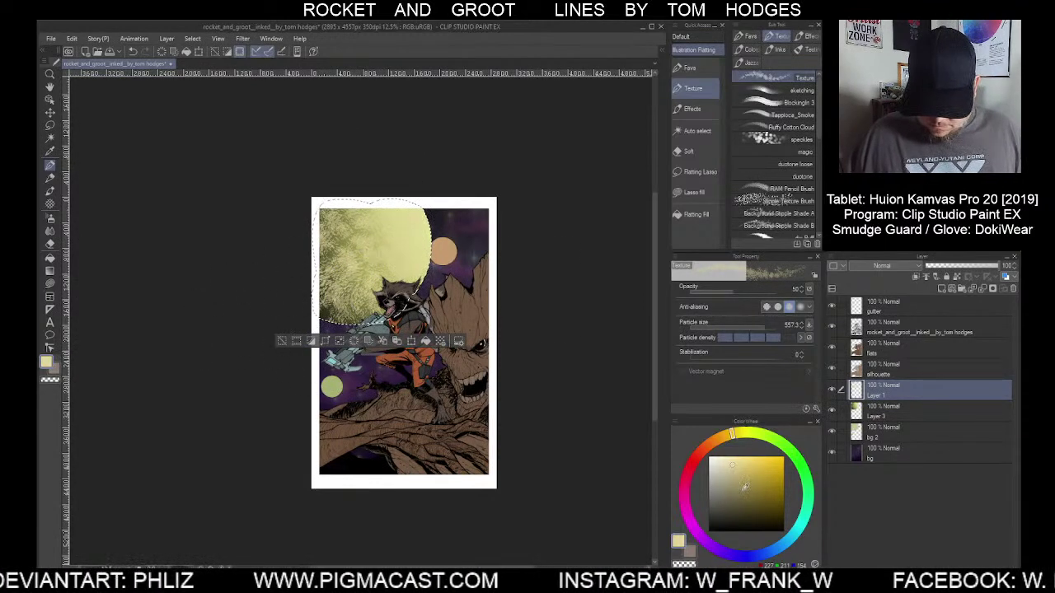
{"action": "left_click", "coordinate": [744, 486]}
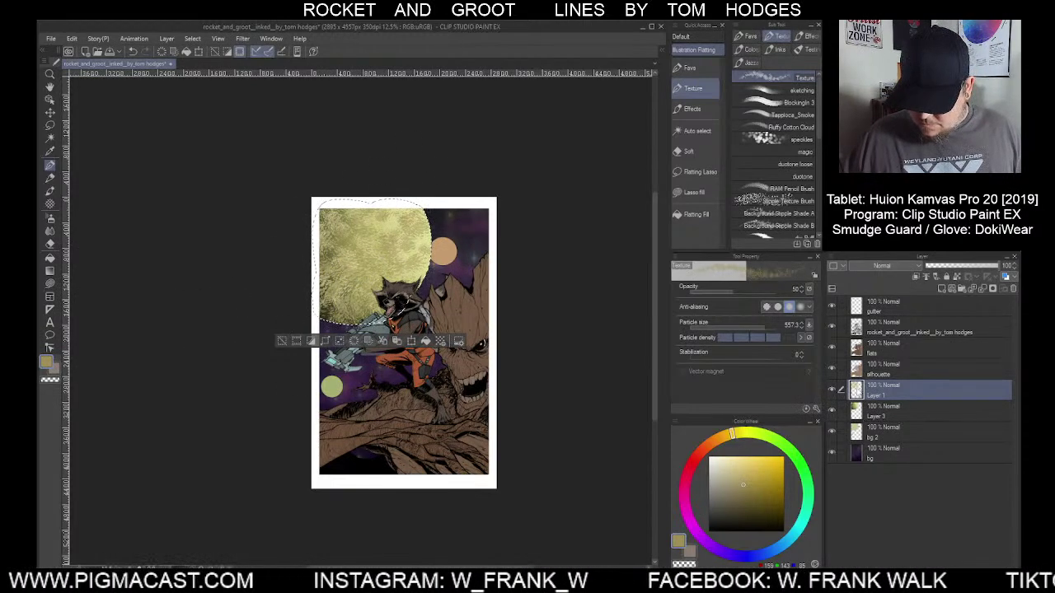
Move the moon texture layer below Layer 3 and lower Layer 3's opacity to 38%
{"action": "left_click_drag", "start_coordinate": [931, 390], "coordinate": [931, 422]}
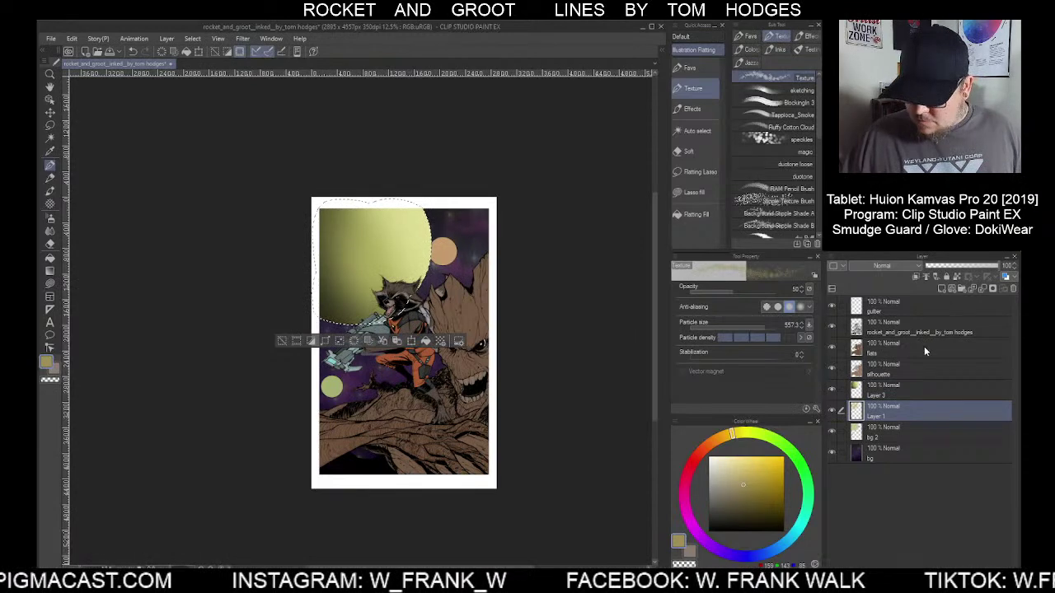
{"action": "key", "text": "alt+bracketright"}
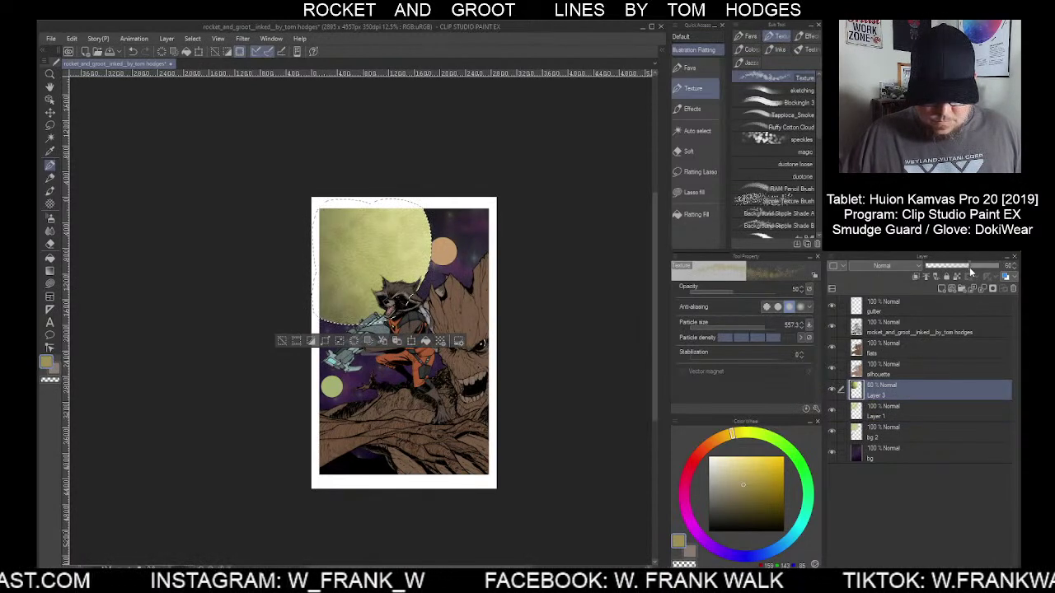
{"action": "left_click_drag", "start_coordinate": [970, 267], "coordinate": [974, 273]}
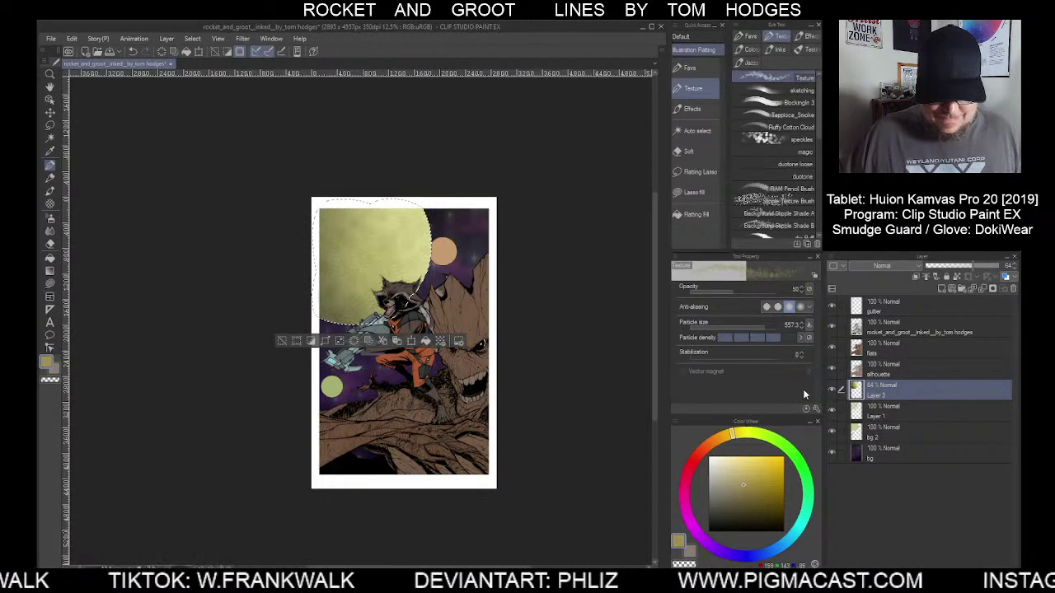
{"action": "left_click", "coordinate": [961, 265]}
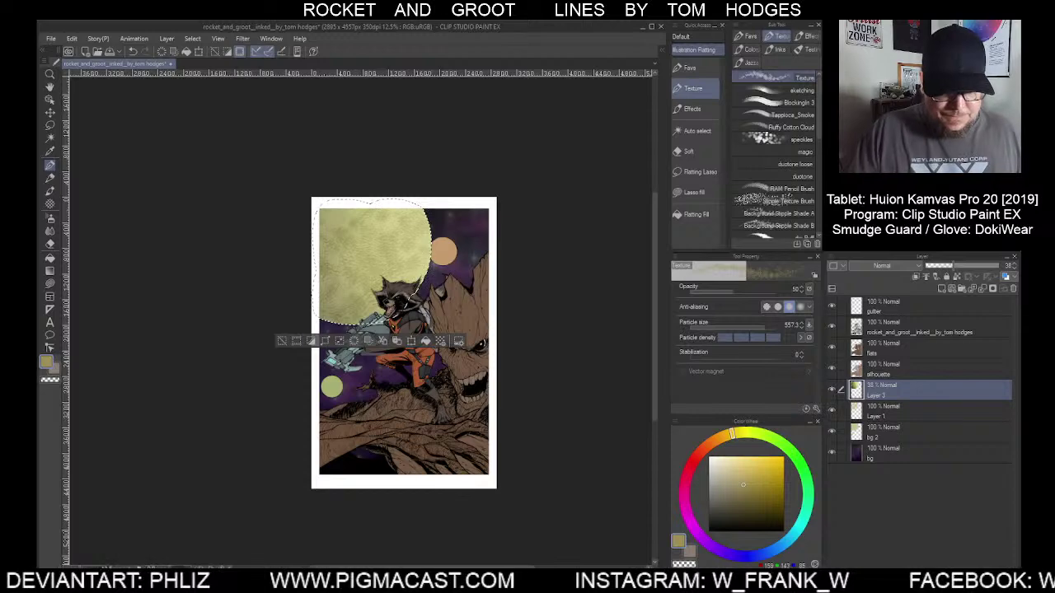
Deselect the moon, merge Layer 3 down into the texture layer and add an empty layer above it
{"action": "key", "text": "ctrl+d"}
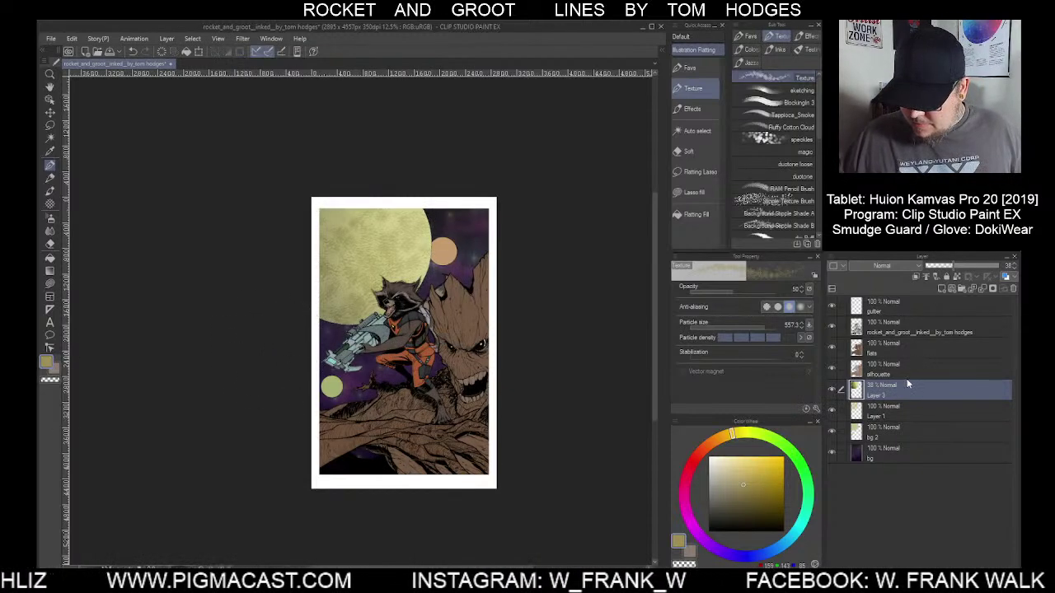
{"action": "left_click", "coordinate": [981, 290]}
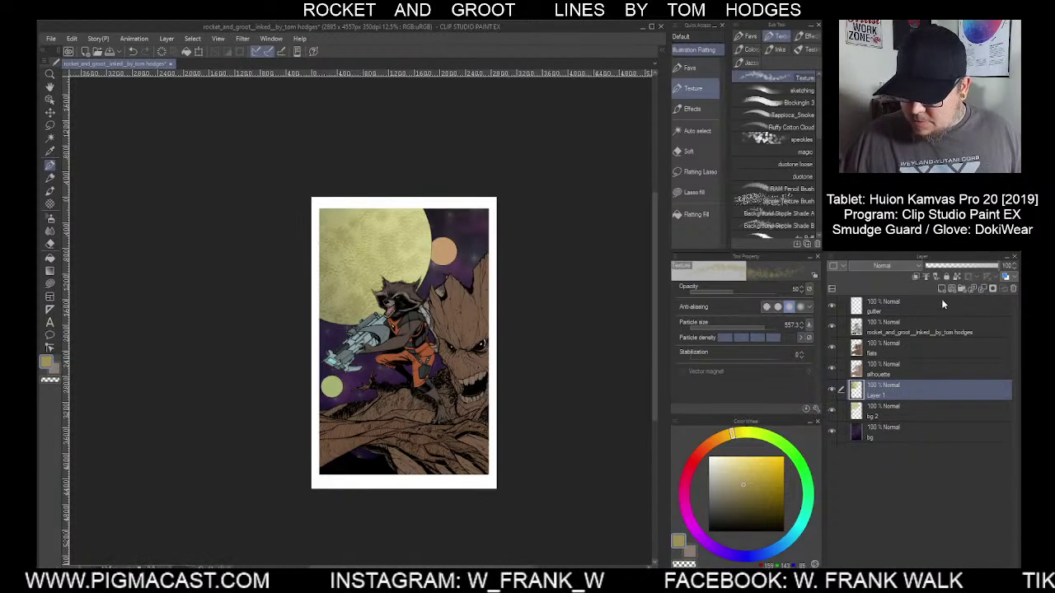
{"action": "left_click", "coordinate": [941, 290]}
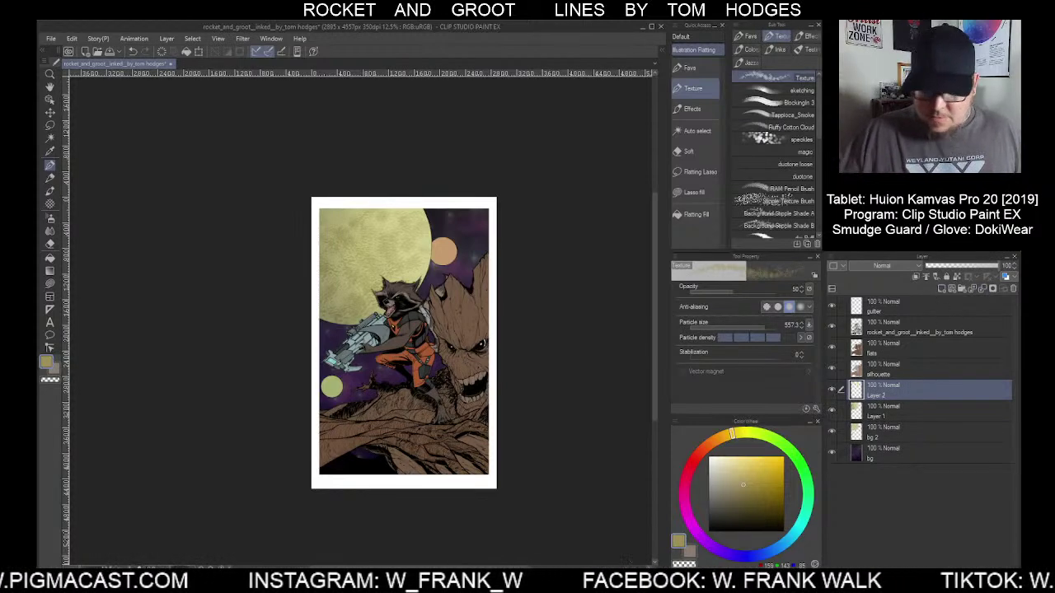
Try shading the moon's left side in black and its right side in pale yellow on Layer 2 with the Soft airbrush
{"action": "left_click", "coordinate": [49, 221]}
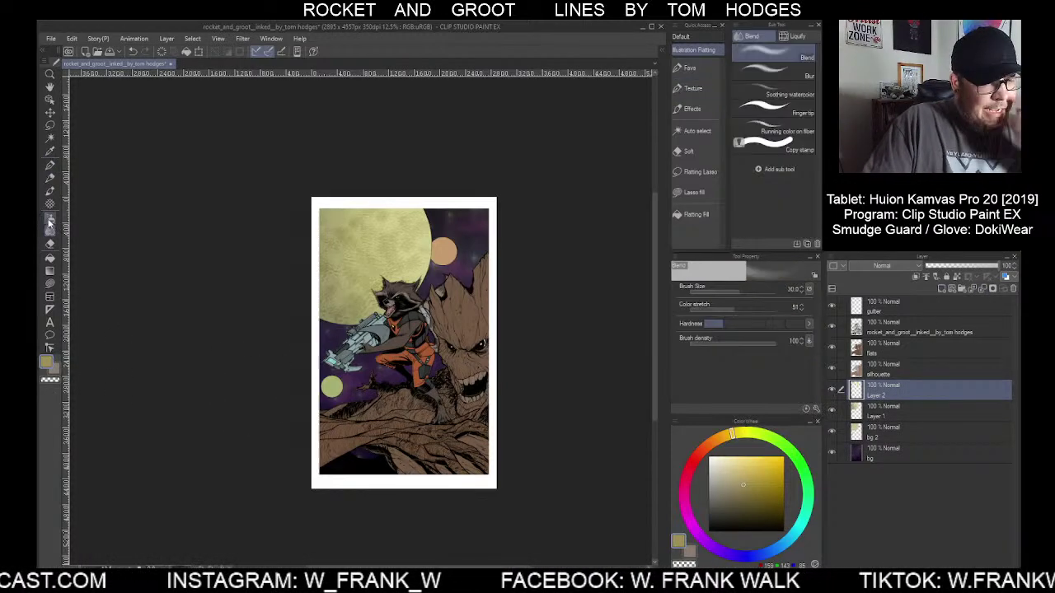
{"action": "left_click", "coordinate": [723, 509]}
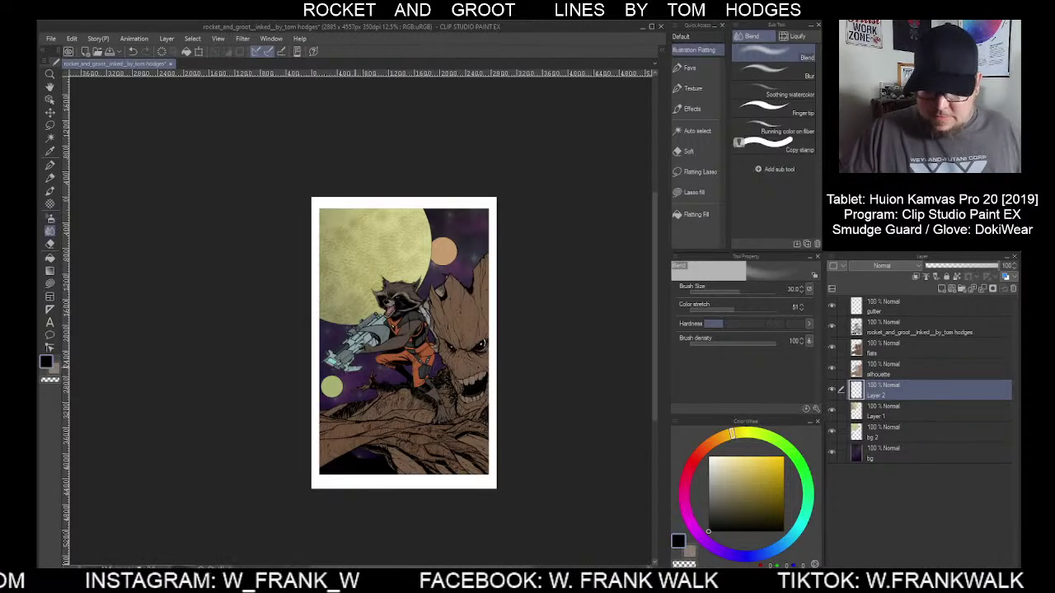
{"action": "left_click", "coordinate": [51, 219]}
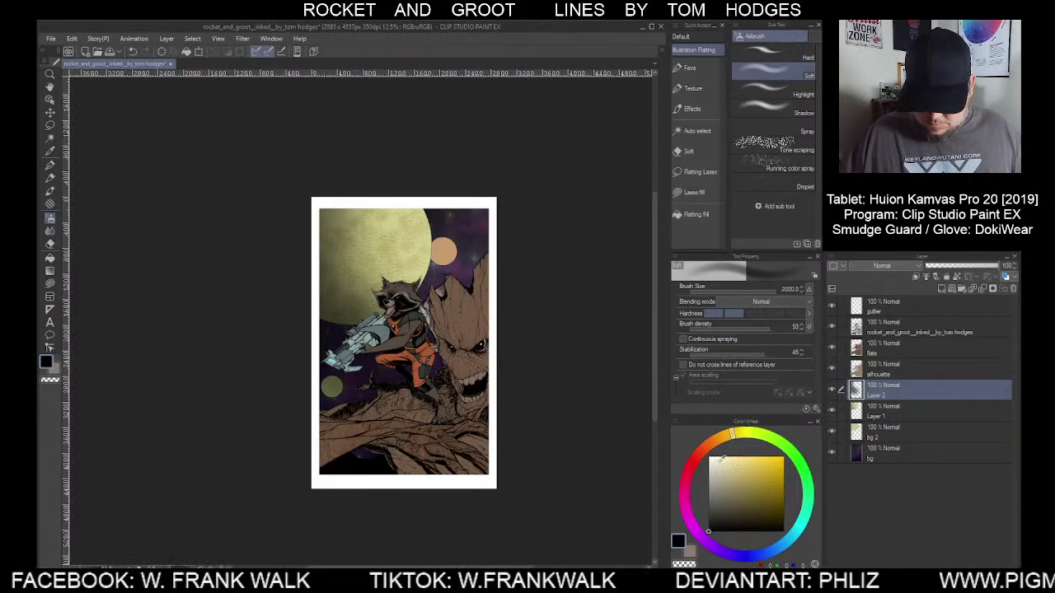
{"action": "left_click", "coordinate": [396, 244], "text": "alt"}
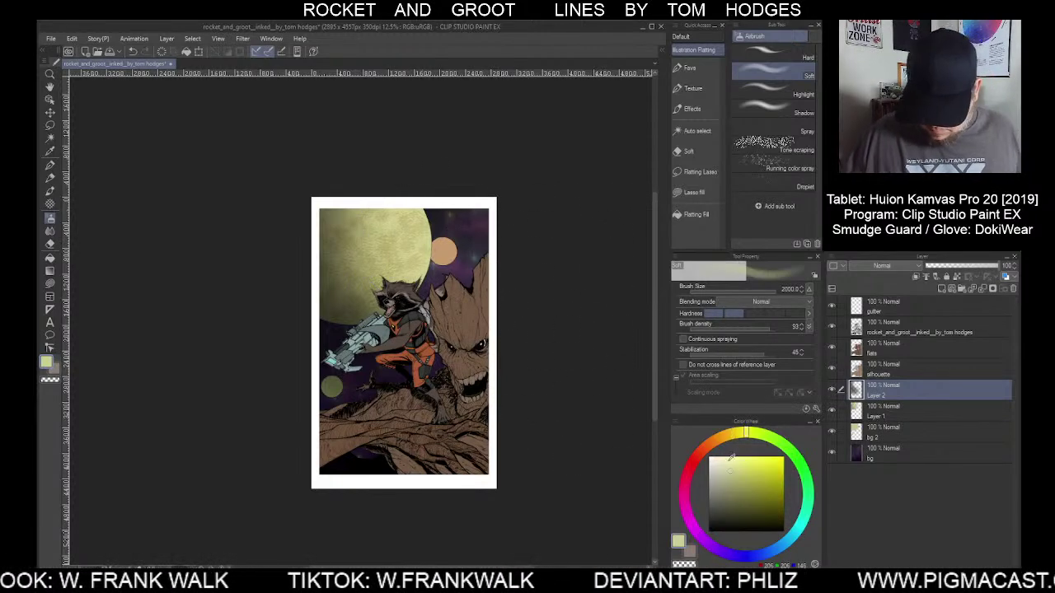
{"action": "left_click_drag", "start_coordinate": [731, 456], "coordinate": [723, 459]}
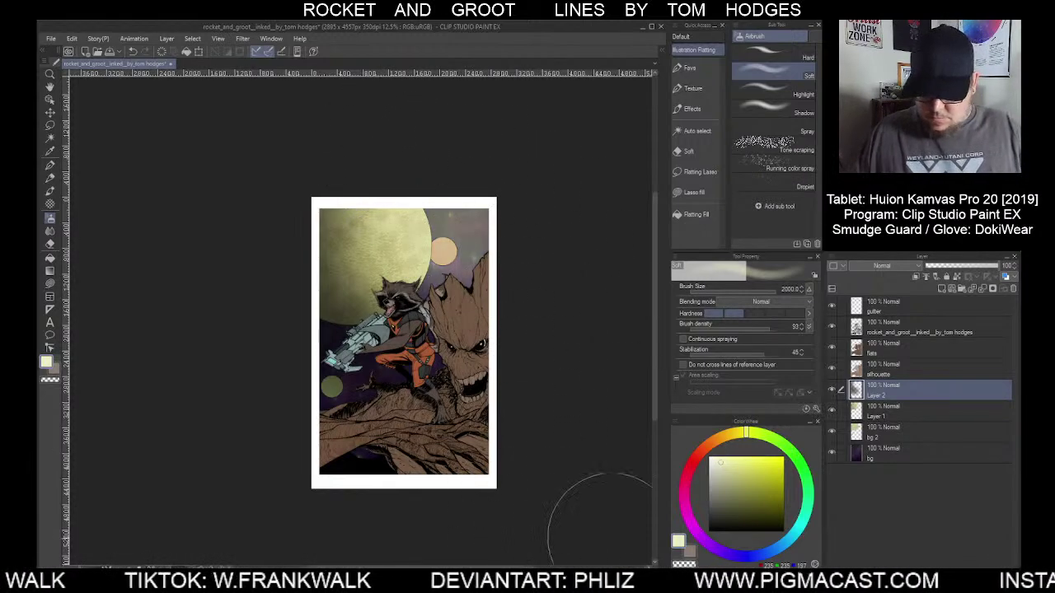
Auto-select the large moon from bg 2, try white and near-black Soft airbrush shading within it, and drop the shading and selection
{"action": "left_click", "coordinate": [880, 430]}
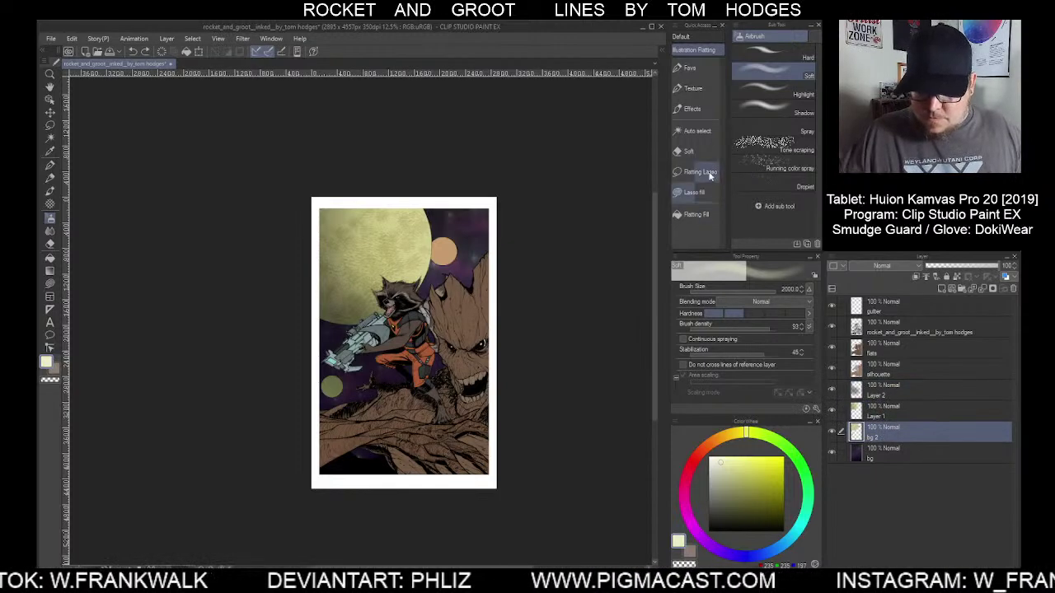
{"action": "left_click", "coordinate": [697, 130]}
{"action": "left_click", "coordinate": [382, 269]}
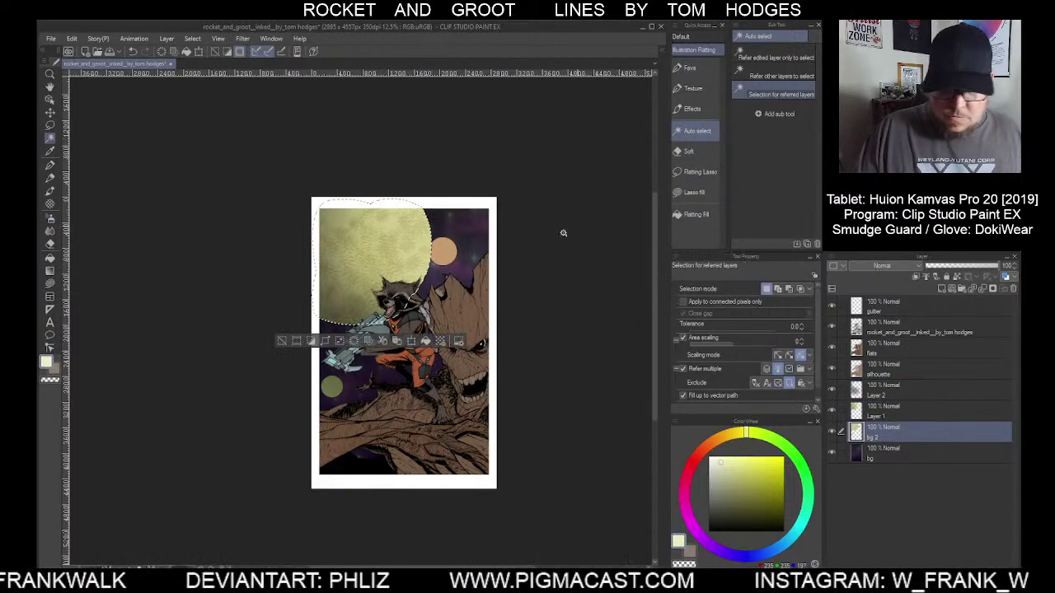
{"action": "left_click", "coordinate": [49, 218]}
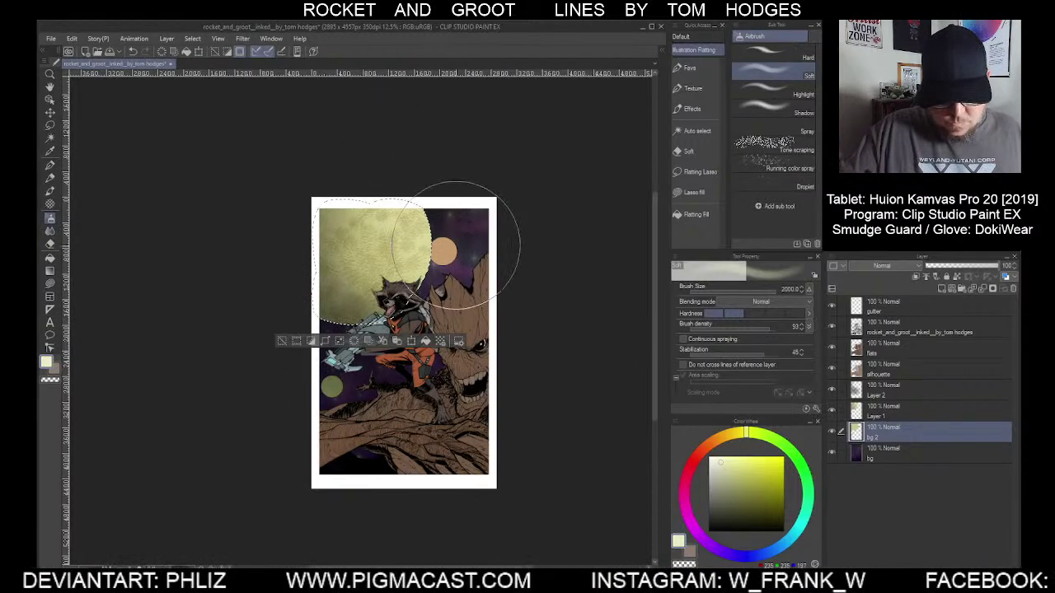
{"action": "left_click", "coordinate": [708, 457]}
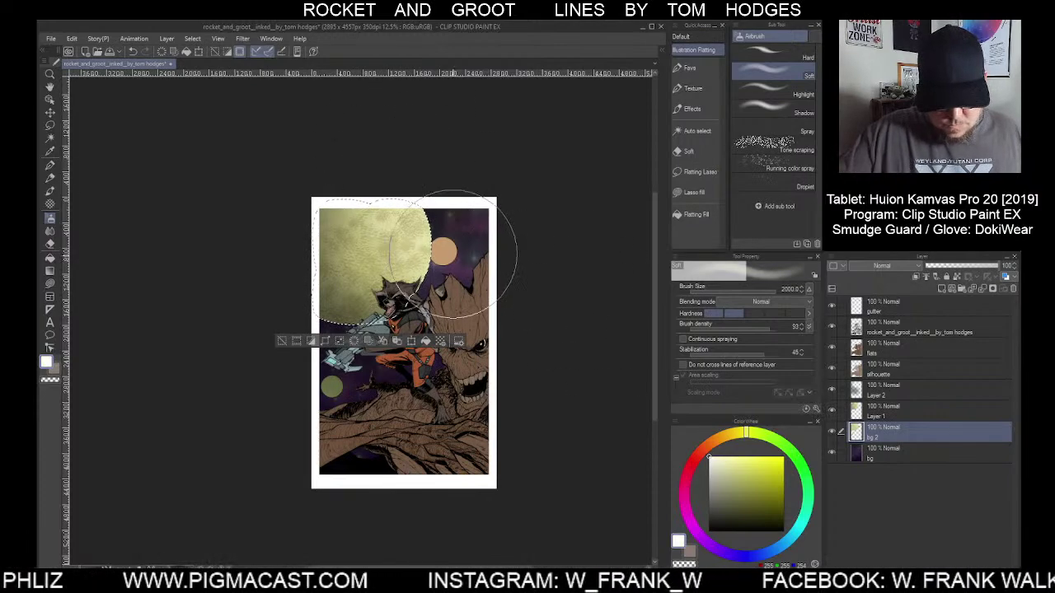
{"action": "left_click", "coordinate": [713, 527]}
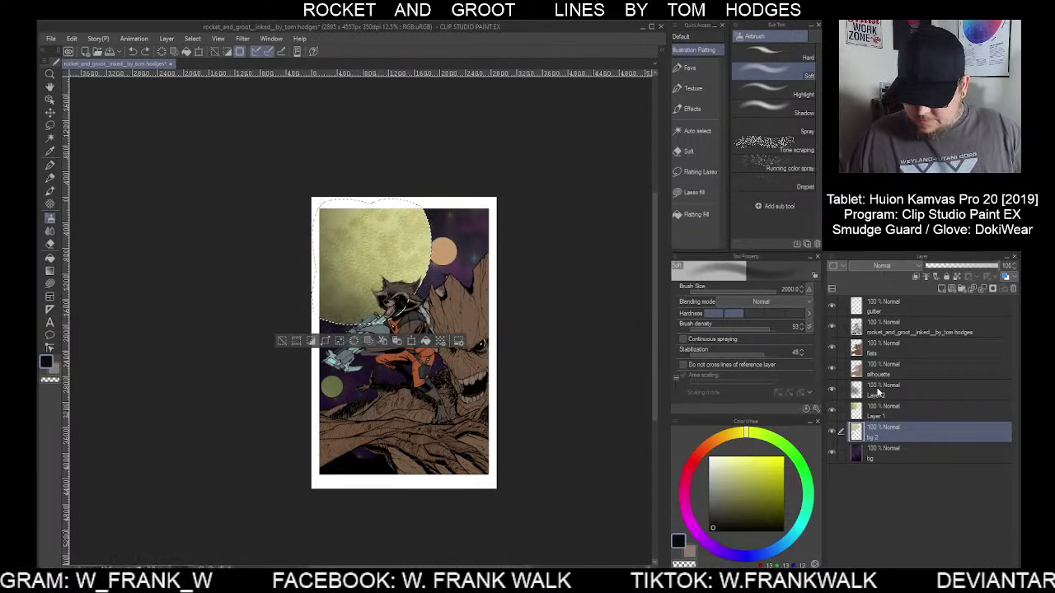
{"action": "key", "text": "ctrl+d"}
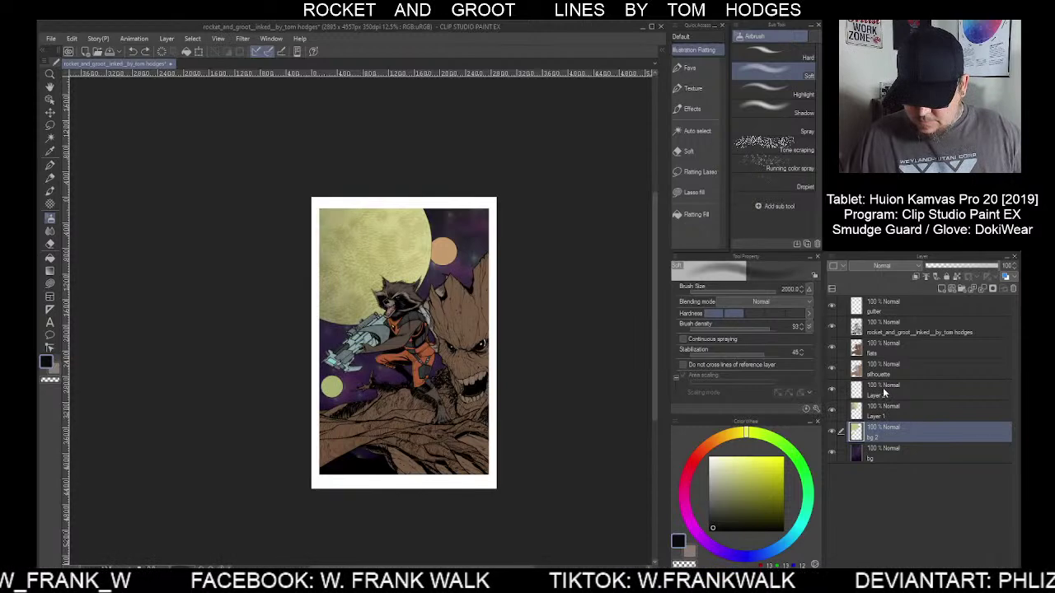
Auto-select the large moon from bg 2, shade it on Layer 2 with black and pale yellow Soft airbrush strokes, and deselect it
{"action": "left_click", "coordinate": [696, 130]}
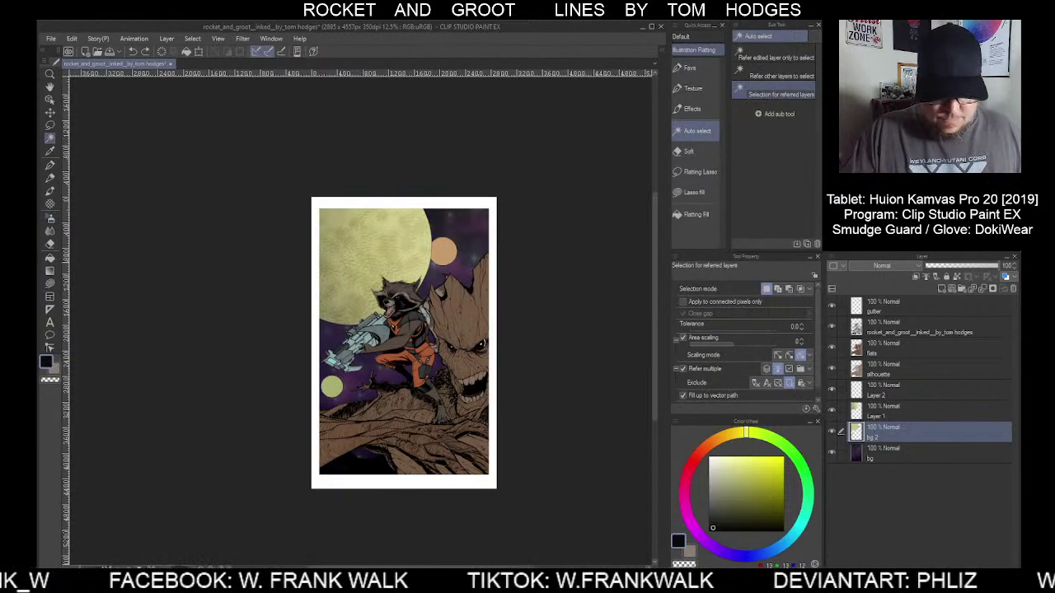
{"action": "left_click", "coordinate": [362, 314]}
{"action": "left_click", "coordinate": [880, 395]}
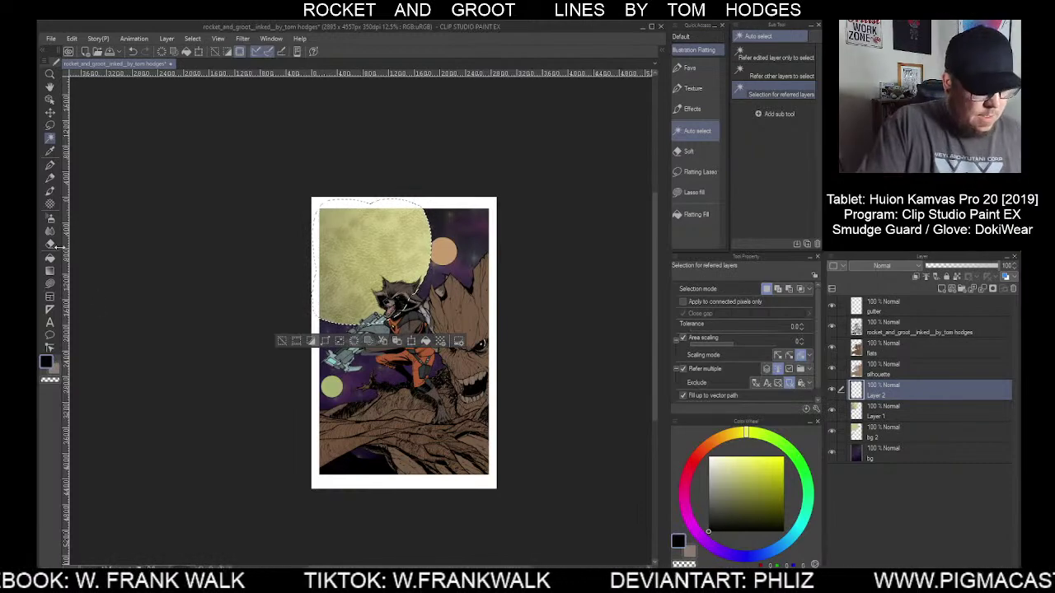
{"action": "left_click", "coordinate": [50, 218]}
{"action": "mouse_move", "coordinate": [282, 185]}
{"action": "left_mouse_down"}
{"action": "mouse_move", "coordinate": [341, 351]}
{"action": "mouse_move", "coordinate": [255, 207]}
{"action": "mouse_move", "coordinate": [348, 209]}
{"action": "left_mouse_up"}
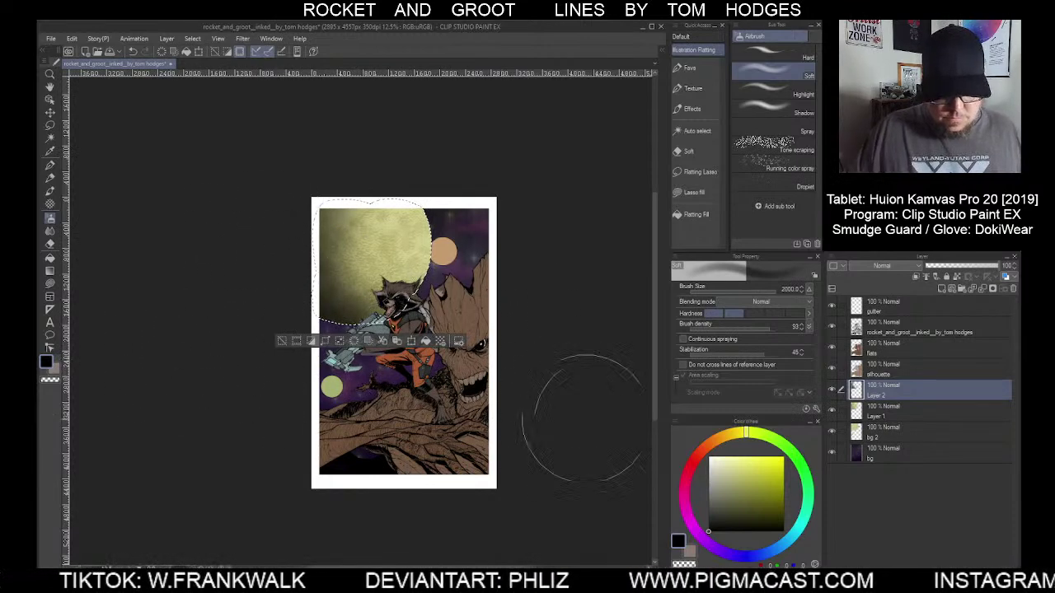
{"action": "left_click", "coordinate": [720, 460]}
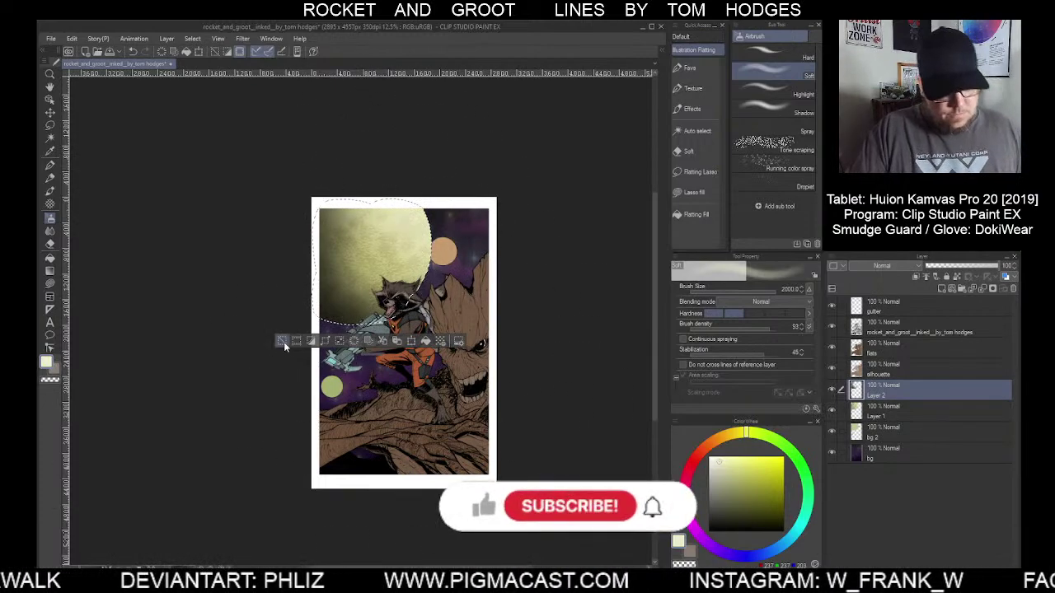
{"action": "key", "text": "ctrl+d"}
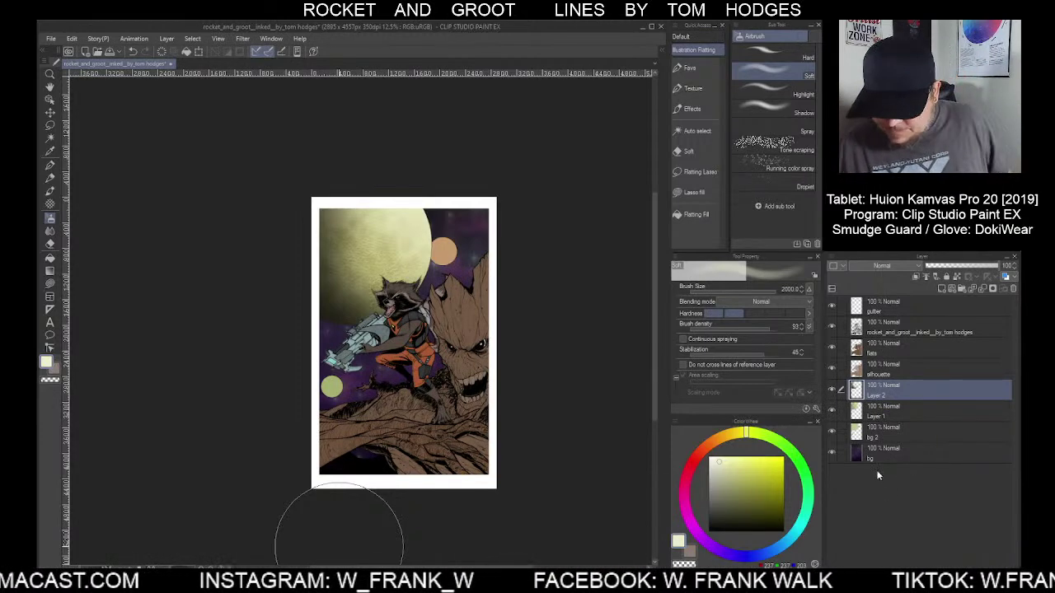
Merge the moon shading on Layer 2 down into Layer 1
{"action": "left_click", "coordinate": [882, 432]}
{"action": "left_click", "coordinate": [902, 389]}
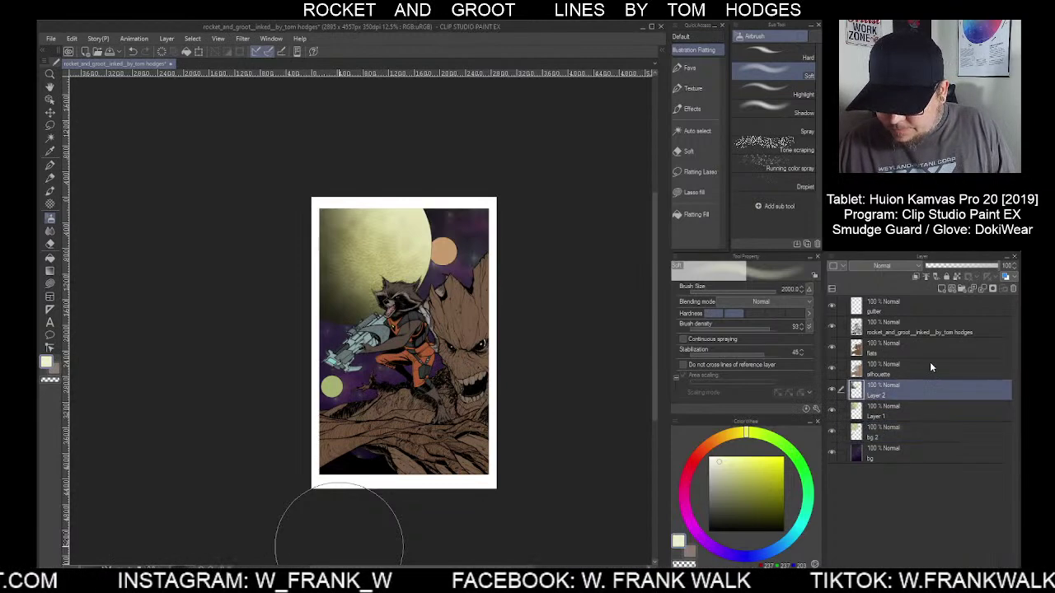
{"action": "left_click", "coordinate": [985, 289]}
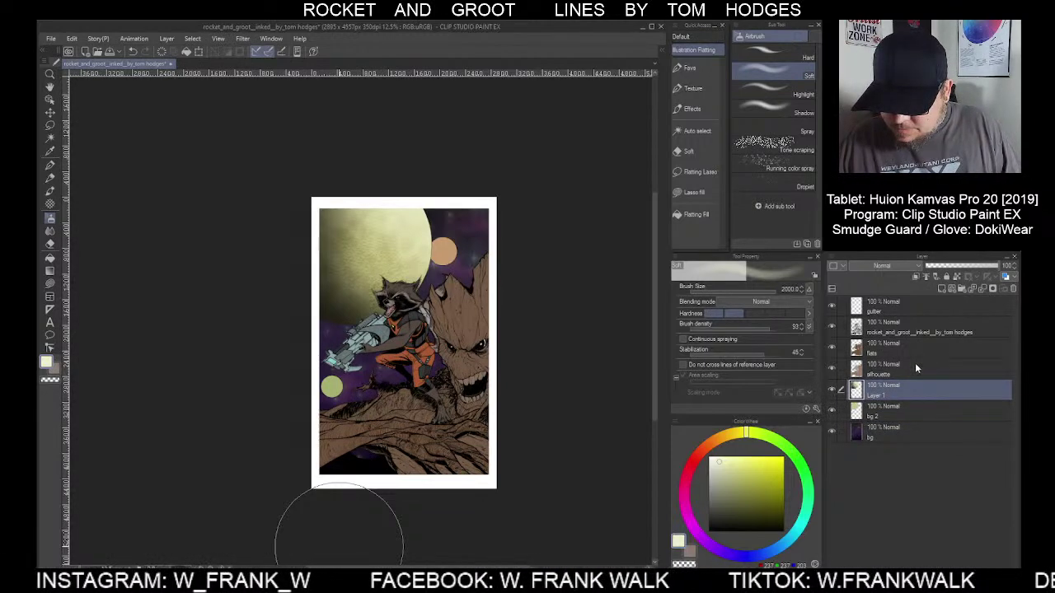
Auto-select the small orange planet beside the moon from bg 2 and fill it with light green on Layer 1
{"action": "left_click", "coordinate": [899, 410]}
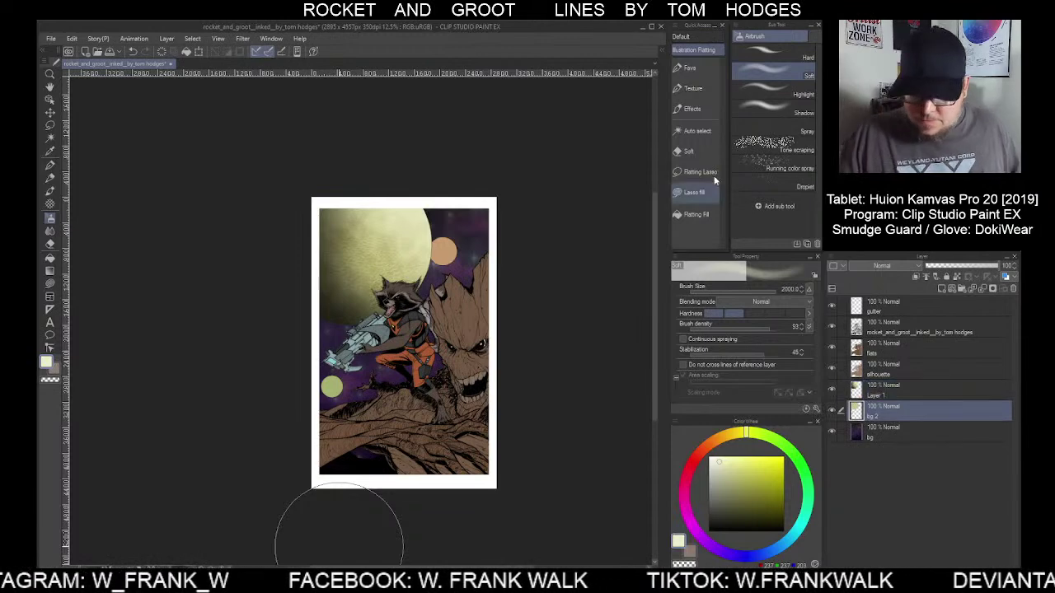
{"action": "left_click", "coordinate": [696, 130]}
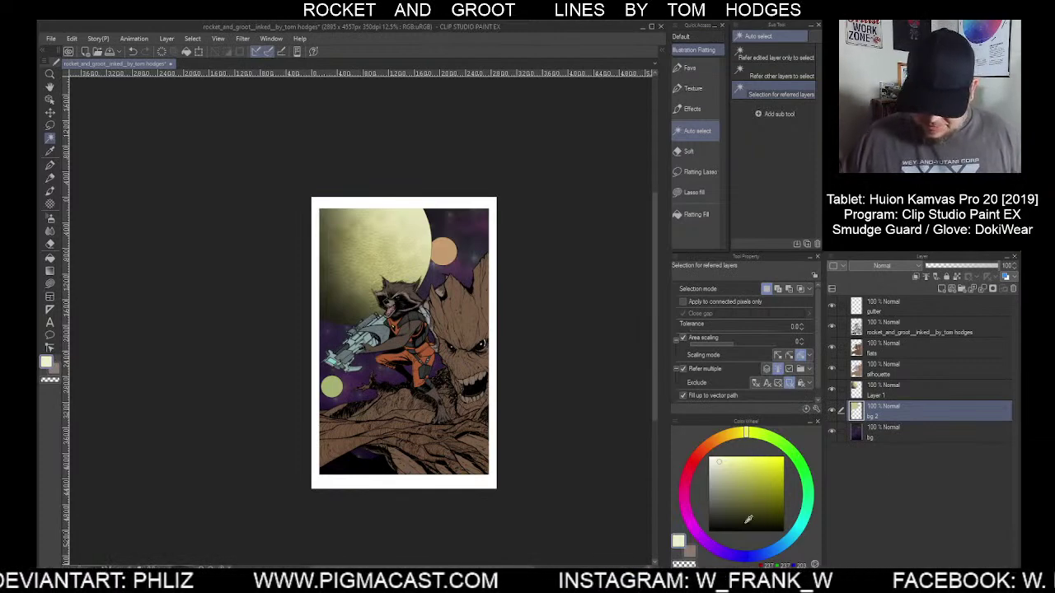
{"action": "left_click_drag", "start_coordinate": [778, 445], "coordinate": [770, 439]}
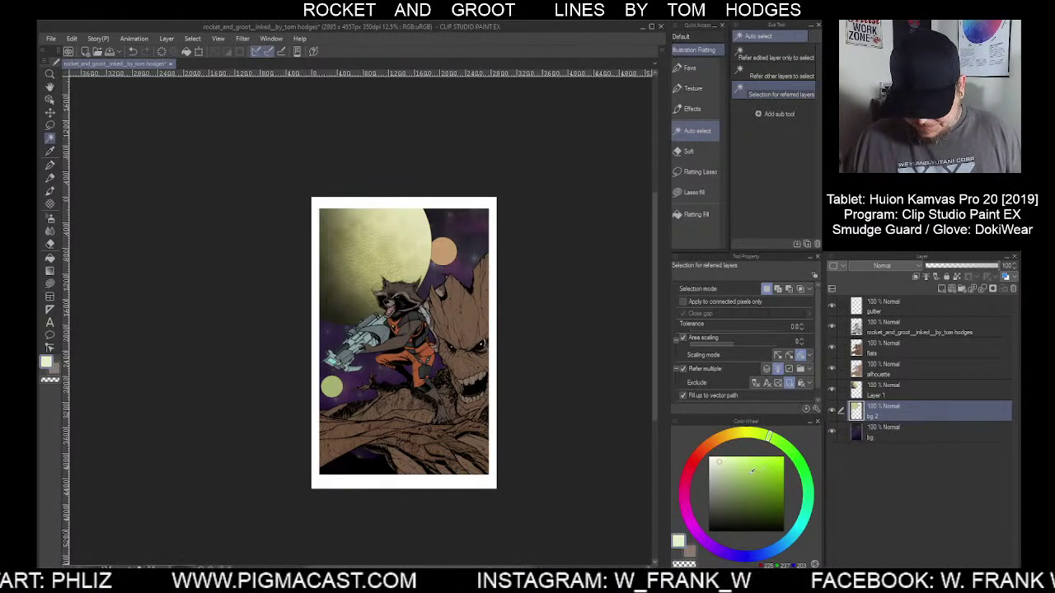
{"action": "left_click", "coordinate": [746, 470]}
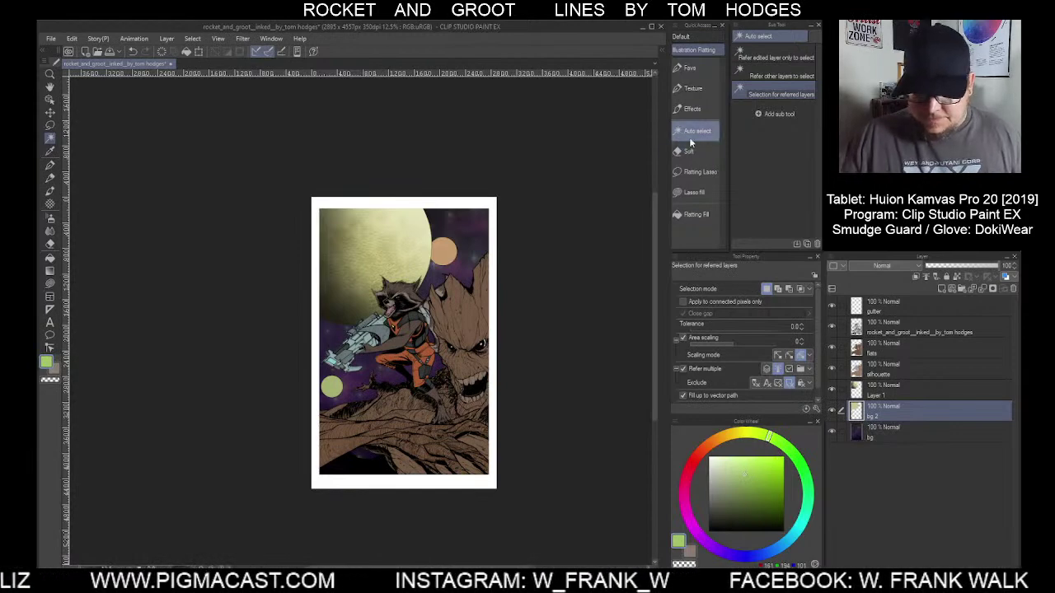
{"action": "left_click", "coordinate": [443, 251]}
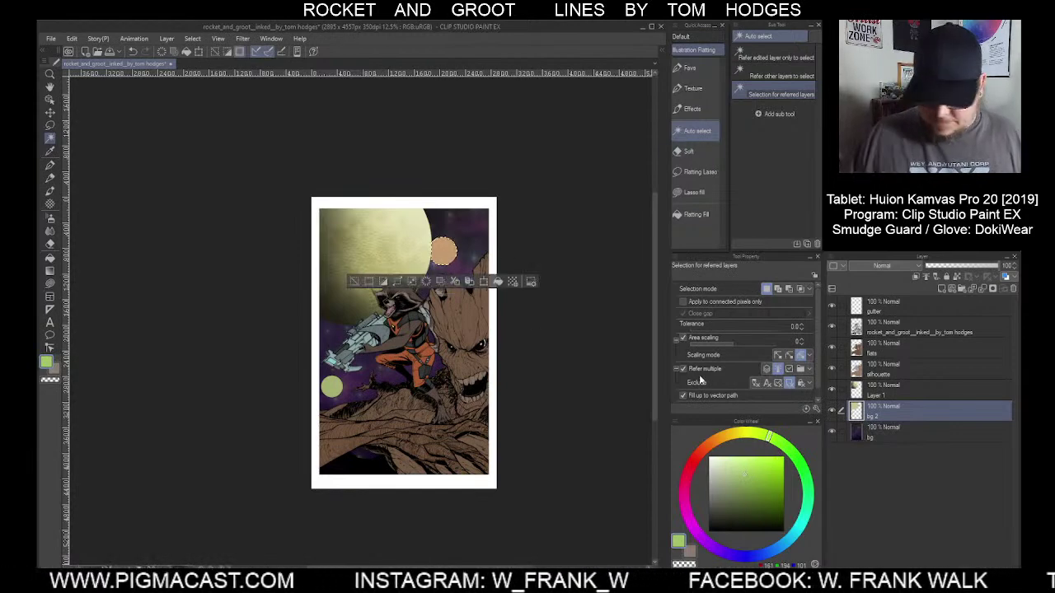
{"action": "left_click", "coordinate": [895, 394]}
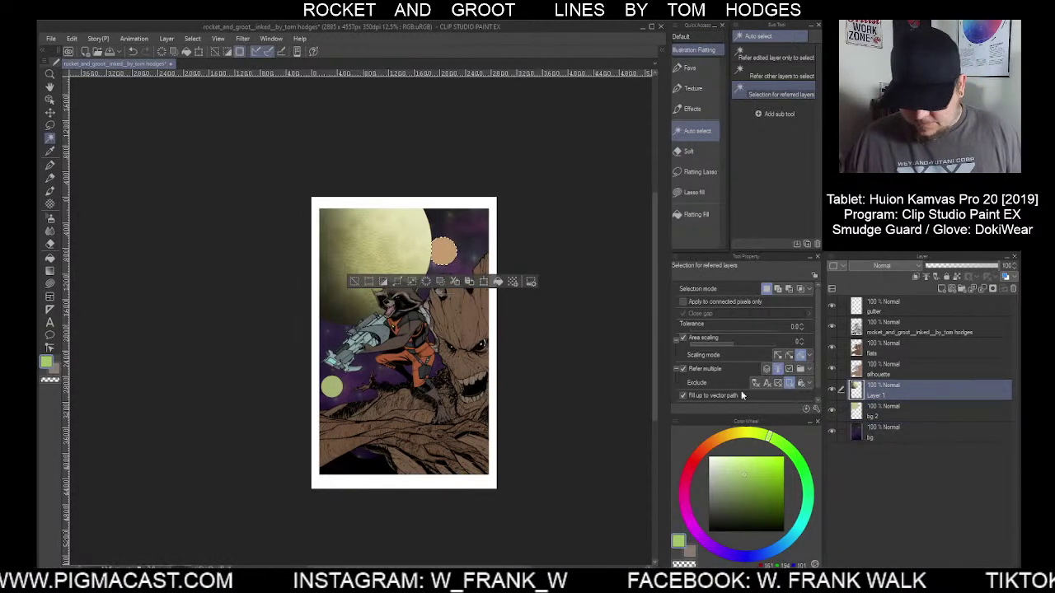
{"action": "left_click", "coordinate": [497, 283]}
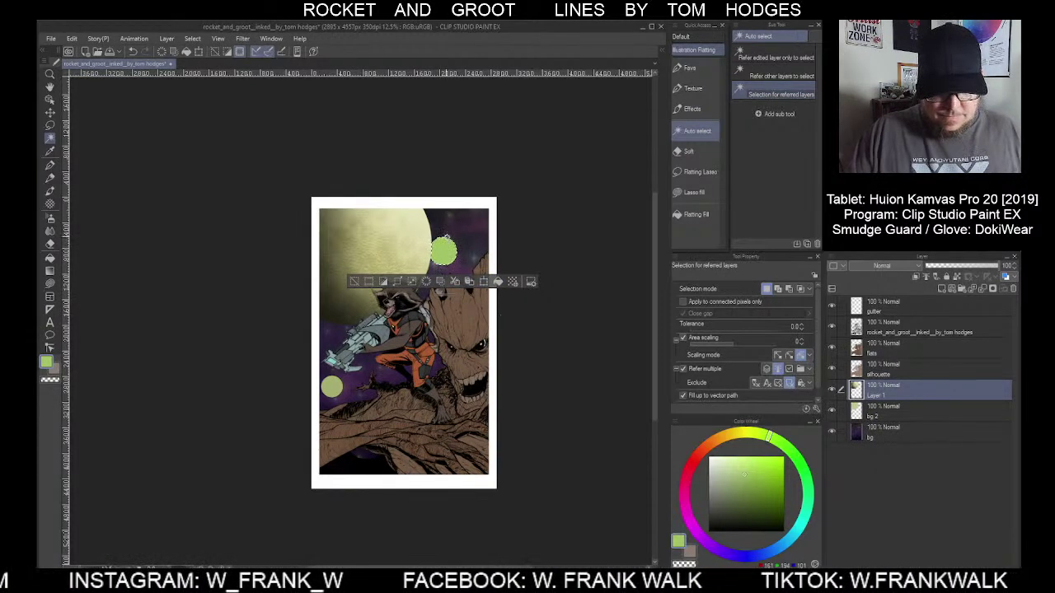
Paint soft blue patches over the selected green planet with the FOG brush, using brush sizes 250 and 120
{"action": "scroll", "coordinate": [447, 241], "scroll_direction": "up", "scroll_amount": 3}
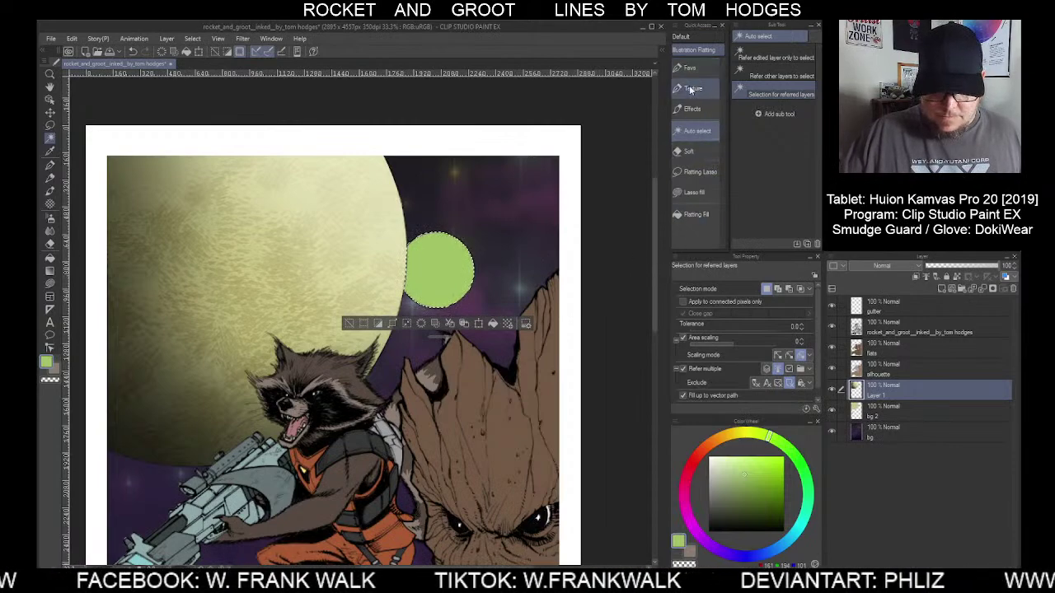
{"action": "left_click_drag", "start_coordinate": [783, 550], "coordinate": [770, 557]}
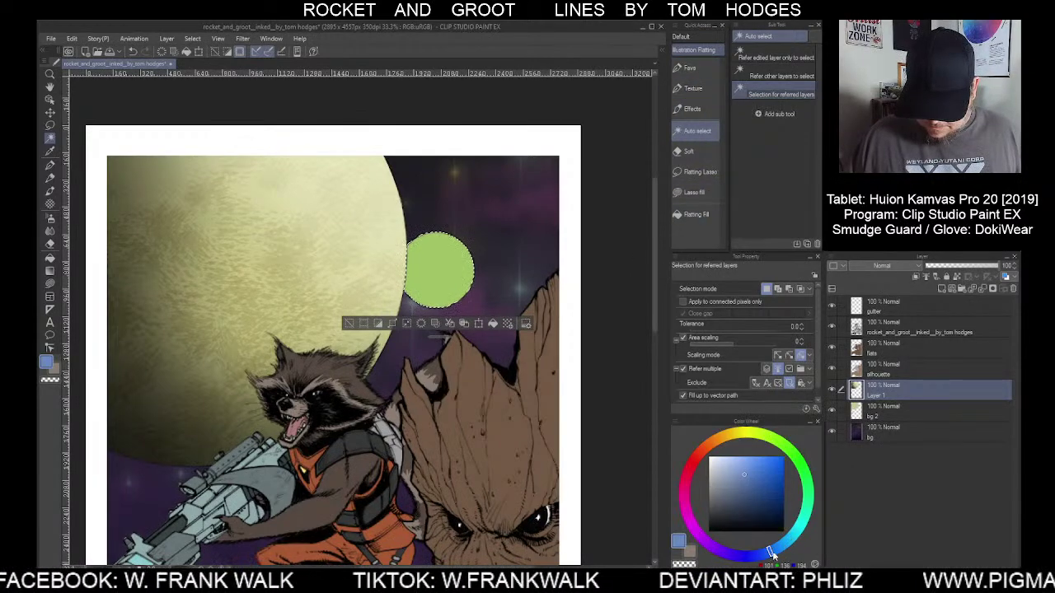
{"action": "left_click", "coordinate": [690, 67]}
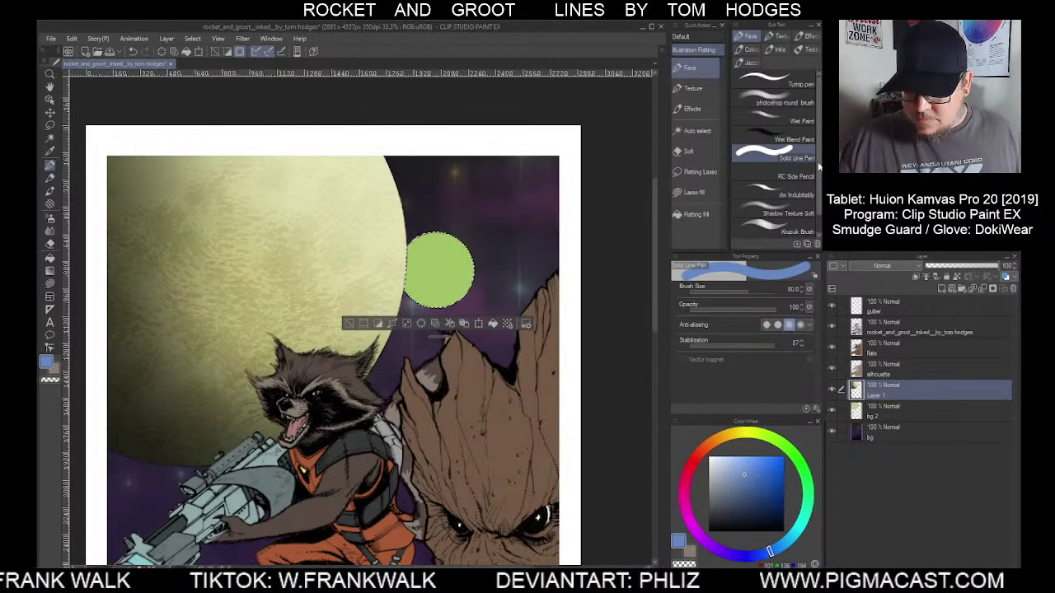
{"action": "scroll", "coordinate": [820, 167], "scroll_direction": "down", "scroll_amount": 1}
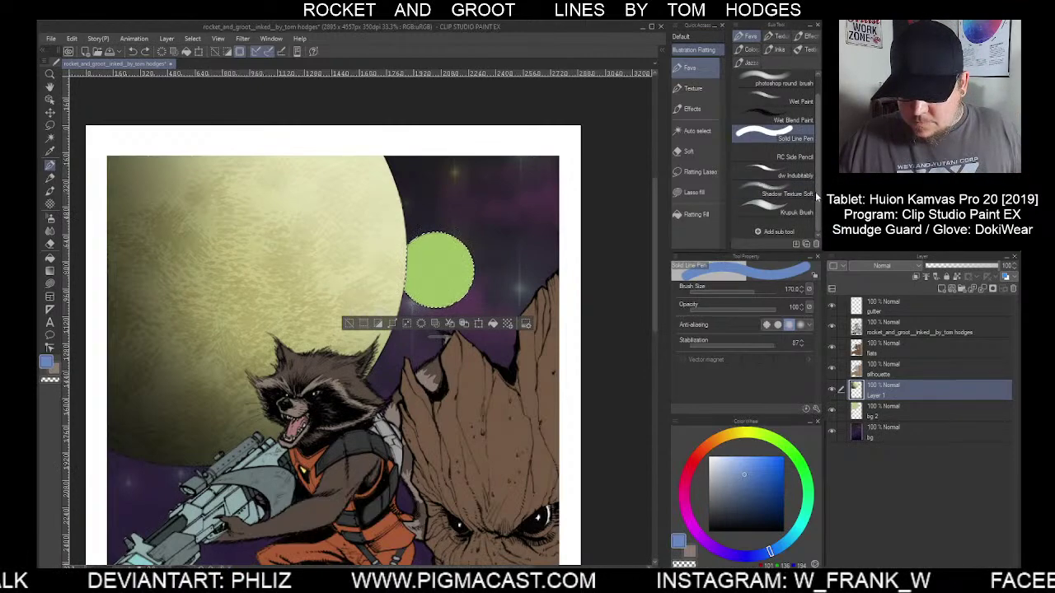
{"action": "left_click", "coordinate": [746, 62]}
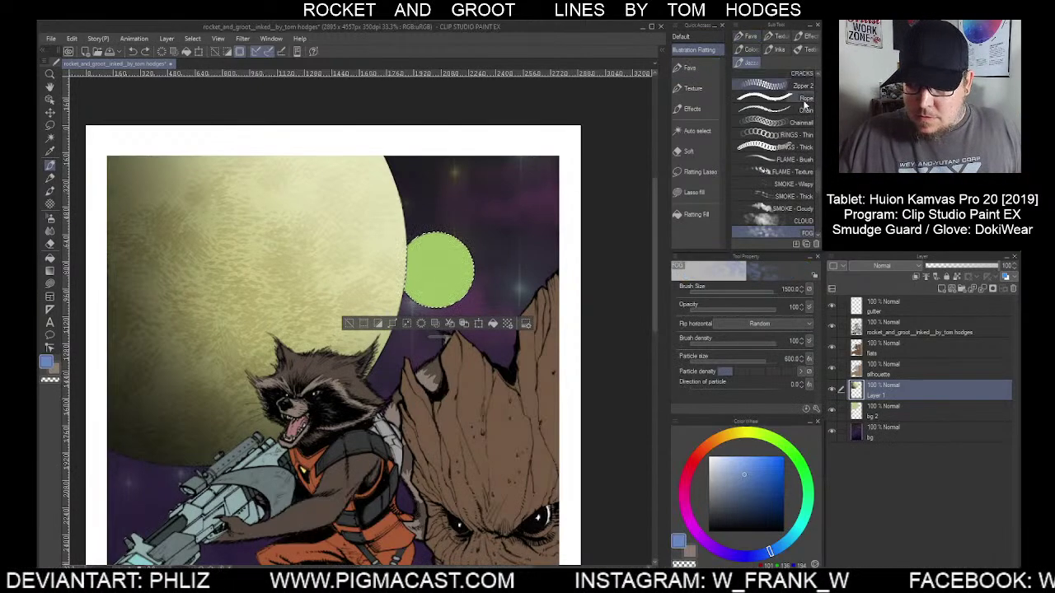
{"action": "scroll", "coordinate": [812, 183], "scroll_direction": "down", "scroll_amount": 3}
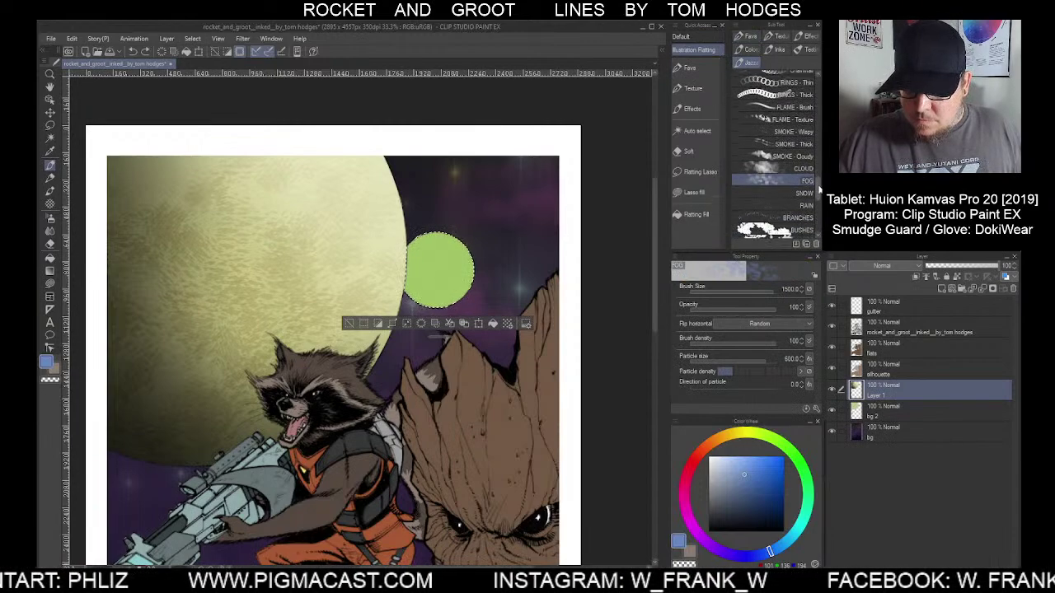
{"action": "left_click_drag", "start_coordinate": [449, 272], "coordinate": [356, 285]}
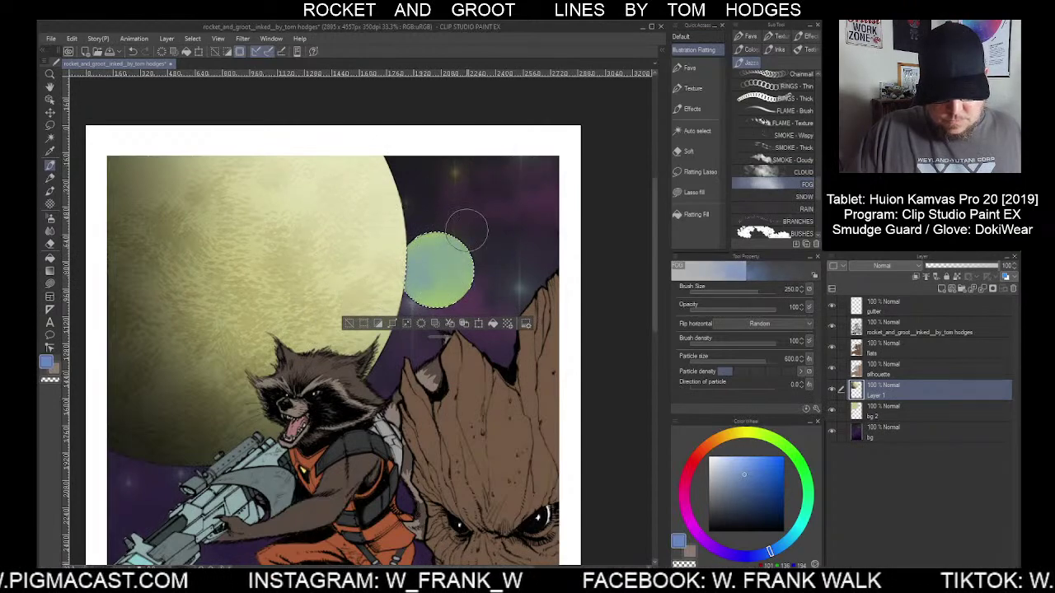
{"action": "left_click_drag", "start_coordinate": [435, 262], "coordinate": [429, 268]}
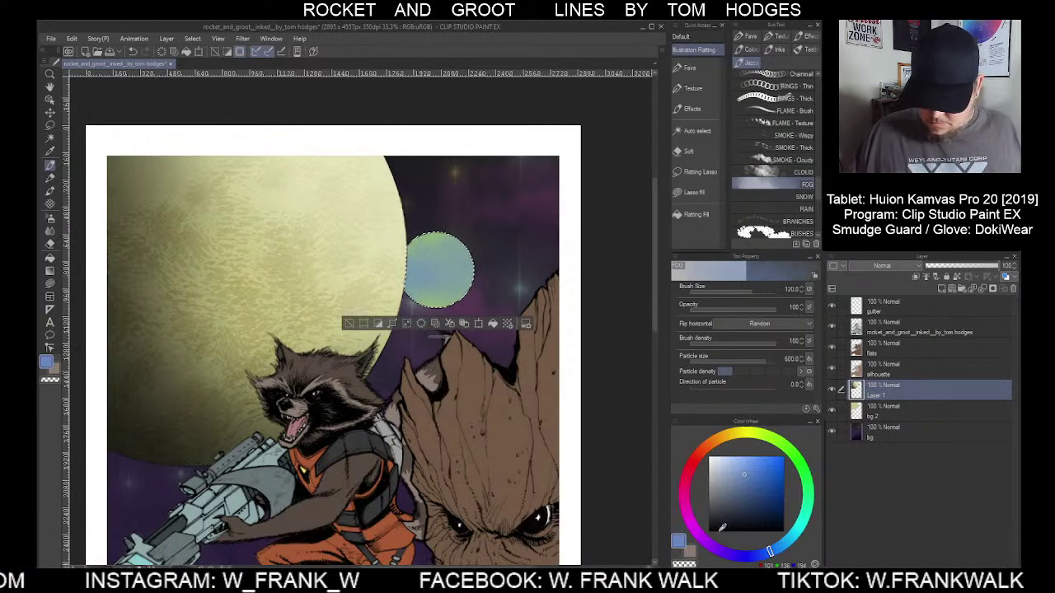
Layer green and darker blue FOG strokes over the small planet with brush sizes between 80 and 100
{"action": "left_click", "coordinate": [786, 459]}
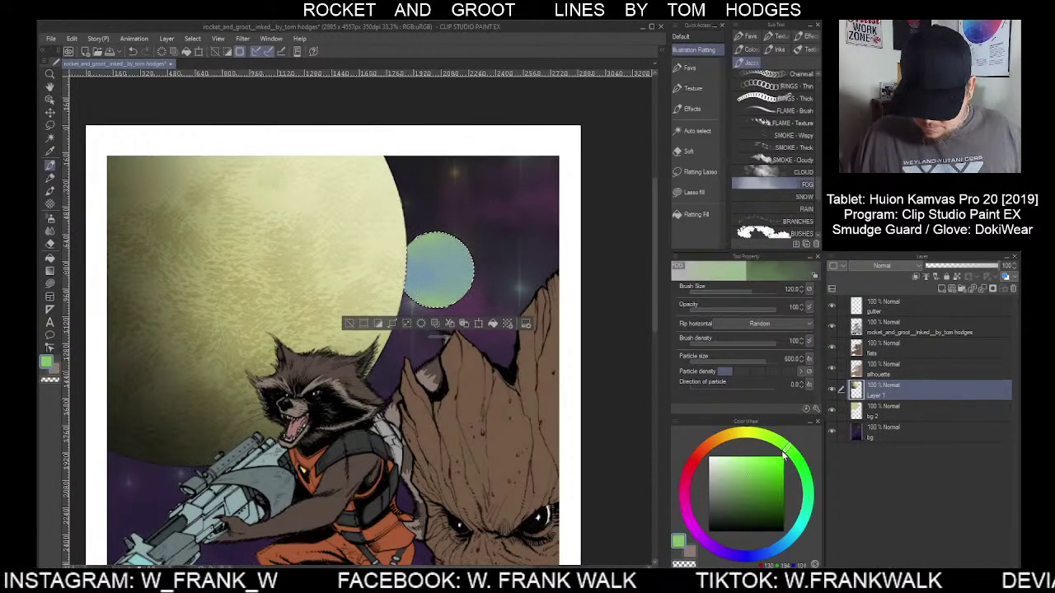
{"action": "left_click_drag", "start_coordinate": [435, 270], "coordinate": [428, 276]}
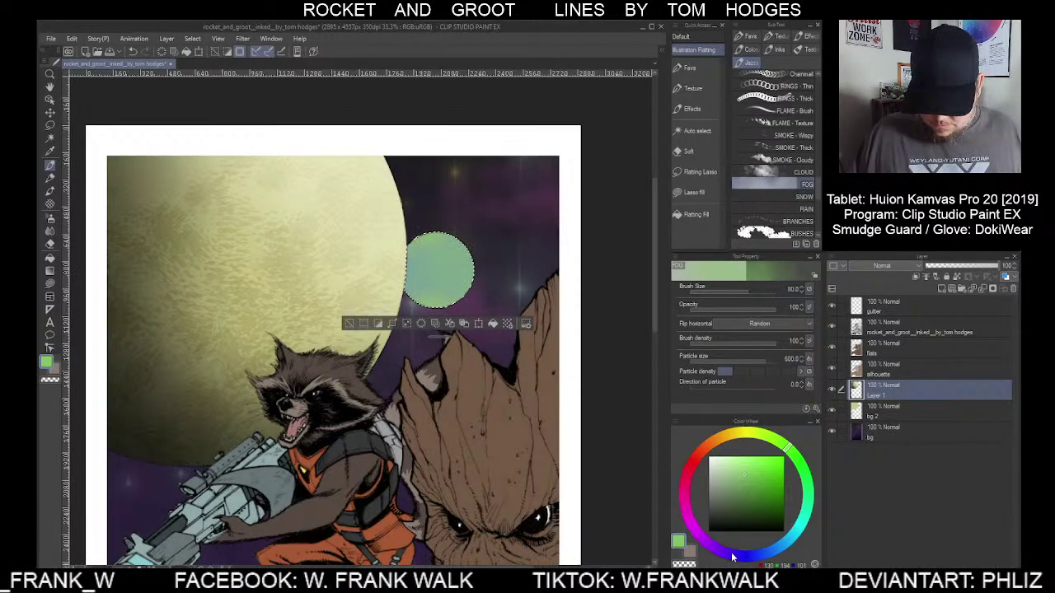
{"action": "left_click", "coordinate": [760, 557]}
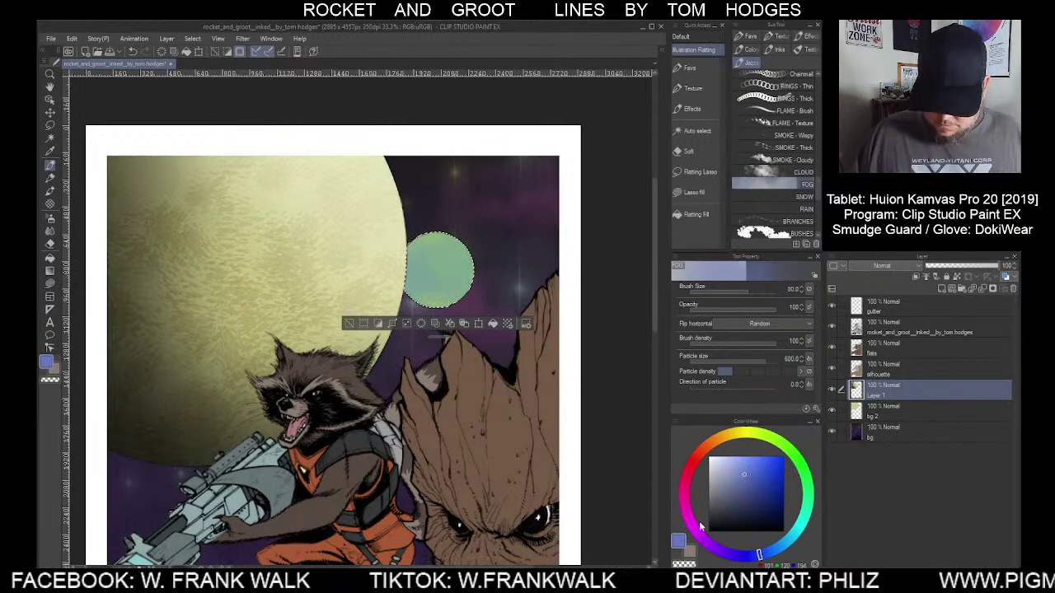
{"action": "left_click", "coordinate": [749, 489]}
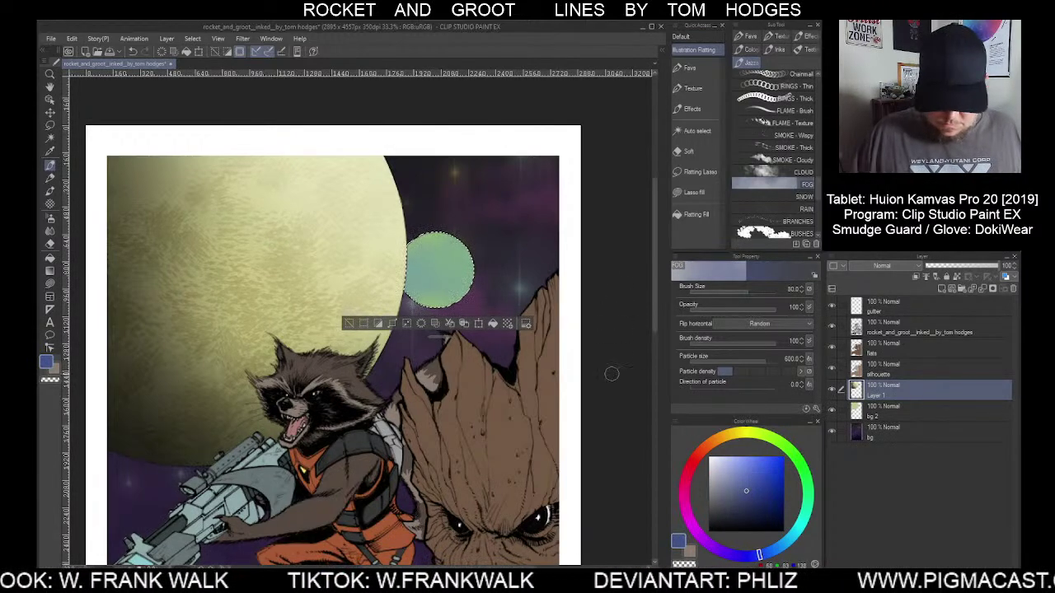
{"action": "key", "text": "bracketright"}
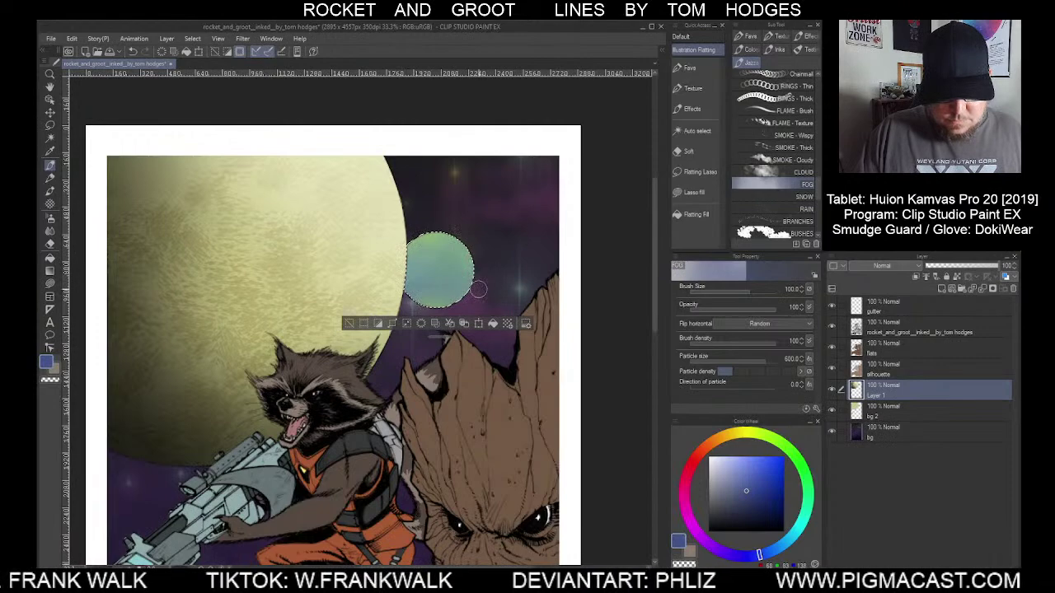
{"action": "key", "text": "bracketleft"}
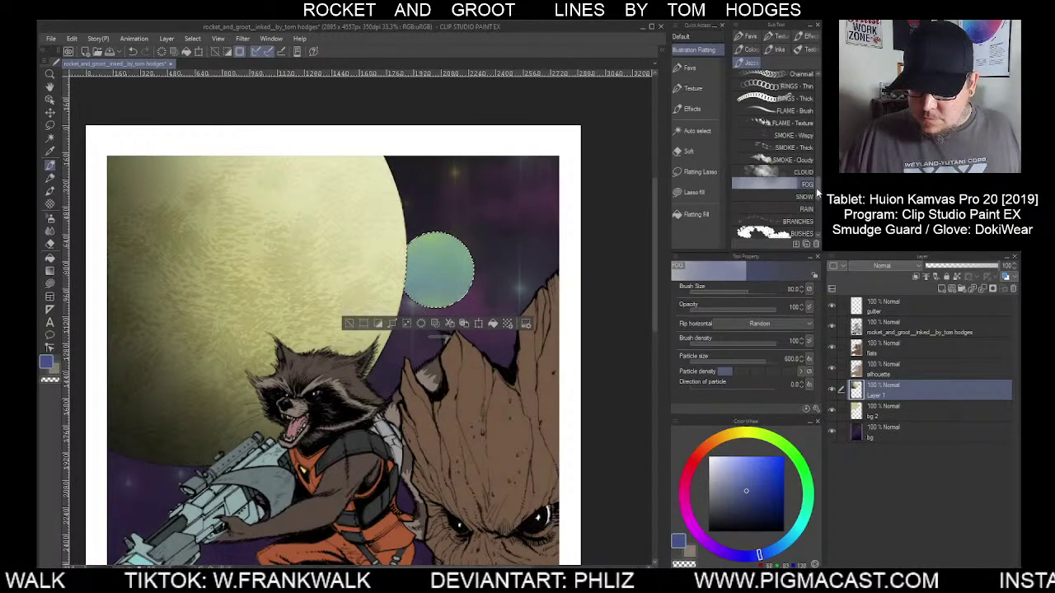
Streak the small planet with dark blue, green and lighter blue using the SMOKE - Cloudy brush at size 100
{"action": "scroll", "coordinate": [817, 191], "scroll_direction": "down", "scroll_amount": 4}
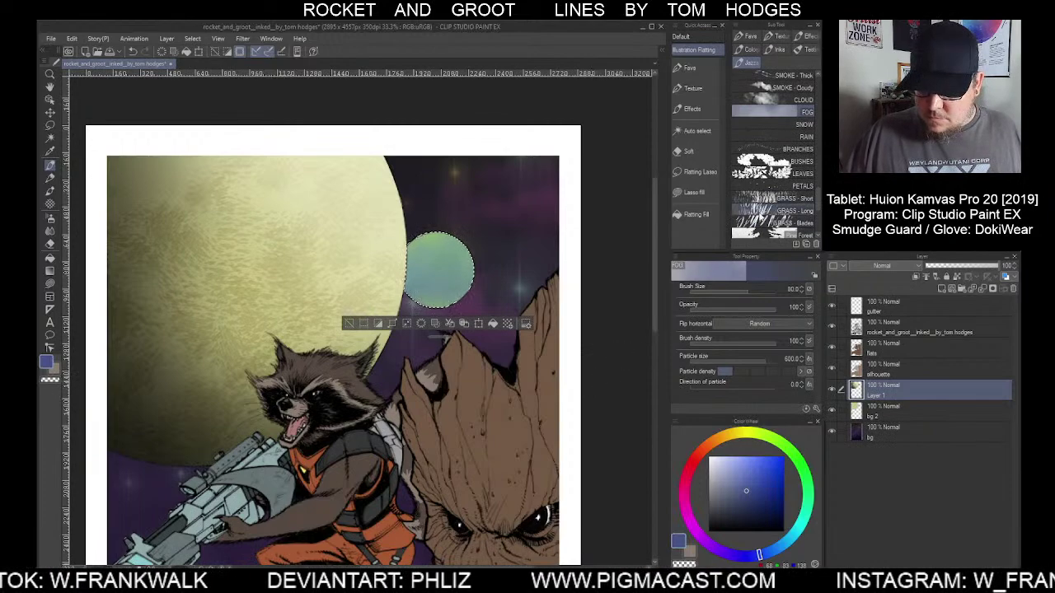
{"action": "left_click", "coordinate": [778, 87]}
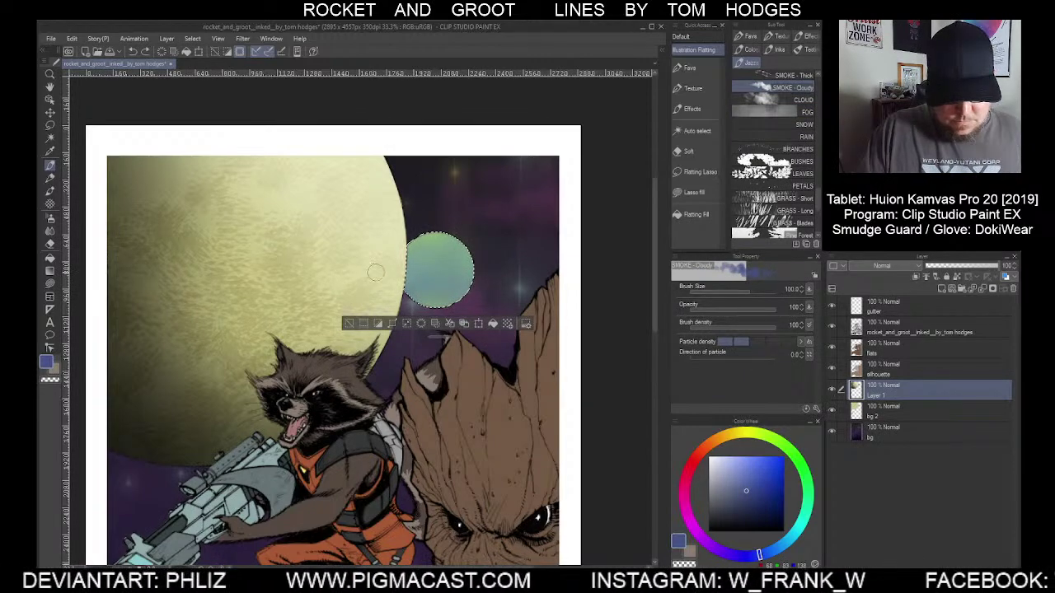
{"action": "left_click", "coordinate": [786, 451]}
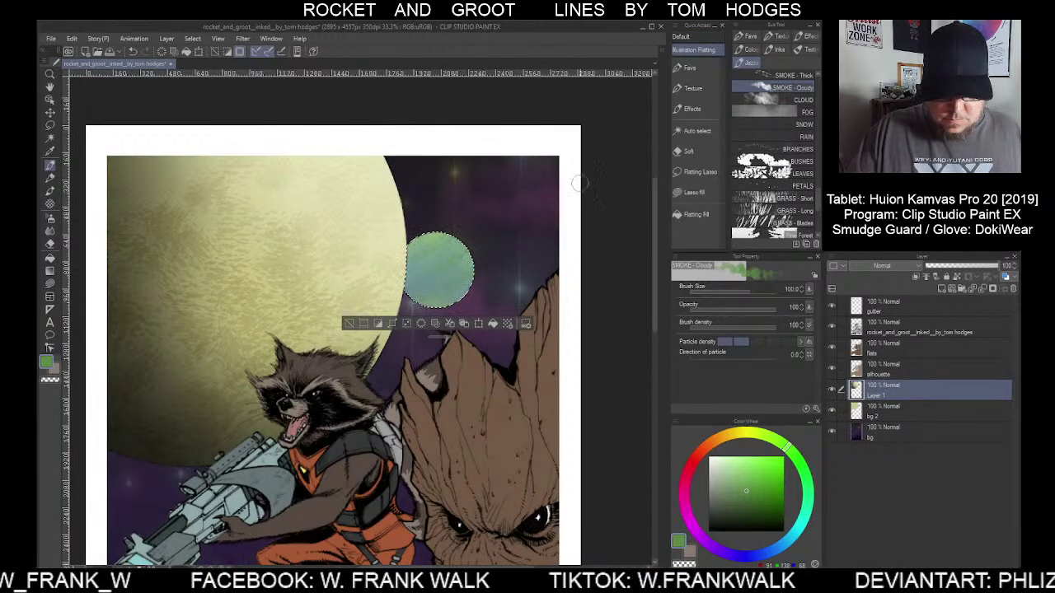
{"action": "left_click", "coordinate": [757, 557]}
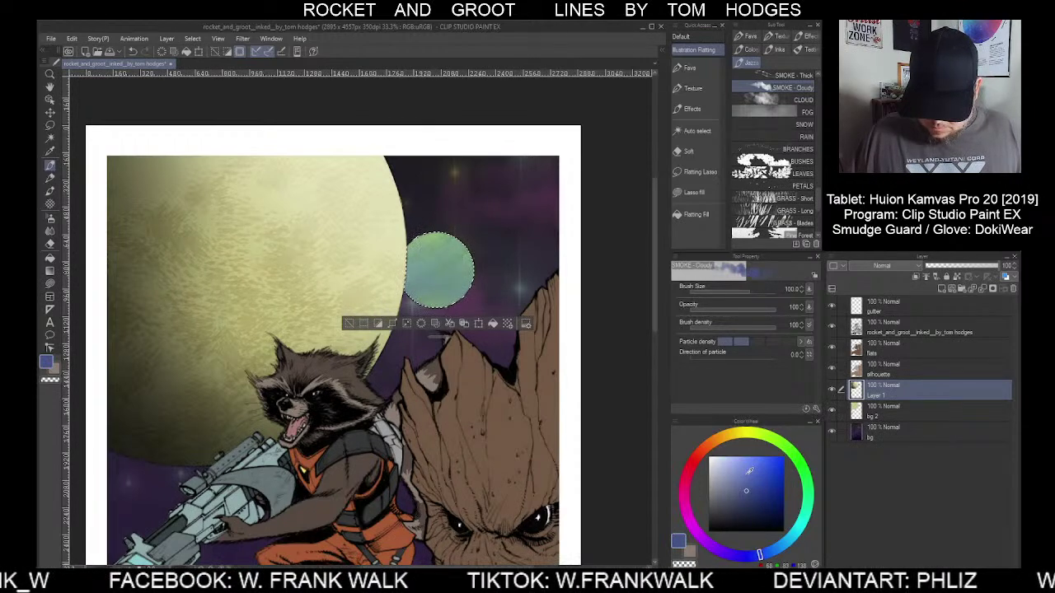
{"action": "left_click", "coordinate": [746, 474]}
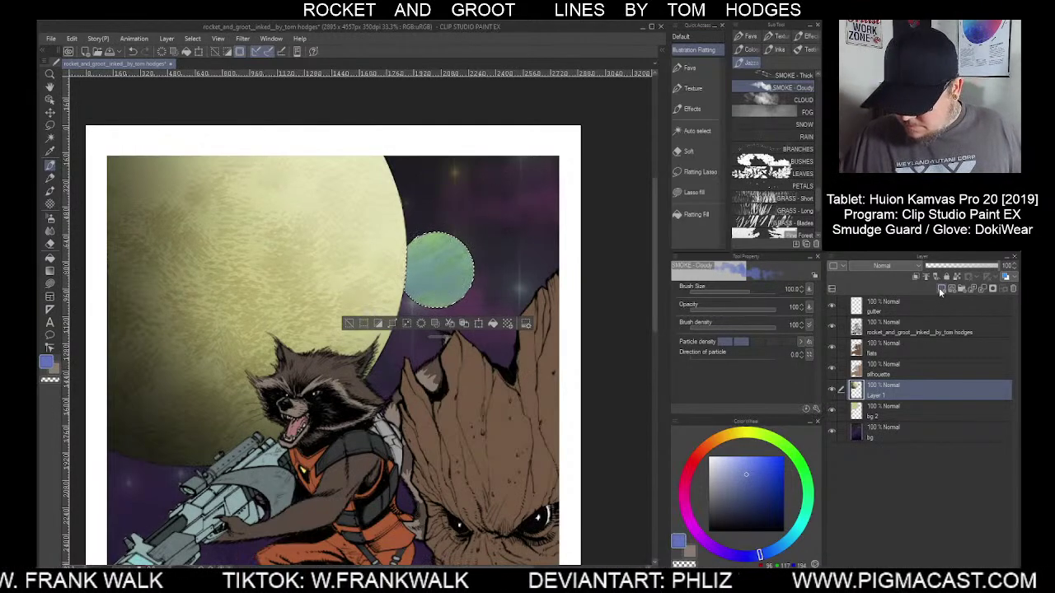
Create a new layer above Layer 1 and shade the small green planet's moon-facing side with black using the Soft airbrush at size 500
{"action": "left_click", "coordinate": [940, 290]}
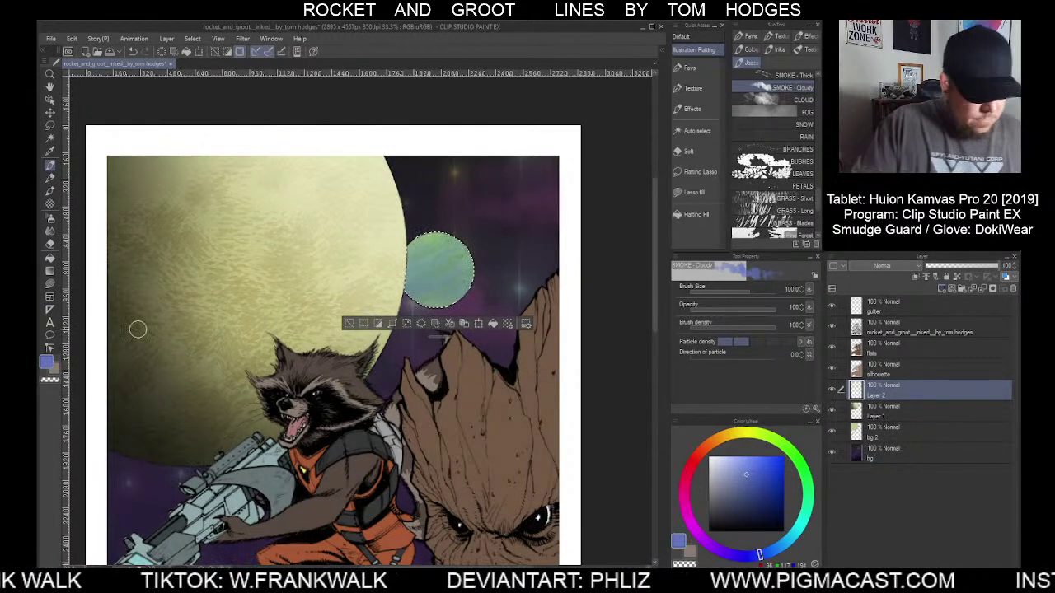
{"action": "left_click", "coordinate": [50, 219]}
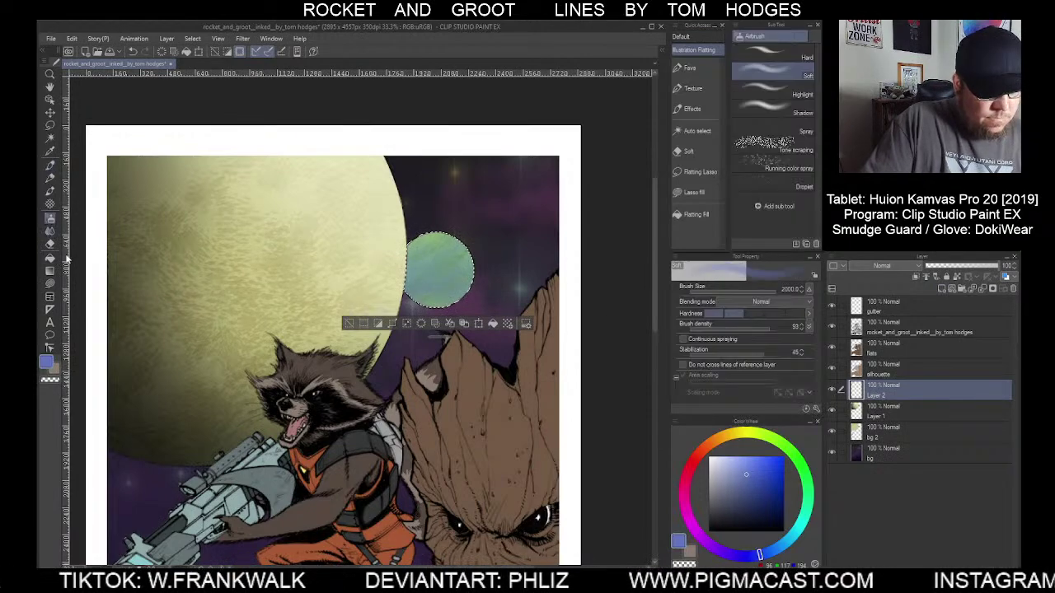
{"action": "key", "text": "bracketleft"}
{"action": "key", "text": "bracketleft"}
{"action": "key", "text": "bracketleft"}
{"action": "key", "text": "bracketleft"}
{"action": "key", "text": "bracketleft"}
{"action": "key", "text": "bracketleft"}
{"action": "key", "text": "bracketleft"}
{"action": "key", "text": "bracketleft"}
{"action": "key", "text": "bracketleft"}
{"action": "key", "text": "bracketleft"}
{"action": "key", "text": "bracketleft"}
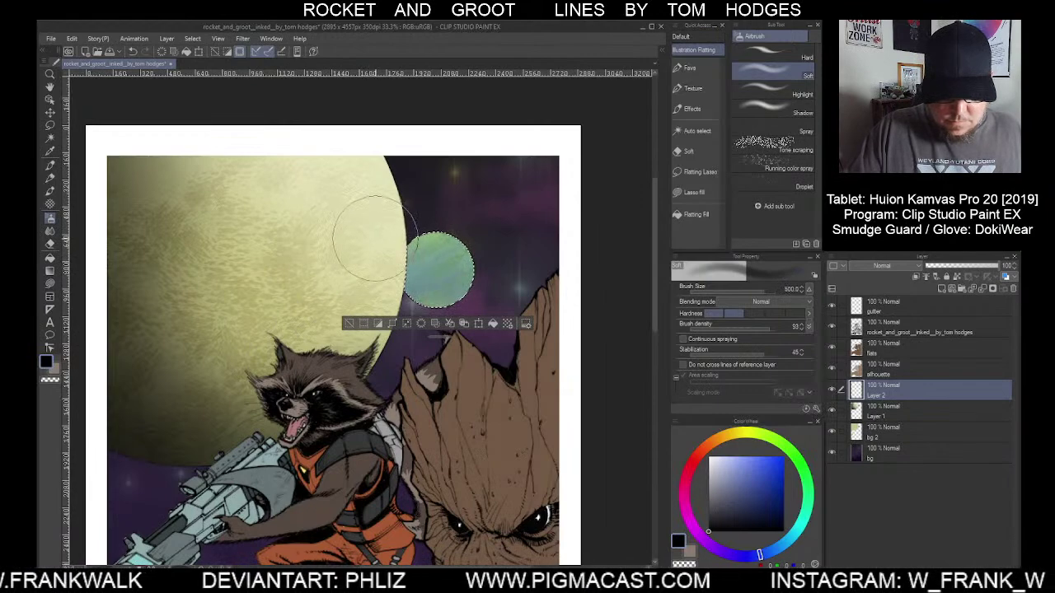
{"action": "key", "text": "bracketright"}
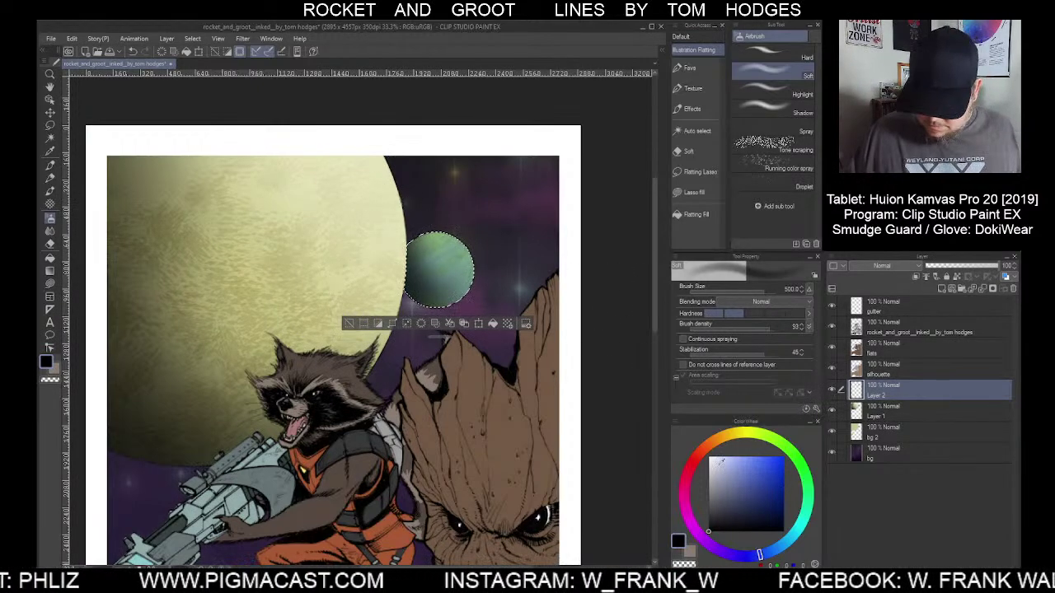
Airbrush a soft white highlight onto the small green planet and clear the selection
{"action": "key", "text": "x"}
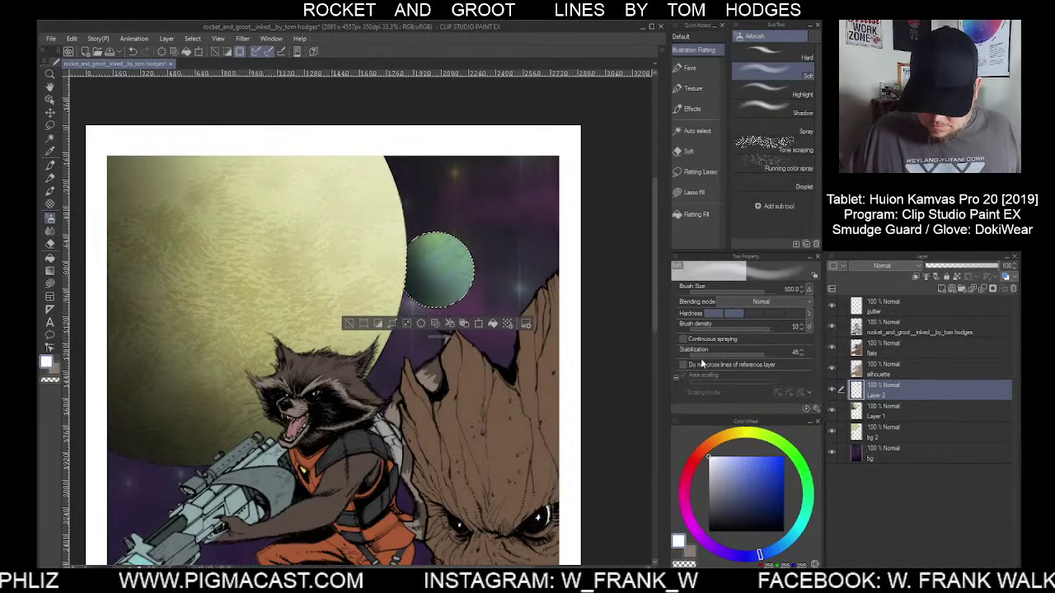
{"action": "left_click", "coordinate": [346, 327]}
{"action": "scroll", "coordinate": [441, 466], "scroll_direction": "down", "scroll_amount": 3}
{"action": "scroll", "coordinate": [441, 466], "scroll_direction": "up", "scroll_amount": 2}
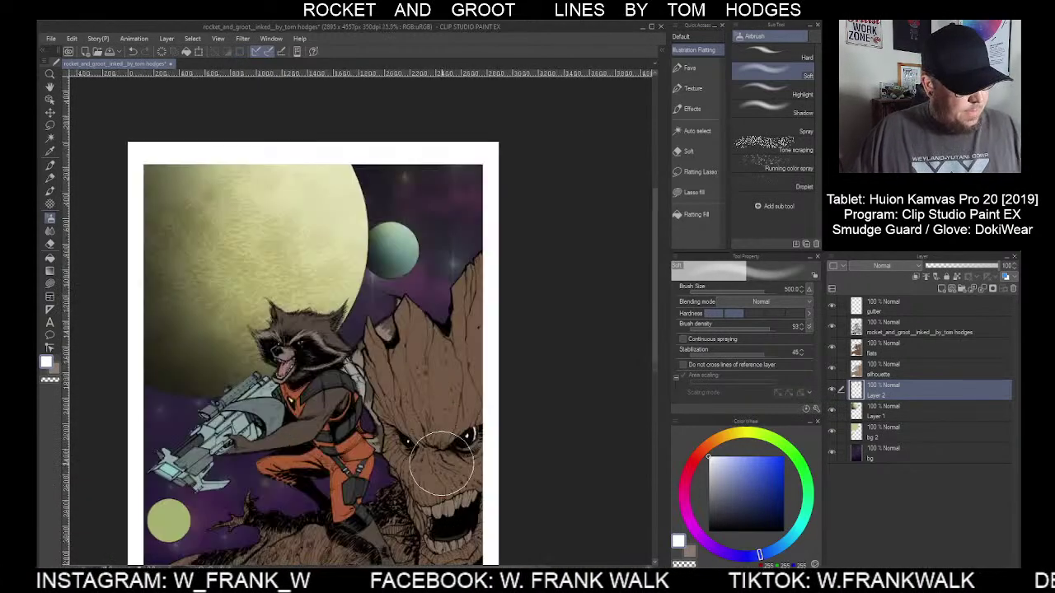
{"action": "mouse_move", "coordinate": [441, 466]}
{"action": "left_mouse_down"}
{"action": "mouse_move", "coordinate": [512, 409]}
{"action": "mouse_move", "coordinate": [510, 395]}
{"action": "left_mouse_up"}
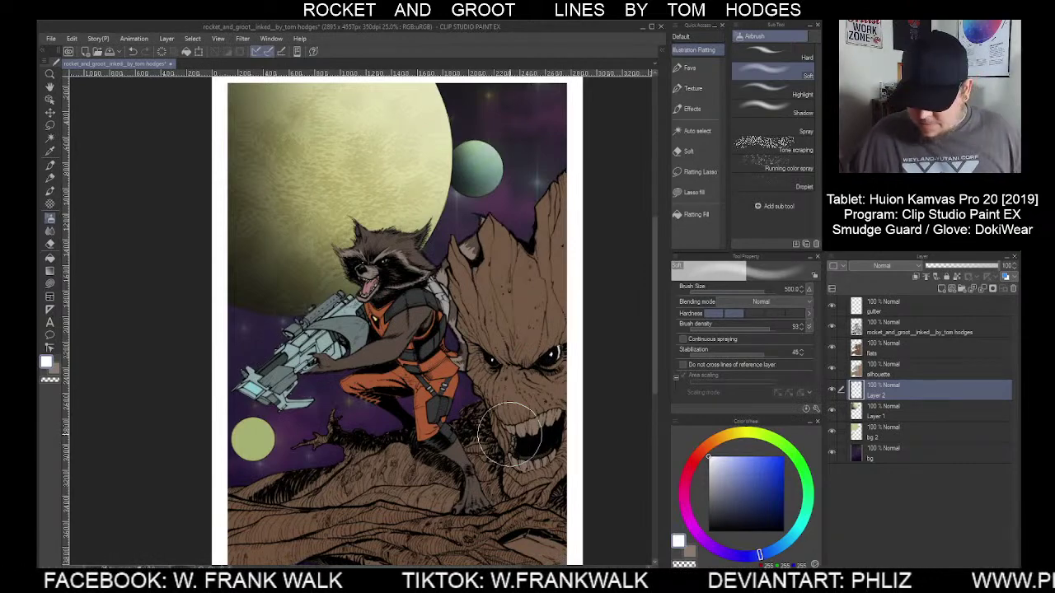
Merge the planet's shading layer down into Layer 1 and auto-select the small green planet from bg 2
{"action": "left_click", "coordinate": [981, 287]}
{"action": "left_click", "coordinate": [910, 412]}
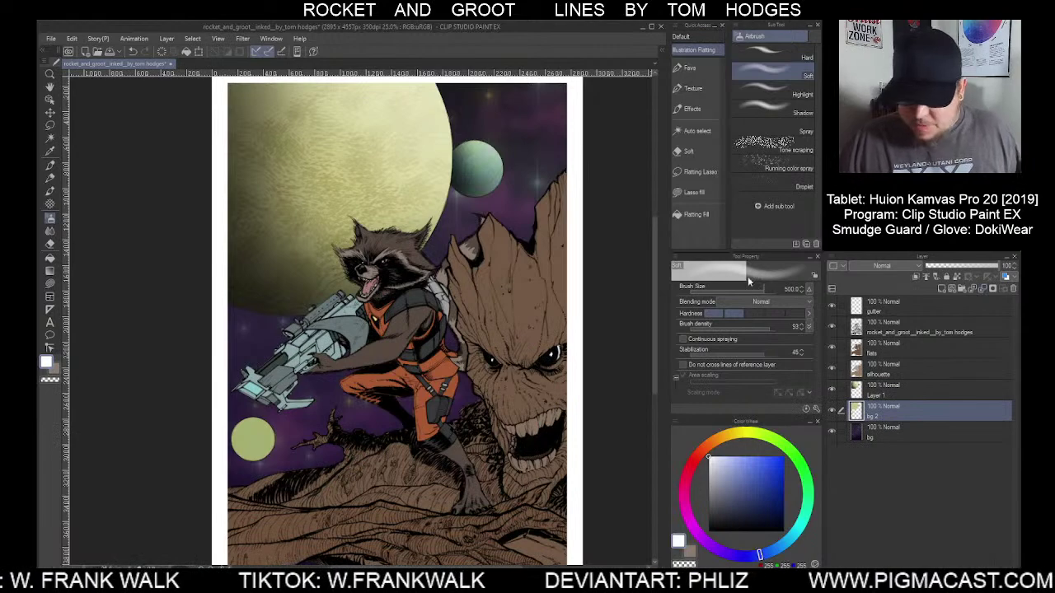
{"action": "left_click", "coordinate": [697, 131]}
{"action": "left_click", "coordinate": [481, 175]}
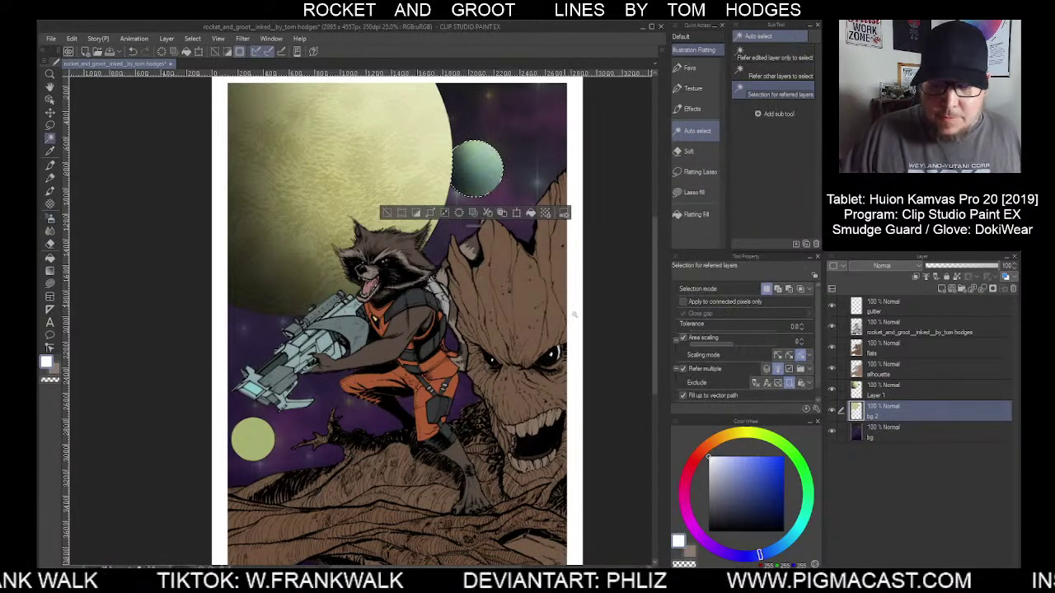
Set the selected green planet's saturation adjustment to 22 on Layer 1 and clear the selection
{"action": "left_click", "coordinate": [883, 394]}
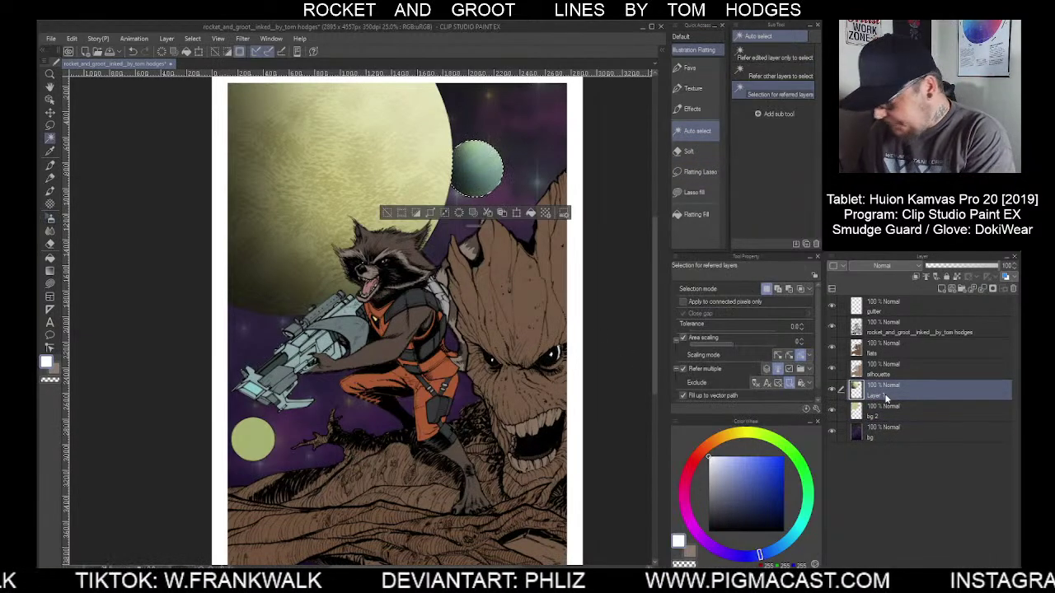
{"action": "key", "text": "ctrl+u"}
{"action": "left_click", "coordinate": [708, 283]}
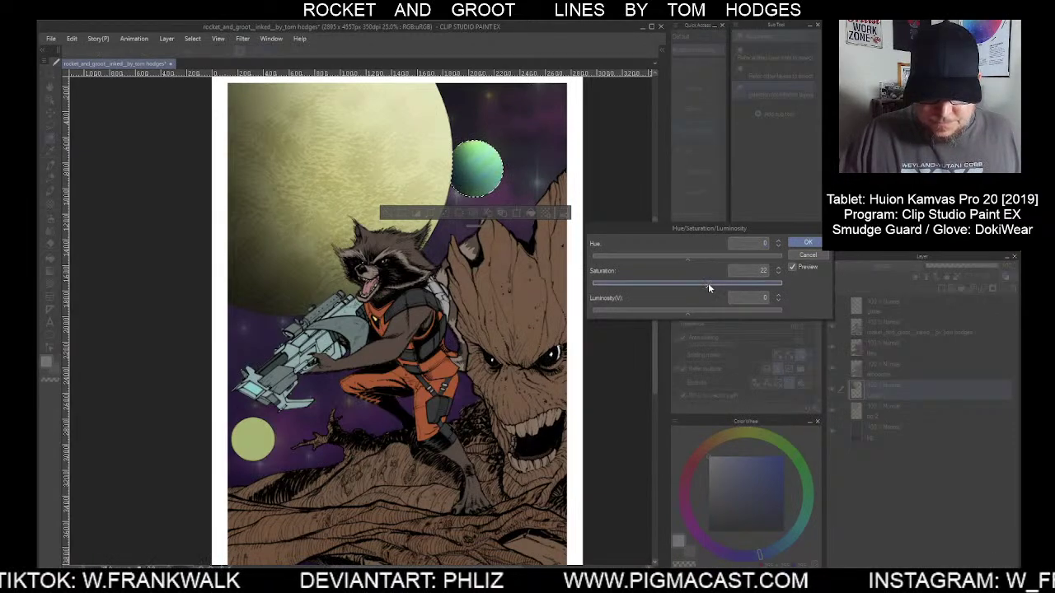
{"action": "left_click", "coordinate": [807, 242]}
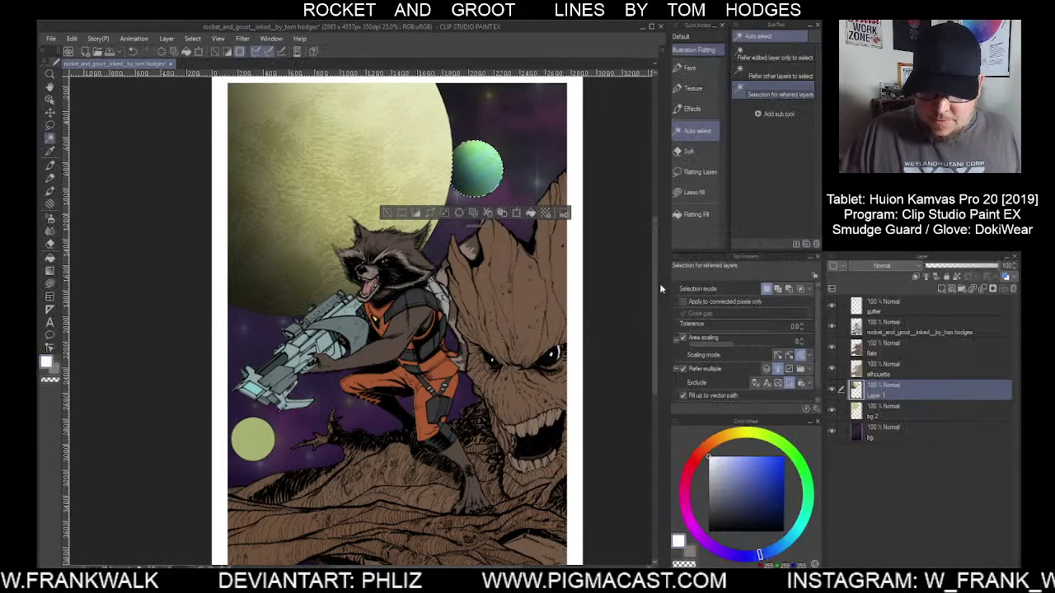
{"action": "key", "text": "ctrl+d"}
{"action": "scroll", "coordinate": [475, 375], "scroll_direction": "down", "scroll_amount": 3}
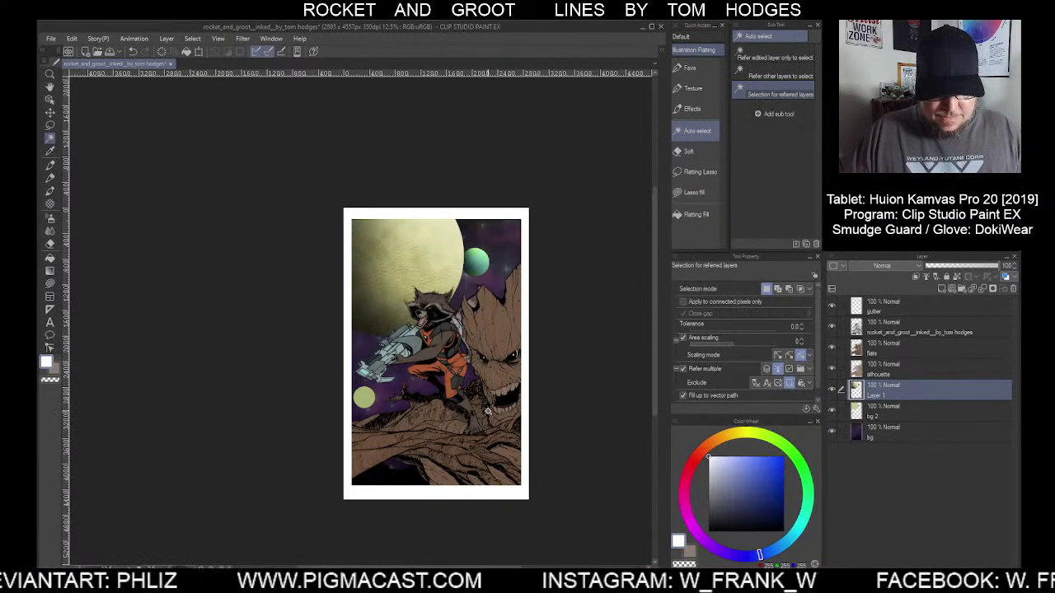
{"action": "scroll", "coordinate": [489, 409], "scroll_direction": "down", "scroll_amount": 1}
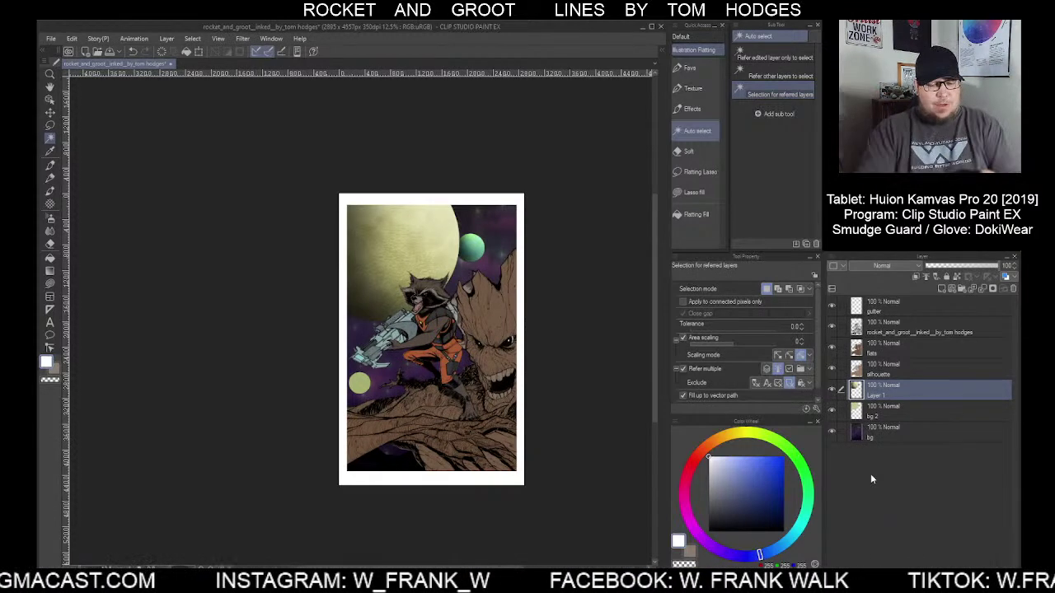
Auto-select the small planet below Rocket's gun from bg 2 and fill it with yellow on Layer 1
{"action": "left_click", "coordinate": [892, 409]}
{"action": "left_click", "coordinate": [359, 381]}
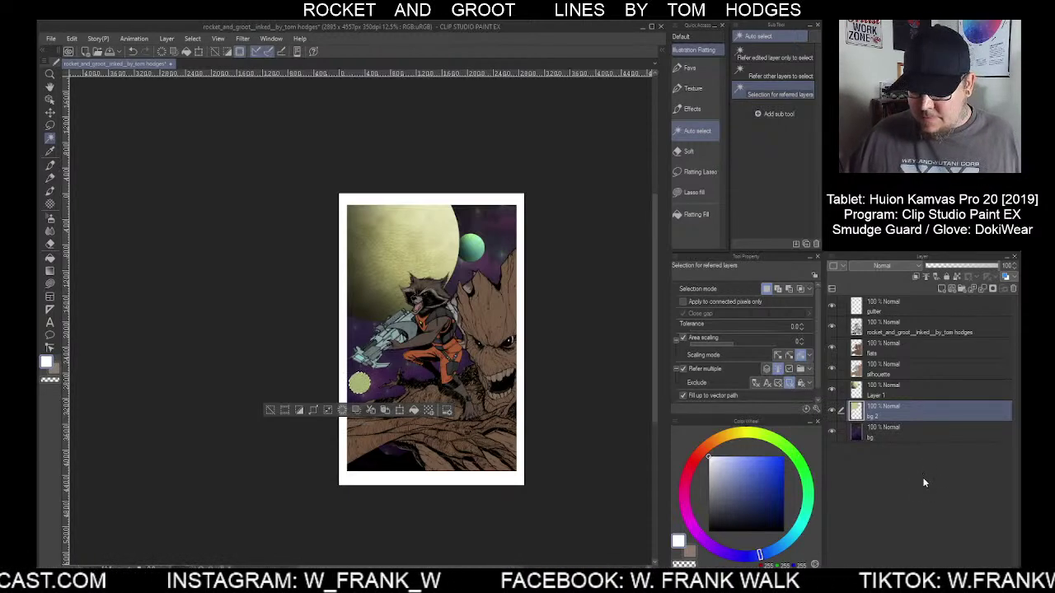
{"action": "left_click", "coordinate": [725, 436]}
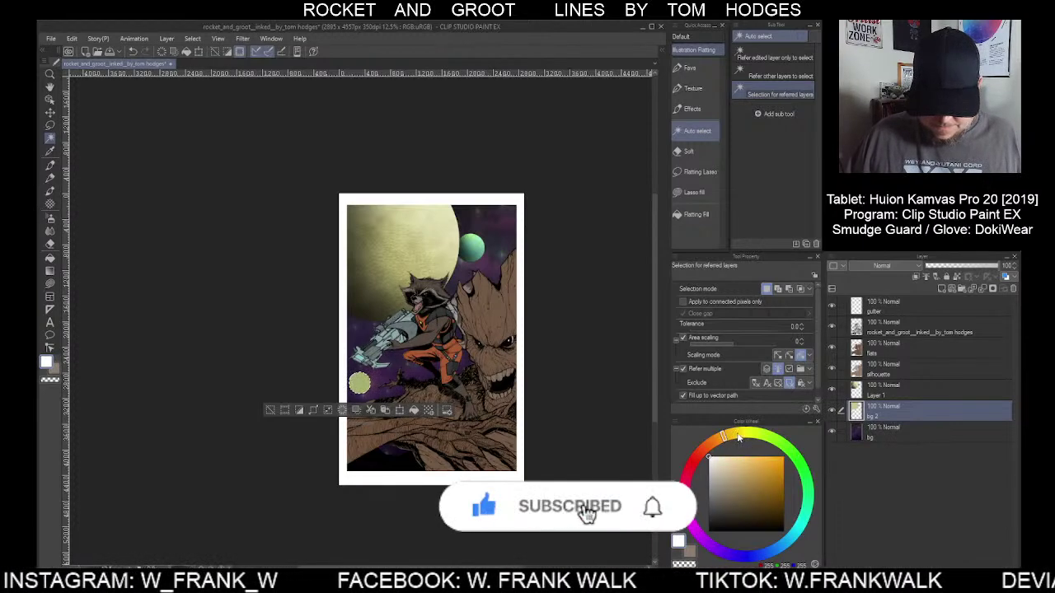
{"action": "left_click", "coordinate": [738, 436]}
{"action": "left_click", "coordinate": [750, 463]}
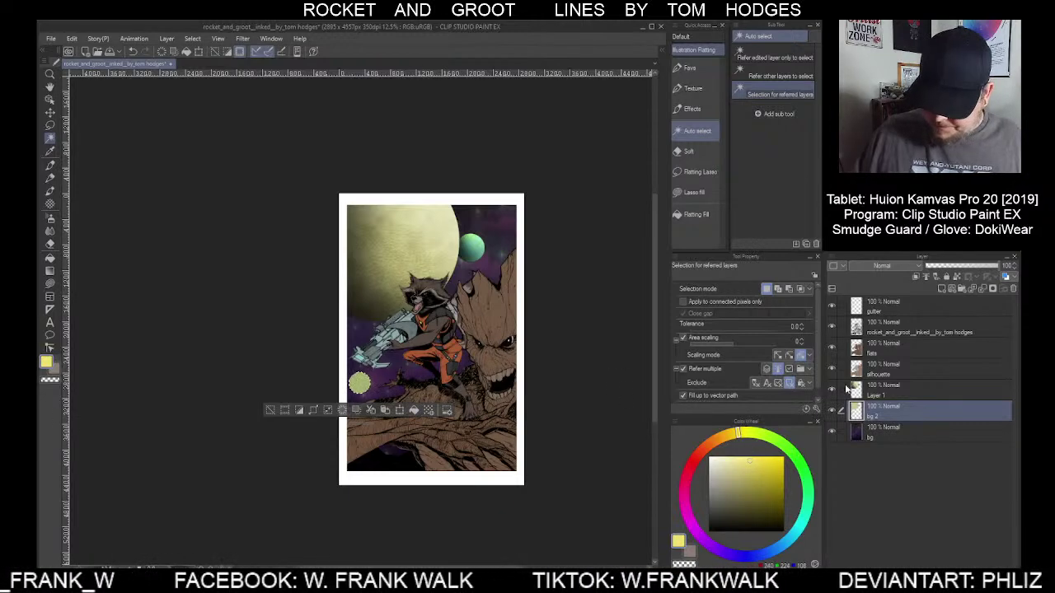
{"action": "left_click", "coordinate": [420, 428], "text": "ctrl"}
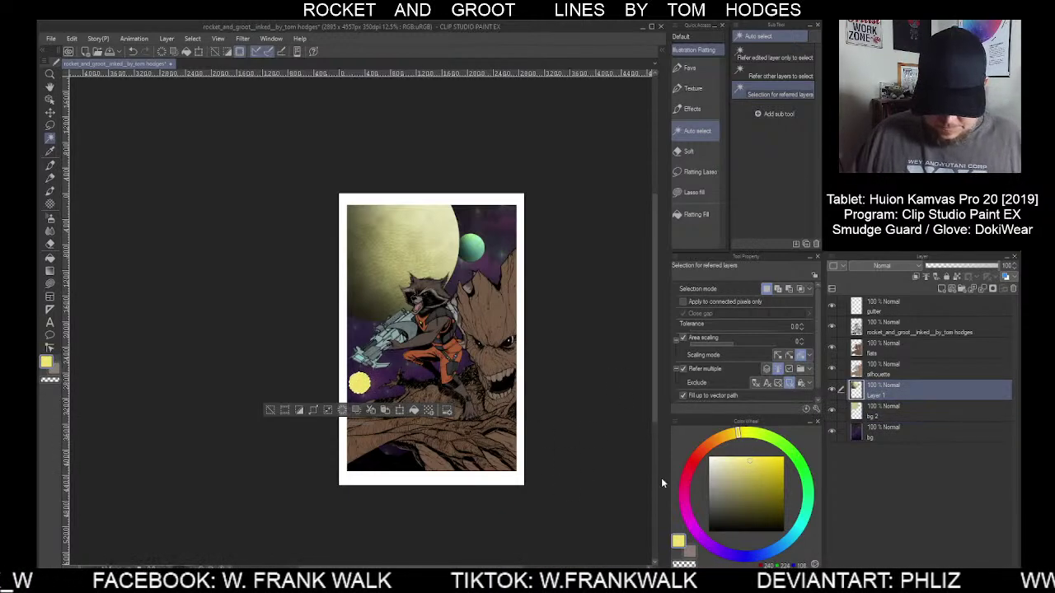
Paint muted orange texture over the selected yellow planet with the Shadow Texture Soft brush at size 200
{"action": "left_click", "coordinate": [714, 441]}
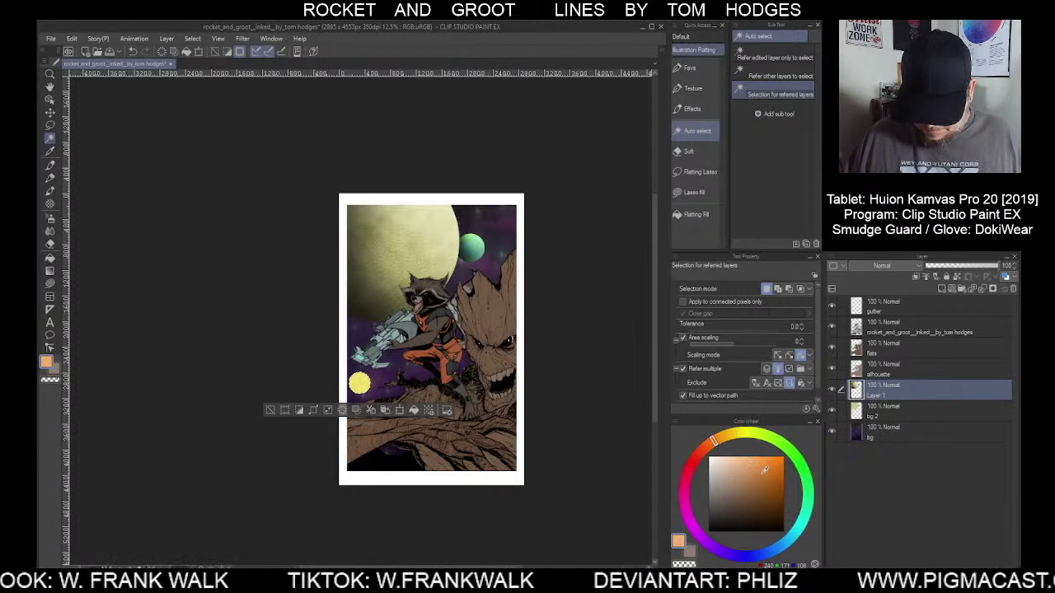
{"action": "left_click", "coordinate": [764, 469]}
{"action": "left_click", "coordinate": [759, 467]}
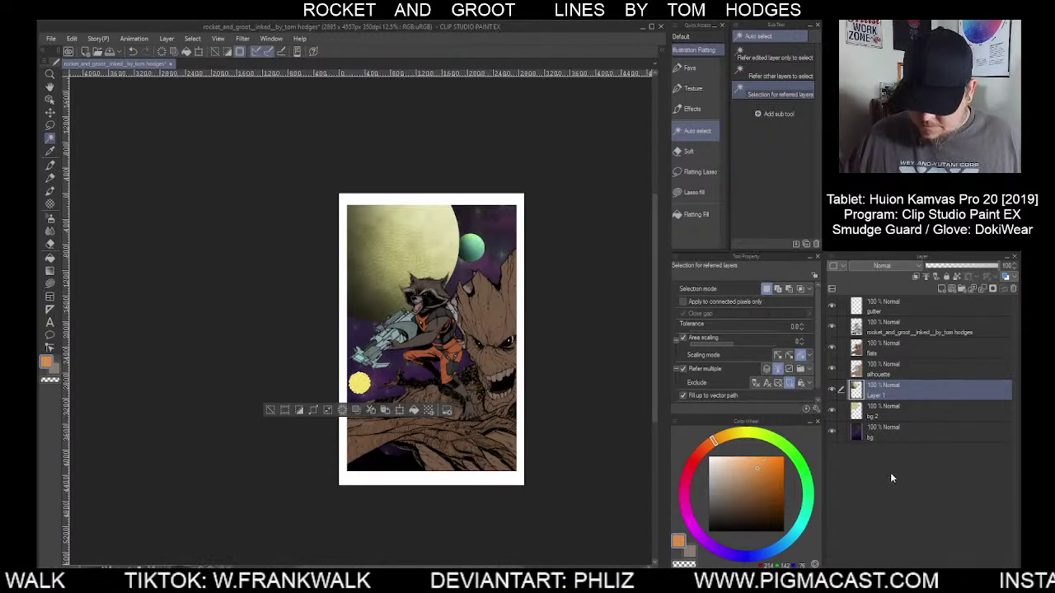
{"action": "left_click", "coordinate": [696, 70]}
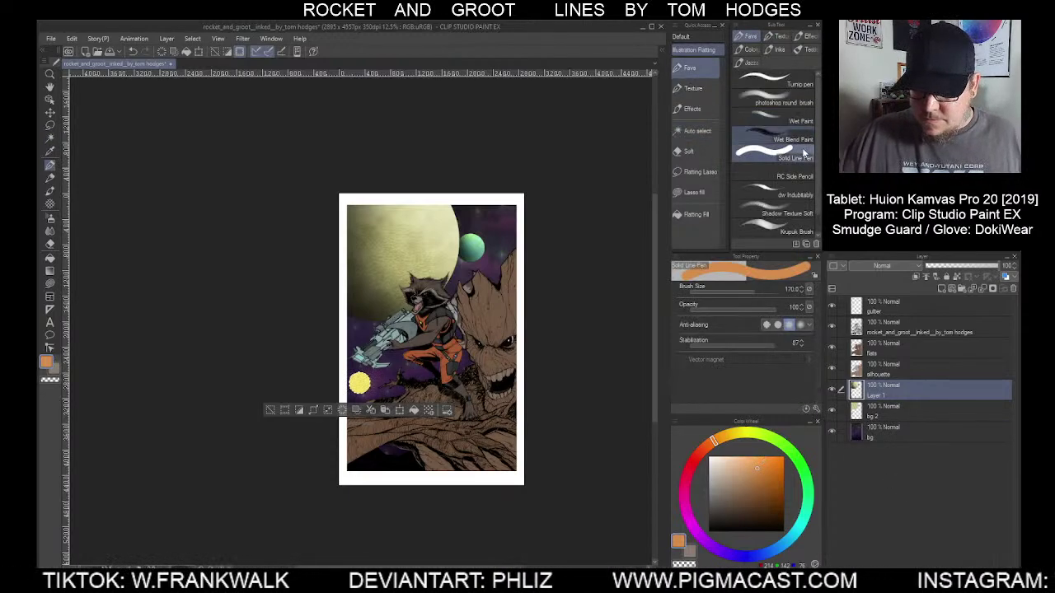
{"action": "left_click", "coordinate": [777, 217]}
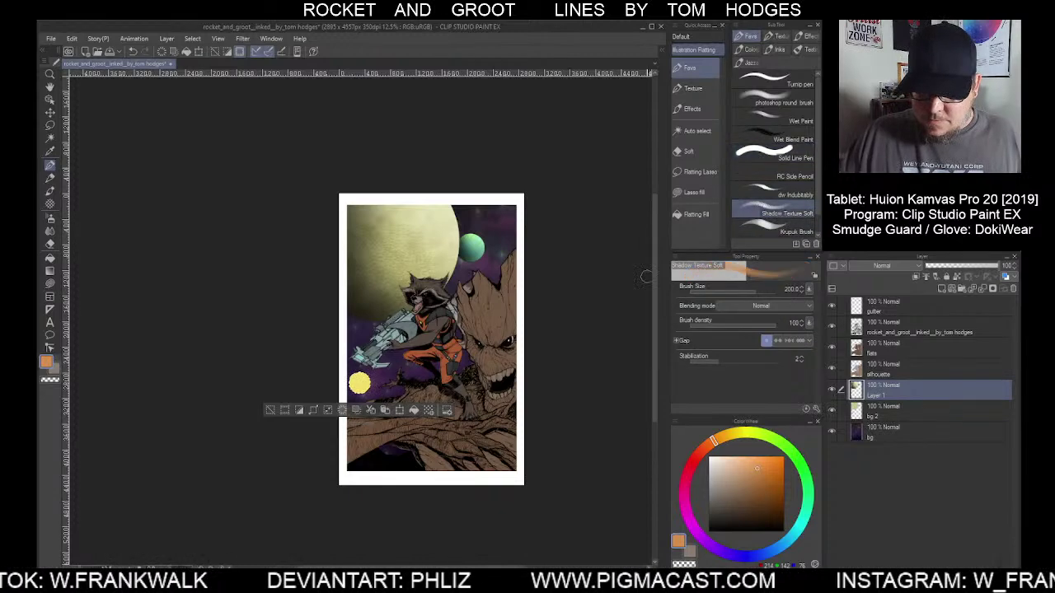
{"action": "scroll", "coordinate": [388, 381], "scroll_direction": "up", "scroll_amount": 3}
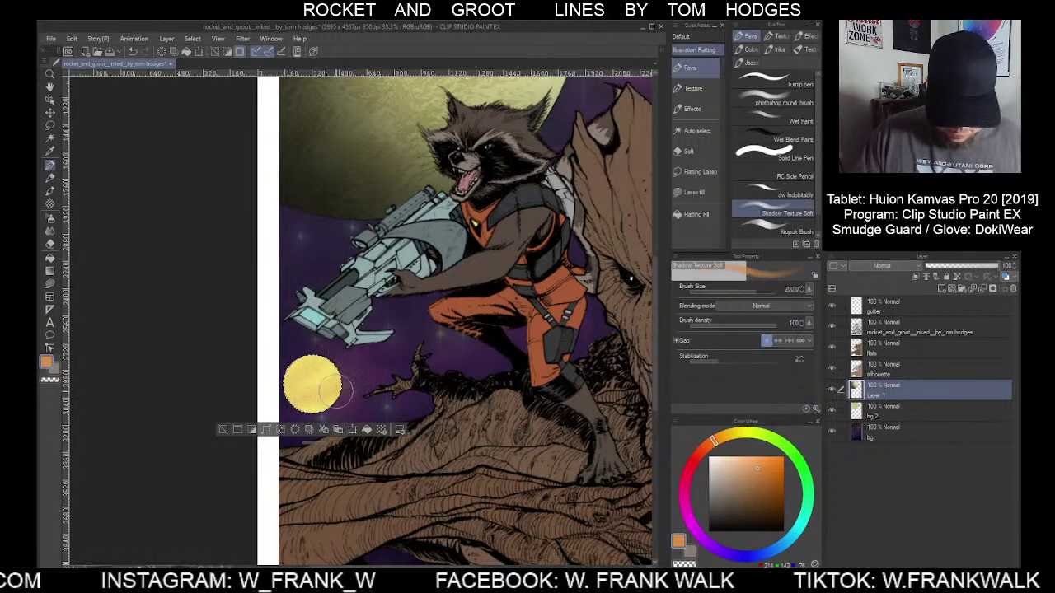
Layer sampled yellow and light orange texture strokes over the planet, reducing the brush to size 120, and clear the selection
{"action": "left_click", "coordinate": [311, 381], "text": "alt"}
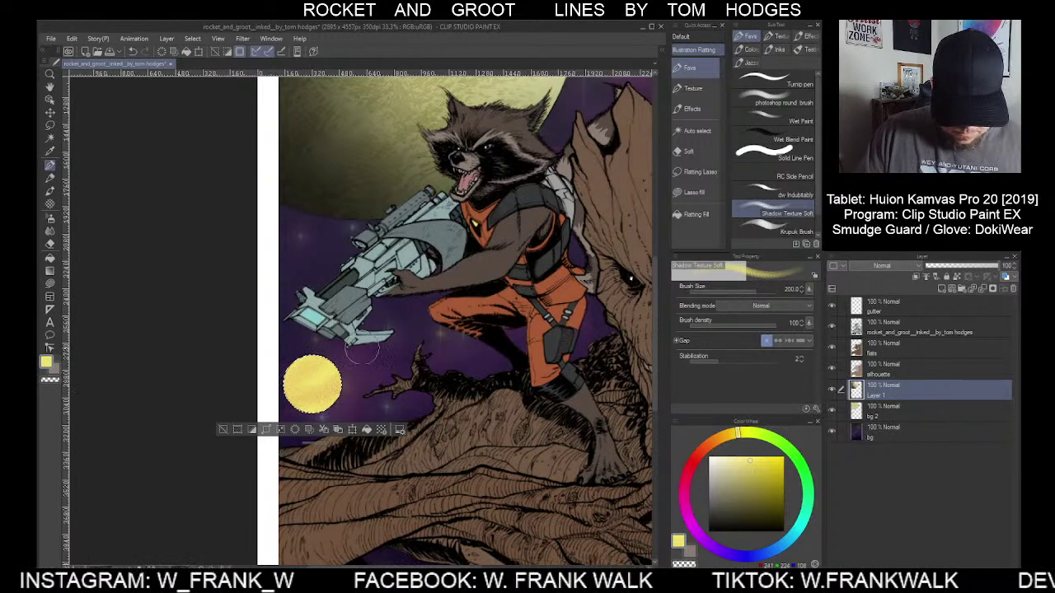
{"action": "left_click", "coordinate": [717, 442]}
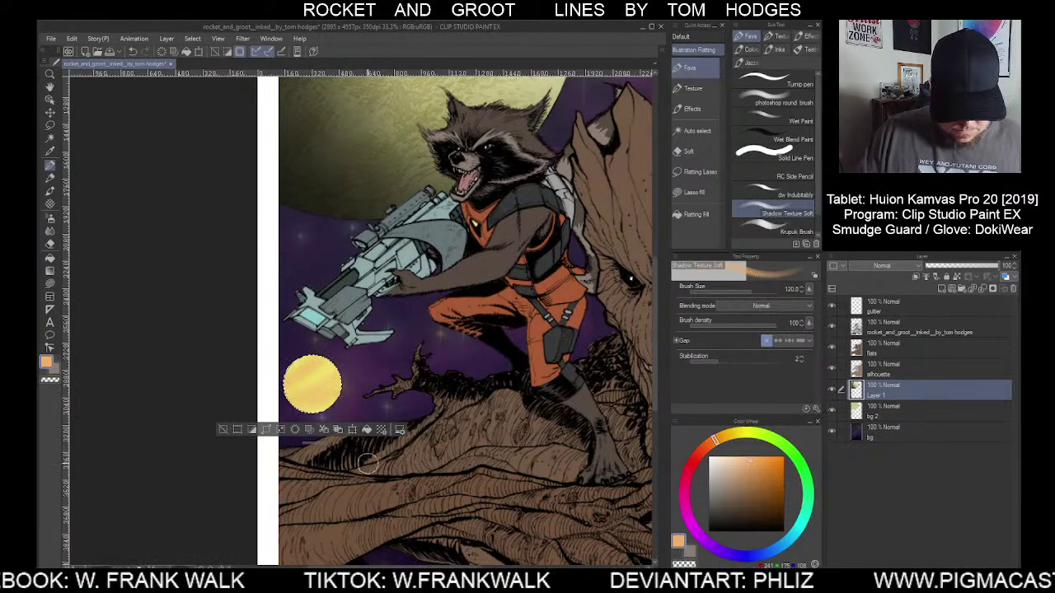
{"action": "scroll", "coordinate": [458, 511], "scroll_direction": "down", "scroll_amount": 1}
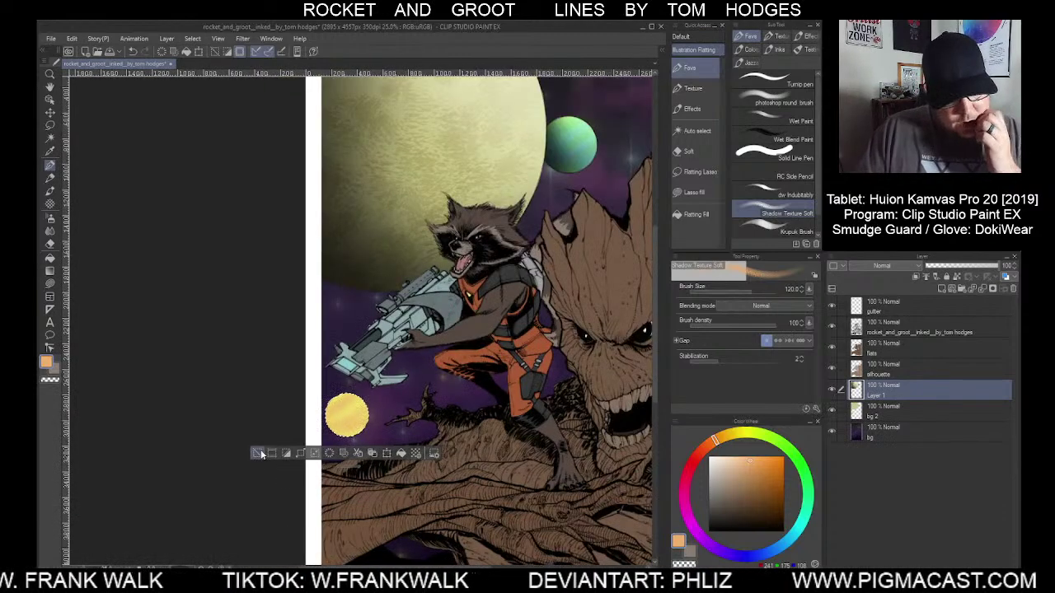
{"action": "key", "text": "ctrl+d"}
{"action": "scroll", "coordinate": [435, 520], "scroll_direction": "down", "scroll_amount": 2}
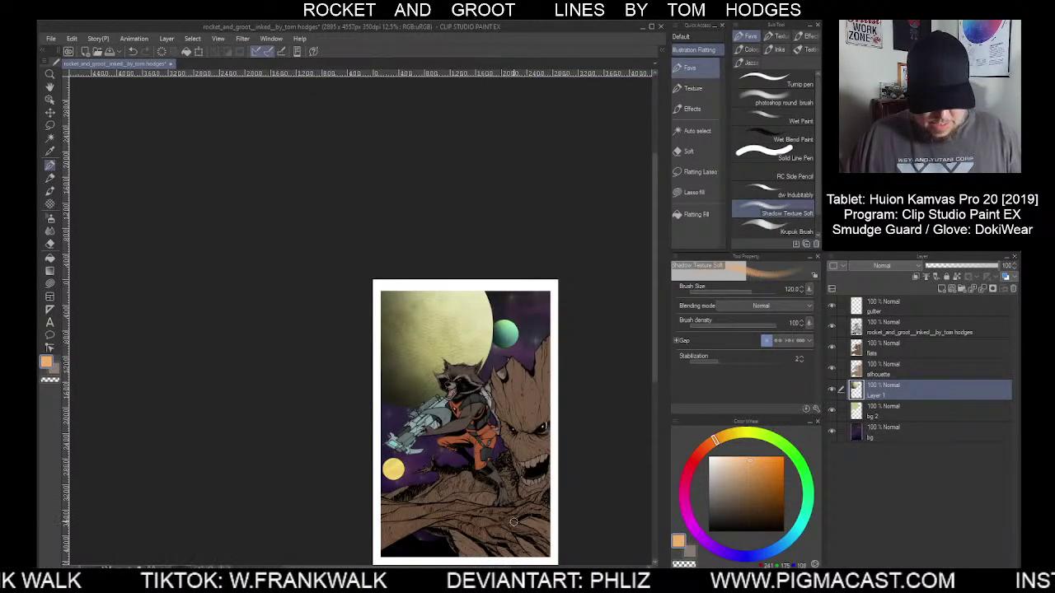
{"action": "scroll", "coordinate": [445, 525], "scroll_direction": "up", "scroll_amount": 2}
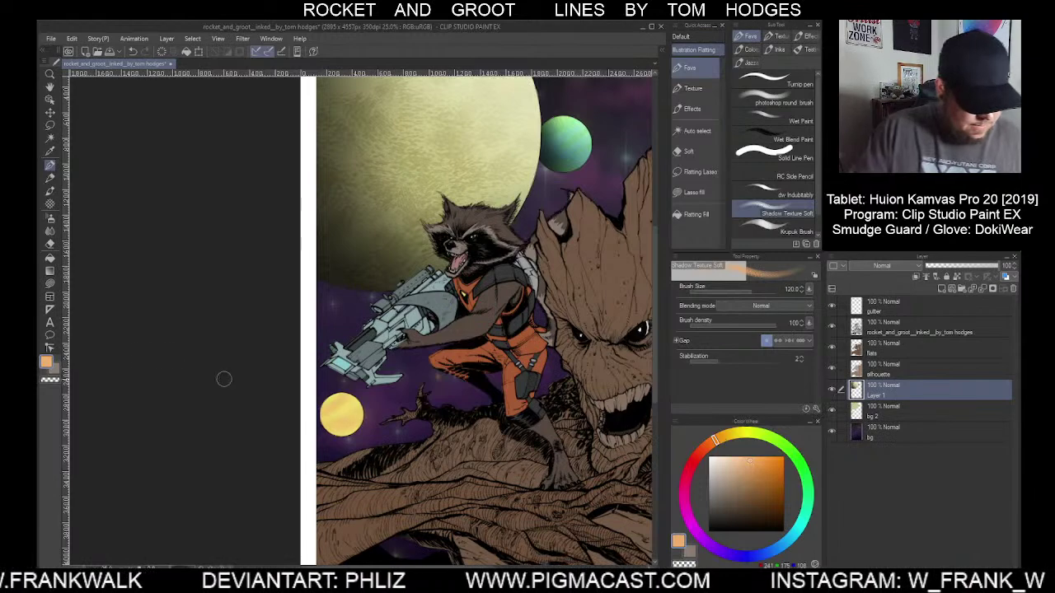
Create an Add (Glow) layer above Layer 1 and airbrush a light orange glow over the yellow planet with the Soft airbrush at size 500
{"action": "left_click", "coordinate": [50, 218]}
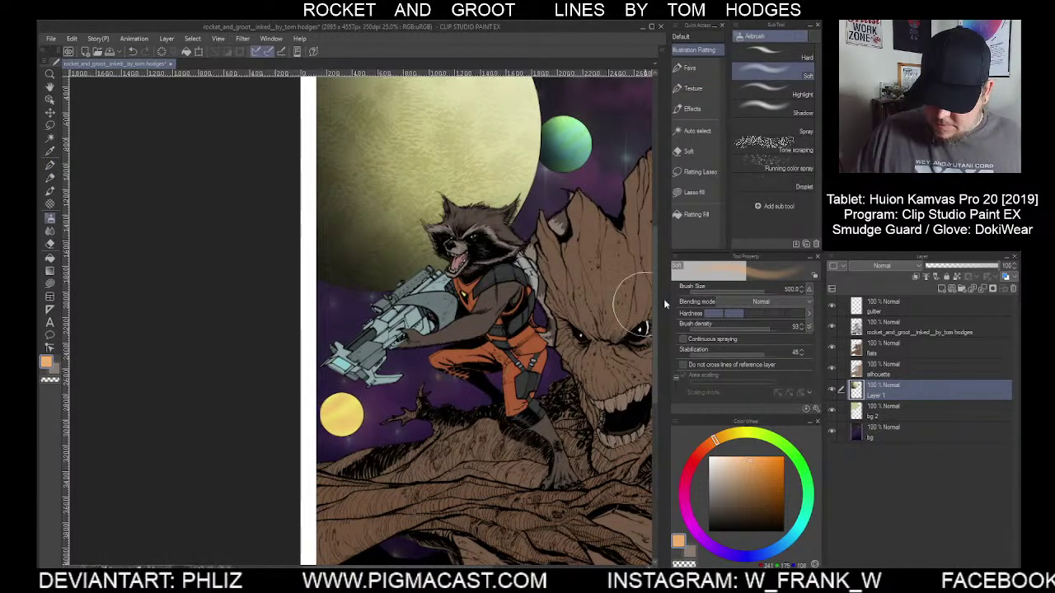
{"action": "left_click", "coordinate": [893, 266]}
{"action": "left_click", "coordinate": [893, 268]}
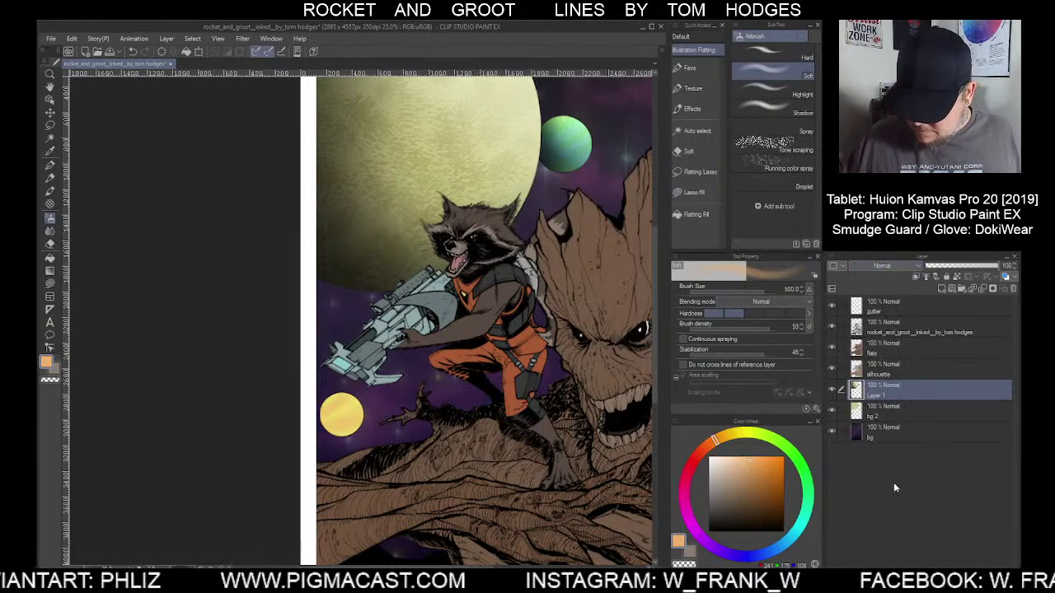
{"action": "left_click", "coordinate": [893, 266]}
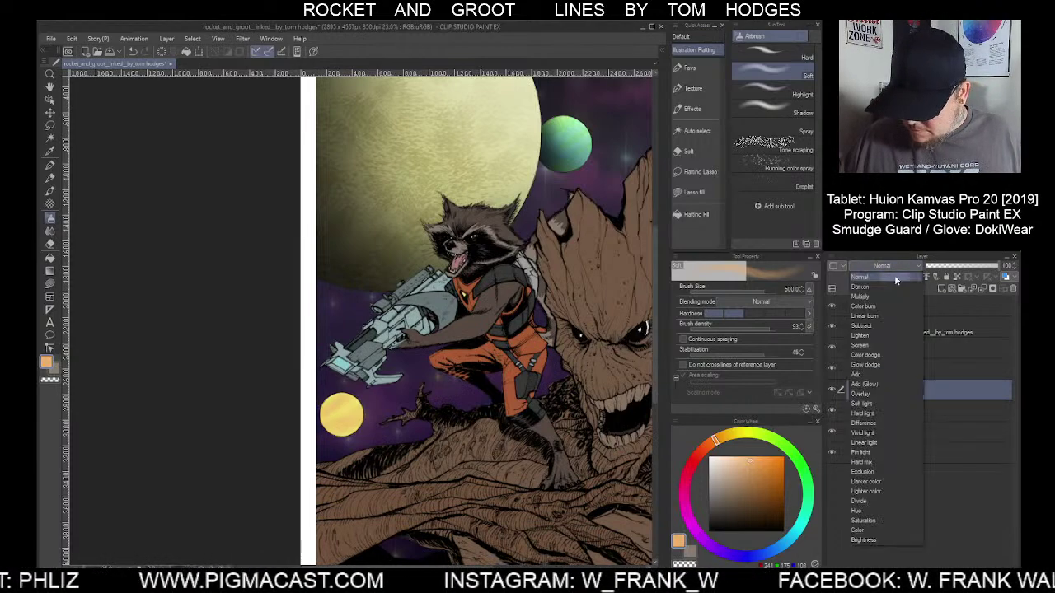
{"action": "left_click", "coordinate": [878, 384]}
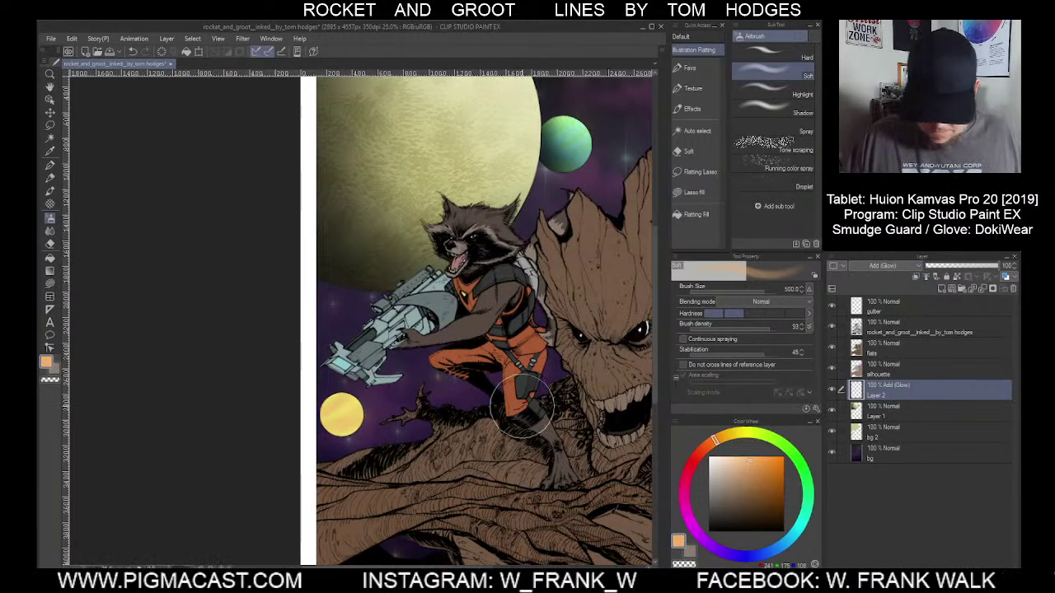
{"action": "left_click_drag", "start_coordinate": [342, 414], "coordinate": [344, 412]}
{"action": "scroll", "coordinate": [499, 536], "scroll_direction": "down", "scroll_amount": 3}
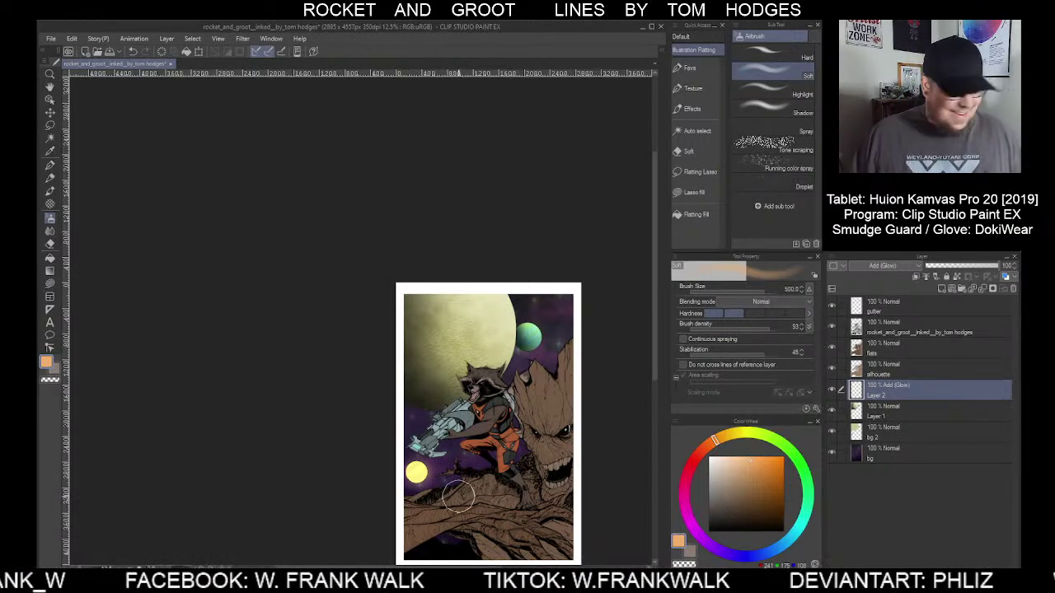
{"action": "scroll", "coordinate": [421, 478], "scroll_direction": "up", "scroll_amount": 3}
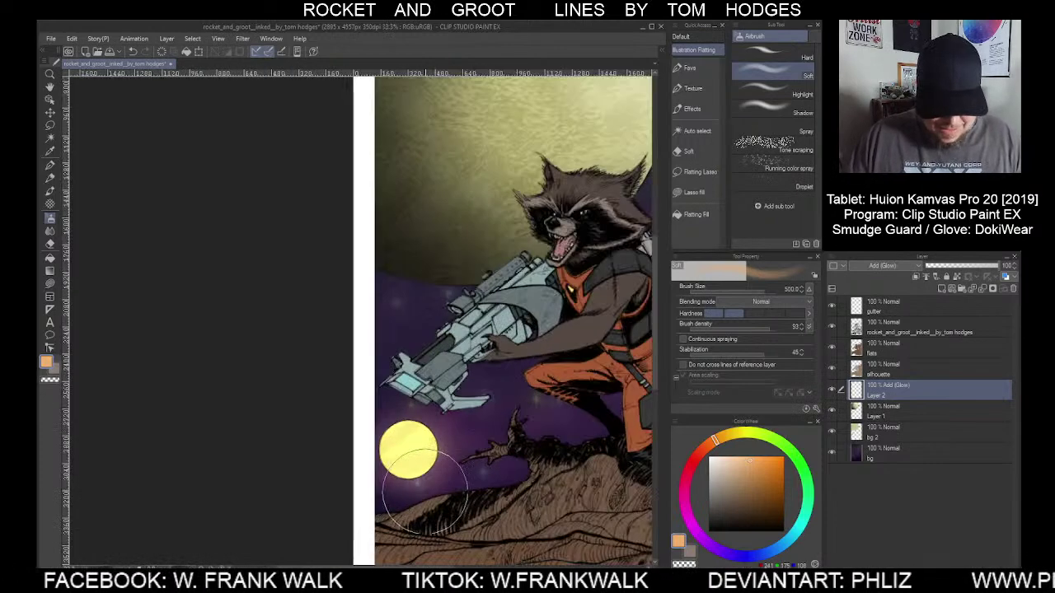
Reduce the Soft airbrush to size 100 and add light orange glow along the yellow planet's edge on the Add (Glow) layer
{"action": "key", "text": "bracketleft"}
{"action": "key", "text": "bracketleft"}
{"action": "key", "text": "bracketleft"}
{"action": "key", "text": "bracketleft"}
{"action": "key", "text": "bracketleft"}
{"action": "key", "text": "bracketleft"}
{"action": "key", "text": "bracketleft"}
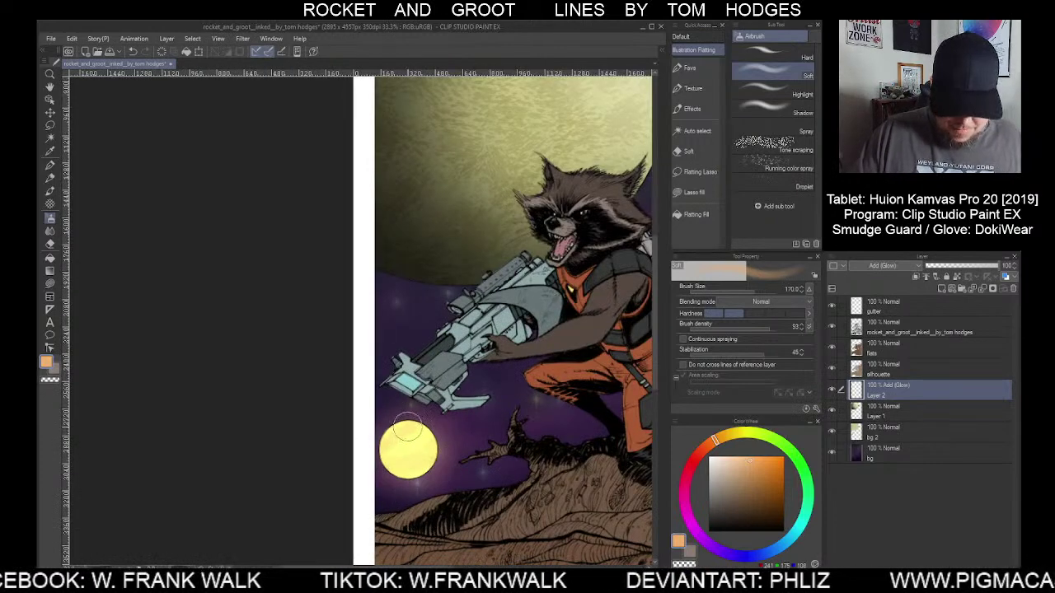
{"action": "key", "text": "bracketleft"}
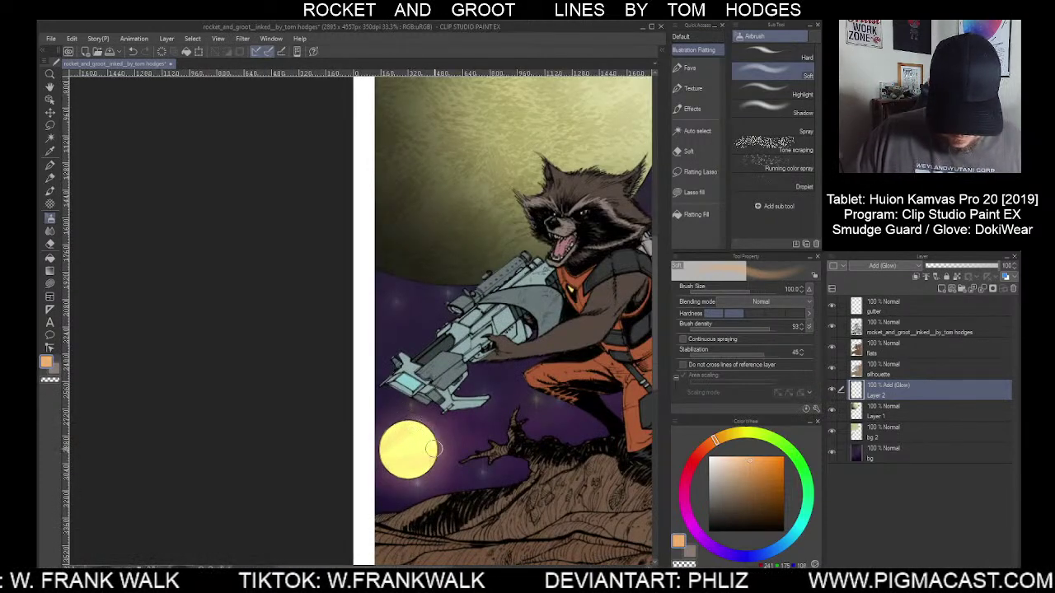
{"action": "mouse_move", "coordinate": [429, 428]}
{"action": "left_mouse_down"}
{"action": "mouse_move", "coordinate": [438, 451]}
{"action": "mouse_move", "coordinate": [427, 473]}
{"action": "mouse_move", "coordinate": [392, 481]}
{"action": "mouse_move", "coordinate": [415, 474]}
{"action": "mouse_move", "coordinate": [381, 457]}
{"action": "mouse_move", "coordinate": [385, 436]}
{"action": "mouse_move", "coordinate": [386, 464]}
{"action": "mouse_move", "coordinate": [382, 452]}
{"action": "mouse_move", "coordinate": [414, 429]}
{"action": "mouse_move", "coordinate": [385, 444]}
{"action": "mouse_move", "coordinate": [390, 429]}
{"action": "mouse_move", "coordinate": [435, 439]}
{"action": "left_mouse_up"}
Erase excess glow over the yellow planet with the Soft airbrush in transparent colour at size 300
{"action": "key", "text": "bracketright"}
{"action": "key", "text": "bracketright"}
{"action": "key", "text": "bracketright"}
{"action": "key", "text": "bracketright"}
{"action": "key", "text": "bracketright"}
{"action": "key", "text": "bracketright"}
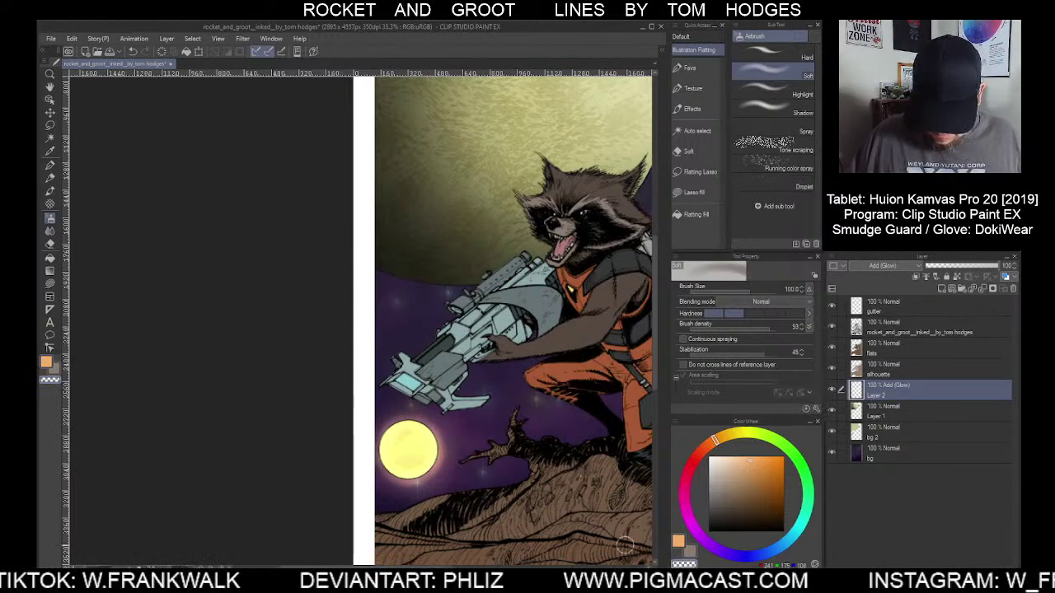
{"action": "mouse_move", "coordinate": [409, 450]}
{"action": "left_mouse_down"}
{"action": "mouse_move", "coordinate": [430, 474]}
{"action": "mouse_move", "coordinate": [402, 450]}
{"action": "mouse_move", "coordinate": [415, 443]}
{"action": "mouse_move", "coordinate": [396, 444]}
{"action": "mouse_move", "coordinate": [420, 449]}
{"action": "mouse_move", "coordinate": [401, 479]}
{"action": "mouse_move", "coordinate": [421, 441]}
{"action": "mouse_move", "coordinate": [396, 498]}
{"action": "left_mouse_up"}
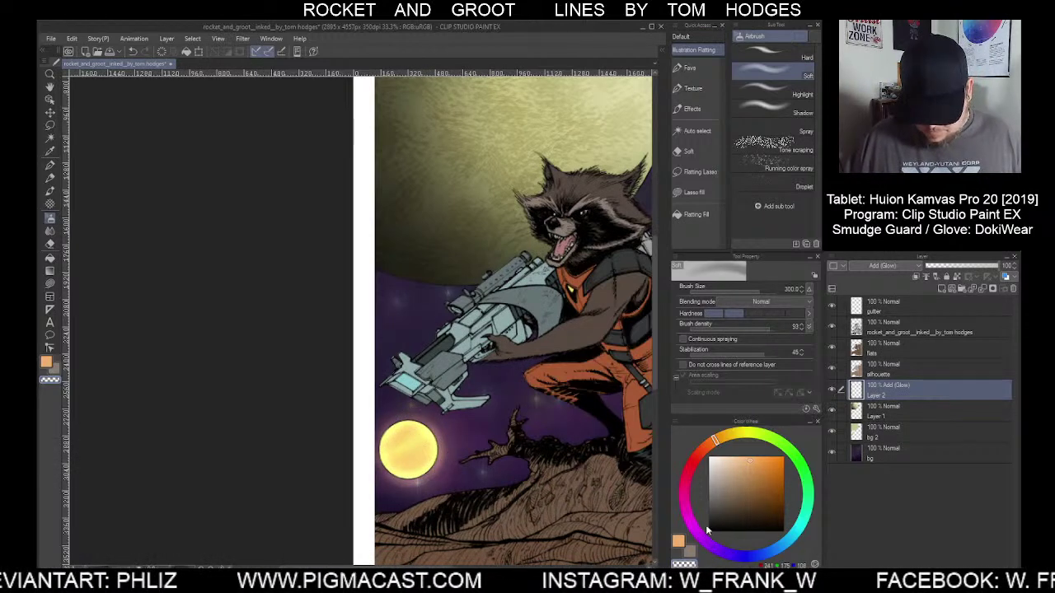
{"action": "left_click", "coordinate": [882, 413]}
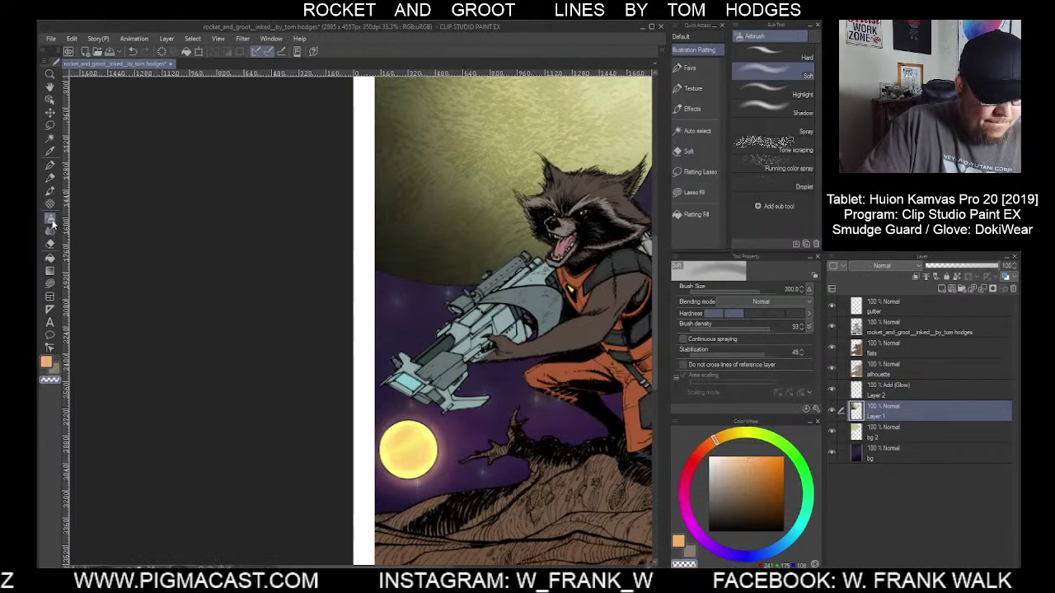
{"action": "left_click", "coordinate": [707, 532]}
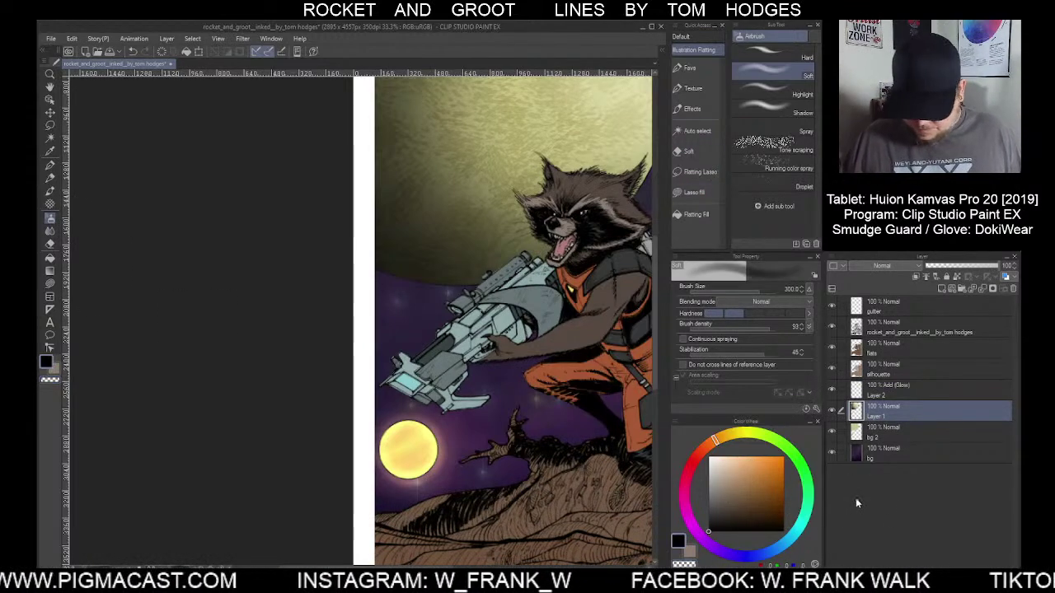
{"action": "mouse_move", "coordinate": [348, 437]}
{"action": "left_mouse_down"}
{"action": "mouse_move", "coordinate": [426, 487]}
{"action": "mouse_move", "coordinate": [369, 453]}
{"action": "mouse_move", "coordinate": [372, 422]}
{"action": "mouse_move", "coordinate": [386, 481]}
{"action": "mouse_move", "coordinate": [436, 507]}
{"action": "mouse_move", "coordinate": [392, 485]}
{"action": "mouse_move", "coordinate": [374, 401]}
{"action": "left_mouse_up"}
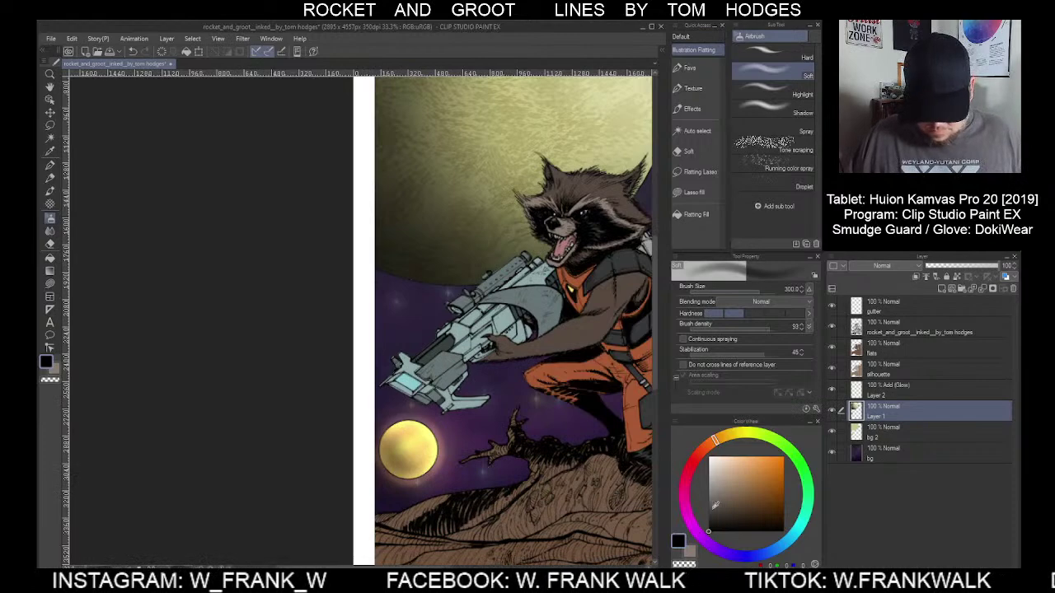
{"action": "left_click_drag", "start_coordinate": [715, 504], "coordinate": [712, 441]}
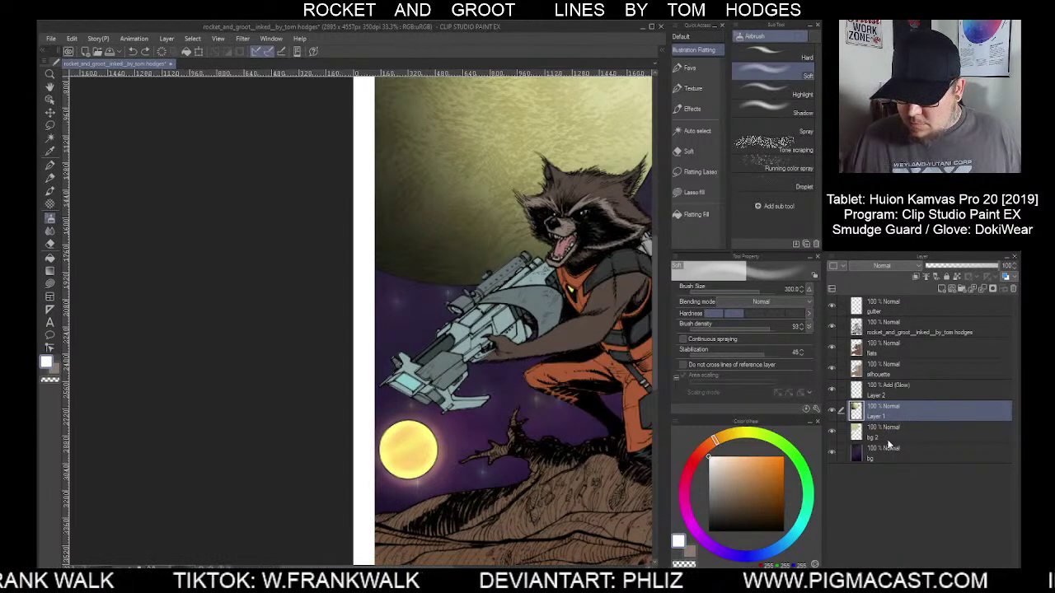
Auto-select the yellow planet from bg 2, airbrush black shading and white highlights on it on Layer 1 at size 300, and clear the selection
{"action": "left_click", "coordinate": [885, 431]}
{"action": "left_click", "coordinate": [696, 131]}
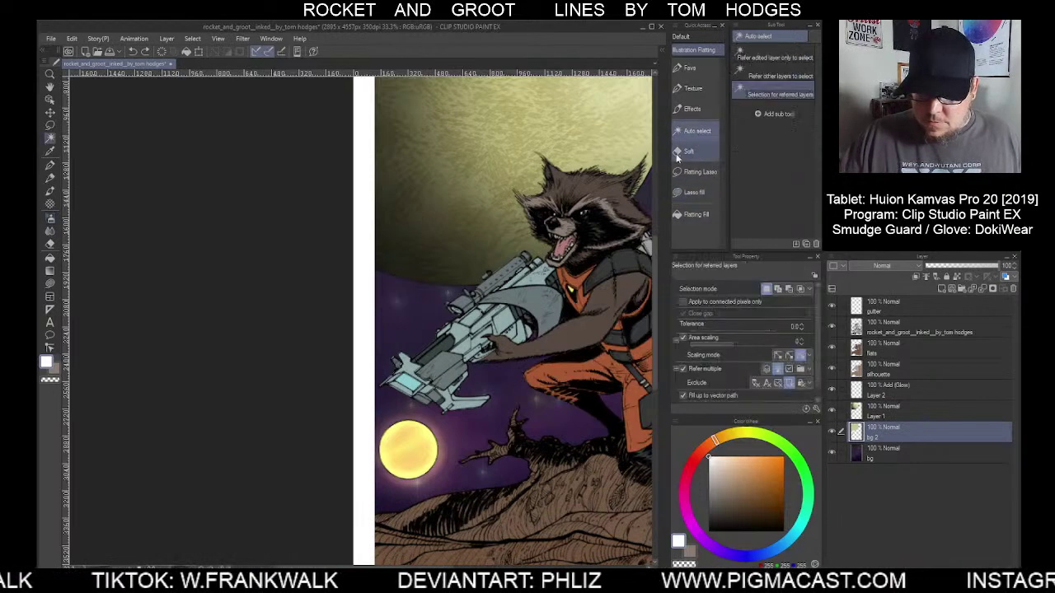
{"action": "left_click", "coordinate": [880, 412]}
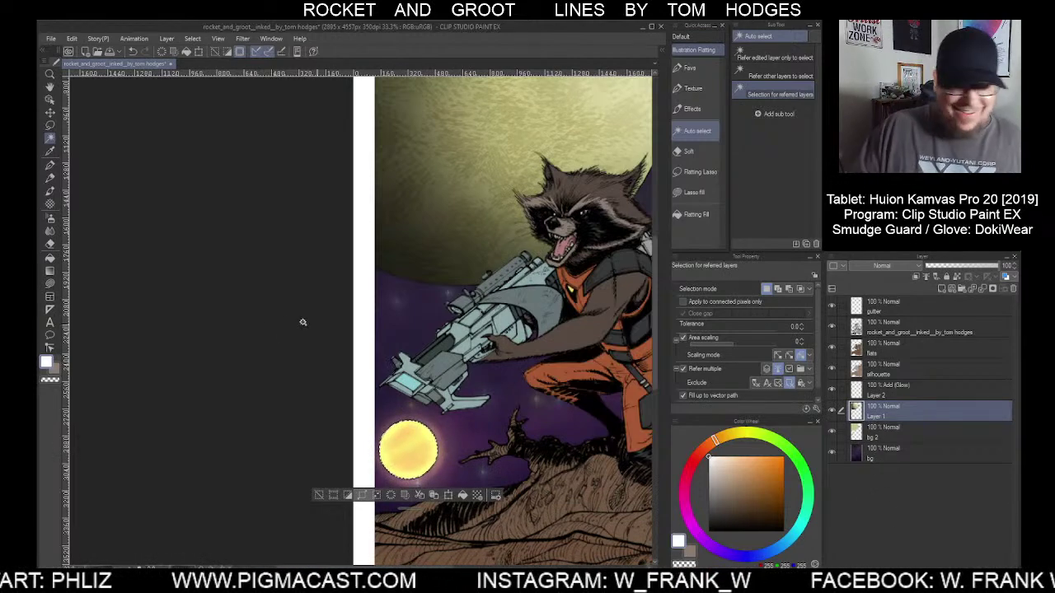
{"action": "left_click", "coordinate": [51, 218]}
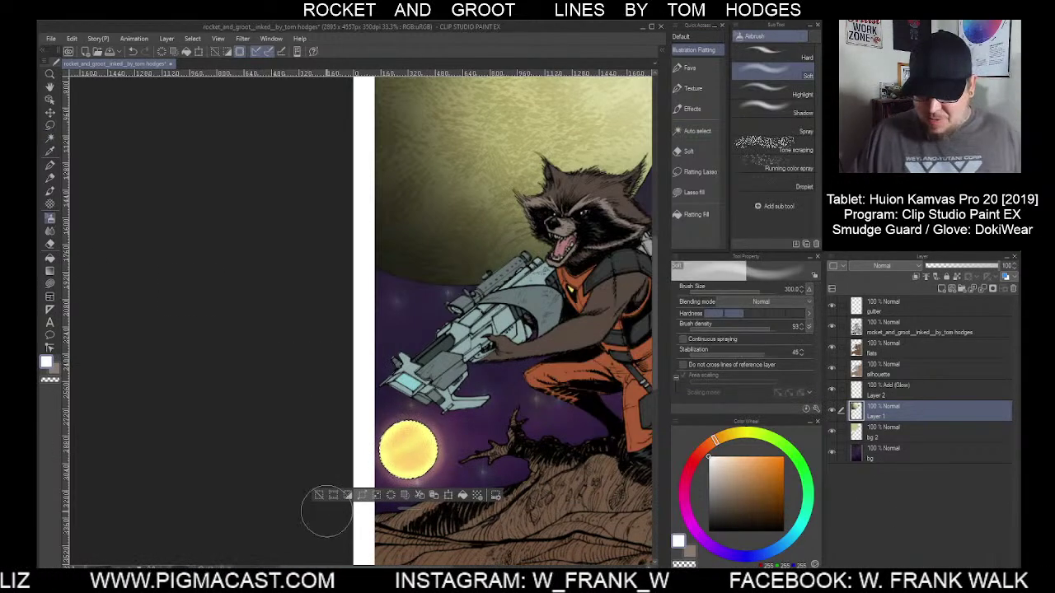
{"action": "left_click", "coordinate": [708, 532]}
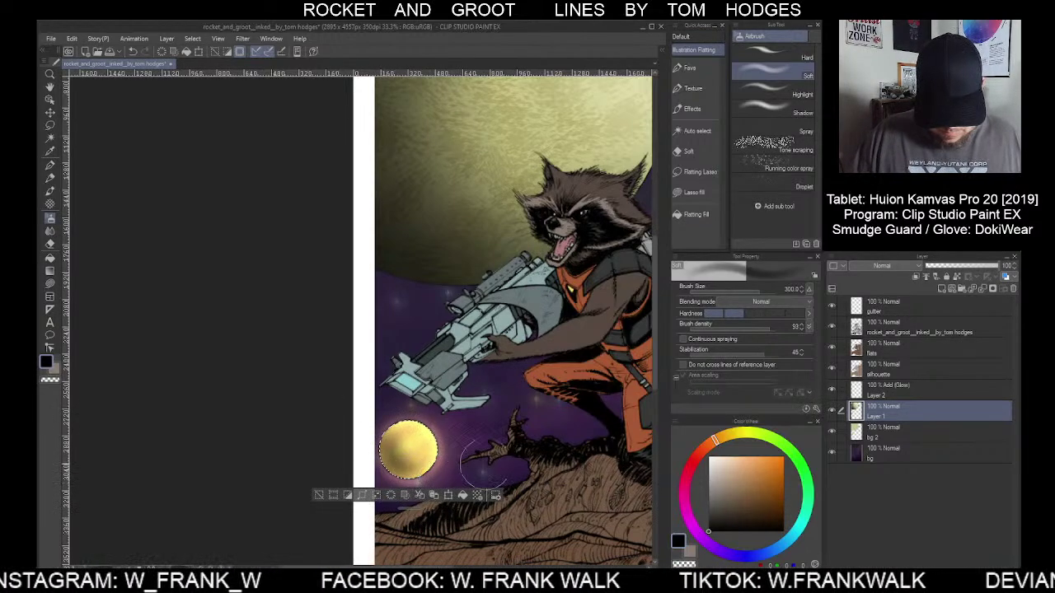
{"action": "key", "text": "x"}
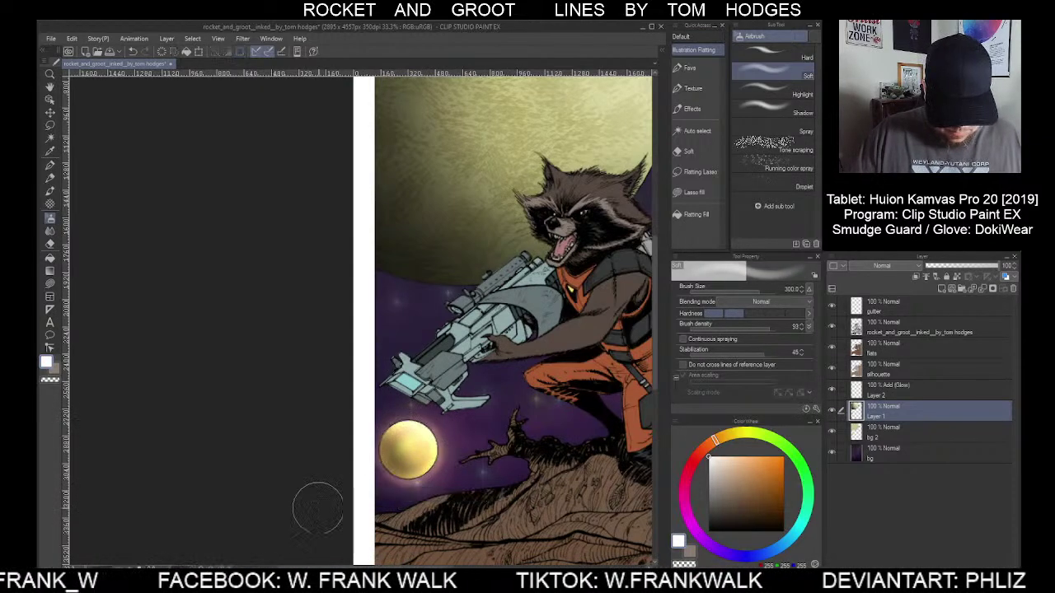
Apply a Gaussian blur of strength 107.49 to the planet's glow on the Add (Glow) layer, Layer 2
{"action": "scroll", "coordinate": [330, 507], "scroll_direction": "down", "scroll_amount": 5}
{"action": "scroll", "coordinate": [589, 526], "scroll_direction": "up", "scroll_amount": 2}
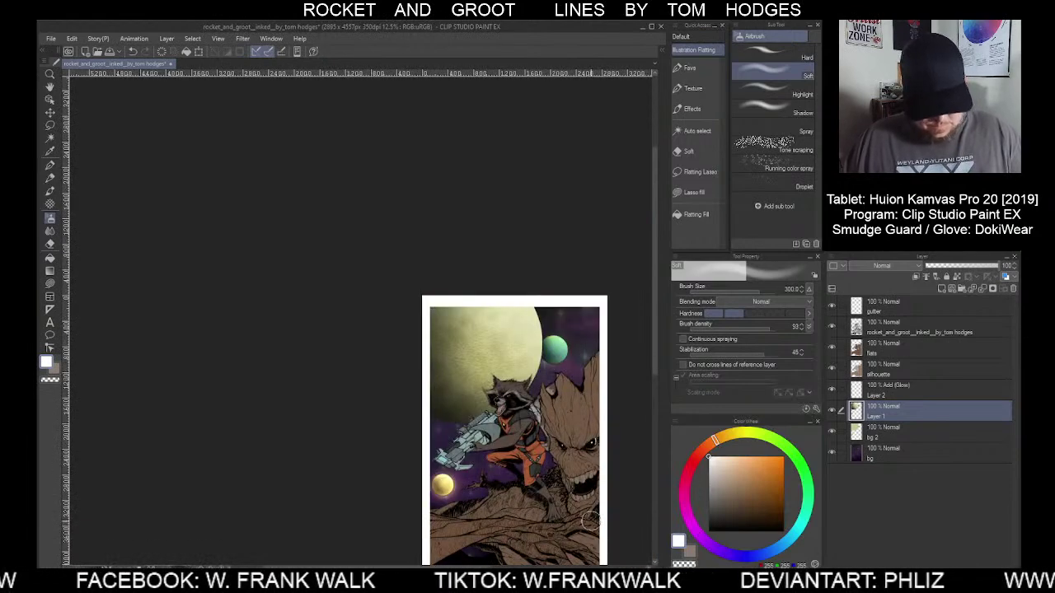
{"action": "left_click_drag", "start_coordinate": [536, 528], "coordinate": [464, 455]}
{"action": "scroll", "coordinate": [388, 433], "scroll_direction": "up", "scroll_amount": 3}
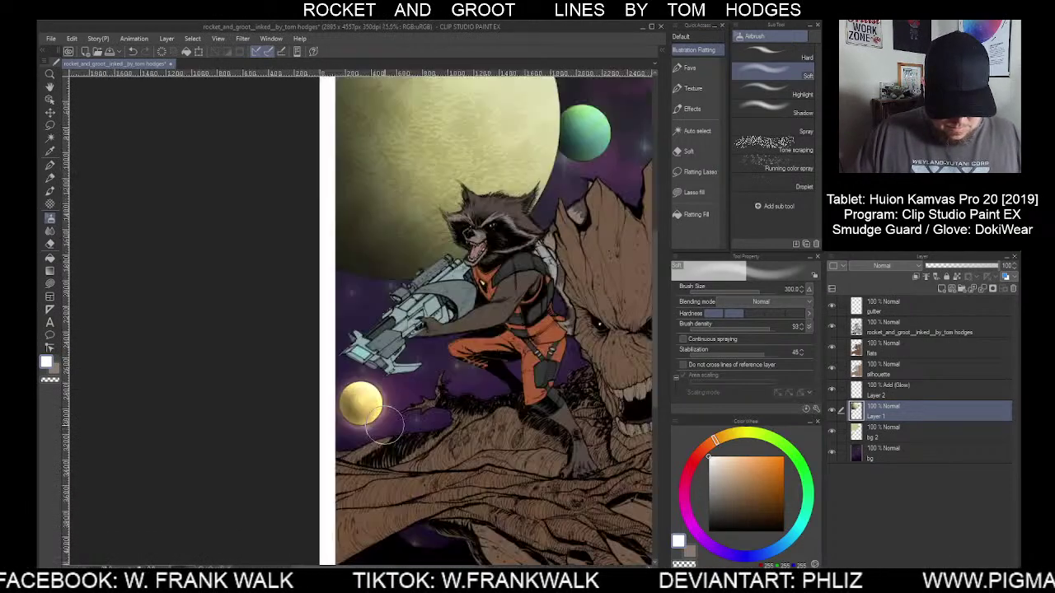
{"action": "left_click", "coordinate": [895, 392]}
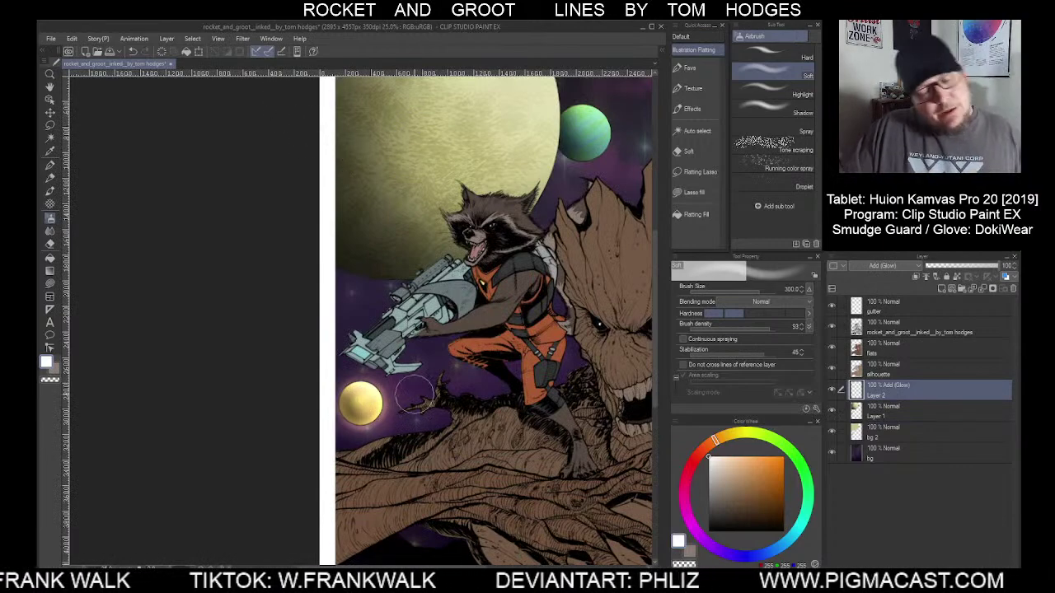
{"action": "left_click", "coordinate": [243, 39]}
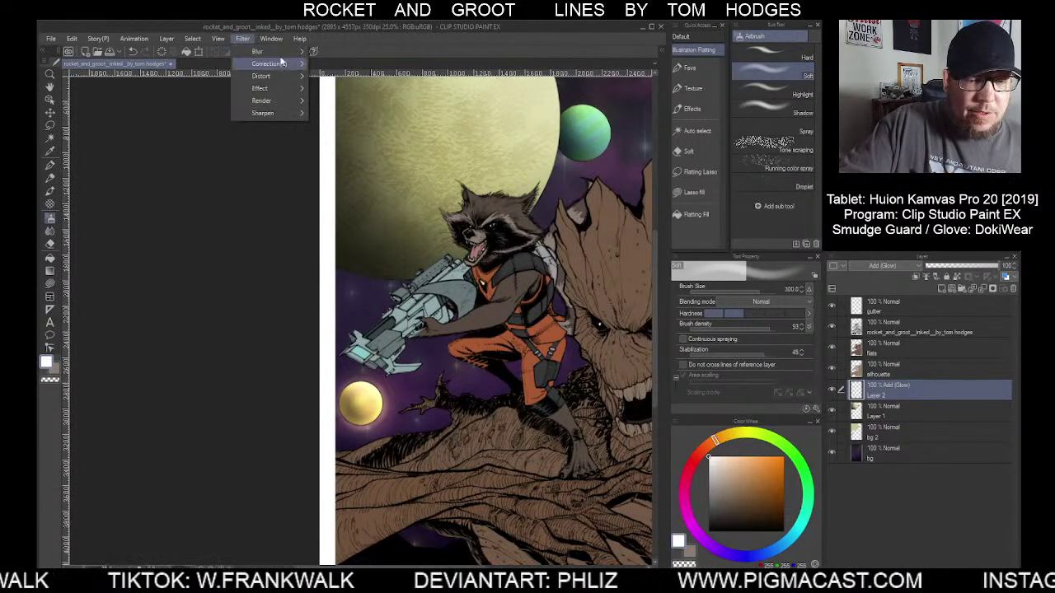
{"action": "mouse_move", "coordinate": [296, 52]}
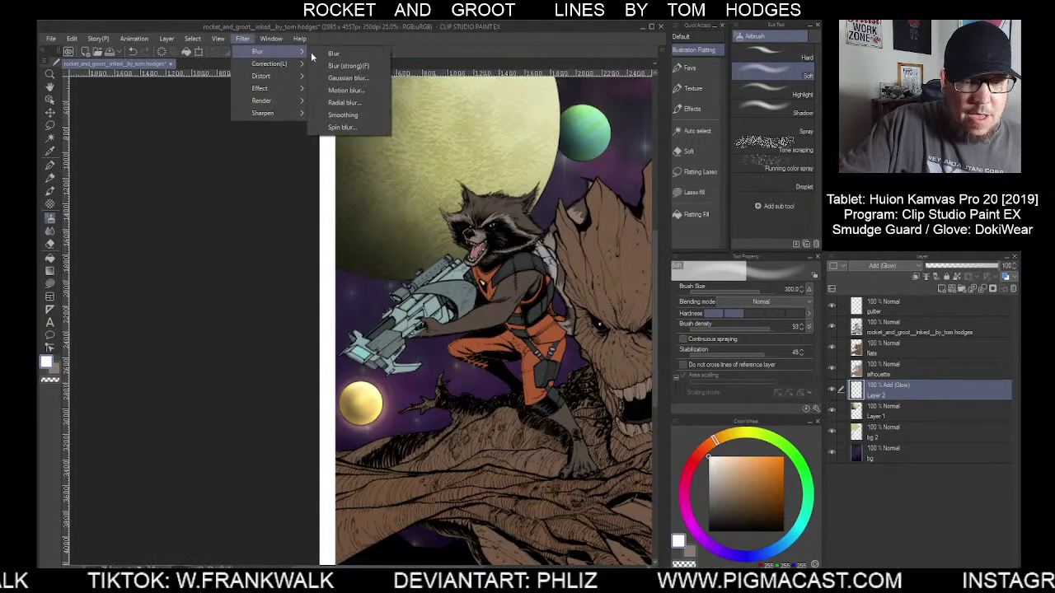
{"action": "left_click", "coordinate": [367, 77]}
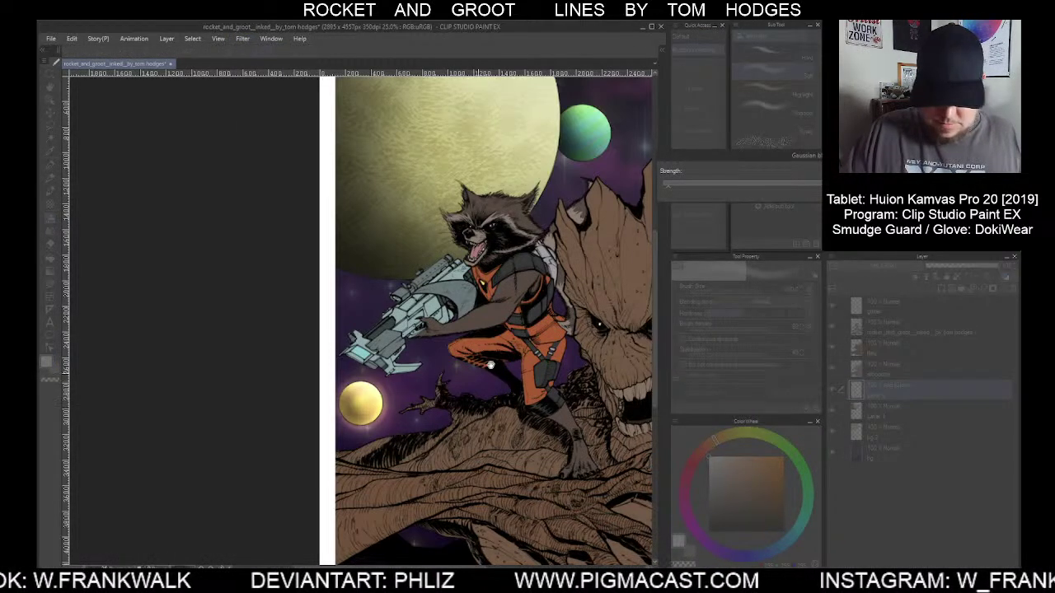
{"action": "left_click", "coordinate": [680, 185]}
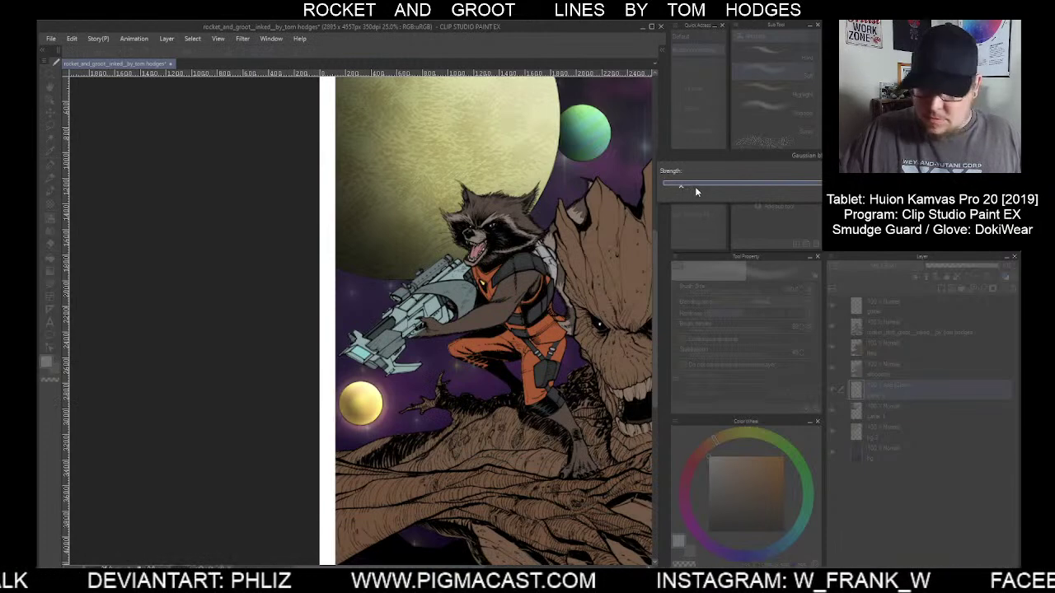
{"action": "left_click_drag", "start_coordinate": [755, 162], "coordinate": [762, 261]}
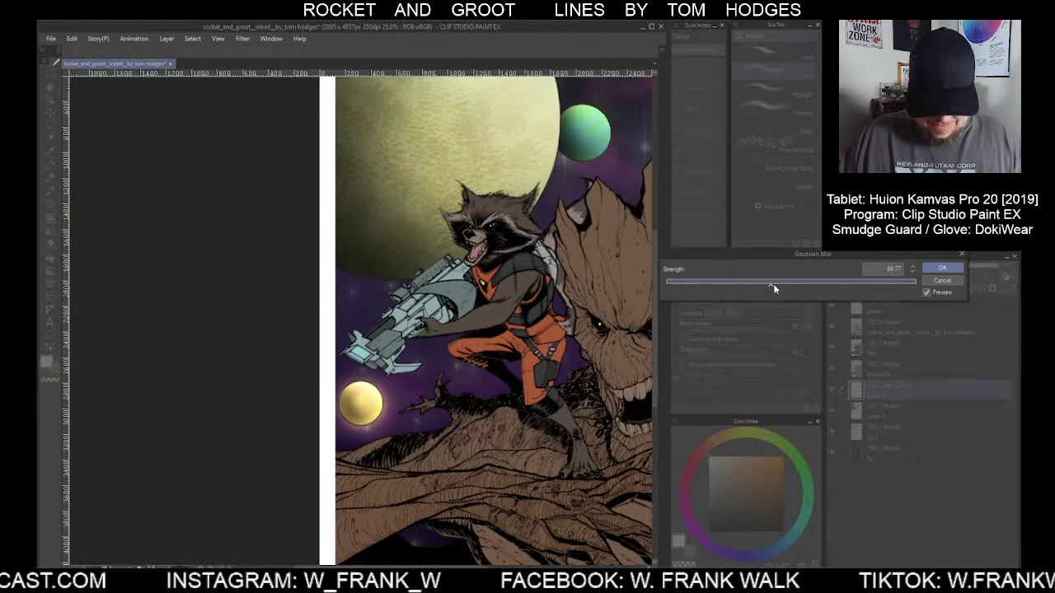
{"action": "left_click_drag", "start_coordinate": [775, 285], "coordinate": [798, 287]}
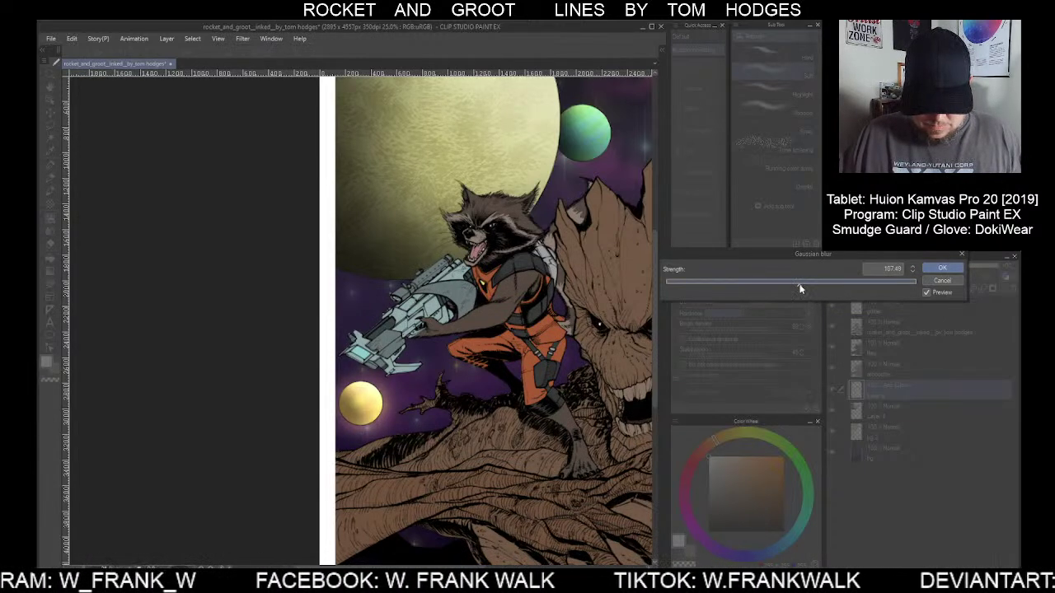
{"action": "left_click", "coordinate": [942, 272]}
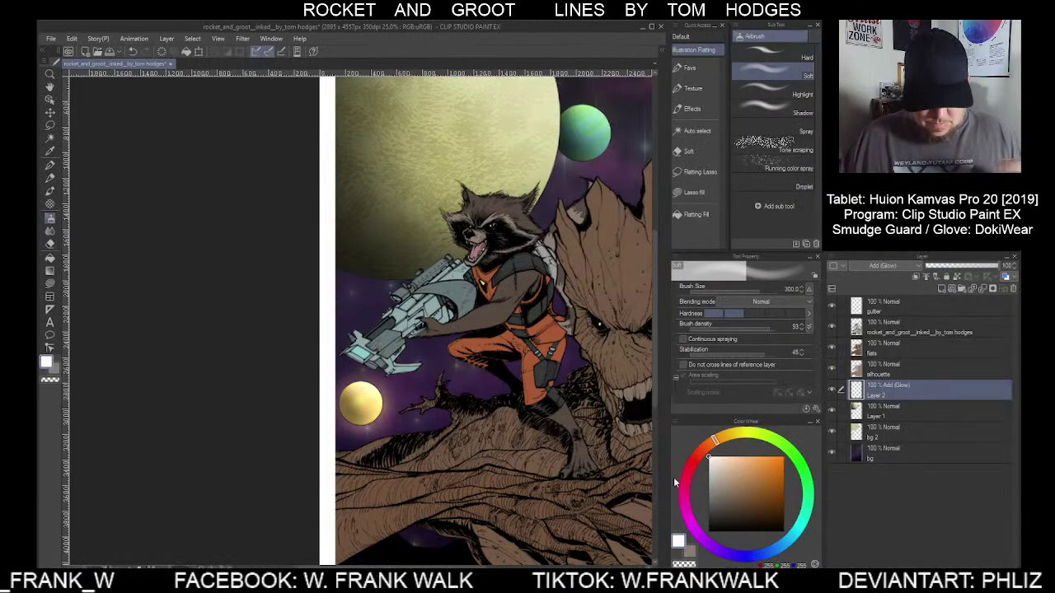
Merge the Add (Glow) Layer 2 down into the Normal Layer 1 holding the planets
{"action": "scroll", "coordinate": [612, 485], "scroll_direction": "down", "scroll_amount": 3}
{"action": "mouse_move", "coordinate": [610, 486]}
{"action": "left_mouse_down"}
{"action": "mouse_move", "coordinate": [518, 421]}
{"action": "mouse_move", "coordinate": [478, 415]}
{"action": "left_mouse_up"}
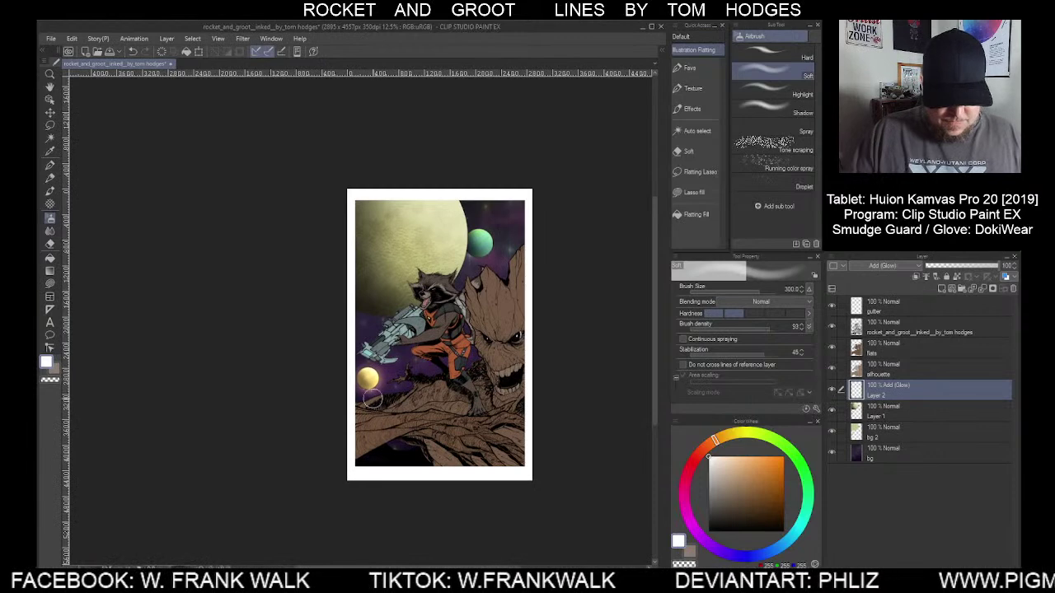
{"action": "scroll", "coordinate": [368, 395], "scroll_direction": "up", "scroll_amount": 2}
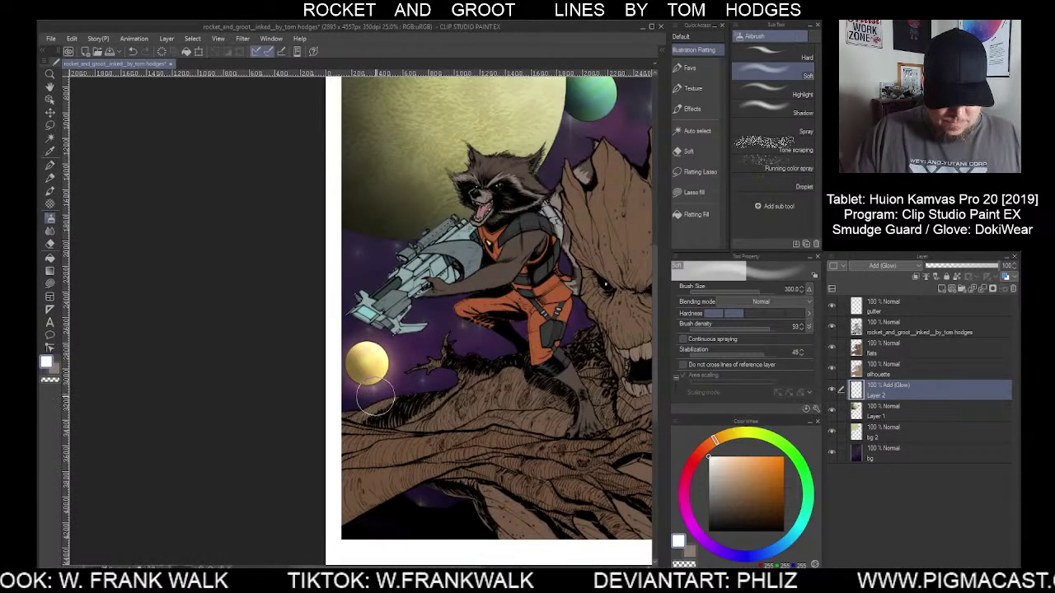
{"action": "scroll", "coordinate": [372, 410], "scroll_direction": "down", "scroll_amount": 2}
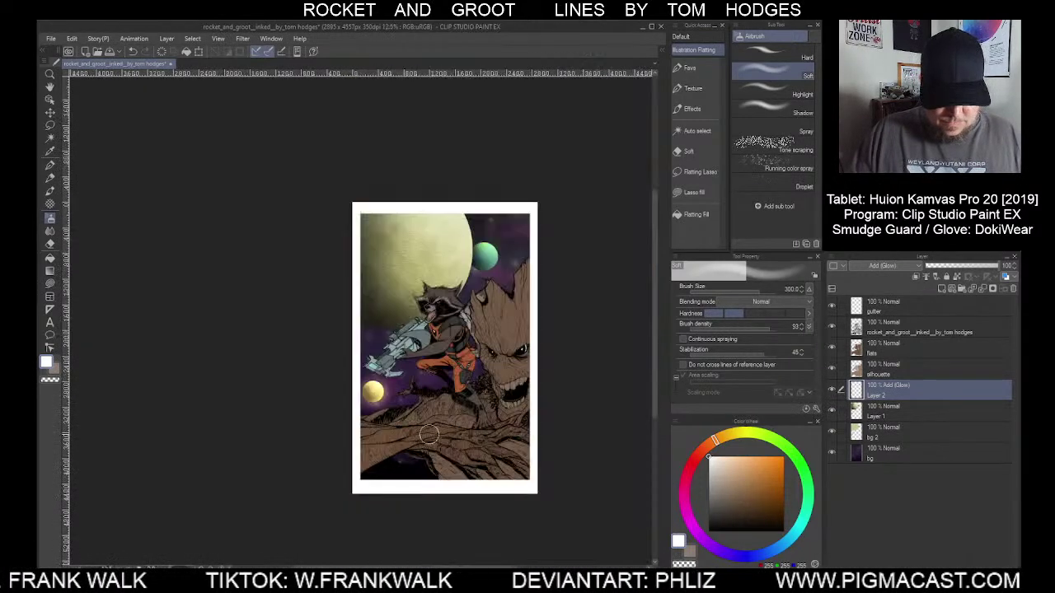
{"action": "left_click_drag", "start_coordinate": [554, 411], "coordinate": [570, 406]}
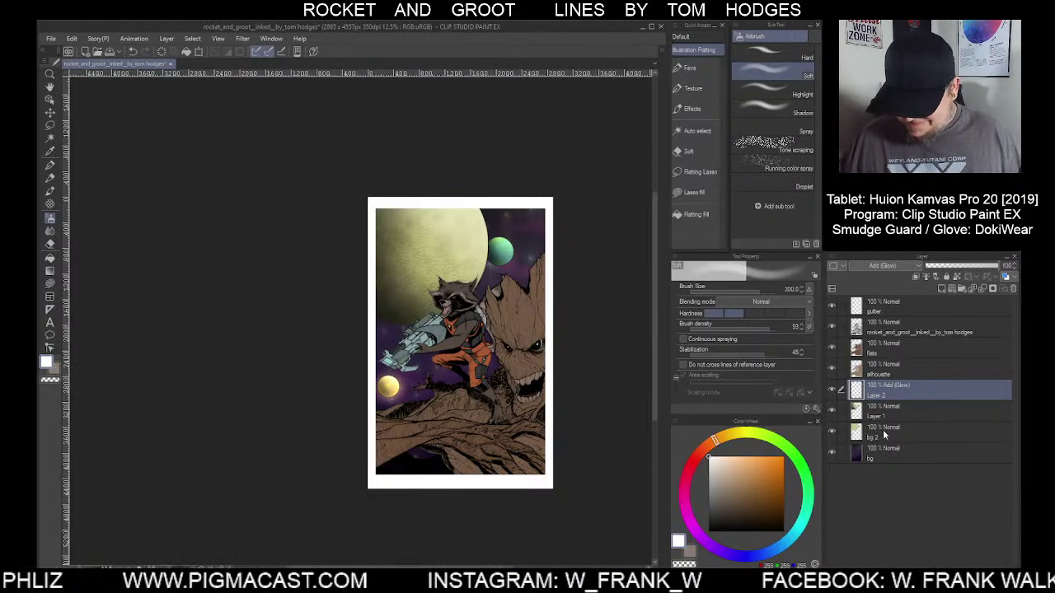
{"action": "left_click", "coordinate": [981, 288]}
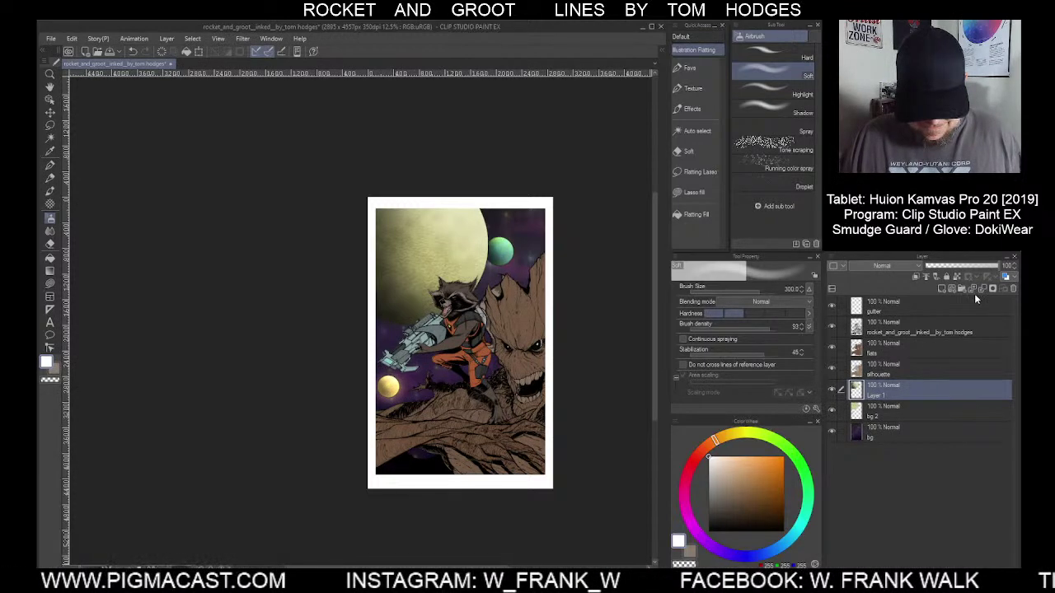
{"action": "key", "text": "ctrl+z"}
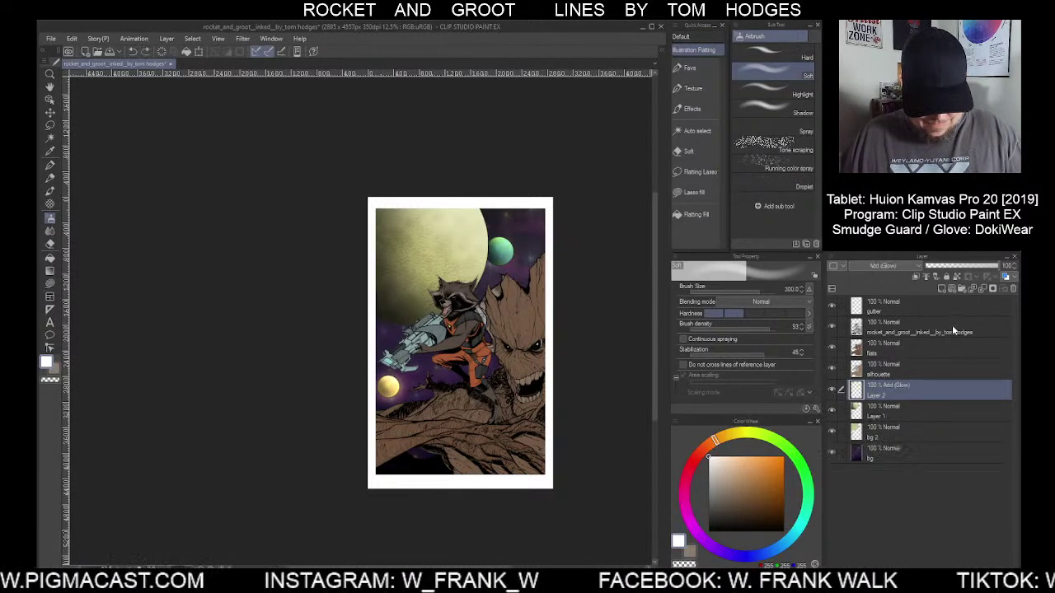
{"action": "left_click", "coordinate": [906, 409]}
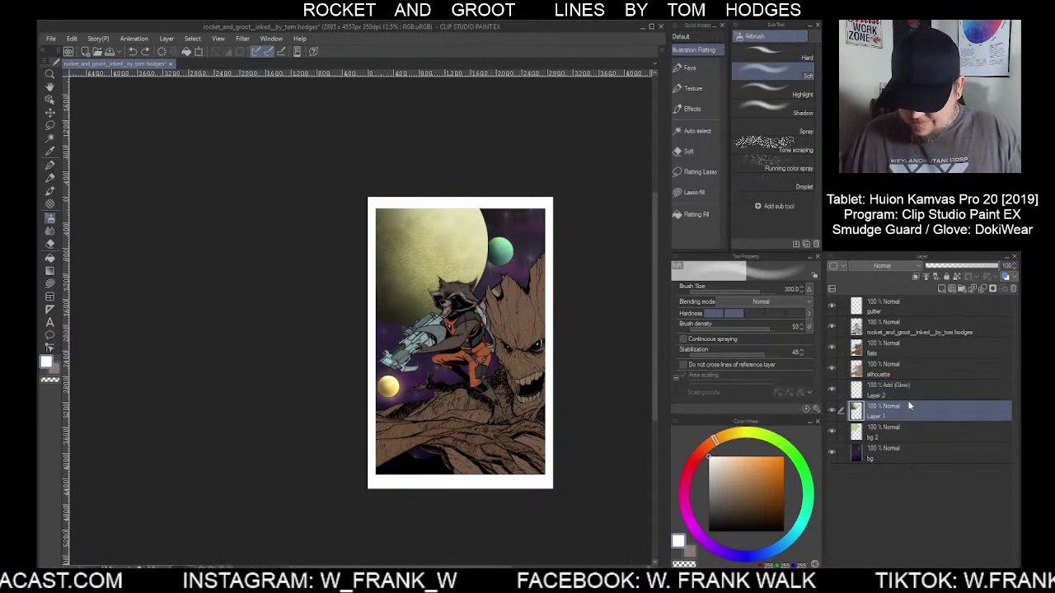
{"action": "left_click", "coordinate": [902, 390]}
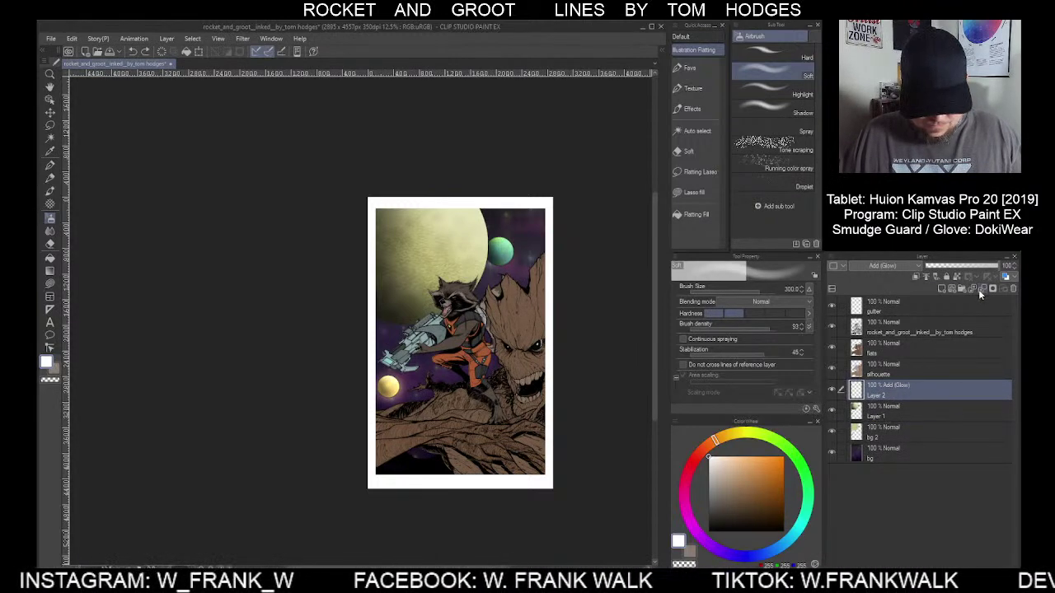
{"action": "left_click", "coordinate": [978, 289]}
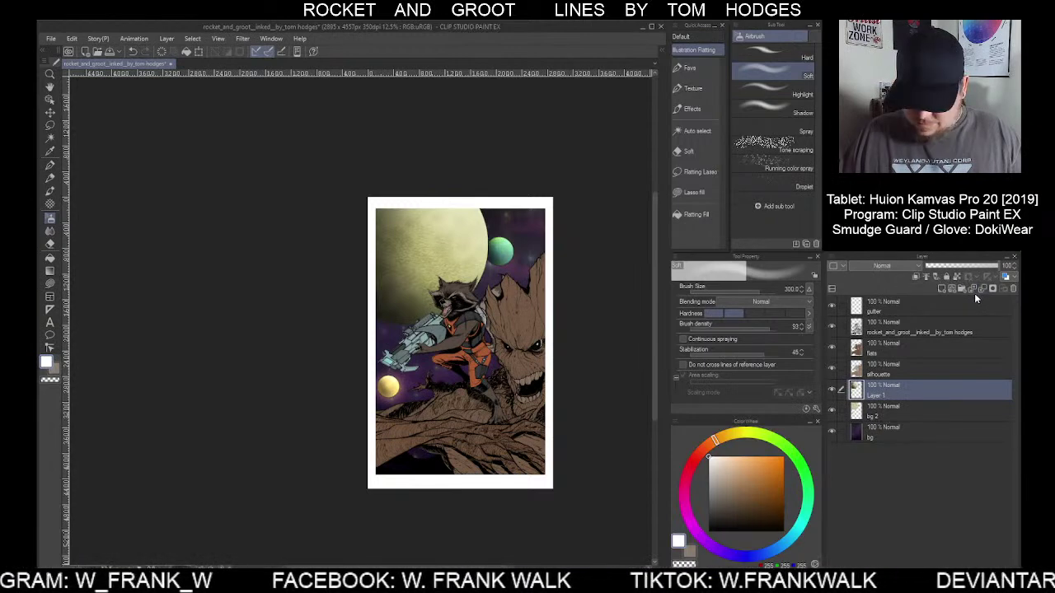
Rename the merged Layer 1 as planets
{"action": "double_click", "coordinate": [891, 396]}
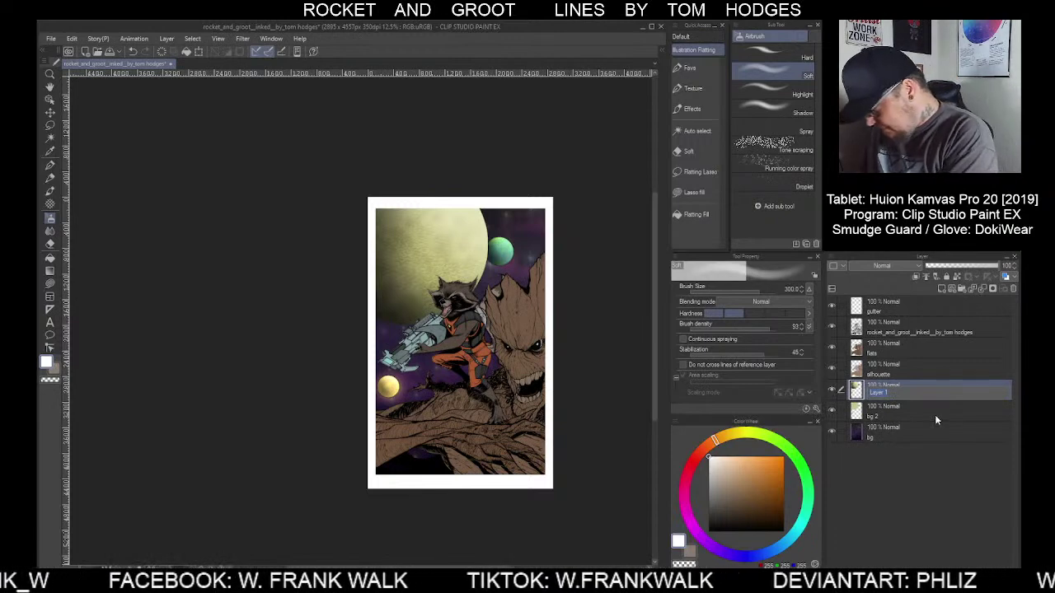
{"action": "type", "text": "planet"}
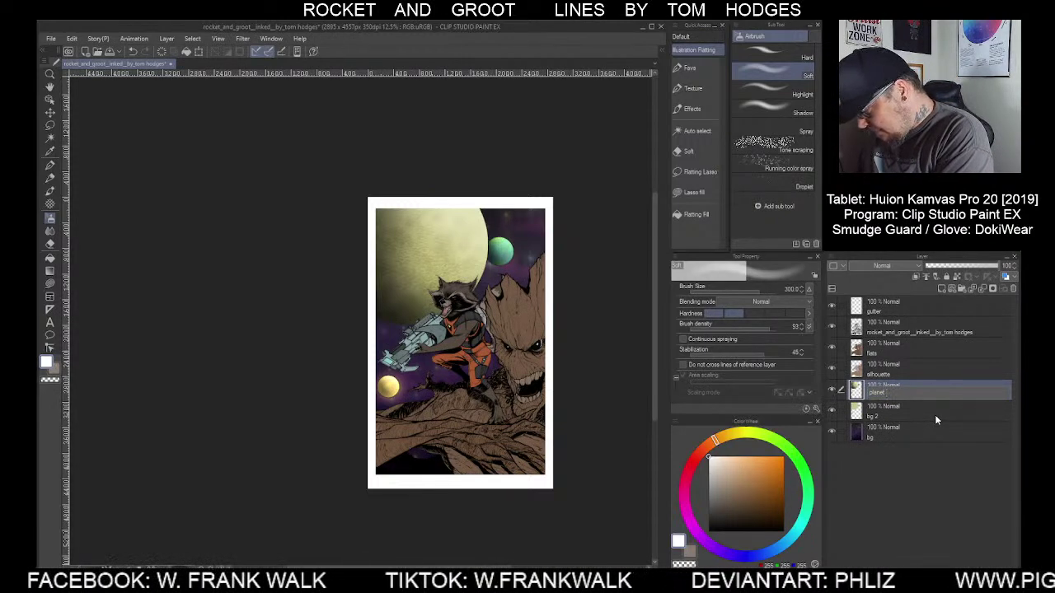
{"action": "type", "text": "s"}
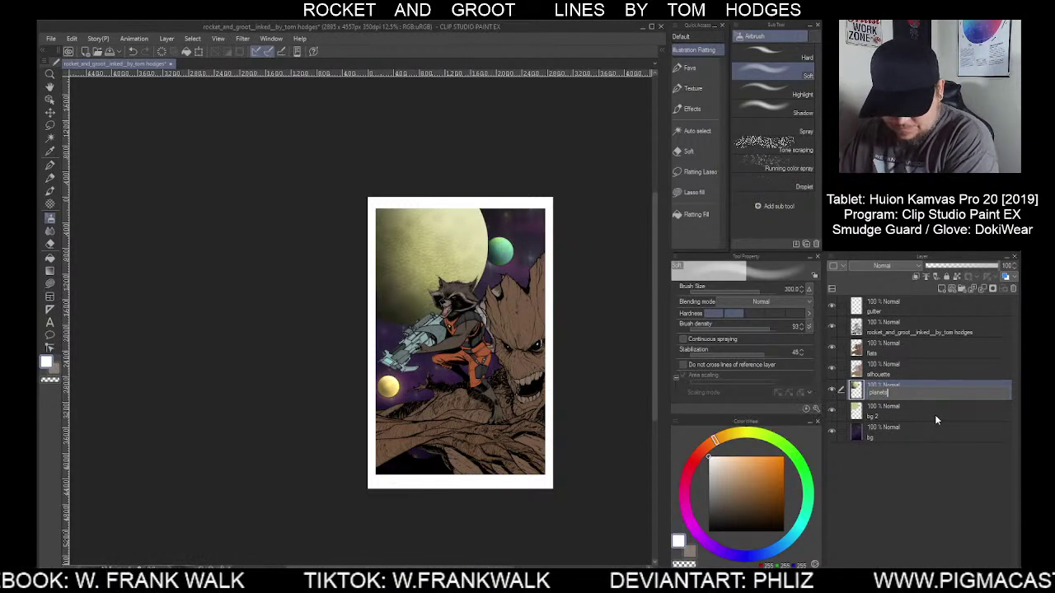
Duplicate the flats layer and rename the copy as colors
{"action": "key", "text": "Return"}
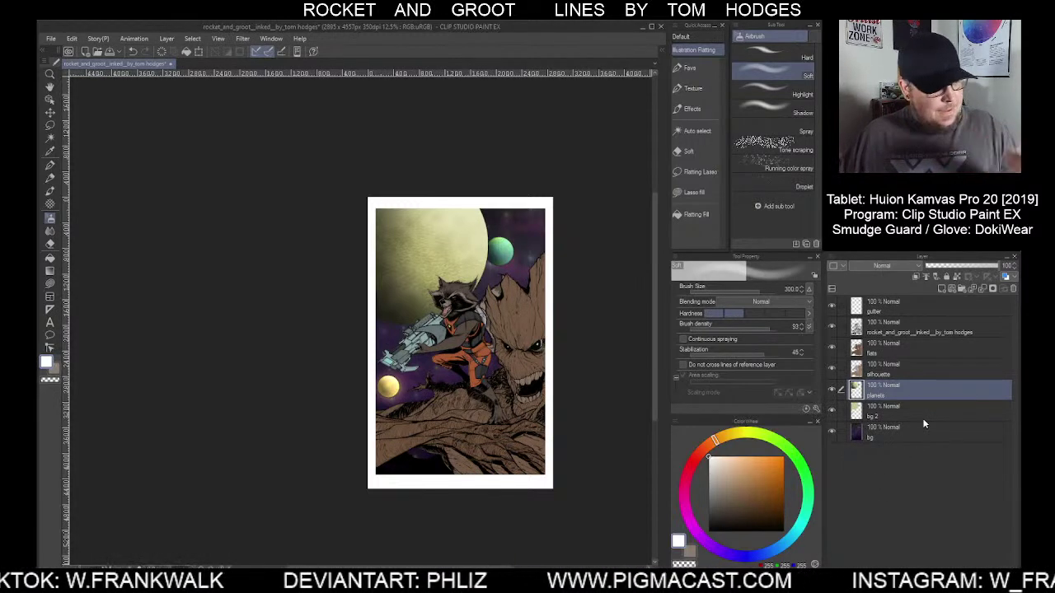
{"action": "left_click_drag", "start_coordinate": [575, 439], "coordinate": [517, 411]}
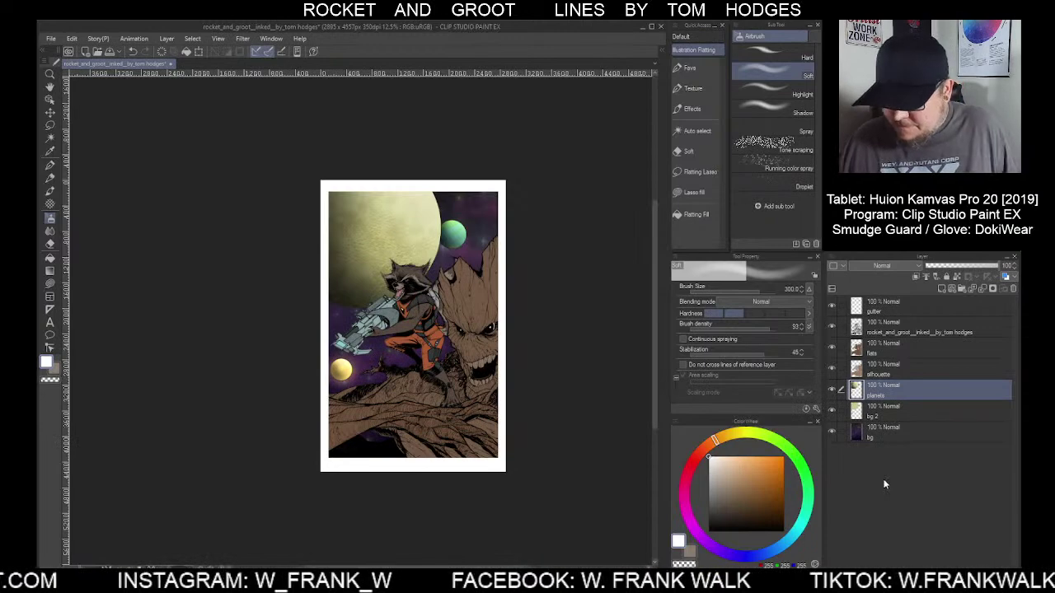
{"action": "left_click", "coordinate": [922, 353]}
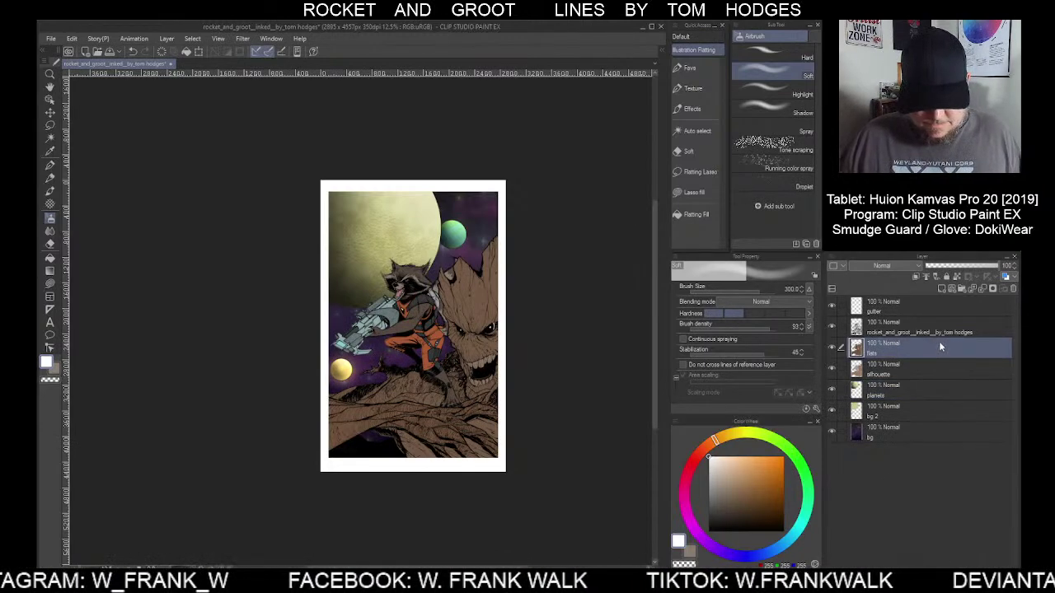
{"action": "left_click_drag", "start_coordinate": [882, 353], "coordinate": [939, 290]}
{"action": "double_click", "coordinate": [906, 354]}
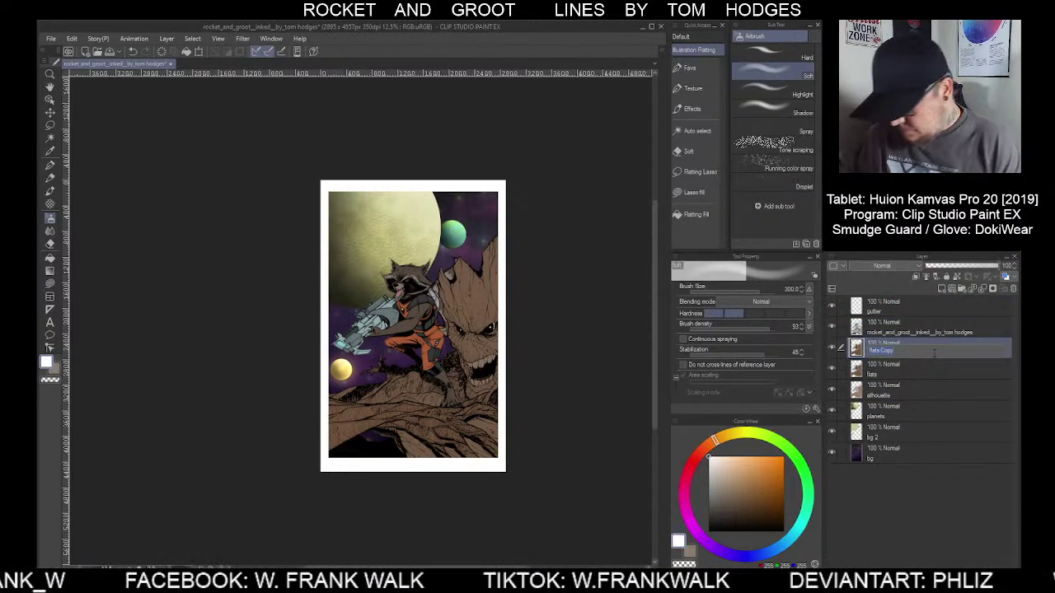
{"action": "type", "text": "colors"}
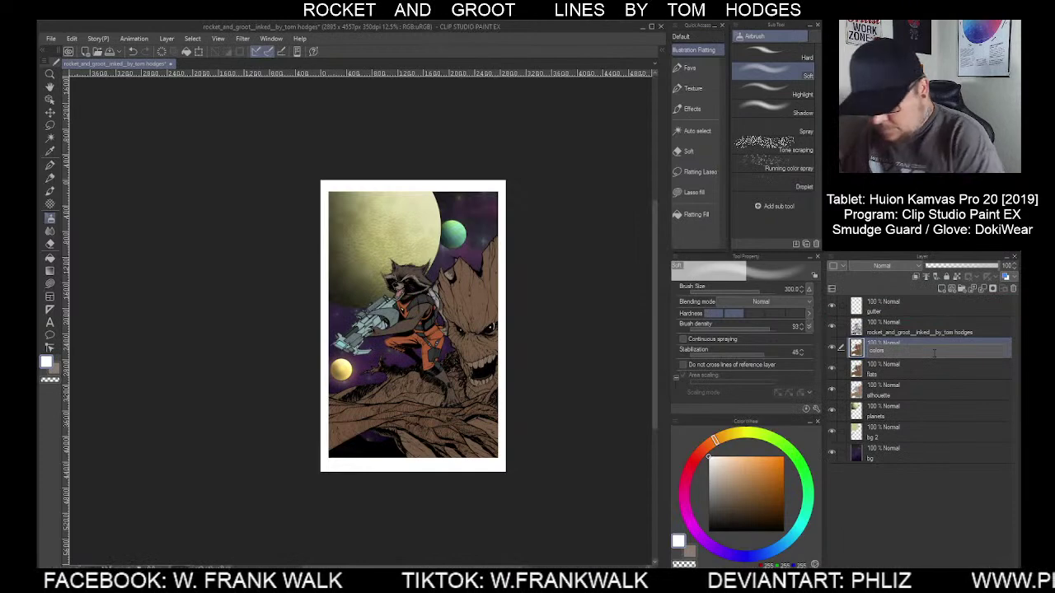
{"action": "key", "text": "Return"}
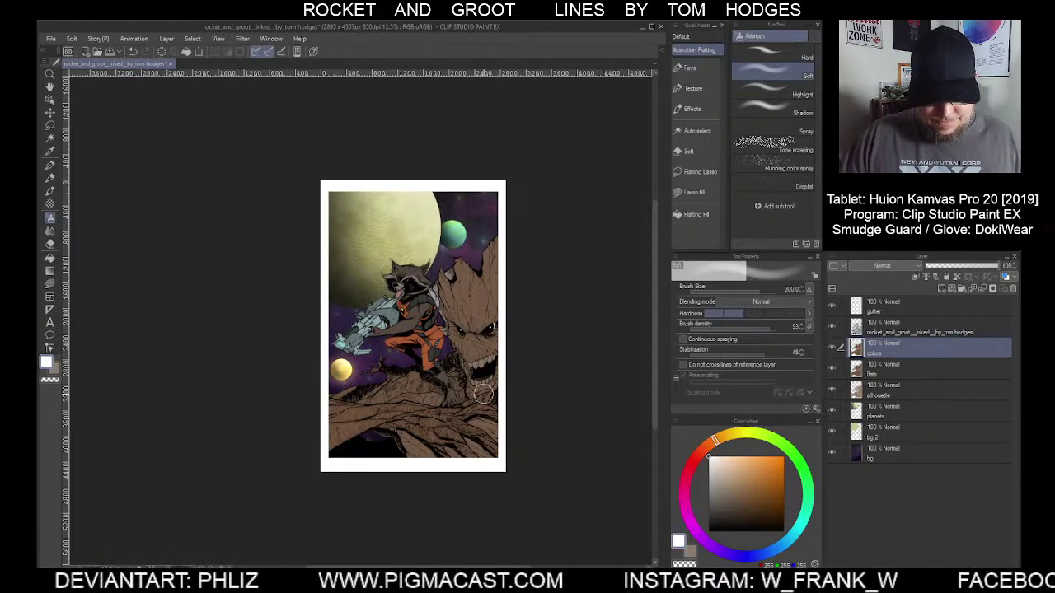
Add a new raster layer above colors and rename it as shadows
{"action": "scroll", "coordinate": [478, 396], "scroll_direction": "up", "scroll_amount": 2}
{"action": "left_click_drag", "start_coordinate": [553, 357], "coordinate": [577, 401]}
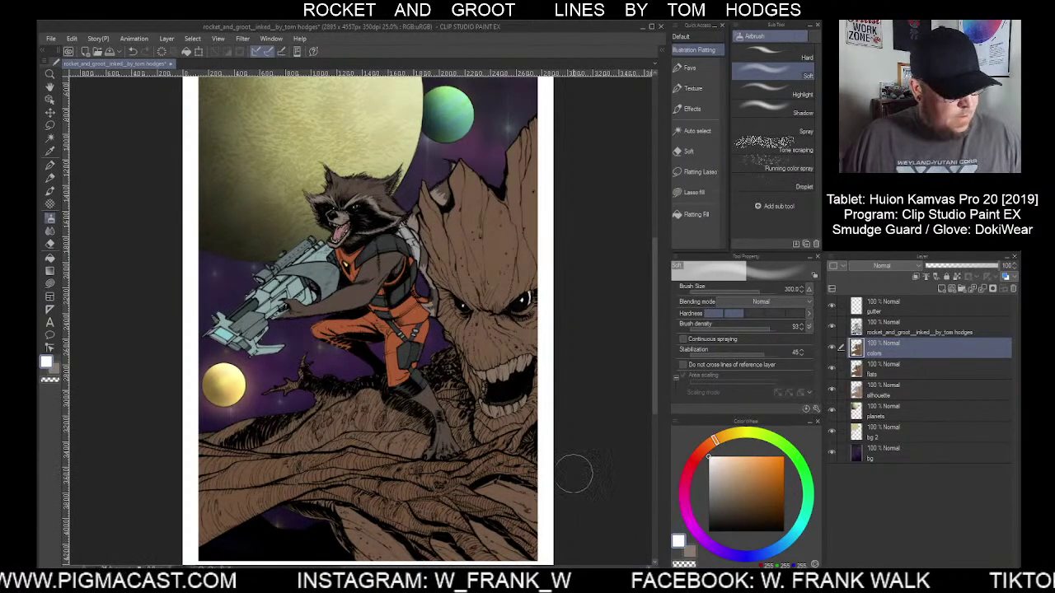
{"action": "left_click_drag", "start_coordinate": [574, 483], "coordinate": [576, 470]}
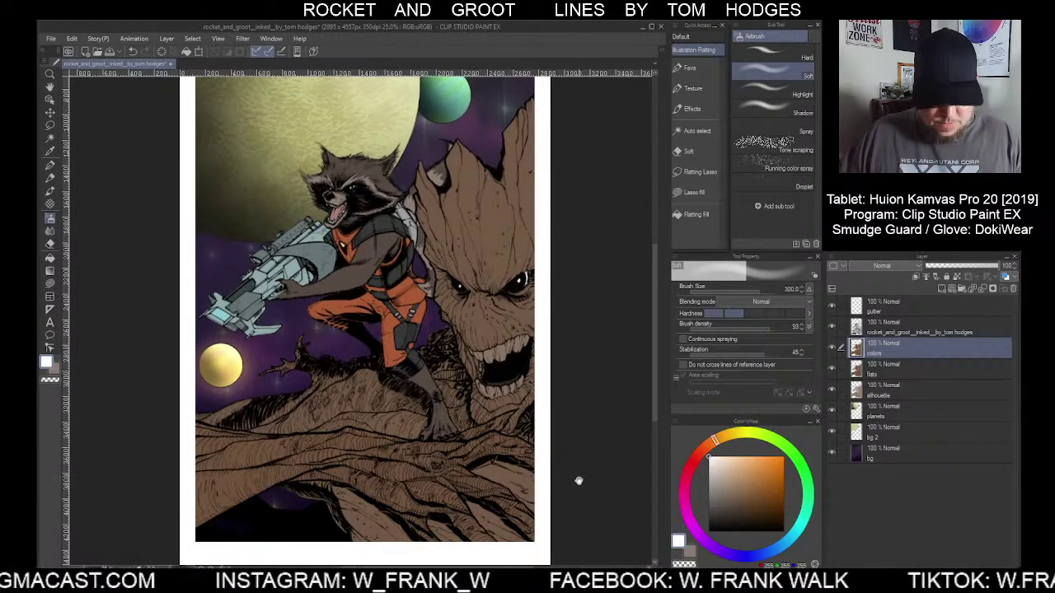
{"action": "left_click", "coordinate": [937, 289]}
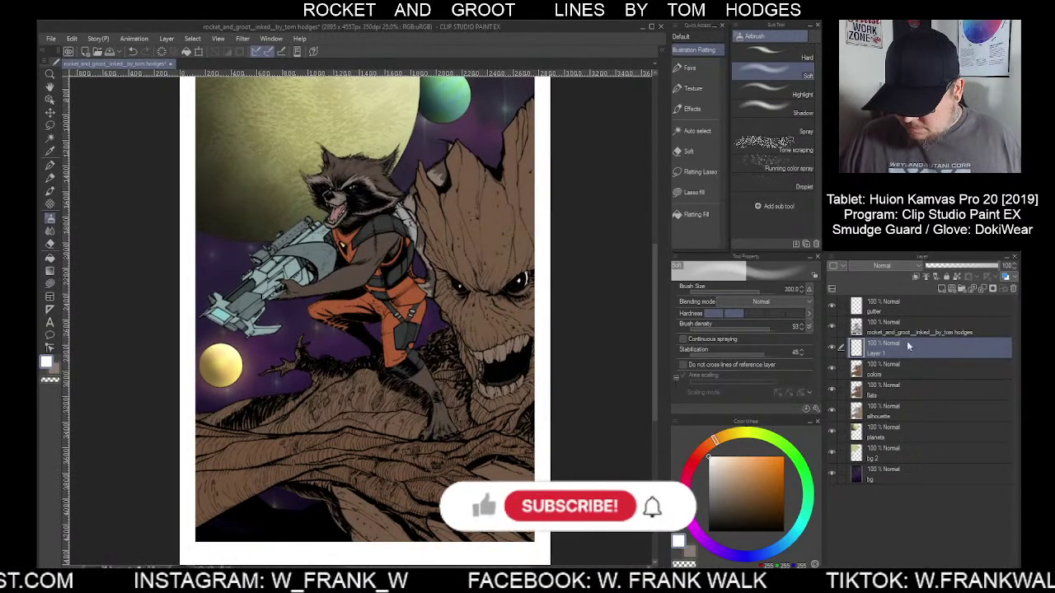
{"action": "double_click", "coordinate": [904, 350]}
{"action": "type", "text": "shadows"}
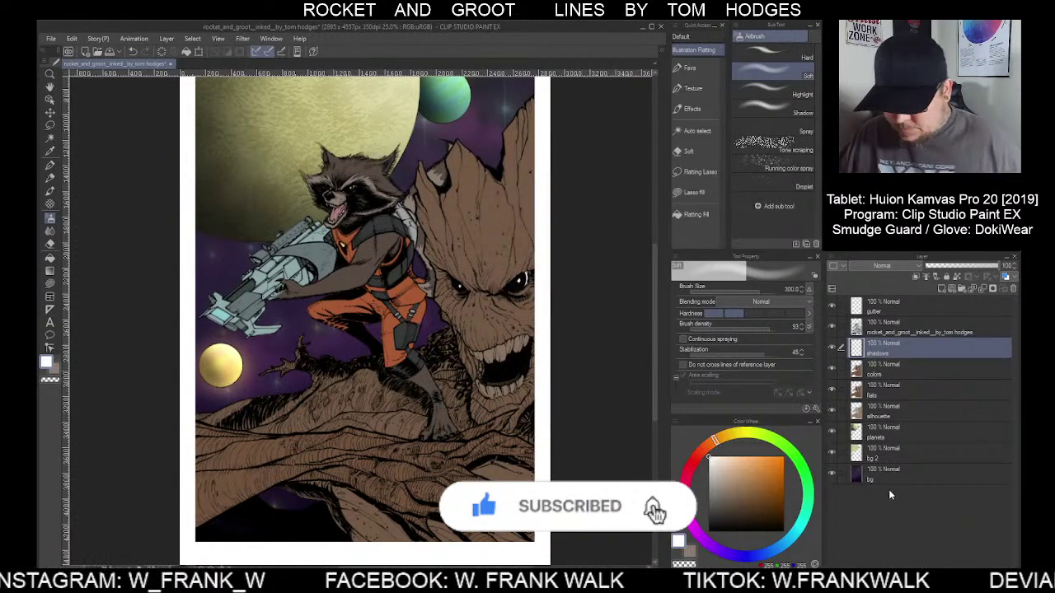
{"action": "key", "text": "Return"}
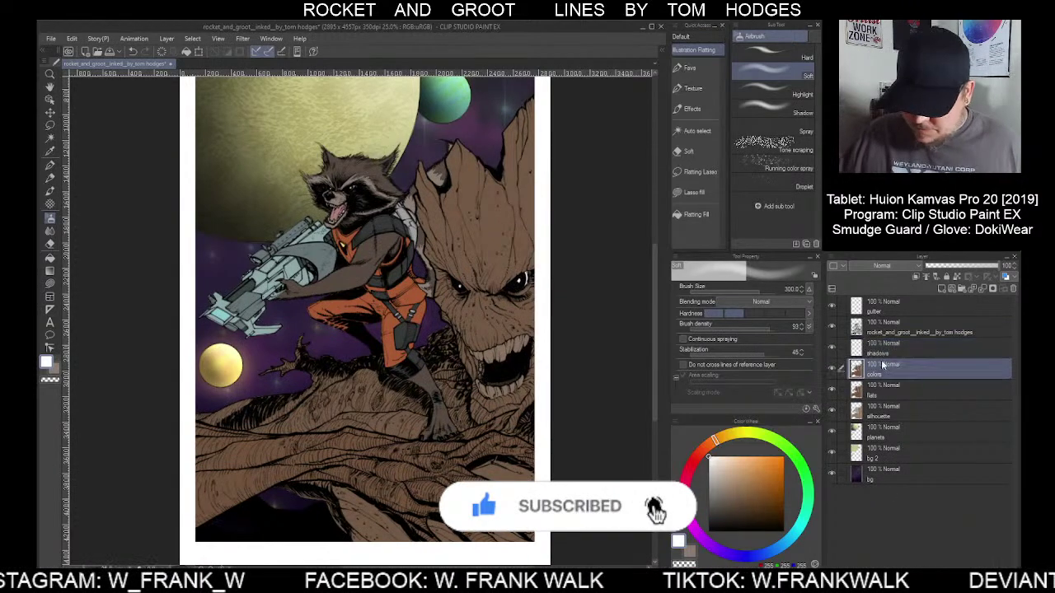
Auto-select Groot's shape from the silhouette layer and make shadows the active layer
{"action": "left_click", "coordinate": [907, 411]}
{"action": "left_click", "coordinate": [697, 130]}
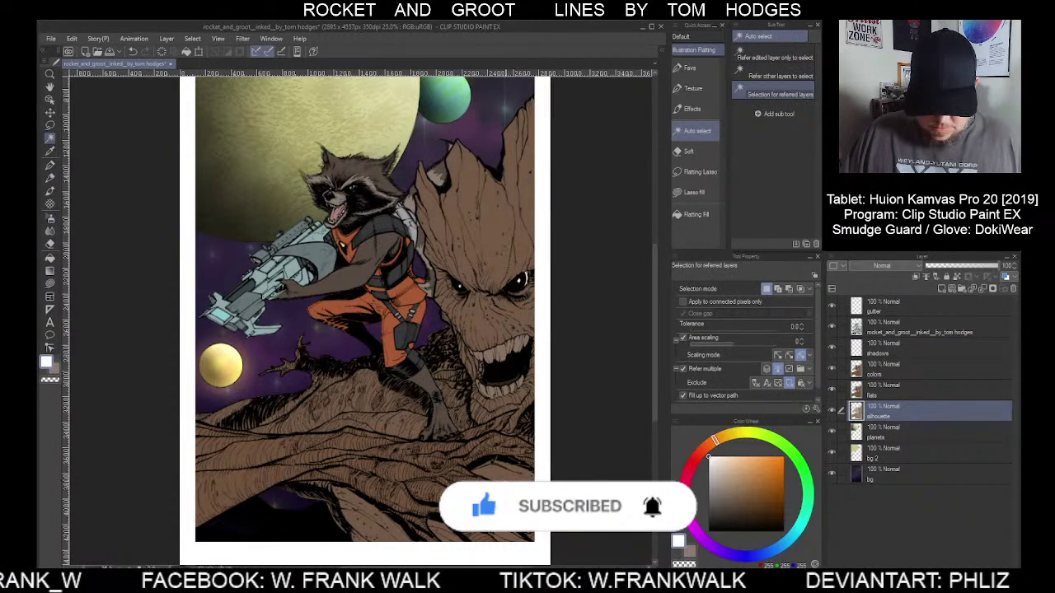
{"action": "left_click", "coordinate": [501, 509]}
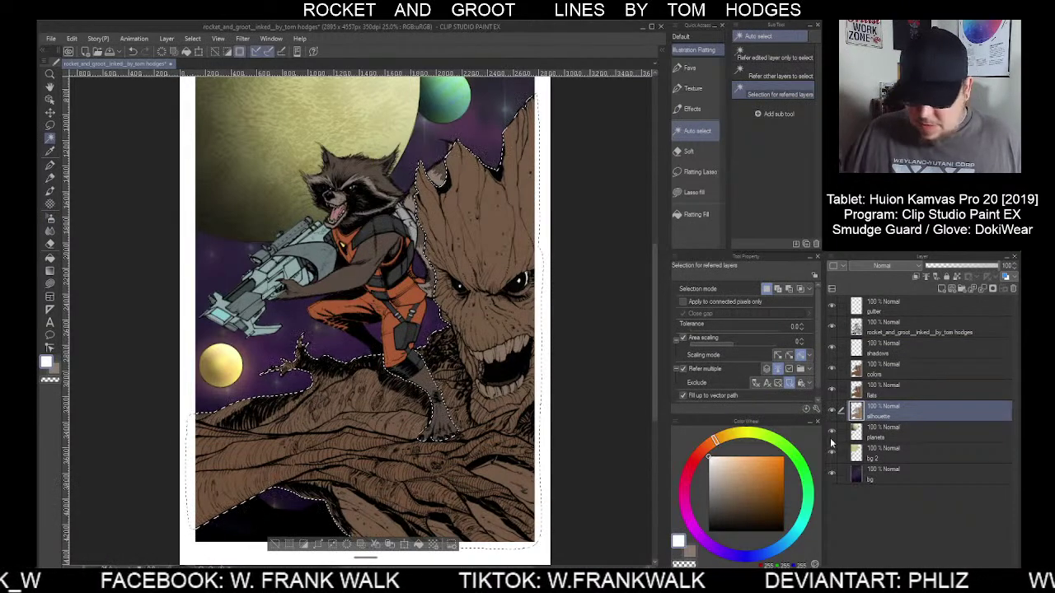
{"action": "left_click", "coordinate": [902, 348]}
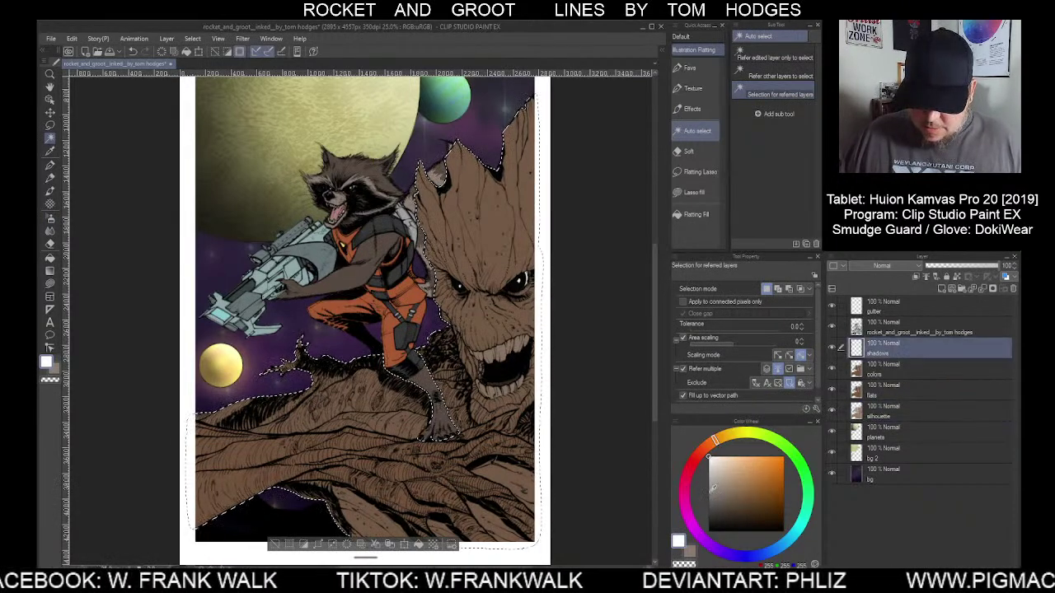
Set the drawing colour to C 50, M 50, Y 50, K 50 and fill the Groot selection with it on the shadows layer
{"action": "left_click", "coordinate": [678, 542]}
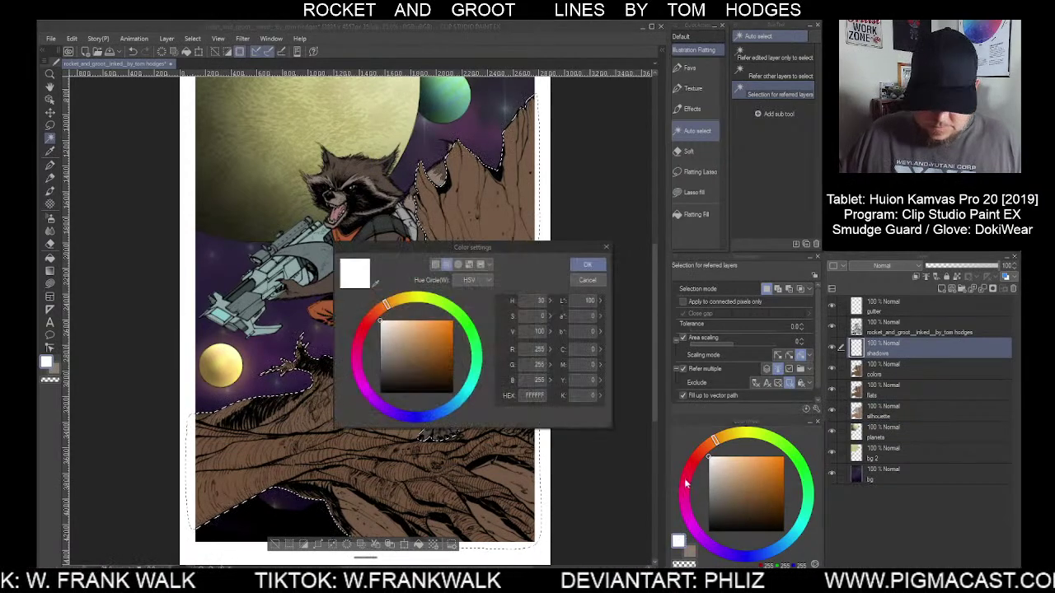
{"action": "left_click_drag", "start_coordinate": [608, 329], "coordinate": [609, 383]}
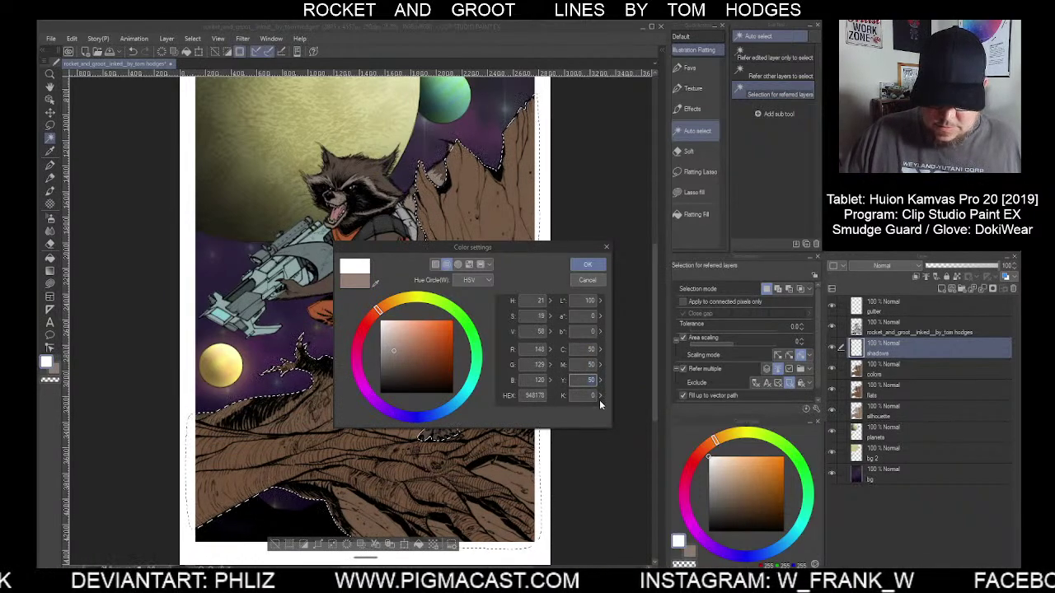
{"action": "left_click_drag", "start_coordinate": [600, 397], "coordinate": [610, 375]}
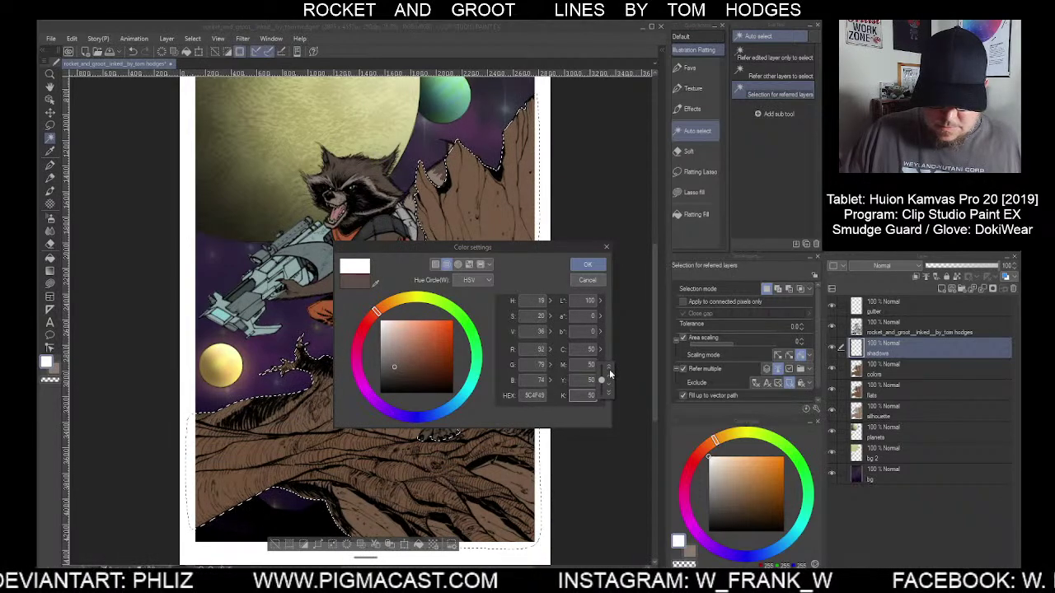
{"action": "left_click_drag", "start_coordinate": [600, 417], "coordinate": [596, 411]}
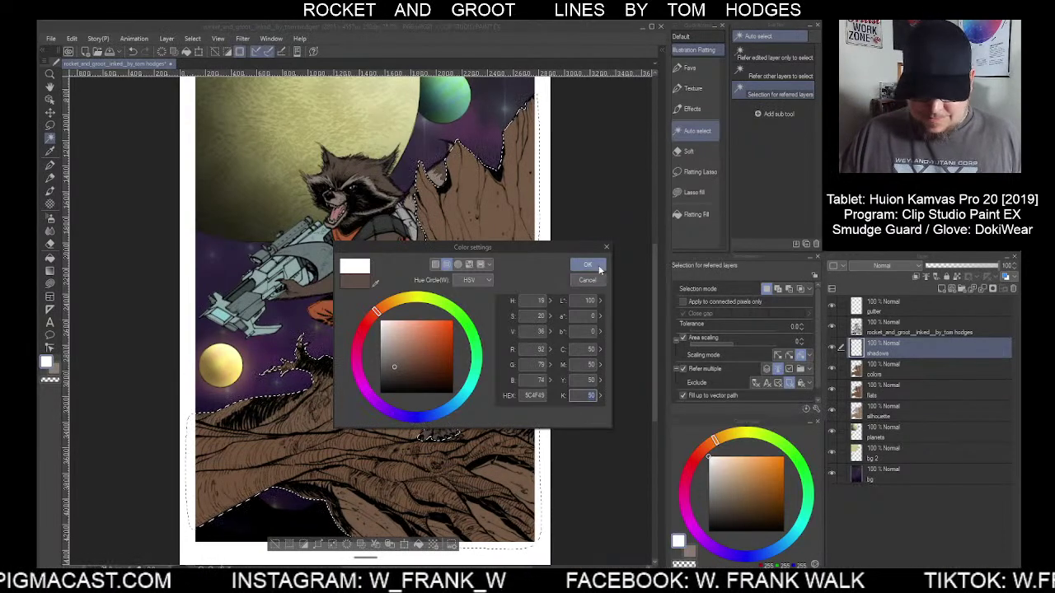
{"action": "left_click", "coordinate": [588, 268]}
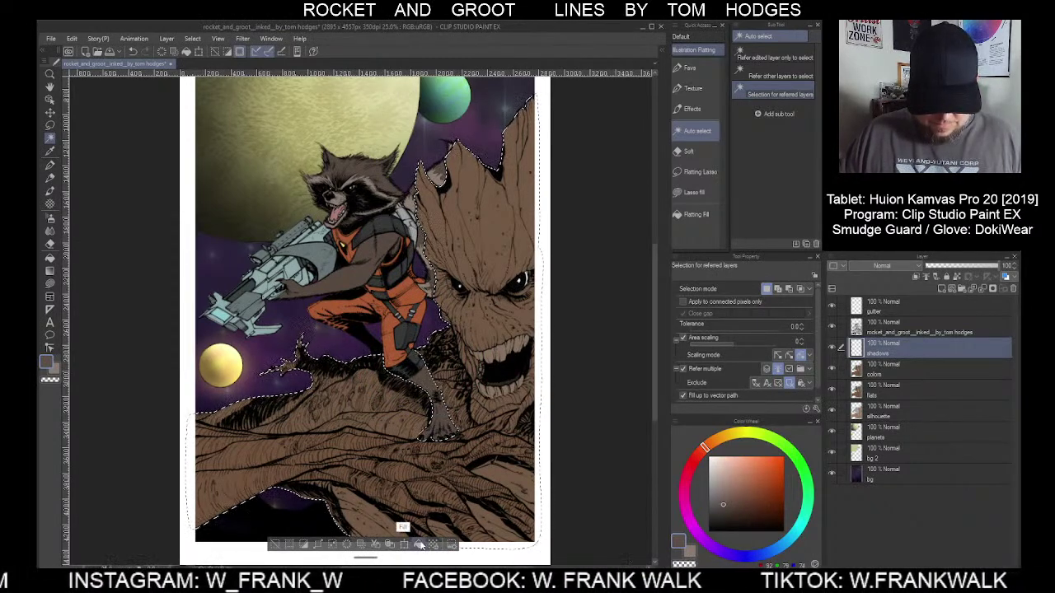
{"action": "left_click", "coordinate": [421, 546]}
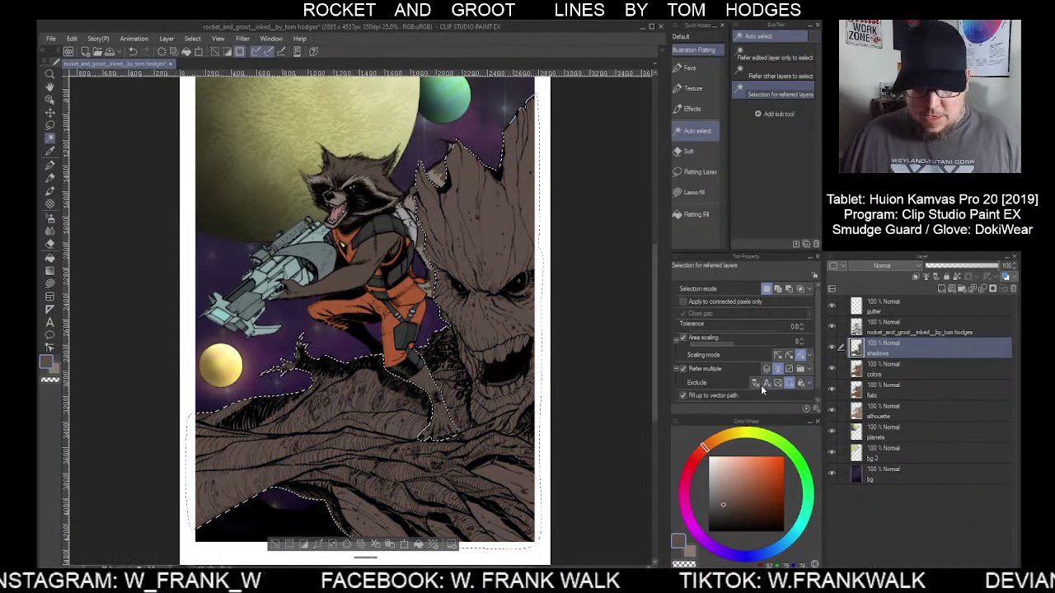
Set the shadows layer's blending mode to Multiply and clear the selection
{"action": "left_click", "coordinate": [790, 383]}
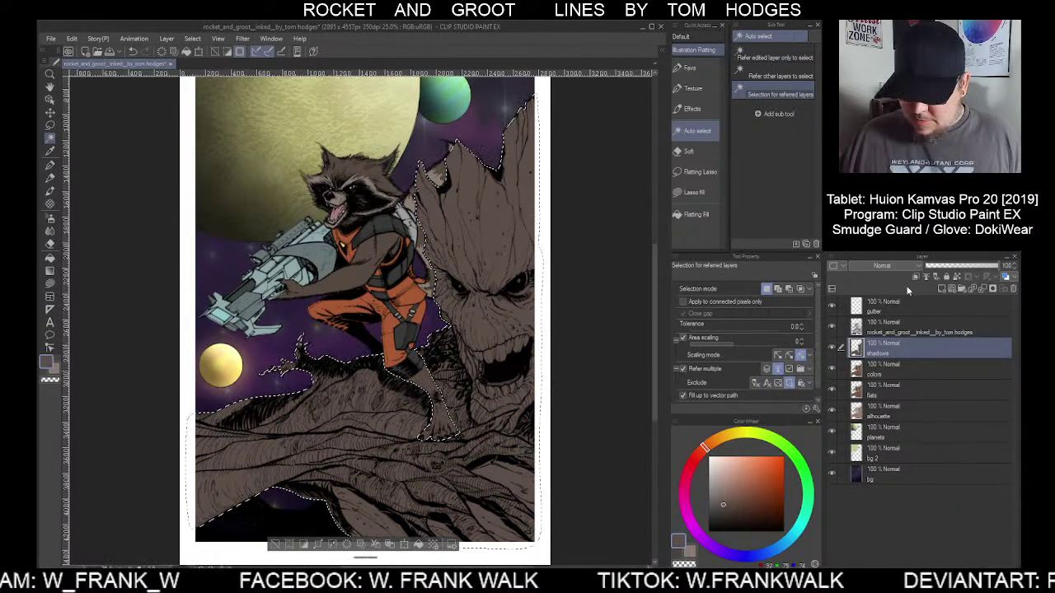
{"action": "left_click", "coordinate": [888, 268]}
{"action": "left_click", "coordinate": [878, 297]}
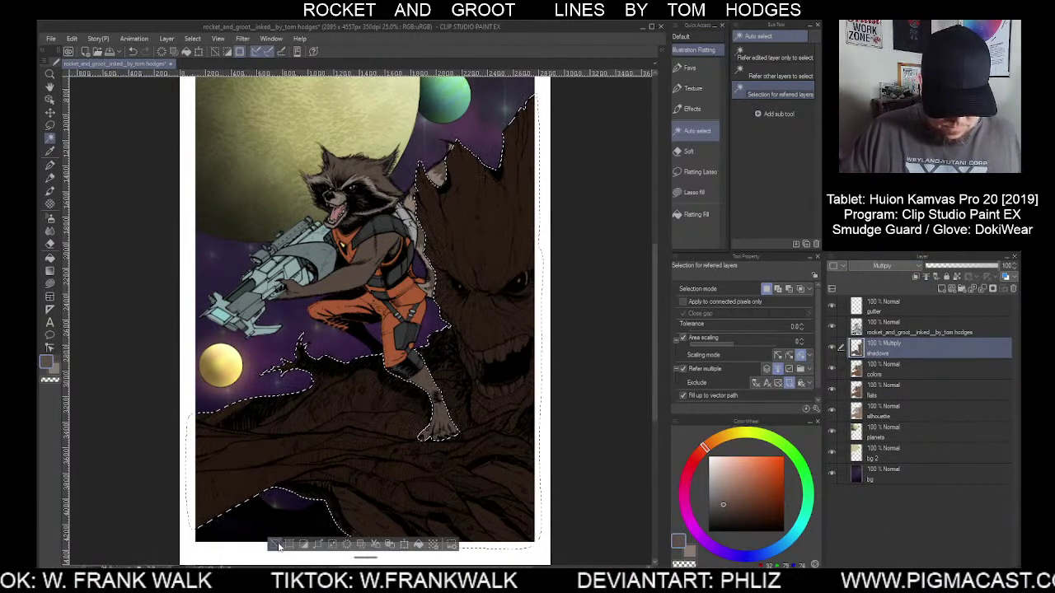
{"action": "key", "text": "ctrl+d"}
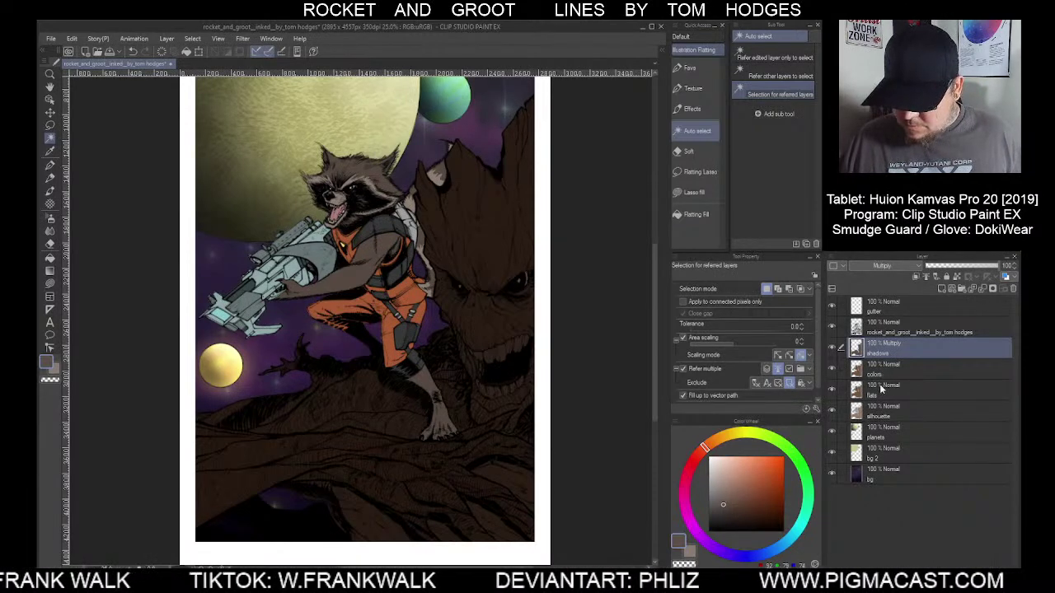
Auto-select the eye whites from the flats layer, remove the shadow over Groot's eyes on the shadows layer, and clear the selection
{"action": "left_click", "coordinate": [883, 396]}
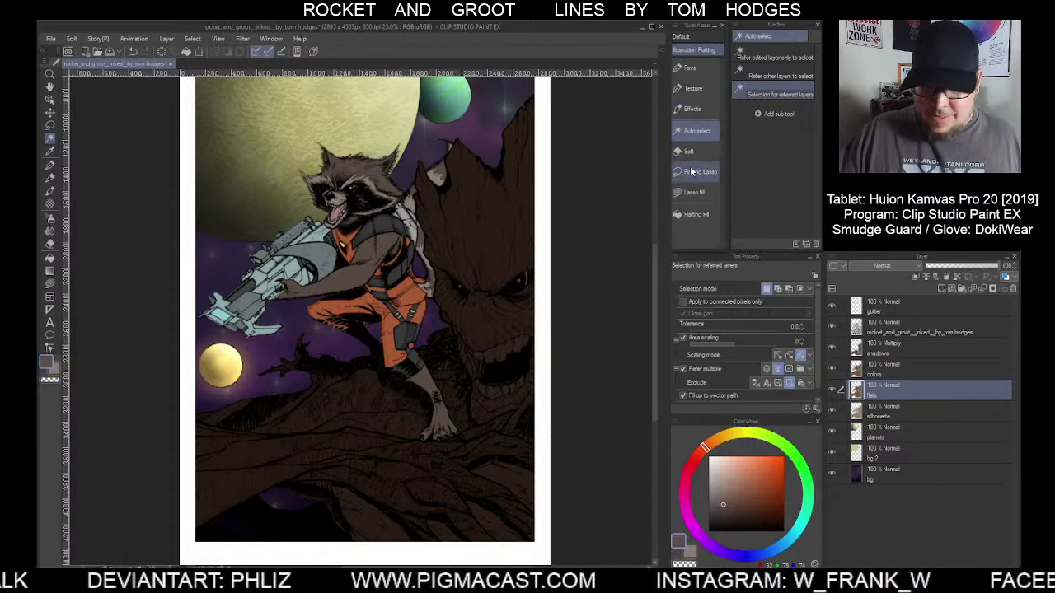
{"action": "left_click", "coordinate": [517, 282]}
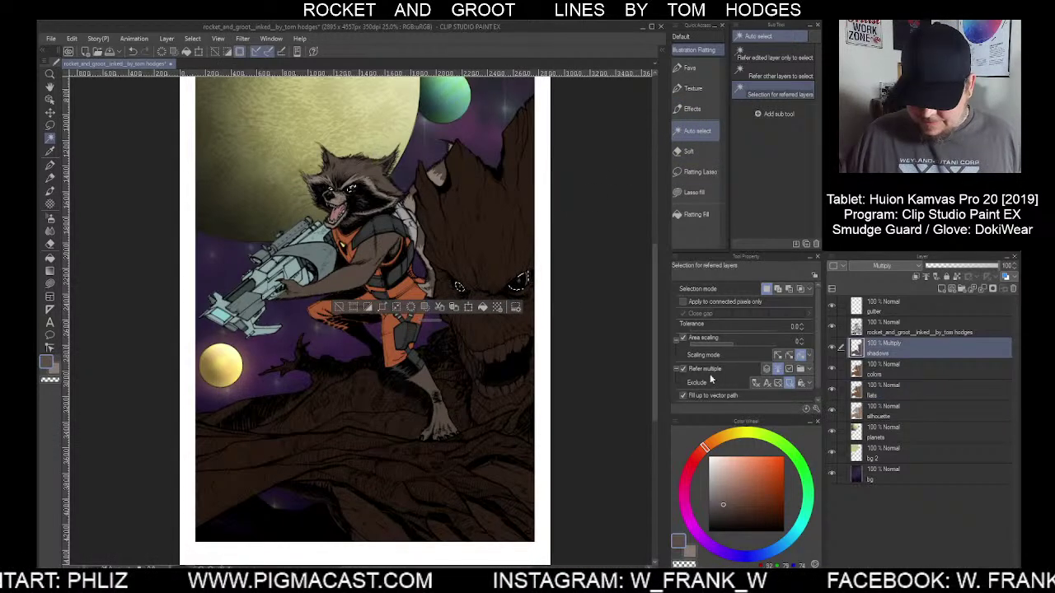
{"action": "key", "text": "alt+bracketright"}
{"action": "key", "text": "alt+bracketright"}
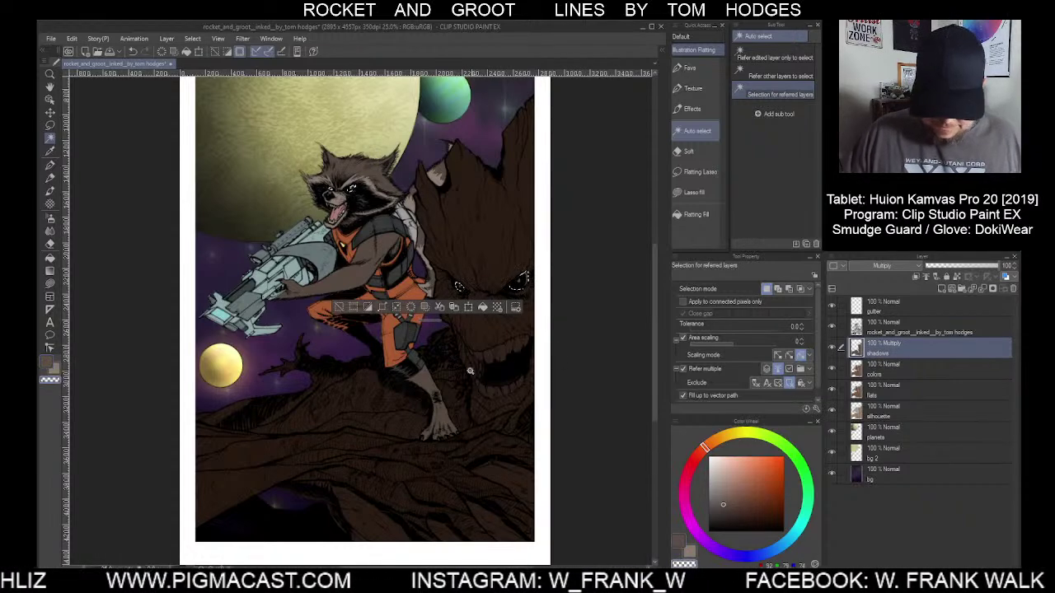
{"action": "left_click", "coordinate": [338, 307]}
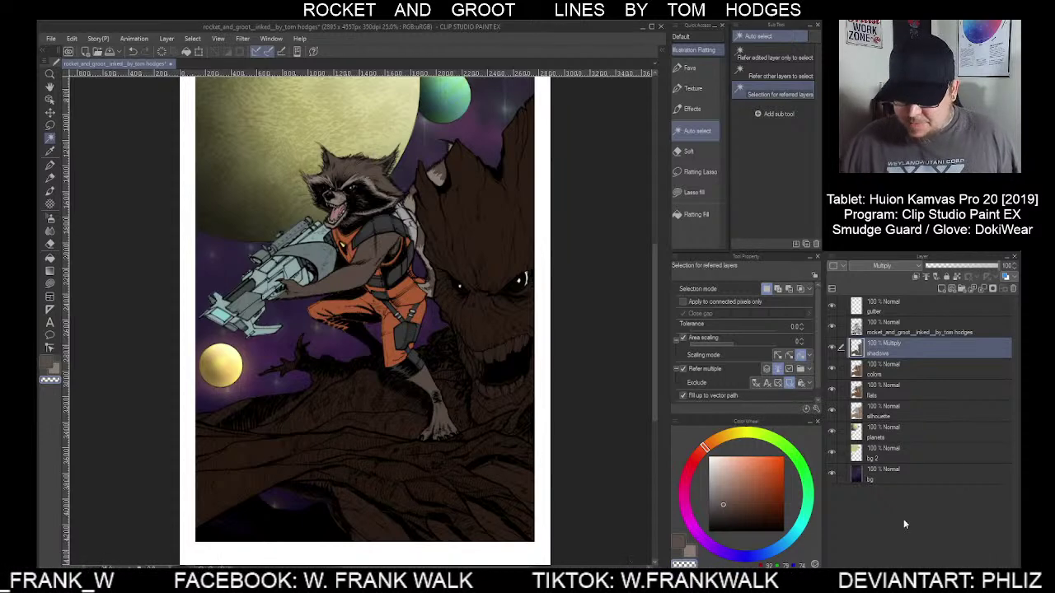
Switch to the photoshop round brush from the favourite brushes, keeping the transparent colour on the shadows layer
{"action": "left_click", "coordinate": [700, 68]}
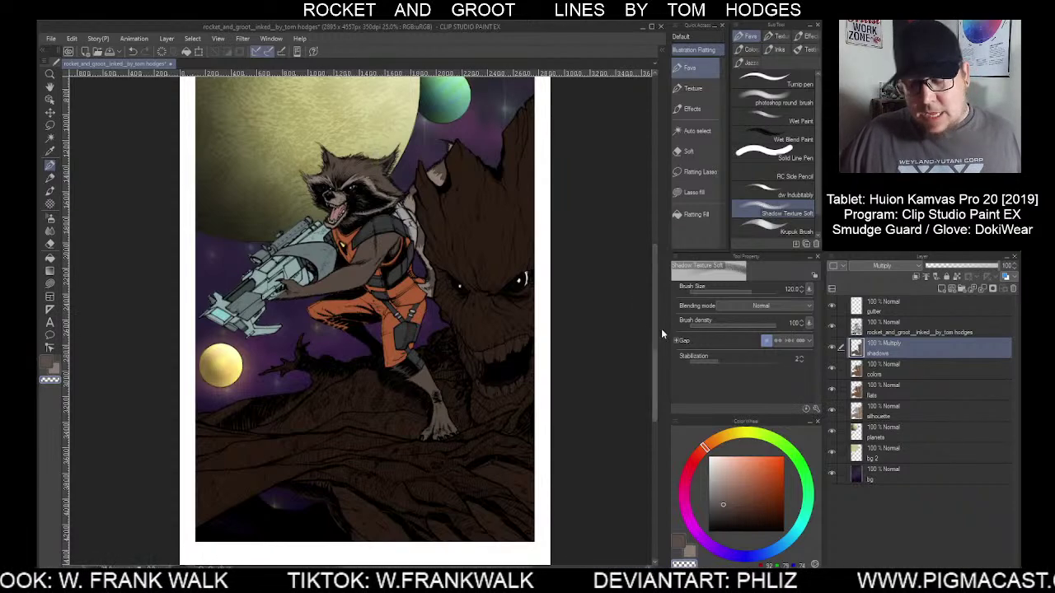
{"action": "left_click", "coordinate": [769, 100]}
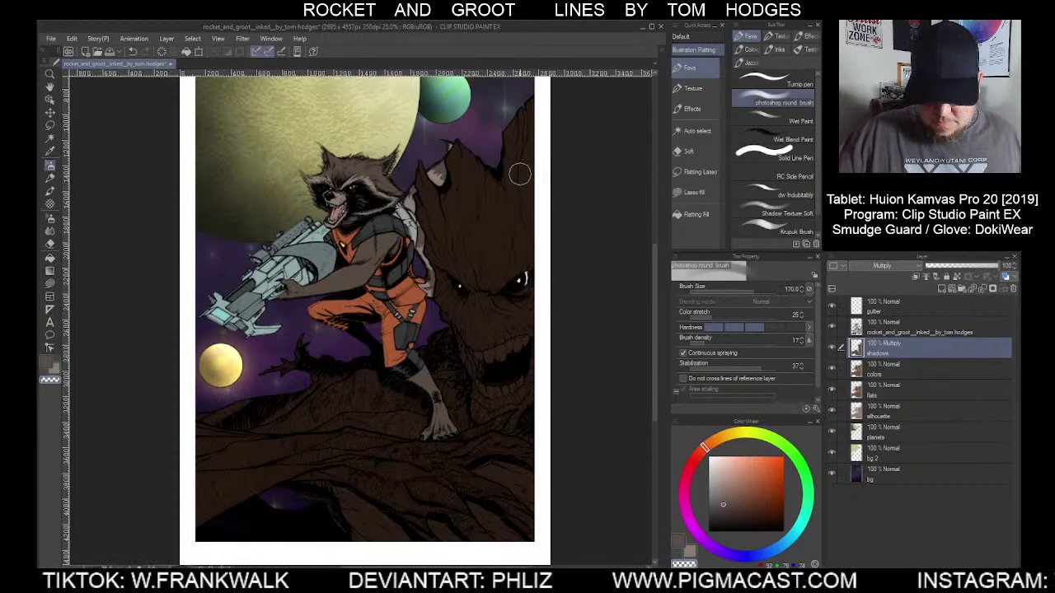
Try to erase Groot's shadow softly with the transparent brush at size 1500, undoing the trial strokes
{"action": "key", "text": "bracketright"}
{"action": "key", "text": "bracketright"}
{"action": "key", "text": "bracketright"}
{"action": "key", "text": "bracketright"}
{"action": "key", "text": "bracketright"}
{"action": "key", "text": "bracketright"}
{"action": "key", "text": "bracketright"}
{"action": "key", "text": "bracketright"}
{"action": "key", "text": "bracketright"}
{"action": "key", "text": "bracketright"}
{"action": "key", "text": "bracketright"}
{"action": "key", "text": "bracketright"}
{"action": "key", "text": "bracketright"}
{"action": "key", "text": "bracketright"}
{"action": "key", "text": "bracketright"}
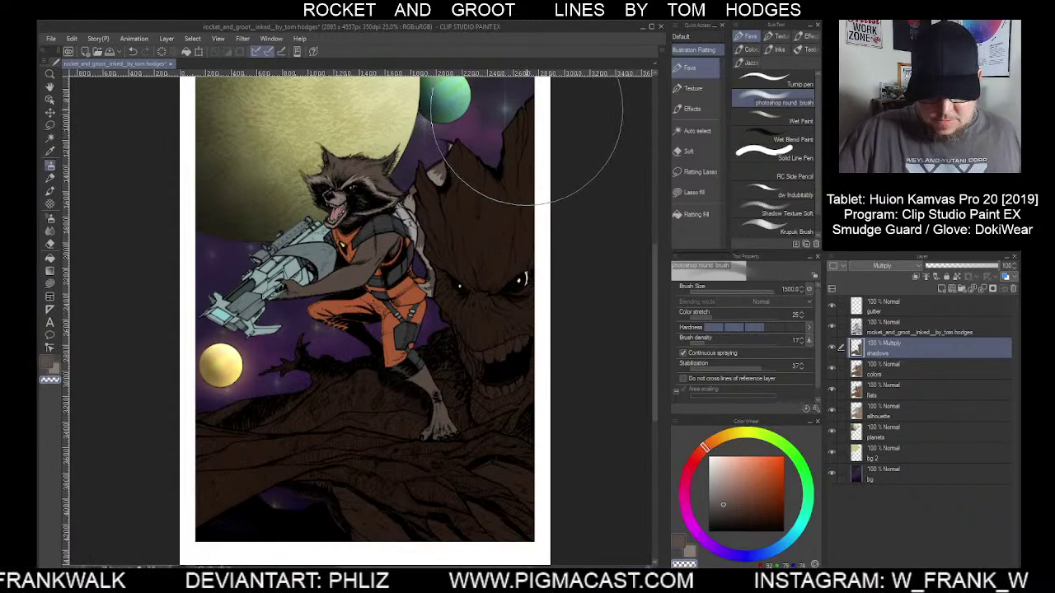
{"action": "key", "text": "ctrl+z"}
{"action": "key", "text": "ctrl+z"}
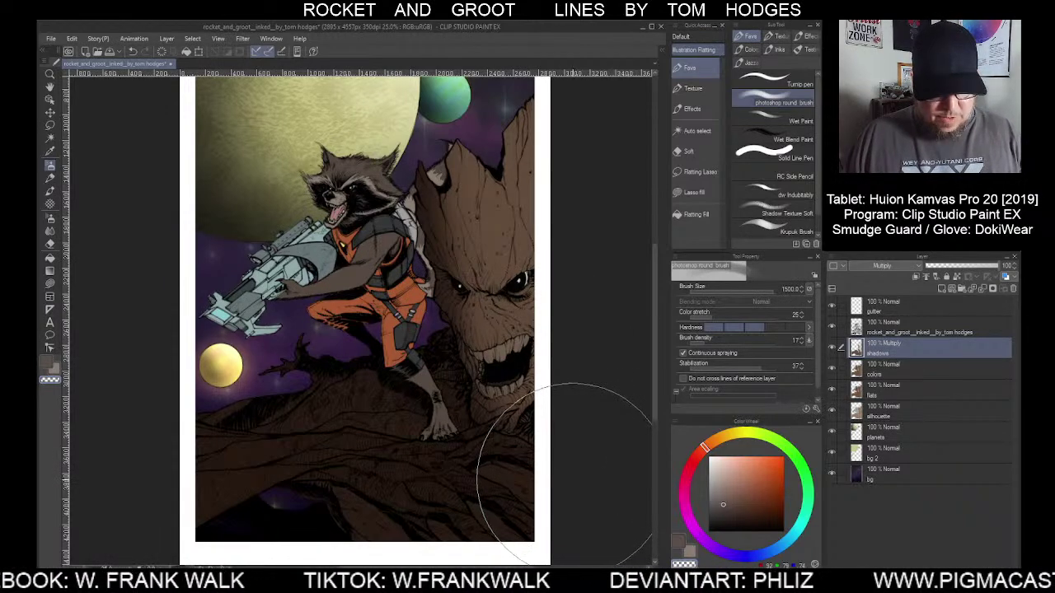
Try to lighten the shadow on Groot's head and face with the transparent brush reduced to size 100
{"action": "key", "text": "bracketleft"}
{"action": "key", "text": "bracketleft"}
{"action": "key", "text": "bracketleft"}
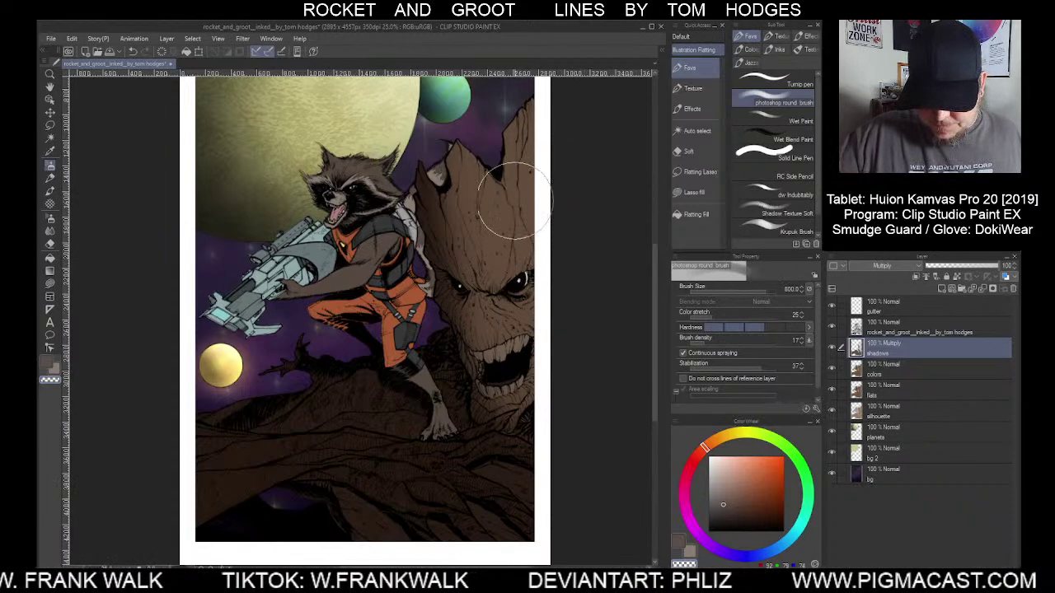
{"action": "key", "text": "bracketleft"}
{"action": "key", "text": "bracketleft"}
{"action": "key", "text": "bracketleft"}
{"action": "key", "text": "bracketleft"}
{"action": "key", "text": "bracketleft"}
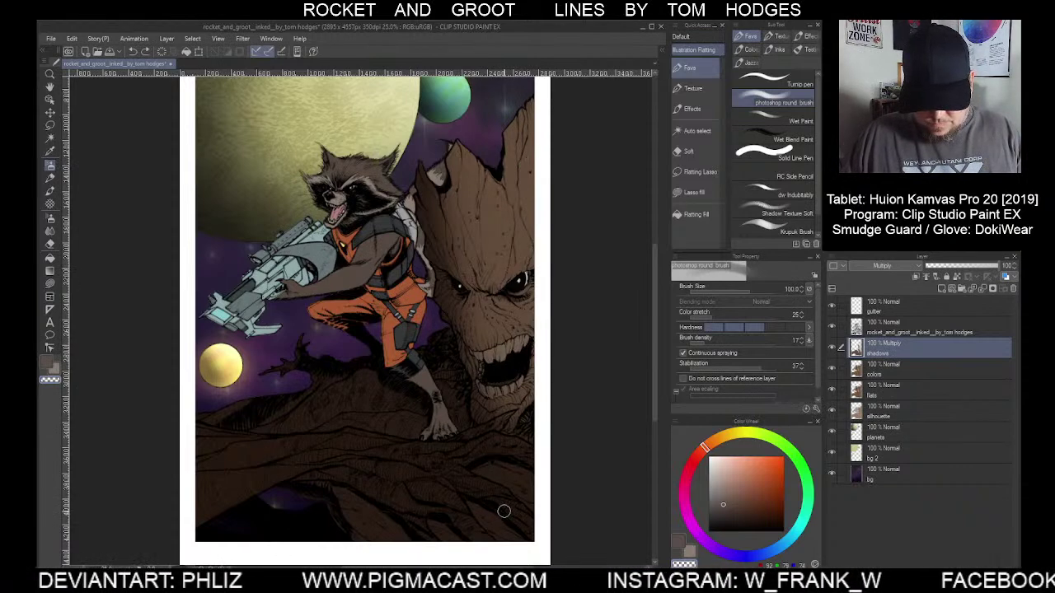
{"action": "left_click_drag", "start_coordinate": [494, 313], "coordinate": [511, 412]}
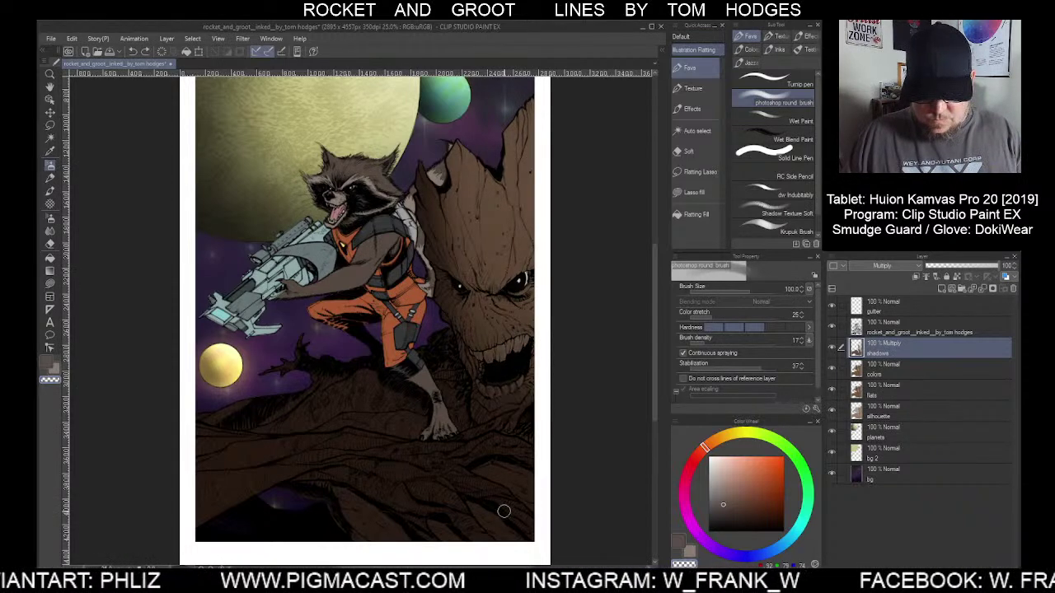
{"action": "left_click_drag", "start_coordinate": [511, 362], "coordinate": [478, 198]}
{"action": "left_click_drag", "start_coordinate": [462, 108], "coordinate": [502, 297]}
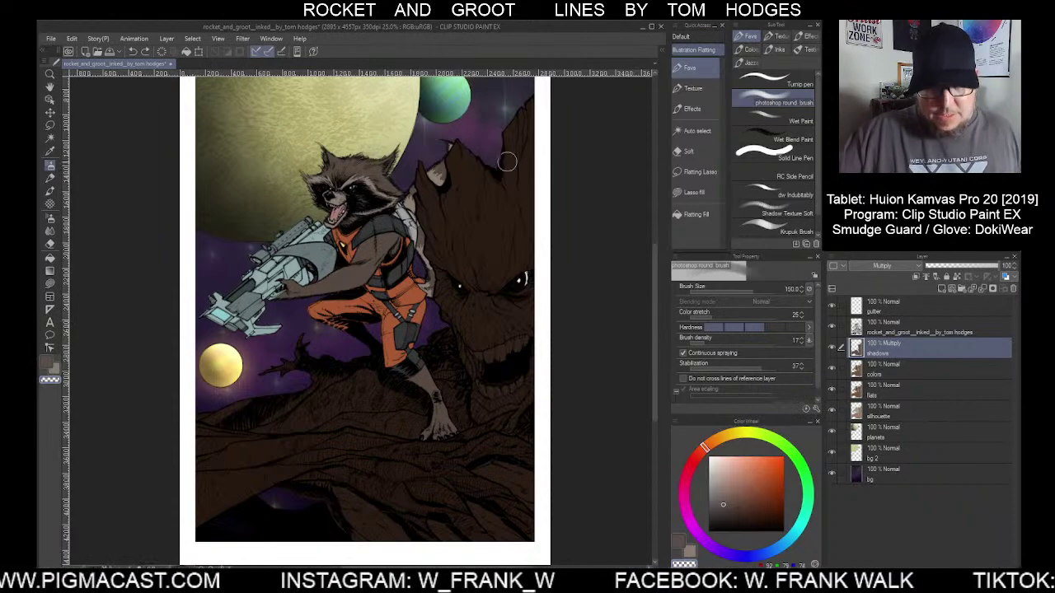
Enlarge the transparent brush to size 1000 and softly erase the shadow down Groot's head and face
{"action": "key", "text": "bracketright"}
{"action": "key", "text": "bracketright"}
{"action": "key", "text": "bracketright"}
{"action": "key", "text": "bracketright"}
{"action": "key", "text": "bracketright"}
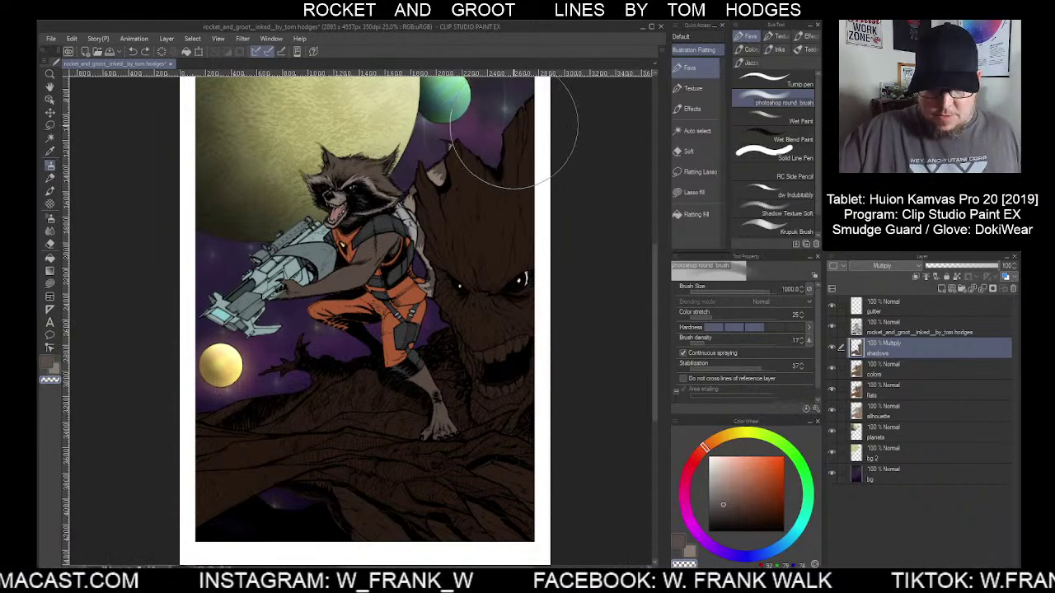
{"action": "mouse_move", "coordinate": [522, 119]}
{"action": "left_mouse_down"}
{"action": "mouse_move", "coordinate": [527, 285]}
{"action": "mouse_move", "coordinate": [506, 212]}
{"action": "mouse_move", "coordinate": [542, 259]}
{"action": "mouse_move", "coordinate": [539, 360]}
{"action": "left_mouse_up"}
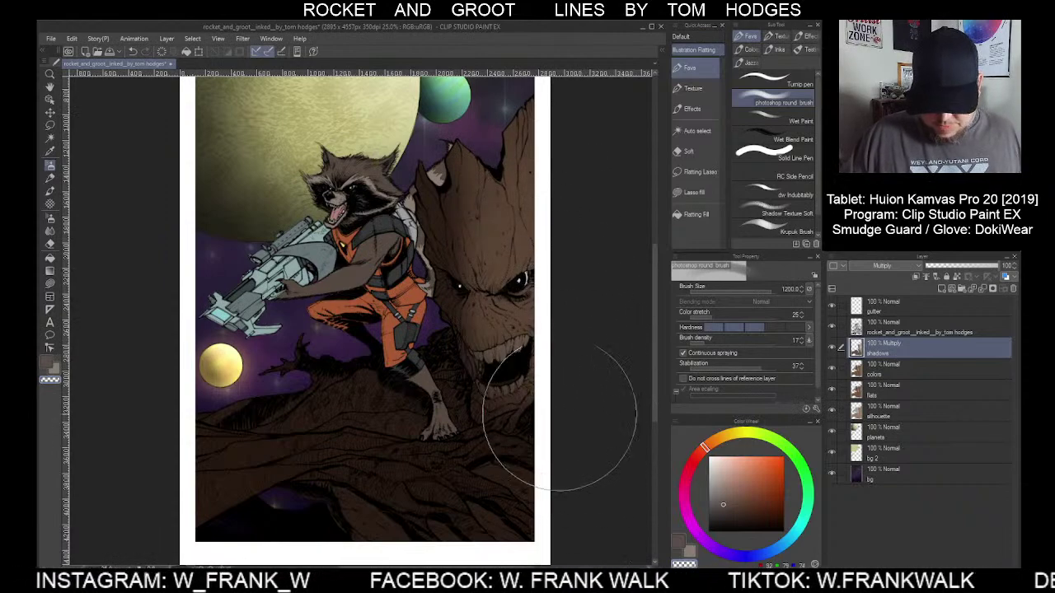
Reduce the transparent brush to size 300 and lighten the shadow around Groot's chin, jaw, brow and side of the head
{"action": "key", "text": "bracketleft"}
{"action": "key", "text": "bracketleft"}
{"action": "key", "text": "bracketleft"}
{"action": "key", "text": "bracketleft"}
{"action": "key", "text": "bracketleft"}
{"action": "key", "text": "bracketleft"}
{"action": "key", "text": "bracketleft"}
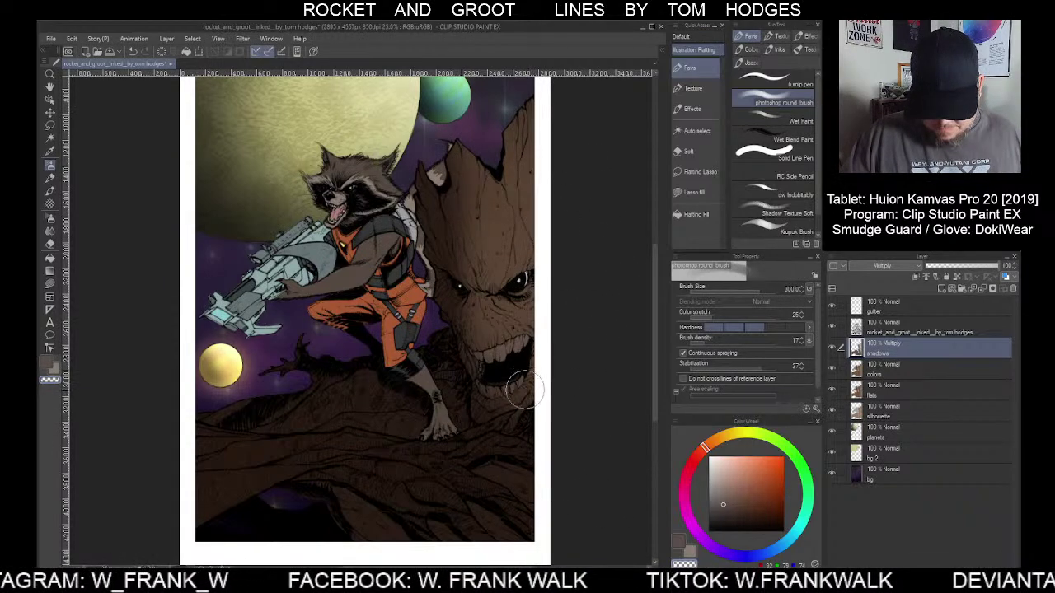
{"action": "left_click_drag", "start_coordinate": [524, 388], "coordinate": [505, 410]}
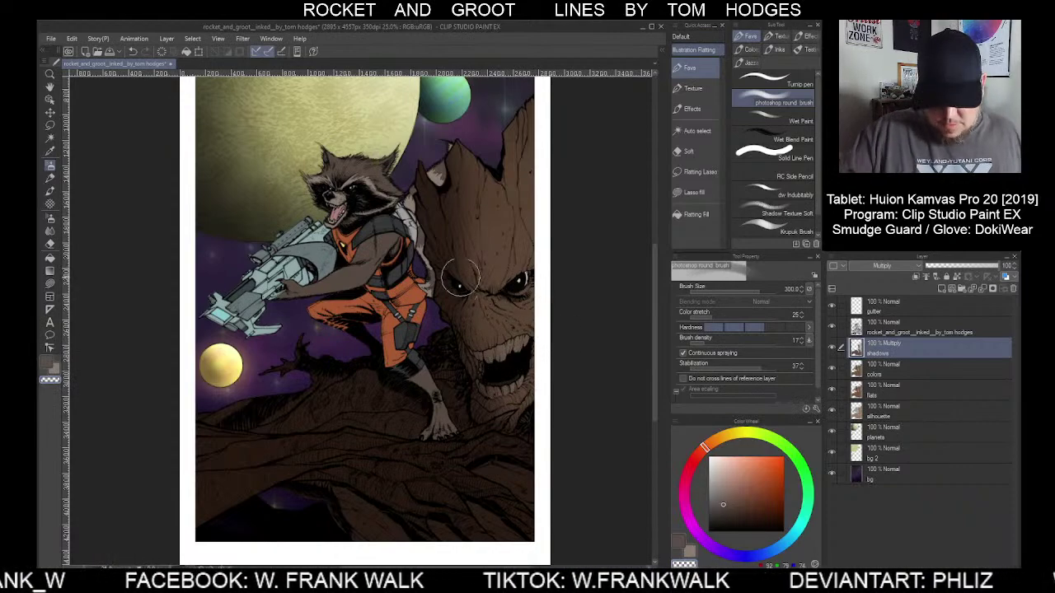
{"action": "left_click_drag", "start_coordinate": [464, 278], "coordinate": [441, 219]}
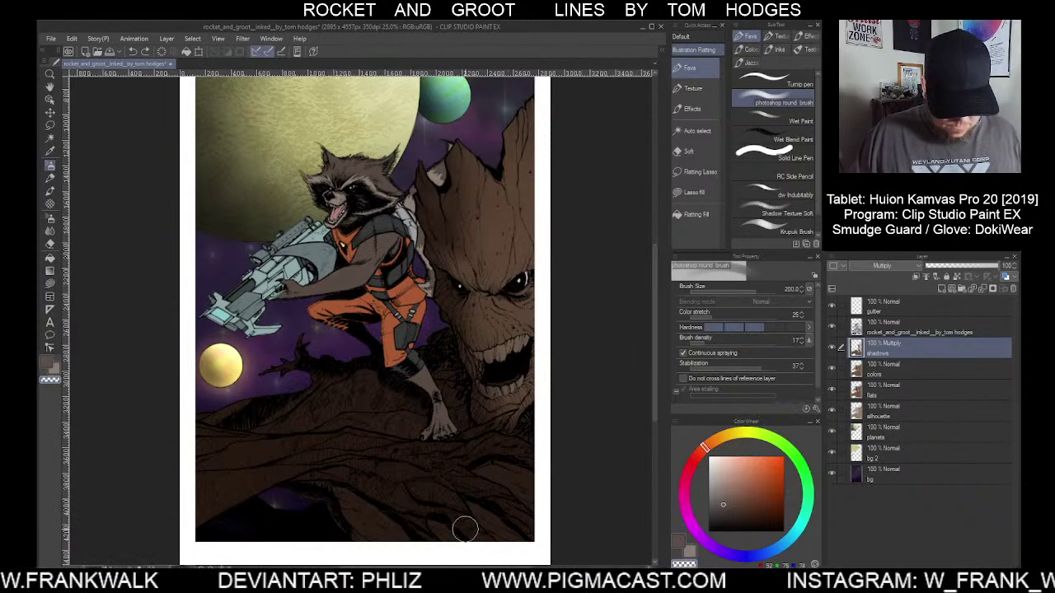
Auto-select Groot's body from the colors layer and lighten its shadow on the shadows layer with the photoshop round brush at size 600
{"action": "left_click", "coordinate": [875, 376]}
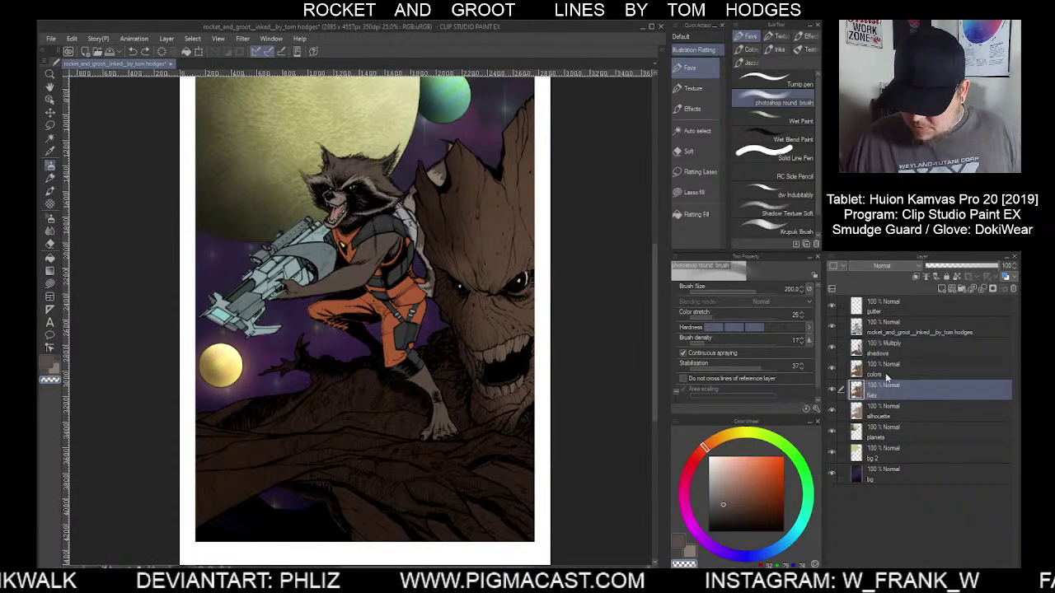
{"action": "left_click", "coordinate": [701, 132]}
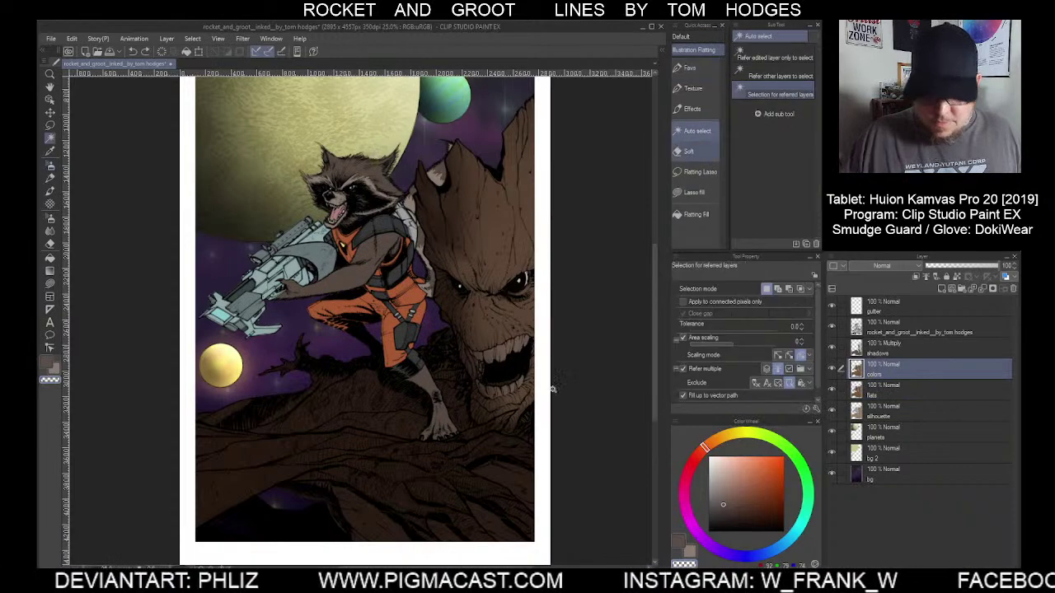
{"action": "left_click", "coordinate": [519, 388]}
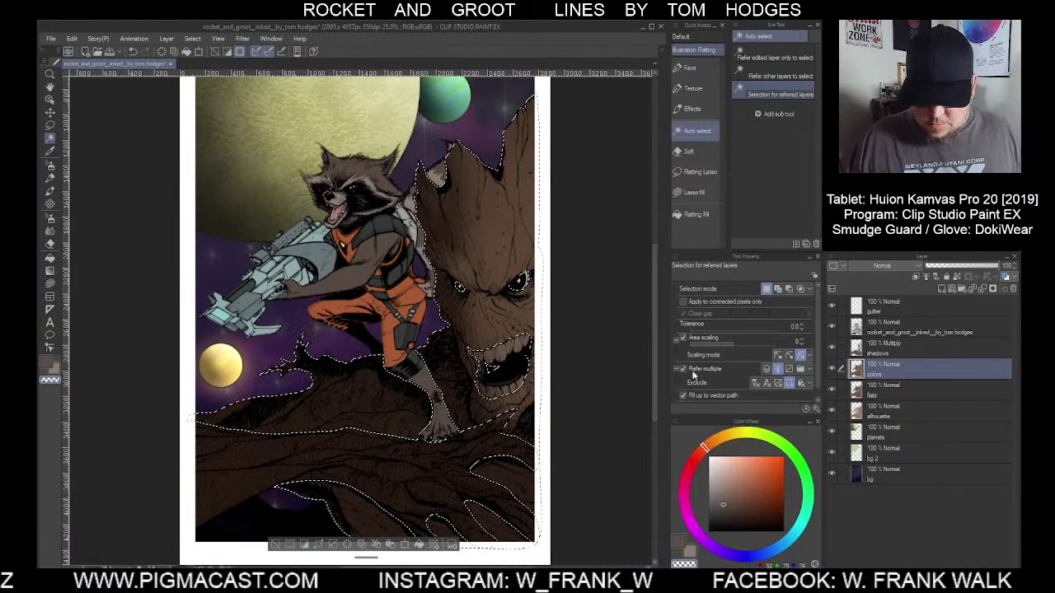
{"action": "left_click", "coordinate": [689, 67]}
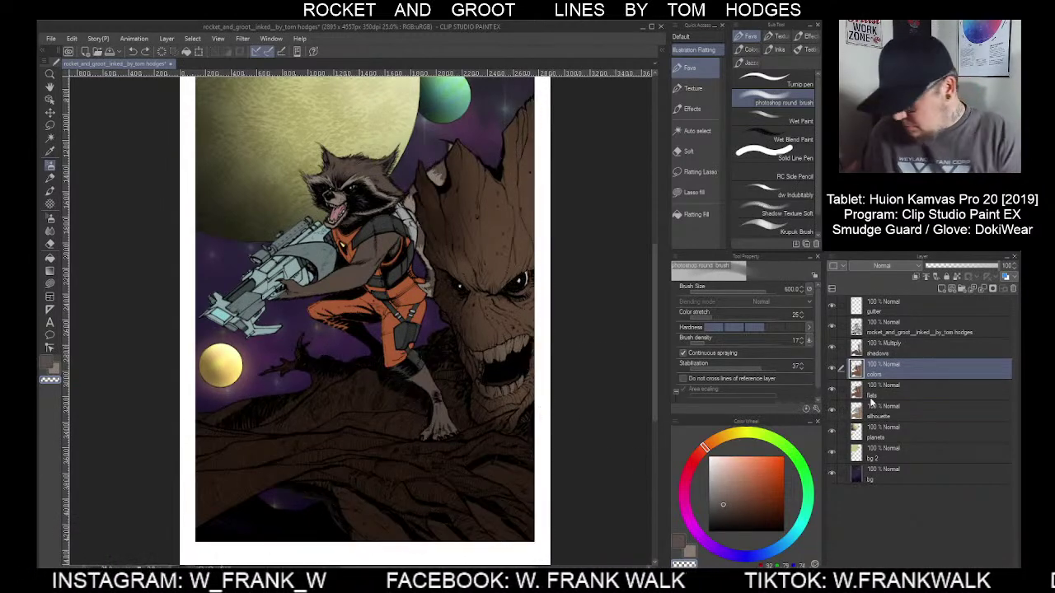
{"action": "key", "text": "alt+]"}
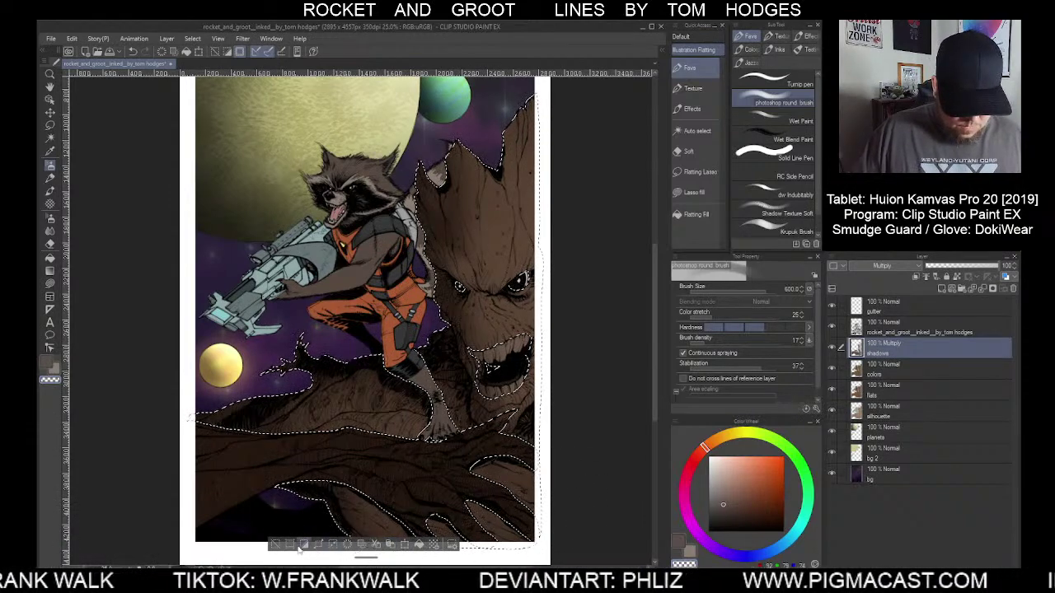
Auto-select Groot's foreground arm from the colors layer and lighten its shadow on the shadows layer with the round brush enlarged to 800
{"action": "left_click", "coordinate": [872, 370]}
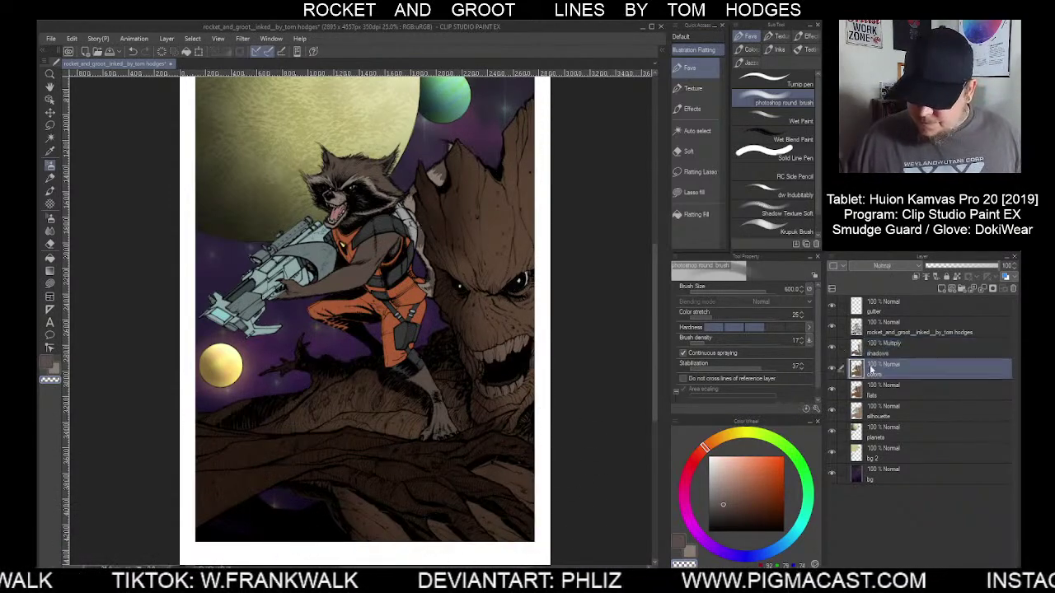
{"action": "left_click", "coordinate": [697, 130]}
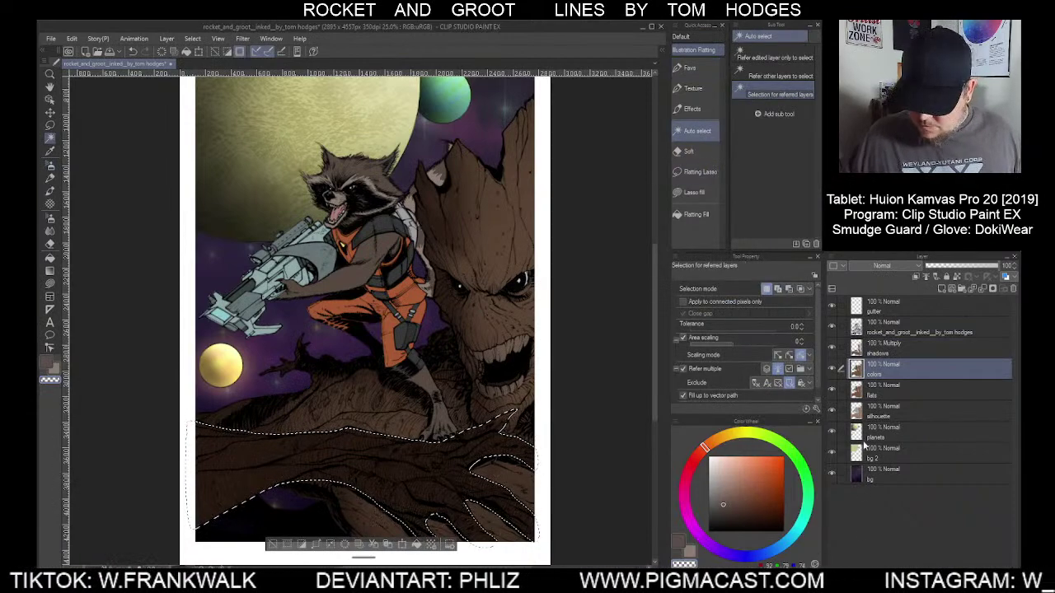
{"action": "left_click", "coordinate": [877, 350]}
{"action": "key", "text": "b"}
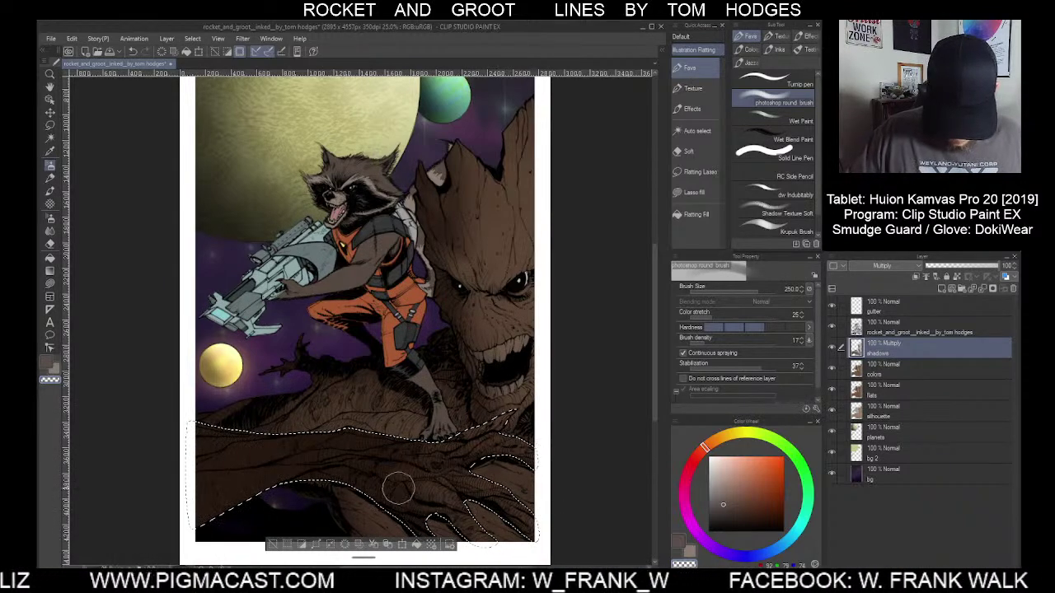
{"action": "key", "text": "bracketright"}
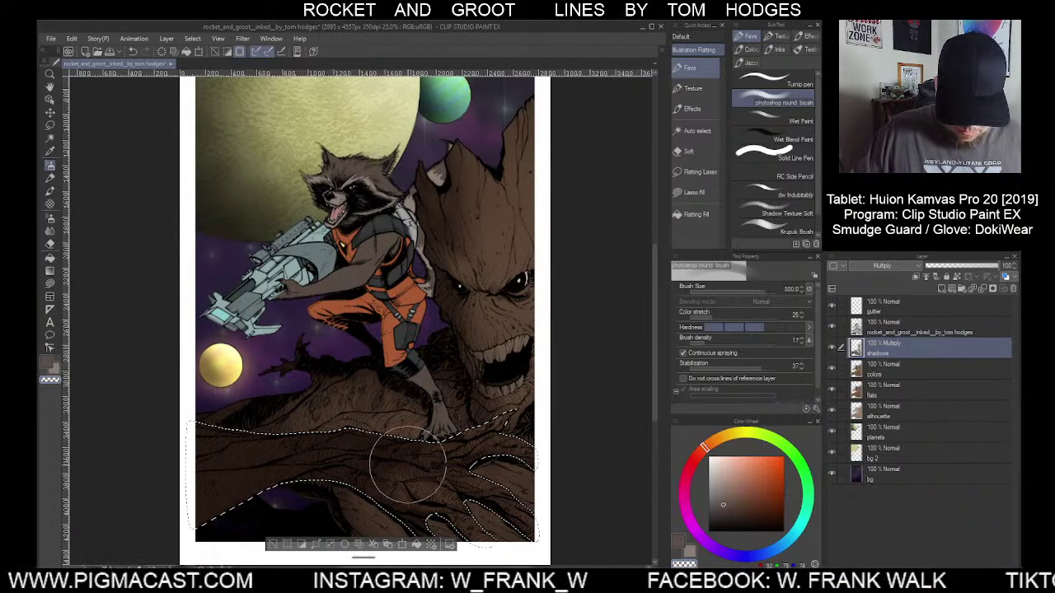
{"action": "key", "text": "bracketright"}
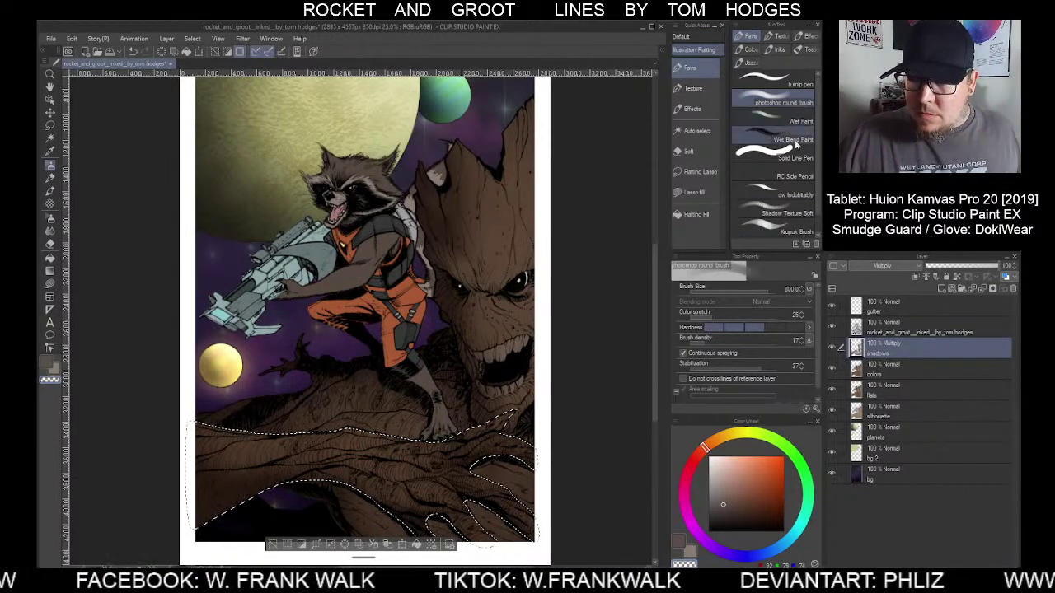
Look through the Jazza brush set and choose the ROCKS brush for texturing the shadow
{"action": "left_click", "coordinate": [751, 62]}
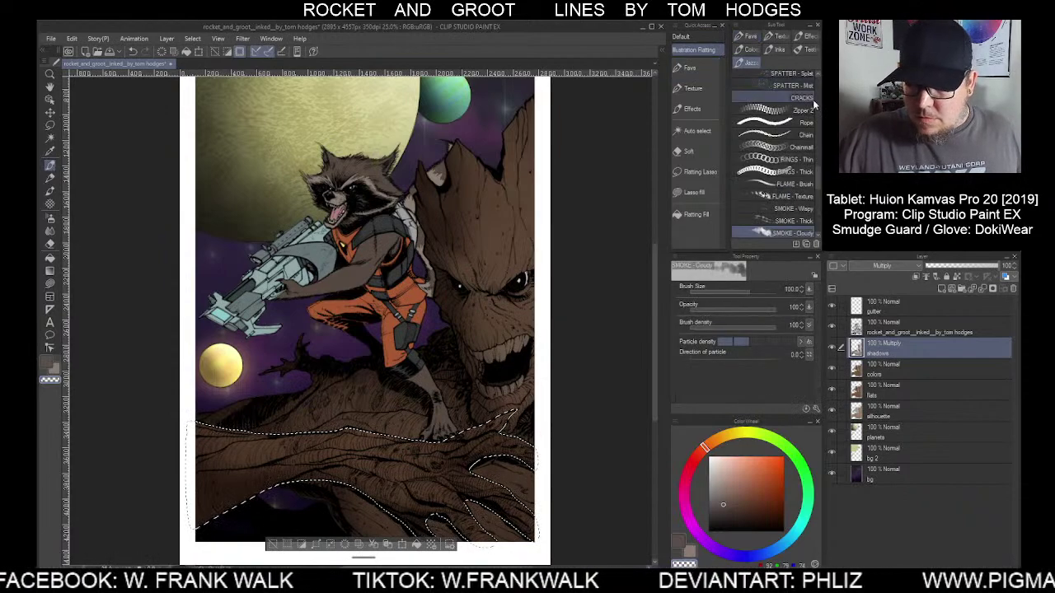
{"action": "scroll", "coordinate": [815, 182], "scroll_direction": "down", "scroll_amount": 4}
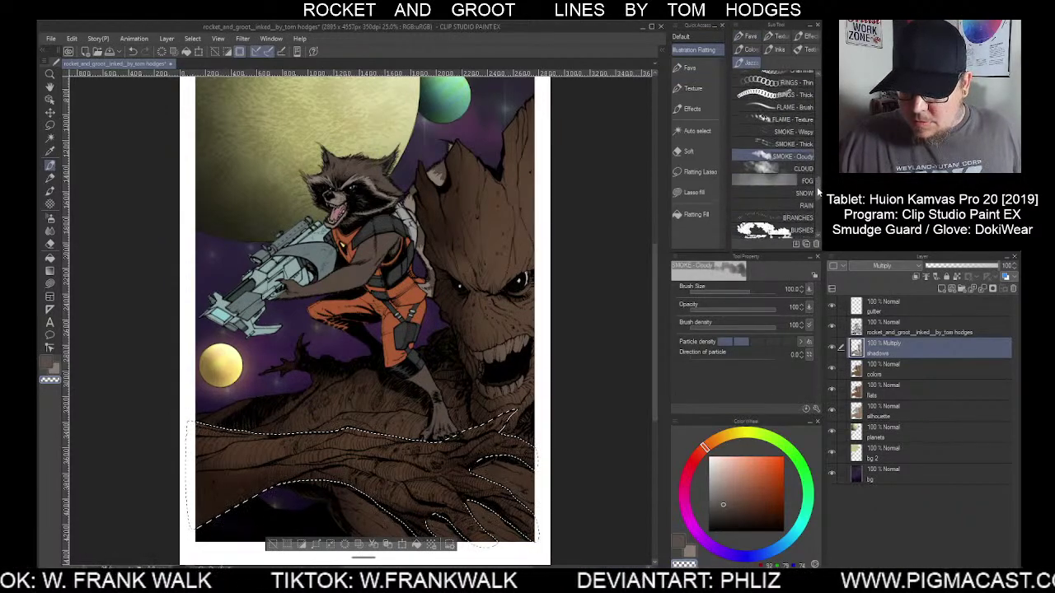
{"action": "scroll", "coordinate": [816, 190], "scroll_direction": "down", "scroll_amount": 2}
{"action": "scroll", "coordinate": [815, 194], "scroll_direction": "down", "scroll_amount": 2}
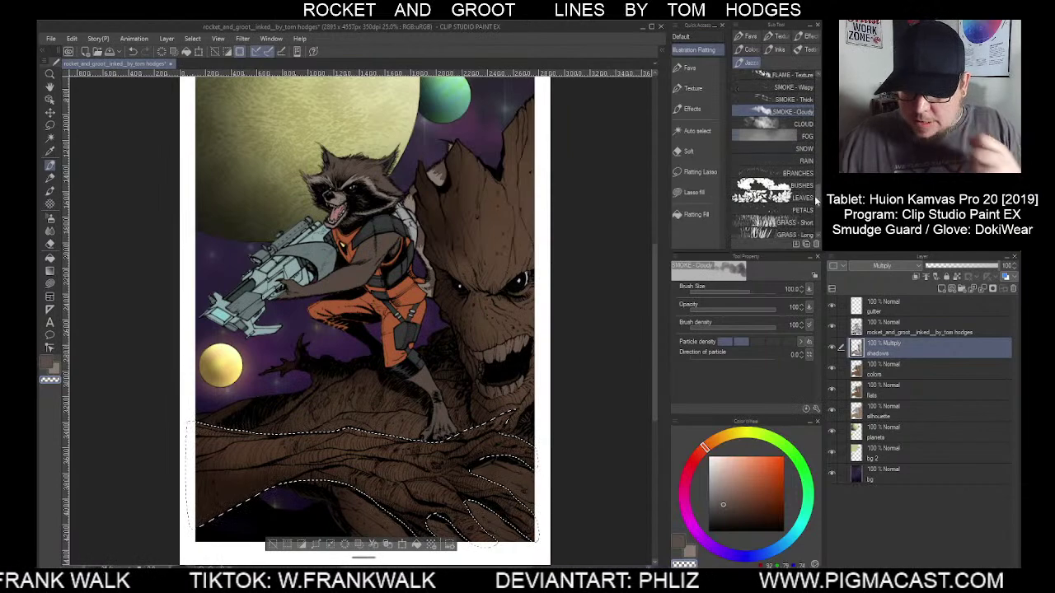
{"action": "scroll", "coordinate": [816, 198], "scroll_direction": "down", "scroll_amount": 3}
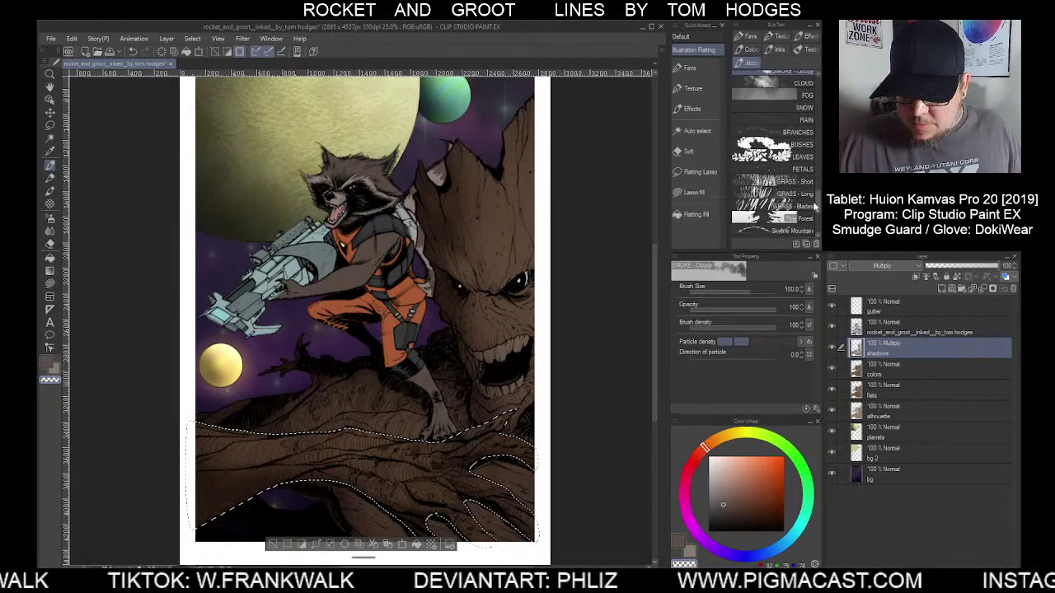
{"action": "scroll", "coordinate": [814, 211], "scroll_direction": "down", "scroll_amount": 2}
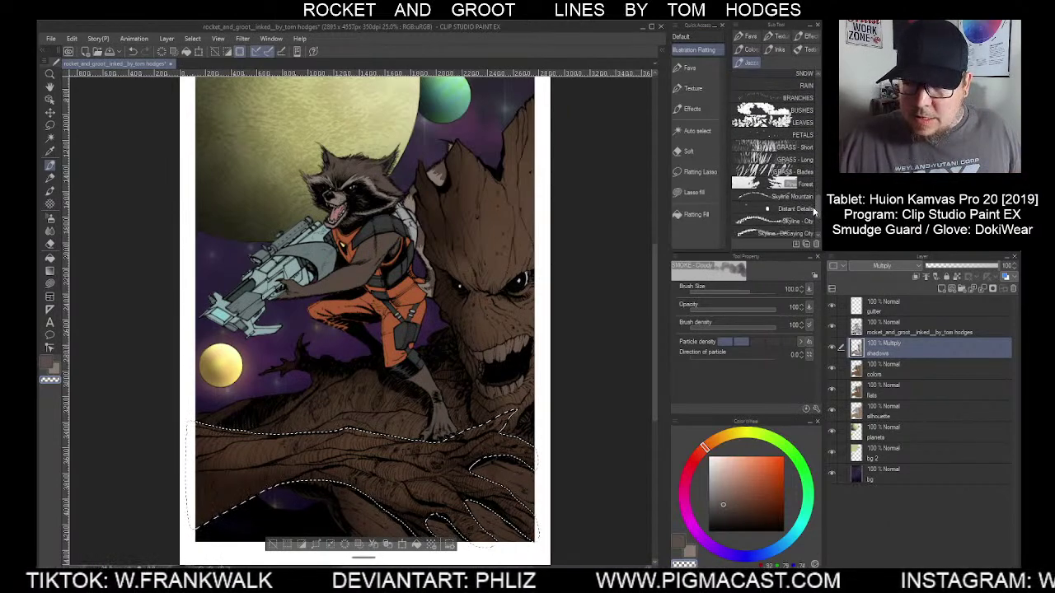
{"action": "scroll", "coordinate": [814, 212], "scroll_direction": "down", "scroll_amount": 4}
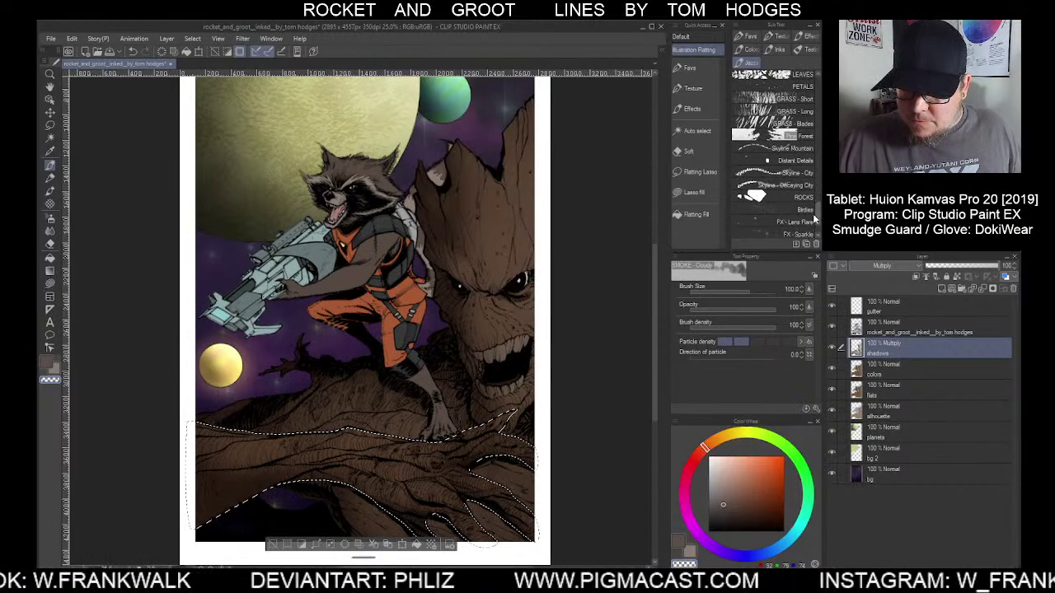
{"action": "scroll", "coordinate": [815, 216], "scroll_direction": "down", "scroll_amount": 3}
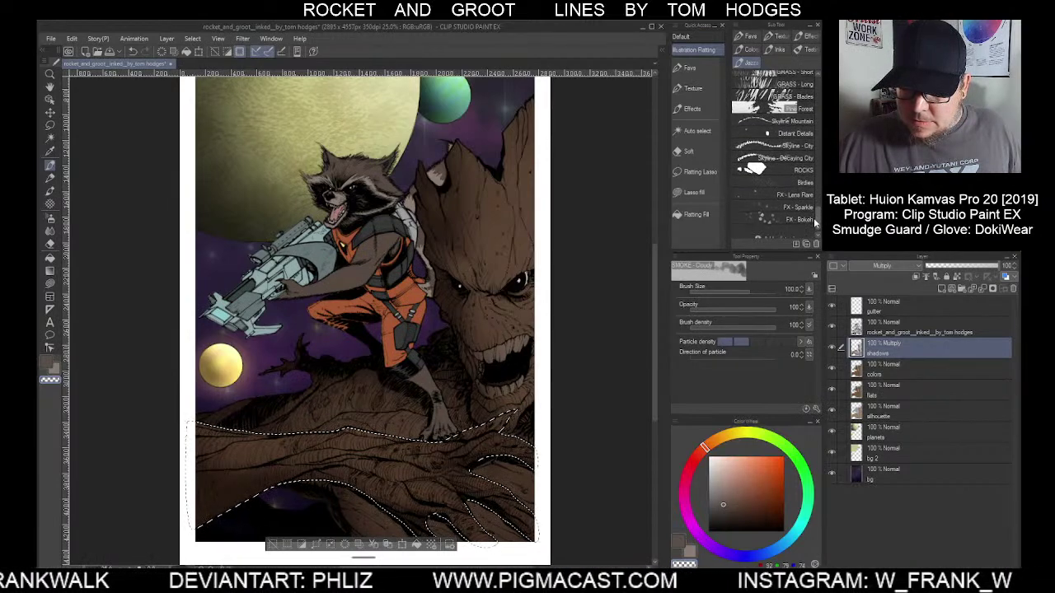
{"action": "scroll", "coordinate": [814, 216], "scroll_direction": "down", "scroll_amount": 1}
{"action": "left_click", "coordinate": [776, 165]}
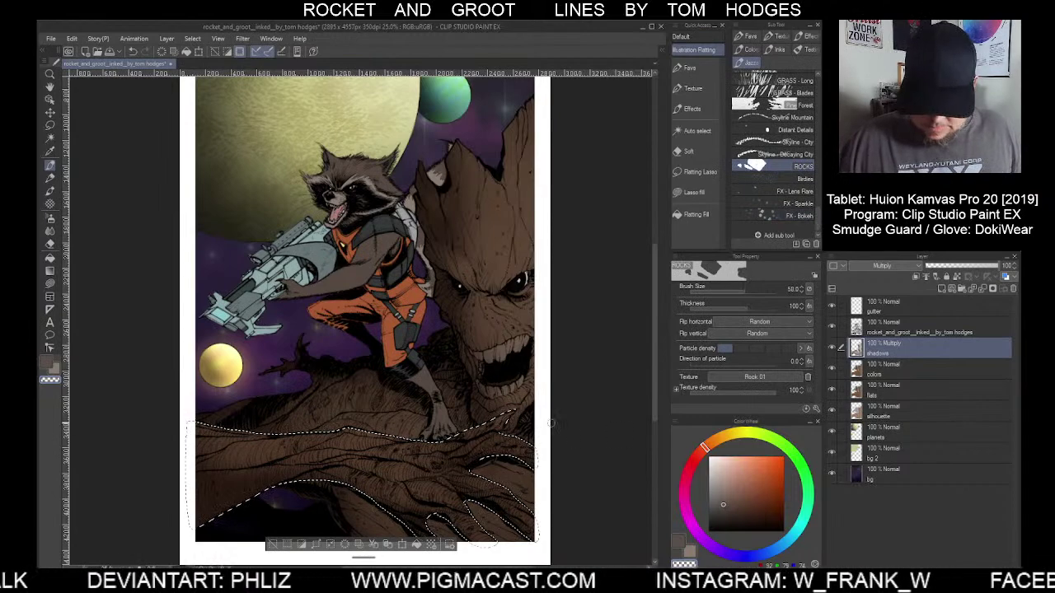
Try the ROCKS brush enlarged to size 300 on Groot's shadows
{"action": "key", "text": "bracketright"}
{"action": "key", "text": "bracketright"}
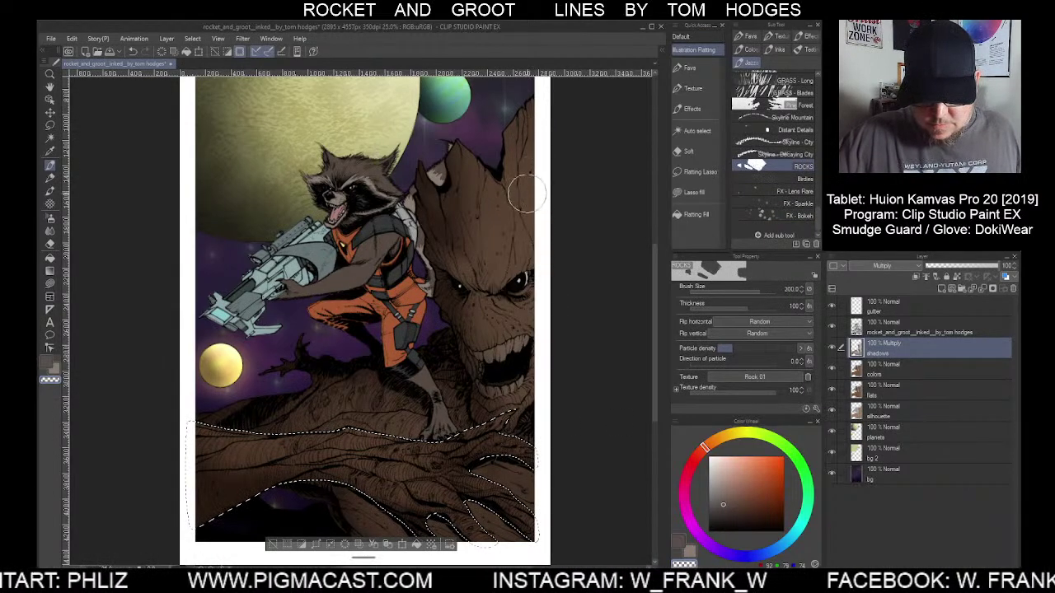
{"action": "key", "text": "bracketright"}
{"action": "key", "text": "bracketright"}
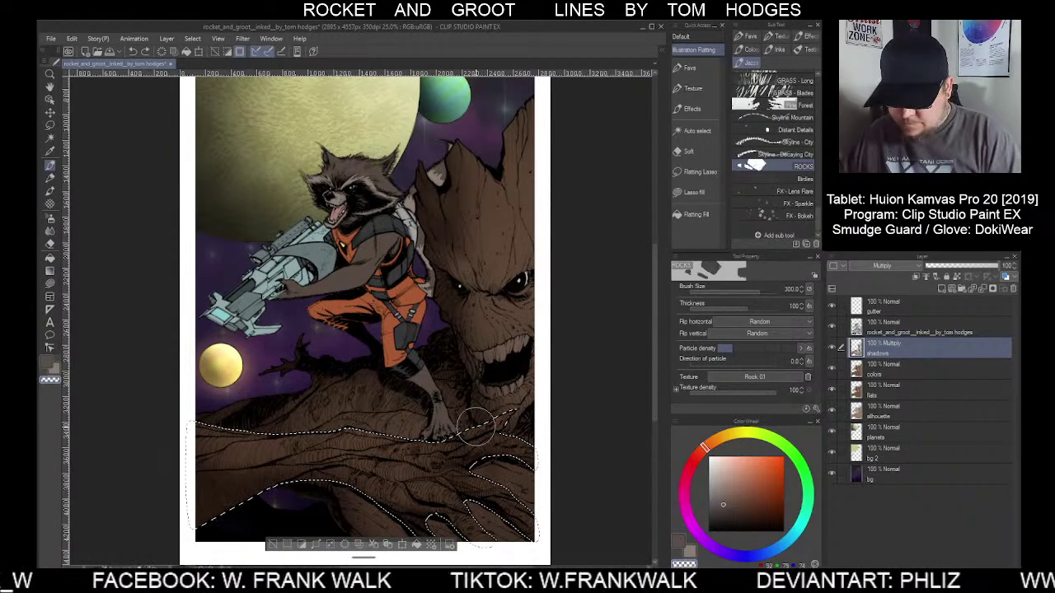
Switch to the Colorpedia - Textured Build Up brush and reduce its size to 400
{"action": "left_click_drag", "start_coordinate": [815, 208], "coordinate": [815, 78]}
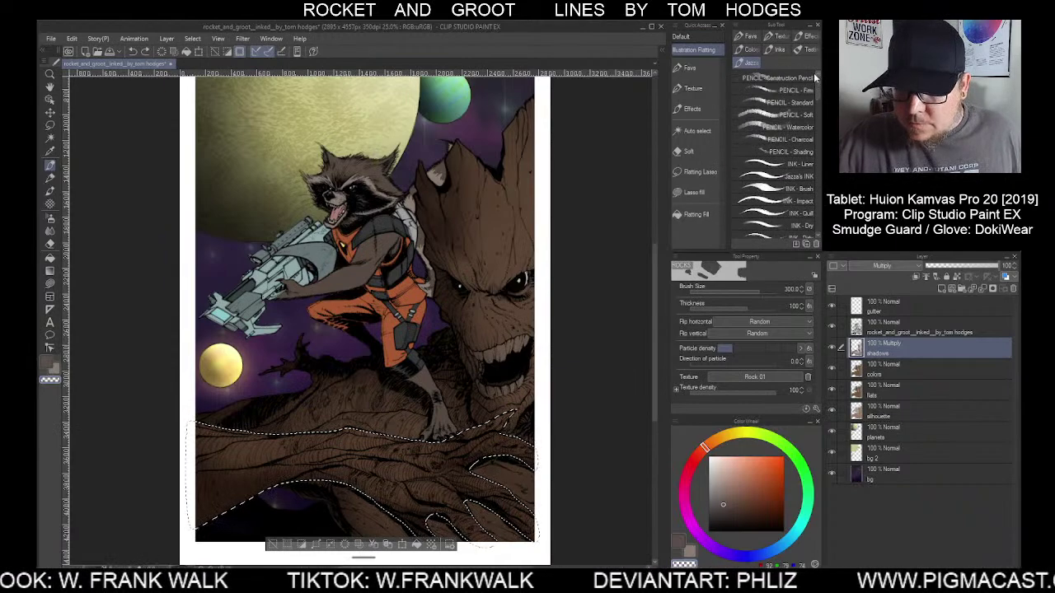
{"action": "left_click", "coordinate": [747, 50]}
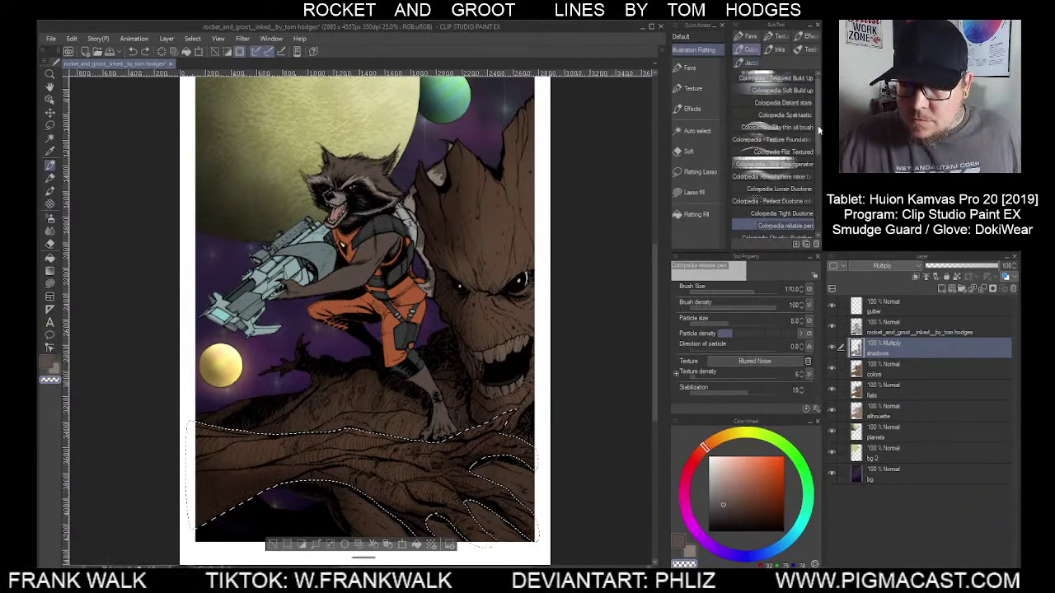
{"action": "mouse_move", "coordinate": [816, 136]}
{"action": "left_mouse_down"}
{"action": "mouse_move", "coordinate": [815, 150]}
{"action": "mouse_move", "coordinate": [816, 105]}
{"action": "left_mouse_up"}
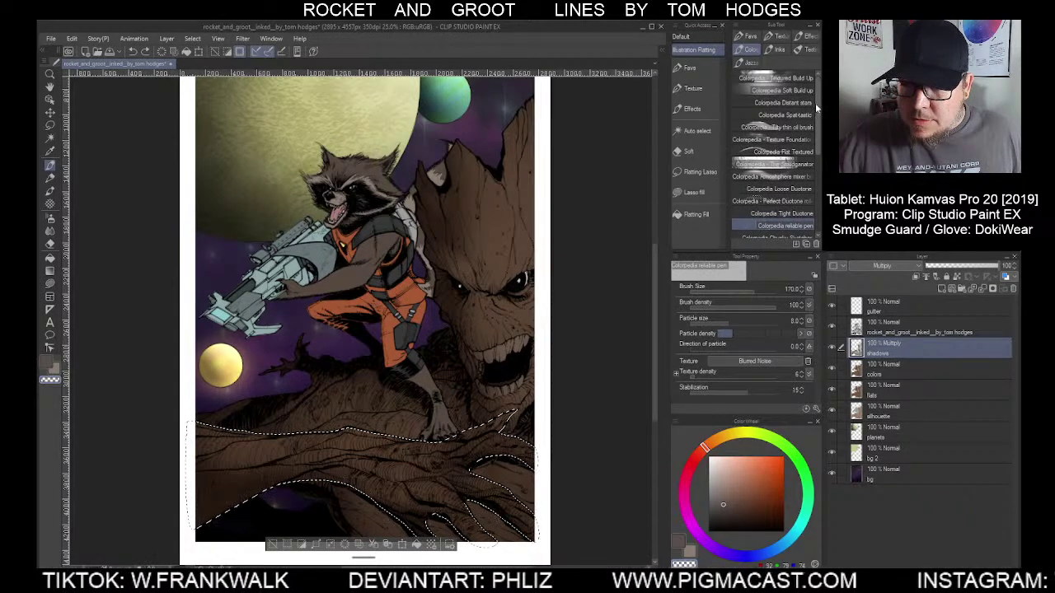
{"action": "left_click", "coordinate": [775, 77]}
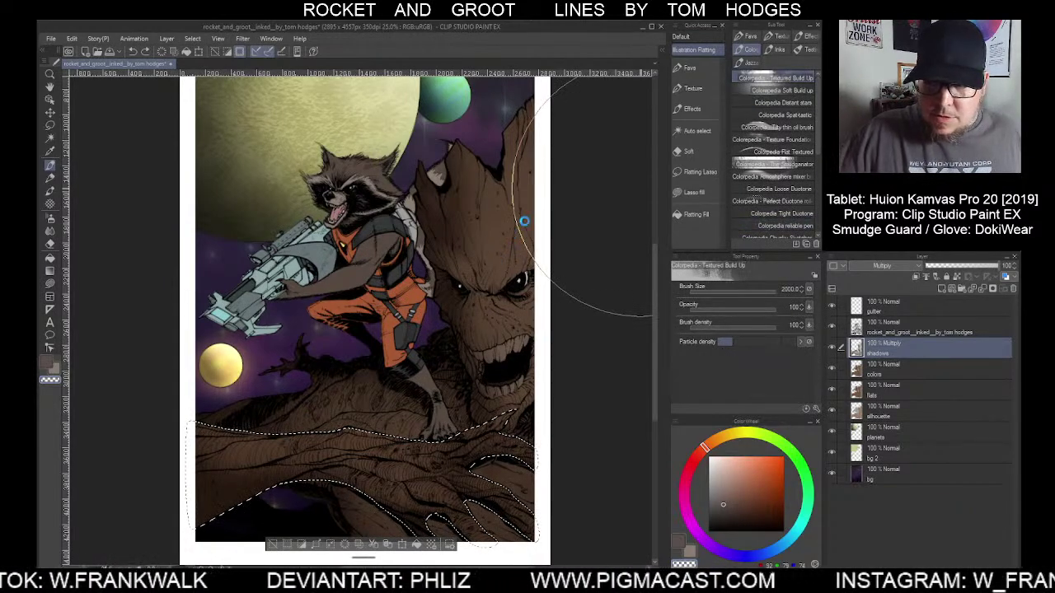
{"action": "key", "text": "bracketleft"}
{"action": "key", "text": "bracketleft"}
{"action": "key", "text": "bracketleft"}
{"action": "key", "text": "bracketleft"}
{"action": "key", "text": "bracketleft"}
{"action": "key", "text": "bracketleft"}
{"action": "key", "text": "bracketleft"}
{"action": "key", "text": "bracketleft"}
{"action": "key", "text": "bracketleft"}
{"action": "key", "text": "bracketleft"}
{"action": "key", "text": "bracketleft"}
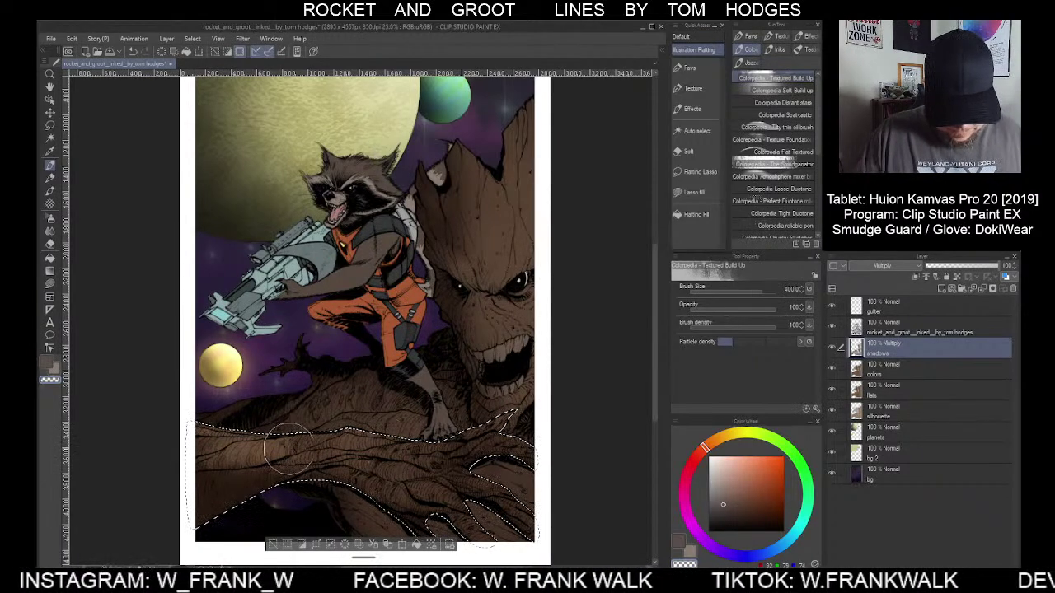
Carve textured light along Groot's foreground arm with the transparent Textured Build Up brush at sizes 120 to 400, and clear the selection
{"action": "key", "text": "bracketleft"}
{"action": "key", "text": "bracketleft"}
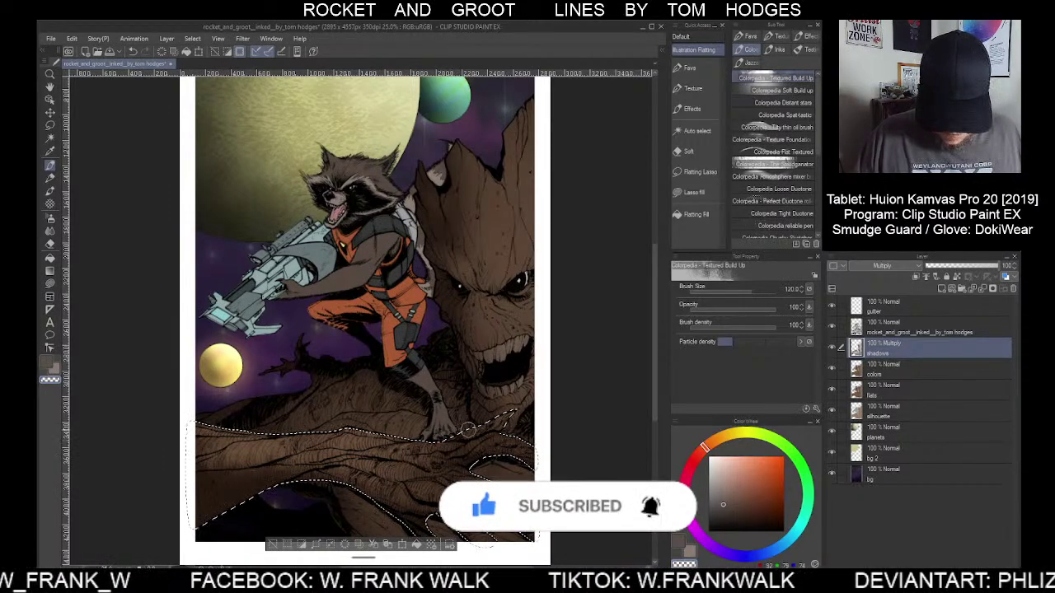
{"action": "key", "text": "bracketright"}
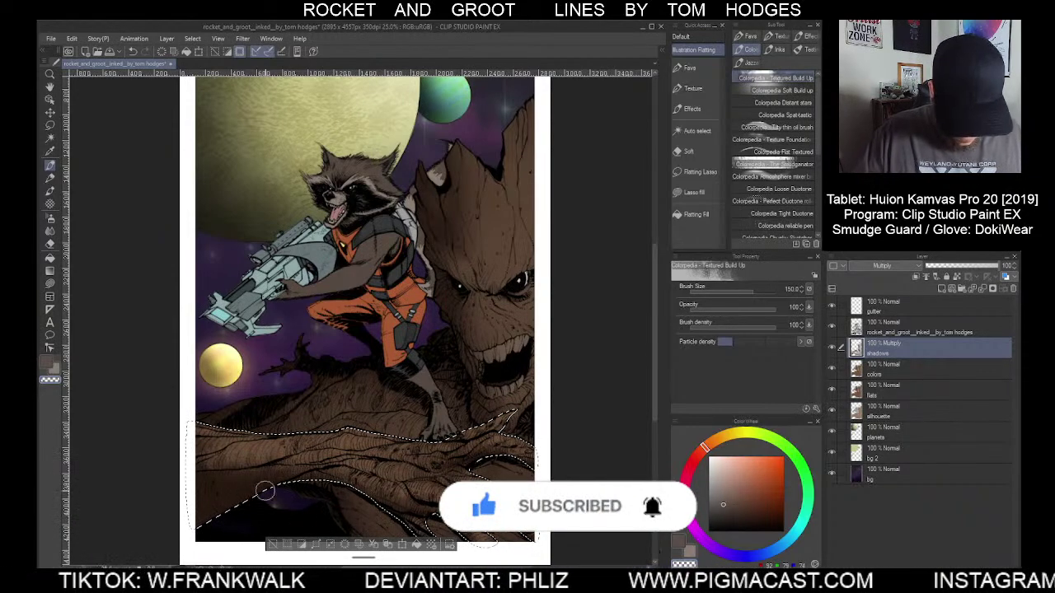
{"action": "key", "text": "bracketright"}
{"action": "key", "text": "bracketright"}
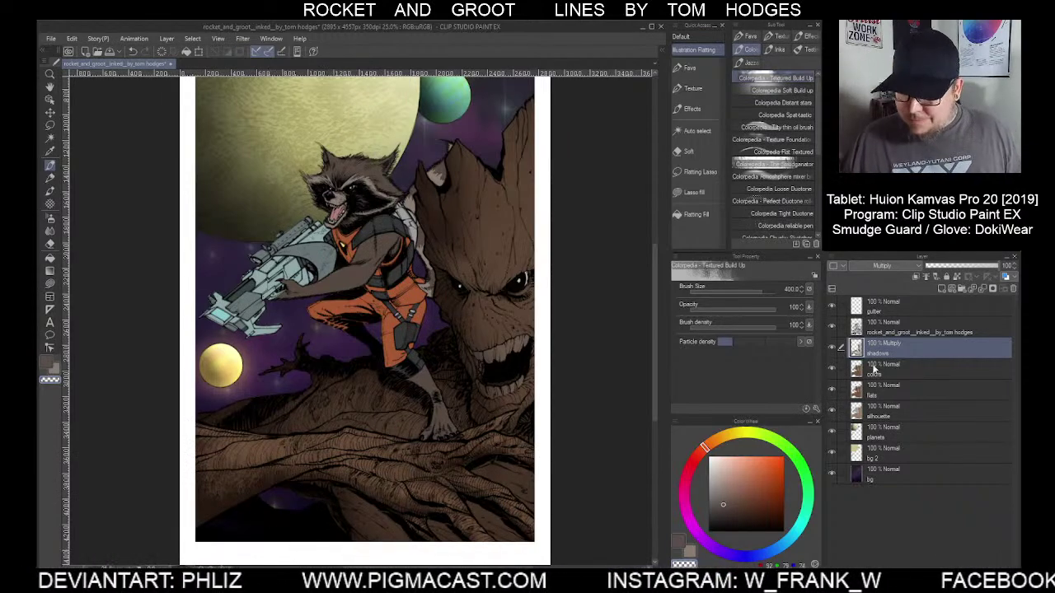
Auto-select Groot's head and body from the colors layer
{"action": "left_click", "coordinate": [885, 374]}
{"action": "left_click", "coordinate": [696, 130]}
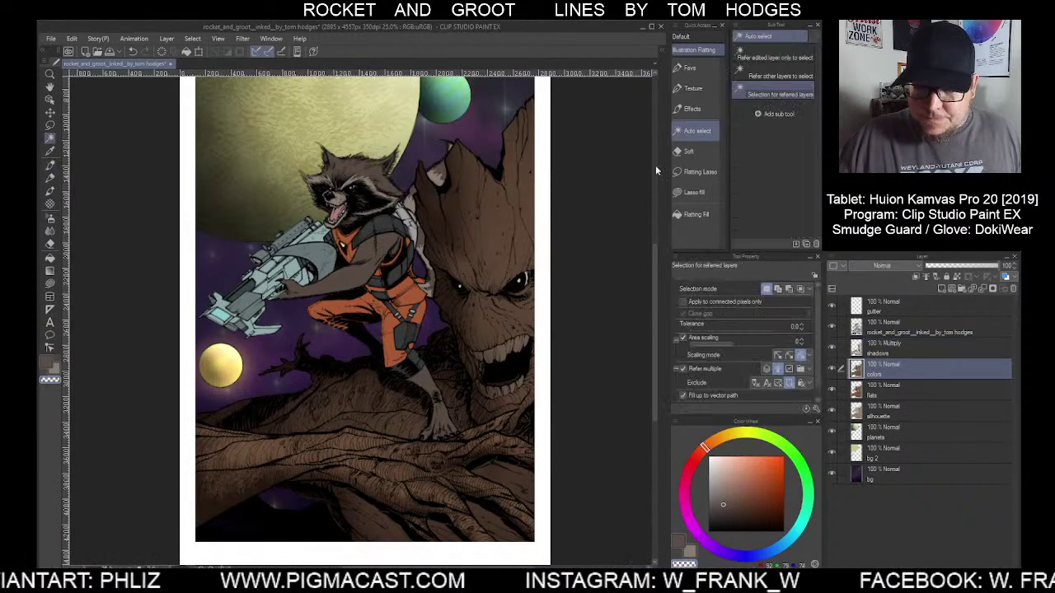
{"action": "left_click", "coordinate": [525, 376]}
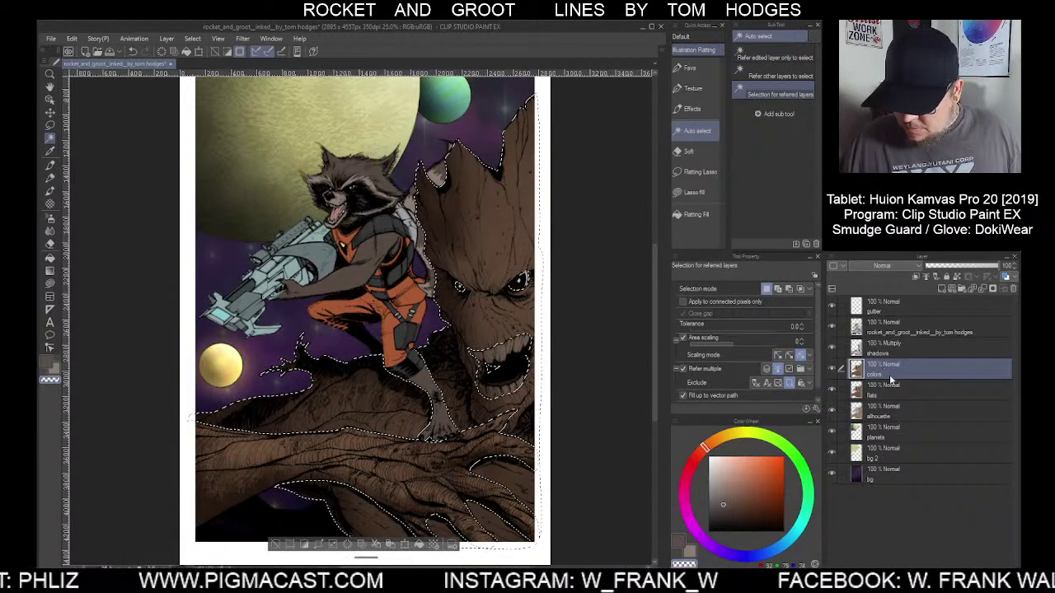
Make the shadows layer active and switch to the Colorpedia - Textured Build Up brush
{"action": "left_click", "coordinate": [888, 351]}
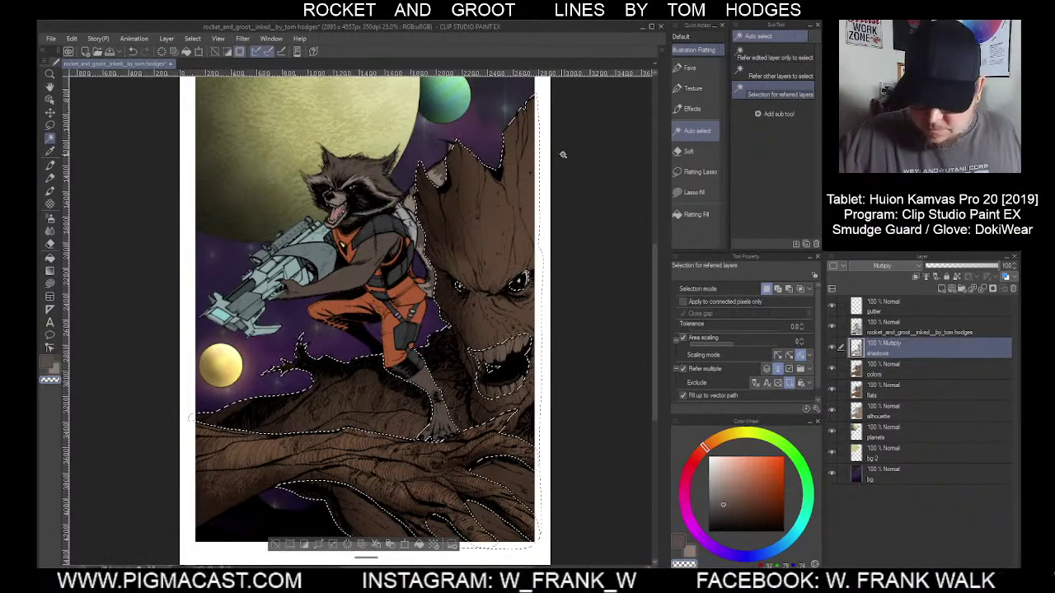
{"action": "left_click", "coordinate": [693, 88]}
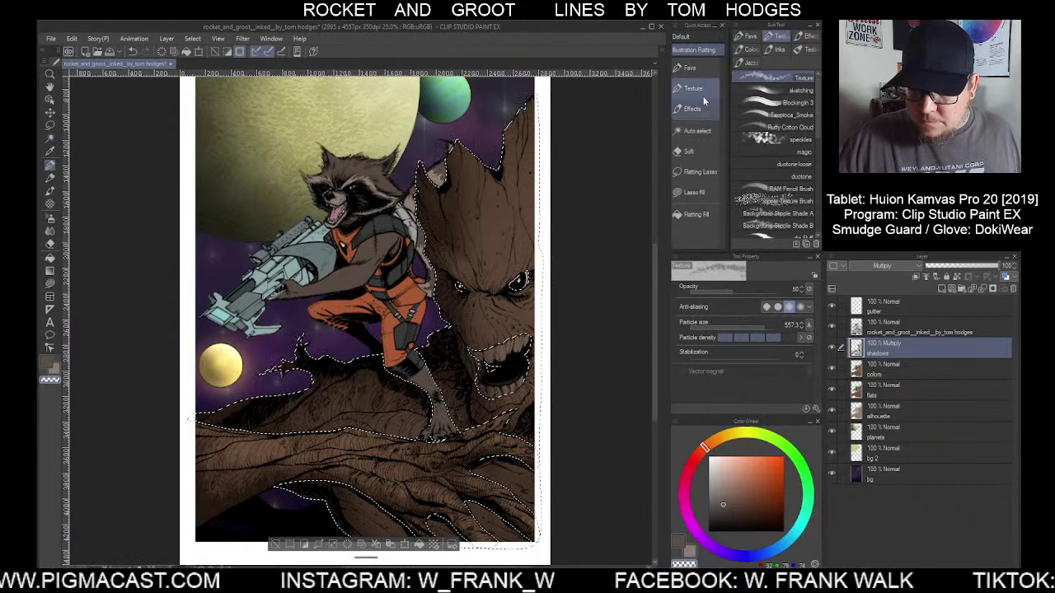
{"action": "left_click", "coordinate": [749, 51]}
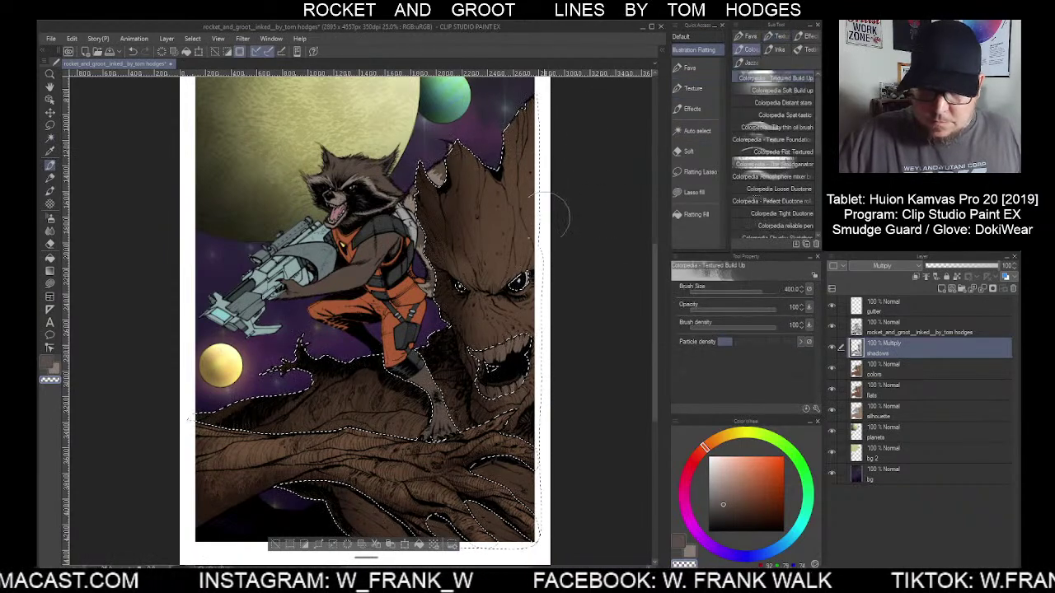
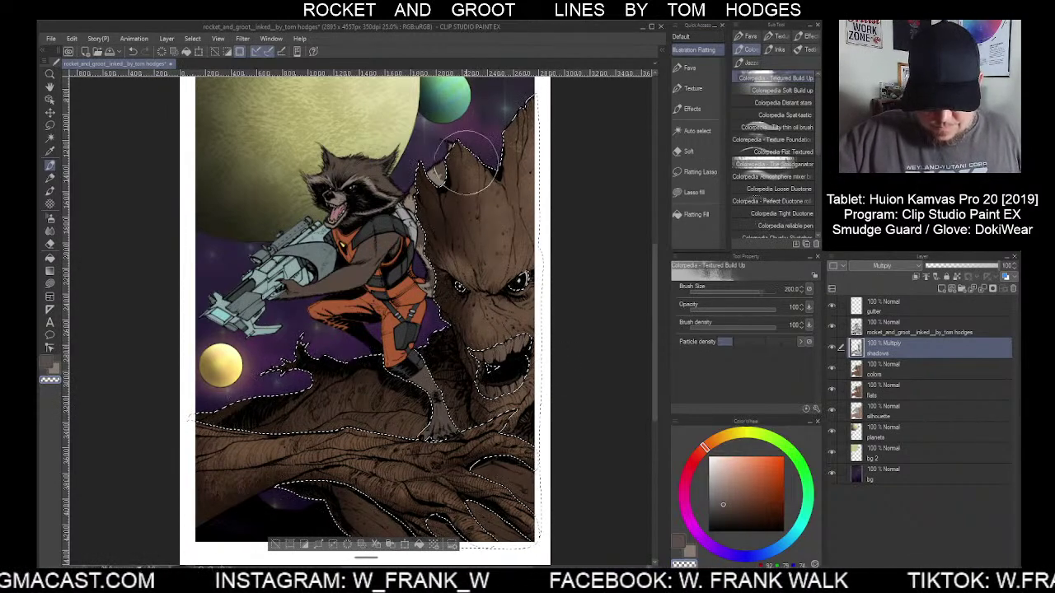
Carve textured light around the spikes on Groot's head on the shadows layer, reducing the transparent brush to sizes between 300 and 170
{"action": "key", "text": "bracketleft"}
{"action": "key", "text": "bracketleft"}
{"action": "key", "text": "bracketleft"}
{"action": "key", "text": "bracketleft"}
{"action": "key", "text": "bracketleft"}
{"action": "key", "text": "bracketleft"}
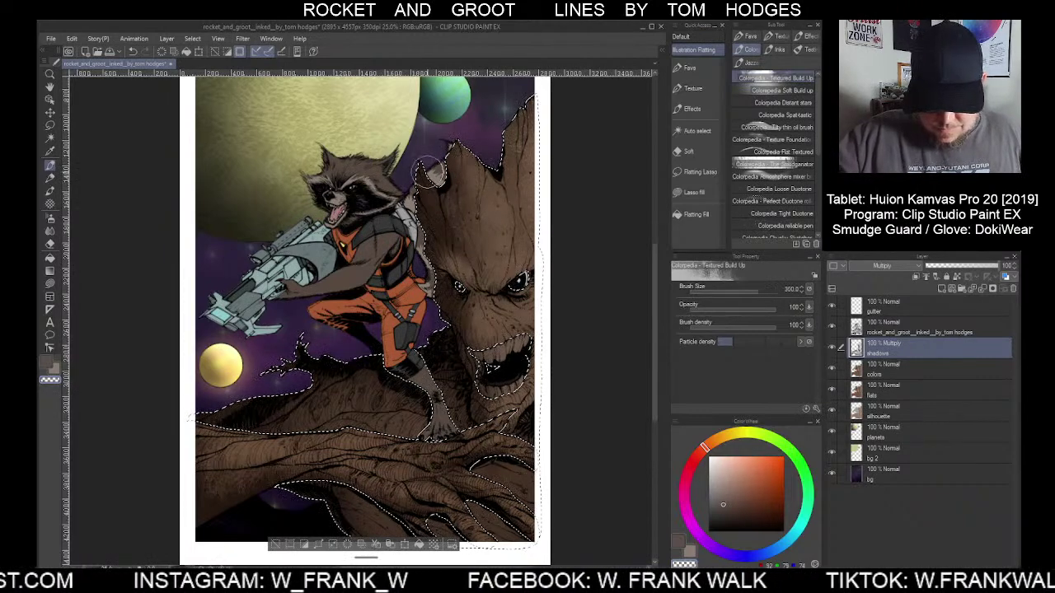
{"action": "key", "text": "bracketleft"}
{"action": "key", "text": "bracketleft"}
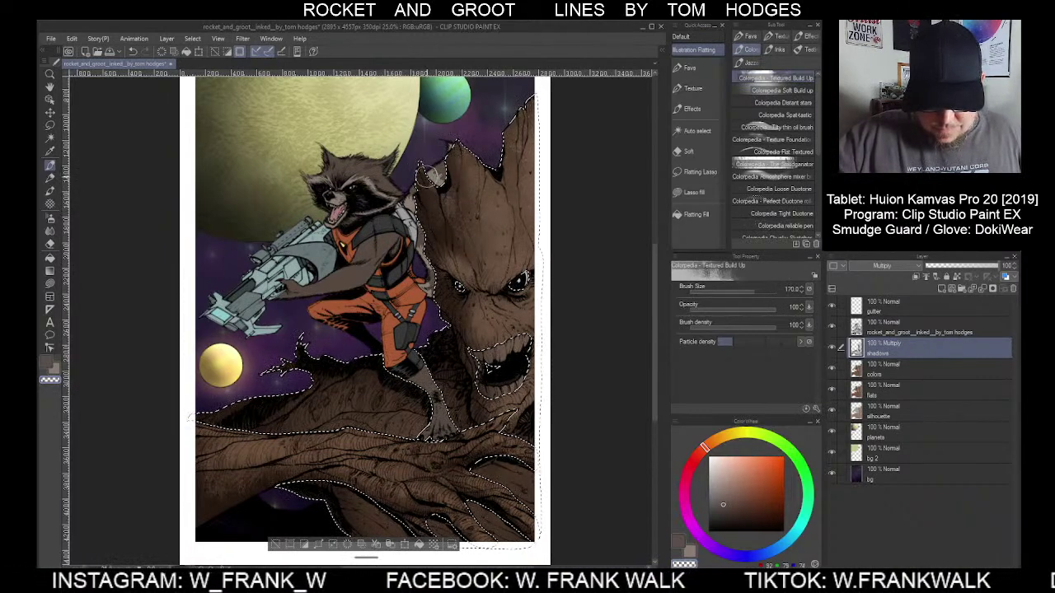
{"action": "key", "text": "bracketright"}
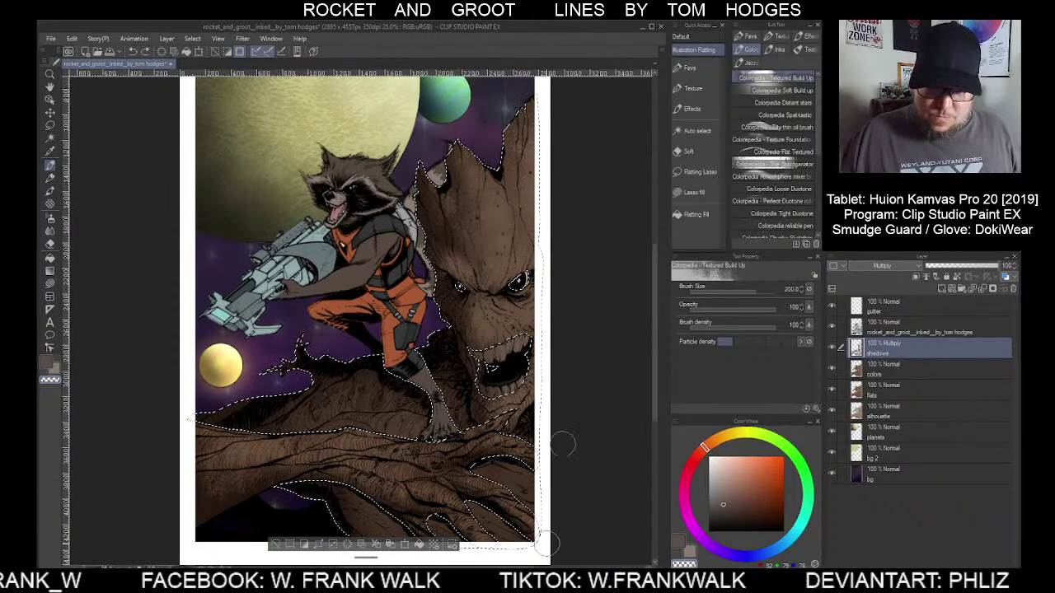
Reduce the brush size to 70 and carve fine textured light into Groot's lower body near the artwork's right edge
{"action": "key", "text": "bracketleft"}
{"action": "key", "text": "bracketleft"}
{"action": "key", "text": "bracketleft"}
{"action": "key", "text": "bracketleft"}
{"action": "key", "text": "bracketleft"}
{"action": "key", "text": "bracketleft"}
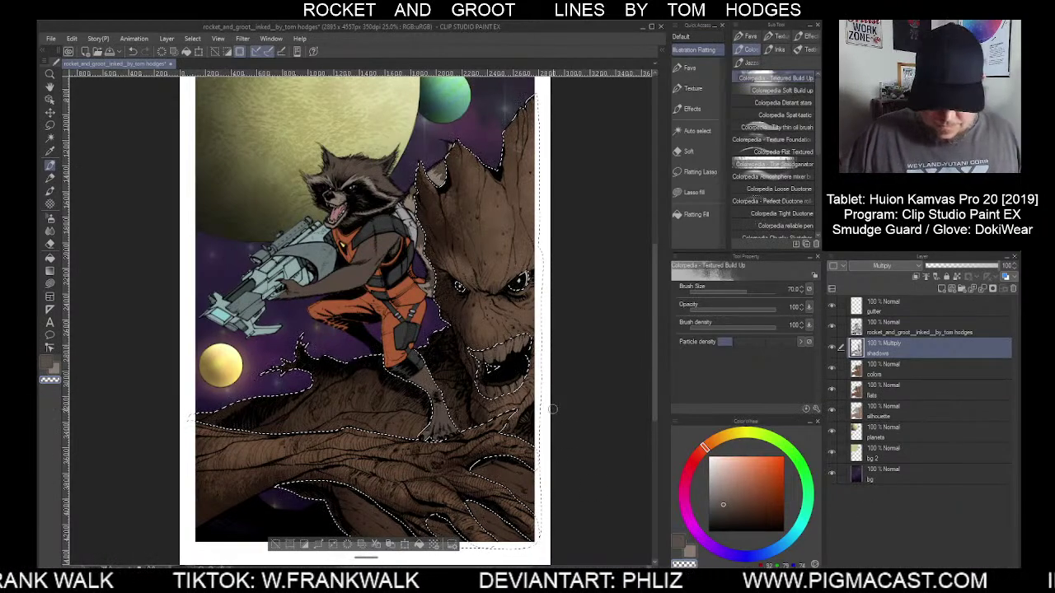
Enlarge the Textured Build Up brush in stages to size 600 and carve broader light into Groot's shadows
{"action": "key", "text": "bracketright"}
{"action": "key", "text": "bracketright"}
{"action": "key", "text": "bracketright"}
{"action": "key", "text": "bracketright"}
{"action": "key", "text": "bracketright"}
{"action": "key", "text": "bracketright"}
{"action": "key", "text": "bracketright"}
{"action": "key", "text": "bracketright"}
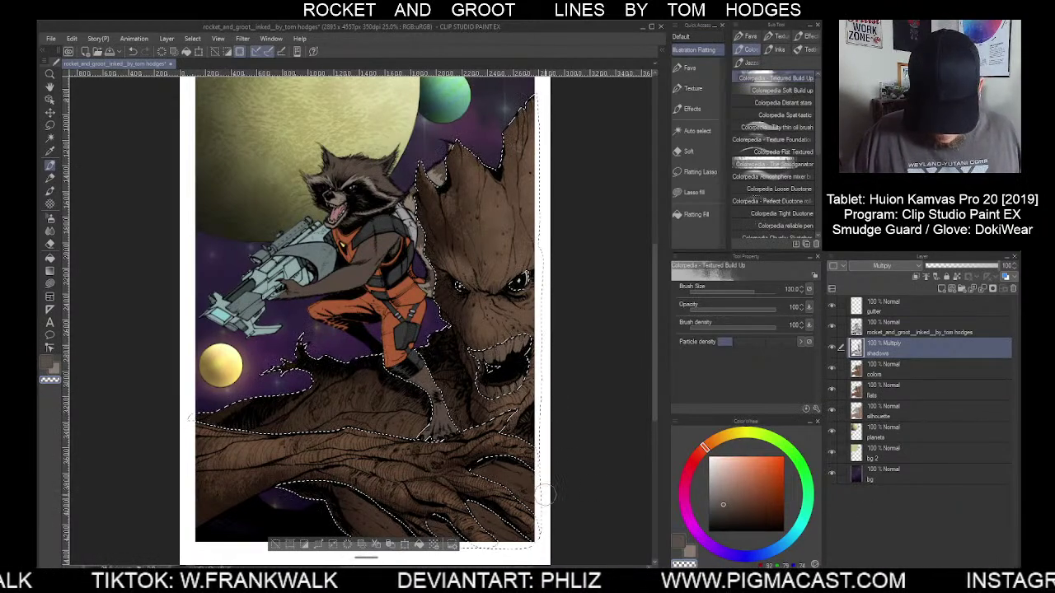
{"action": "key", "text": "bracketright"}
{"action": "key", "text": "bracketright"}
{"action": "key", "text": "bracketright"}
{"action": "key", "text": "bracketright"}
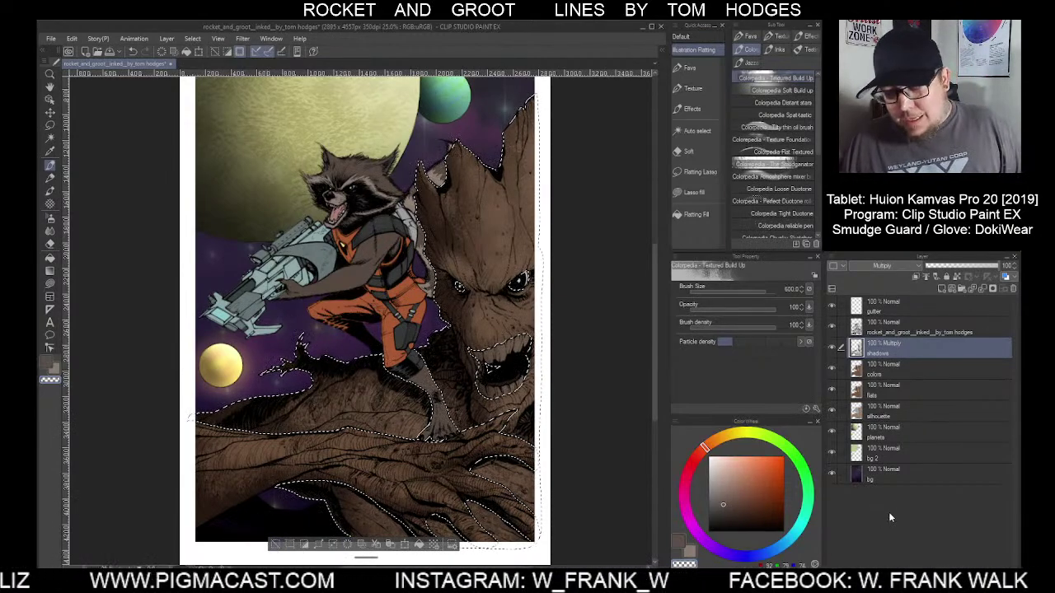
Make the colors layer active
{"action": "left_click", "coordinate": [895, 370]}
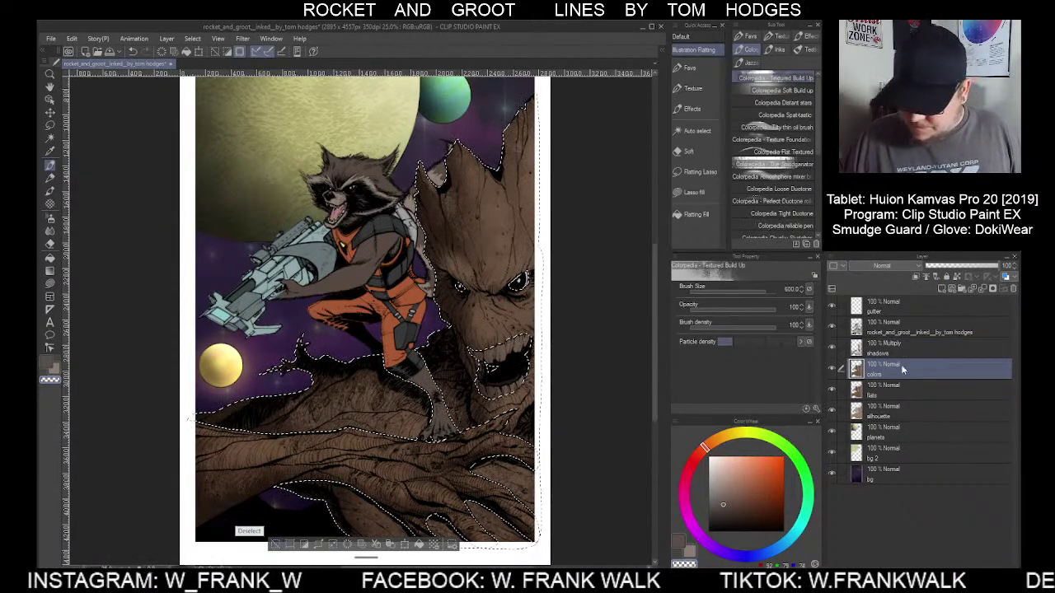
Add a new layer above the colors layer and paint dark green texture over Groot's head and shoulder, reducing the brush to 200, and clear the selection
{"action": "left_click", "coordinate": [939, 290]}
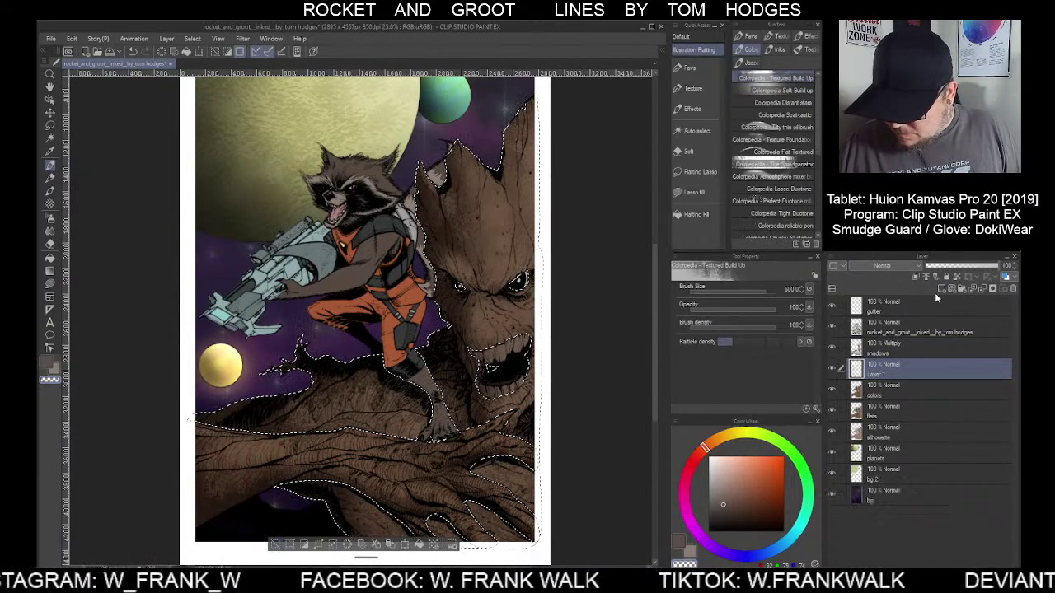
{"action": "left_click", "coordinate": [780, 444]}
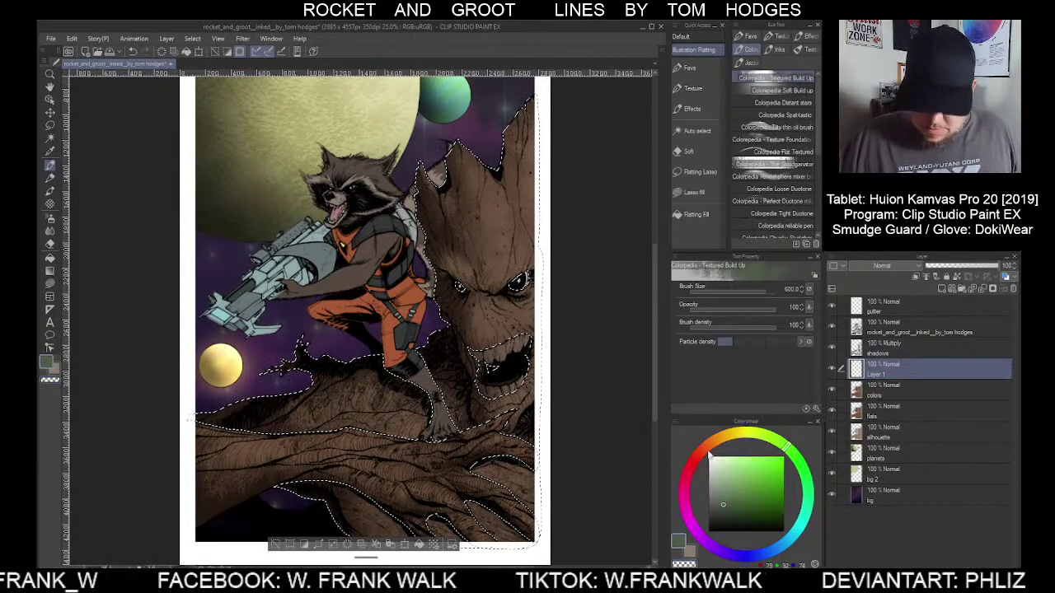
{"action": "key", "text": "bracketleft"}
{"action": "key", "text": "bracketleft"}
{"action": "key", "text": "bracketleft"}
{"action": "key", "text": "bracketleft"}
{"action": "key", "text": "bracketleft"}
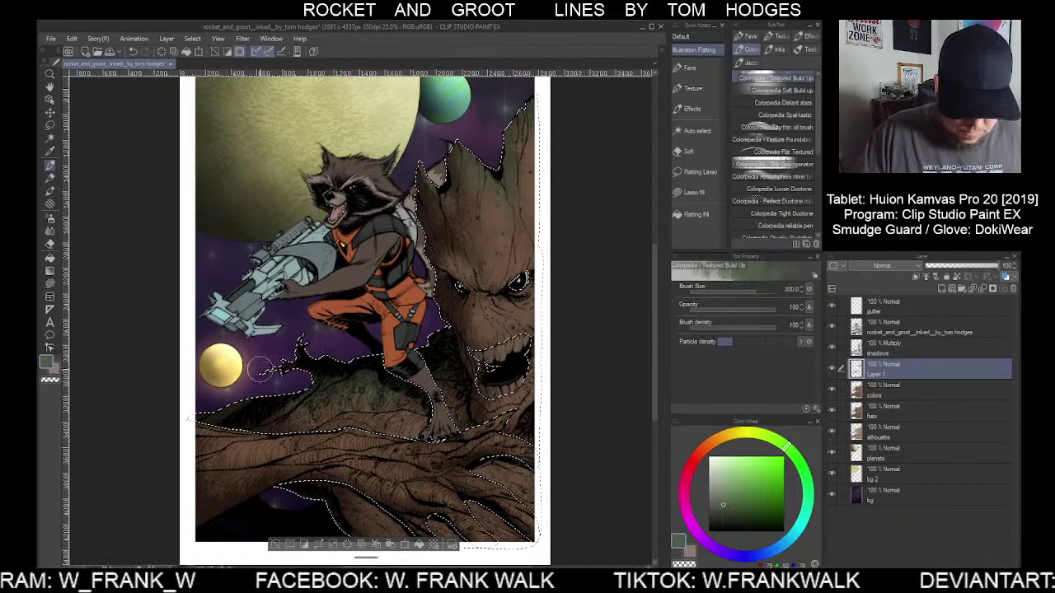
{"action": "key", "text": "ctrl+d"}
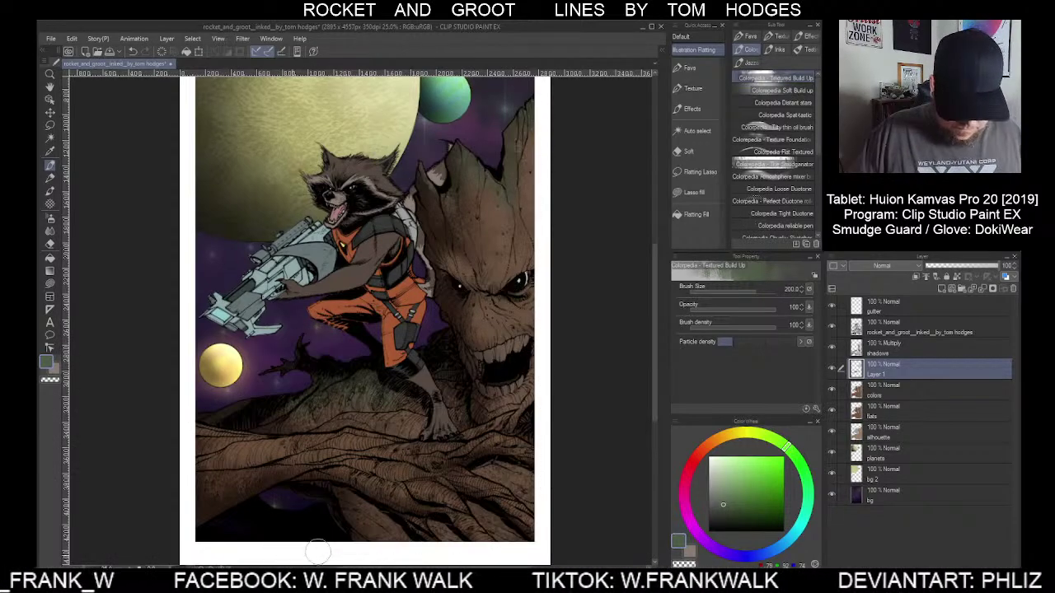
Auto-select Groot's foreground arm from the colors layer and brush dark green texture onto it on Layer 1 at size 500
{"action": "left_click", "coordinate": [879, 394]}
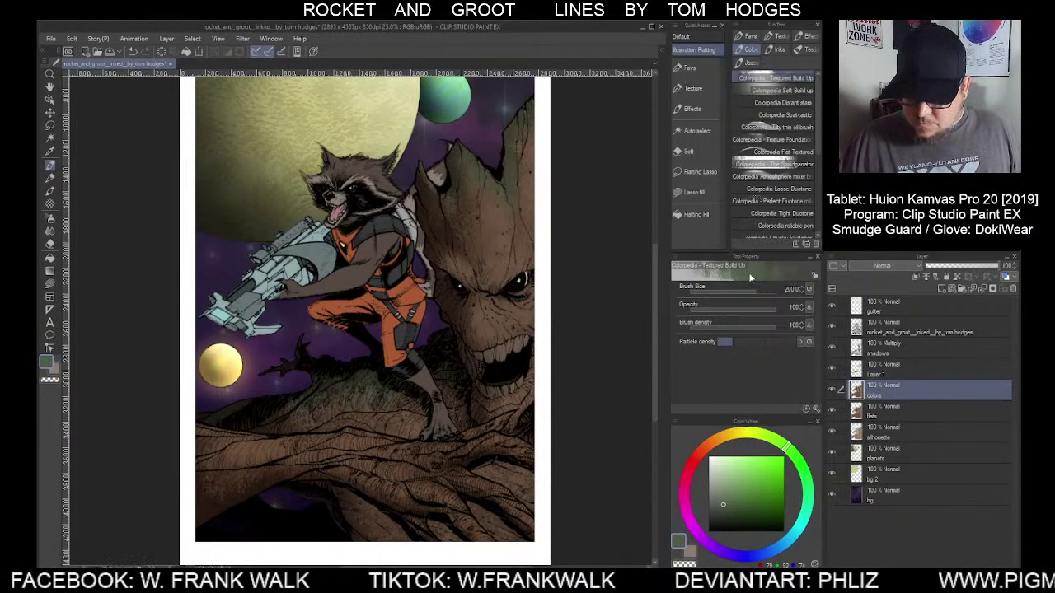
{"action": "left_click", "coordinate": [698, 130]}
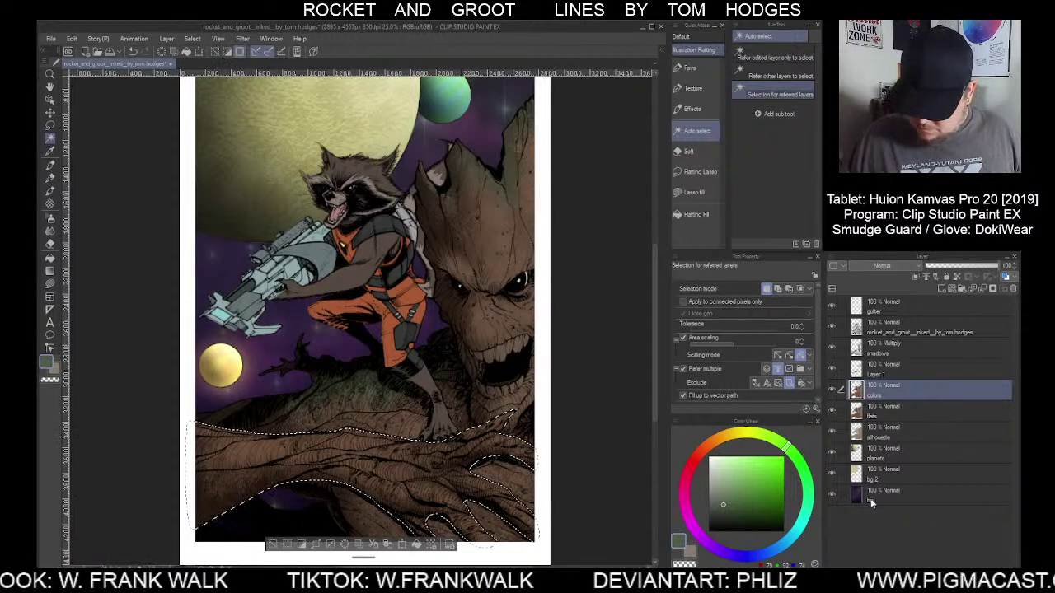
{"action": "left_click", "coordinate": [874, 376]}
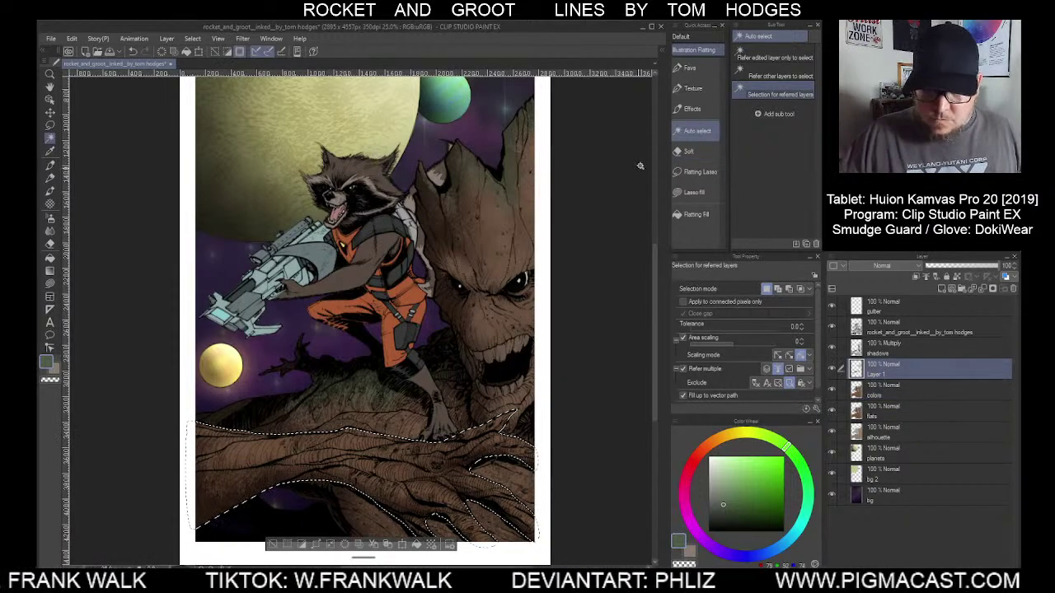
{"action": "left_click", "coordinate": [692, 89]}
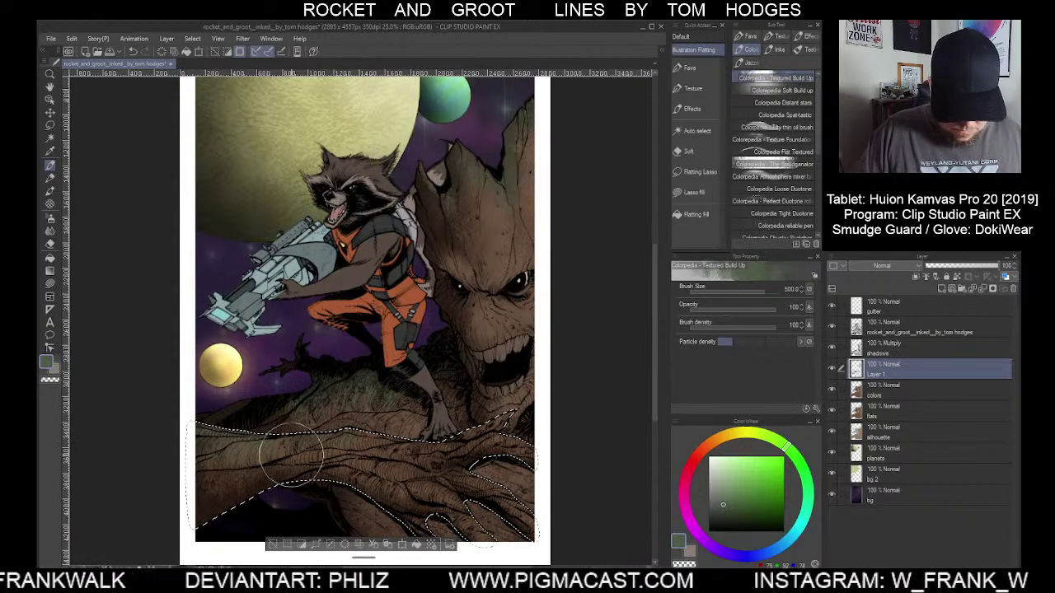
Add lighter green texture along the upper edge of Groot's foreground arm, reducing the brush size to 250, and clear the selection
{"action": "left_click", "coordinate": [732, 495]}
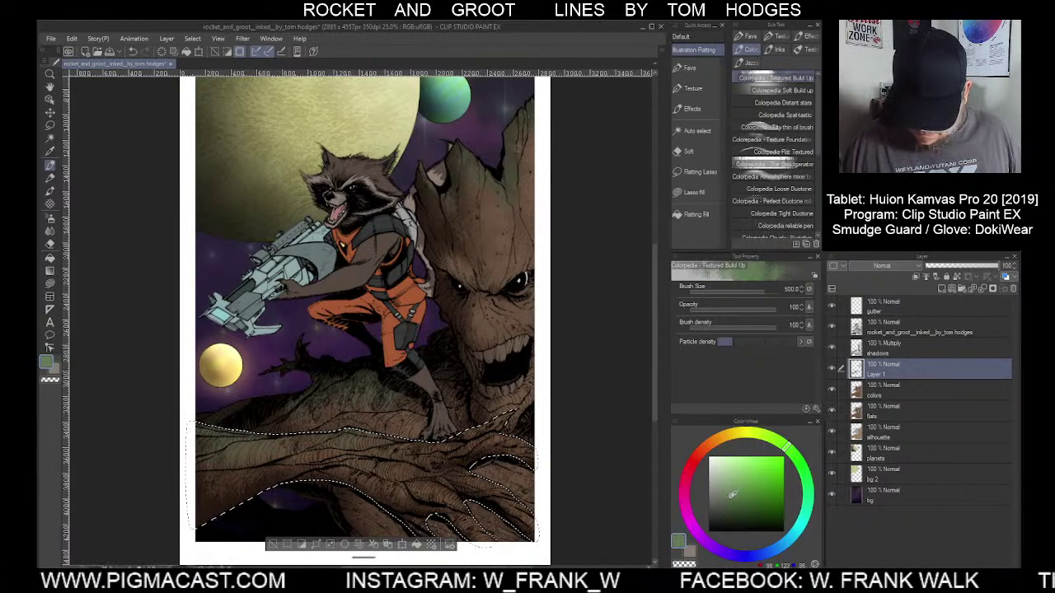
{"action": "key", "text": "bracketleft"}
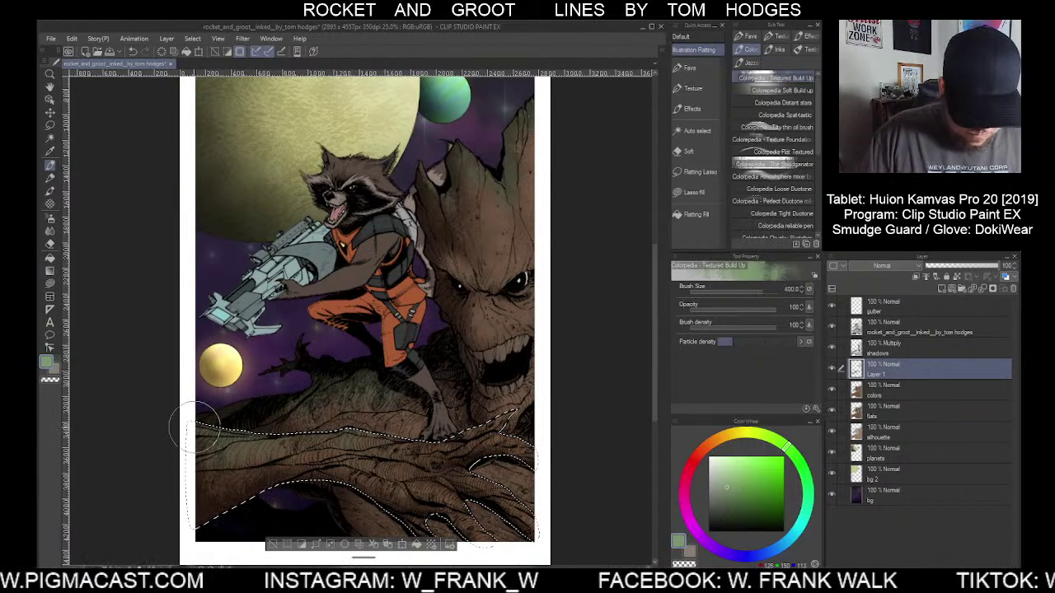
{"action": "key", "text": "bracketleft"}
{"action": "key", "text": "bracketleft"}
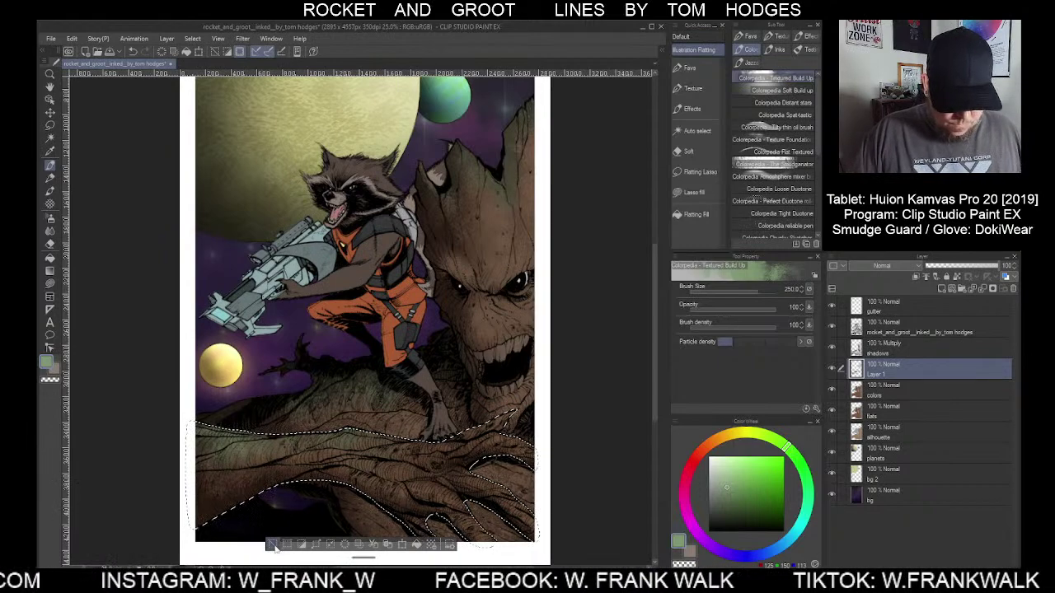
{"action": "left_click", "coordinate": [272, 546]}
Auto-select Groot's head and body from the colors layer and brush light green texture over the shoulder on Layer 1
{"action": "left_click", "coordinate": [880, 391]}
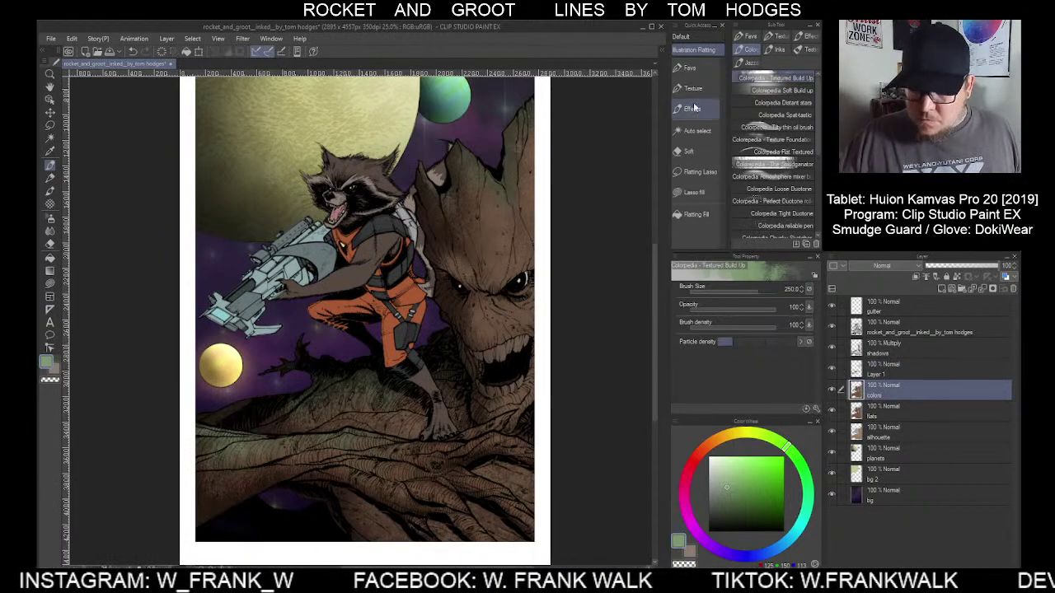
{"action": "left_click", "coordinate": [697, 130]}
{"action": "left_click", "coordinate": [525, 202]}
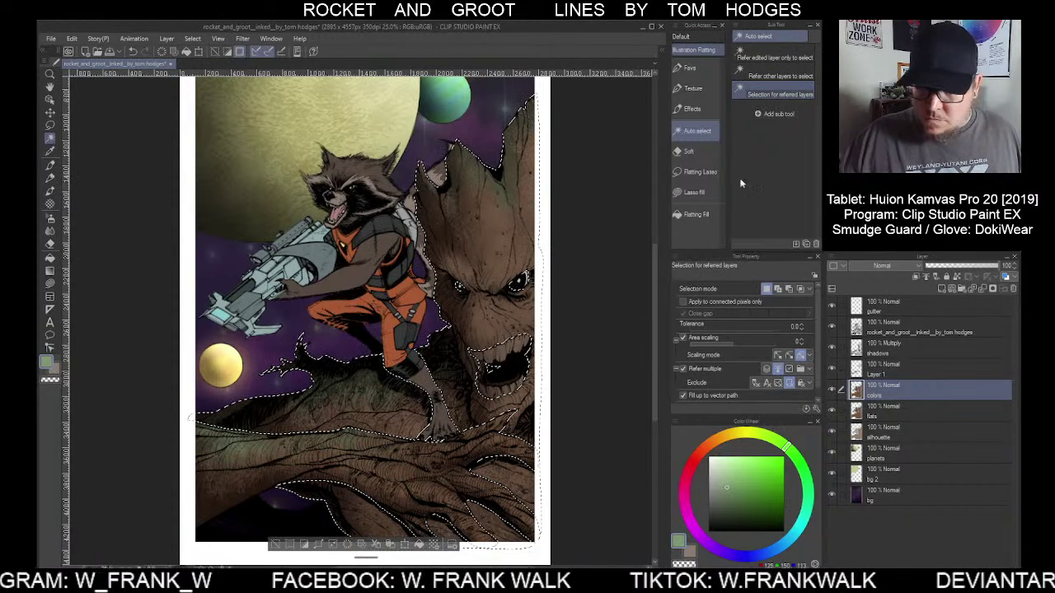
{"action": "key", "text": "b"}
{"action": "left_click", "coordinate": [749, 52]}
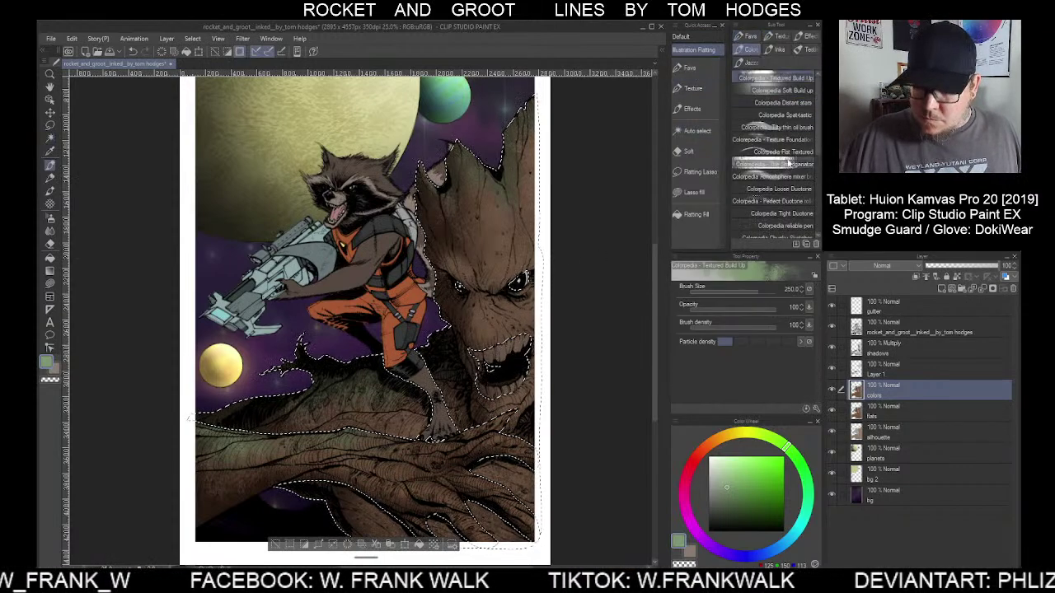
{"action": "left_click", "coordinate": [906, 369]}
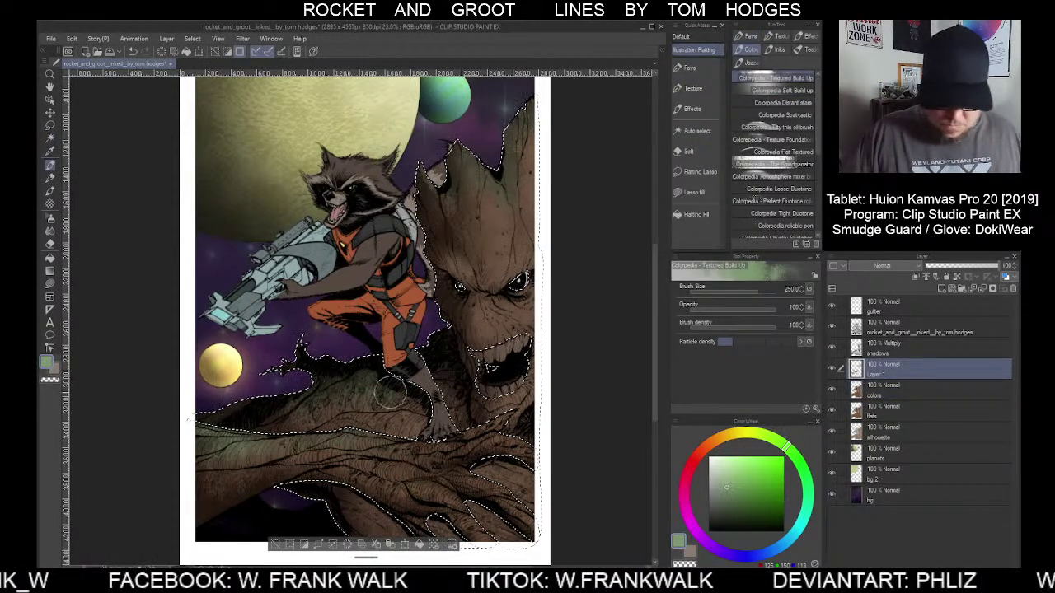
{"action": "mouse_move", "coordinate": [392, 393]}
{"action": "left_mouse_down"}
{"action": "mouse_move", "coordinate": [441, 301]}
{"action": "mouse_move", "coordinate": [440, 321]}
{"action": "left_mouse_up"}
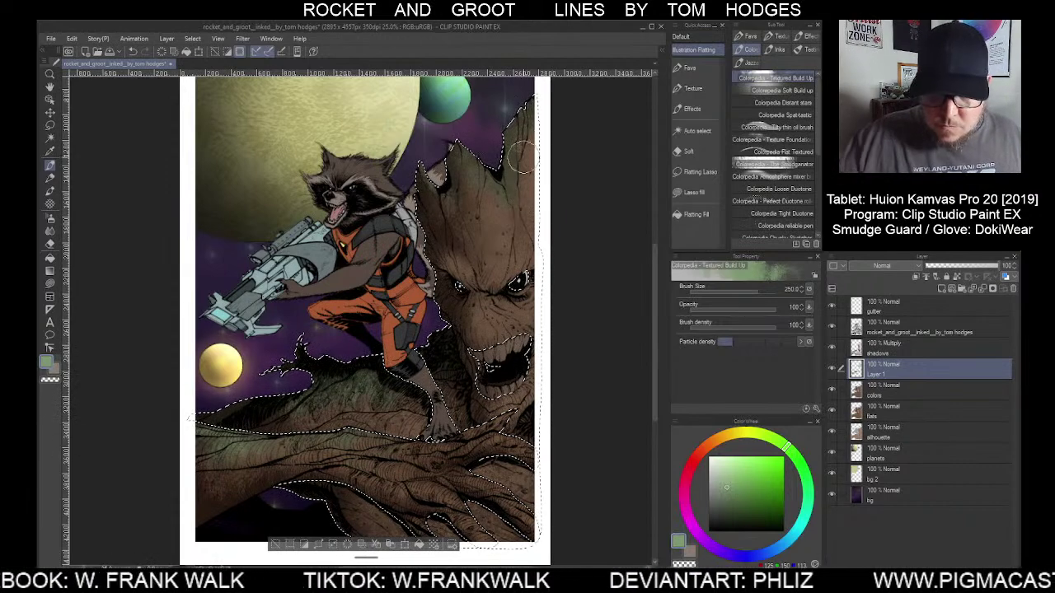
Brush light green texture onto Groot's head and lower body with Textured Build Up at sizes 170 and 600, and clear the selection
{"action": "key", "text": "bracketleft"}
{"action": "key", "text": "bracketleft"}
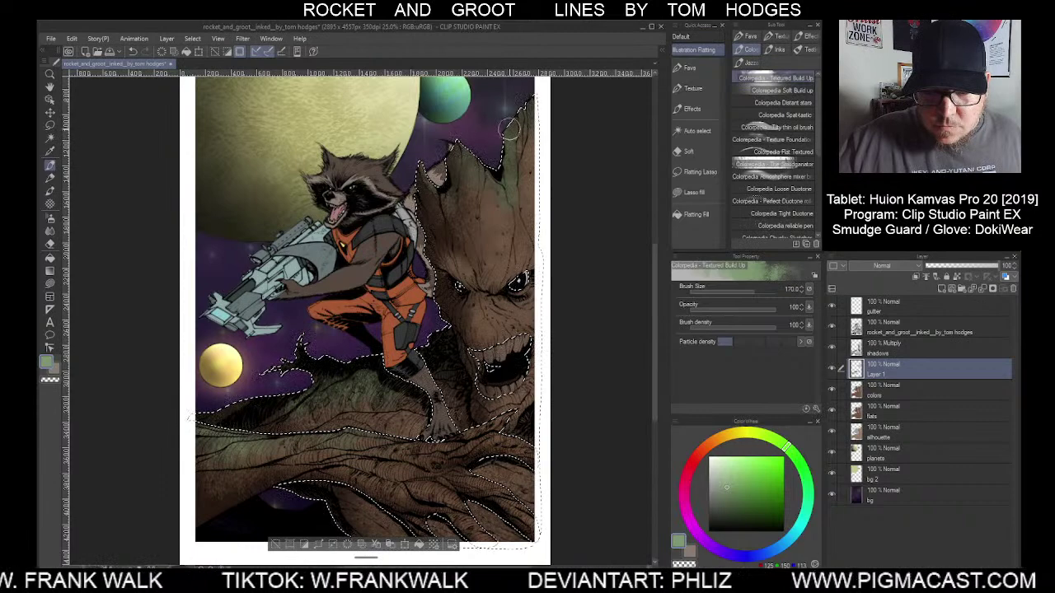
{"action": "key", "text": "bracketright"}
{"action": "key", "text": "bracketright"}
{"action": "key", "text": "bracketright"}
{"action": "key", "text": "bracketright"}
{"action": "key", "text": "bracketright"}
{"action": "key", "text": "bracketright"}
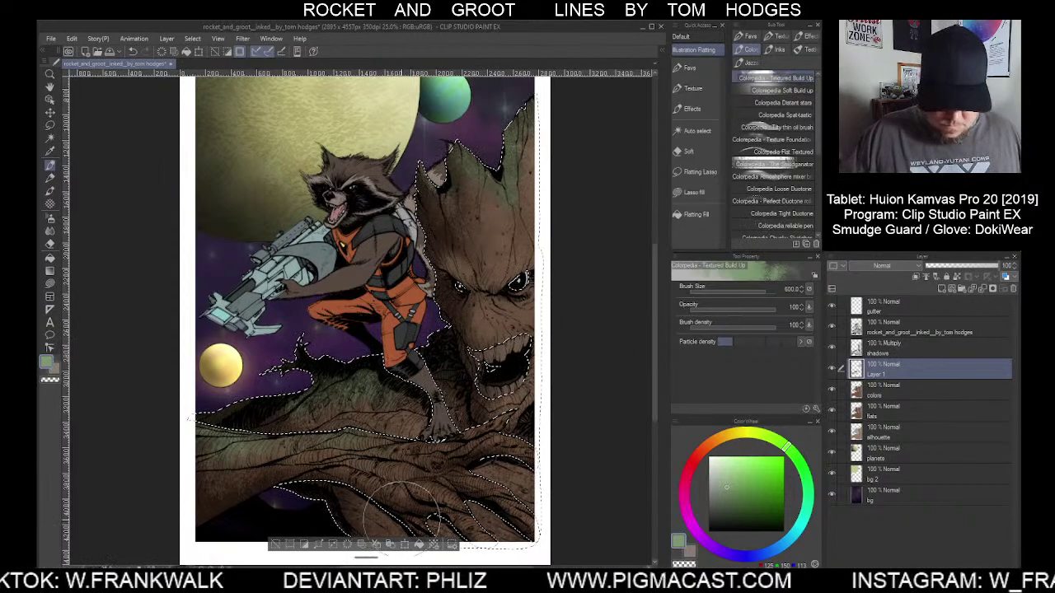
{"action": "scroll", "coordinate": [550, 518], "scroll_direction": "down", "scroll_amount": 2}
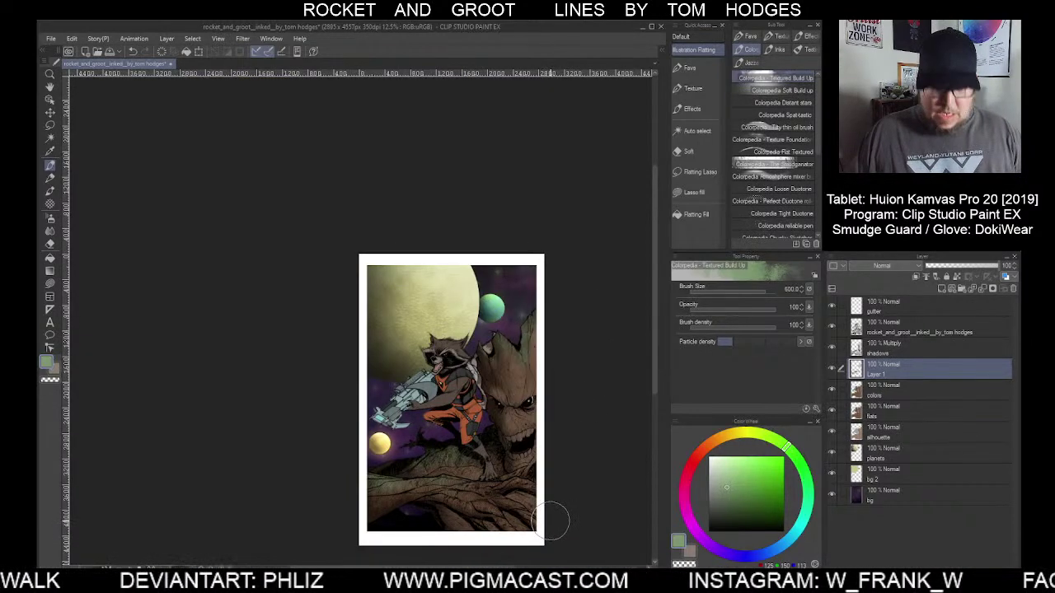
{"action": "scroll", "coordinate": [544, 507], "scroll_direction": "up", "scroll_amount": 2}
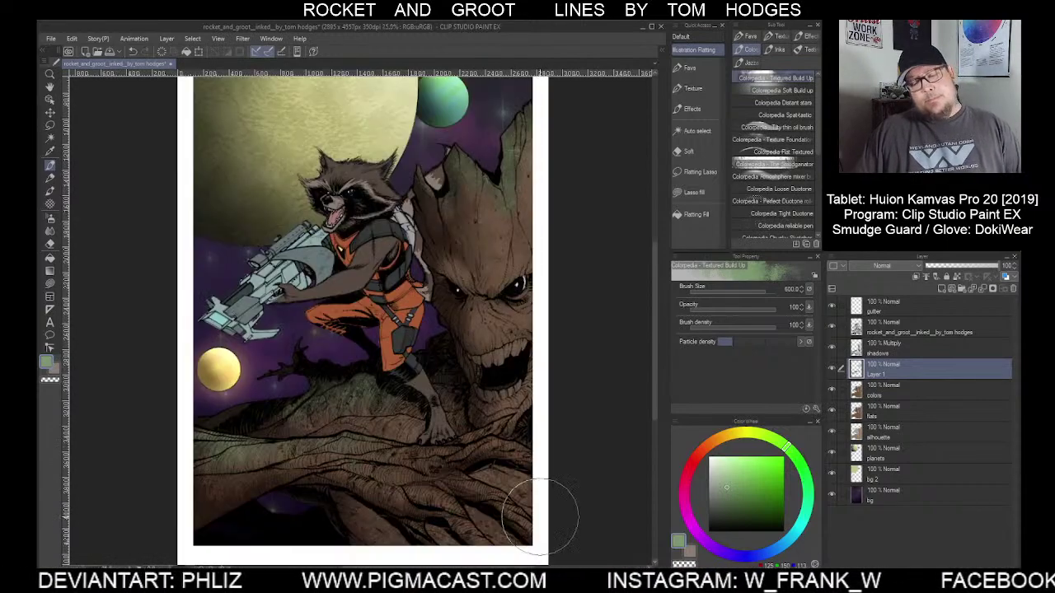
Activate the shadows layer and set the Textured Build Up brush to size 50 with the transparent colour
{"action": "key", "text": "bracketleft"}
{"action": "key", "text": "bracketleft"}
{"action": "key", "text": "bracketleft"}
{"action": "key", "text": "bracketleft"}
{"action": "key", "text": "bracketleft"}
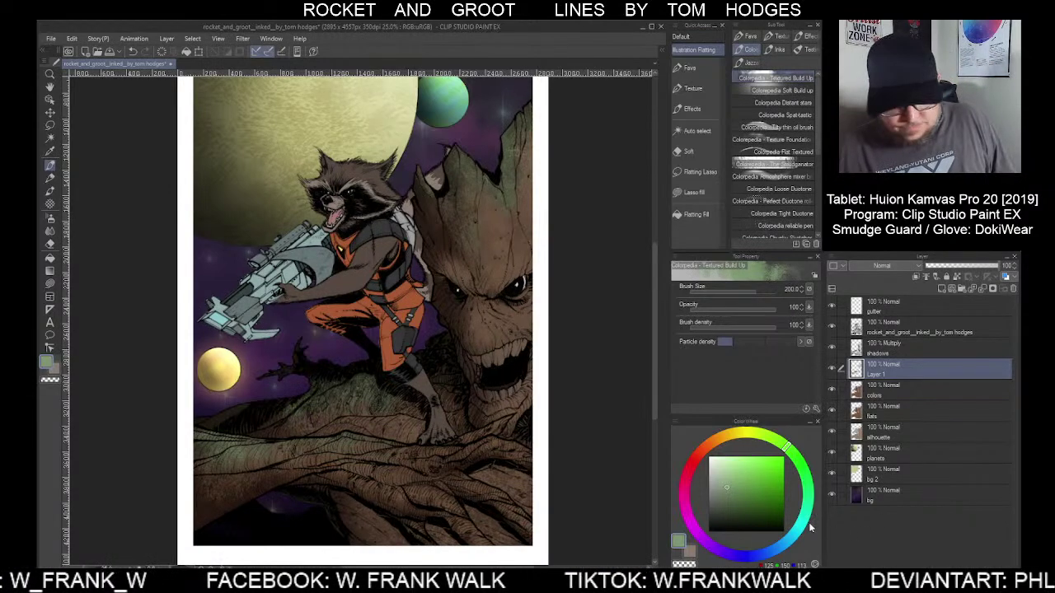
{"action": "left_click", "coordinate": [882, 348]}
{"action": "left_click", "coordinate": [689, 67]}
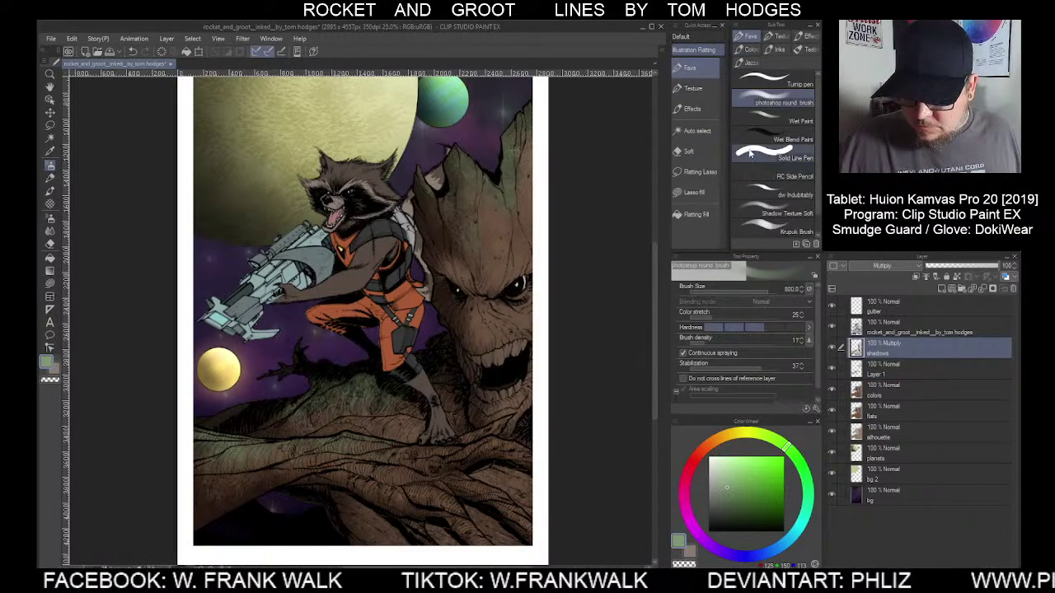
{"action": "left_click", "coordinate": [750, 49]}
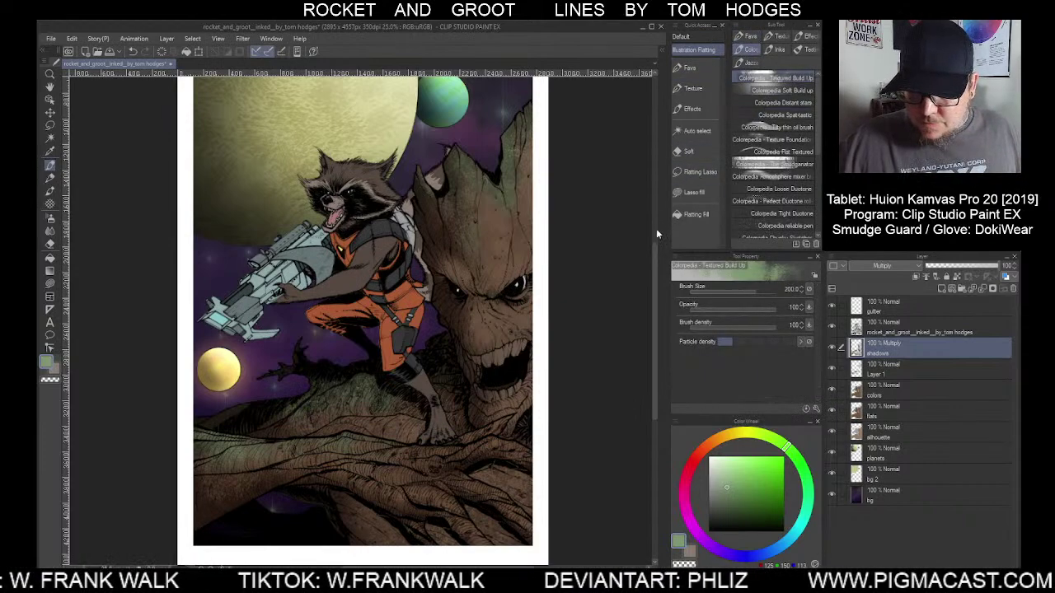
{"action": "key", "text": "bracketleft"}
{"action": "key", "text": "bracketleft"}
{"action": "key", "text": "bracketleft"}
{"action": "key", "text": "bracketleft"}
{"action": "key", "text": "bracketleft"}
{"action": "key", "text": "bracketleft"}
{"action": "key", "text": "bracketleft"}
{"action": "key", "text": "bracketleft"}
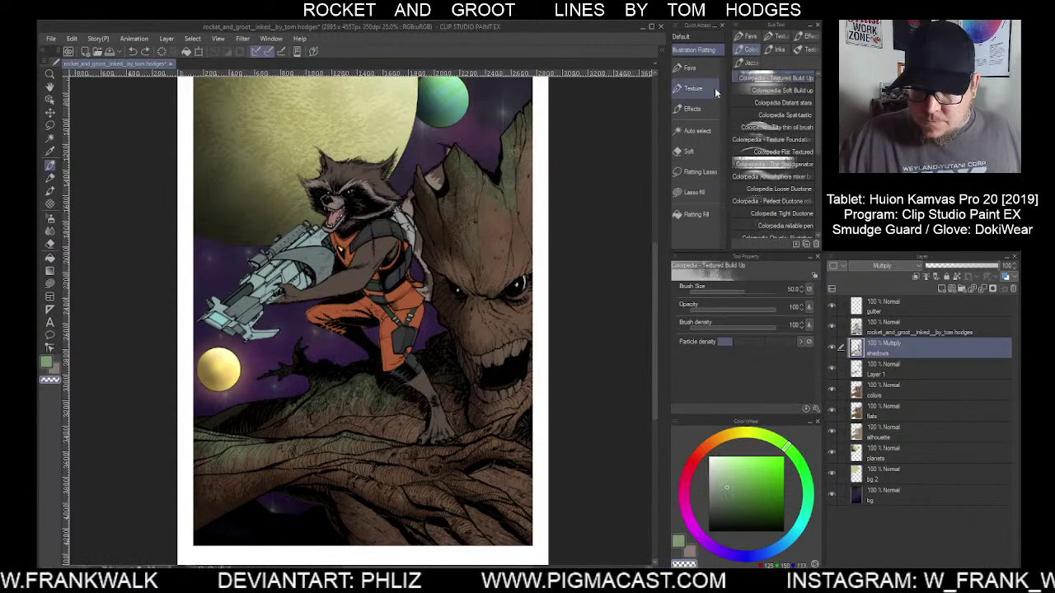
Auto-select Groot's teeth from the colors layer
{"action": "left_click", "coordinate": [697, 130]}
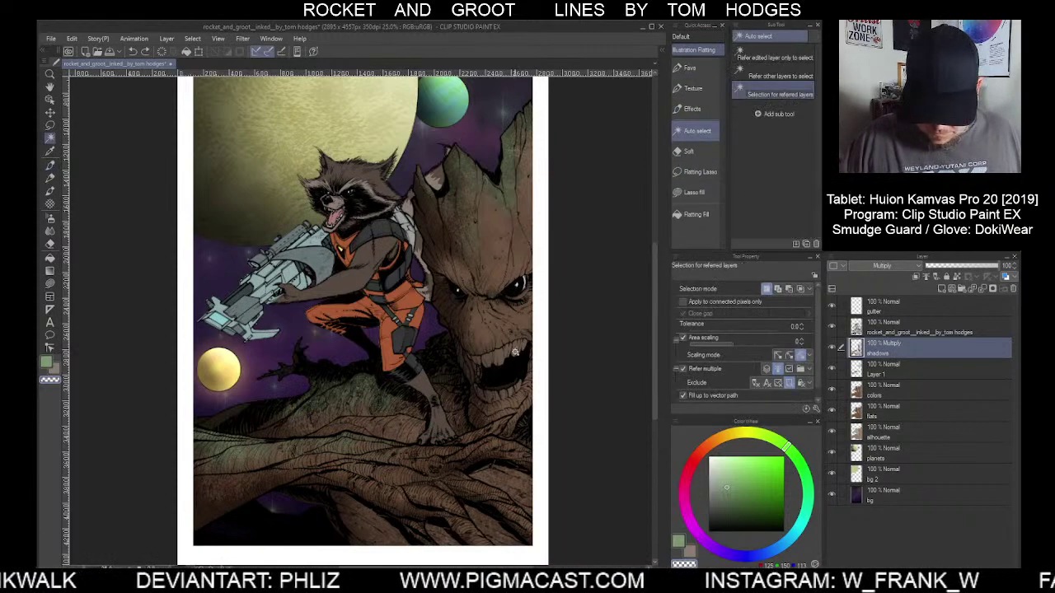
{"action": "left_click", "coordinate": [280, 536]}
{"action": "left_click", "coordinate": [274, 545]}
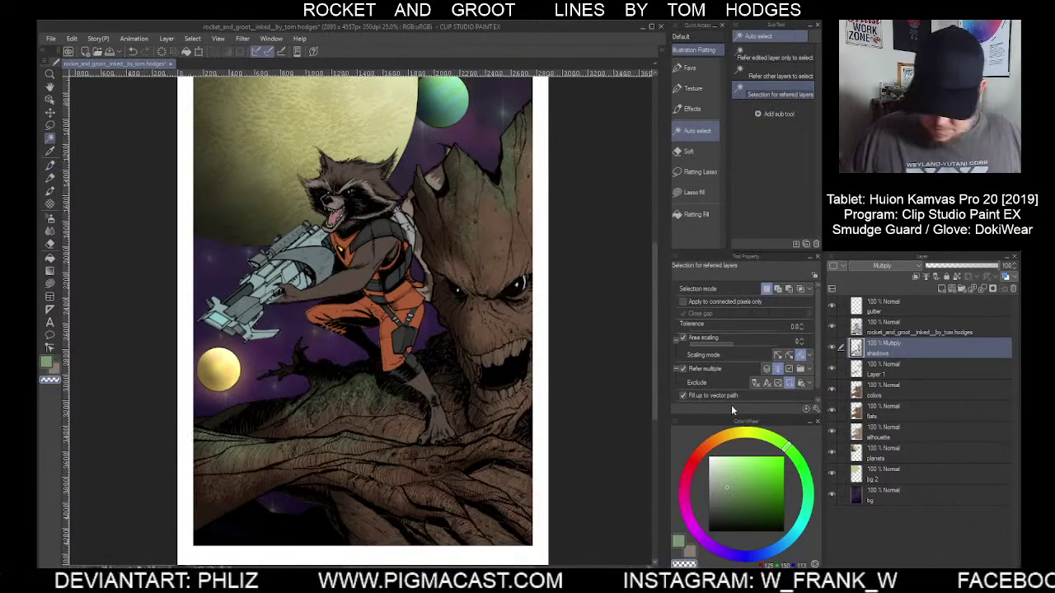
{"action": "left_click", "coordinate": [890, 389]}
{"action": "left_click", "coordinate": [499, 371]}
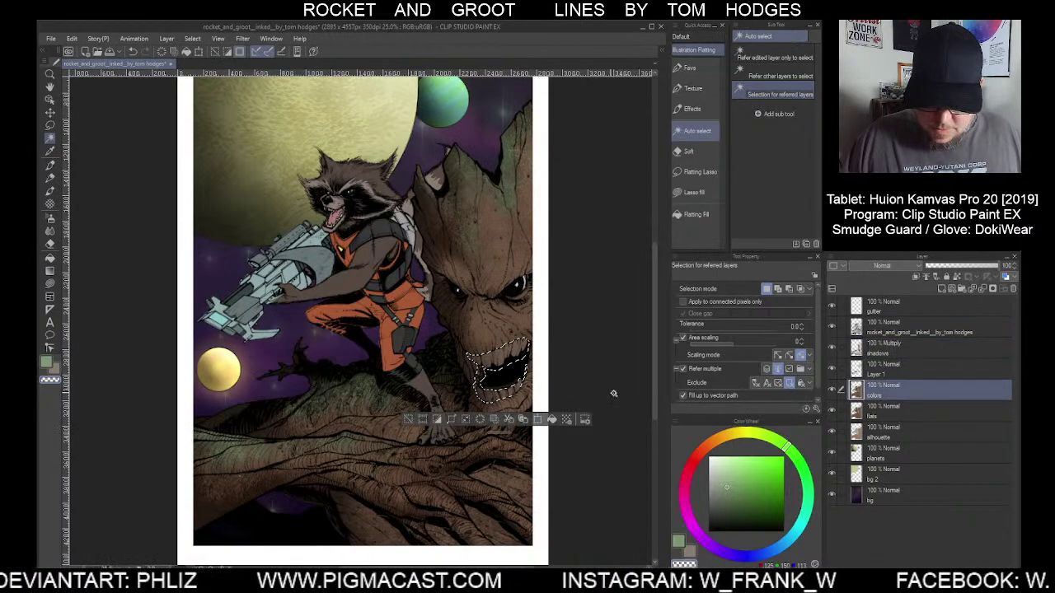
Erase shading from Groot's teeth on the shadows layer with Textured Build Up at size 40, and clear the selection
{"action": "left_click", "coordinate": [891, 351]}
{"action": "left_click", "coordinate": [689, 68]}
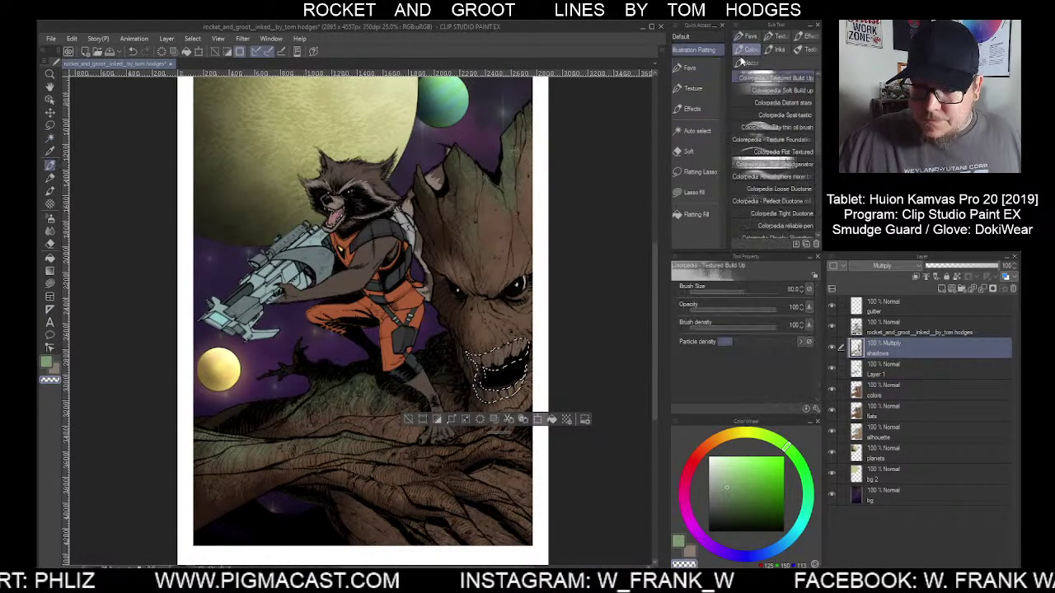
{"action": "key", "text": "ctrl+plus"}
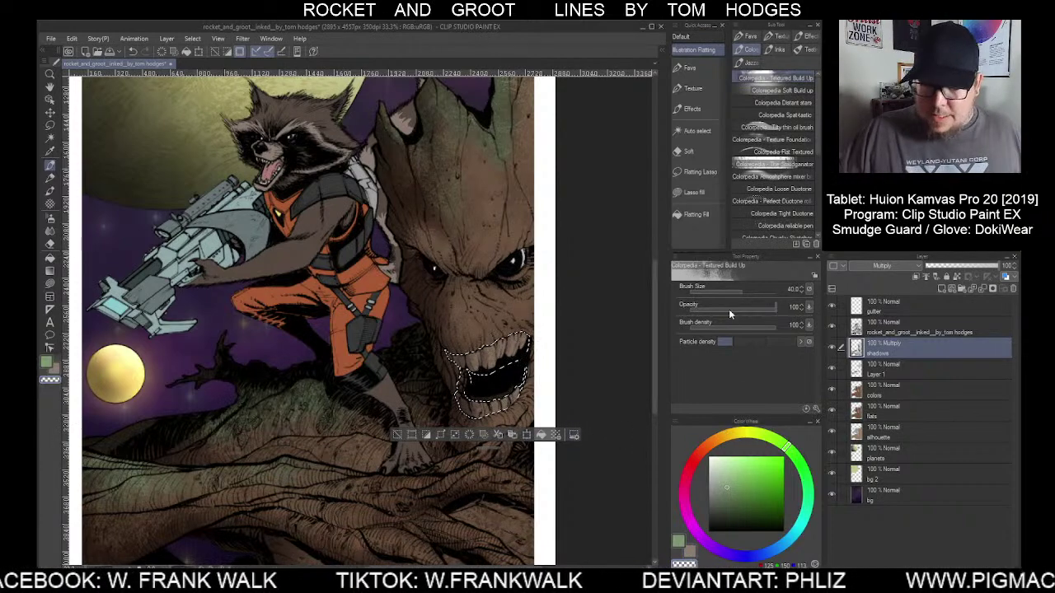
{"action": "left_click", "coordinate": [691, 67]}
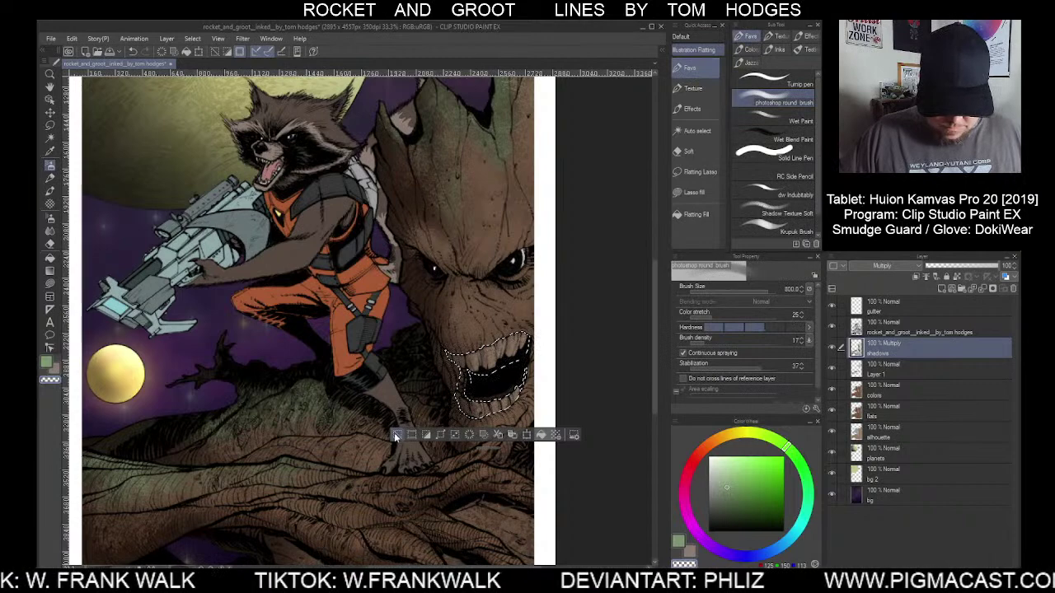
{"action": "key", "text": "ctrl+d"}
{"action": "key", "text": "ctrl+minus"}
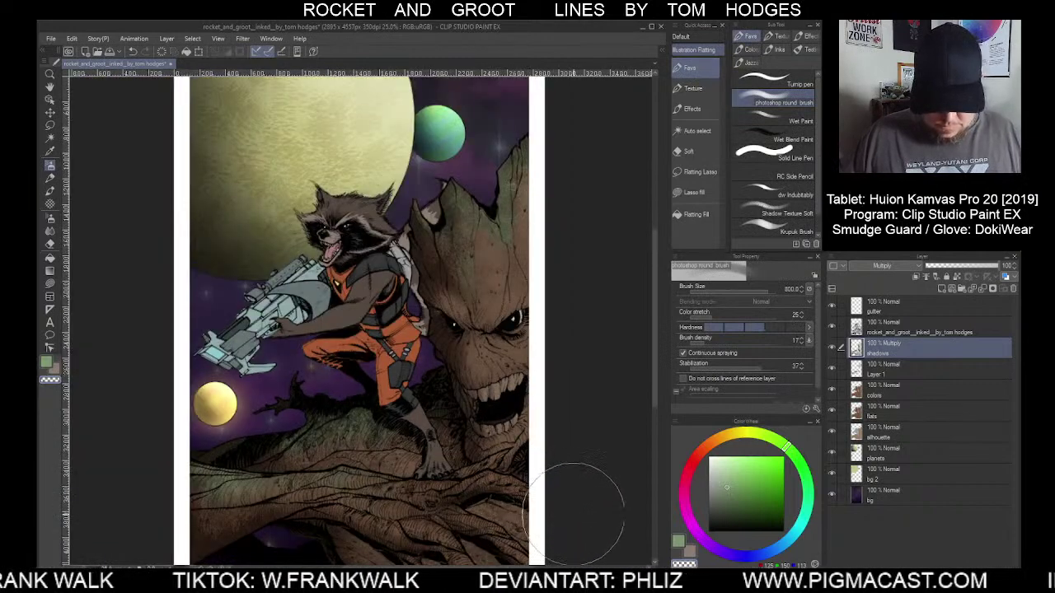
{"action": "left_click_drag", "start_coordinate": [587, 476], "coordinate": [594, 433]}
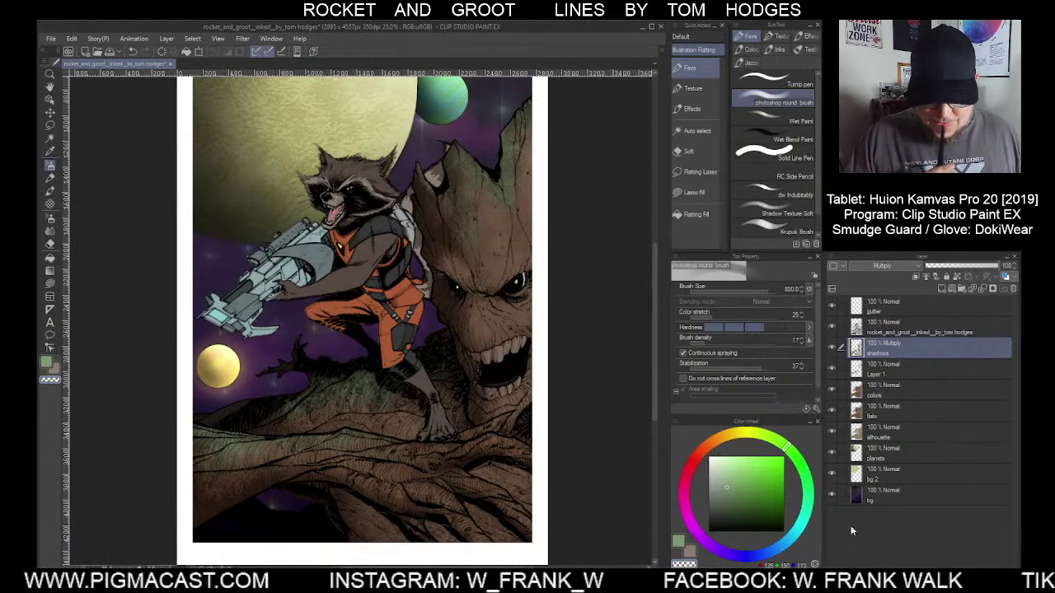
Auto-select Rocket's whole figure from the silhouette layer, and activate the shadows layer
{"action": "left_click", "coordinate": [891, 432]}
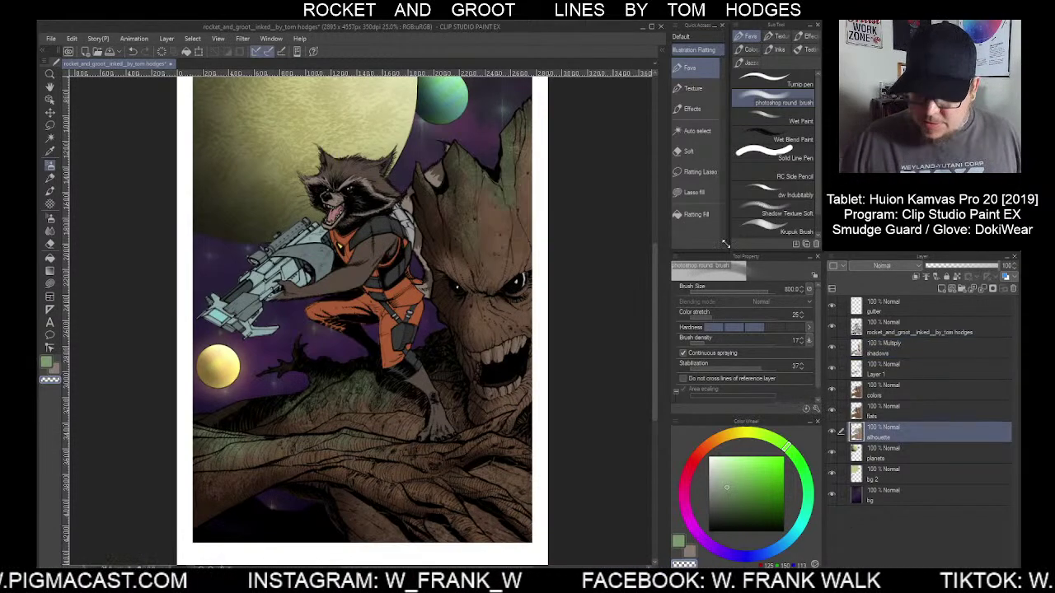
{"action": "left_click", "coordinate": [697, 131]}
{"action": "left_click", "coordinate": [424, 356]}
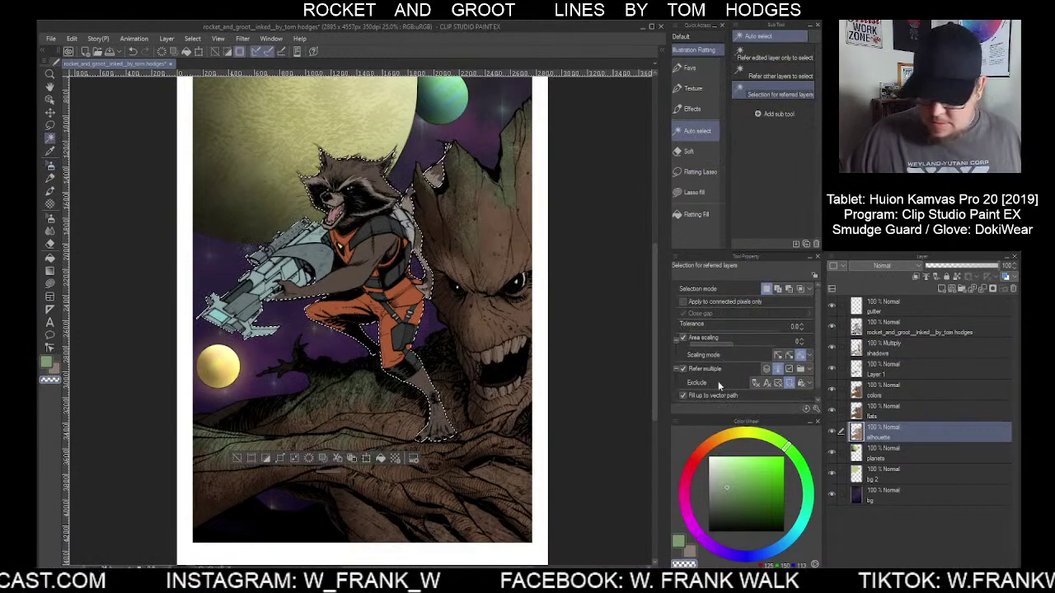
{"action": "left_click", "coordinate": [886, 348]}
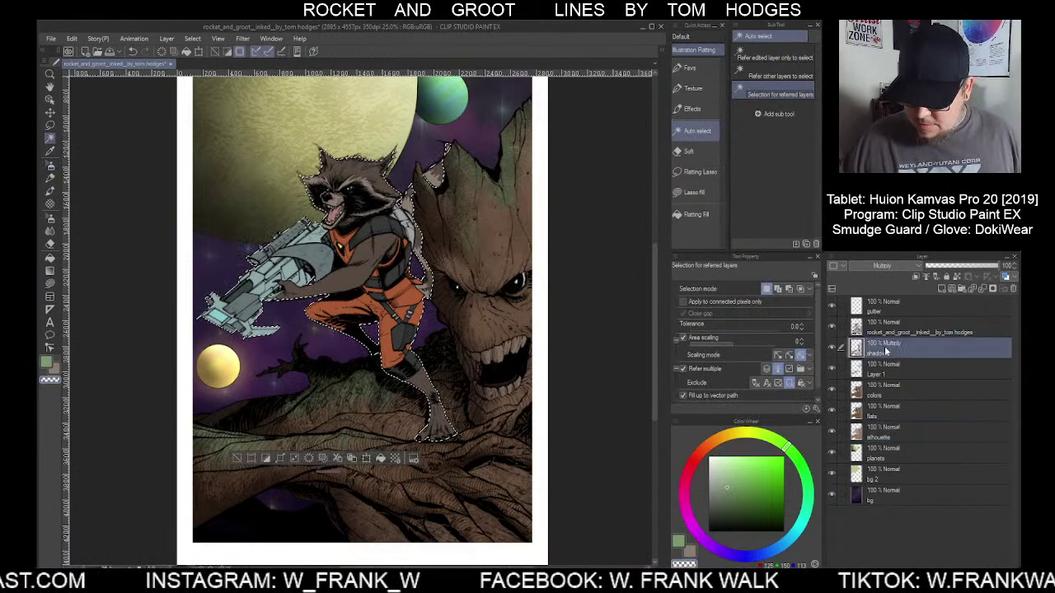
Set the drawing colour to a dark brown of RGB 92, 79, 74 and fill the Rocket selection on the shadows layer
{"action": "left_click", "coordinate": [677, 540]}
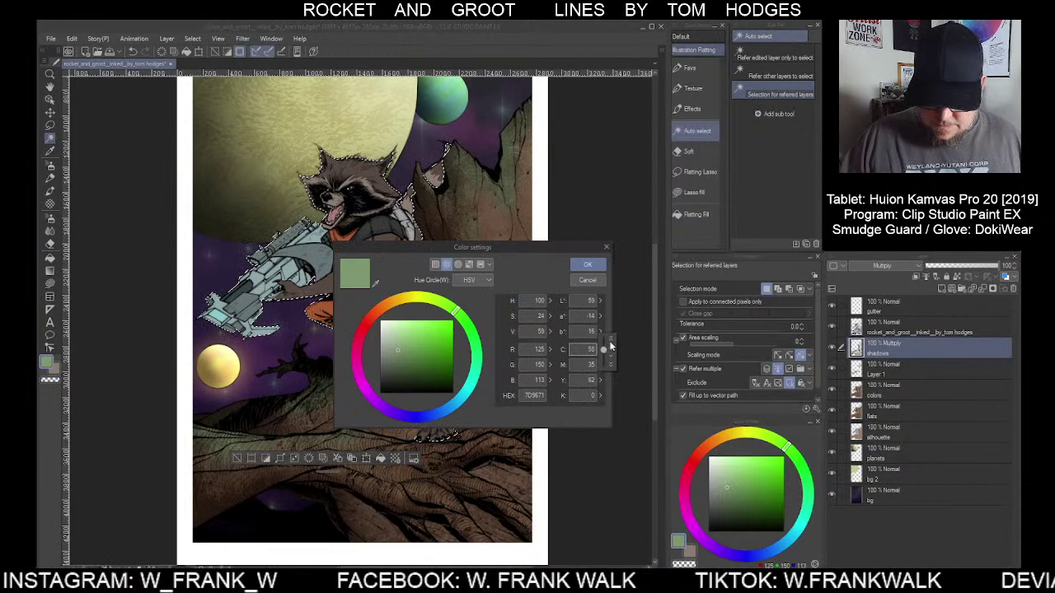
{"action": "mouse_move", "coordinate": [605, 351]}
{"action": "left_mouse_down"}
{"action": "mouse_move", "coordinate": [590, 366]}
{"action": "mouse_move", "coordinate": [610, 355]}
{"action": "mouse_move", "coordinate": [600, 402]}
{"action": "mouse_move", "coordinate": [610, 364]}
{"action": "left_mouse_up"}
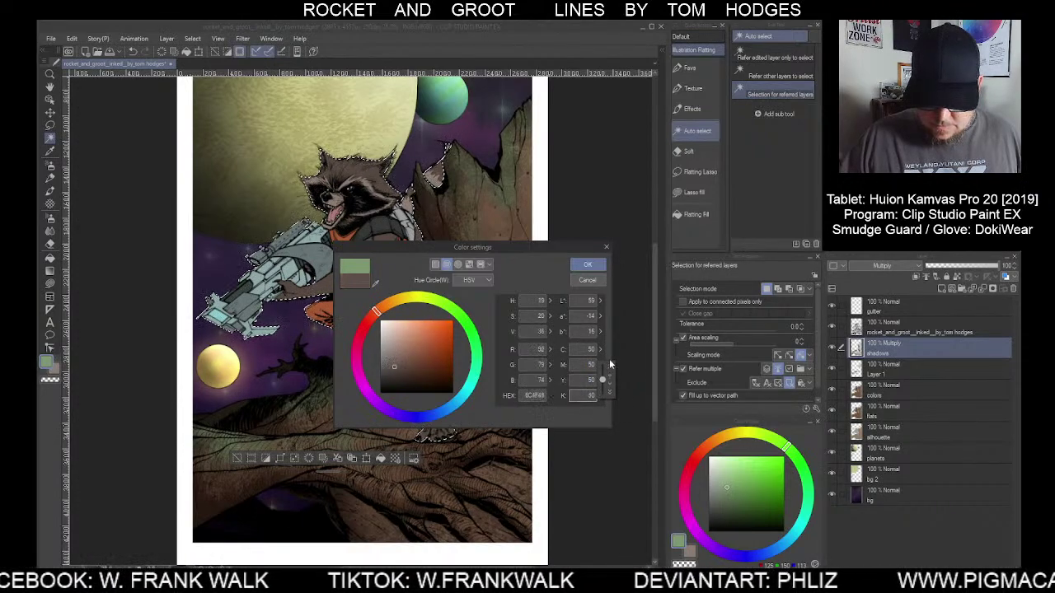
{"action": "left_click", "coordinate": [588, 263]}
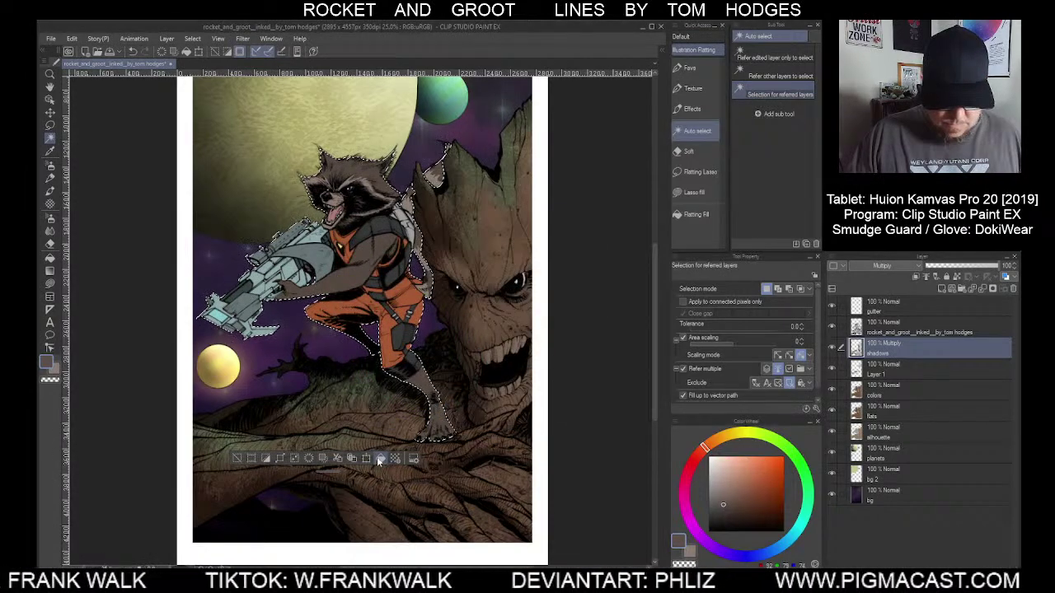
{"action": "left_click", "coordinate": [381, 459]}
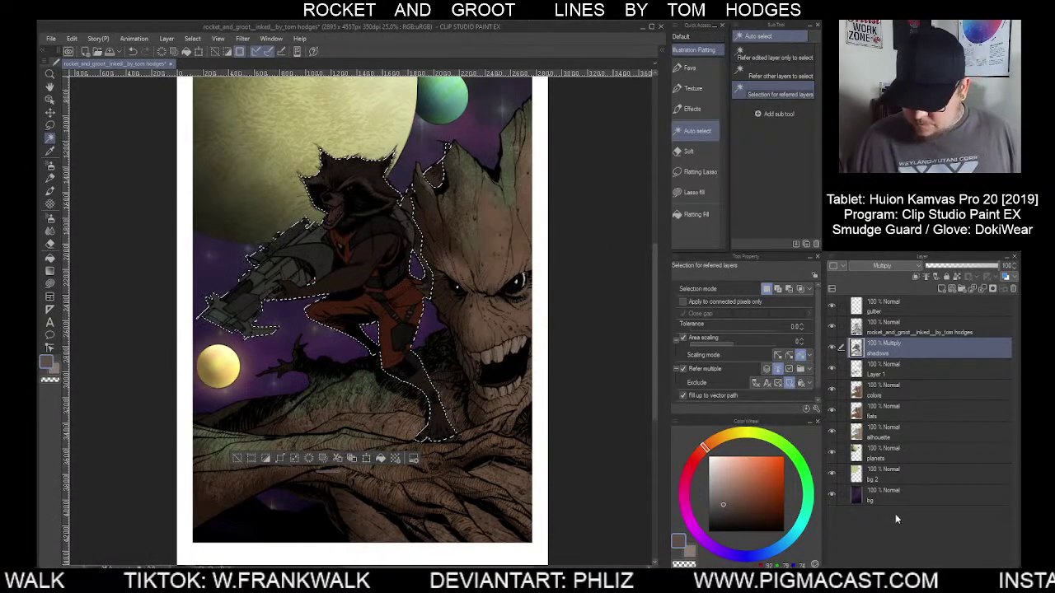
{"action": "key", "text": "ctrl+z"}
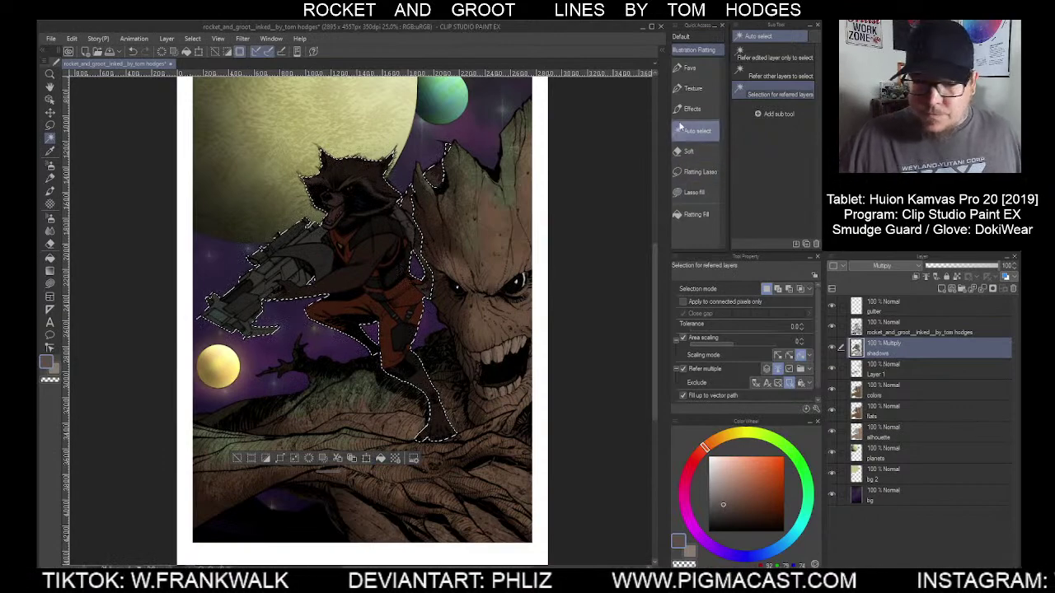
Set the photoshop round brush to the transparent colour and size 170 for erasing shading around Rocket's foot
{"action": "left_click", "coordinate": [703, 72]}
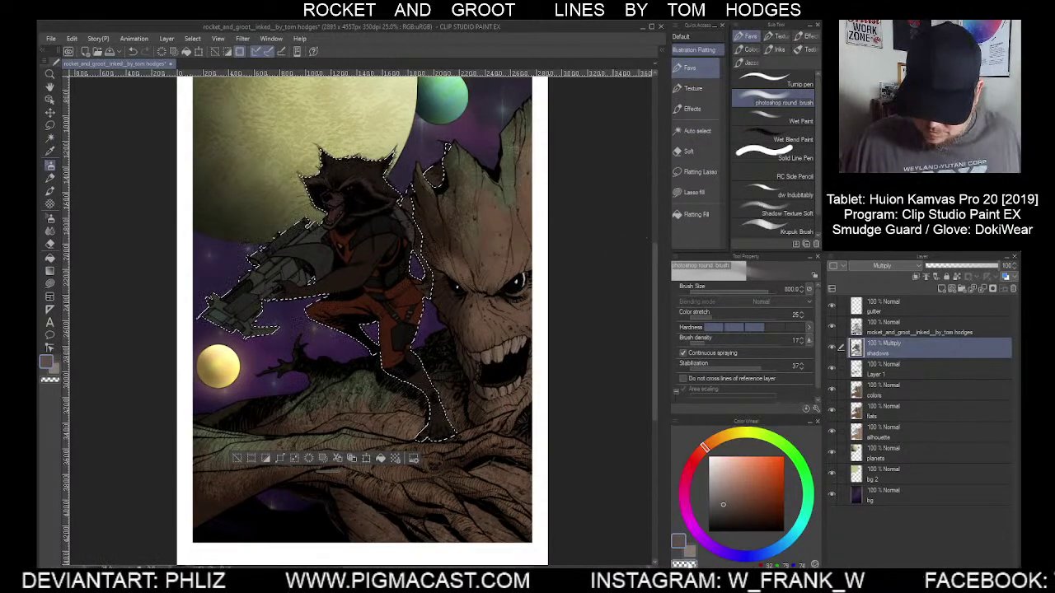
{"action": "key", "text": "bracketleft"}
{"action": "key", "text": "bracketleft"}
{"action": "key", "text": "bracketleft"}
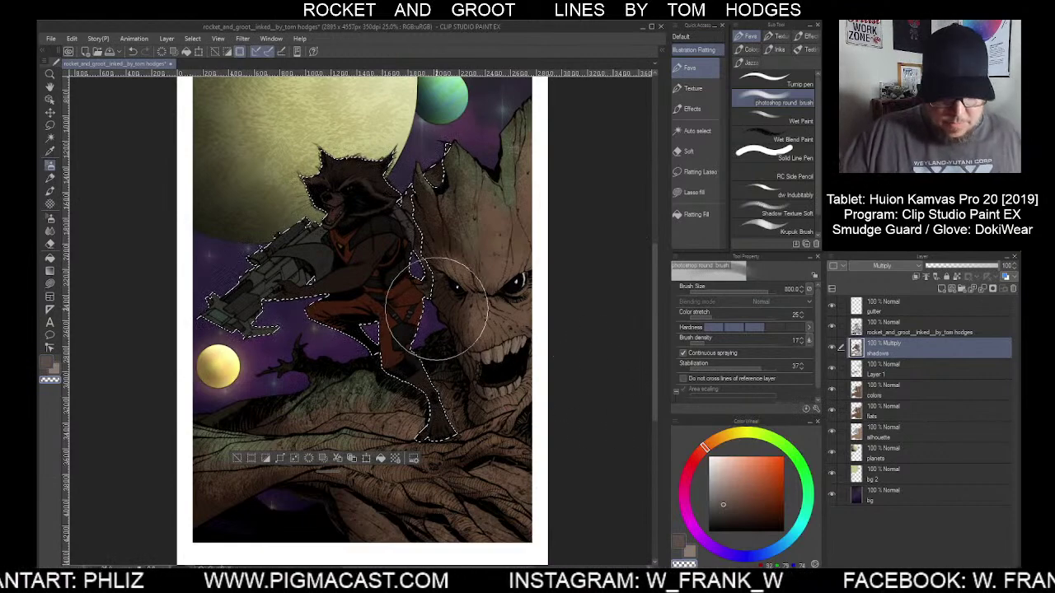
{"action": "key", "text": "bracketleft"}
{"action": "key", "text": "bracketleft"}
{"action": "key", "text": "bracketleft"}
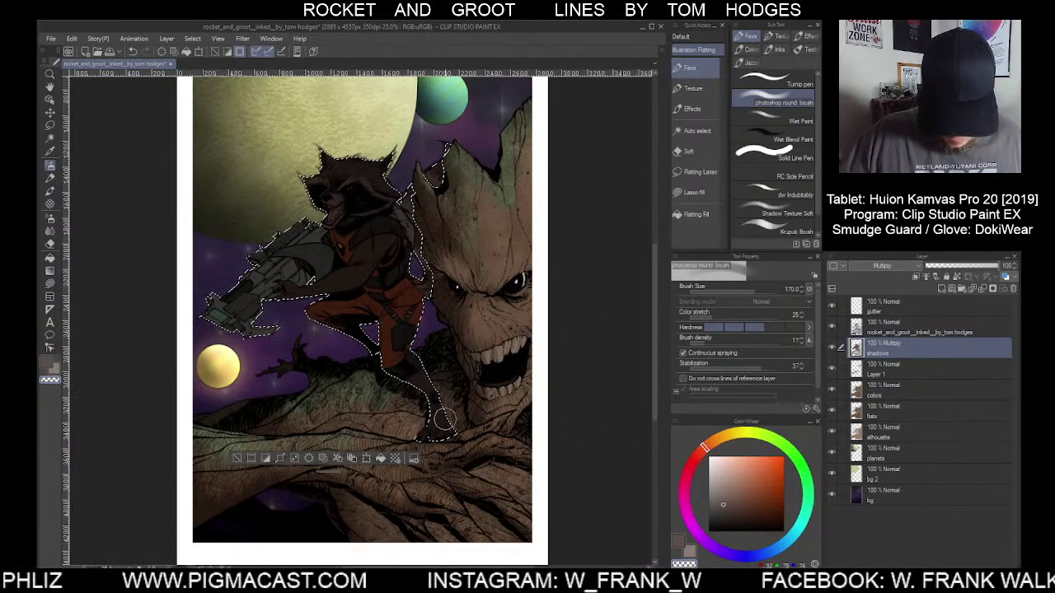
{"action": "key", "text": "bracketleft"}
{"action": "key", "text": "bracketleft"}
{"action": "key", "text": "bracketleft"}
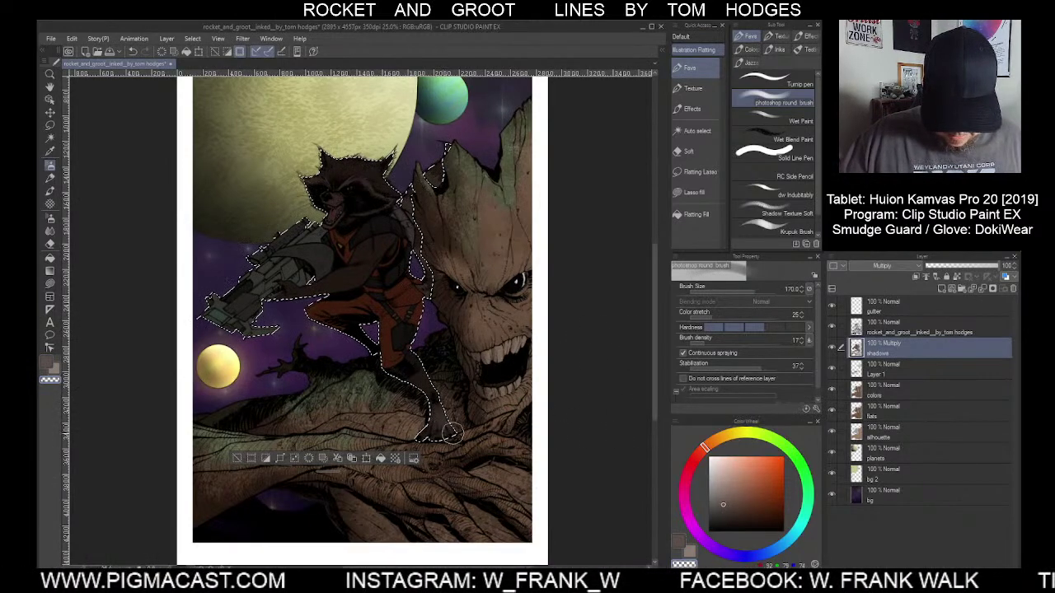
Erase shading from Rocket's lit areas with the photoshop round brush at sizes 70, 200 and 150, and clear the selection
{"action": "key", "text": "bracketright"}
{"action": "key", "text": "bracketright"}
{"action": "key", "text": "bracketright"}
{"action": "key", "text": "bracketright"}
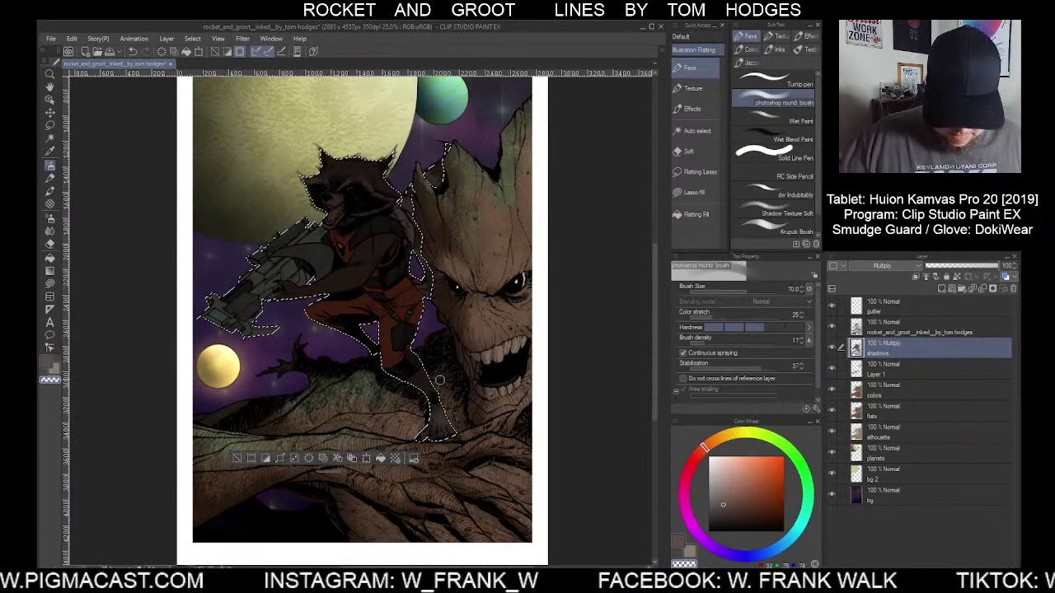
{"action": "key", "text": "bracketright"}
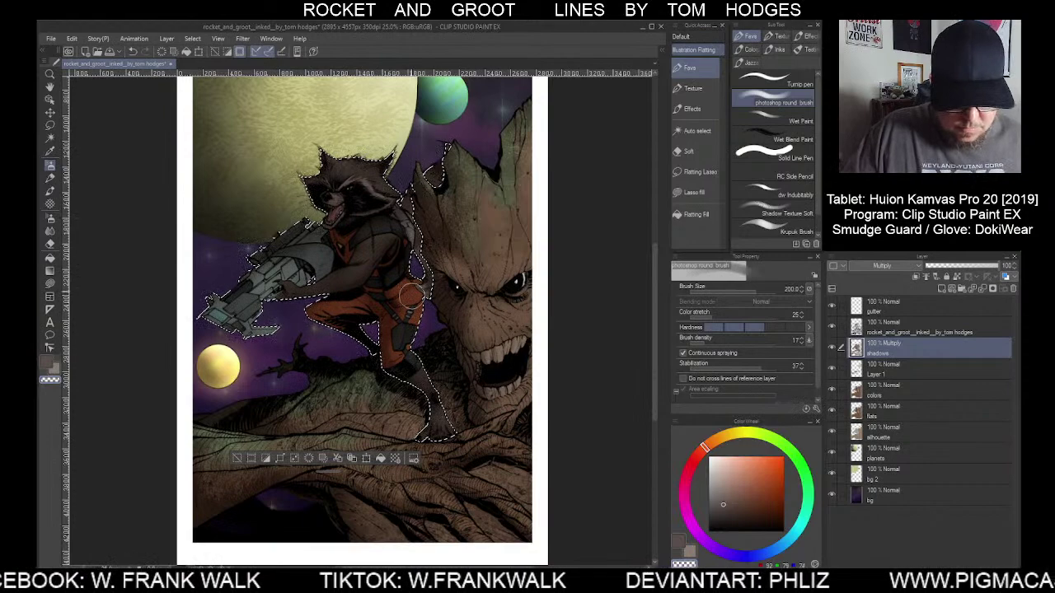
{"action": "key", "text": "bracketleft"}
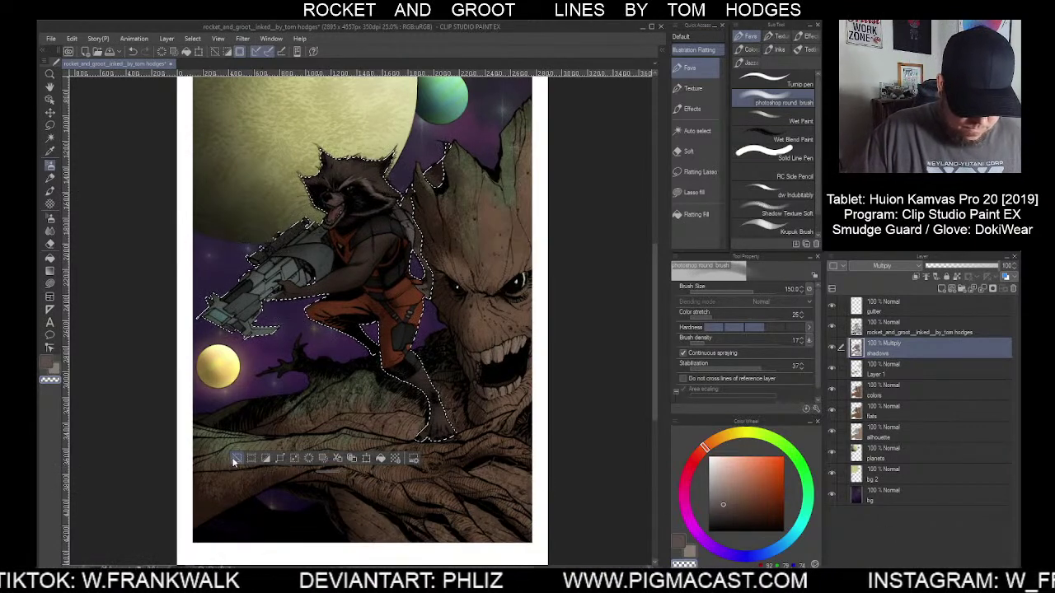
{"action": "key", "text": "ctrl+d"}
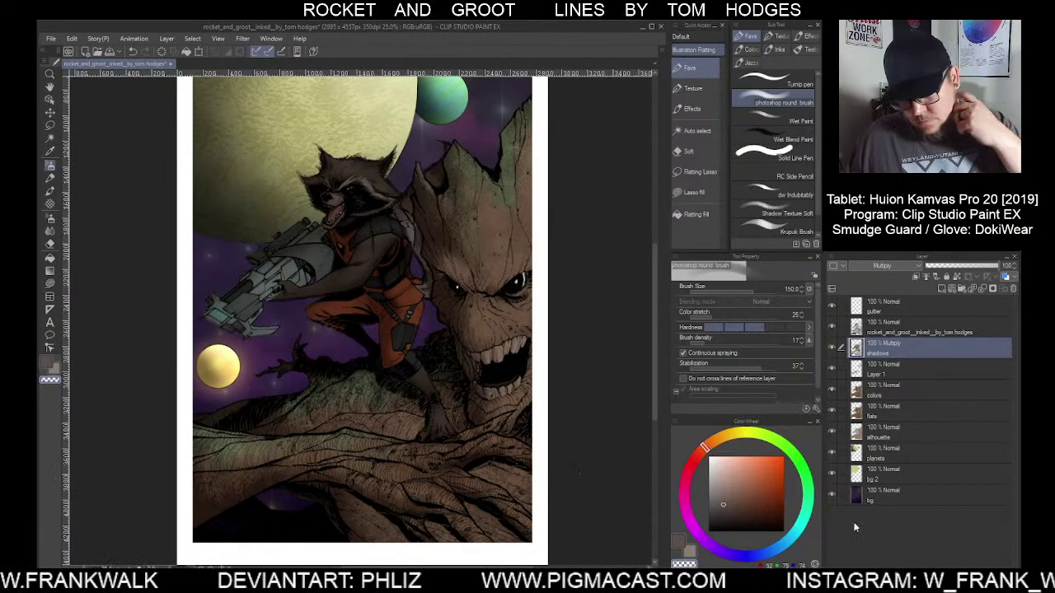
Auto-select Rocket's brown fur from the colors layer, and activate the shadows layer
{"action": "left_click", "coordinate": [876, 395]}
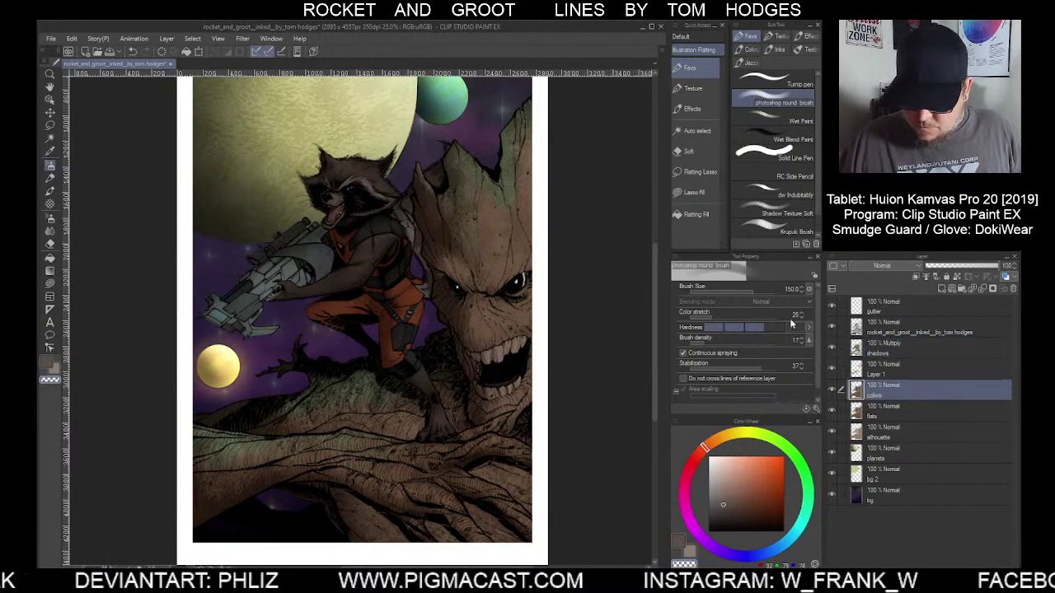
{"action": "left_click", "coordinate": [697, 130]}
{"action": "left_click", "coordinate": [441, 421]}
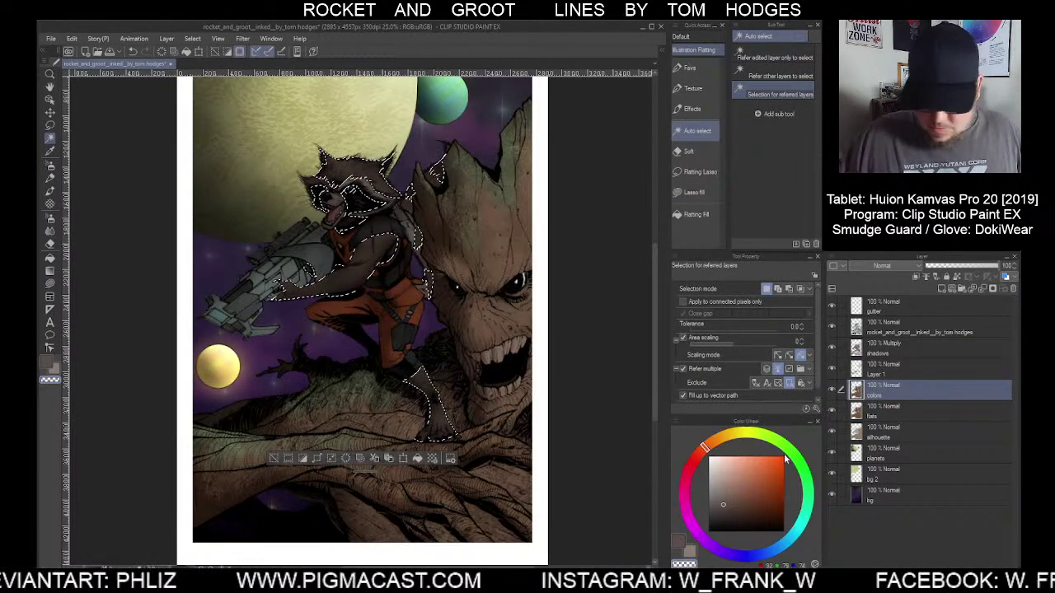
{"action": "left_click", "coordinate": [878, 367]}
{"action": "left_click", "coordinate": [879, 346]}
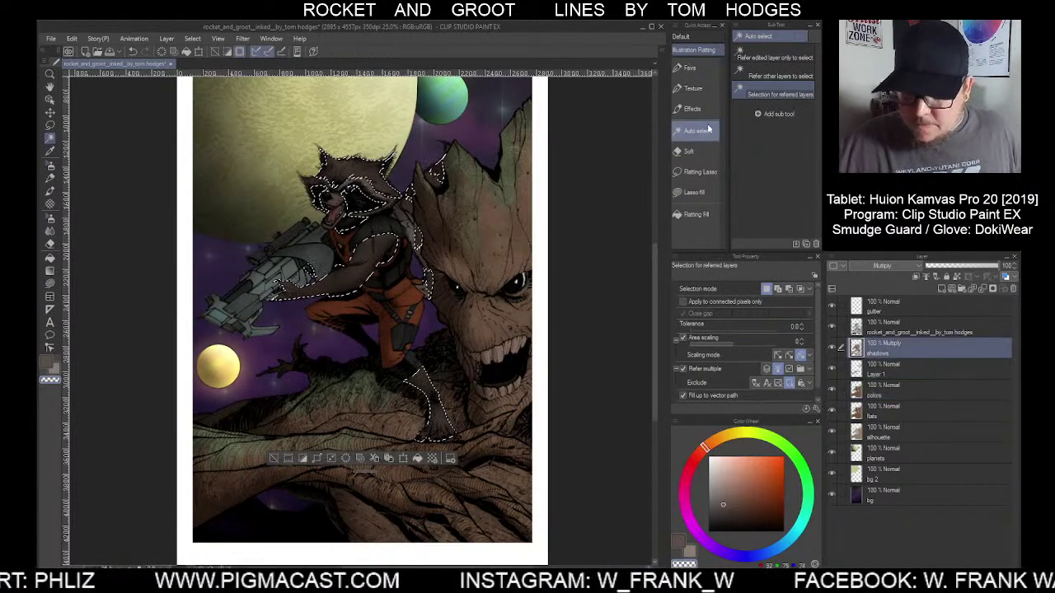
Erase thin hair strokes from the shading on Rocket's fur with the HAIR - Thin brush at size 60
{"action": "left_click", "coordinate": [689, 68]}
{"action": "left_click", "coordinate": [750, 63]}
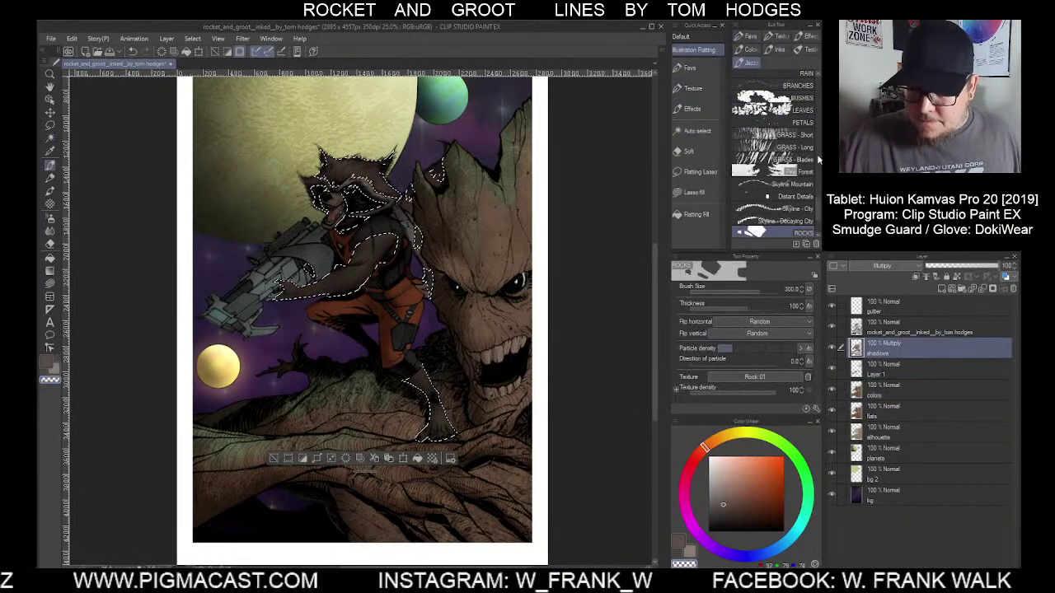
{"action": "scroll", "coordinate": [816, 214], "scroll_direction": "up", "scroll_amount": 1}
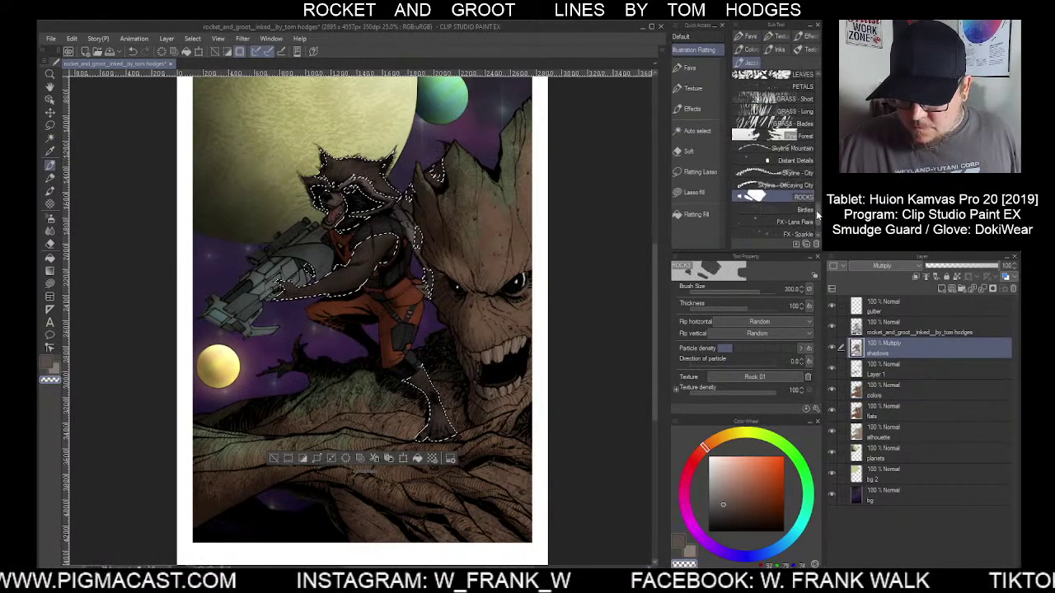
{"action": "scroll", "coordinate": [816, 207], "scroll_direction": "up", "scroll_amount": 9}
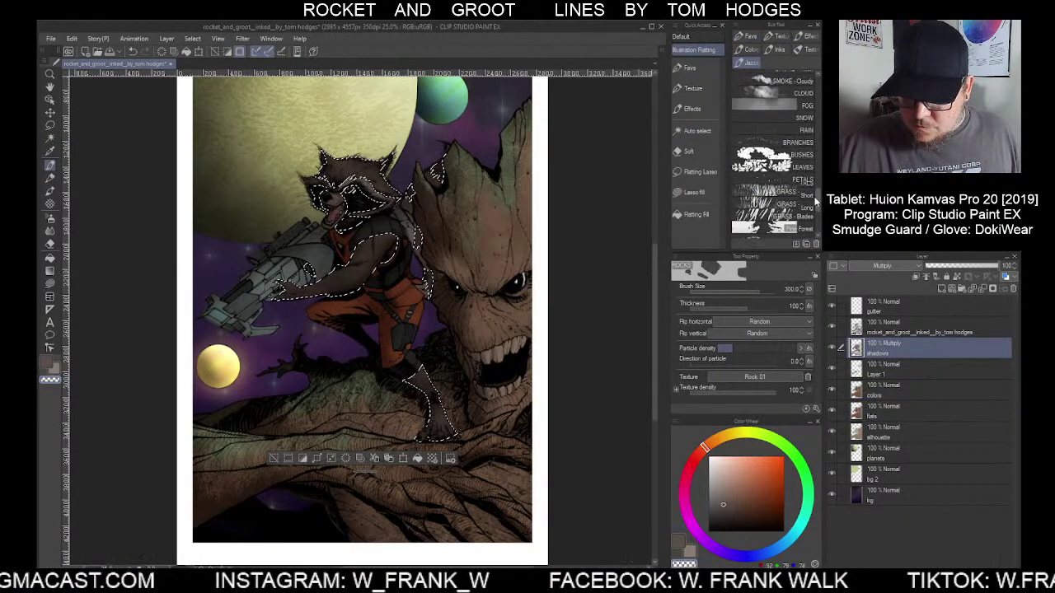
{"action": "scroll", "coordinate": [814, 181], "scroll_direction": "up", "scroll_amount": 10}
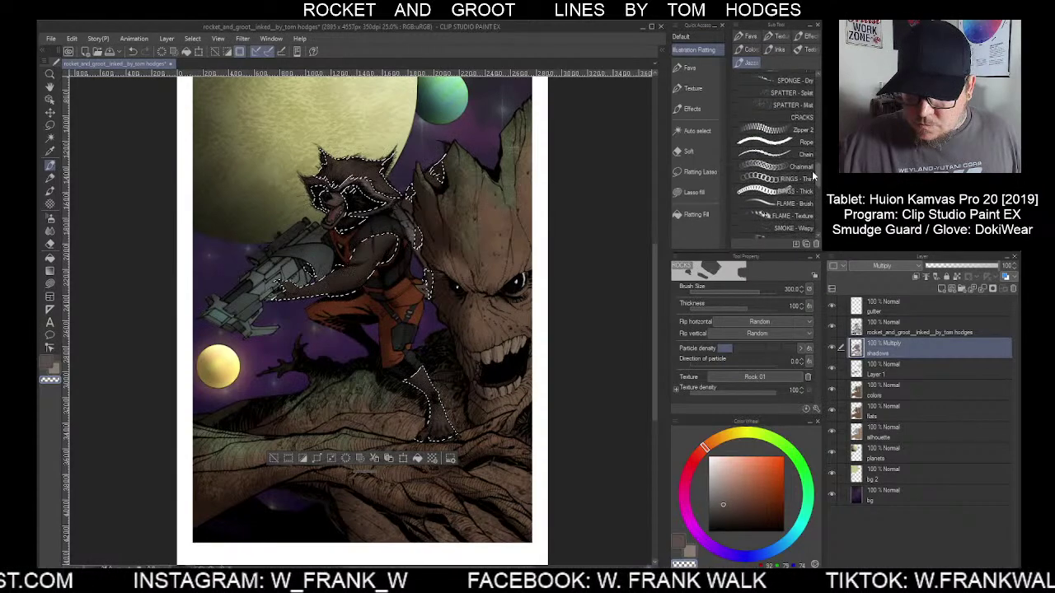
{"action": "scroll", "coordinate": [813, 163], "scroll_direction": "up", "scroll_amount": 4}
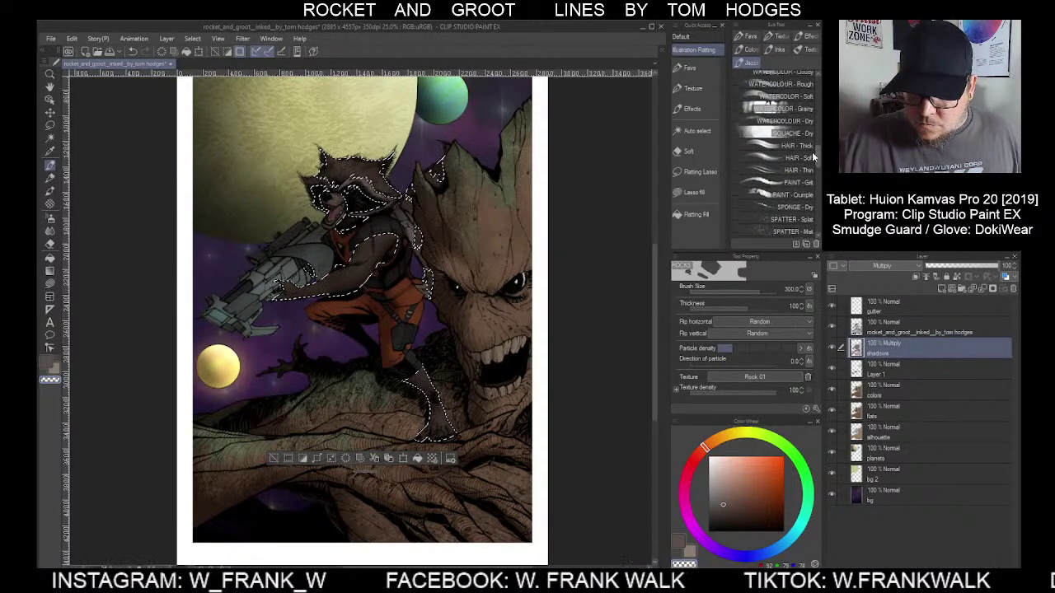
{"action": "left_click", "coordinate": [787, 177]}
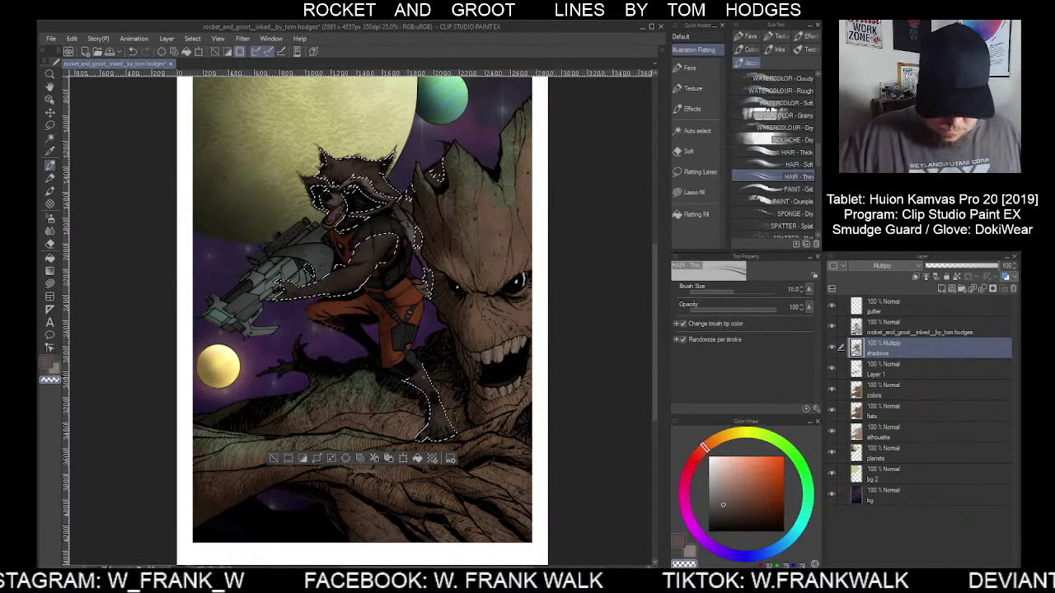
{"action": "scroll", "coordinate": [432, 404], "scroll_direction": "up", "scroll_amount": 2}
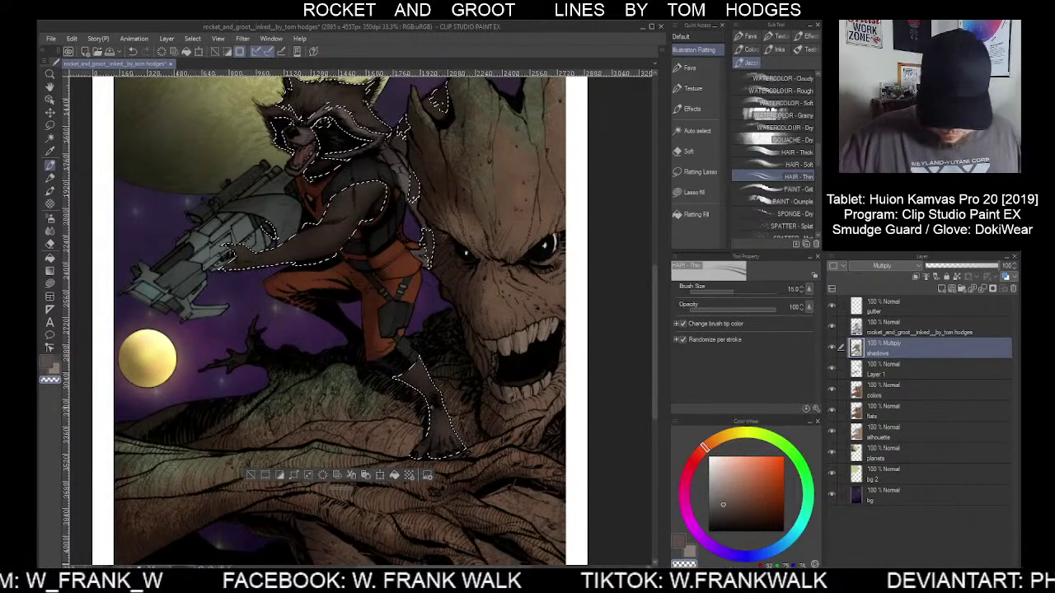
{"action": "key", "text": "bracketright"}
{"action": "key", "text": "bracketleft"}
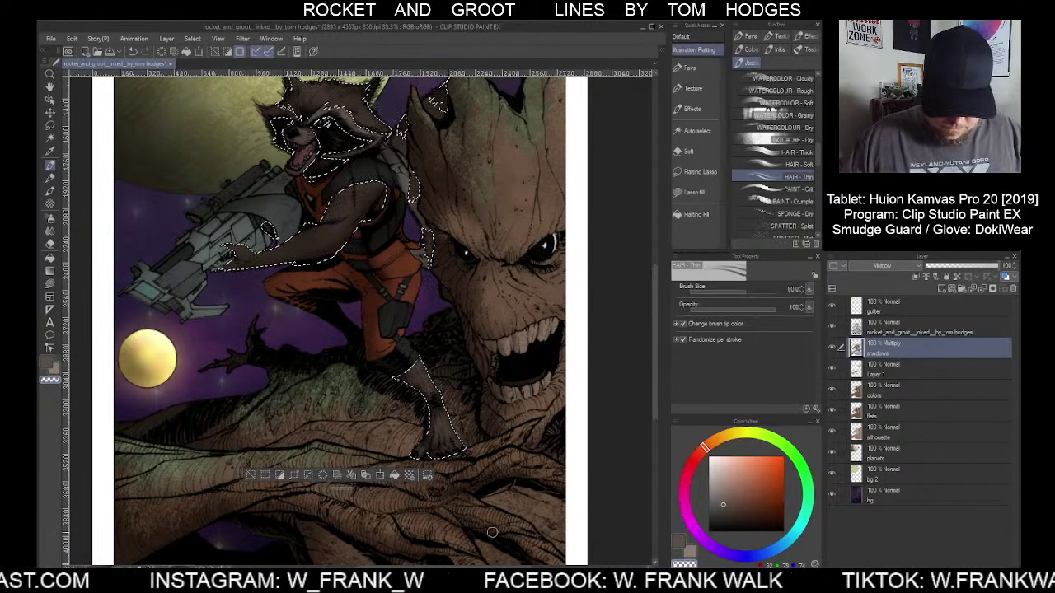
Erase softer strokes from Rocket's fur shading with the HAIR - Soft brush at size 150, and clear the selection
{"action": "left_click", "coordinate": [787, 164]}
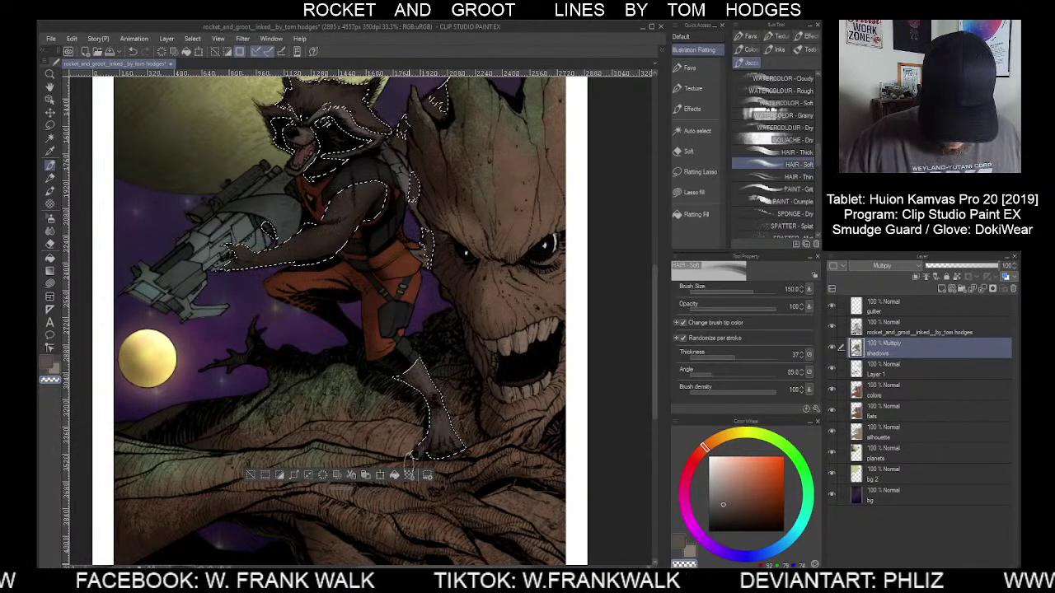
{"action": "scroll", "coordinate": [454, 510], "scroll_direction": "down", "scroll_amount": 1}
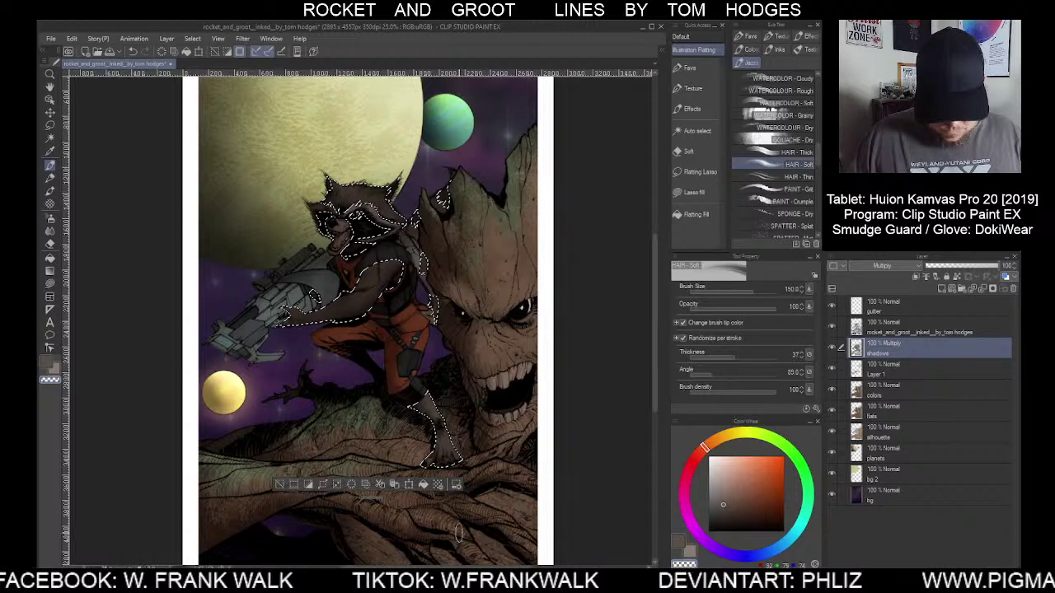
{"action": "key", "text": "ctrl+d"}
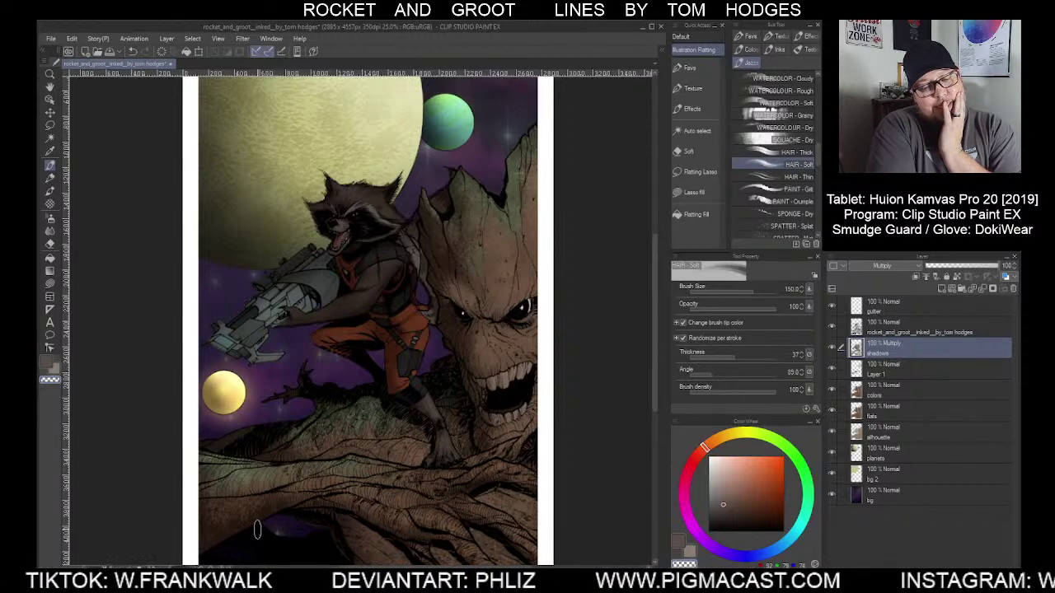
Restore the fur selection and lighten the fur shading with HAIR - Soft at size 170 and HAIR - Thin at size 100
{"action": "key", "text": "ctrl+shift+d"}
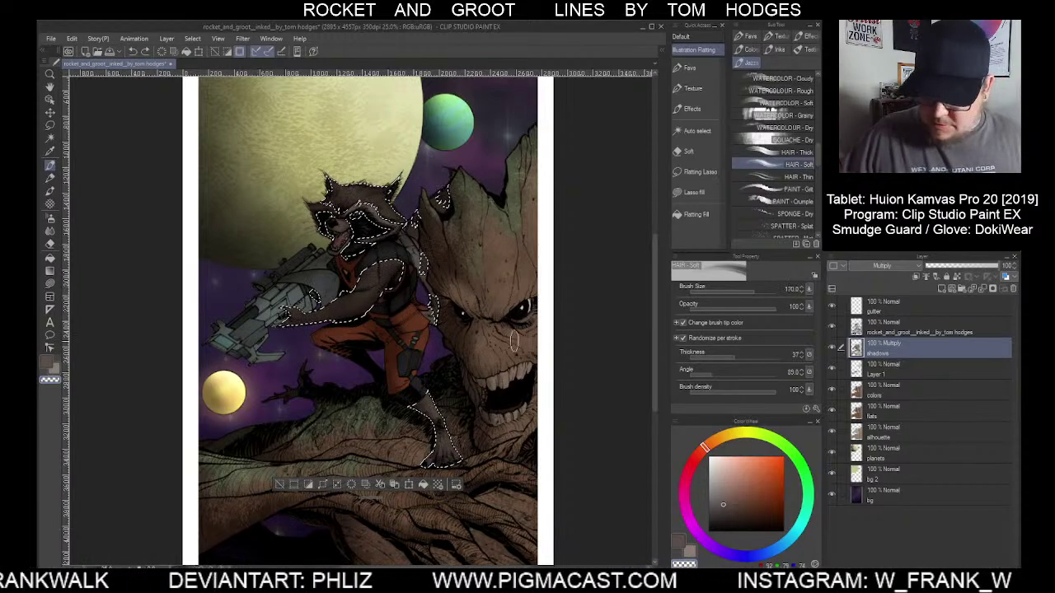
{"action": "key", "text": "bracketright"}
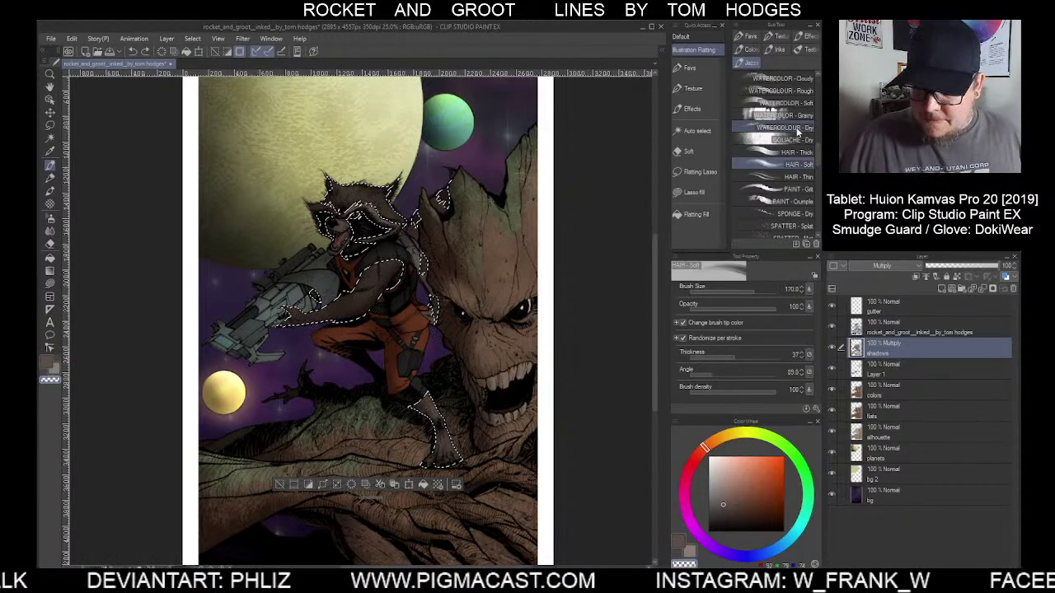
{"action": "left_click", "coordinate": [781, 176]}
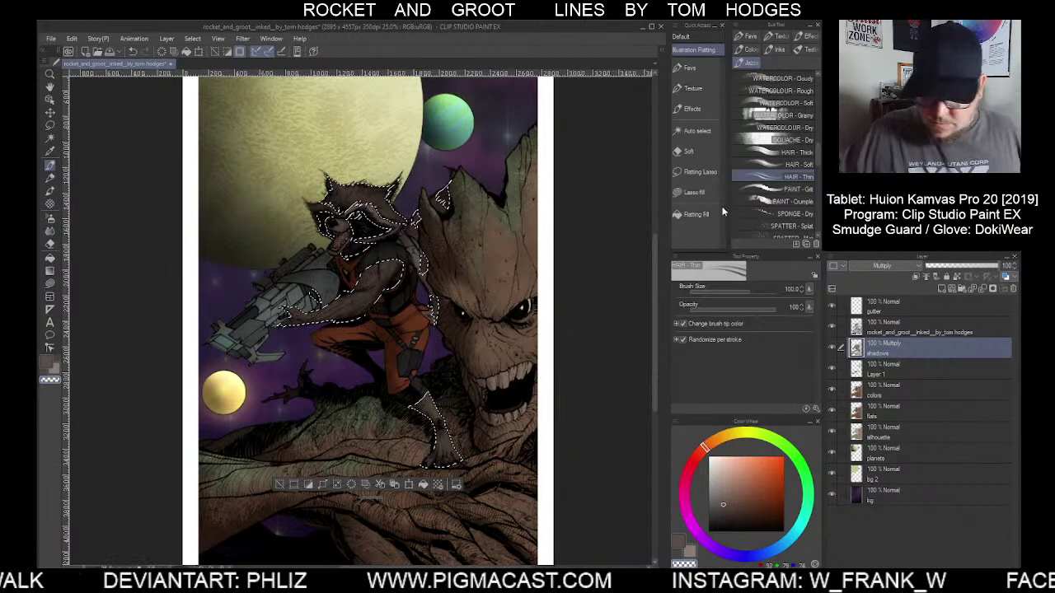
Auto-select Rocket's fur including the dark face mask from the colors layer, and erase thin strokes on the shadows layer with HAIR - Thin at size 100
{"action": "left_click", "coordinate": [694, 131]}
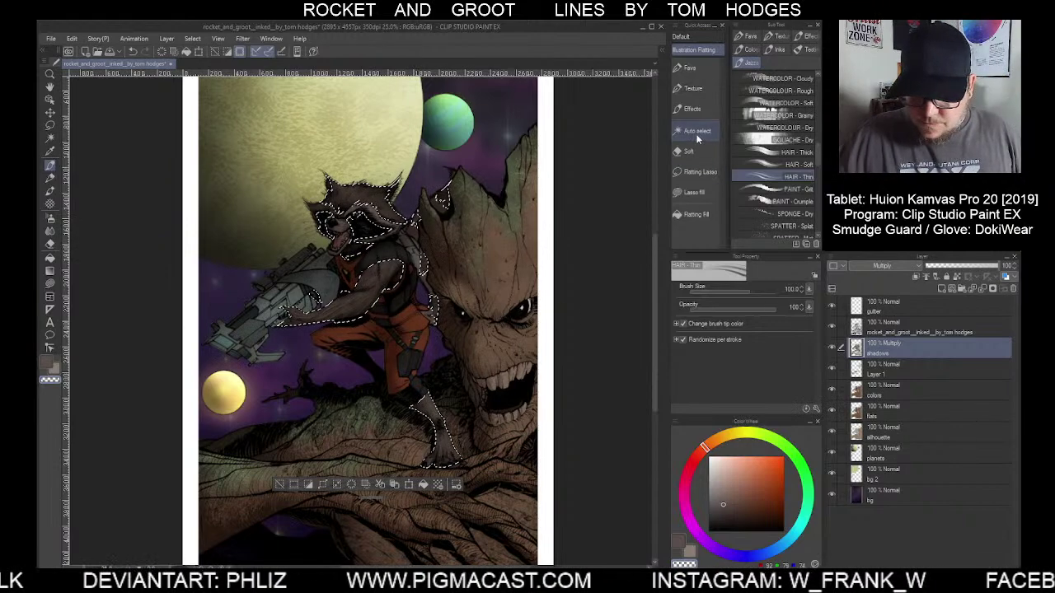
{"action": "left_click", "coordinate": [899, 390]}
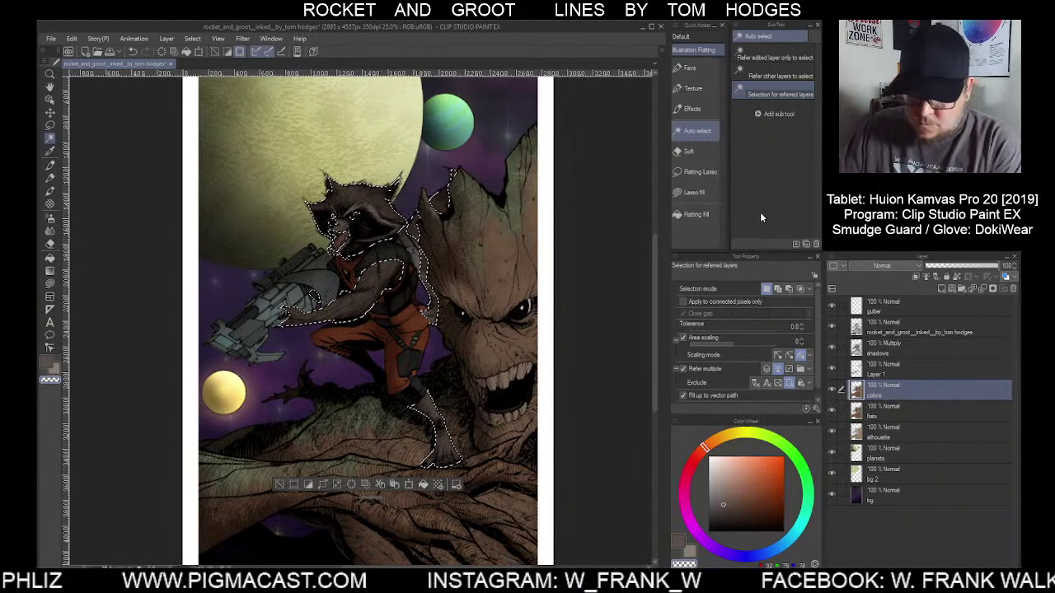
{"action": "left_click", "coordinate": [690, 67]}
{"action": "left_click", "coordinate": [747, 62]}
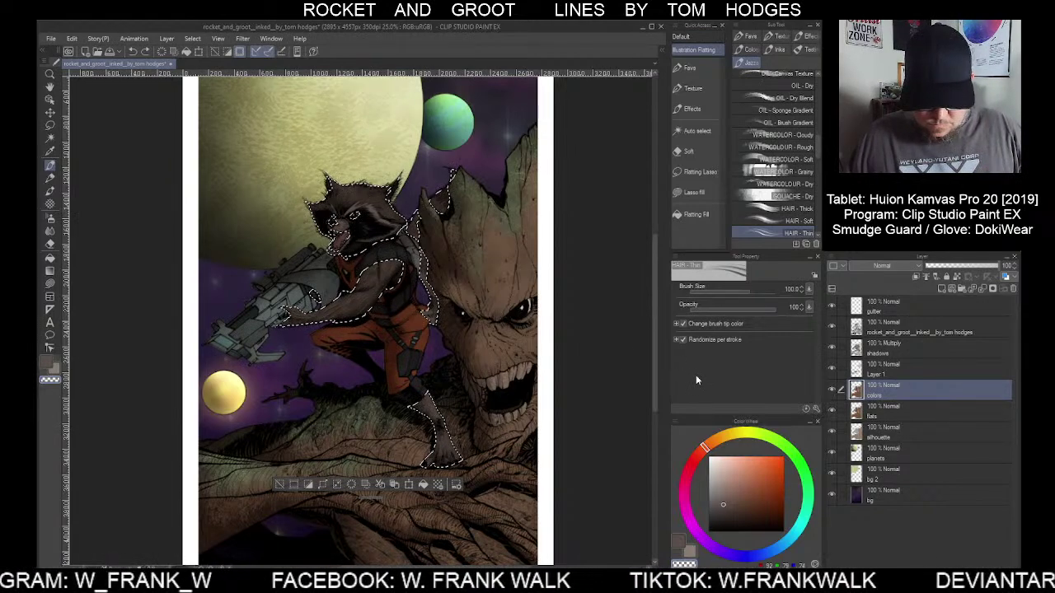
{"action": "left_click", "coordinate": [886, 354]}
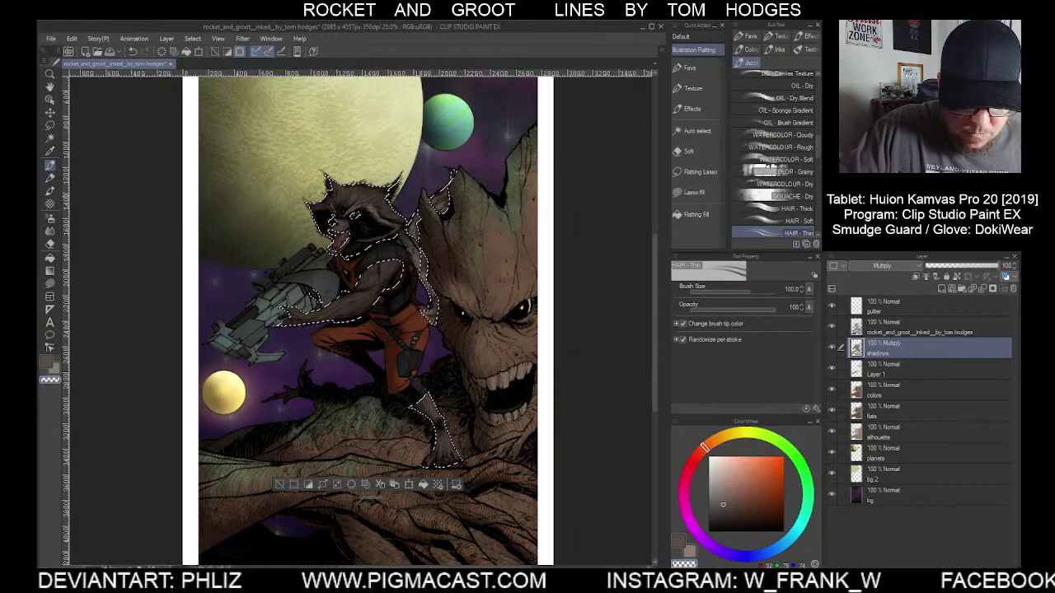
{"action": "mouse_move", "coordinate": [365, 221]}
{"action": "left_mouse_down"}
{"action": "mouse_move", "coordinate": [357, 216]}
{"action": "mouse_move", "coordinate": [400, 221]}
{"action": "mouse_move", "coordinate": [354, 216]}
{"action": "mouse_move", "coordinate": [347, 239]}
{"action": "left_mouse_up"}
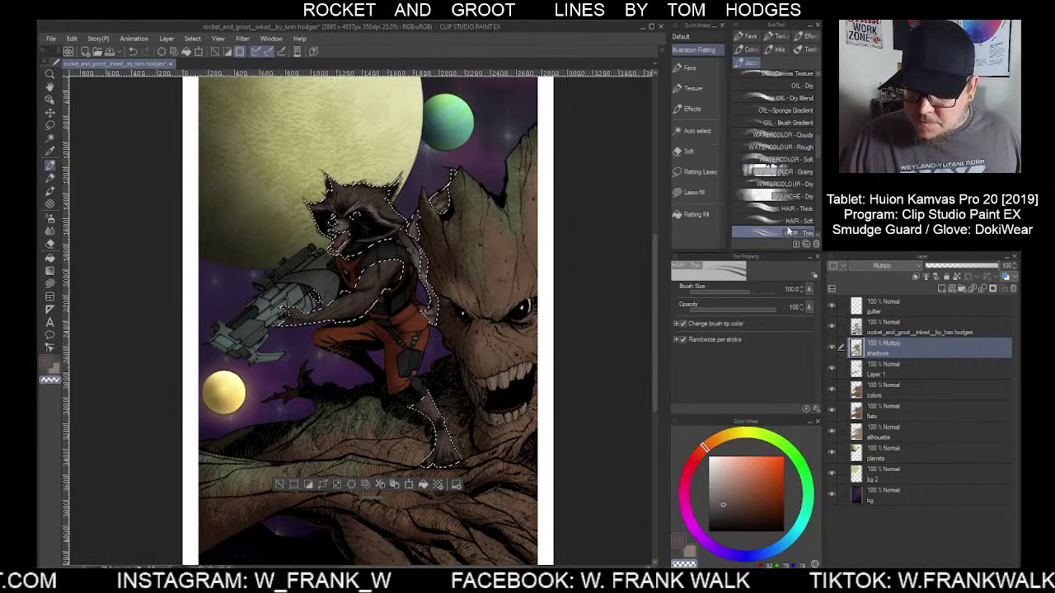
Lighten Rocket's fur shading with broad HAIR - Soft strokes at size 400, and clear the selection
{"action": "left_click", "coordinate": [783, 221]}
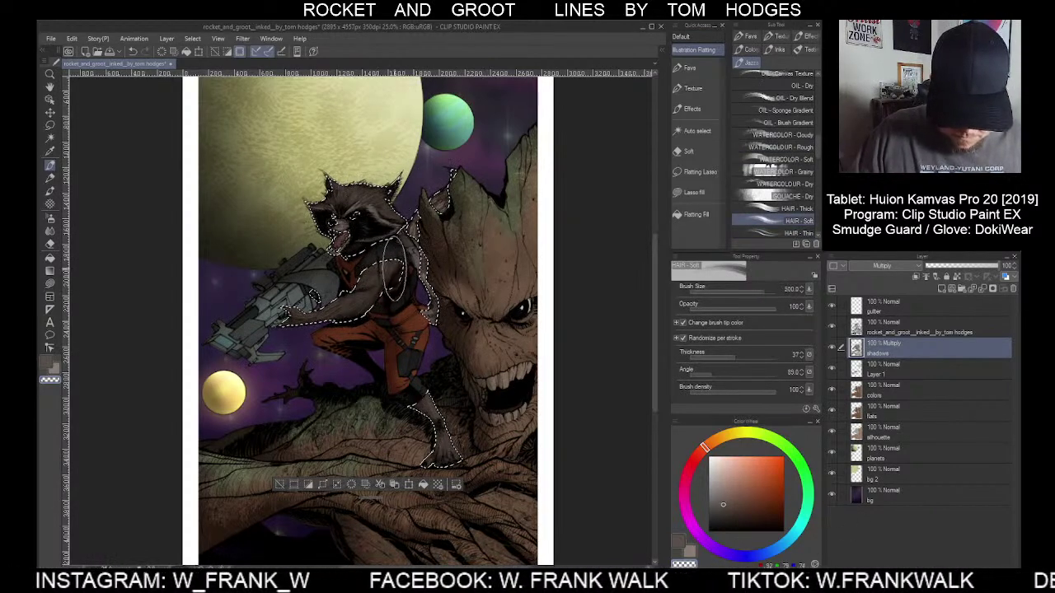
{"action": "key", "text": "bracketright"}
{"action": "key", "text": "bracketright"}
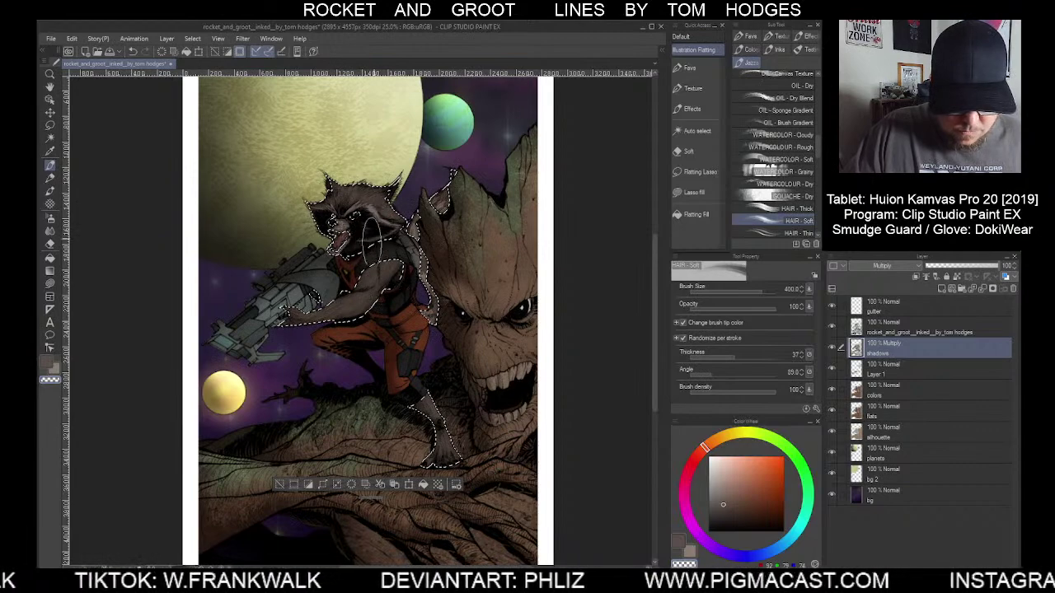
{"action": "left_click", "coordinate": [280, 485]}
{"action": "scroll", "coordinate": [487, 492], "scroll_direction": "down", "scroll_amount": 3}
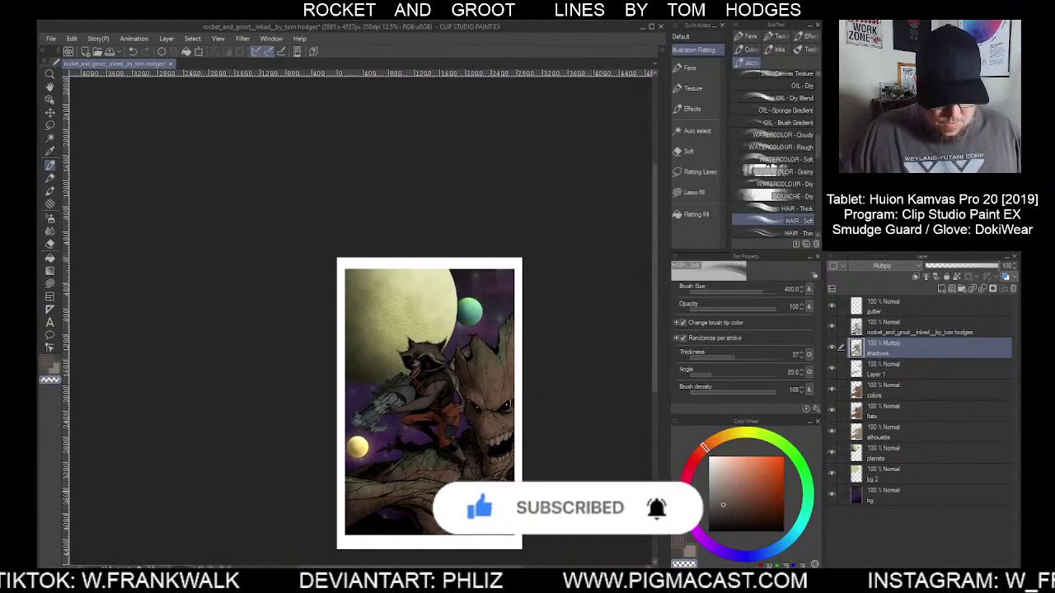
{"action": "scroll", "coordinate": [494, 503], "scroll_direction": "up", "scroll_amount": 3}
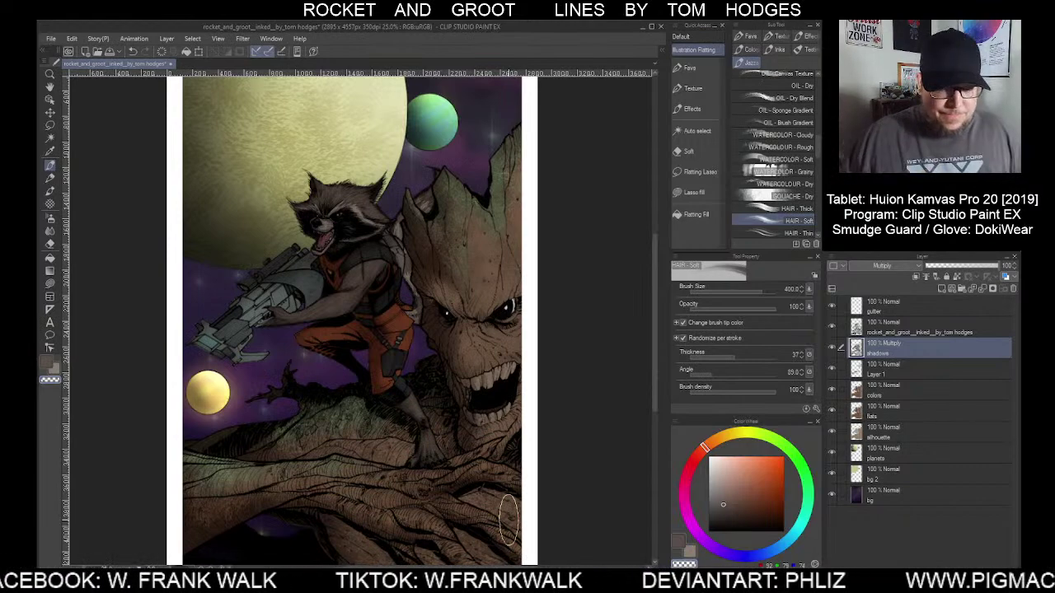
Auto-select Rocket's teeth from the colors layer, erase their shading on the shadows layer, and clear the selection
{"action": "left_click", "coordinate": [690, 67]}
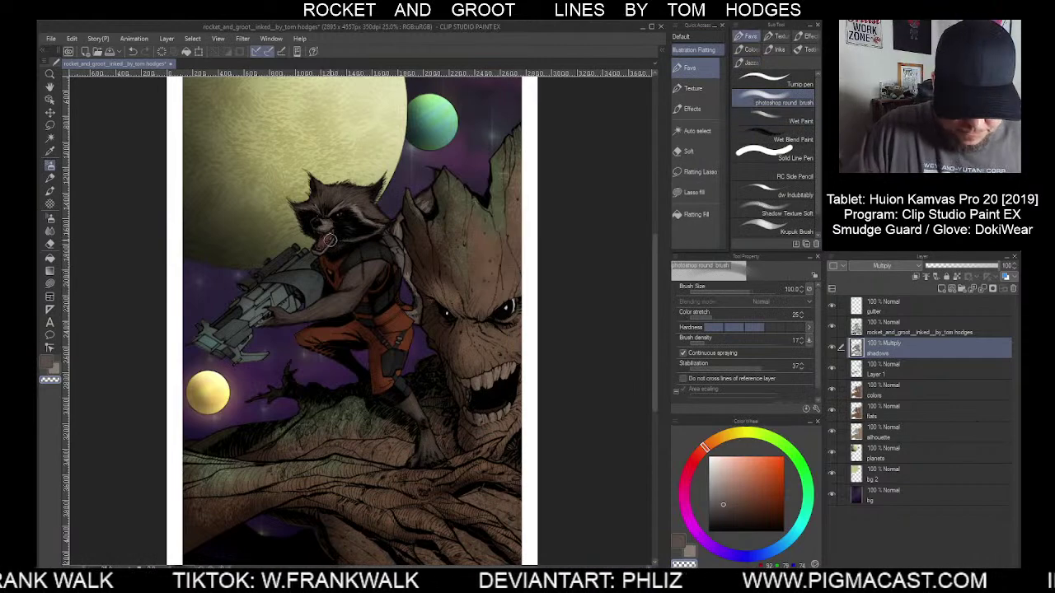
{"action": "key", "text": "bracketleft"}
{"action": "key", "text": "bracketleft"}
{"action": "key", "text": "bracketleft"}
{"action": "scroll", "coordinate": [330, 237], "scroll_direction": "up", "scroll_amount": 3}
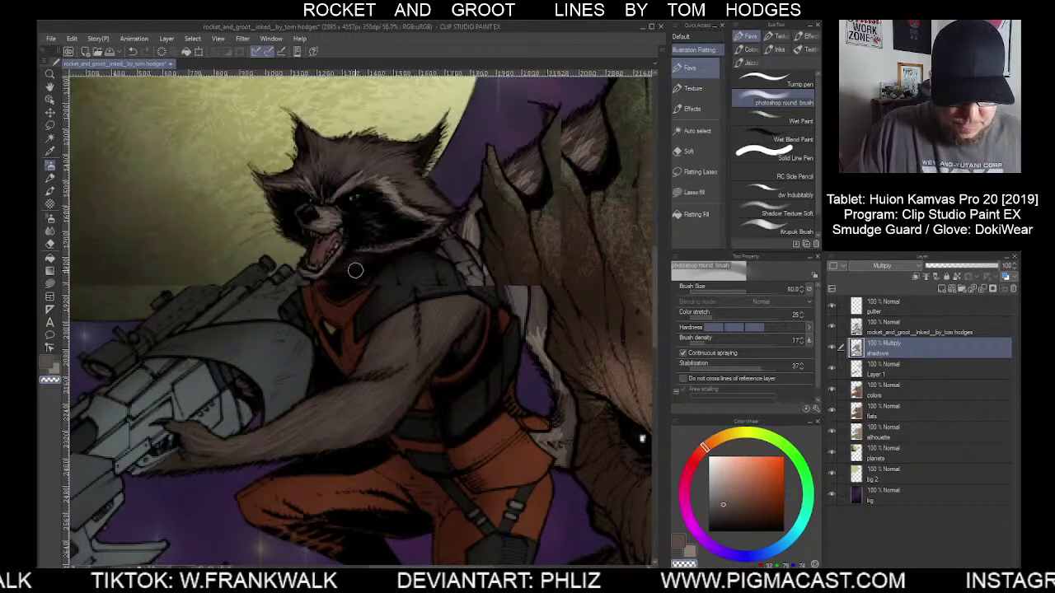
{"action": "scroll", "coordinate": [330, 237], "scroll_direction": "down", "scroll_amount": 1}
{"action": "left_click", "coordinate": [696, 130]}
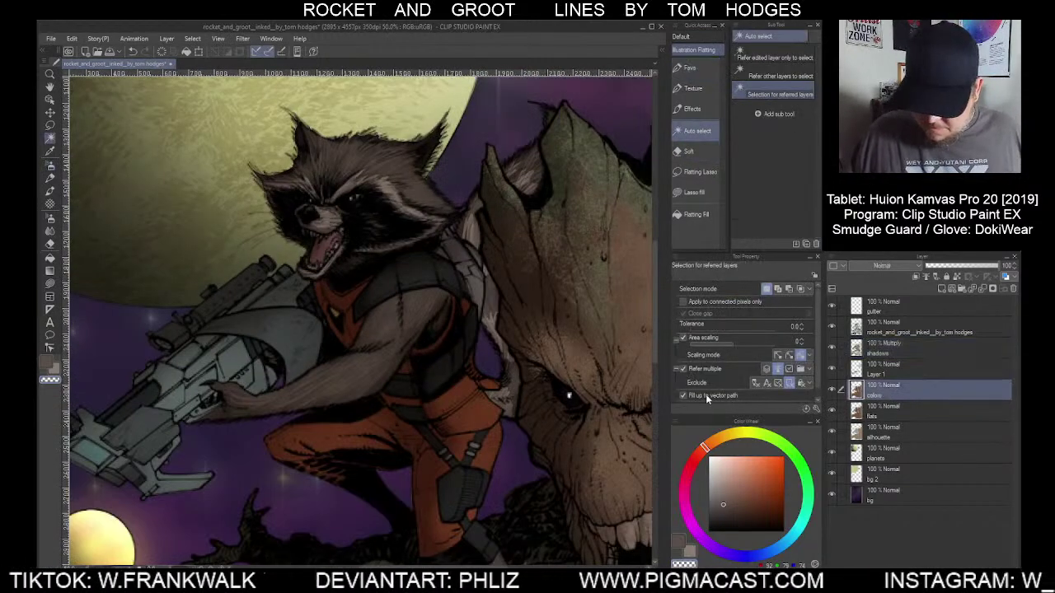
{"action": "left_click", "coordinate": [882, 390]}
{"action": "left_click", "coordinate": [318, 266]}
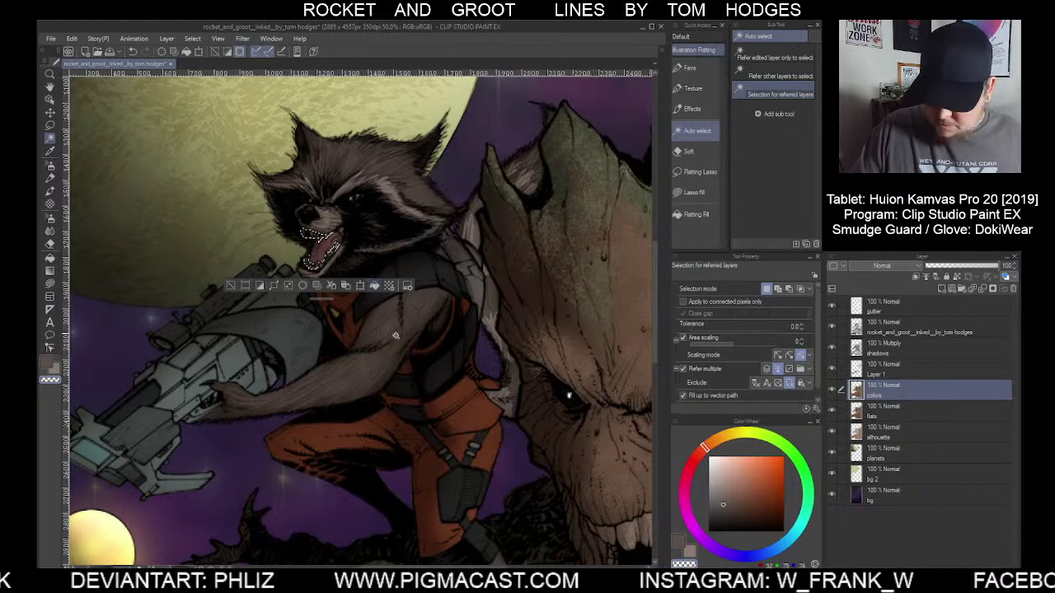
{"action": "key", "text": "ctrl+d"}
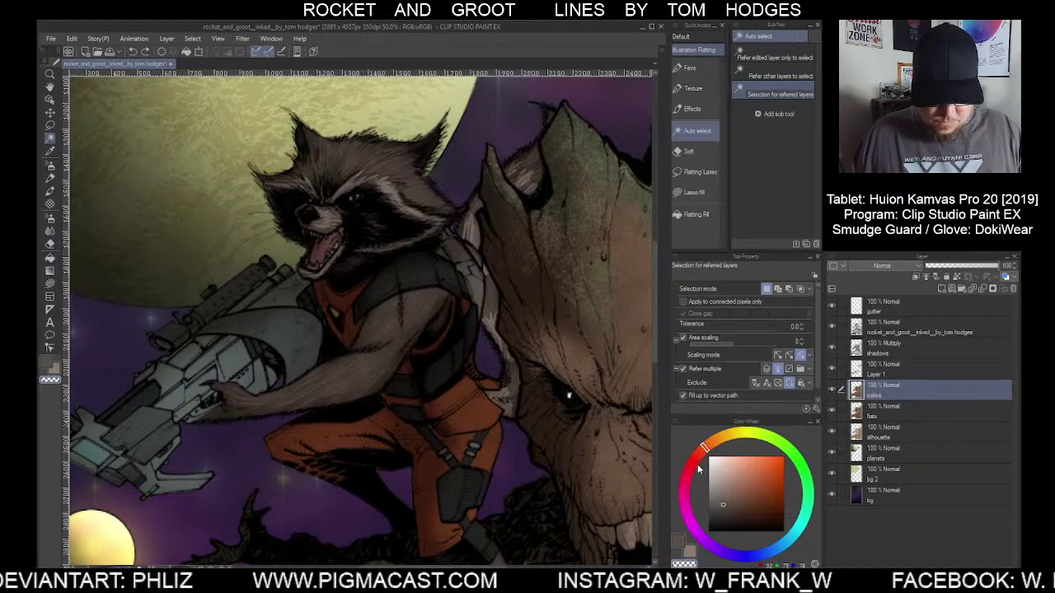
{"action": "key", "text": "ctrl+z"}
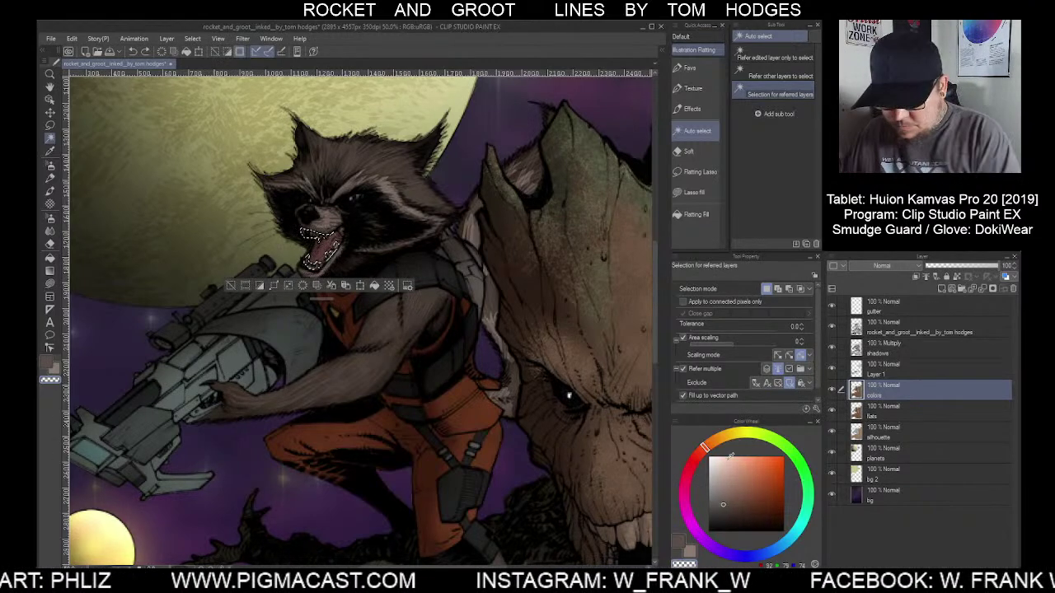
{"action": "left_click", "coordinate": [886, 348]}
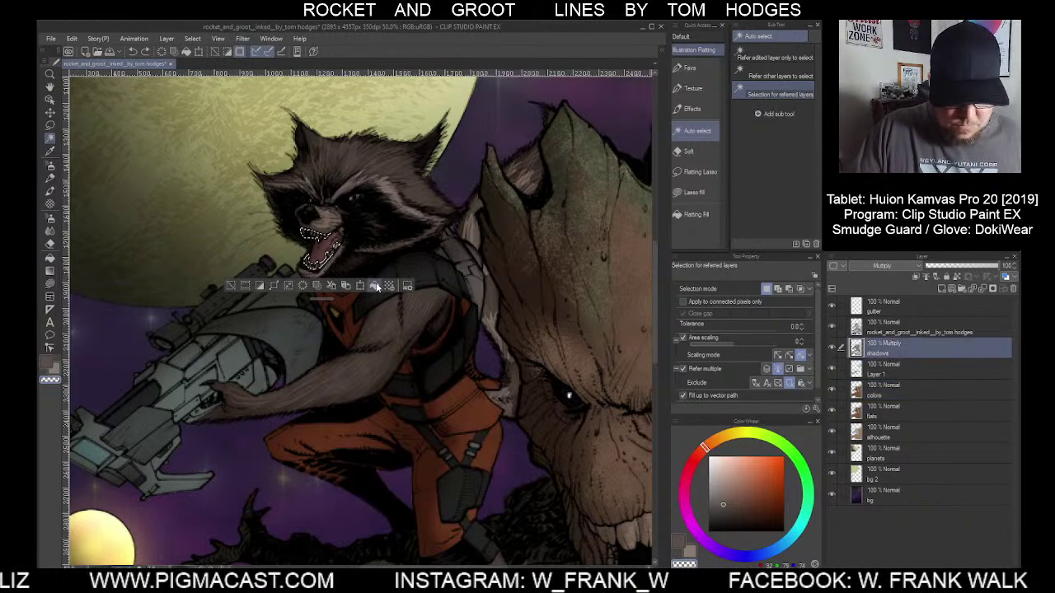
{"action": "key", "text": "ctrl+d"}
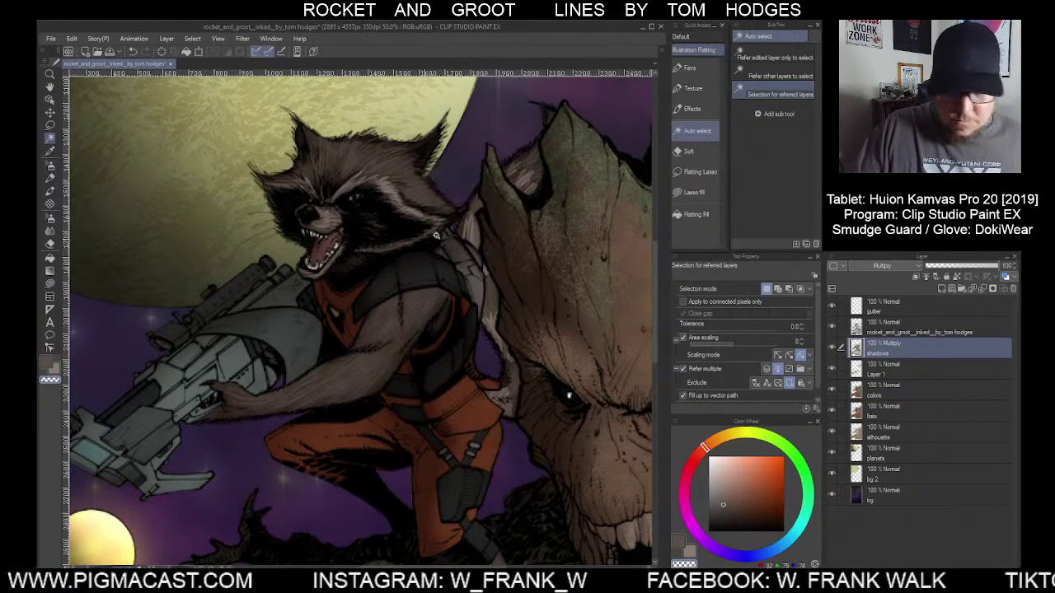
Erase small highlights from the shading on Rocket's nose and eyes with the photoshop round brush at size 30
{"action": "left_click", "coordinate": [690, 68]}
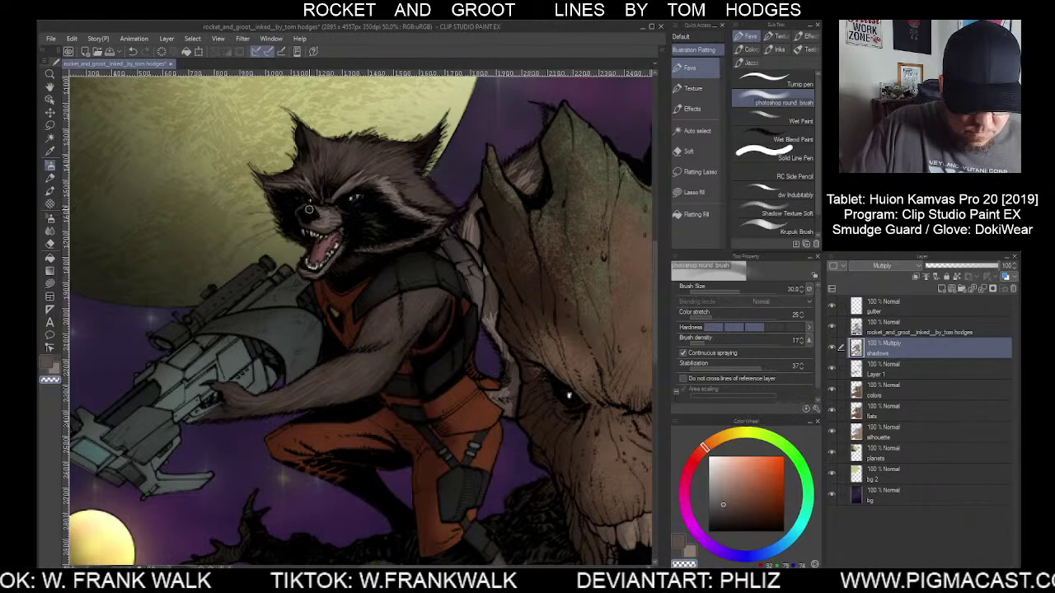
{"action": "key", "text": "ctrl+minus"}
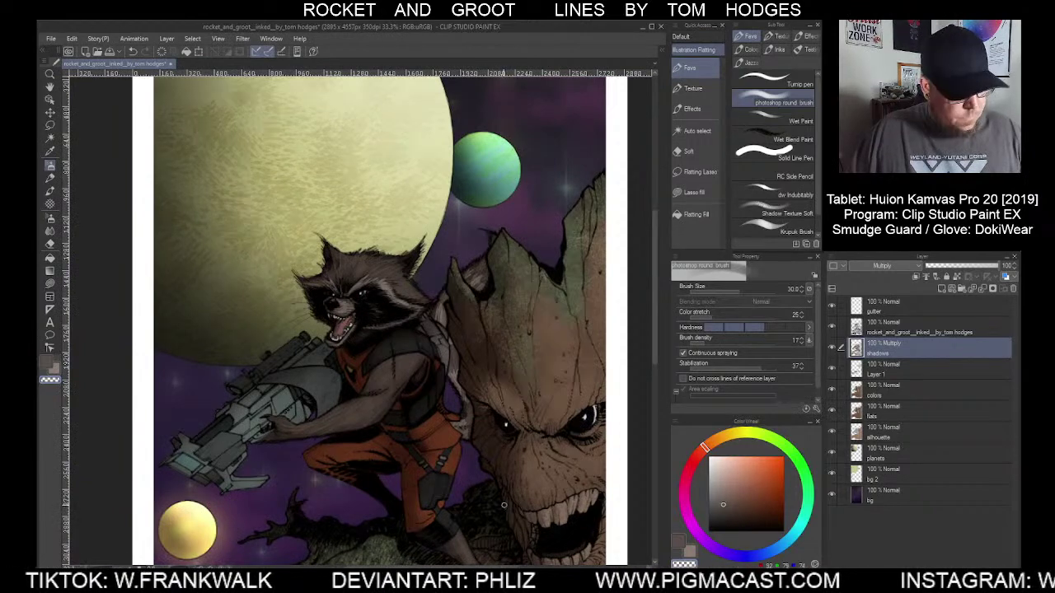
{"action": "left_click_drag", "start_coordinate": [504, 504], "coordinate": [497, 403]}
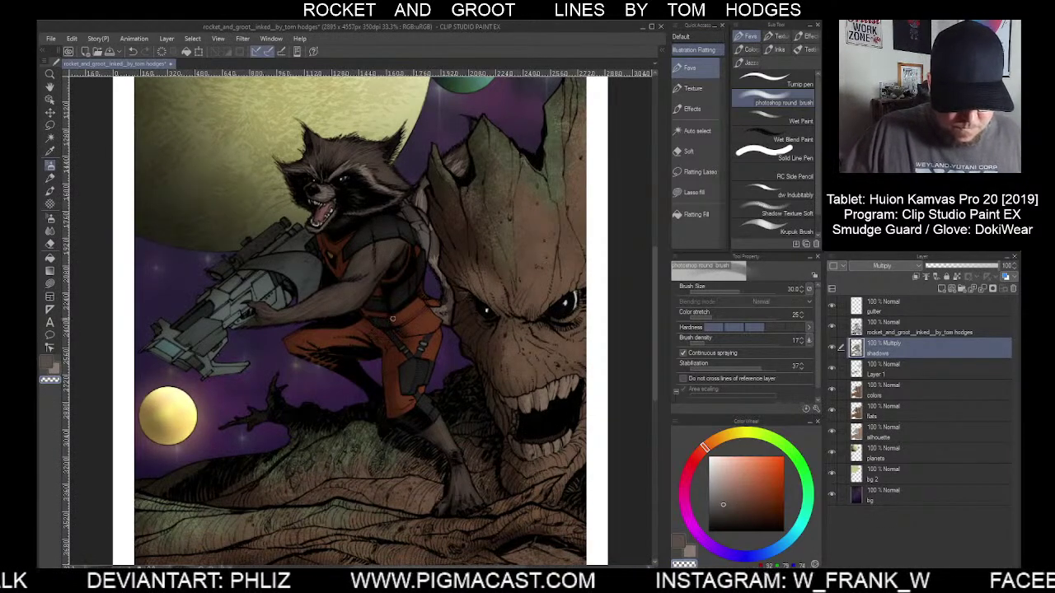
Auto-select the light grey pack on Rocket's back from the colors layer
{"action": "left_click", "coordinate": [697, 130]}
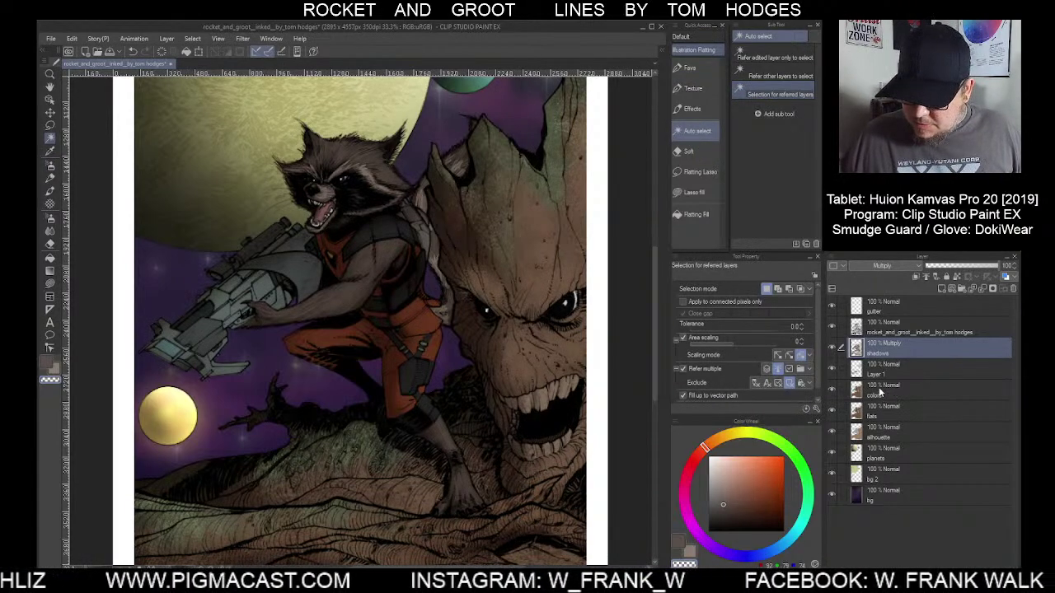
{"action": "left_click", "coordinate": [879, 395]}
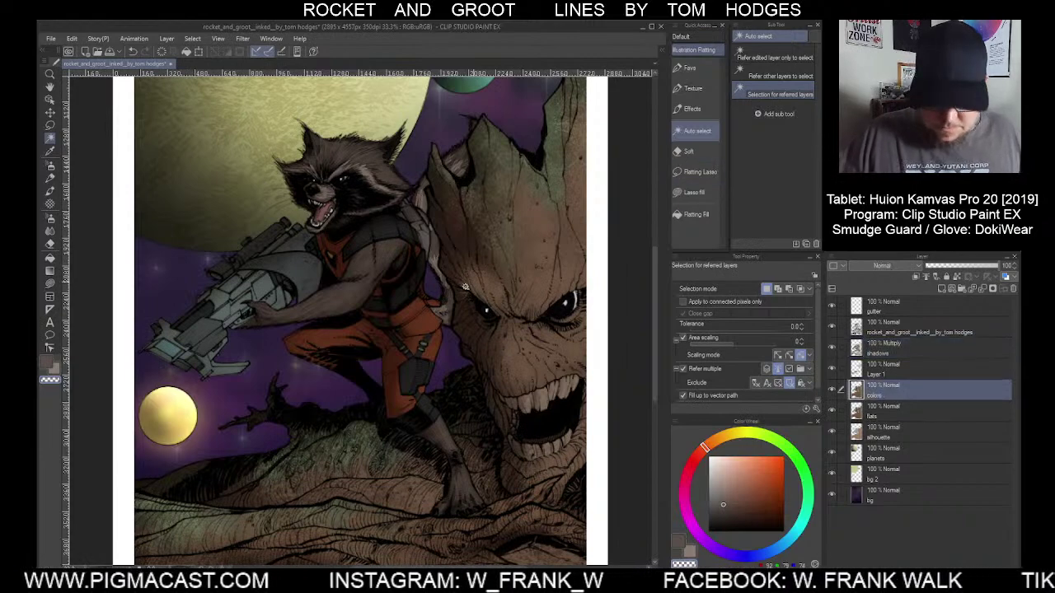
{"action": "left_click", "coordinate": [423, 242]}
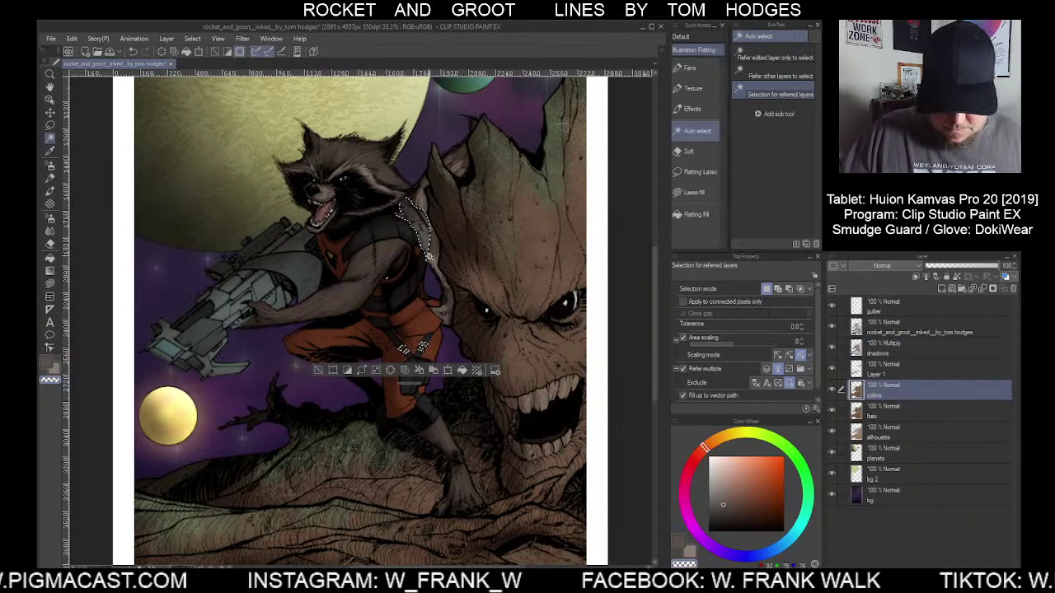
Erase hard-edged light areas from the pack's shading on the shadows layer with the Turnip pen at size 50
{"action": "left_click", "coordinate": [689, 68]}
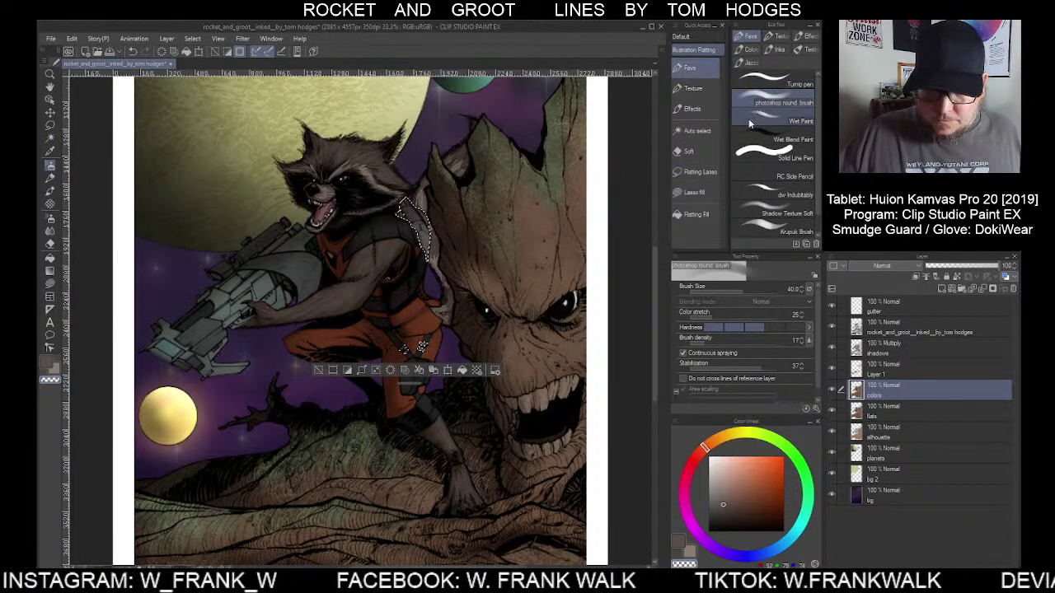
{"action": "left_click", "coordinate": [757, 80]}
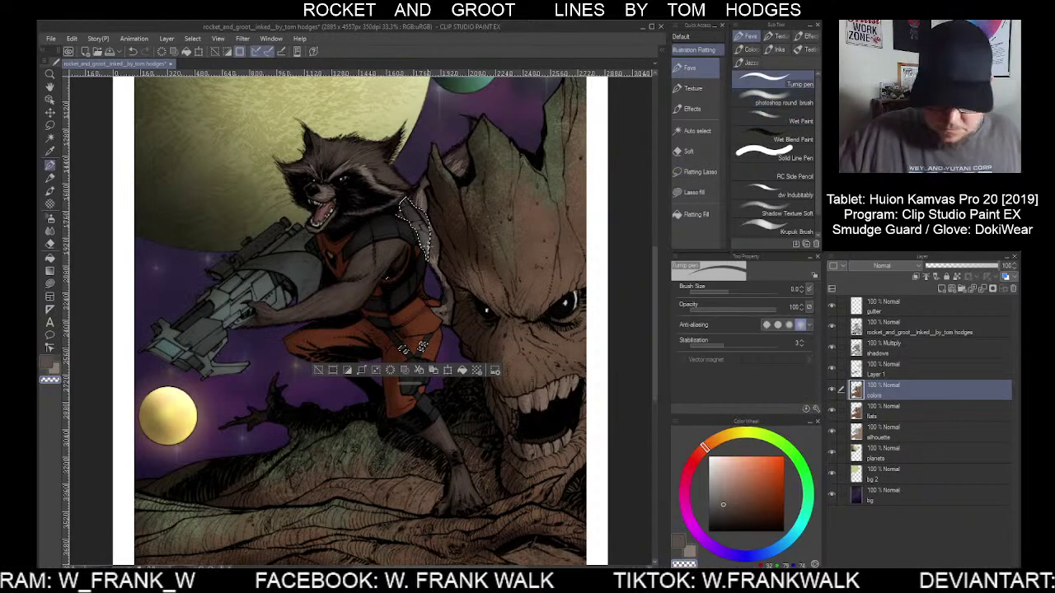
{"action": "key", "text": "bracketright"}
{"action": "key", "text": "bracketright"}
{"action": "key", "text": "bracketright"}
{"action": "key", "text": "bracketright"}
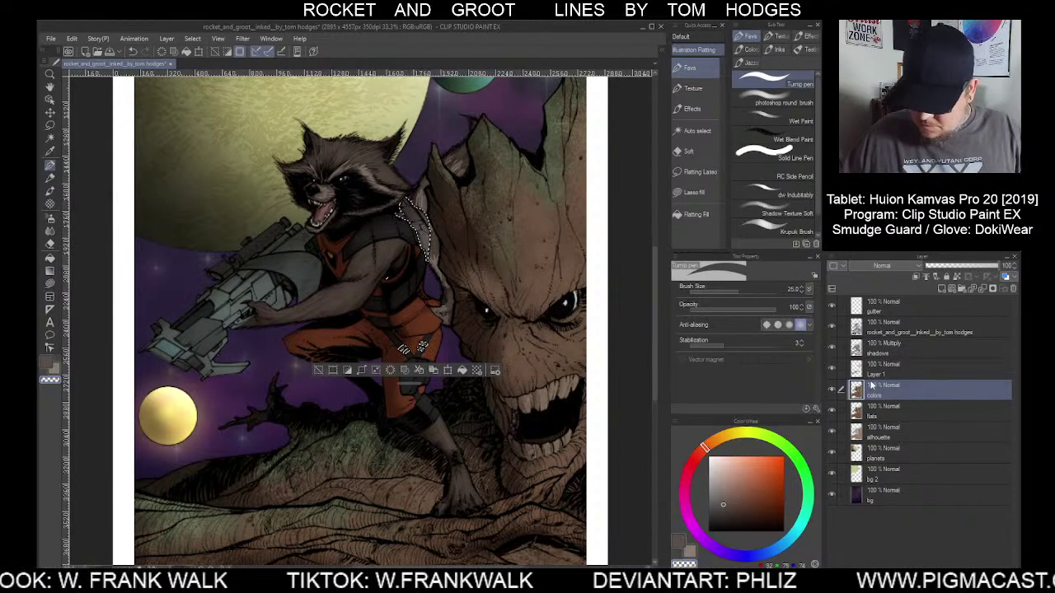
{"action": "left_click", "coordinate": [874, 368]}
{"action": "left_click", "coordinate": [874, 347]}
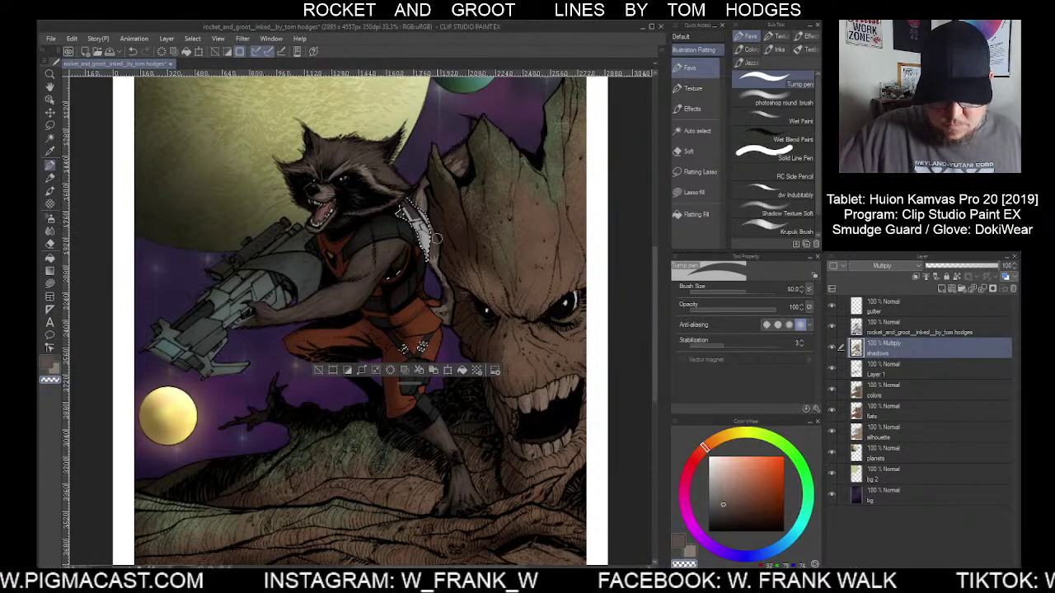
Soften the light on the pack's shading with the photoshop round brush at size 300, and clear the selection
{"action": "left_click", "coordinate": [779, 100]}
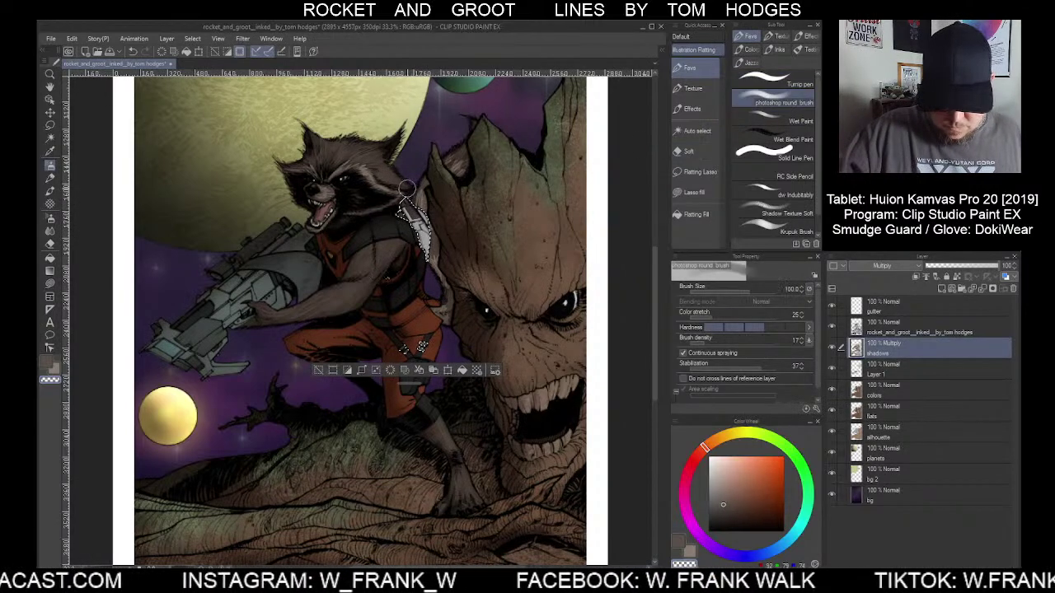
{"action": "key", "text": "bracketright"}
{"action": "key", "text": "bracketright"}
{"action": "key", "text": "bracketright"}
{"action": "key", "text": "bracketright"}
{"action": "key", "text": "bracketright"}
{"action": "key", "text": "bracketright"}
{"action": "key", "text": "bracketright"}
{"action": "key", "text": "bracketright"}
{"action": "key", "text": "bracketright"}
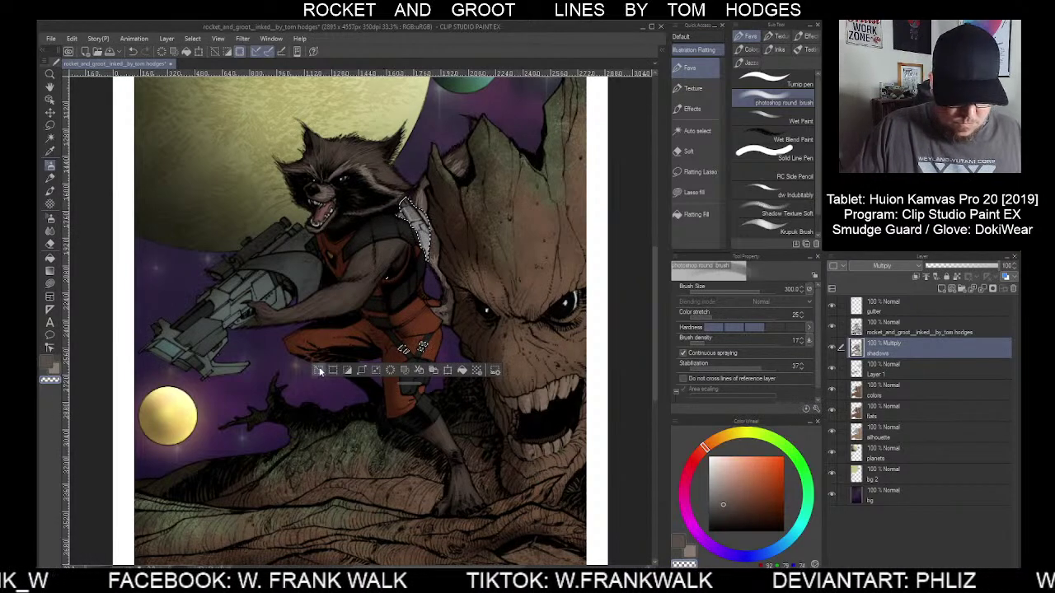
{"action": "key", "text": "ctrl+d"}
Auto-select Rocket's dark armor and straps from the colors layer, erase highlights on the shadows layer with the photoshop round brush at size 70, and deselect
{"action": "scroll", "coordinate": [403, 476], "scroll_direction": "down", "scroll_amount": 1}
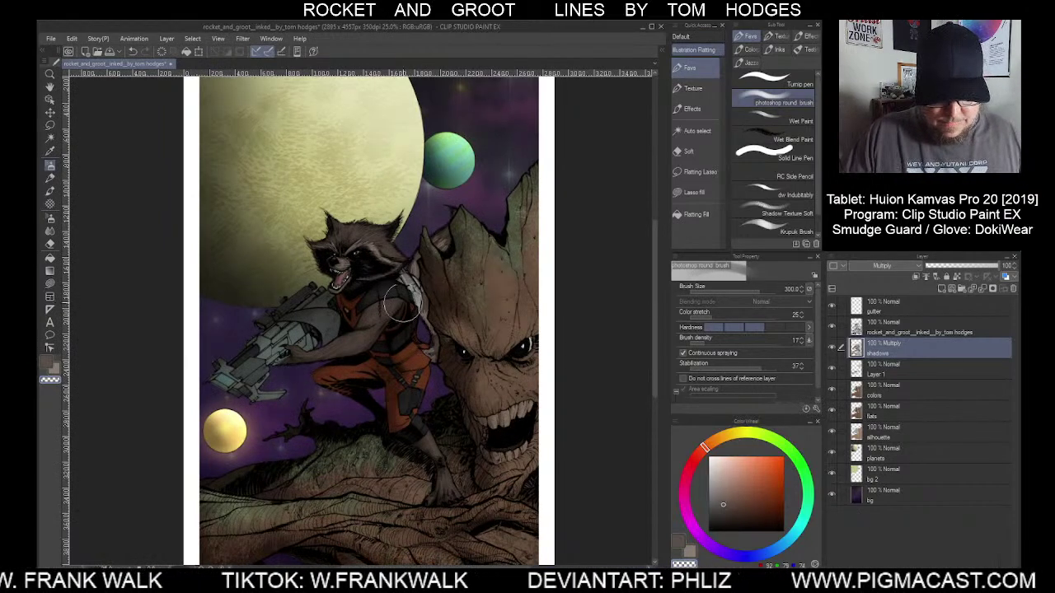
{"action": "scroll", "coordinate": [412, 322], "scroll_direction": "up", "scroll_amount": 1}
{"action": "left_click", "coordinate": [697, 130]}
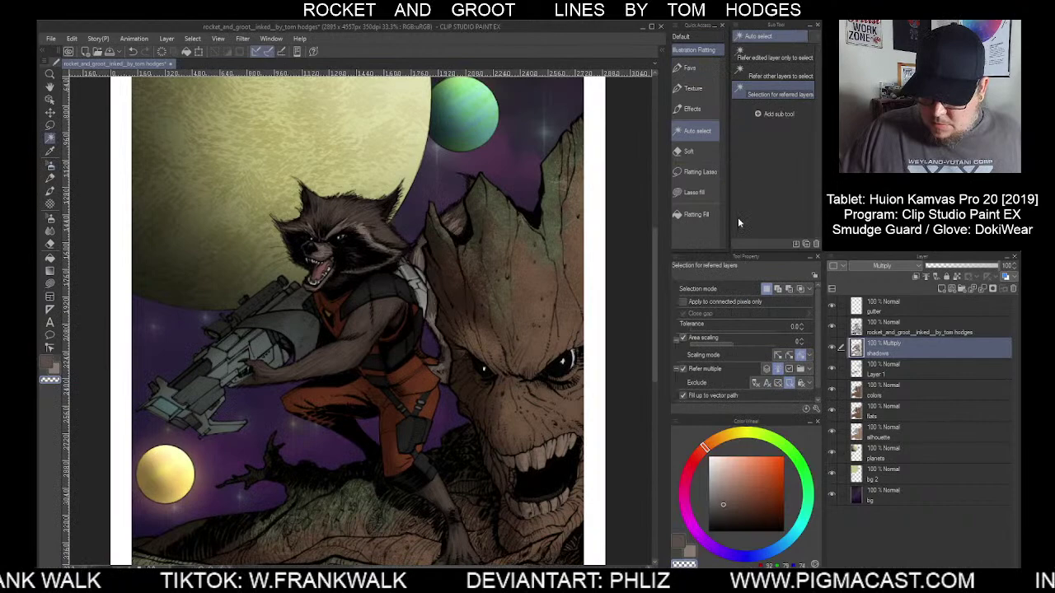
{"action": "left_click", "coordinate": [907, 389]}
{"action": "left_click", "coordinate": [383, 329]}
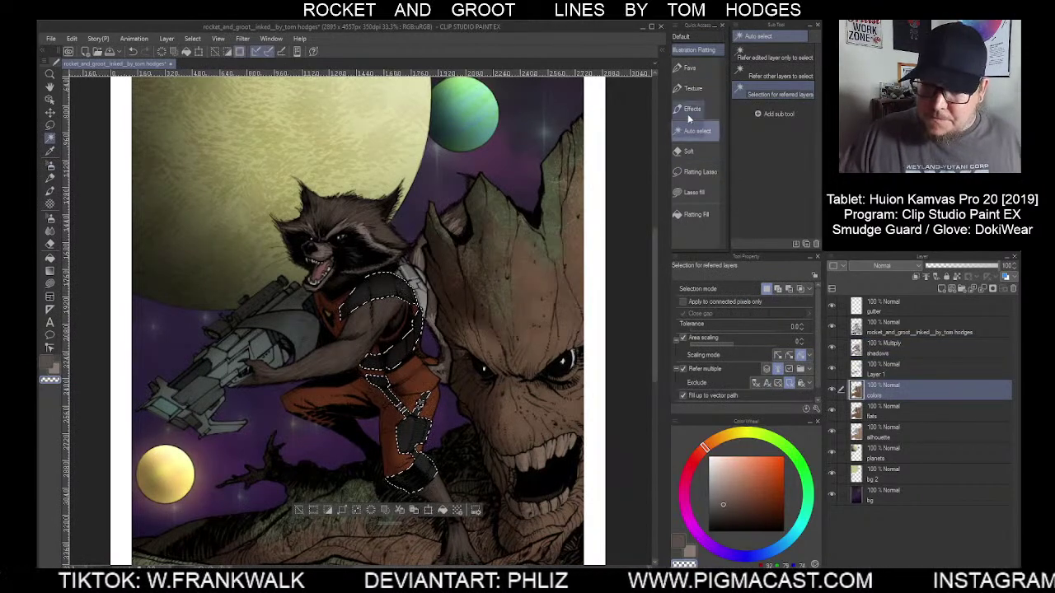
{"action": "key", "text": "b"}
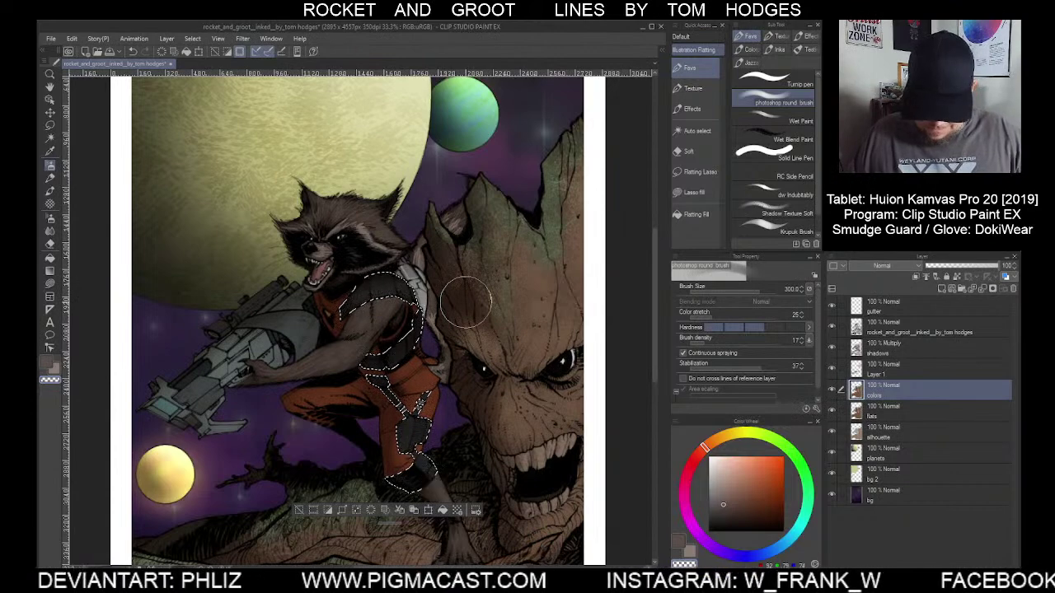
{"action": "left_click", "coordinate": [882, 353]}
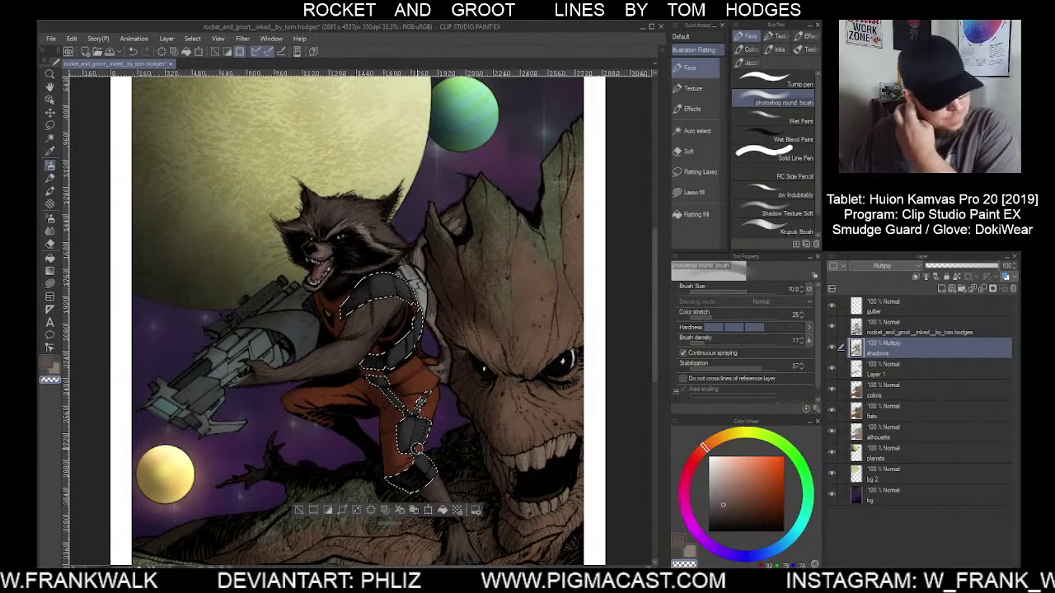
{"action": "left_click", "coordinate": [338, 510]}
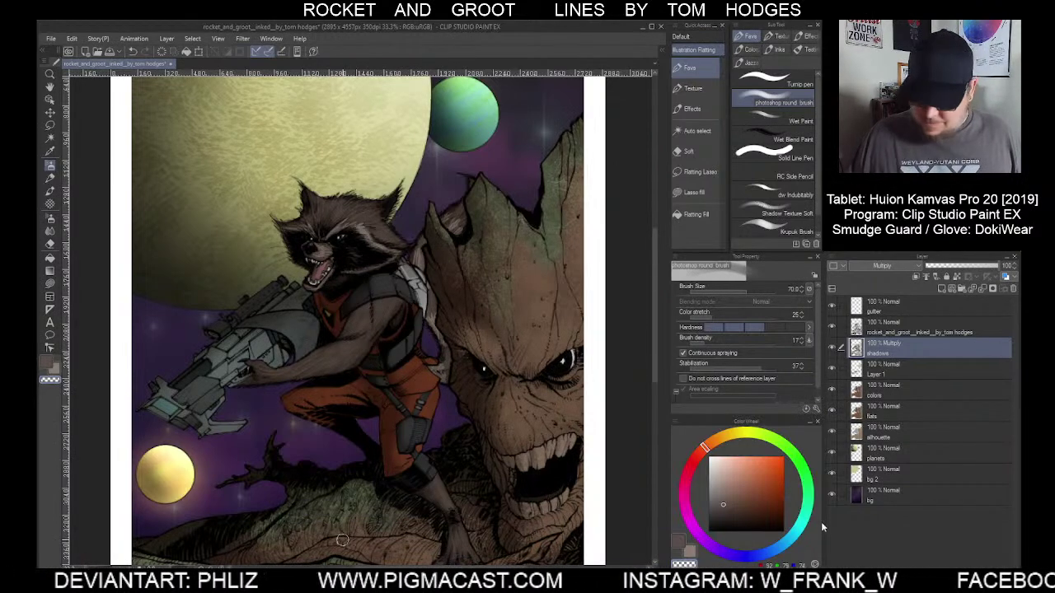
Auto-select Rocket's orange suit from the colors layer and make the shadows layer active again
{"action": "left_click", "coordinate": [884, 393]}
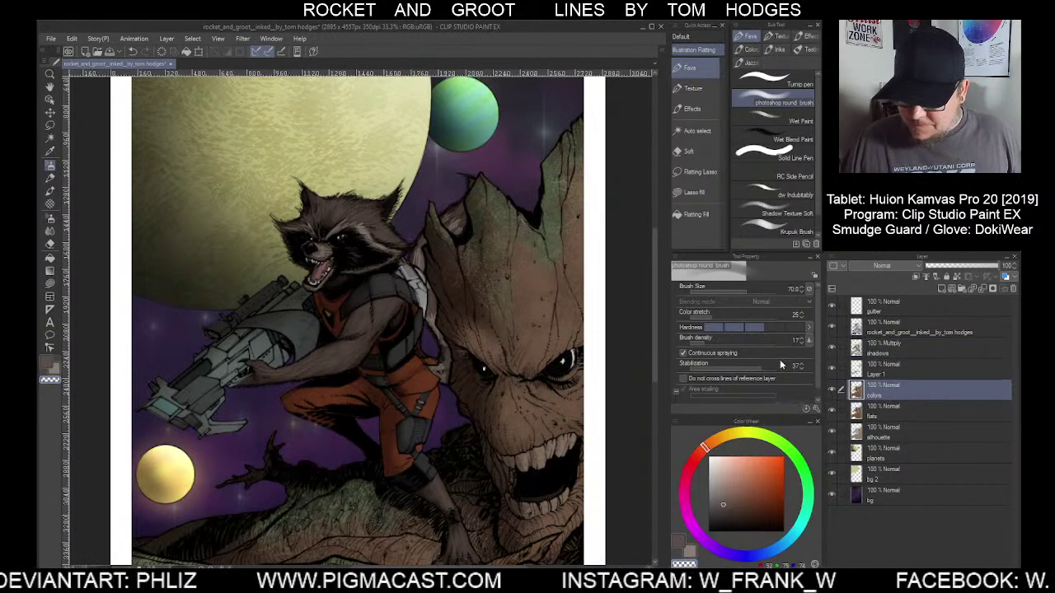
{"action": "left_click", "coordinate": [696, 130]}
{"action": "left_click", "coordinate": [427, 402]}
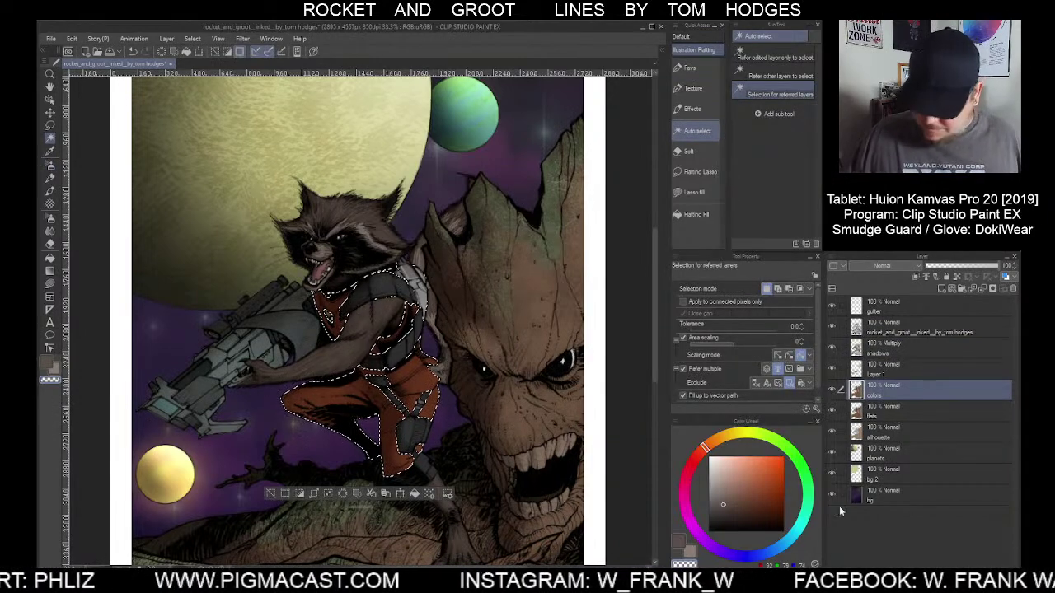
{"action": "left_click", "coordinate": [876, 350]}
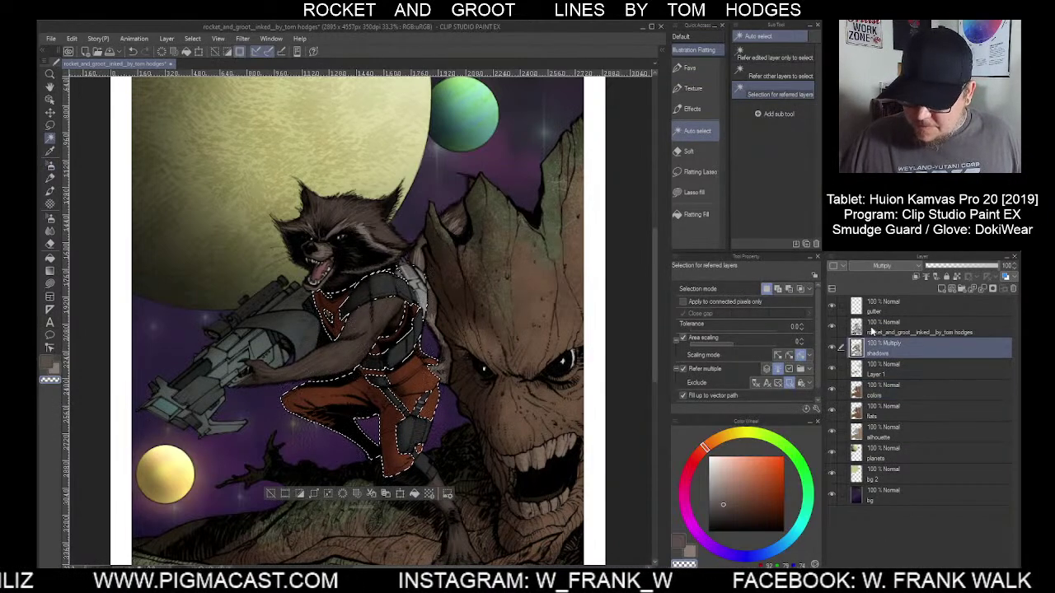
Erase soft light areas from the orange suit's shading on the shadows layer with the photoshop round brush at size 250, and deselect
{"action": "left_click", "coordinate": [690, 68]}
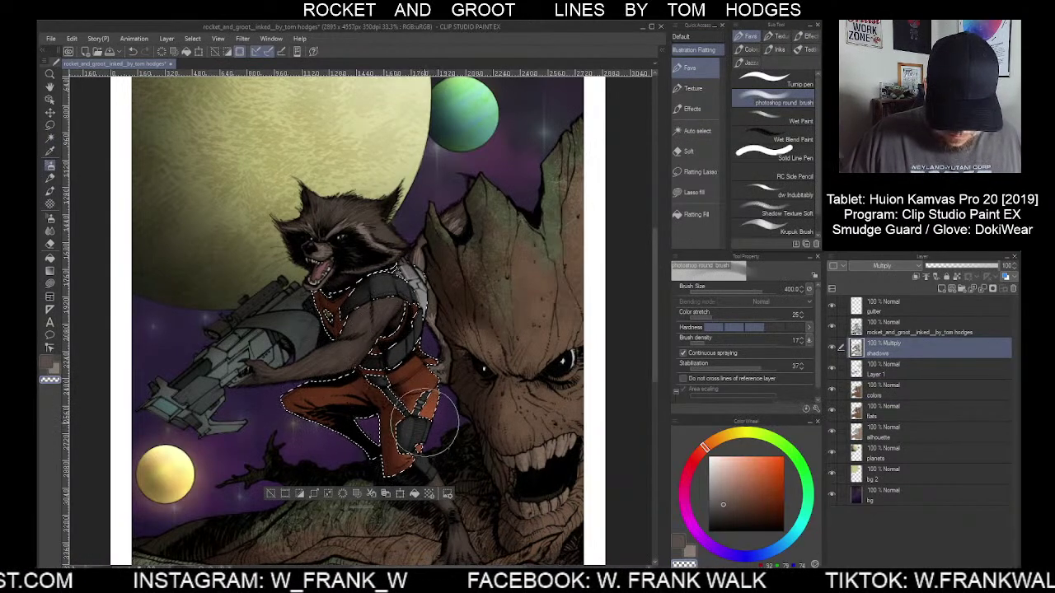
{"action": "key", "text": "bracketleft"}
{"action": "key", "text": "bracketleft"}
{"action": "key", "text": "bracketleft"}
{"action": "key", "text": "bracketleft"}
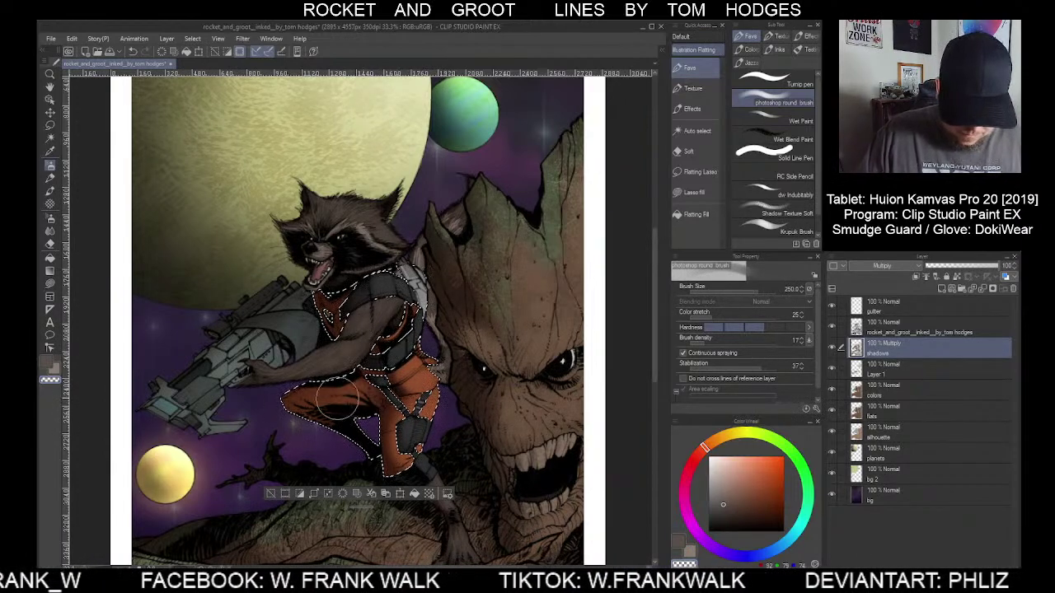
{"action": "key", "text": "bracketright"}
{"action": "key", "text": "bracketright"}
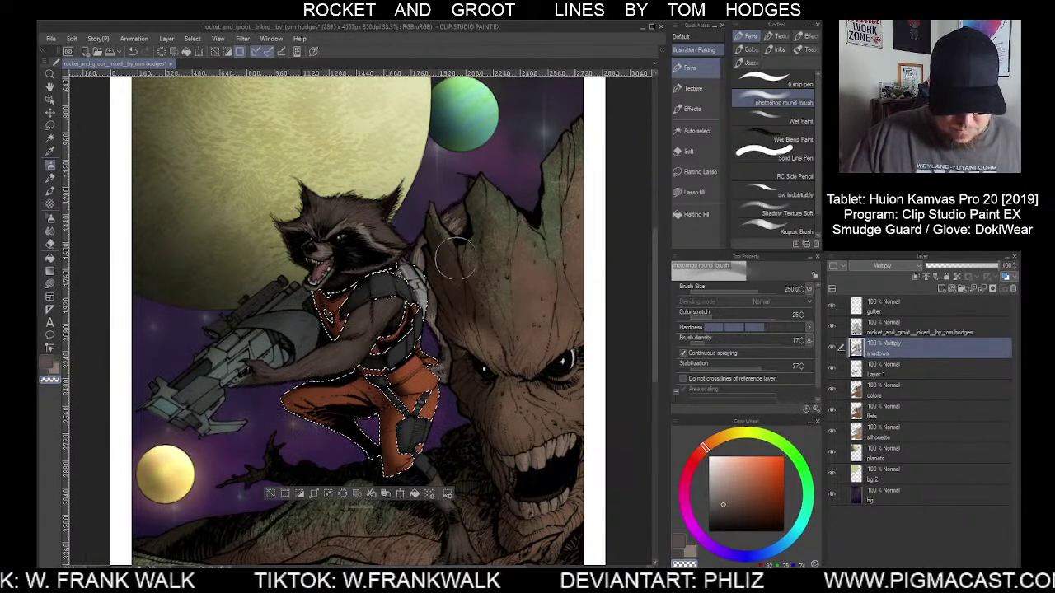
{"action": "left_click", "coordinate": [268, 493]}
Review the suit's lighting within the whole illustration and set the photoshop round brush to size 120
{"action": "key", "text": "ctrl+minus"}
{"action": "key", "text": "ctrl+minus"}
{"action": "key", "text": "ctrl+minus"}
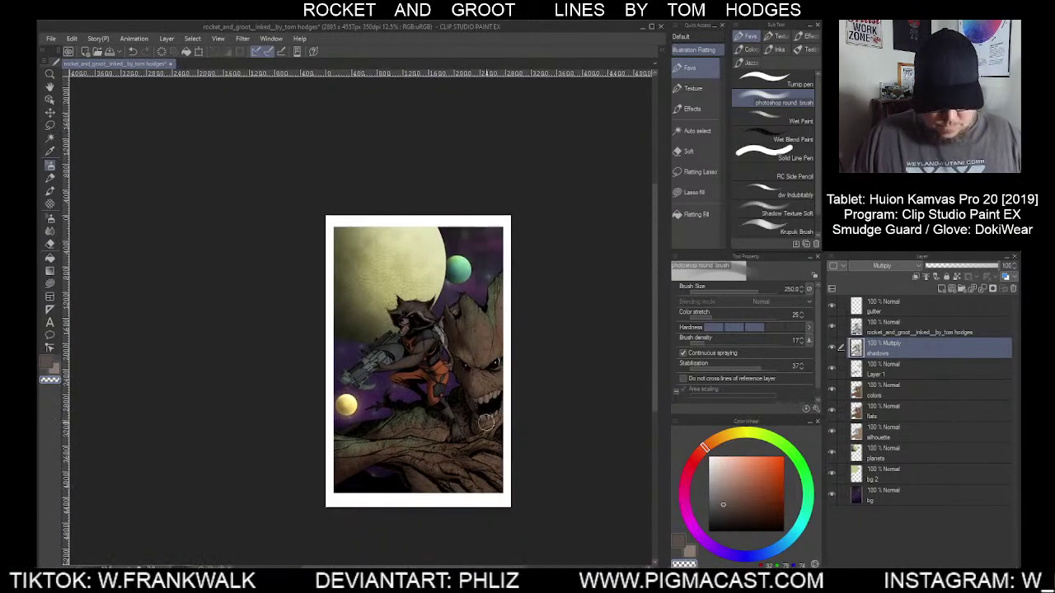
{"action": "scroll", "coordinate": [478, 419], "scroll_direction": "up", "scroll_amount": 2}
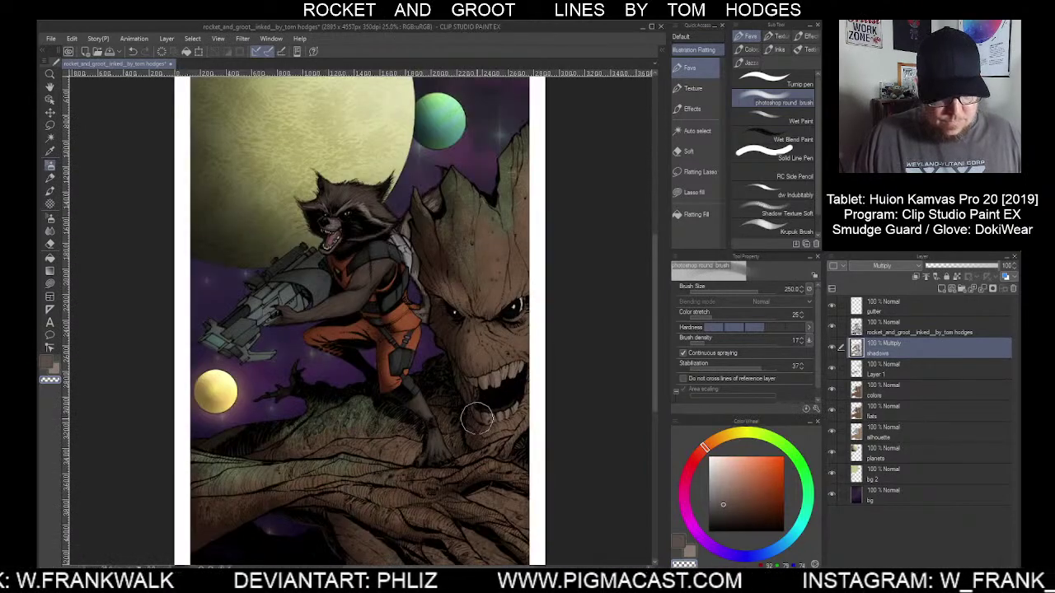
{"action": "key", "text": "bracketleft"}
{"action": "key", "text": "bracketleft"}
{"action": "key", "text": "bracketleft"}
{"action": "key", "text": "bracketleft"}
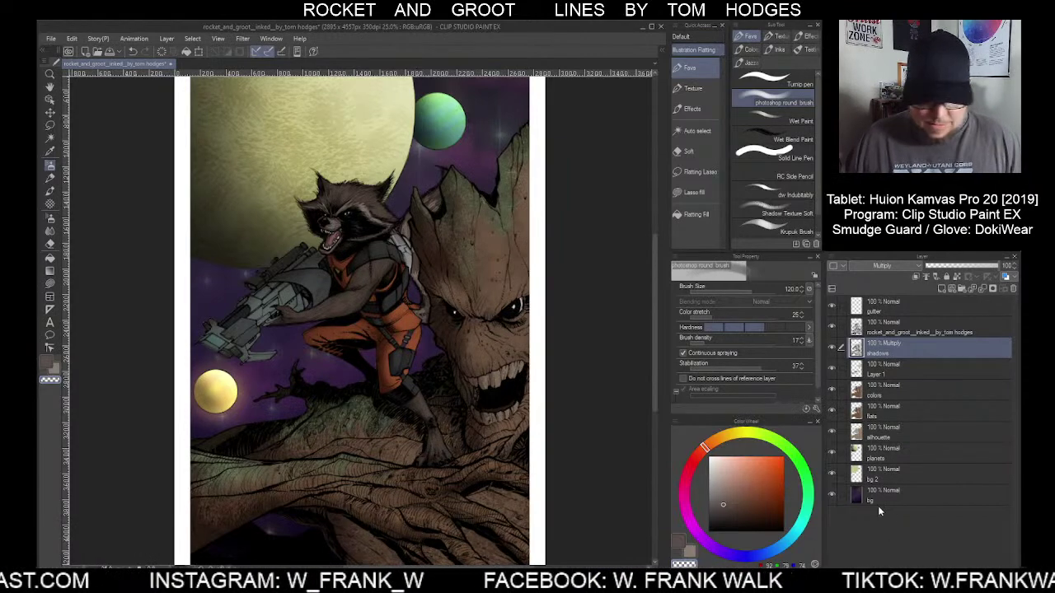
Auto-select Rocket's orange suit again, using the colors layer
{"action": "left_click", "coordinate": [907, 389]}
{"action": "left_click", "coordinate": [697, 131]}
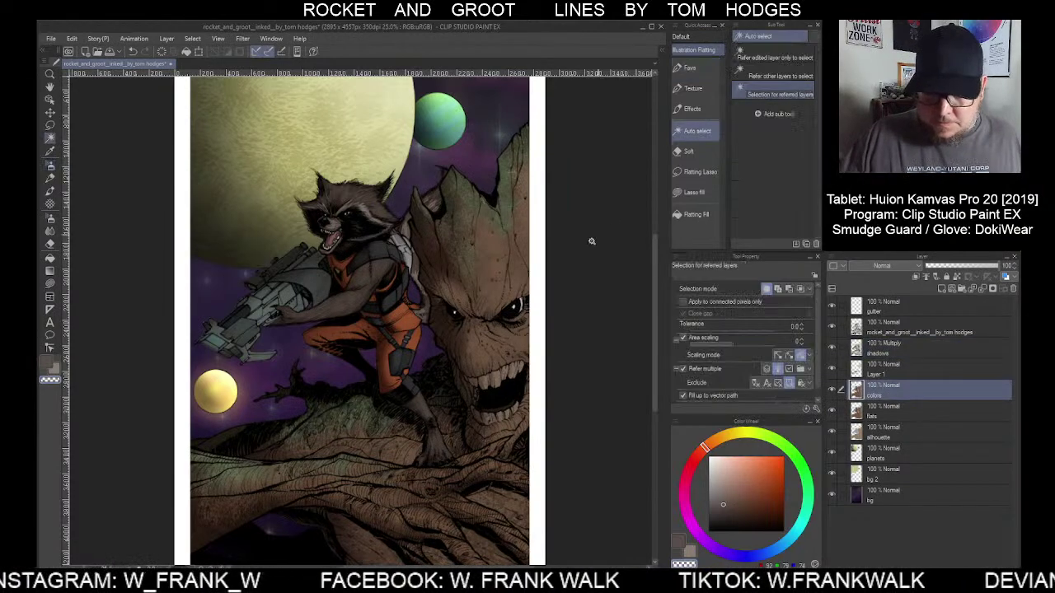
{"action": "left_click", "coordinate": [401, 393]}
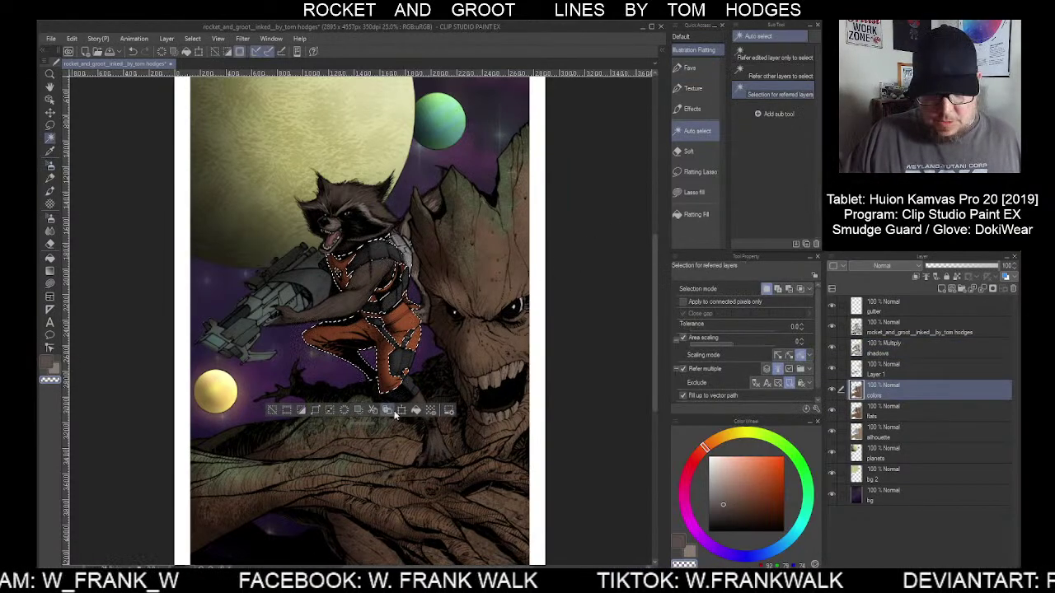
Merge Layer 1 down into the colors layer and add a new layer above it named texture
{"action": "left_click", "coordinate": [888, 363]}
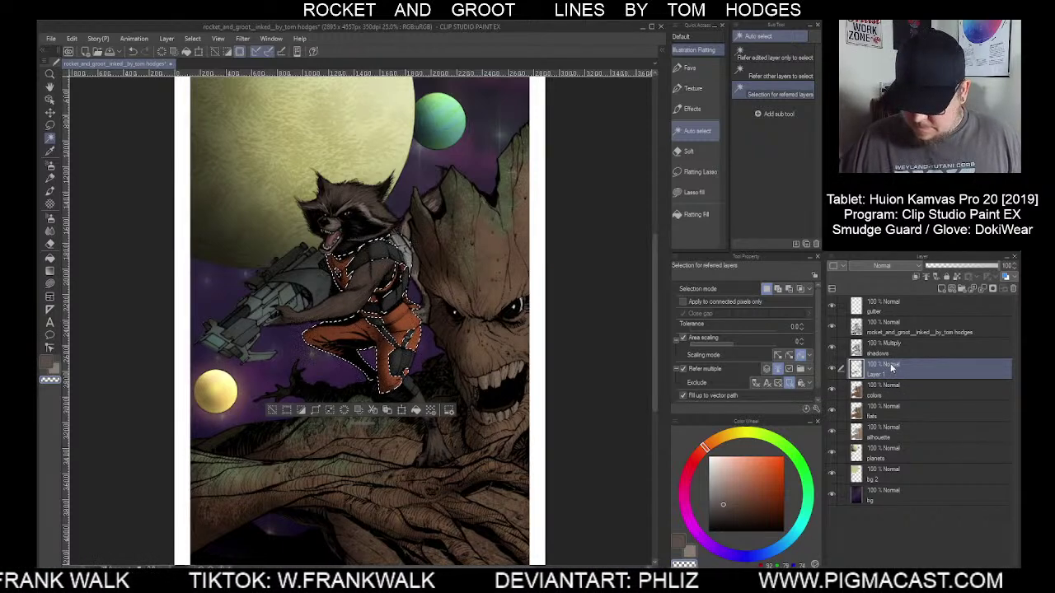
{"action": "left_click", "coordinate": [981, 290]}
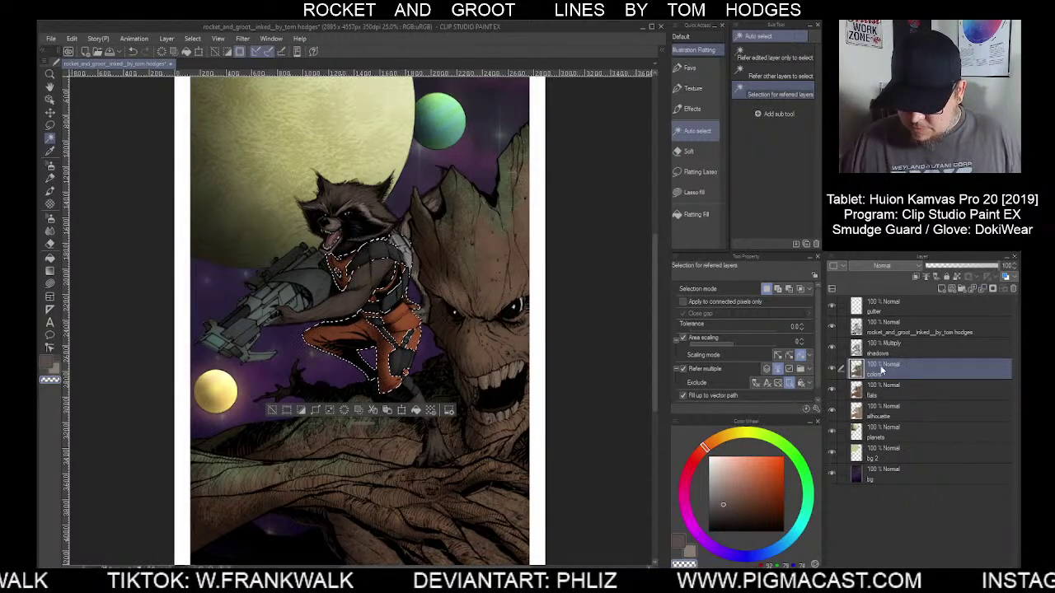
{"action": "left_click", "coordinate": [941, 290]}
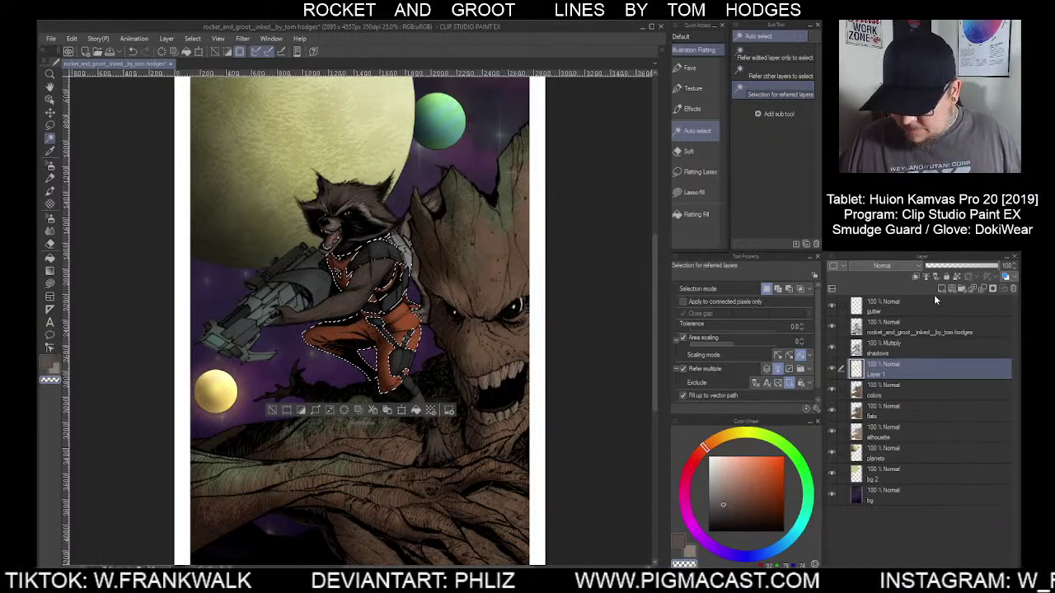
{"action": "double_click", "coordinate": [882, 375]}
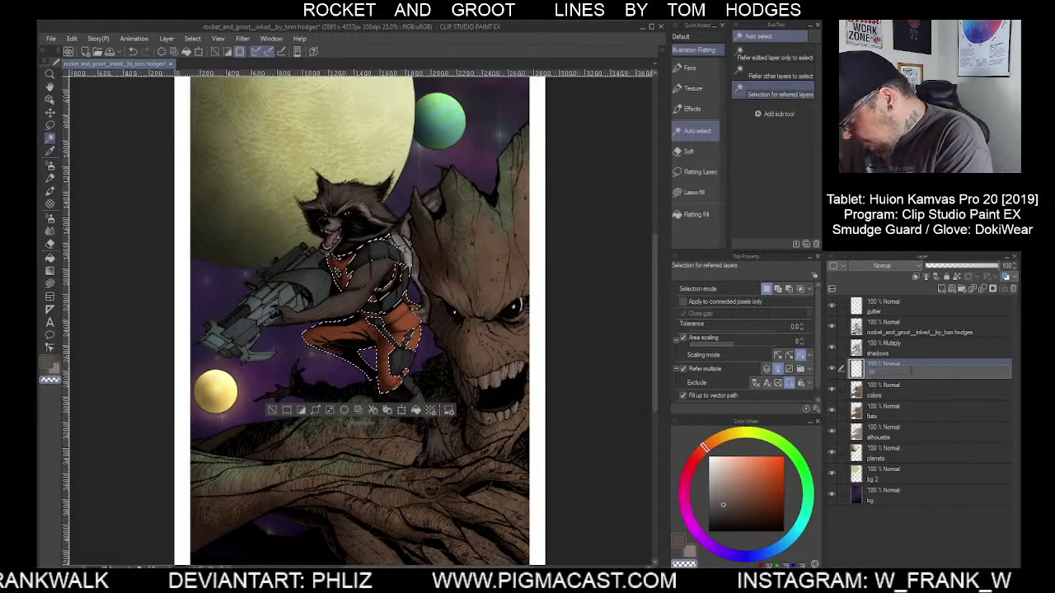
{"action": "type", "text": "texture"}
{"action": "key", "text": "Return"}
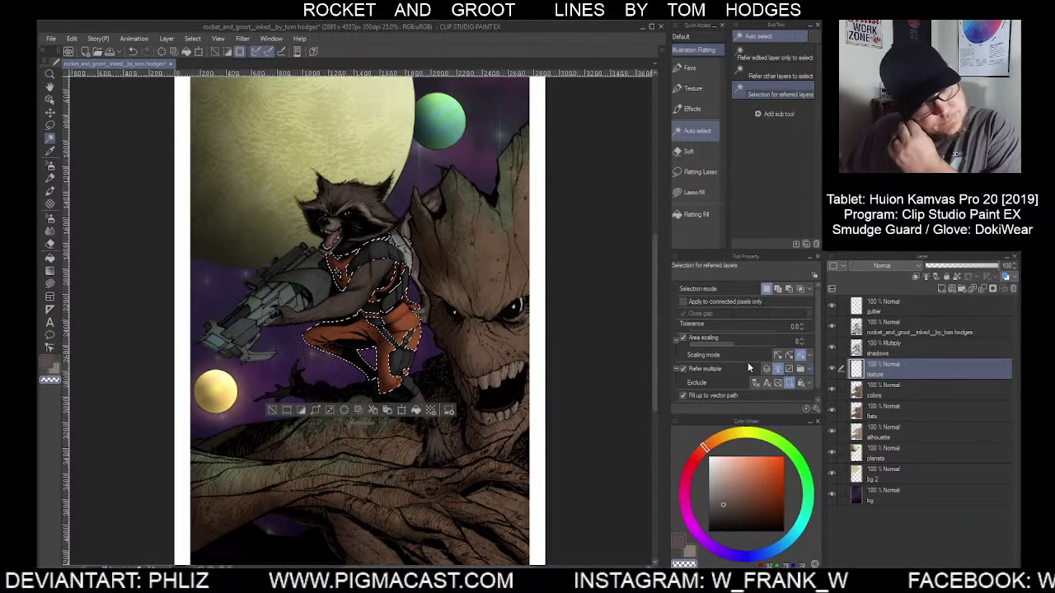
Paint dark red texture over the orange suit with the Colorpedia reliable pen at size 400, set the texture layer's opacity to 62%, and deselect
{"action": "left_click", "coordinate": [694, 460]}
{"action": "left_click", "coordinate": [752, 496]}
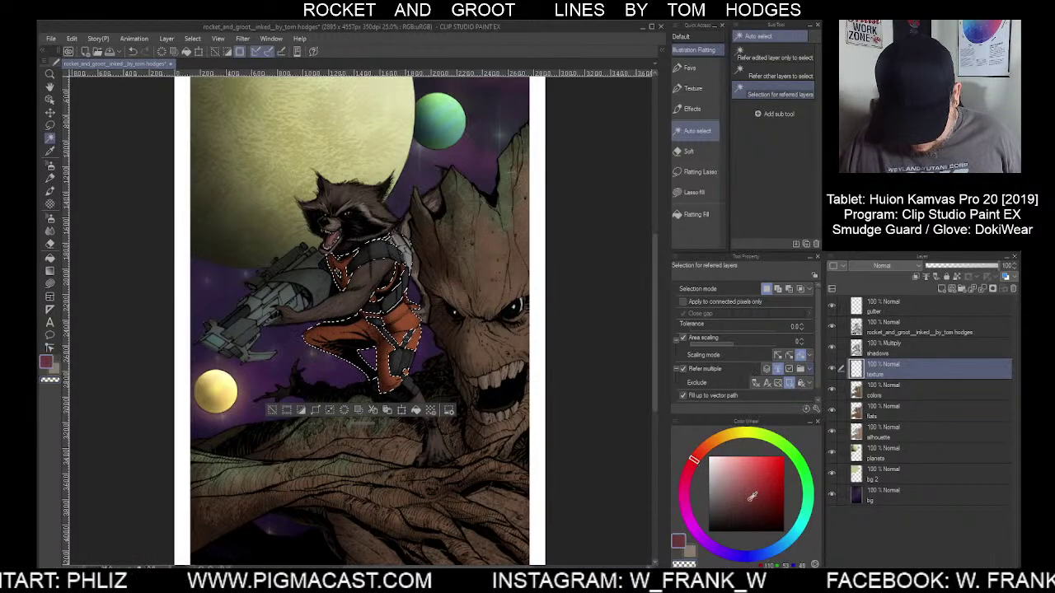
{"action": "left_click", "coordinate": [691, 68]}
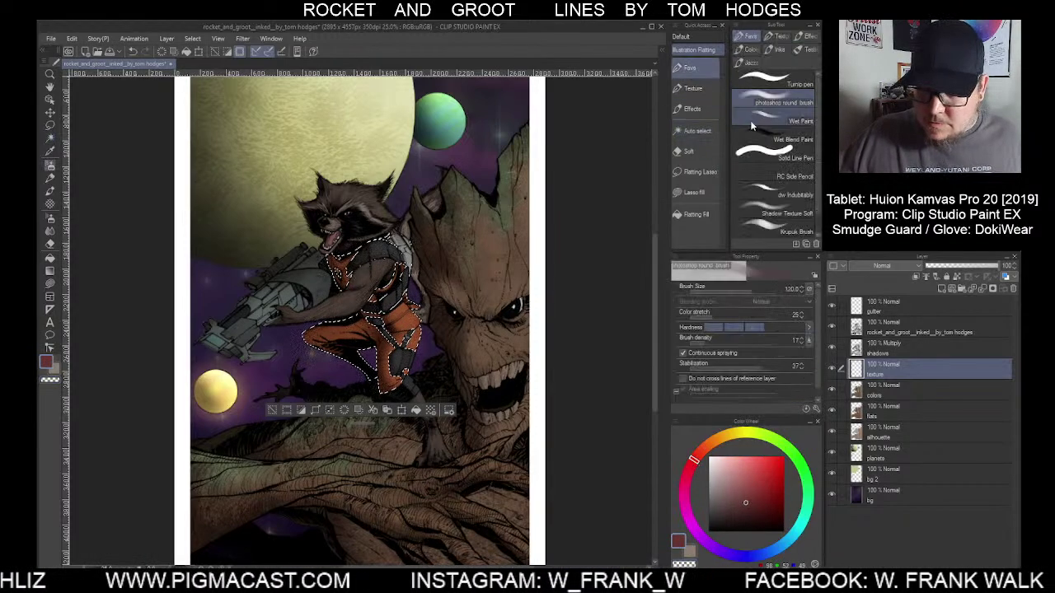
{"action": "left_click", "coordinate": [748, 64]}
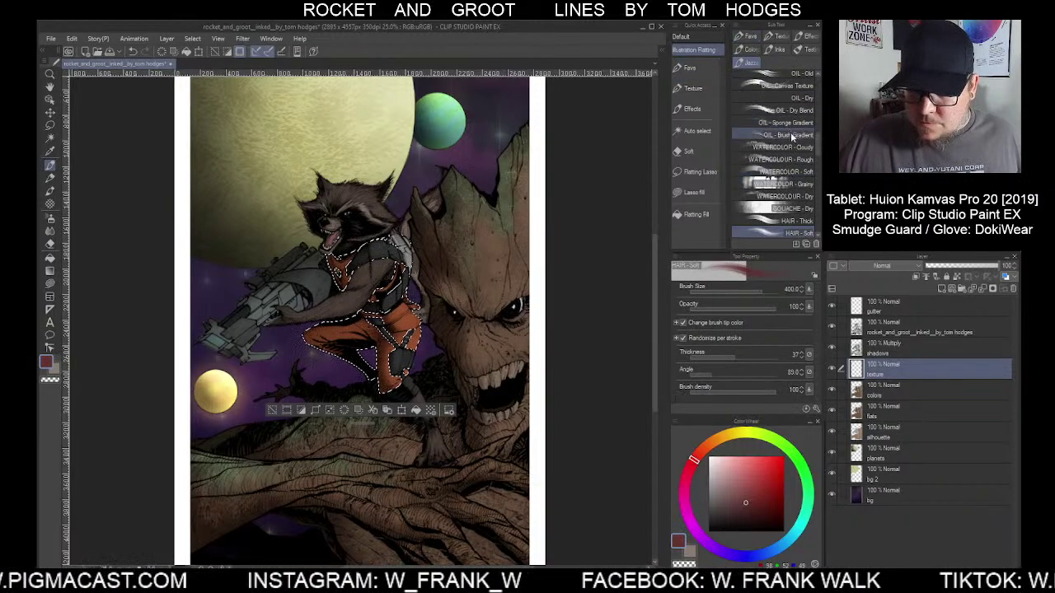
{"action": "left_click", "coordinate": [751, 62]}
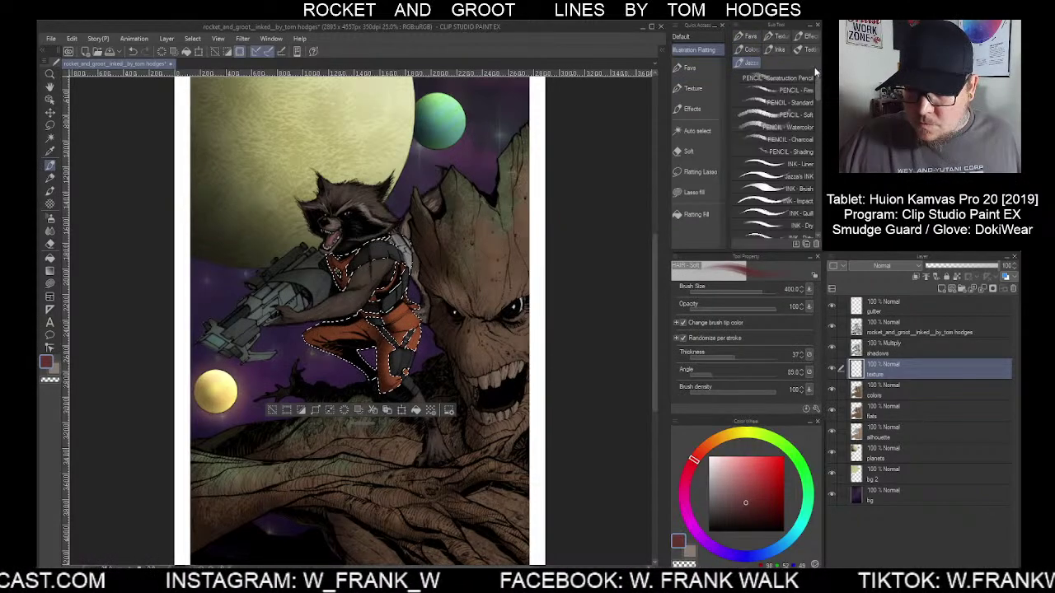
{"action": "left_click", "coordinate": [748, 49]}
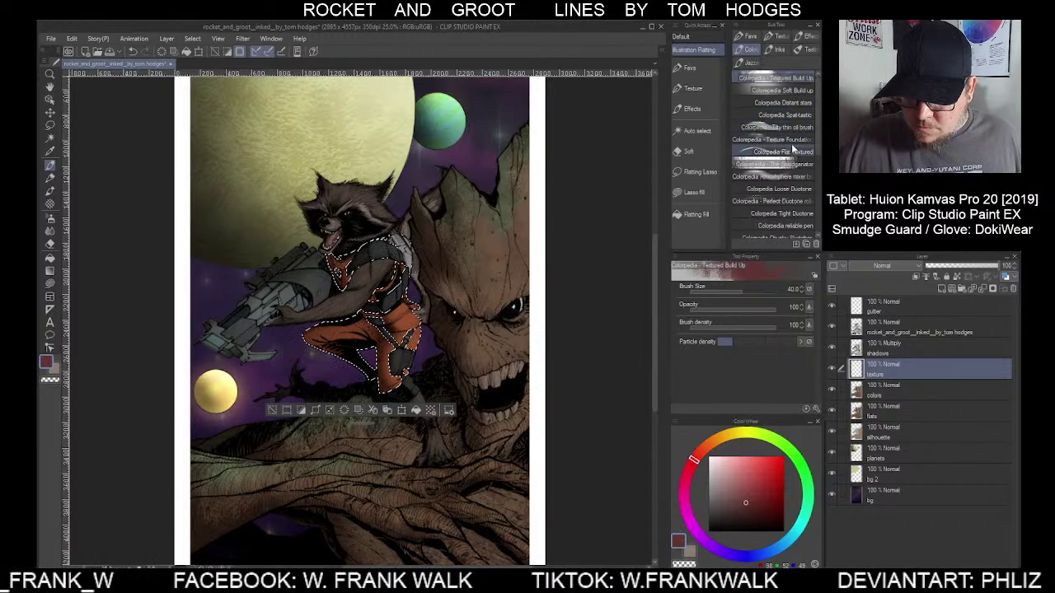
{"action": "left_click", "coordinate": [775, 230]}
{"action": "key", "text": "bracketright"}
{"action": "key", "text": "bracketright"}
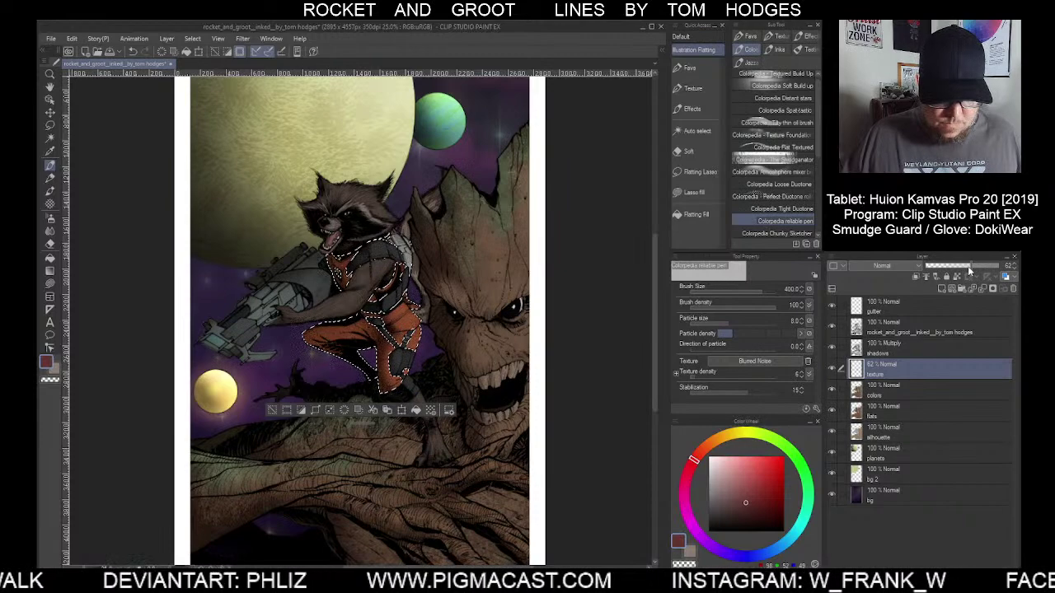
{"action": "key", "text": "ctrl+d"}
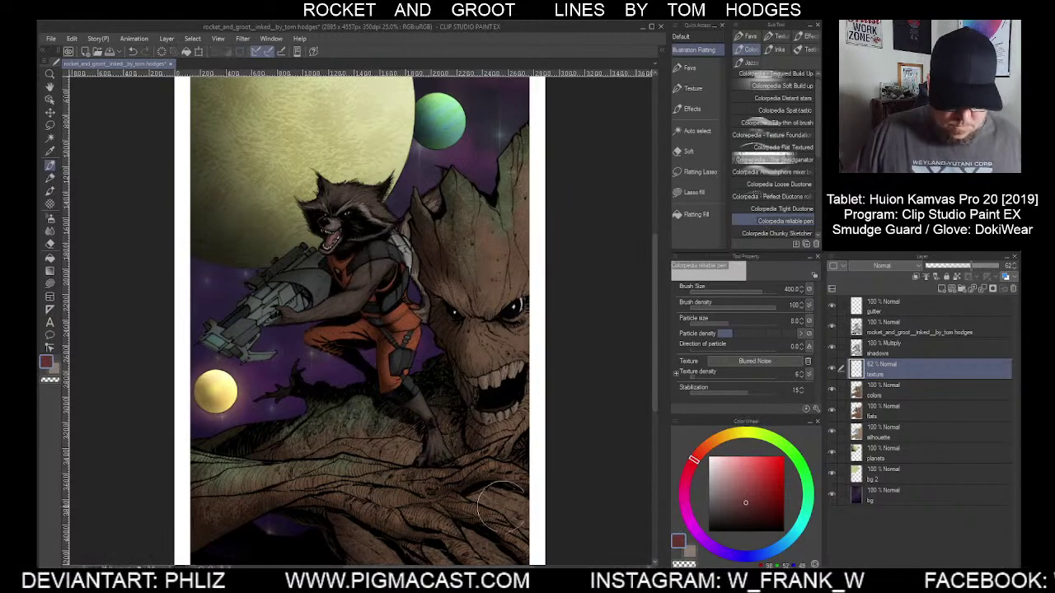
{"action": "scroll", "coordinate": [536, 505], "scroll_direction": "down", "scroll_amount": 1}
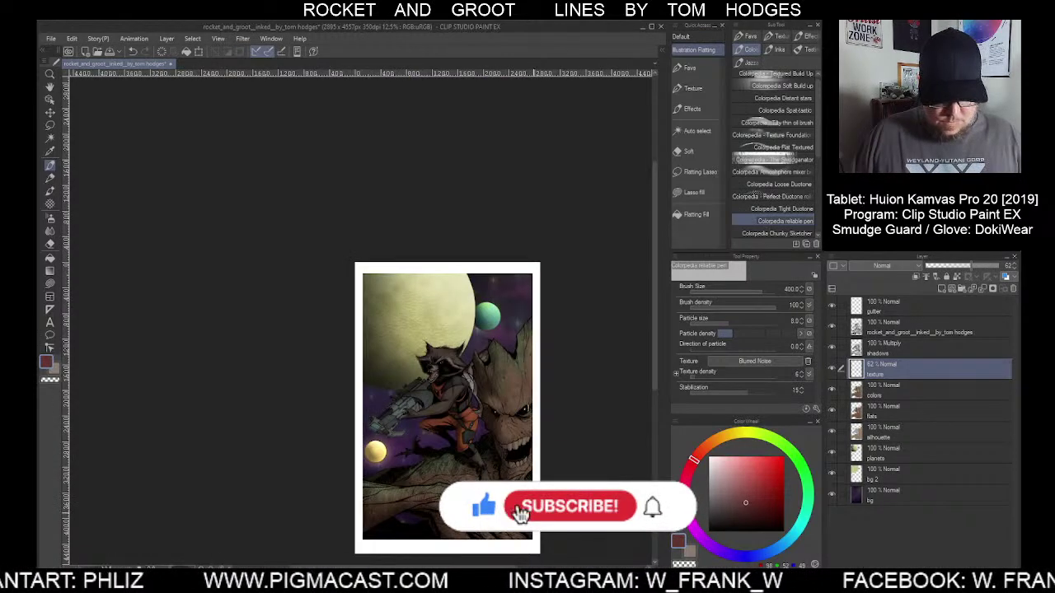
{"action": "scroll", "coordinate": [536, 505], "scroll_direction": "up", "scroll_amount": 1}
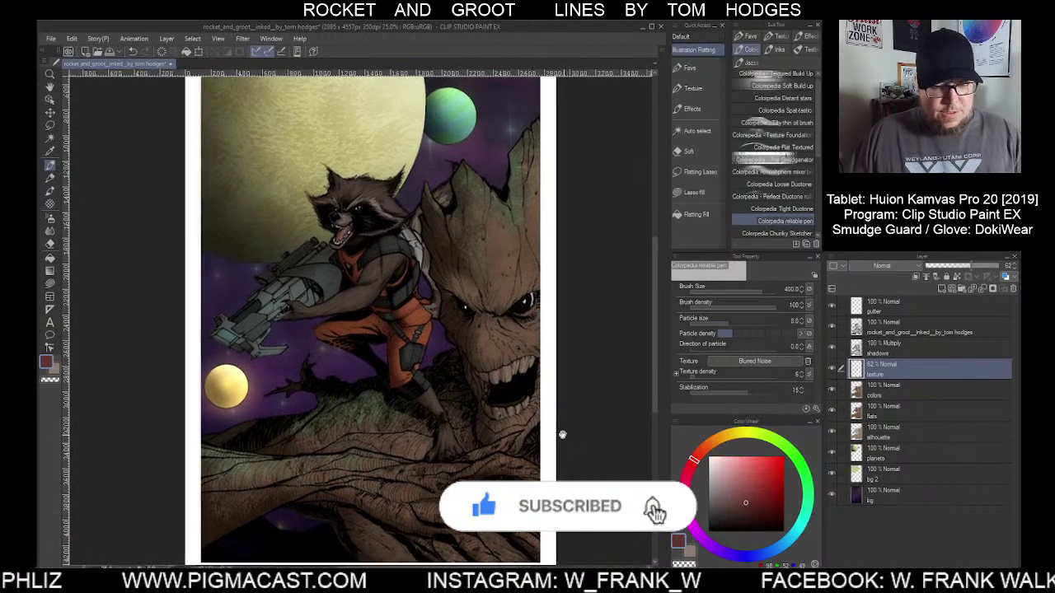
{"action": "scroll", "coordinate": [562, 435], "scroll_direction": "up", "scroll_amount": 1}
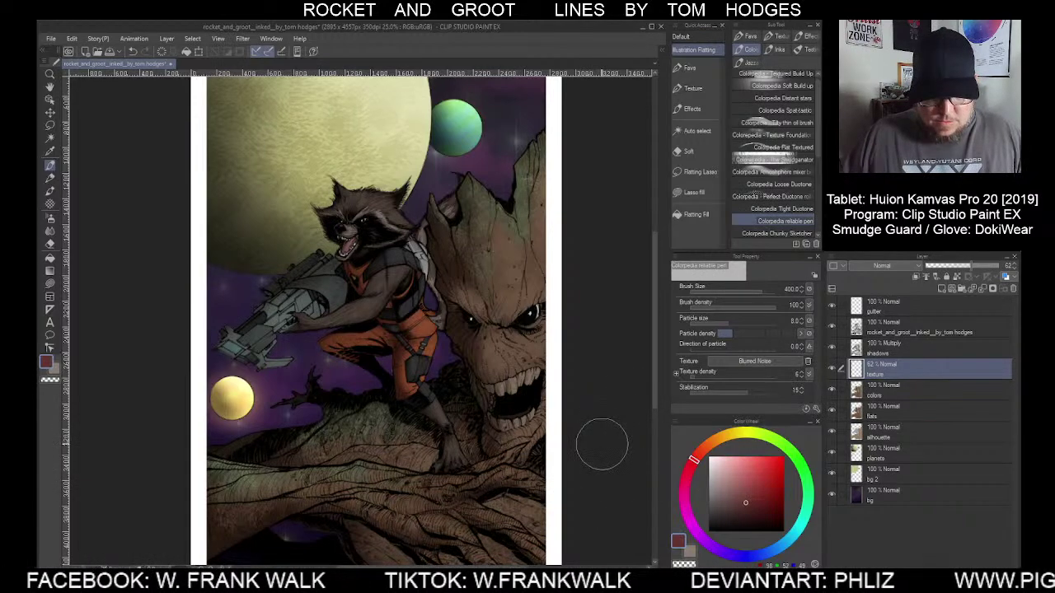
{"action": "scroll", "coordinate": [602, 445], "scroll_direction": "down", "scroll_amount": 2}
{"action": "left_click_drag", "start_coordinate": [594, 455], "coordinate": [518, 412]}
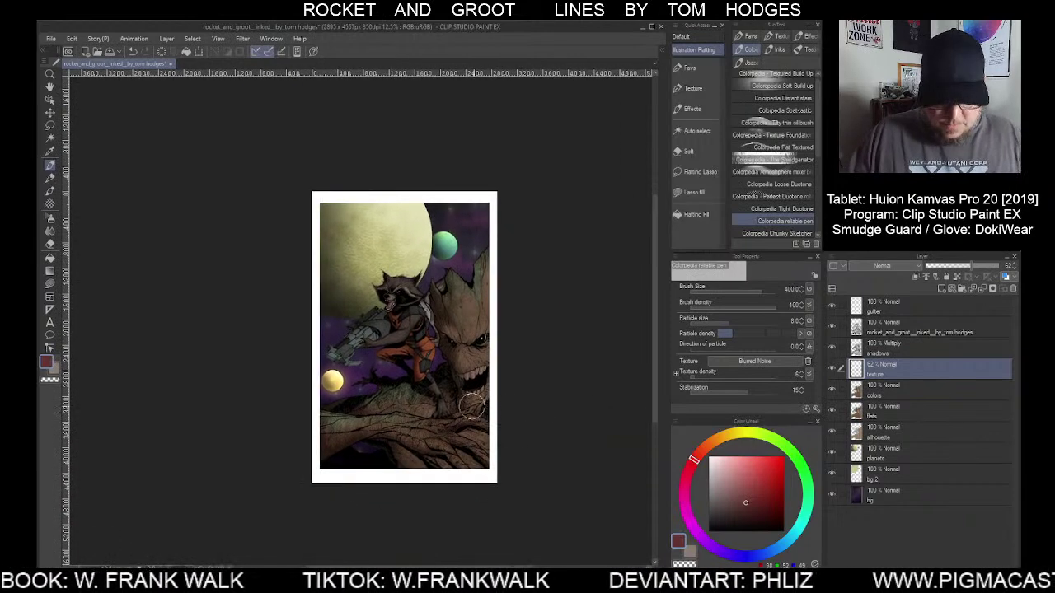
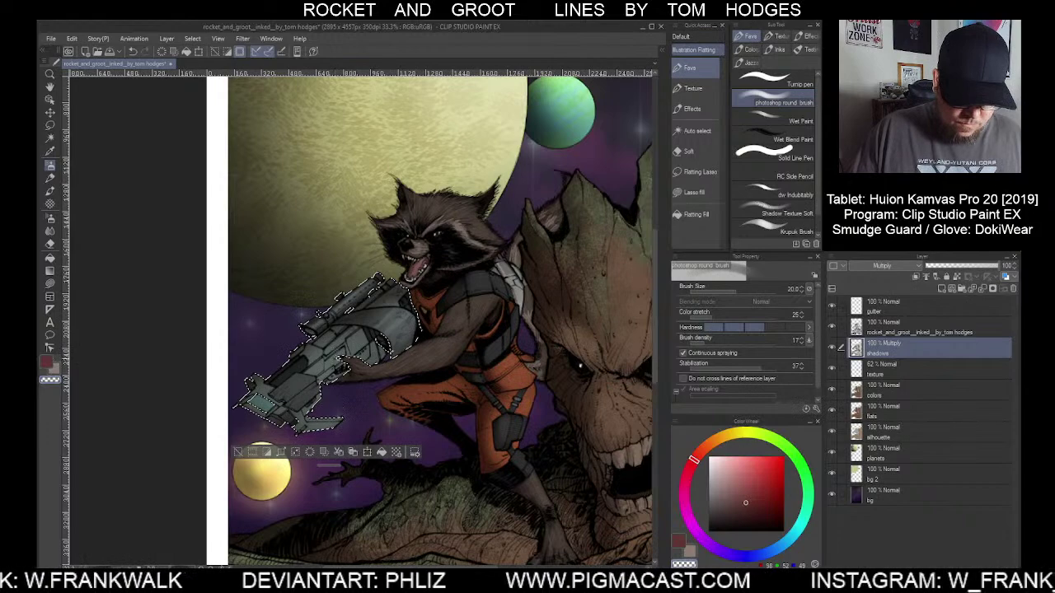
Set the main shadow color to 50 each for cyan, magenta, yellow and black
{"action": "left_click", "coordinate": [678, 538]}
{"action": "left_click_drag", "start_coordinate": [600, 351], "coordinate": [605, 384]}
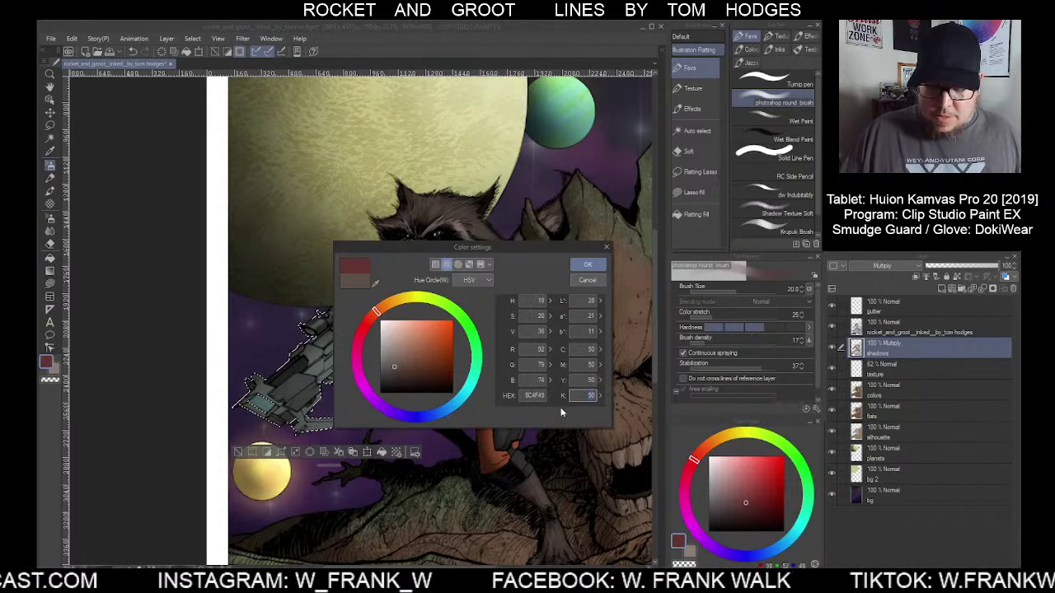
{"action": "key", "text": "Return"}
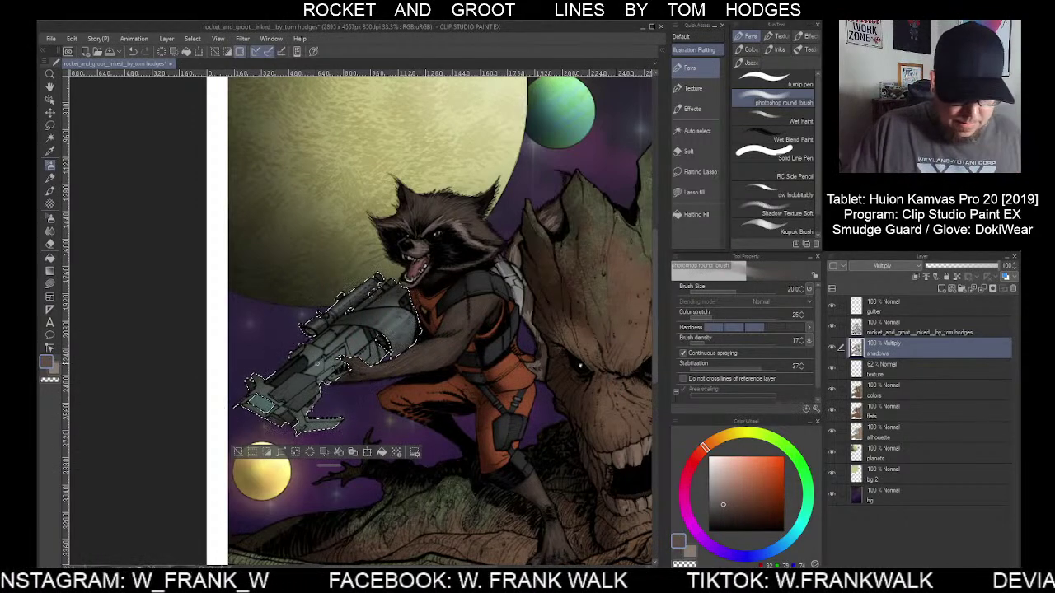
Erase light areas from the selected gun's shading on the shadows layer with the photoshop round brush, varying its size between 25 and 50
{"action": "key", "text": "bracketright"}
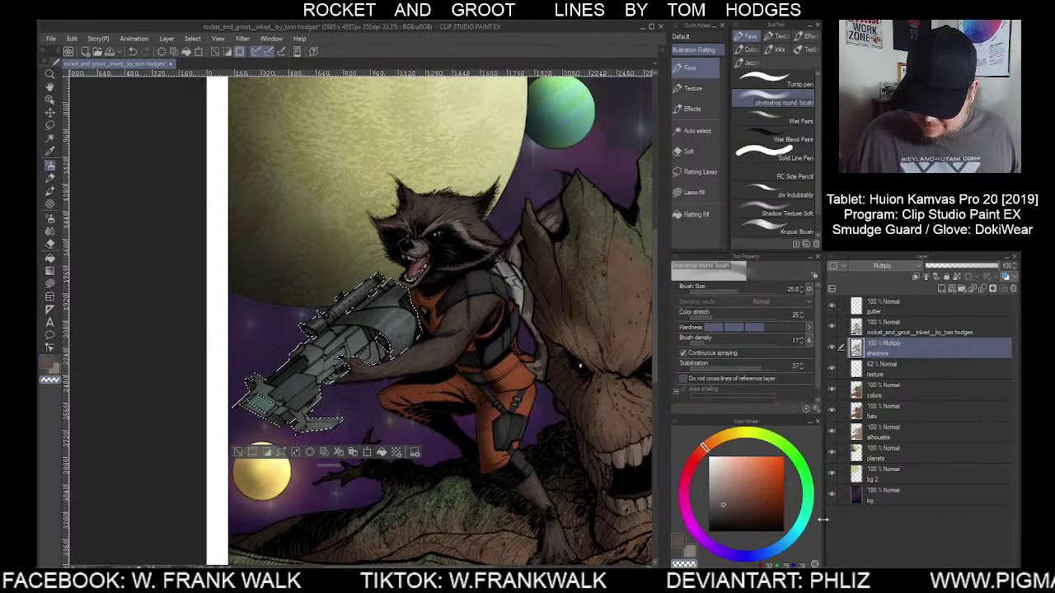
{"action": "key", "text": "bracketright"}
{"action": "key", "text": "bracketright"}
{"action": "key", "text": "bracketright"}
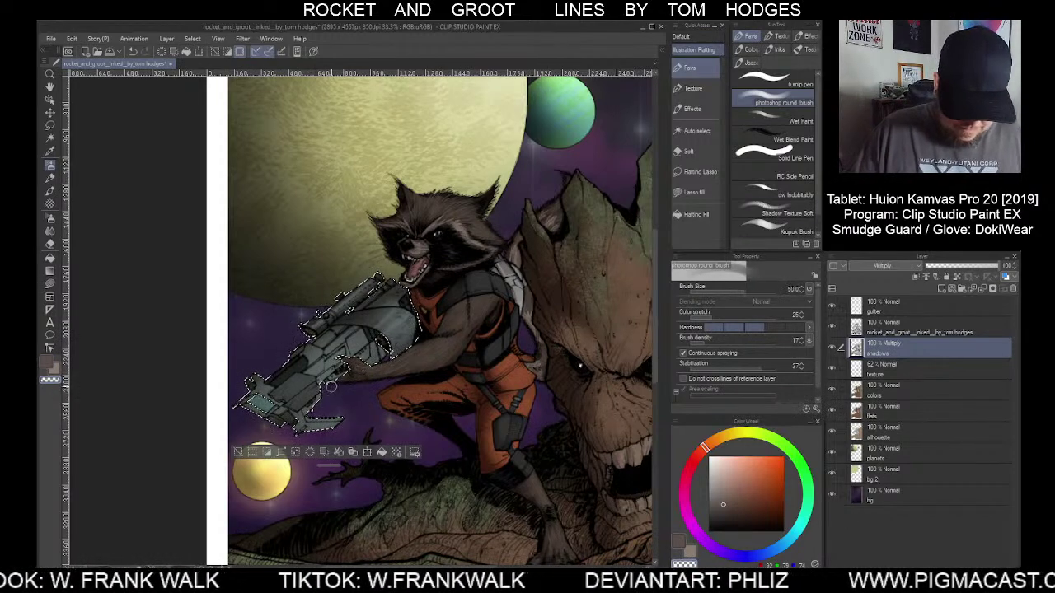
{"action": "key", "text": "bracketright"}
{"action": "key", "text": "bracketright"}
{"action": "key", "text": "bracketright"}
{"action": "key", "text": "bracketleft"}
{"action": "key", "text": "bracketleft"}
{"action": "key", "text": "bracketright"}
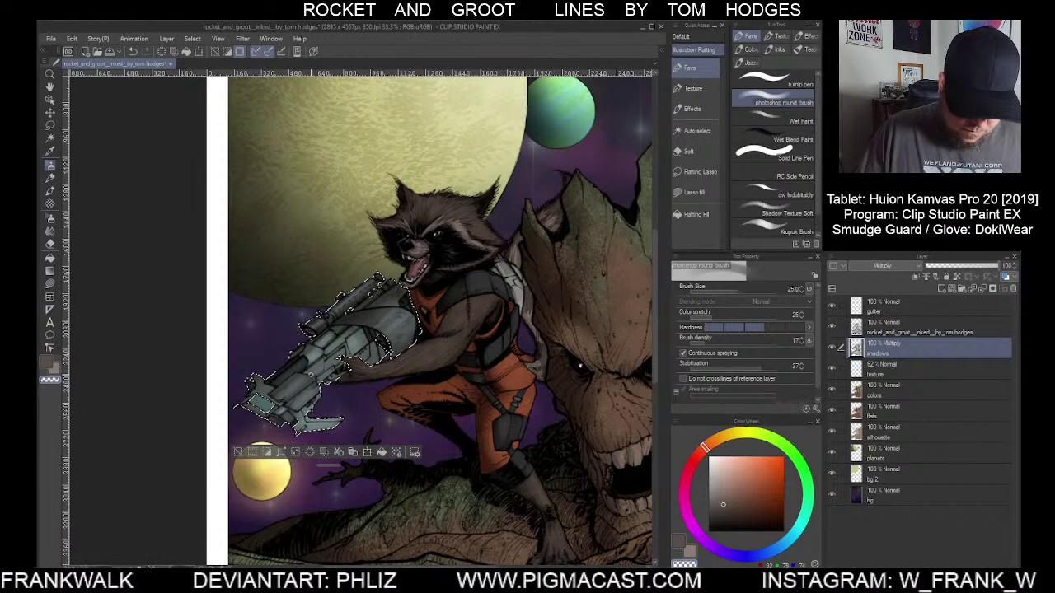
Refine the gun's highlights with the photoshop round brush at size 40 and clear the selection
{"action": "key", "text": "bracketright"}
{"action": "key", "text": "bracketright"}
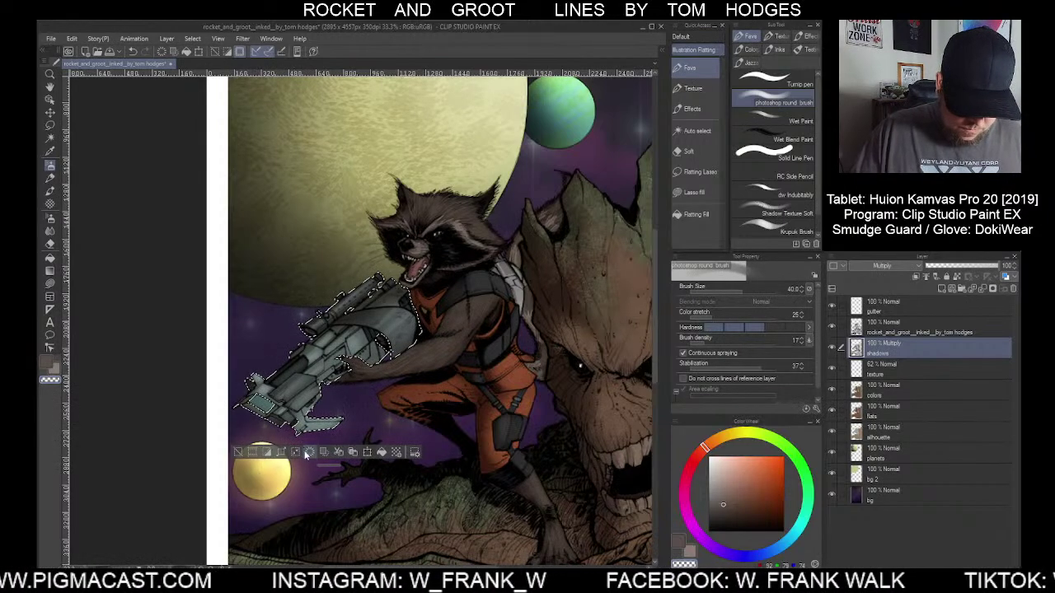
{"action": "left_click", "coordinate": [237, 453]}
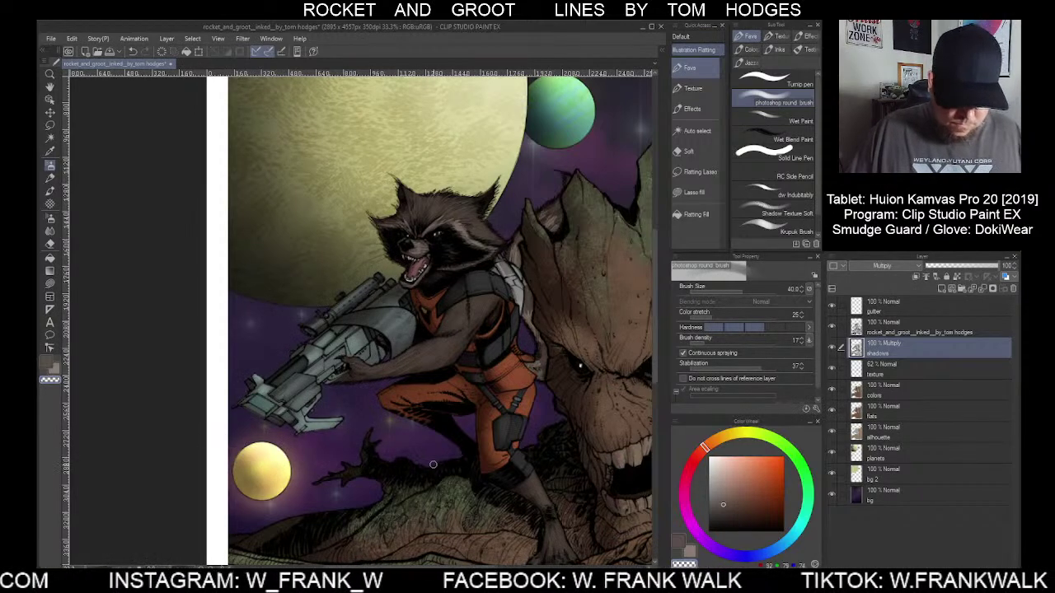
Set the photoshop round brush size to 120 and check the gun's shading against the whole illustration
{"action": "scroll", "coordinate": [429, 465], "scroll_direction": "down", "scroll_amount": 3}
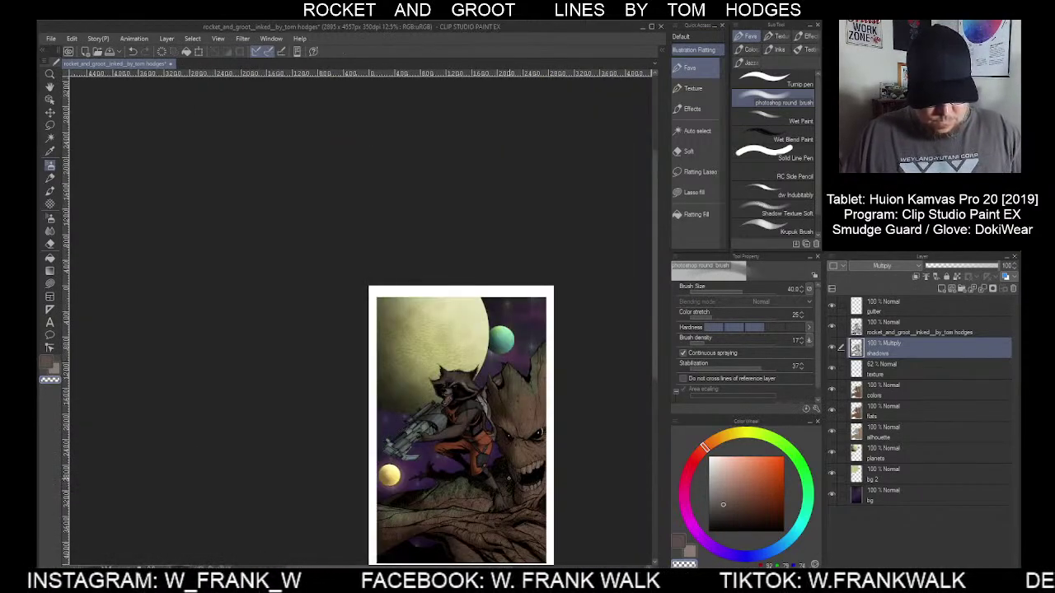
{"action": "left_click_drag", "start_coordinate": [509, 478], "coordinate": [440, 373]}
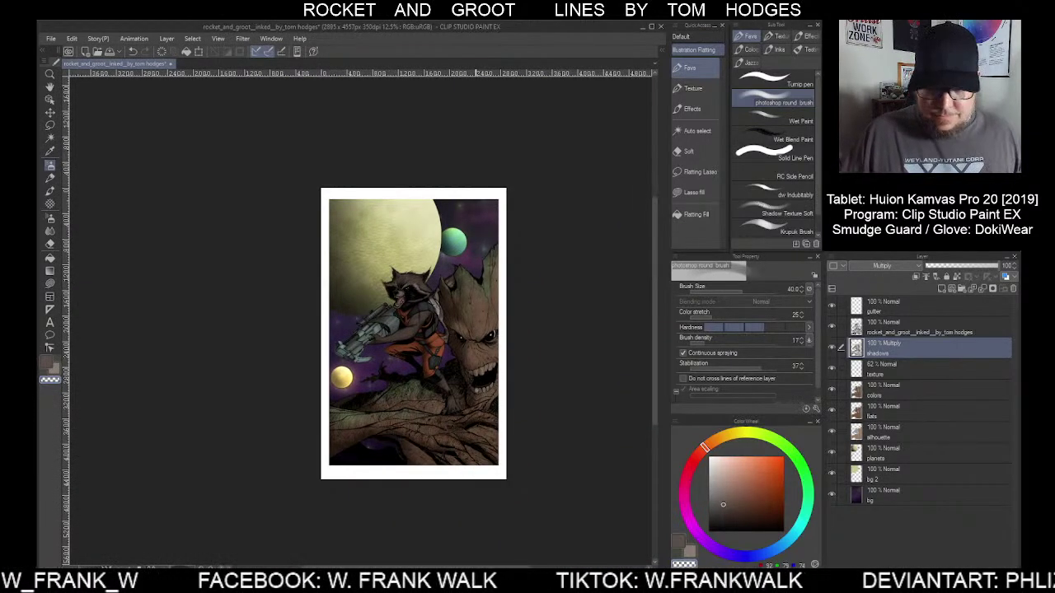
{"action": "scroll", "coordinate": [397, 356], "scroll_direction": "up", "scroll_amount": 2}
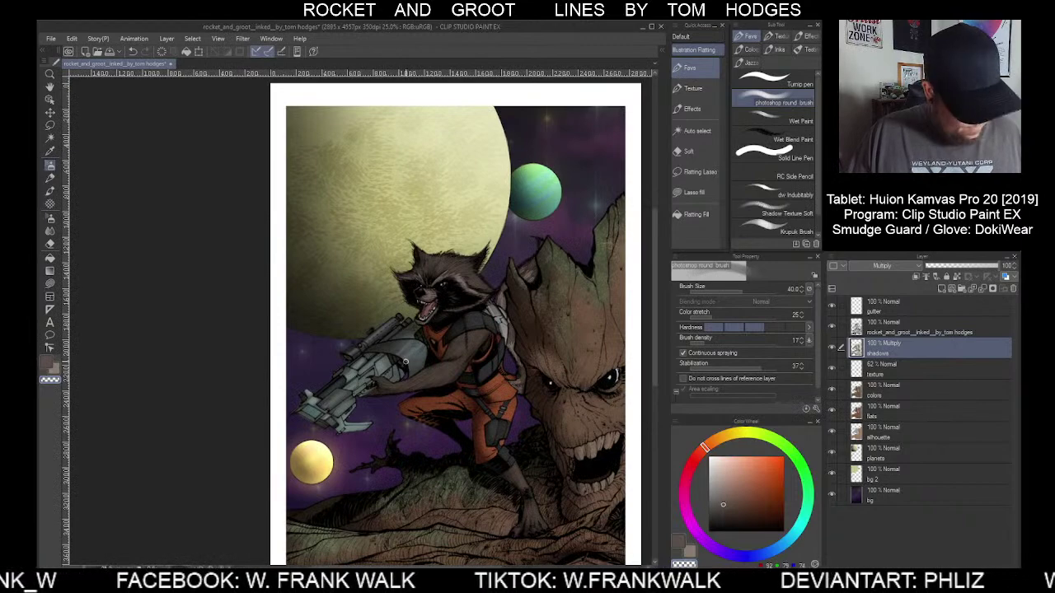
{"action": "key", "text": "bracketright"}
{"action": "key", "text": "bracketright"}
{"action": "key", "text": "bracketright"}
{"action": "key", "text": "bracketright"}
{"action": "key", "text": "bracketright"}
{"action": "key", "text": "bracketright"}
{"action": "key", "text": "bracketright"}
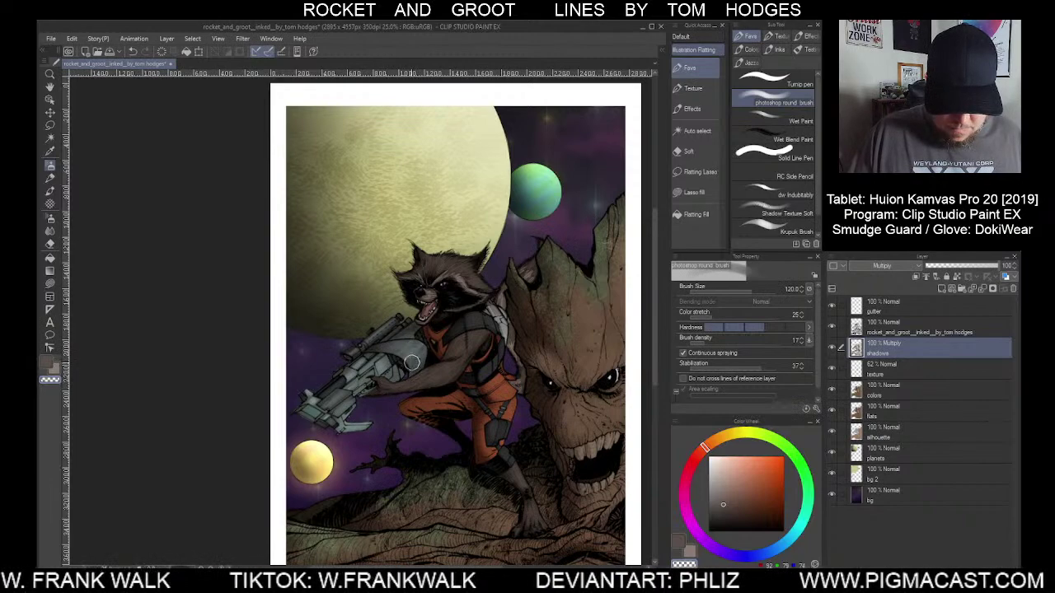
{"action": "scroll", "coordinate": [427, 479], "scroll_direction": "down", "scroll_amount": 2}
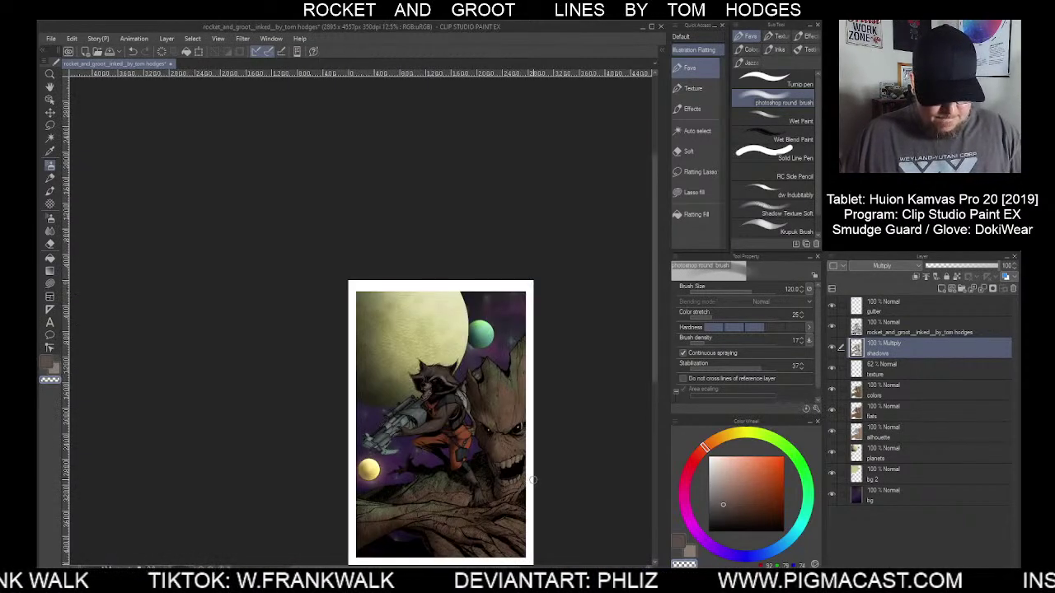
{"action": "left_click_drag", "start_coordinate": [532, 479], "coordinate": [511, 367]}
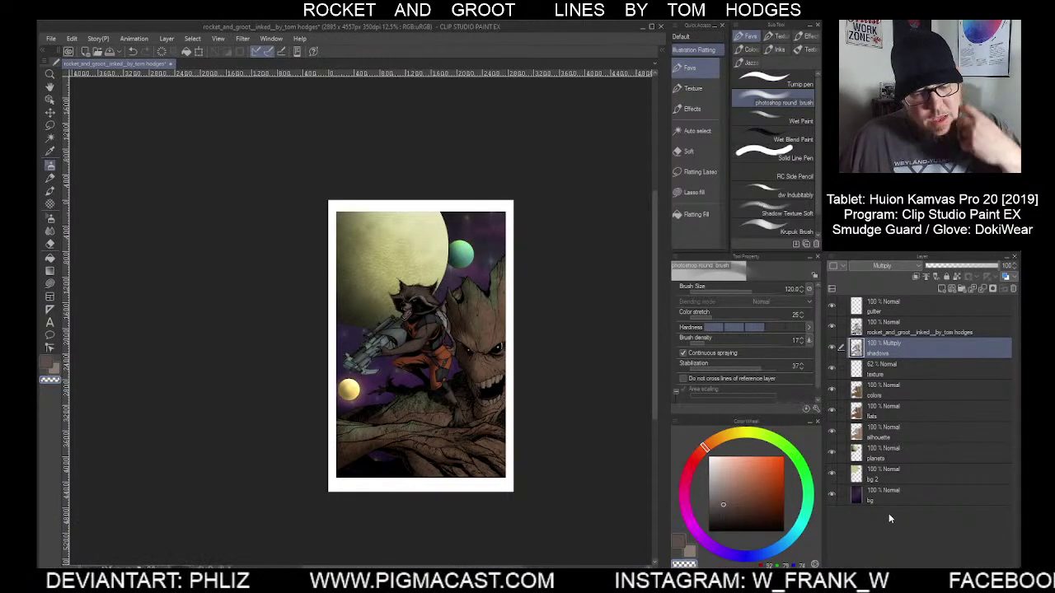
Add a new raster layer above the shadows layer and set its blending mode to Hard light
{"action": "left_click", "coordinate": [940, 290]}
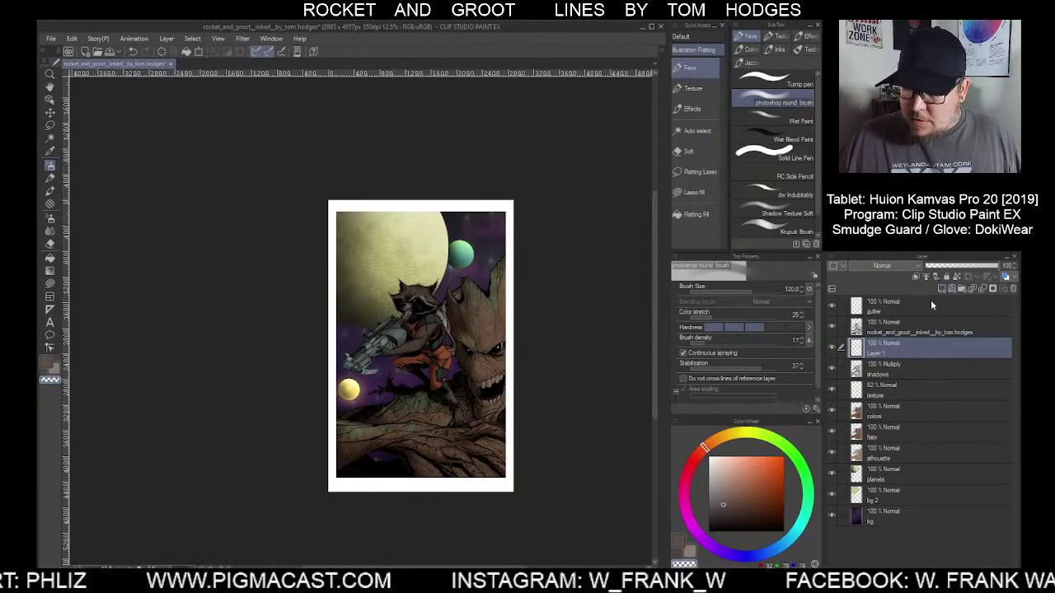
{"action": "left_click", "coordinate": [893, 265]}
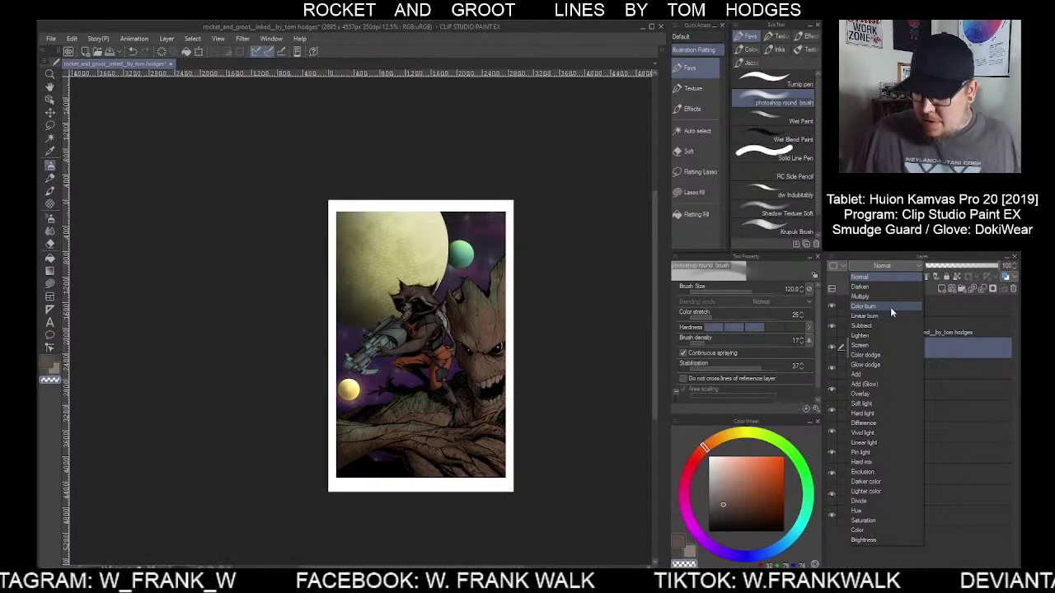
{"action": "left_click", "coordinate": [932, 517]}
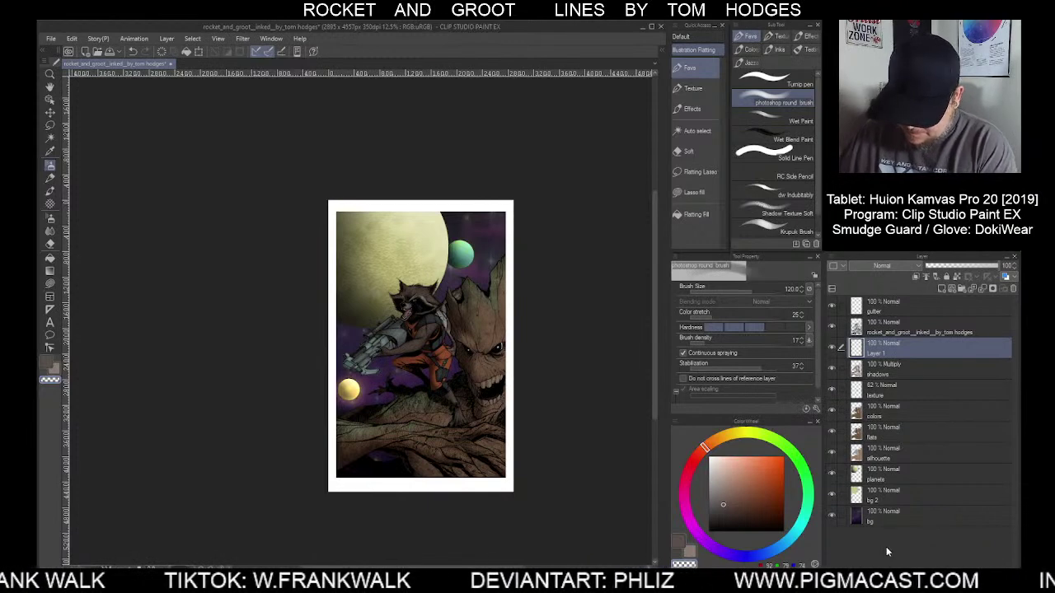
{"action": "left_click", "coordinate": [891, 267]}
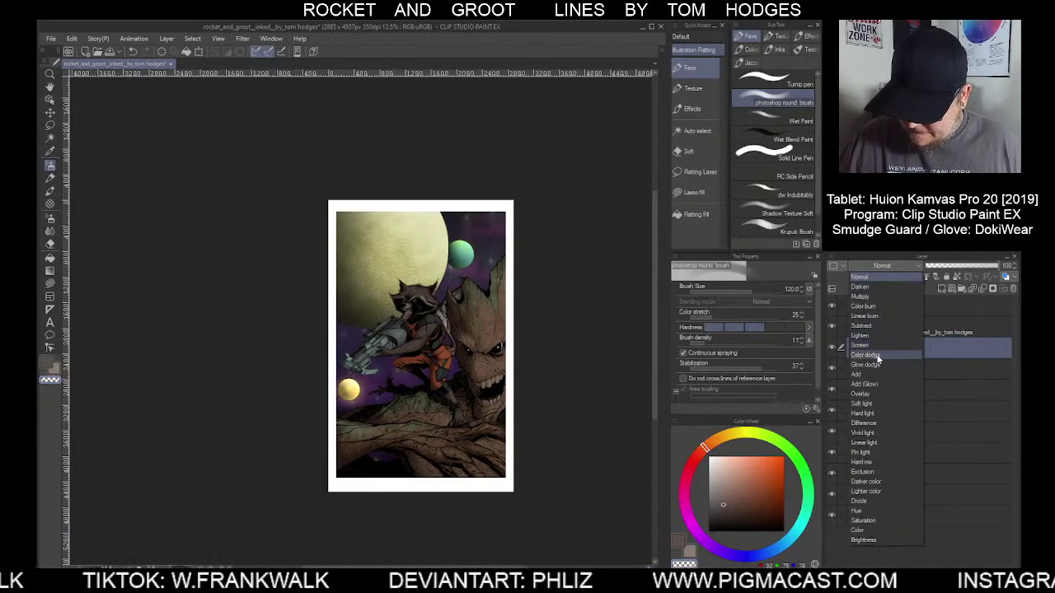
{"action": "left_click", "coordinate": [874, 413]}
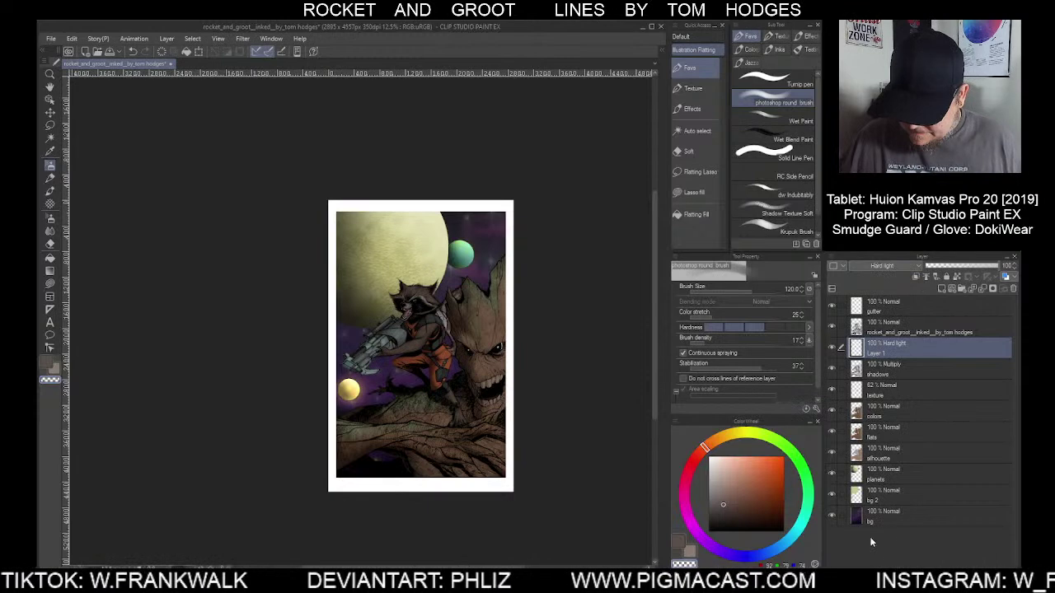
Auto-select the Rocket and Groot shapes from the silhouette layer and make the new Hard light layer active
{"action": "left_click", "coordinate": [876, 460]}
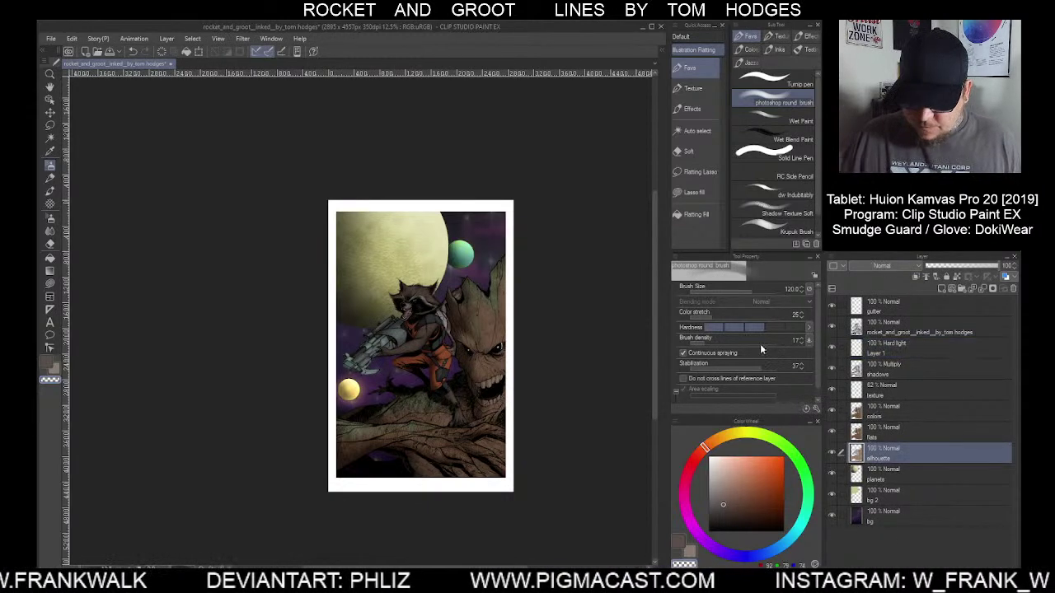
{"action": "left_click", "coordinate": [697, 131]}
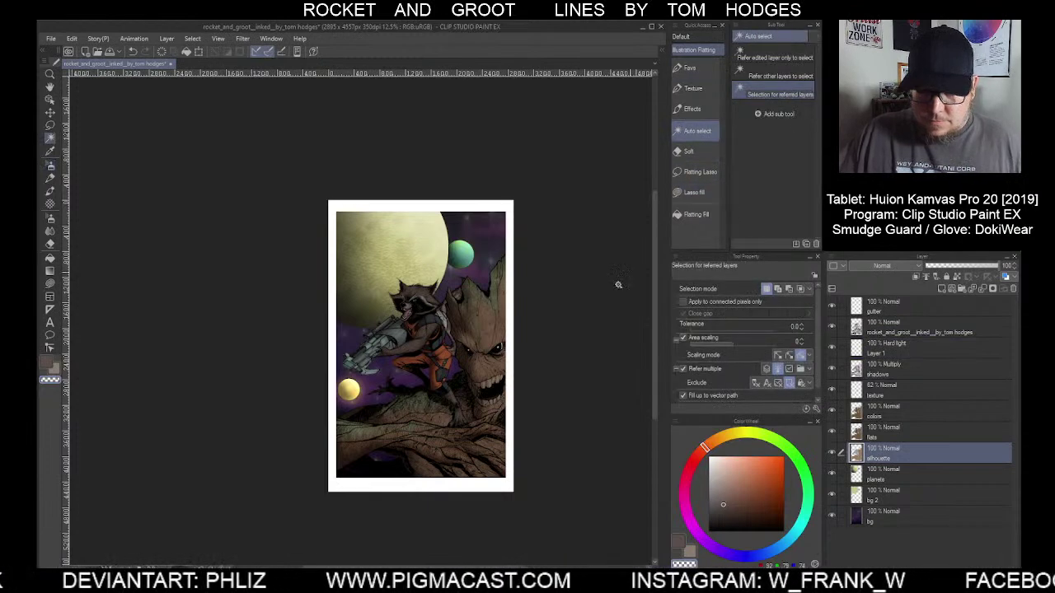
{"action": "left_click", "coordinate": [486, 387]}
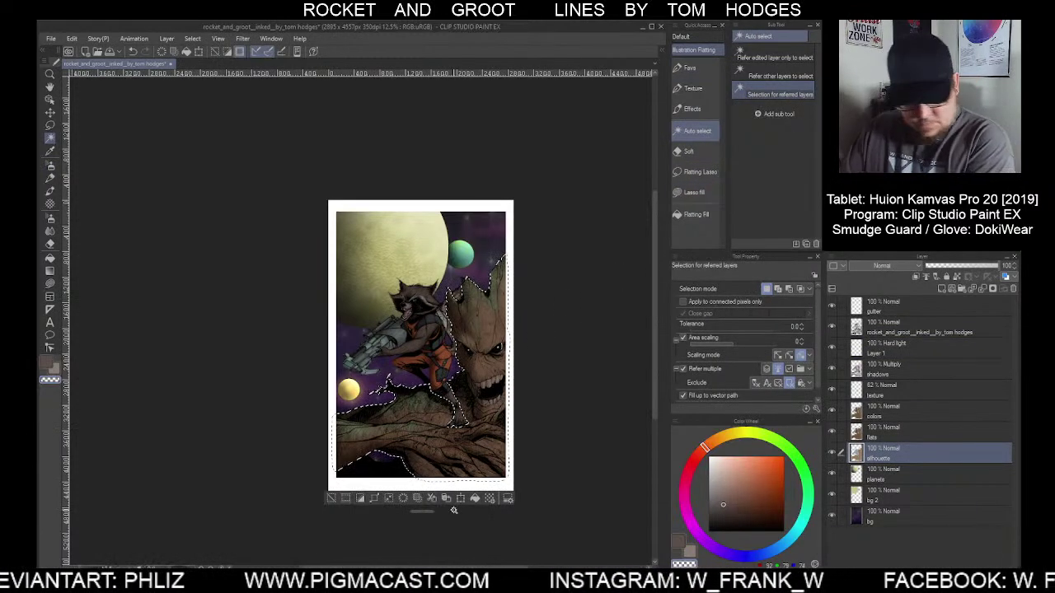
{"action": "left_click", "coordinate": [424, 370], "text": "shift"}
{"action": "left_click", "coordinate": [476, 499]}
{"action": "left_click", "coordinate": [898, 348]}
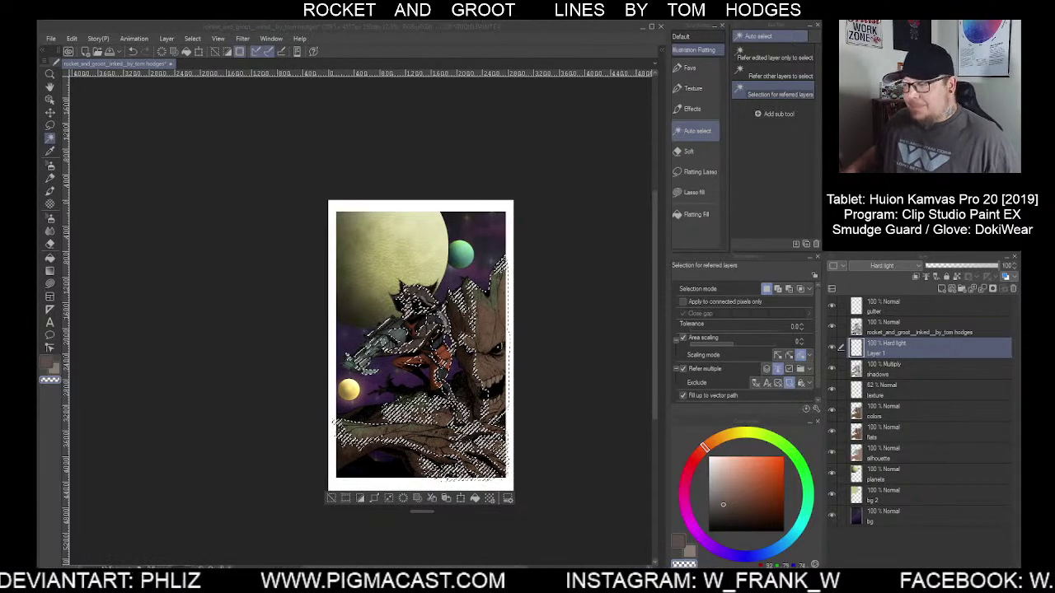
Fill the selected Rocket and Groot shapes with bright magenta on the Hard light layer and clear the selection
{"action": "left_click", "coordinate": [884, 529]}
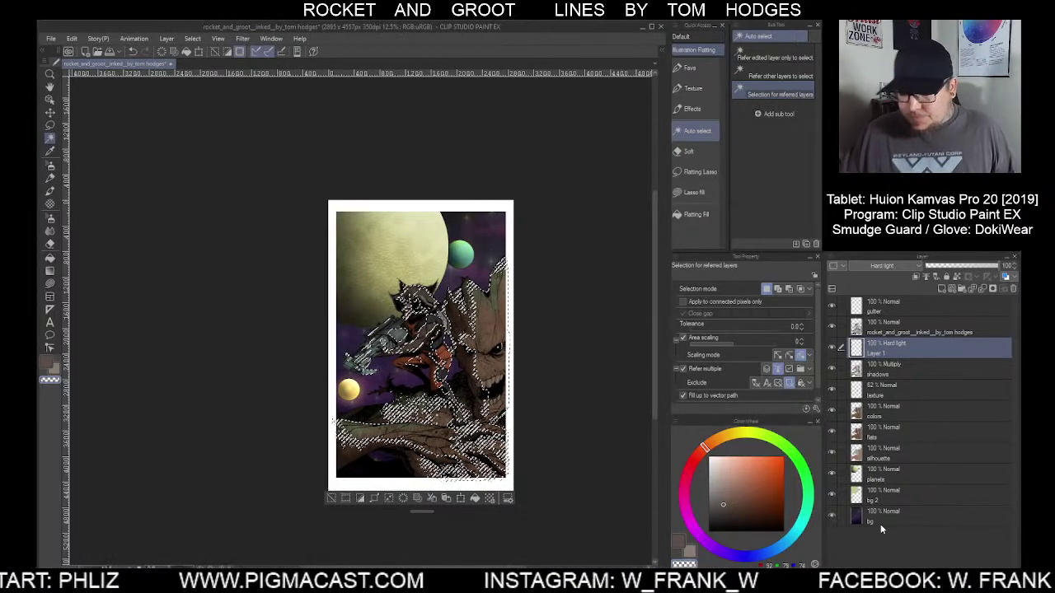
{"action": "left_click", "coordinate": [689, 519]}
{"action": "left_click", "coordinate": [747, 458]}
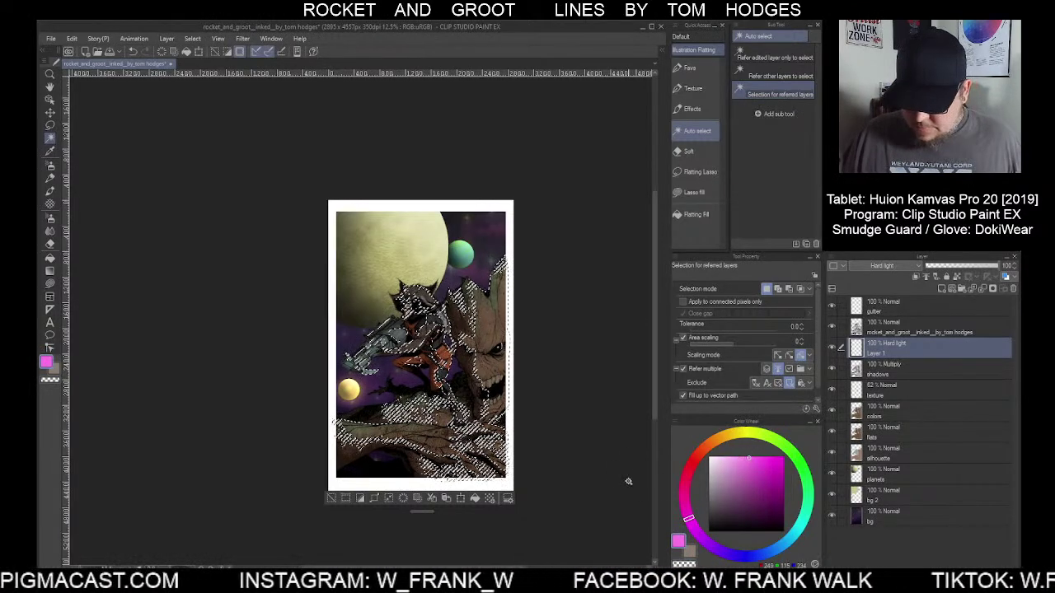
{"action": "left_click", "coordinate": [474, 500]}
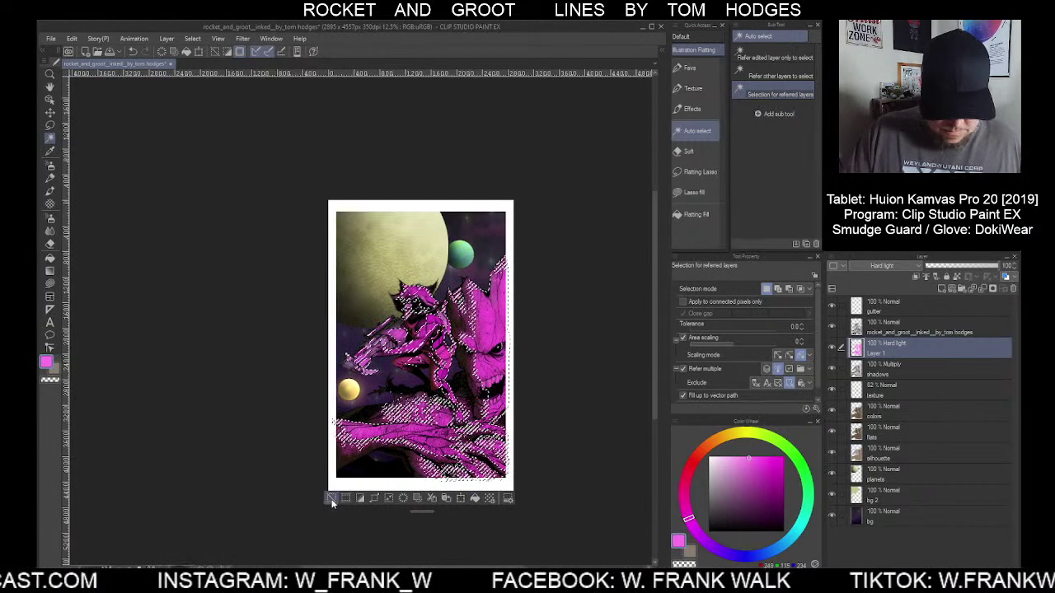
{"action": "left_click", "coordinate": [331, 500]}
Lower the magenta layer's opacity to 11%
{"action": "left_click", "coordinate": [956, 267]}
{"action": "left_click_drag", "start_coordinate": [956, 267], "coordinate": [935, 267]}
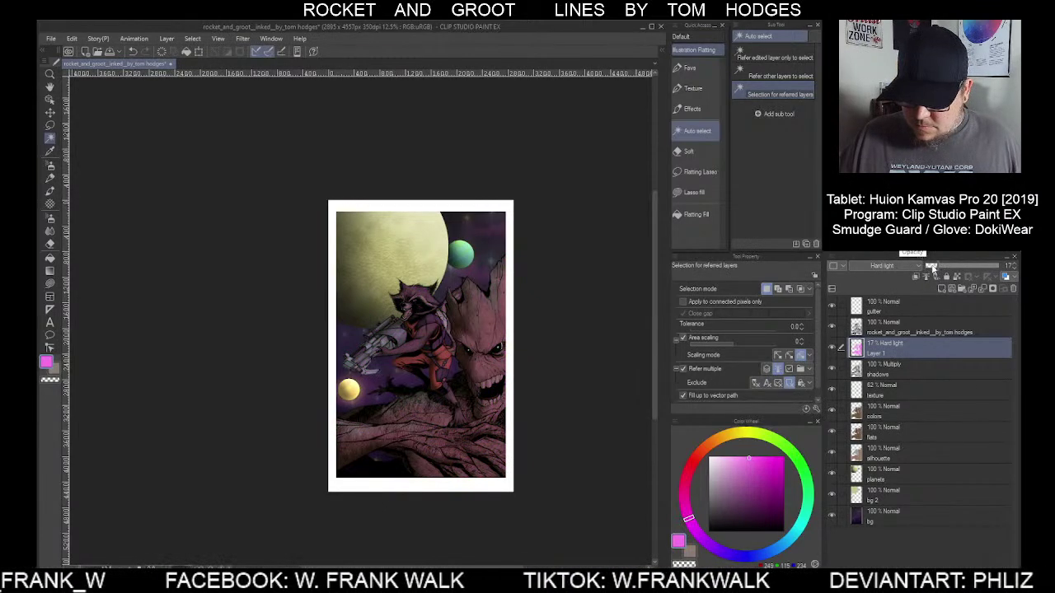
{"action": "left_click_drag", "start_coordinate": [932, 267], "coordinate": [930, 267]}
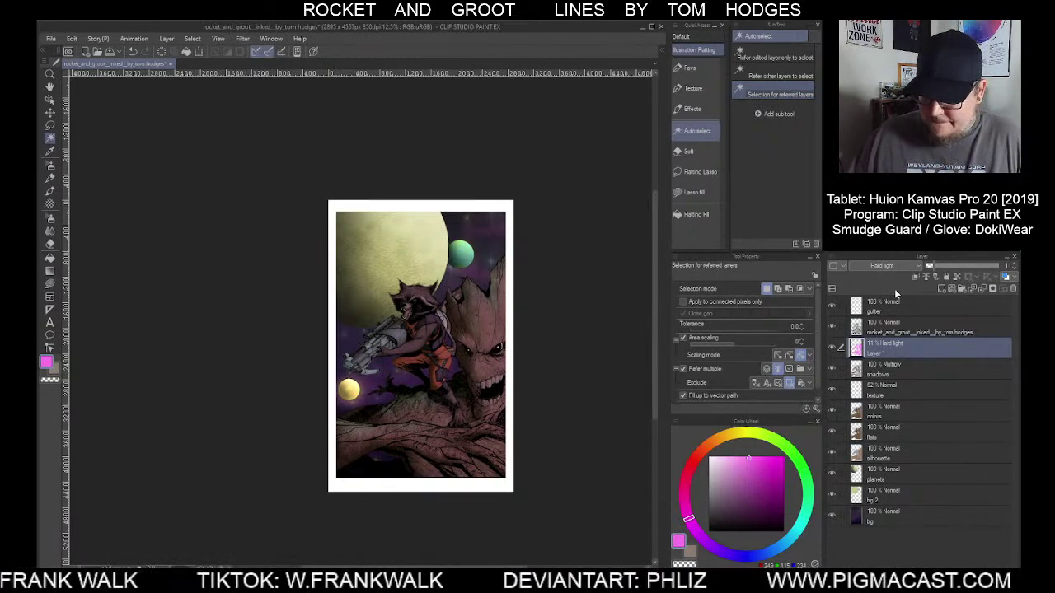
Try the Overlay and Add (Glow) blending modes on the magenta layer at 33% opacity
{"action": "left_click", "coordinate": [893, 267]}
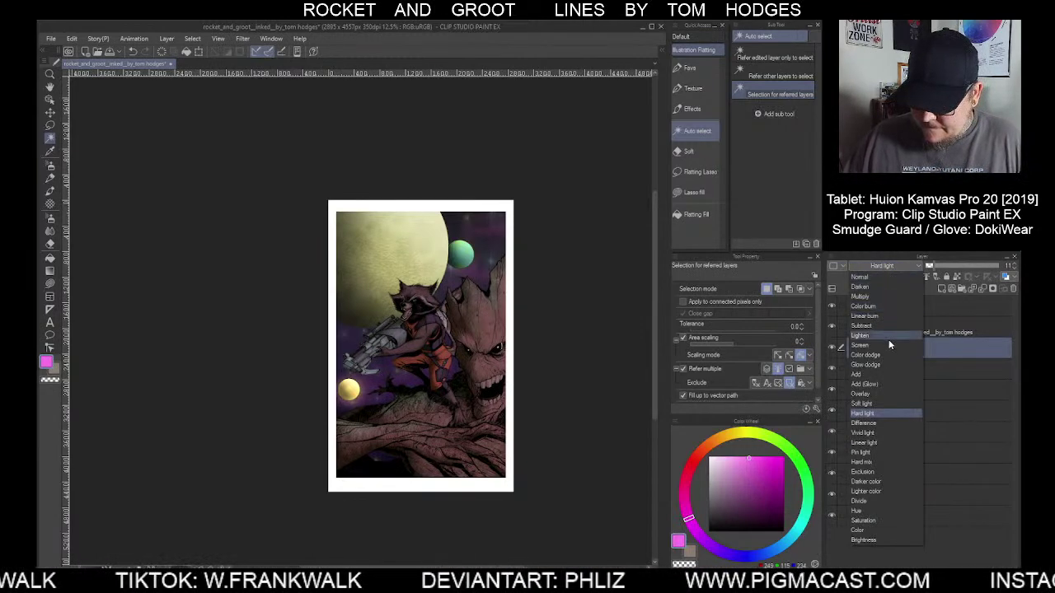
{"action": "left_click", "coordinate": [862, 394]}
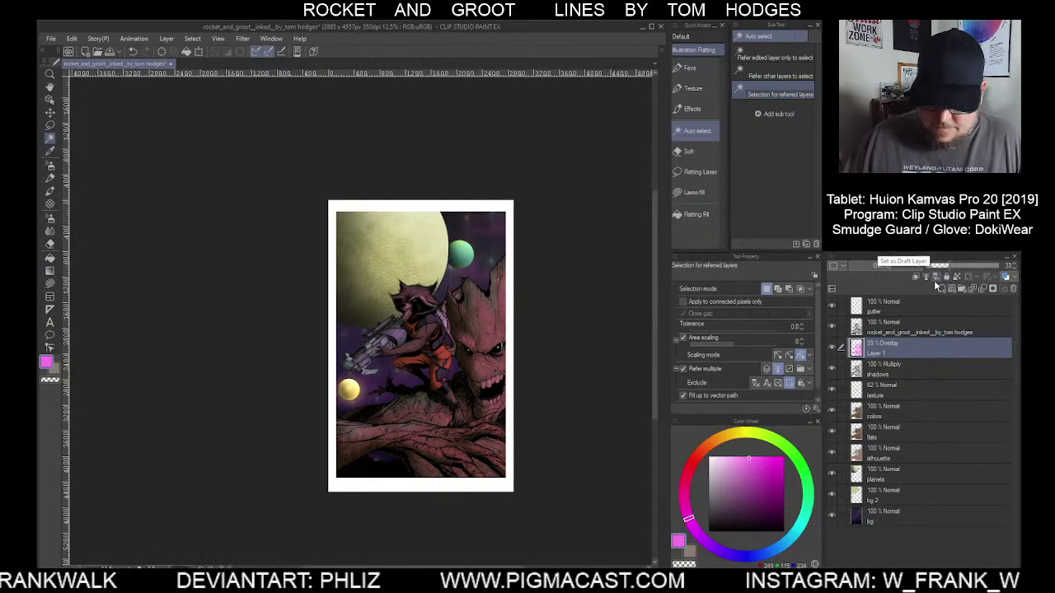
{"action": "left_click", "coordinate": [896, 267]}
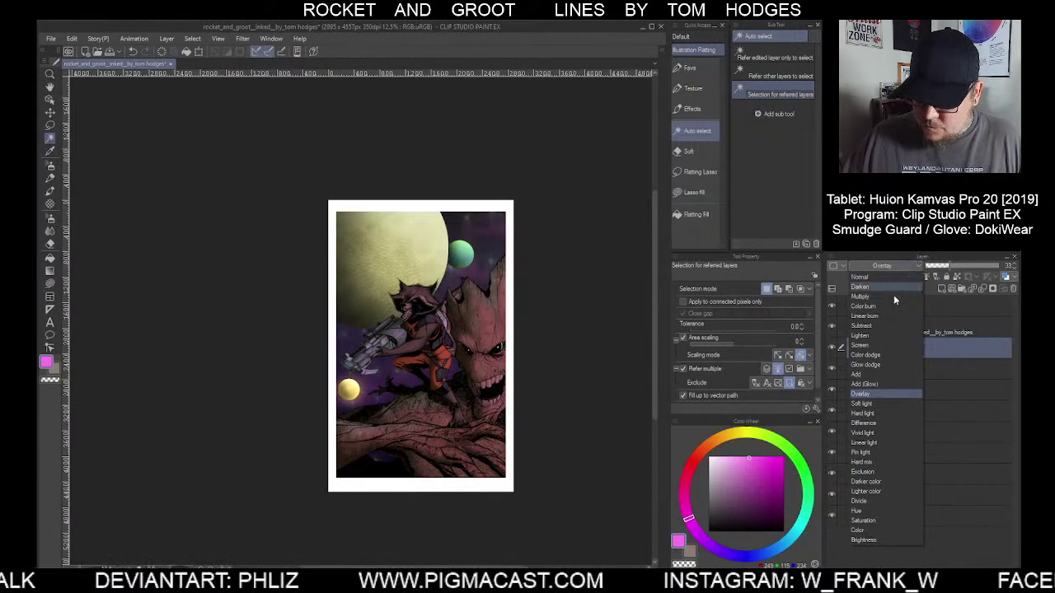
{"action": "left_click", "coordinate": [878, 383]}
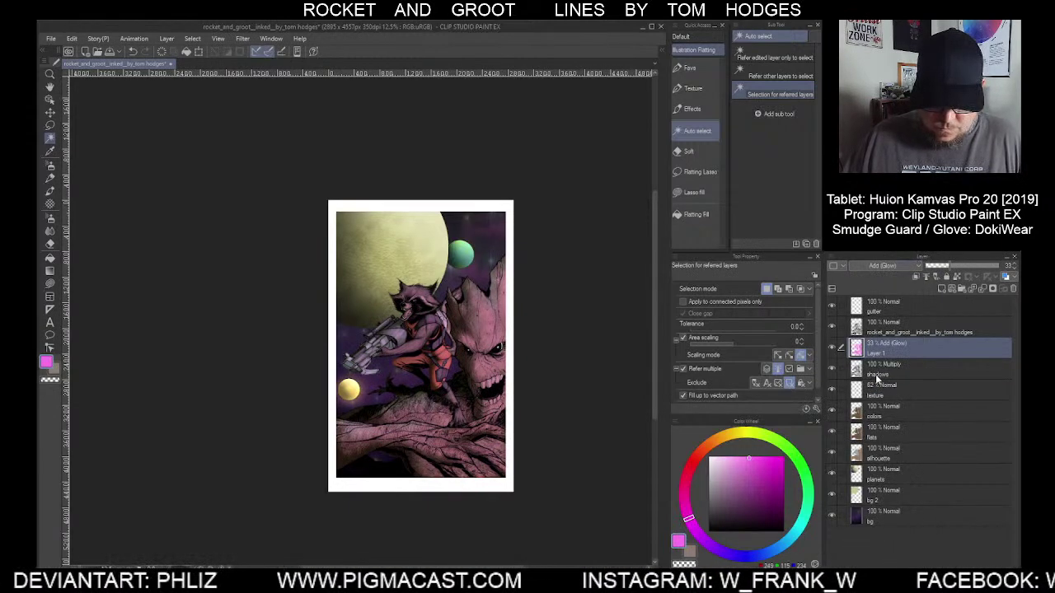
Set the magenta layer to Soft light at 33% opacity, comparing the artwork with the layer hidden and shown
{"action": "left_click", "coordinate": [897, 266]}
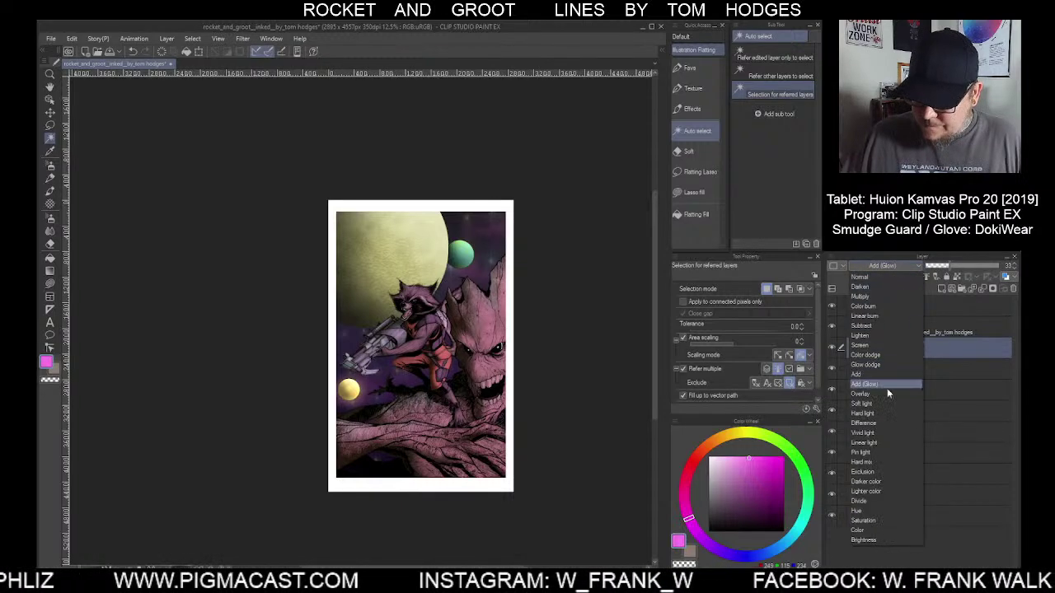
{"action": "left_click", "coordinate": [887, 403]}
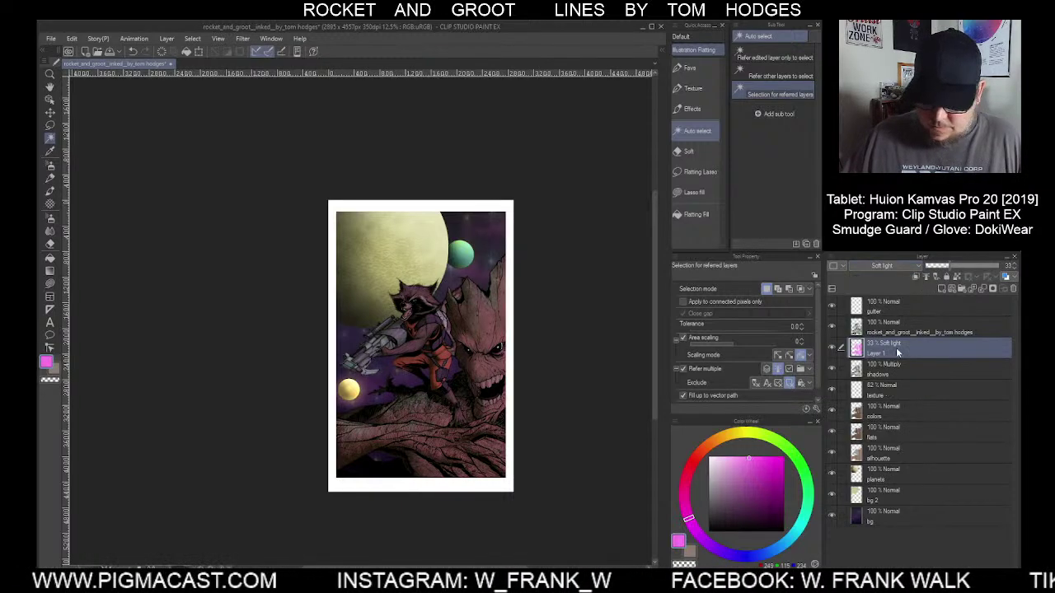
{"action": "left_click", "coordinate": [954, 272]}
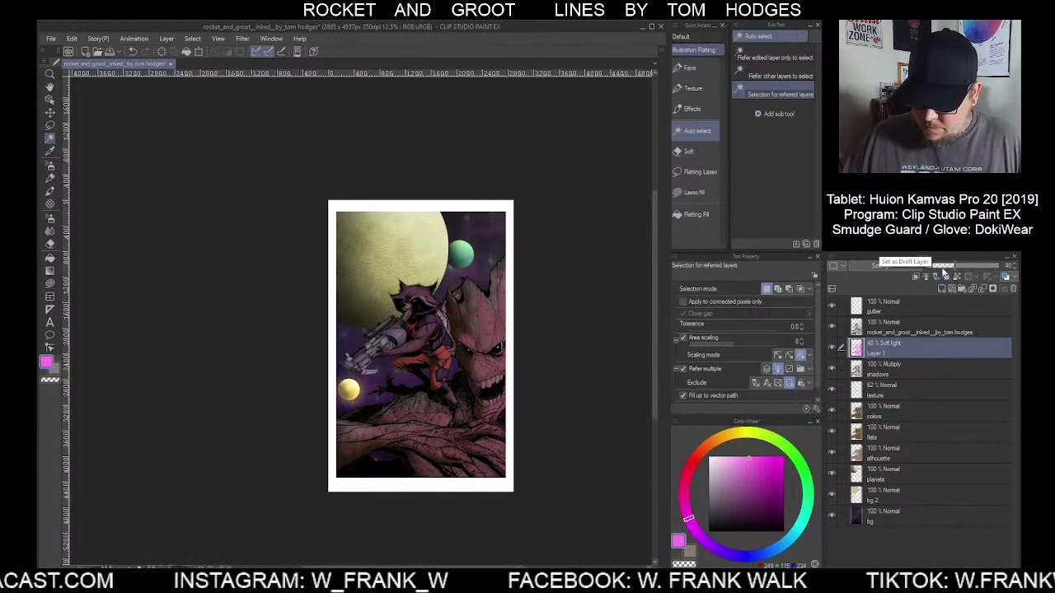
{"action": "left_click", "coordinate": [942, 270]}
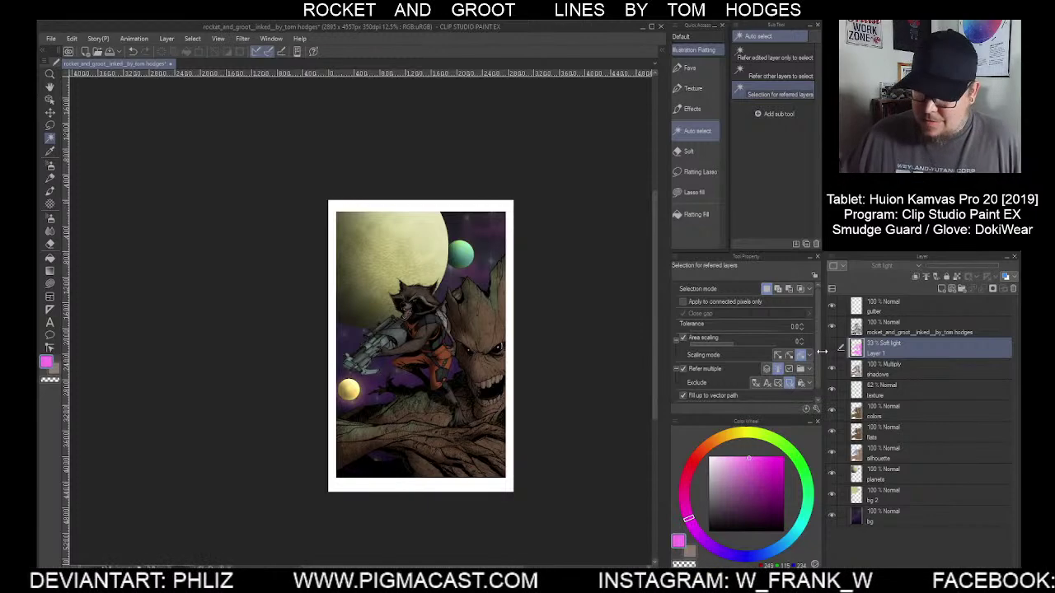
{"action": "left_click", "coordinate": [834, 350]}
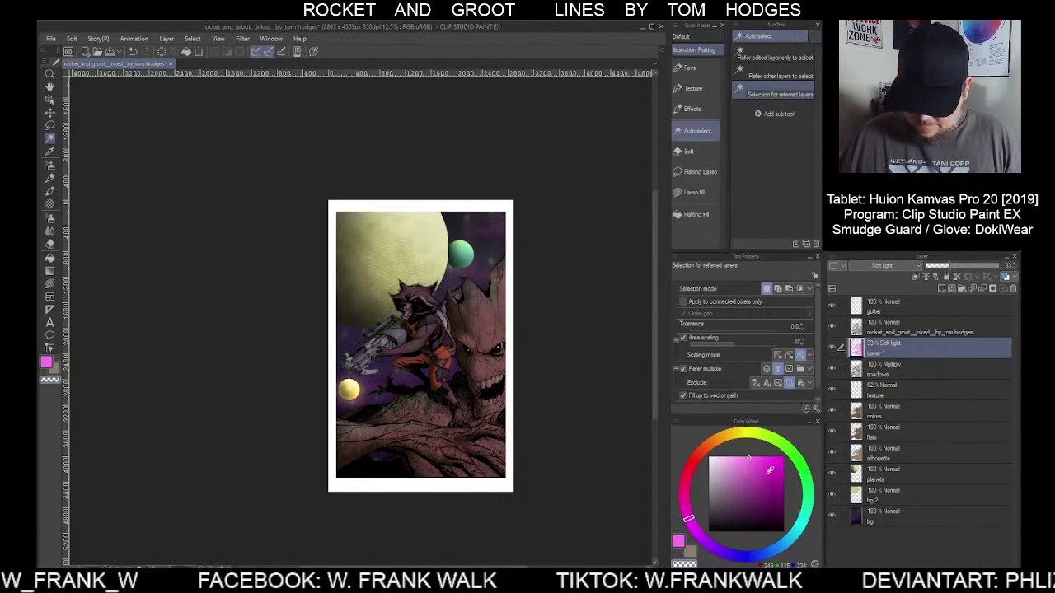
Choose the HAIR - Thin brush and inspect the magenta tint on Rocket and Groot up close and across the full page
{"action": "left_click", "coordinate": [690, 67]}
{"action": "left_click", "coordinate": [750, 63]}
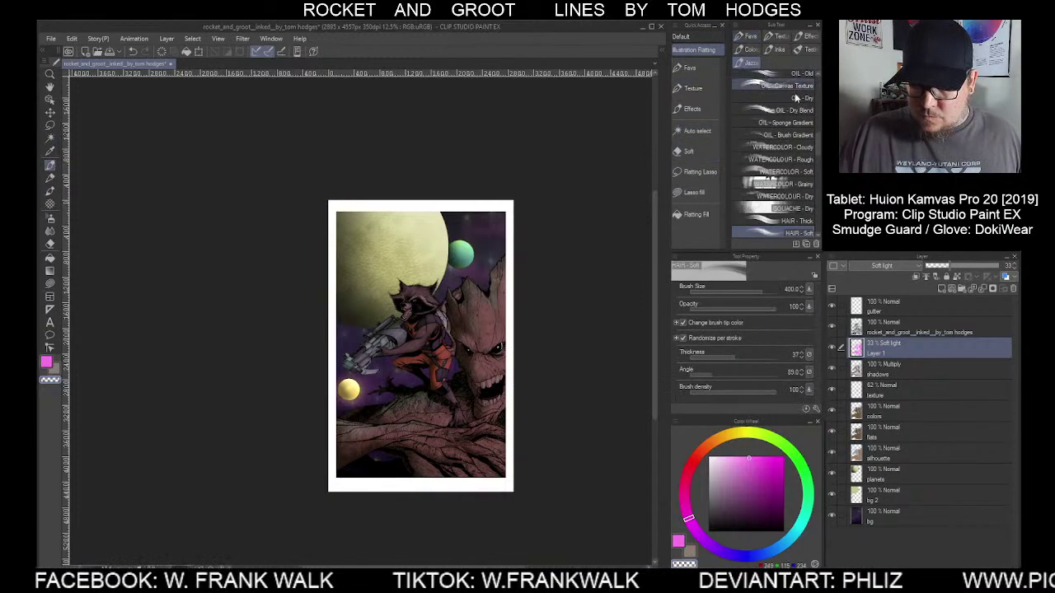
{"action": "scroll", "coordinate": [817, 241], "scroll_direction": "down", "scroll_amount": 1}
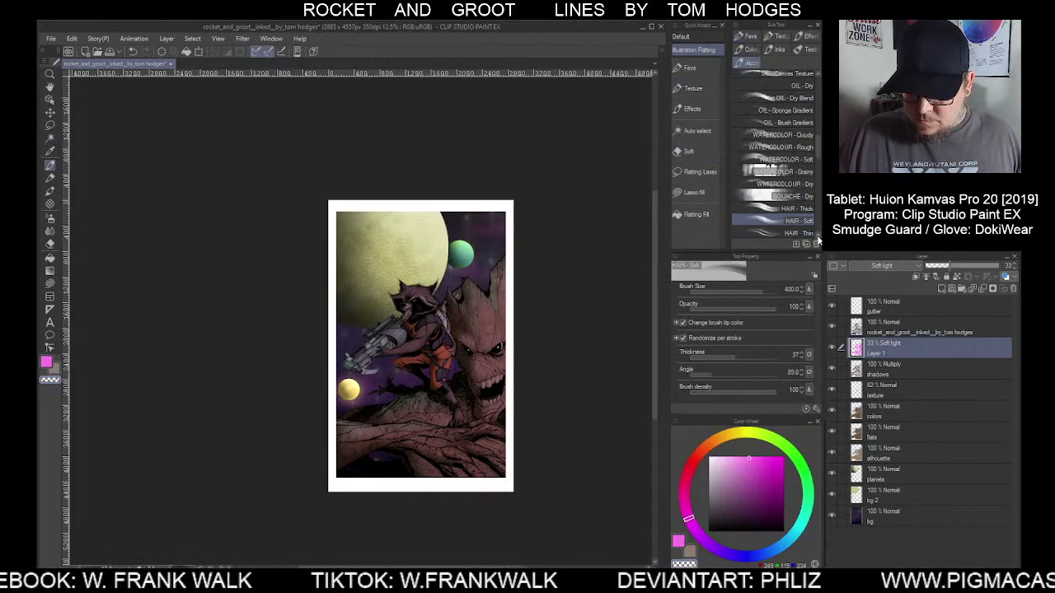
{"action": "left_click", "coordinate": [791, 233]}
{"action": "scroll", "coordinate": [433, 307], "scroll_direction": "up", "scroll_amount": 4}
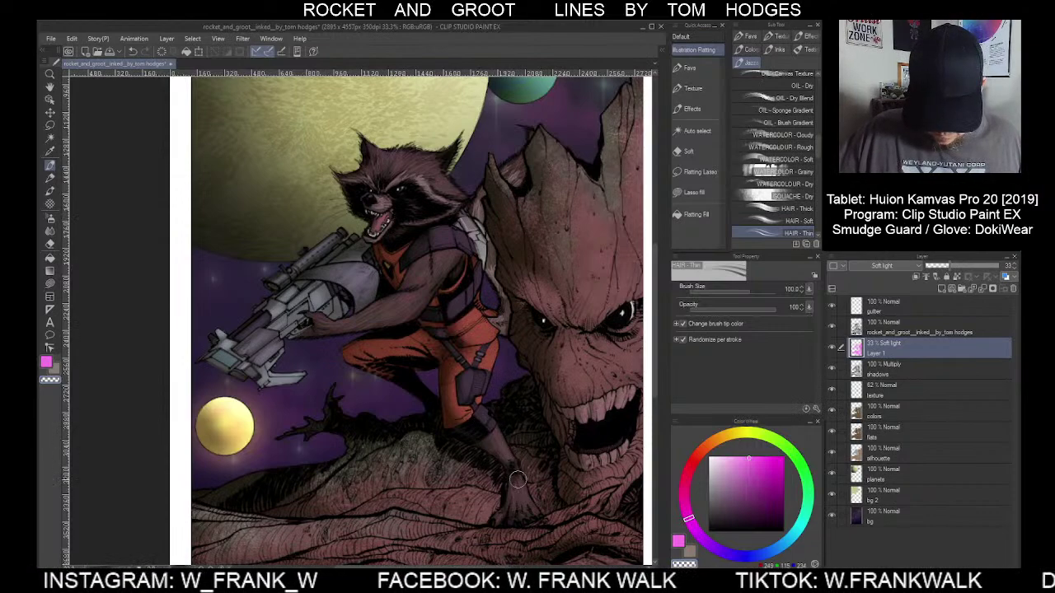
{"action": "scroll", "coordinate": [611, 466], "scroll_direction": "down", "scroll_amount": 1}
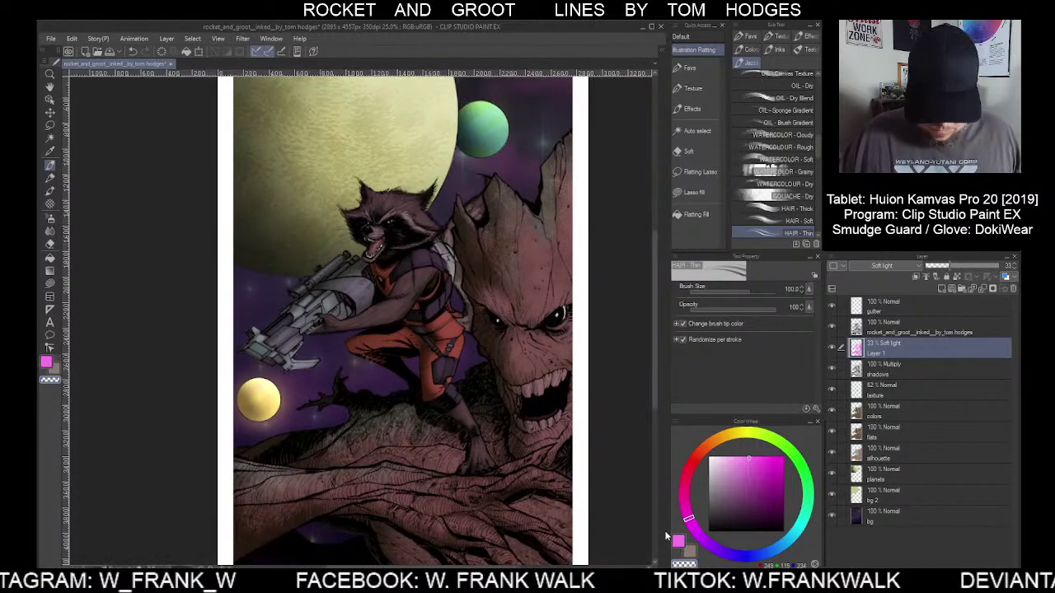
{"action": "scroll", "coordinate": [624, 515], "scroll_direction": "down", "scroll_amount": 2}
{"action": "left_click_drag", "start_coordinate": [594, 477], "coordinate": [536, 412]}
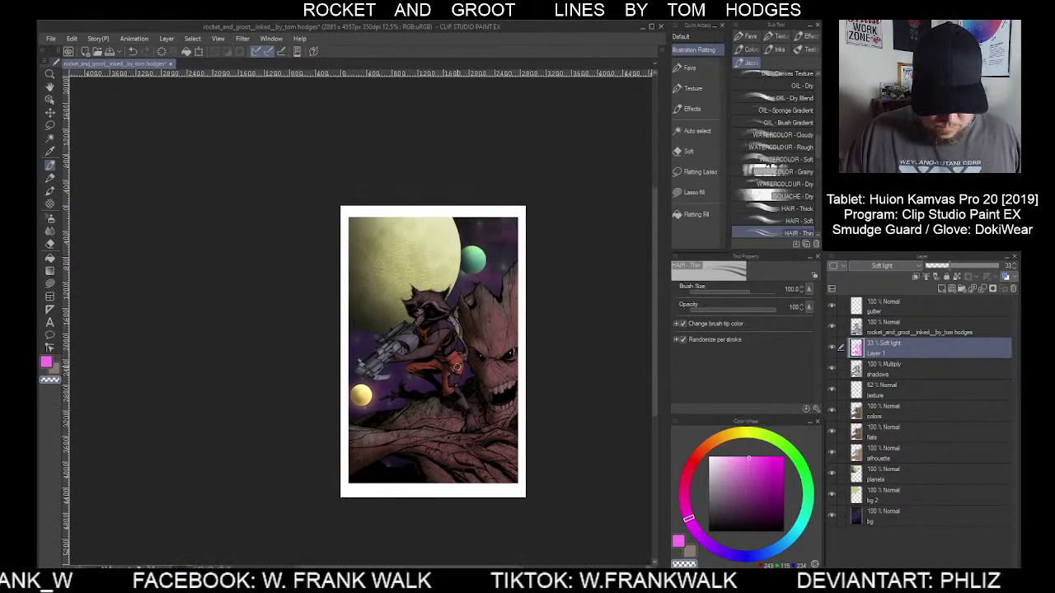
{"action": "scroll", "coordinate": [461, 367], "scroll_direction": "up", "scroll_amount": 2}
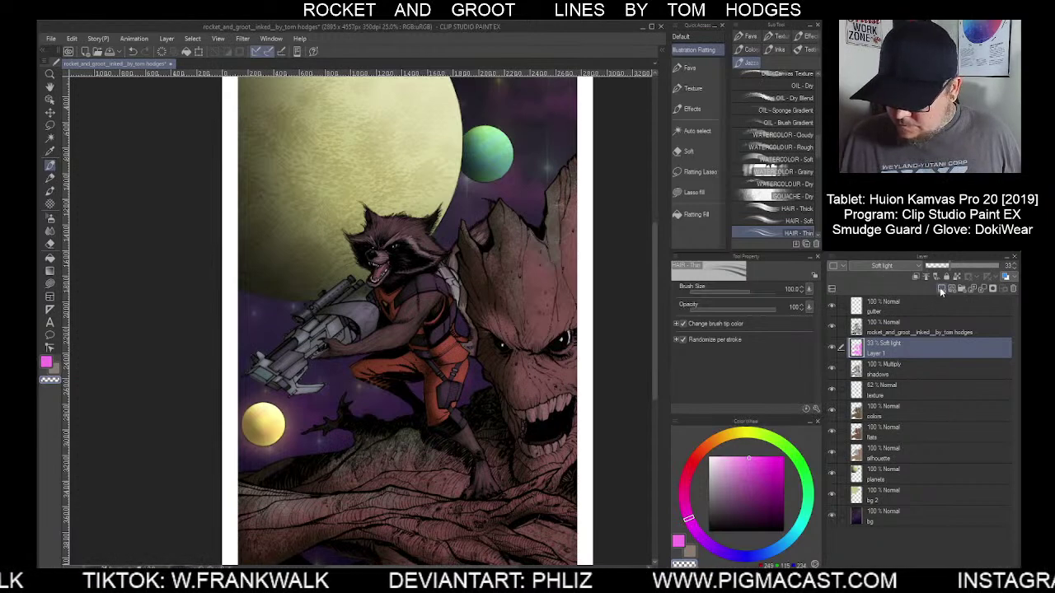
Add a new layer above the magenta tint layer and set it to Hard light at 44% opacity
{"action": "left_click", "coordinate": [935, 291]}
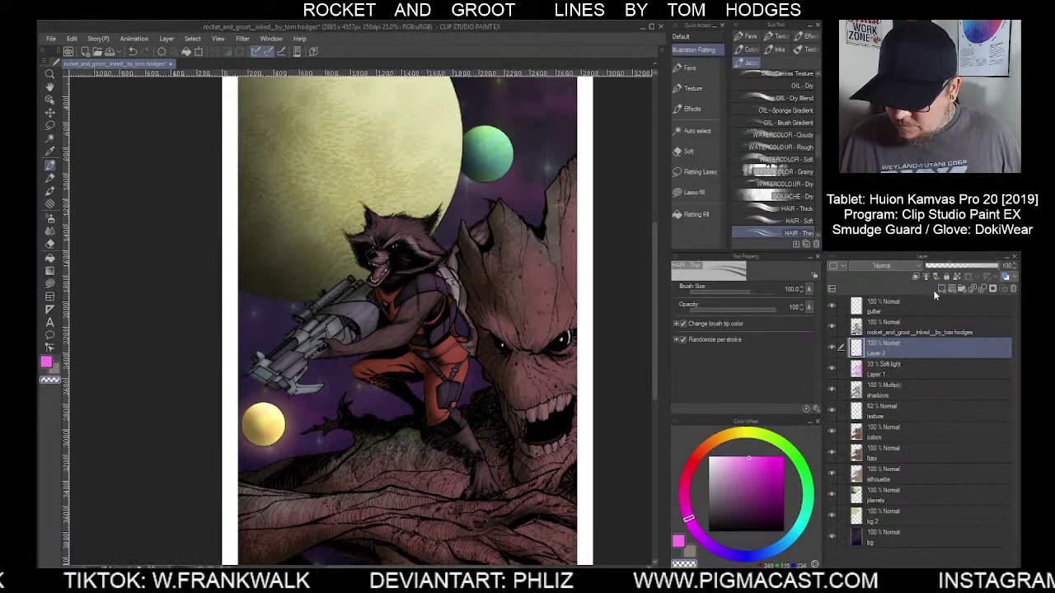
{"action": "left_click", "coordinate": [893, 265]}
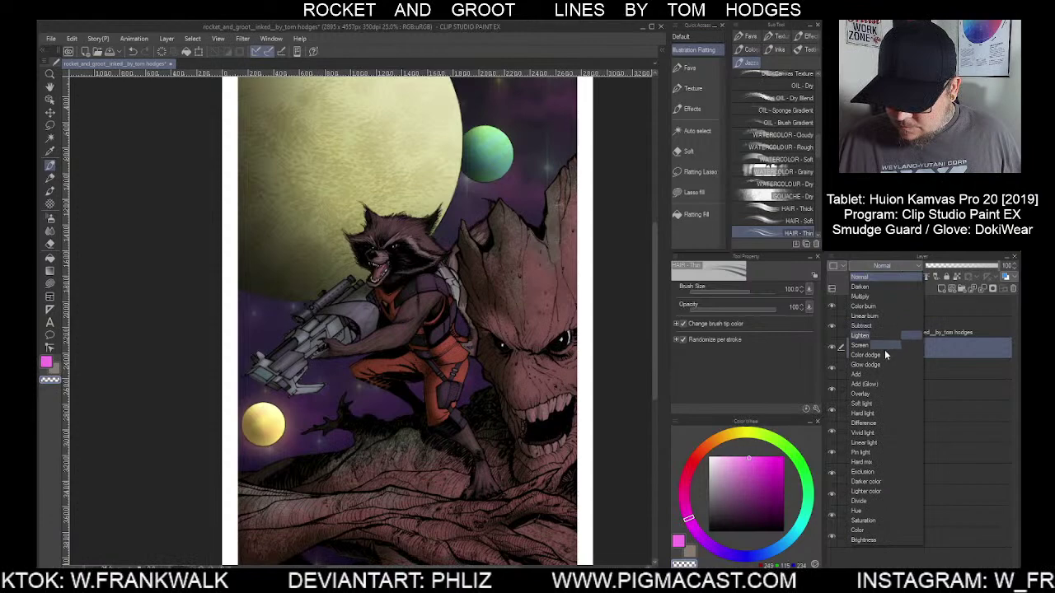
{"action": "left_click", "coordinate": [883, 412]}
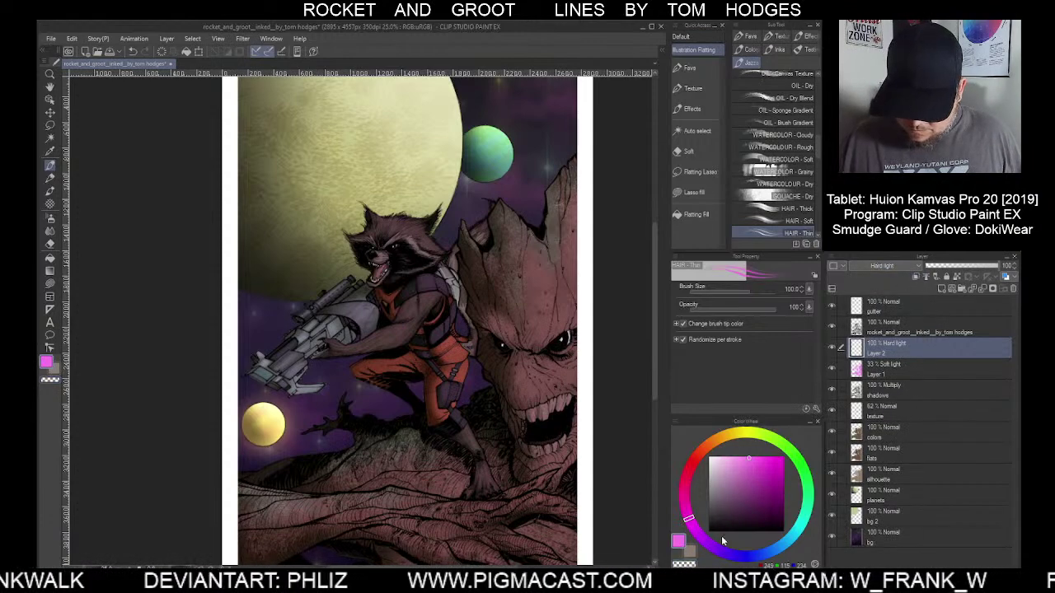
{"action": "key", "text": "ctrl+plus"}
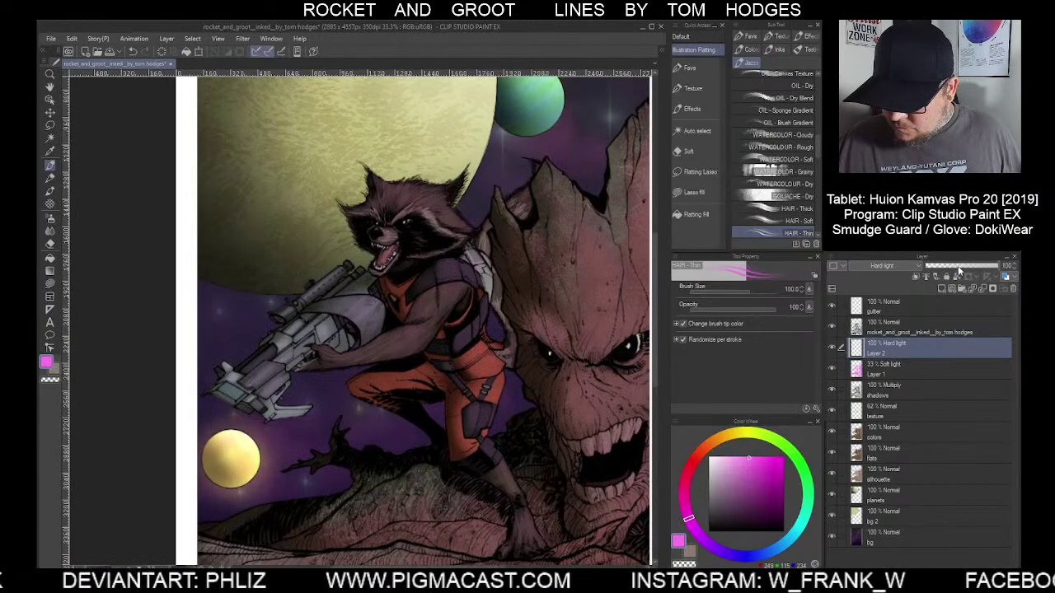
{"action": "left_click", "coordinate": [957, 268]}
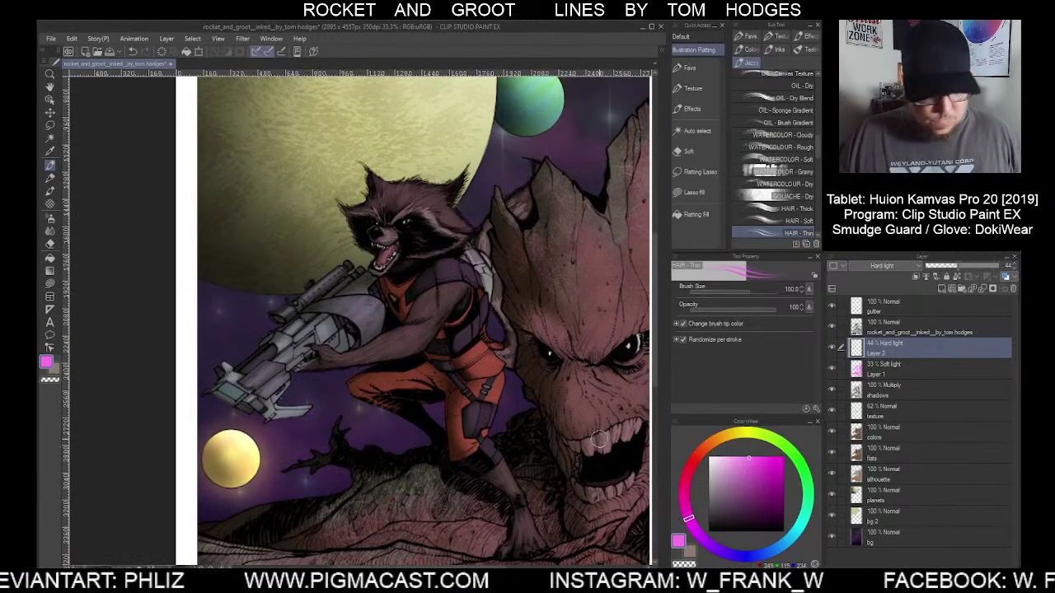
Paint magenta texture over Groot's head with the Colorpedia - Textured Build Up brush enlarged to 200, with the Hard light layer at 17% opacity
{"action": "left_click_drag", "start_coordinate": [591, 435], "coordinate": [488, 423]}
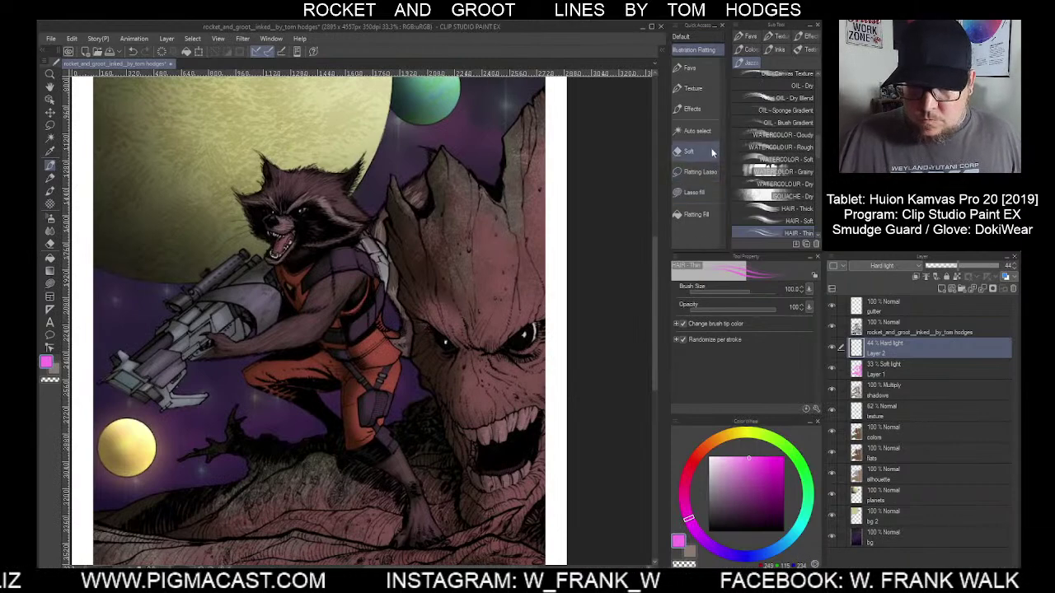
{"action": "left_click", "coordinate": [746, 50]}
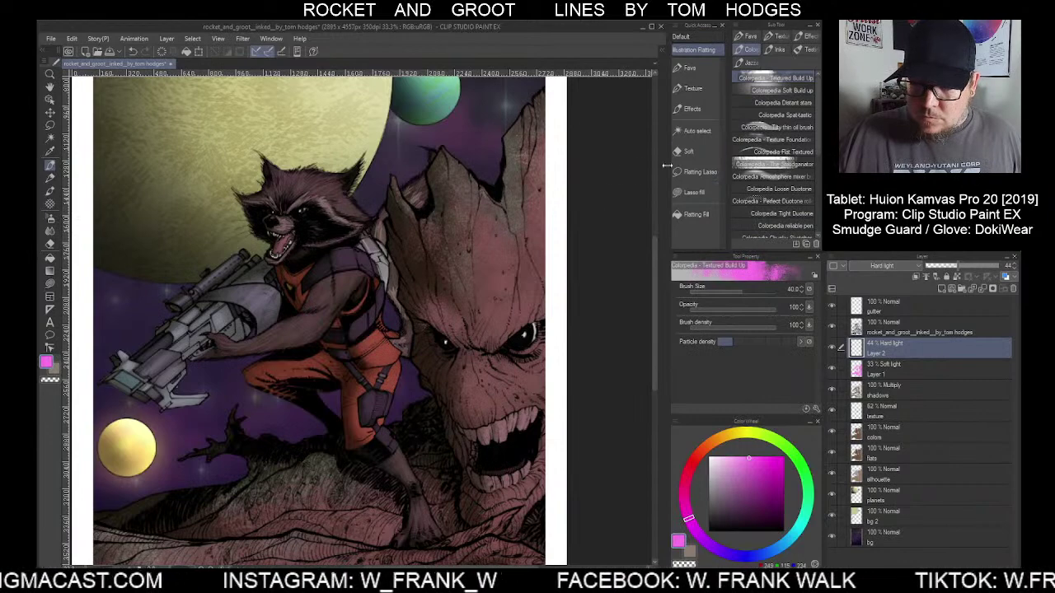
{"action": "key", "text": "bracketright"}
{"action": "key", "text": "bracketright"}
{"action": "key", "text": "bracketright"}
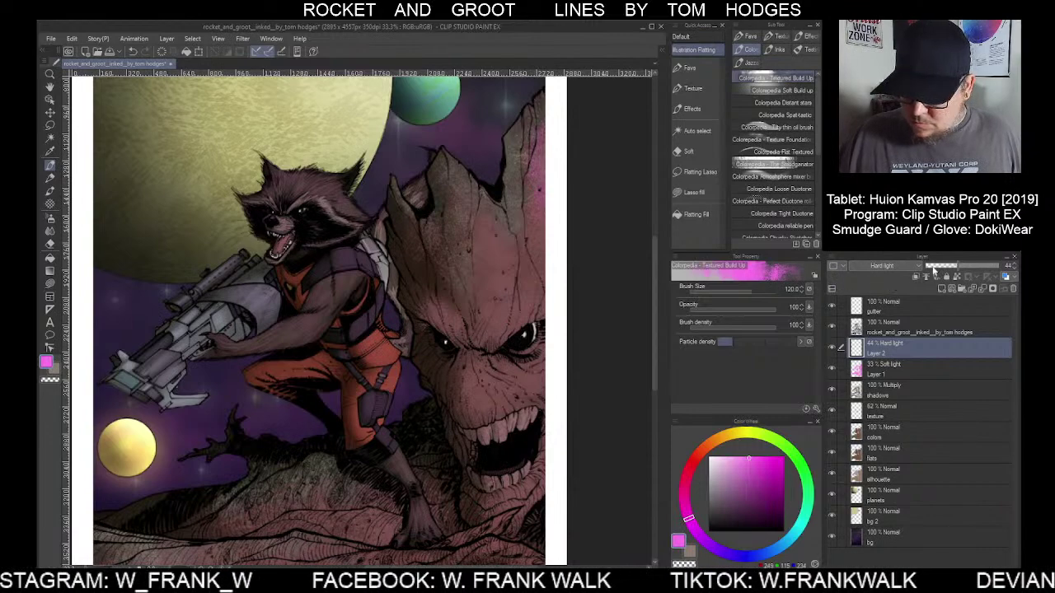
{"action": "left_click_drag", "start_coordinate": [943, 268], "coordinate": [938, 270]}
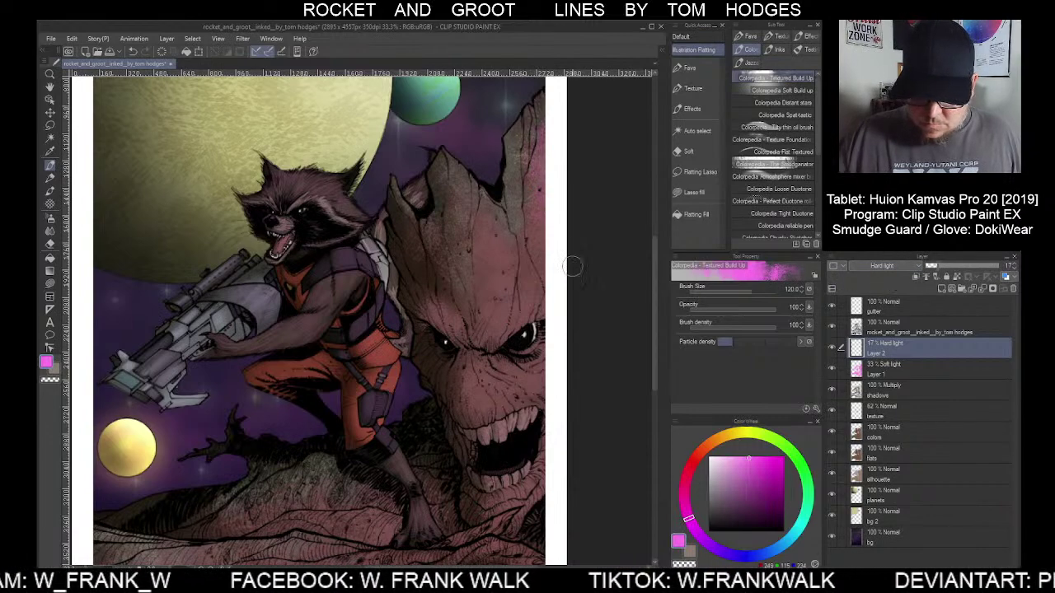
{"action": "key", "text": "bracketright"}
{"action": "key", "text": "bracketright"}
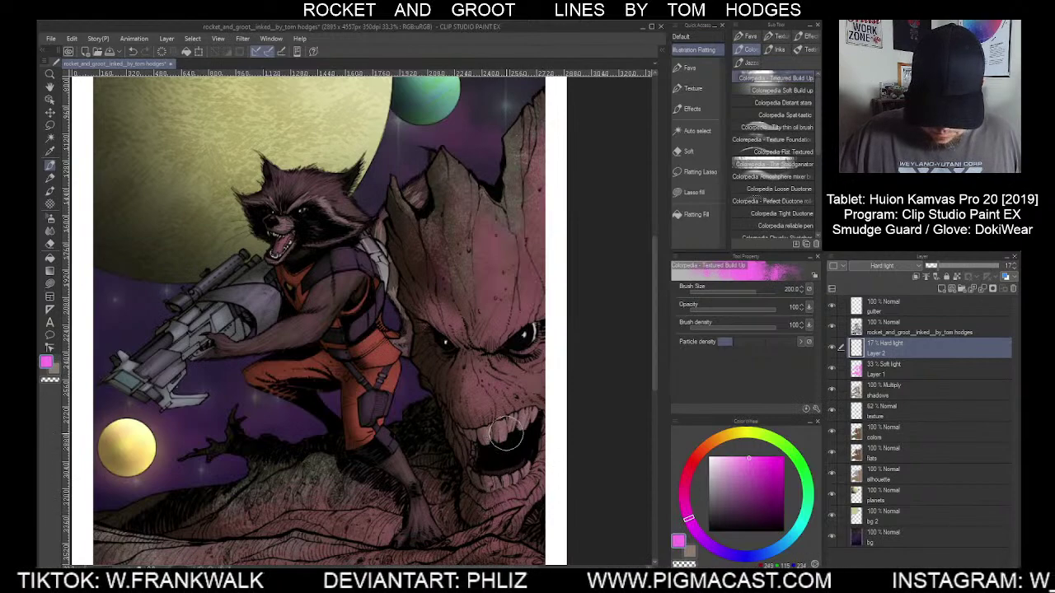
Continue the magenta Textured Build Up texture over Groot's arm and hand, using brush sizes 150 and 250
{"action": "scroll", "coordinate": [573, 485], "scroll_direction": "down", "scroll_amount": 1}
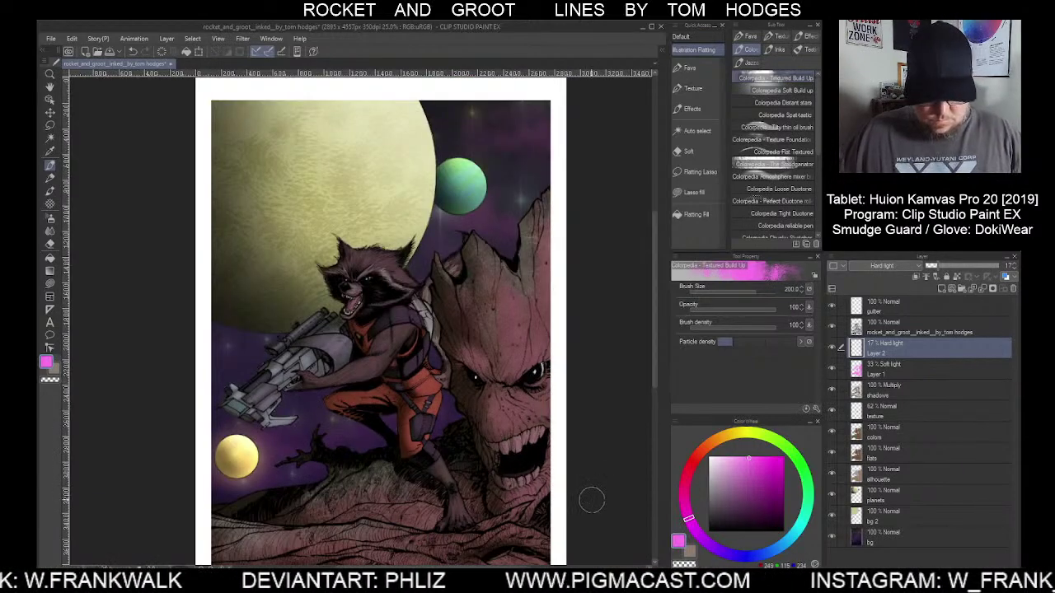
{"action": "left_click_drag", "start_coordinate": [596, 495], "coordinate": [572, 372]}
{"action": "scroll", "coordinate": [583, 433], "scroll_direction": "down", "scroll_amount": 3}
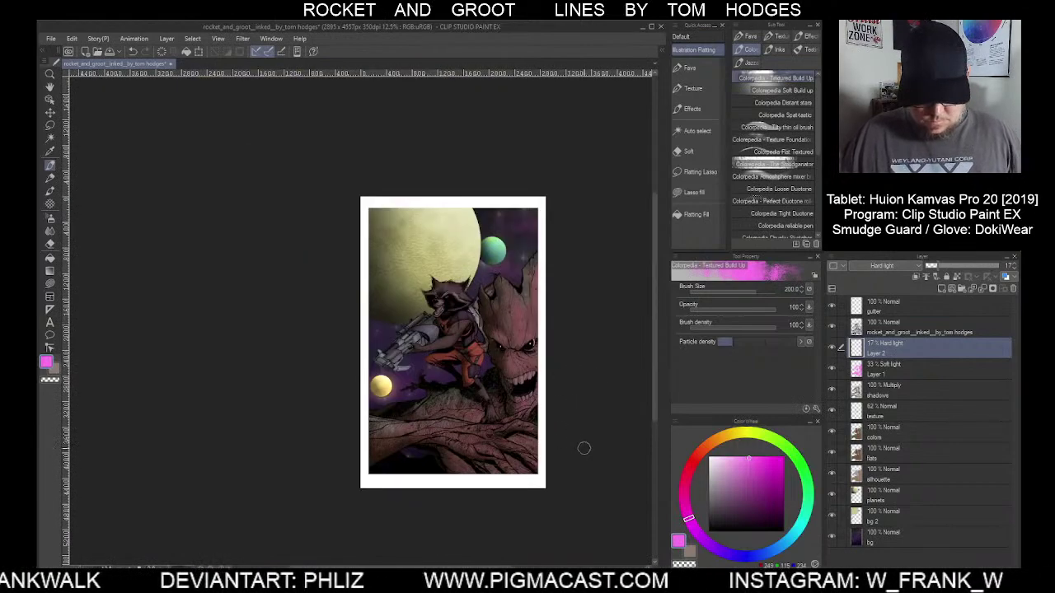
{"action": "scroll", "coordinate": [580, 440], "scroll_direction": "up", "scroll_amount": 3}
{"action": "mouse_move", "coordinate": [582, 360]}
{"action": "left_mouse_down"}
{"action": "mouse_move", "coordinate": [598, 361]}
{"action": "mouse_move", "coordinate": [558, 405]}
{"action": "left_mouse_up"}
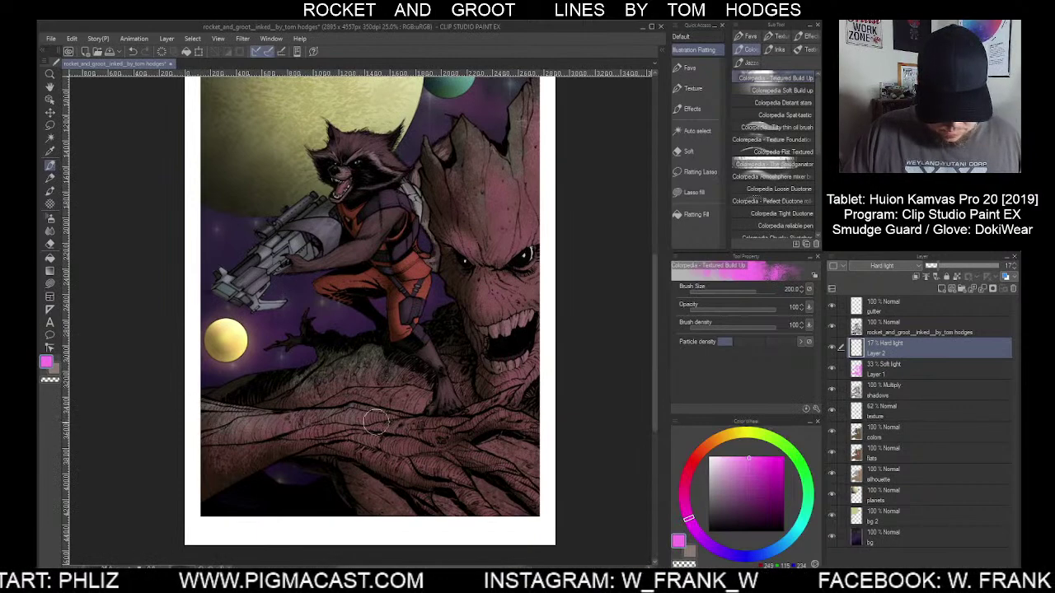
{"action": "key", "text": "bracketleft"}
{"action": "key", "text": "bracketleft"}
{"action": "key", "text": "bracketleft"}
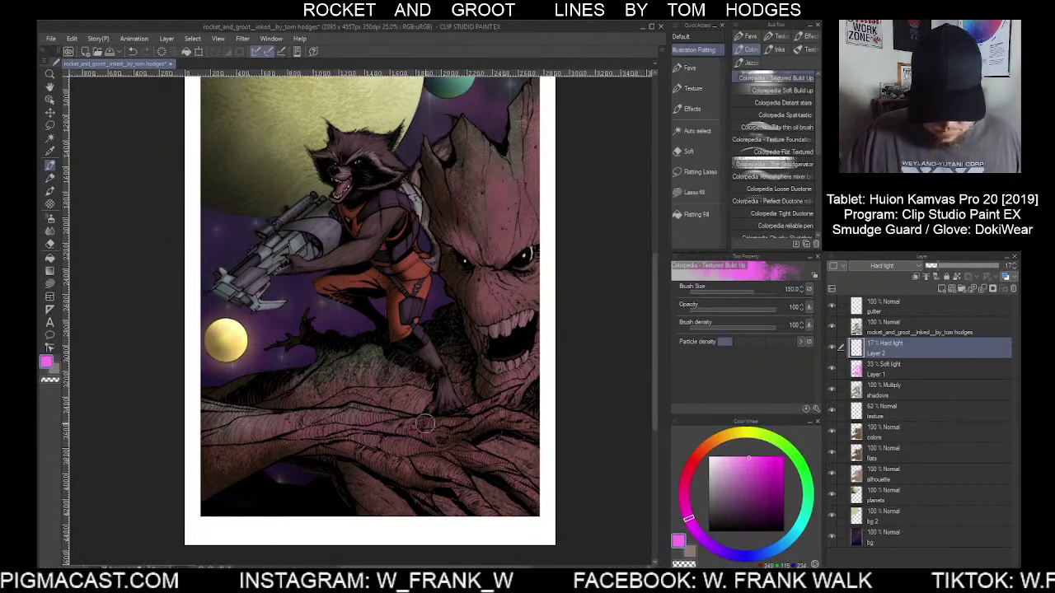
{"action": "key", "text": "bracketright"}
{"action": "key", "text": "bracketright"}
{"action": "key", "text": "bracketright"}
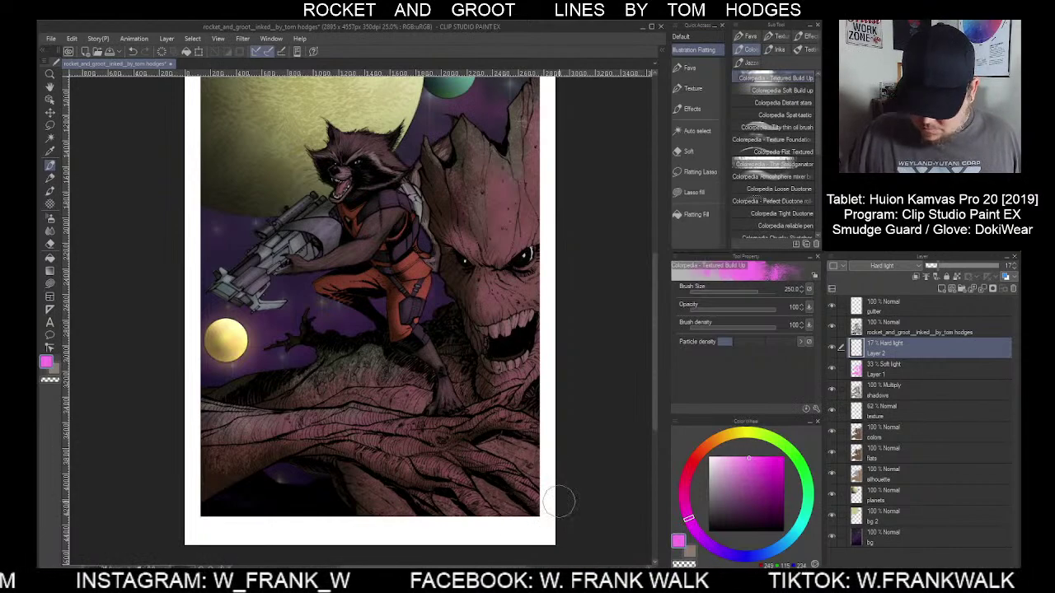
Lower the magenta texture layer's opacity to 11% and switch its blending mode to Add (Glow), checking the full page
{"action": "left_click_drag", "start_coordinate": [971, 264], "coordinate": [931, 272]}
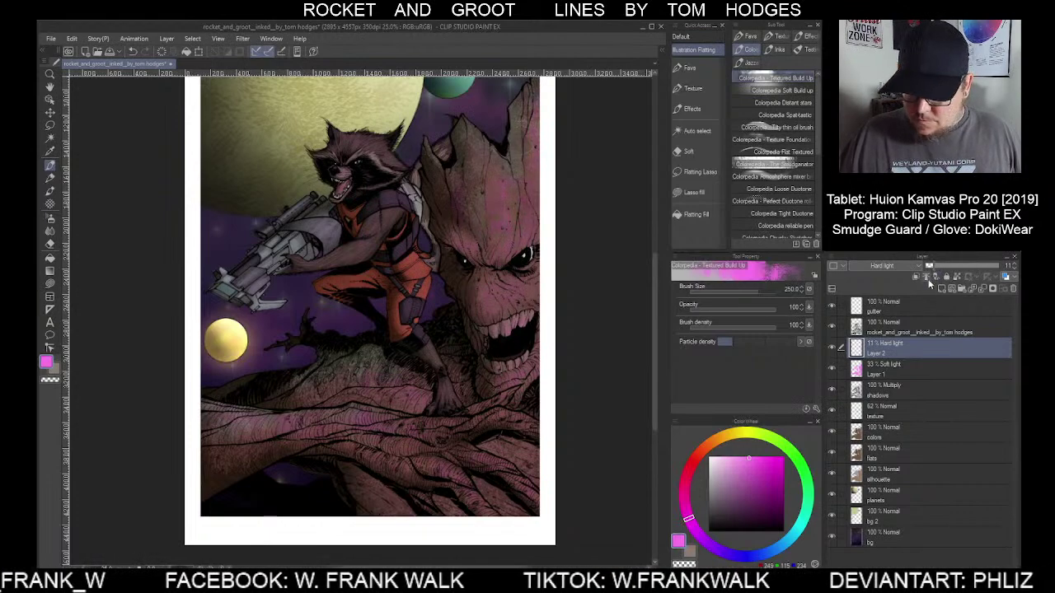
{"action": "left_click", "coordinate": [893, 266]}
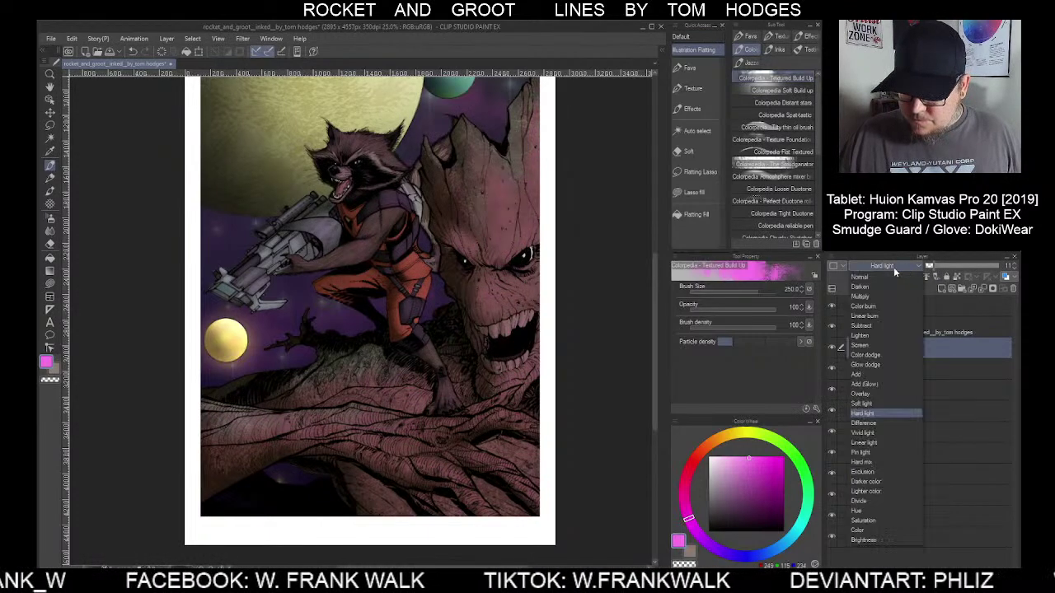
{"action": "left_click", "coordinate": [878, 384]}
{"action": "key", "text": "ctrl+minus"}
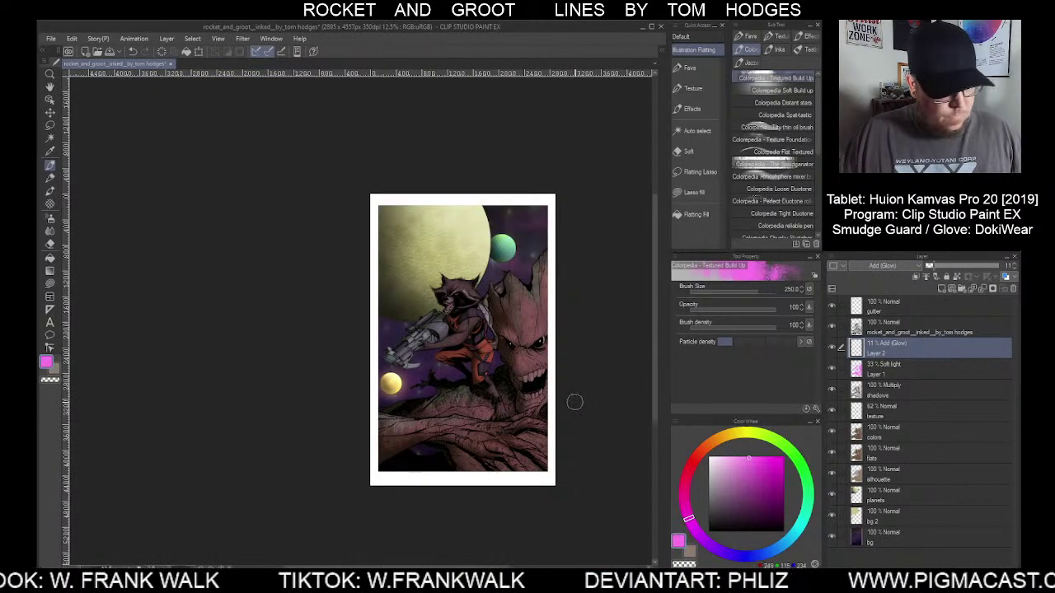
{"action": "left_click_drag", "start_coordinate": [574, 396], "coordinate": [558, 393]}
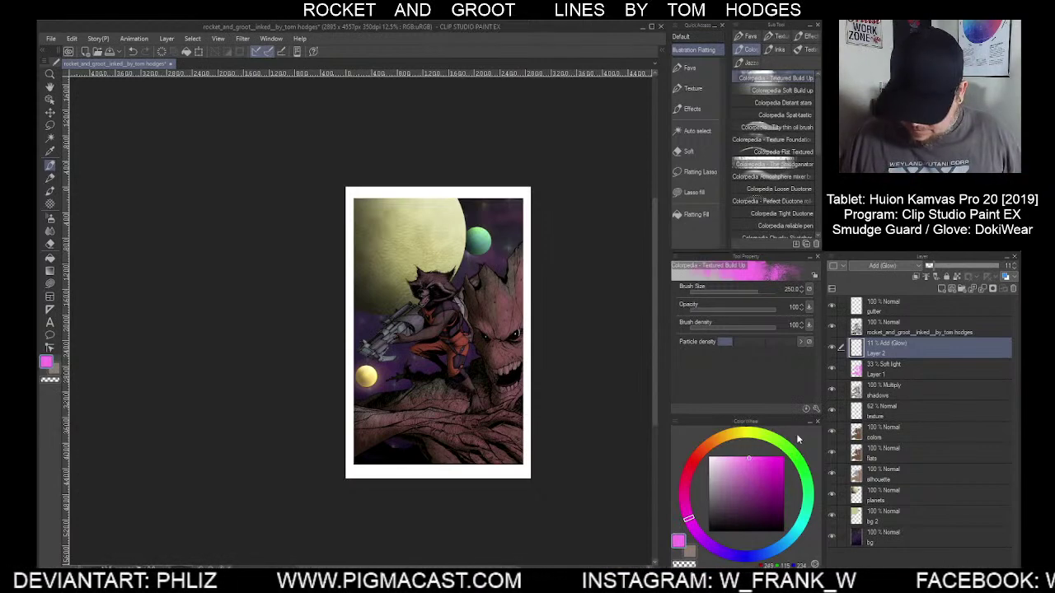
Choose the HAIR - Thin brush and check the glowing magenta texture up close and across the full page
{"action": "left_click", "coordinate": [750, 64]}
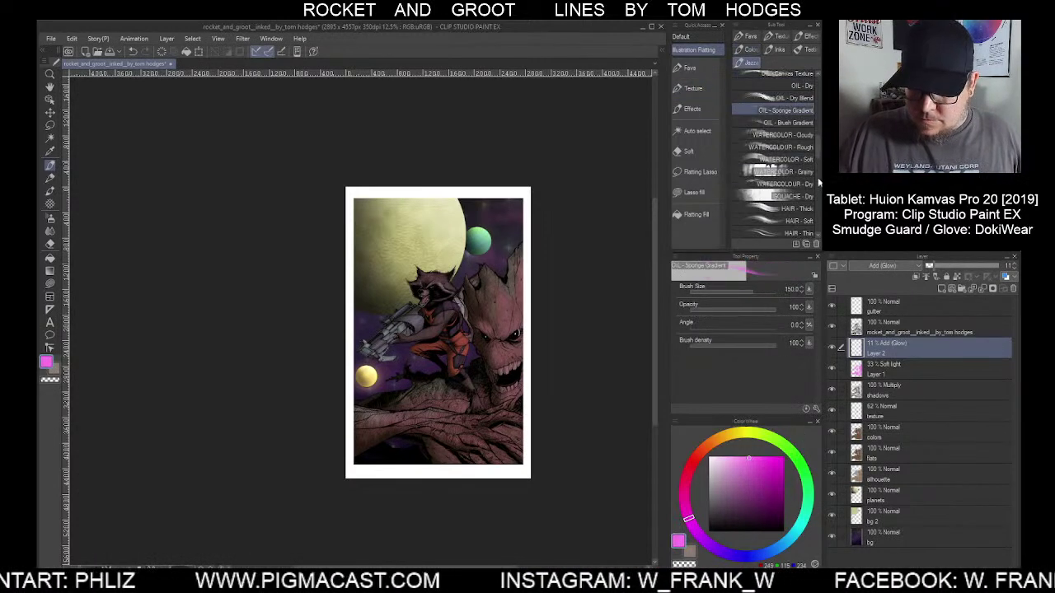
{"action": "left_click", "coordinate": [763, 234]}
{"action": "scroll", "coordinate": [488, 427], "scroll_direction": "up", "scroll_amount": 2}
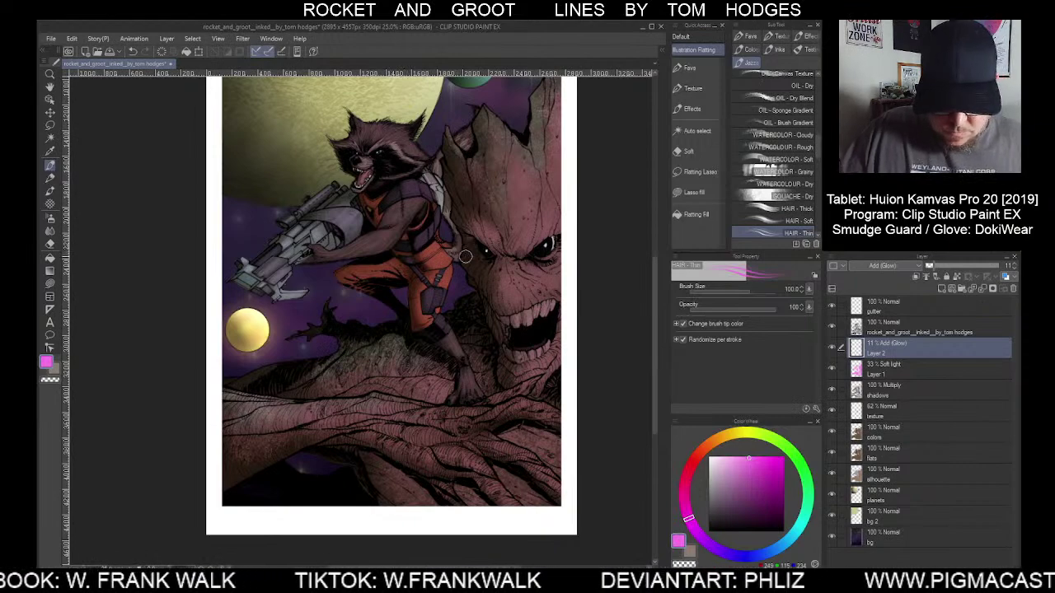
{"action": "scroll", "coordinate": [519, 496], "scroll_direction": "down", "scroll_amount": 2}
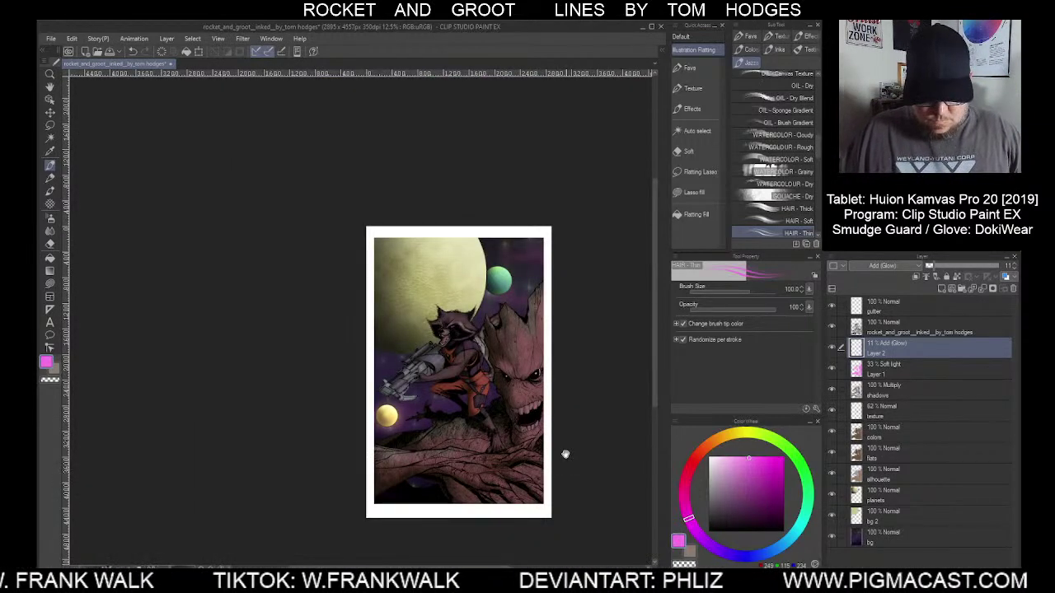
{"action": "left_click_drag", "start_coordinate": [566, 454], "coordinate": [544, 415]}
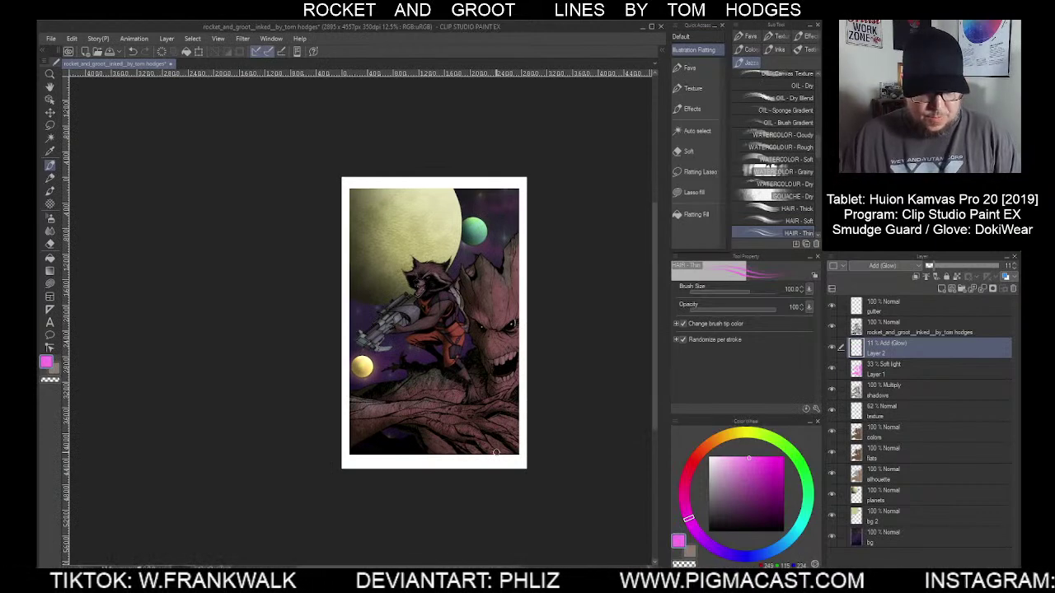
Lock the transparent pixels of the shadows layer and recolor its shadows in a muted dark green using Lasso fill
{"action": "left_click", "coordinate": [784, 448]}
{"action": "mouse_move", "coordinate": [737, 506]}
{"action": "left_mouse_down"}
{"action": "mouse_move", "coordinate": [746, 497]}
{"action": "mouse_move", "coordinate": [732, 499]}
{"action": "left_mouse_up"}
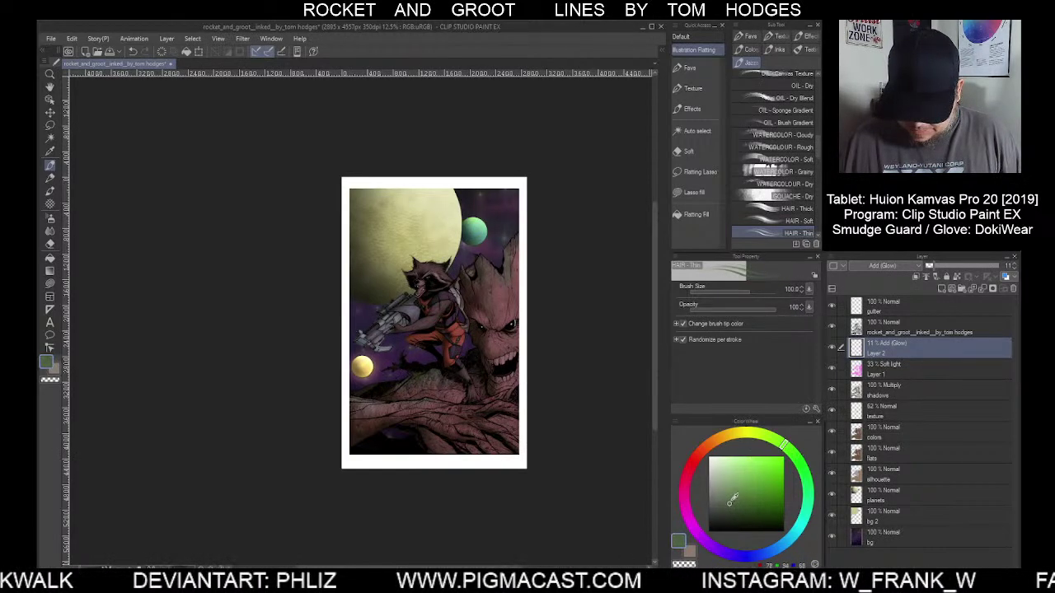
{"action": "left_click", "coordinate": [890, 397]}
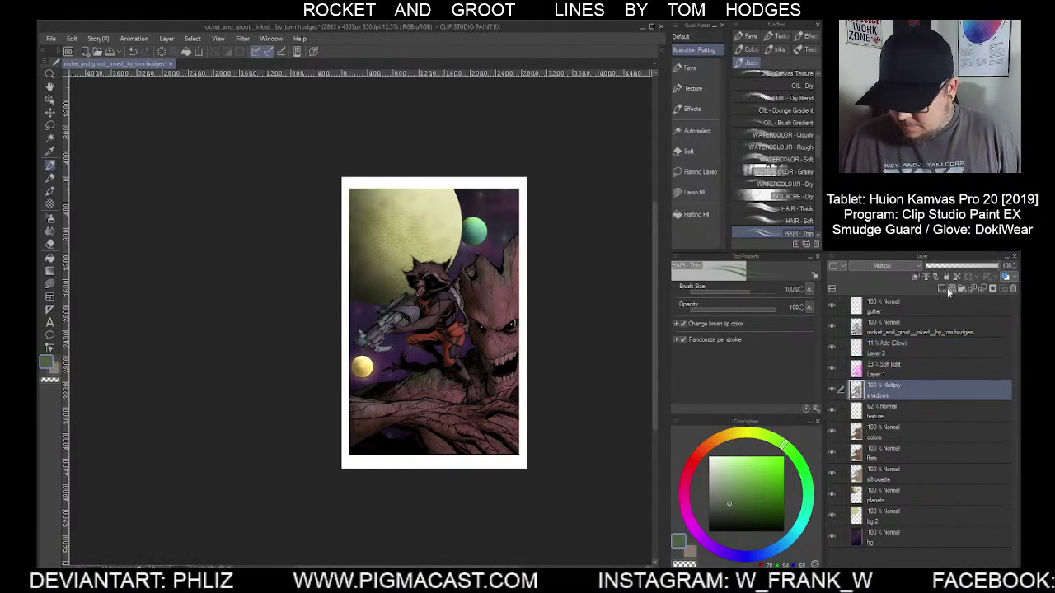
{"action": "left_click", "coordinate": [956, 278]}
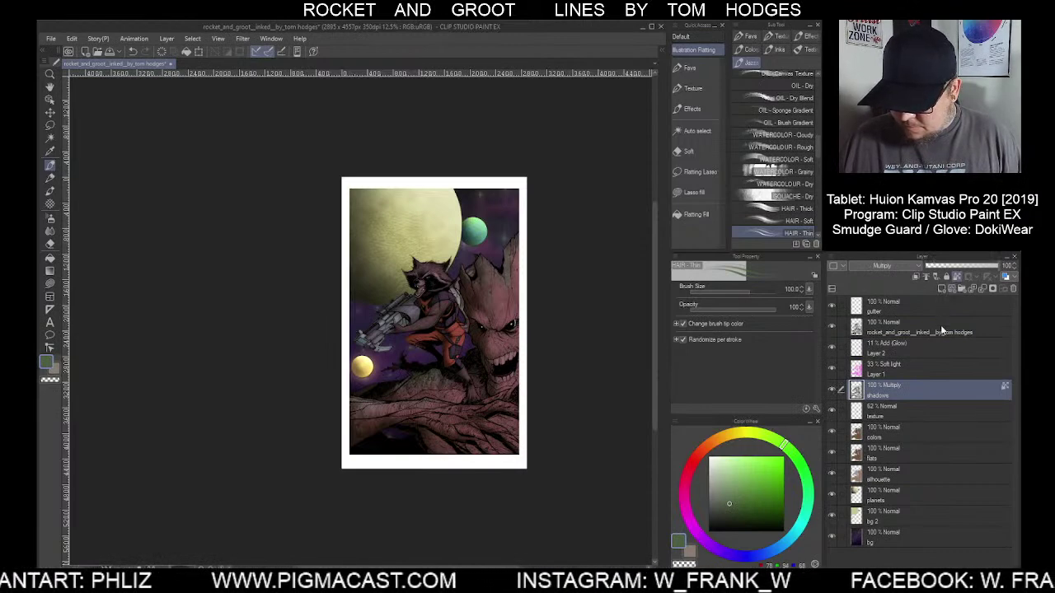
{"action": "left_click", "coordinate": [694, 193]}
{"action": "mouse_move", "coordinate": [587, 166]}
{"action": "left_mouse_down"}
{"action": "mouse_move", "coordinate": [457, 115]}
{"action": "mouse_move", "coordinate": [239, 317]}
{"action": "mouse_move", "coordinate": [347, 533]}
{"action": "mouse_move", "coordinate": [530, 496]}
{"action": "mouse_move", "coordinate": [634, 301]}
{"action": "left_mouse_up"}
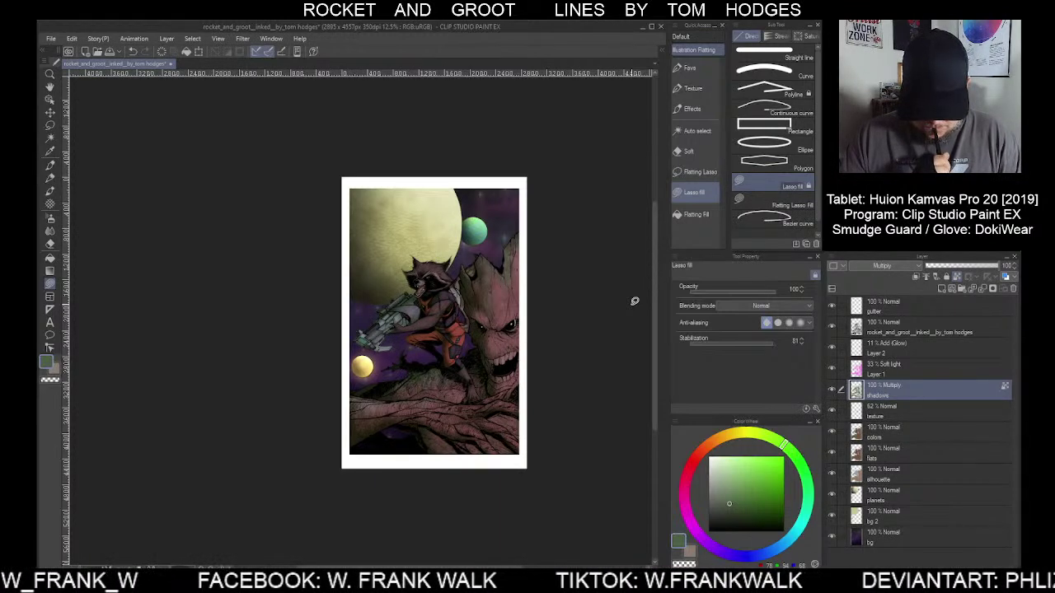
Open the Hue/Saturation/Luminosity adjustment for the shadows layer, setting saturation to 16 and luminosity to 4
{"action": "key", "text": "ctrl+u"}
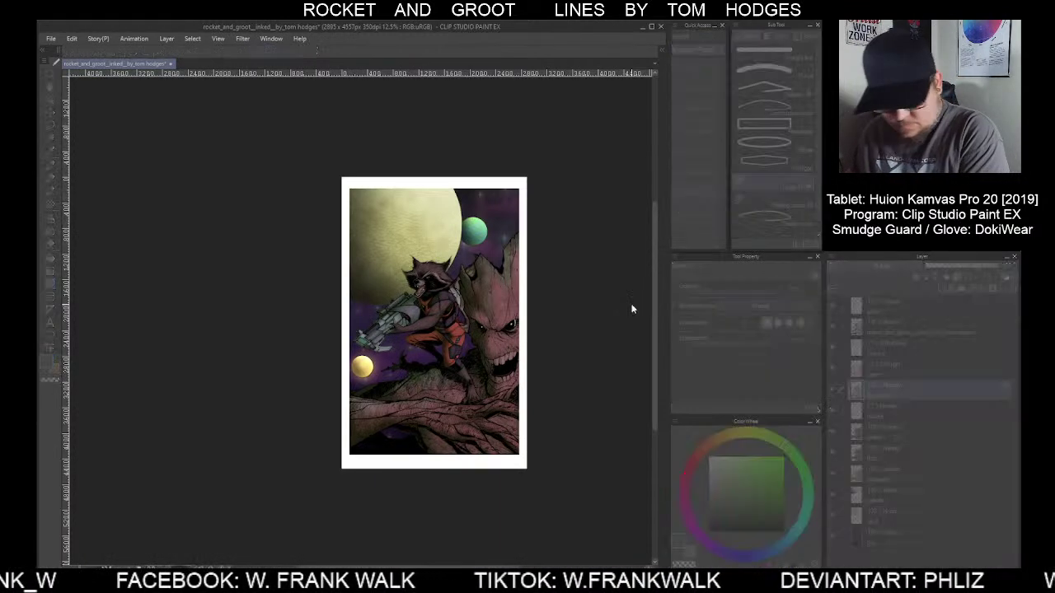
{"action": "left_click", "coordinate": [721, 284]}
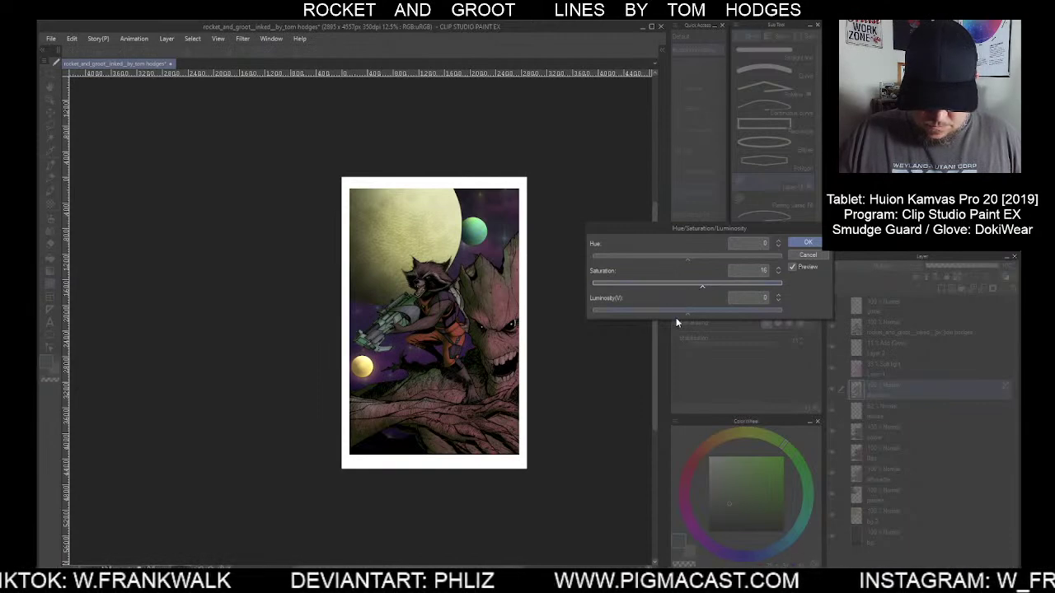
{"action": "mouse_move", "coordinate": [660, 314]}
{"action": "left_mouse_down"}
{"action": "mouse_move", "coordinate": [598, 314]}
{"action": "mouse_move", "coordinate": [665, 314]}
{"action": "left_mouse_up"}
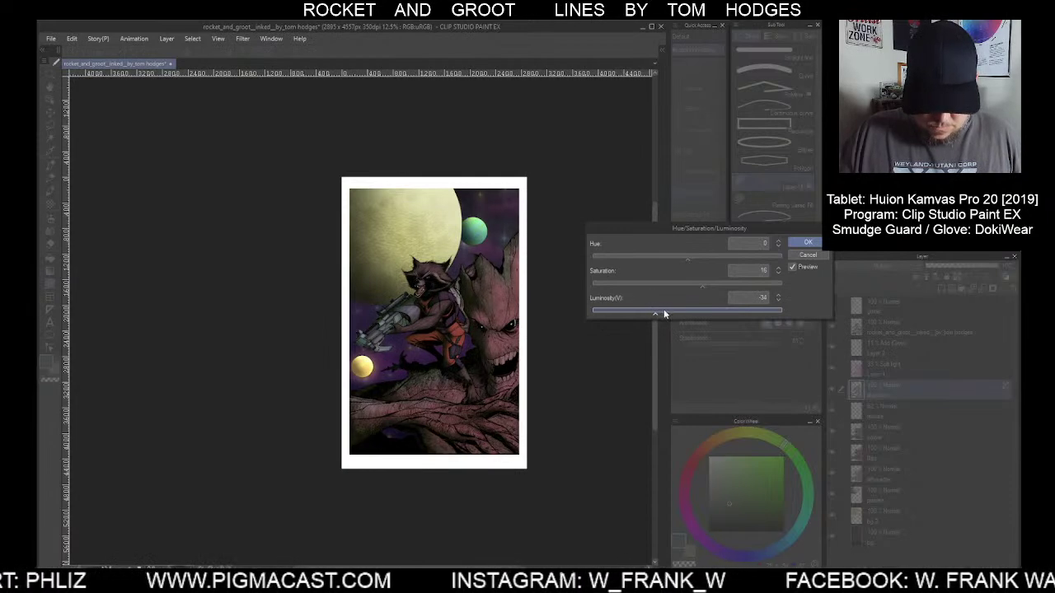
{"action": "left_click_drag", "start_coordinate": [686, 314], "coordinate": [677, 316]}
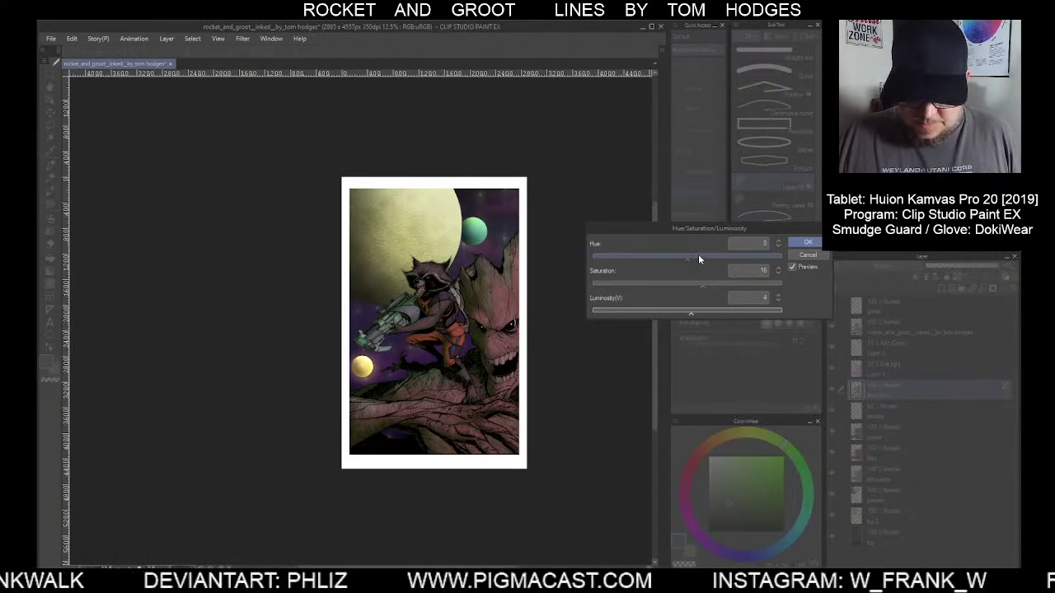
{"action": "left_click_drag", "start_coordinate": [701, 258], "coordinate": [716, 259]}
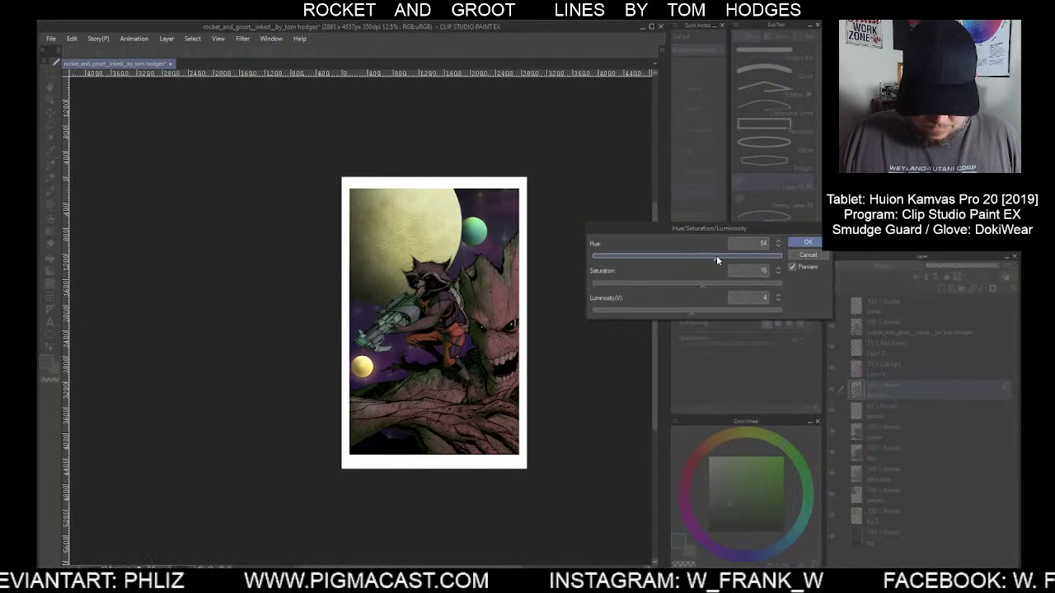
{"action": "left_click_drag", "start_coordinate": [725, 256], "coordinate": [726, 259]}
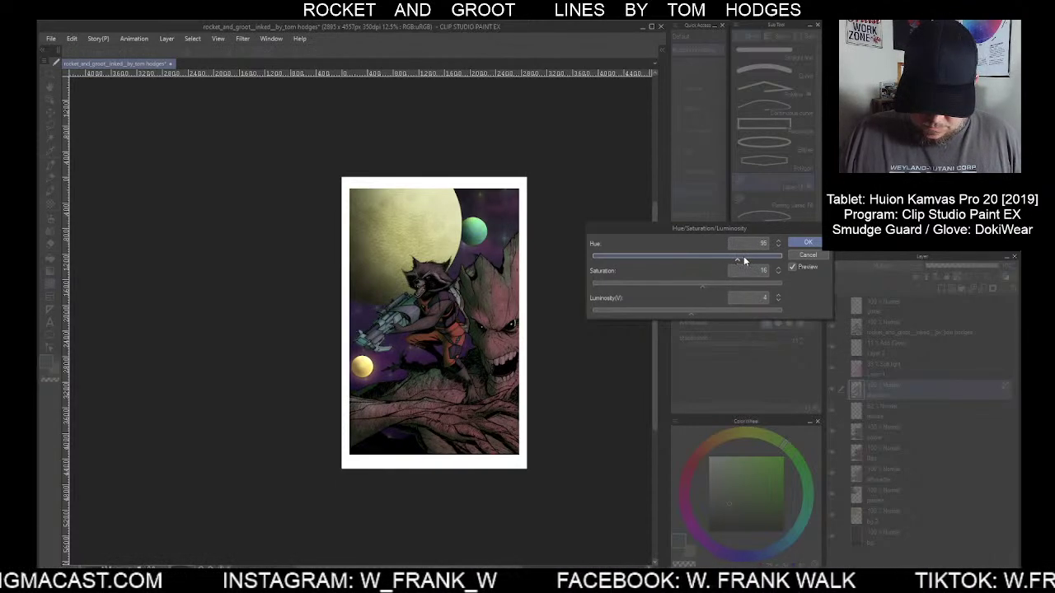
{"action": "left_click_drag", "start_coordinate": [746, 260], "coordinate": [747, 260]}
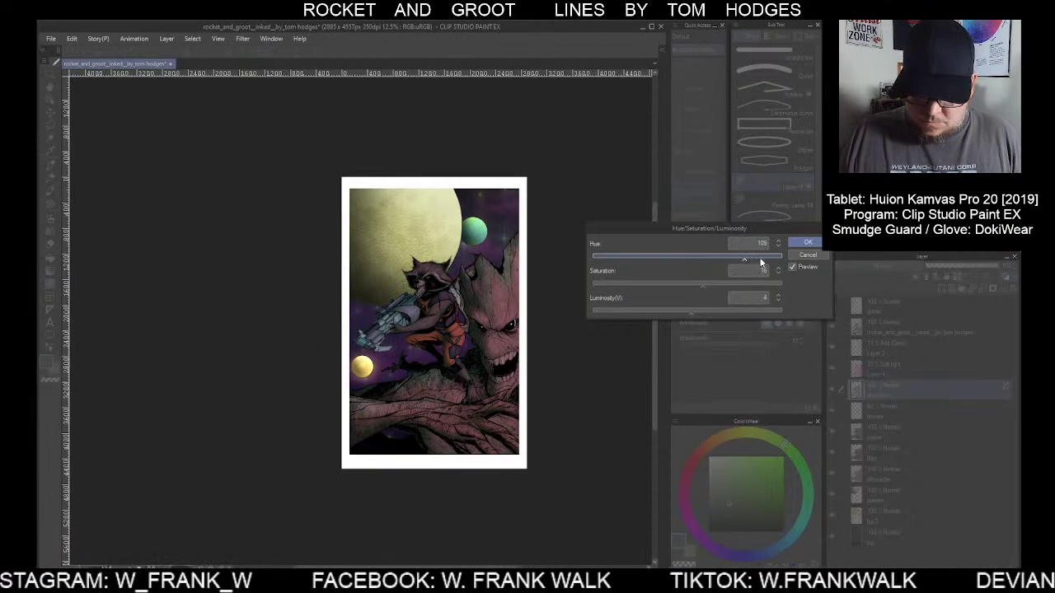
{"action": "left_click_drag", "start_coordinate": [764, 258], "coordinate": [761, 261]}
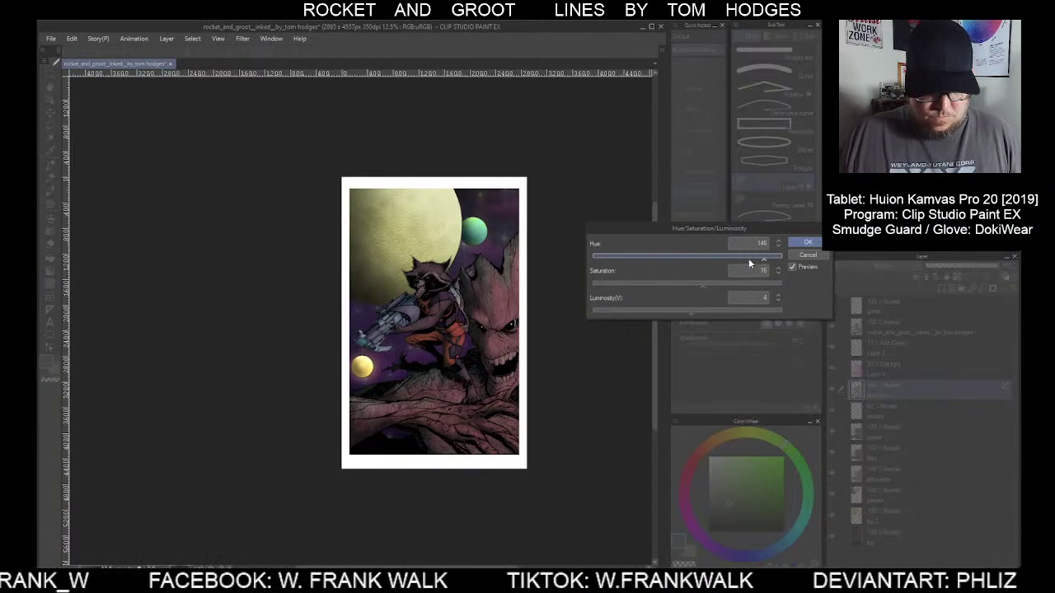
{"action": "left_click_drag", "start_coordinate": [748, 260], "coordinate": [732, 262]}
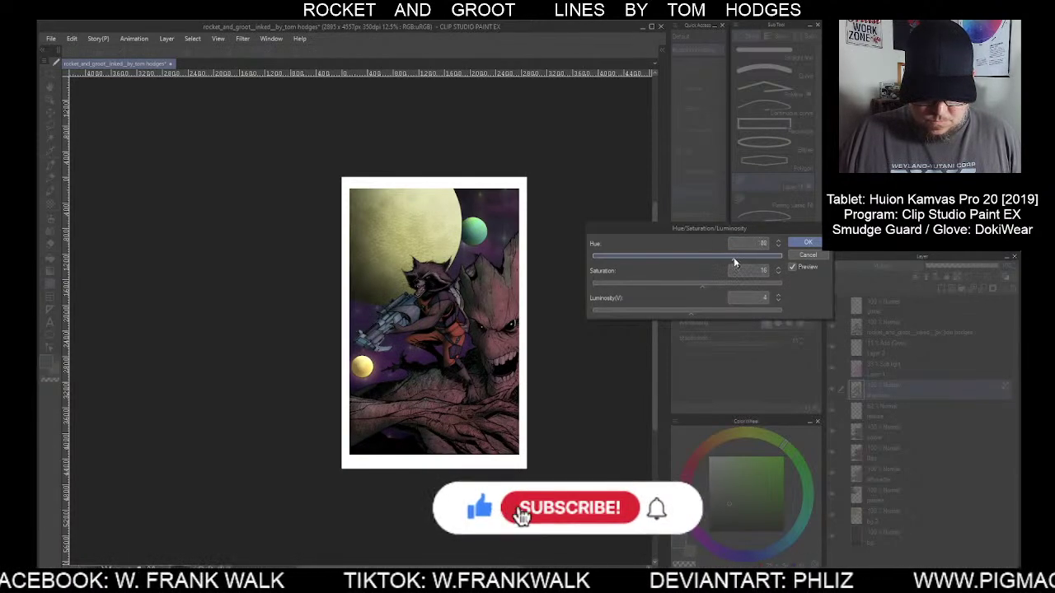
{"action": "left_click", "coordinate": [610, 255]}
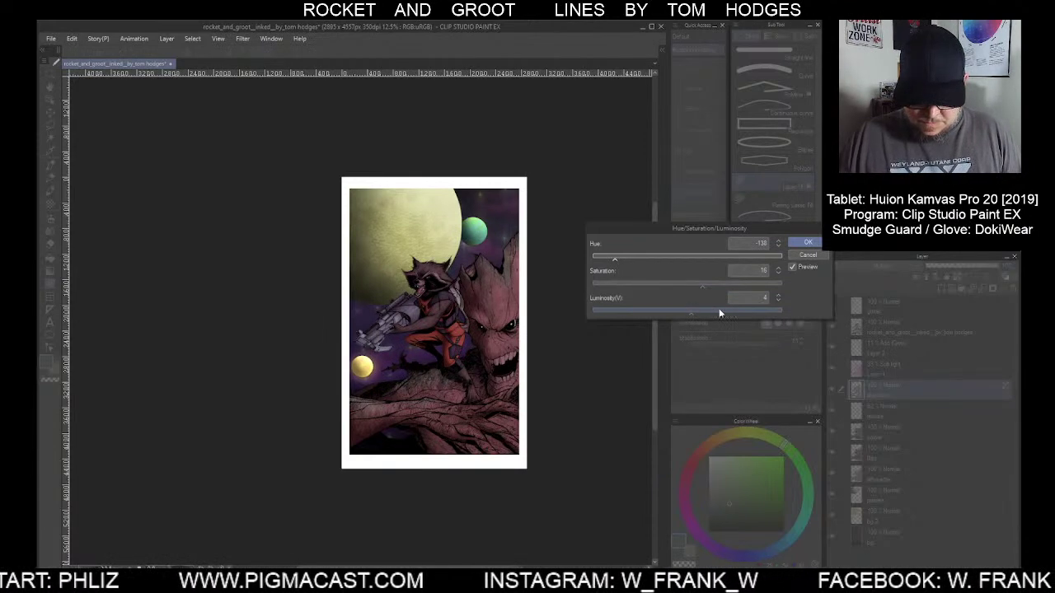
{"action": "left_click", "coordinate": [741, 284]}
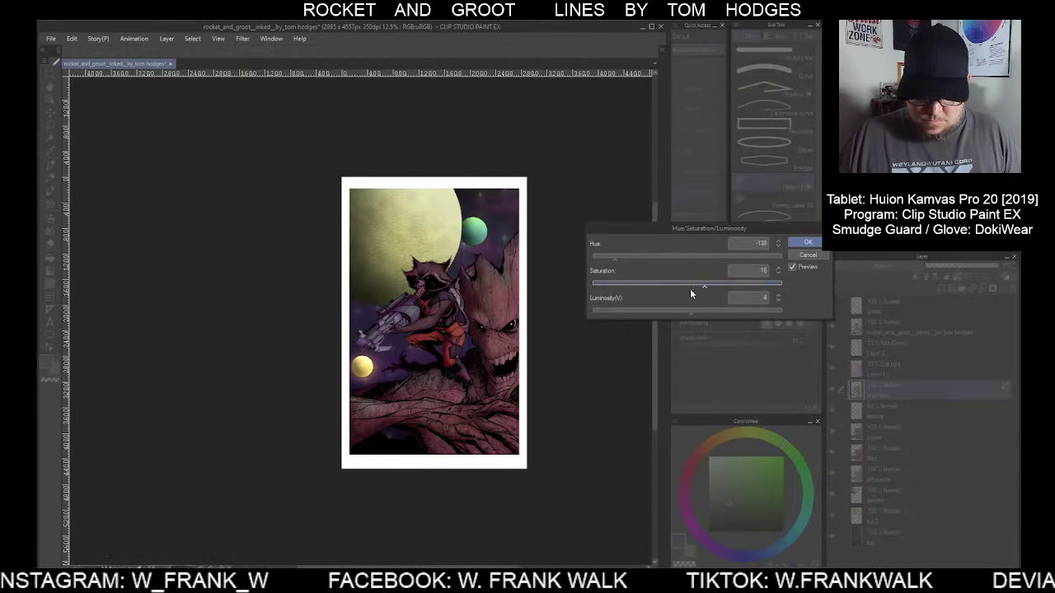
{"action": "left_click", "coordinate": [692, 285]}
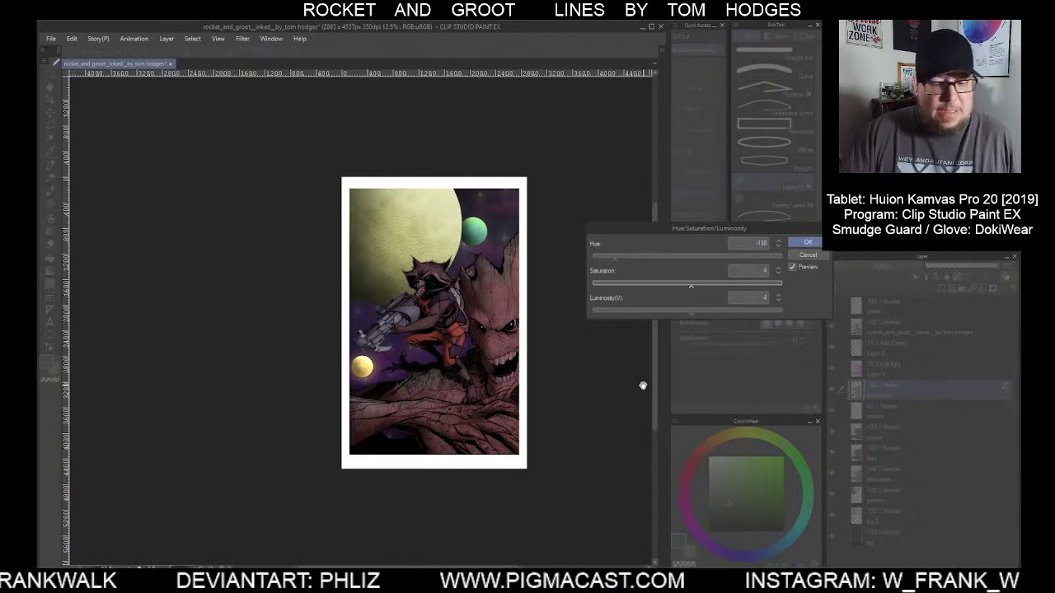
{"action": "left_click", "coordinate": [669, 313]}
{"action": "left_click_drag", "start_coordinate": [677, 313], "coordinate": [682, 314]}
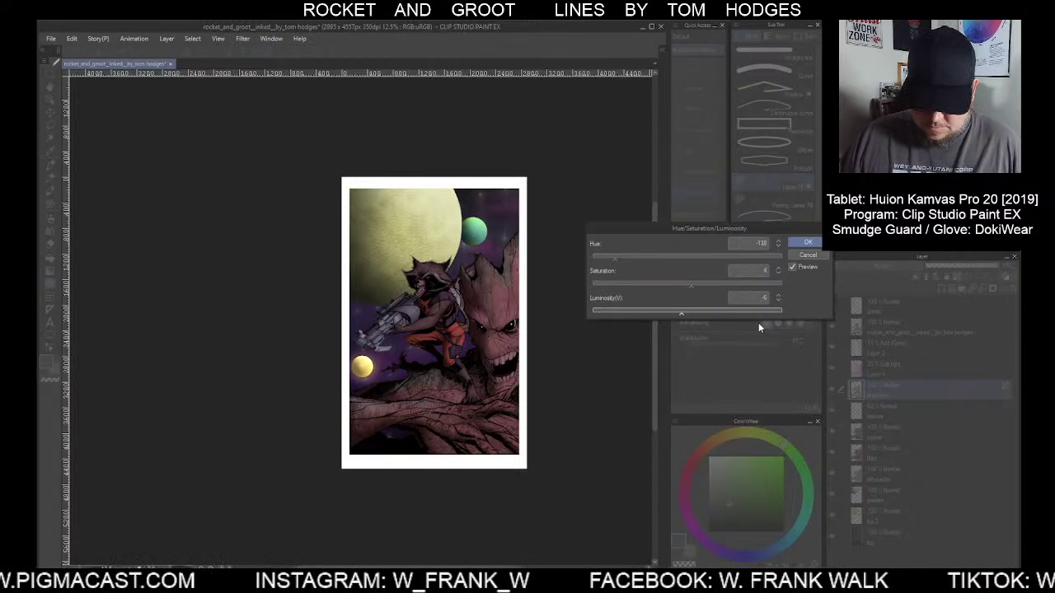
{"action": "left_click", "coordinate": [807, 256]}
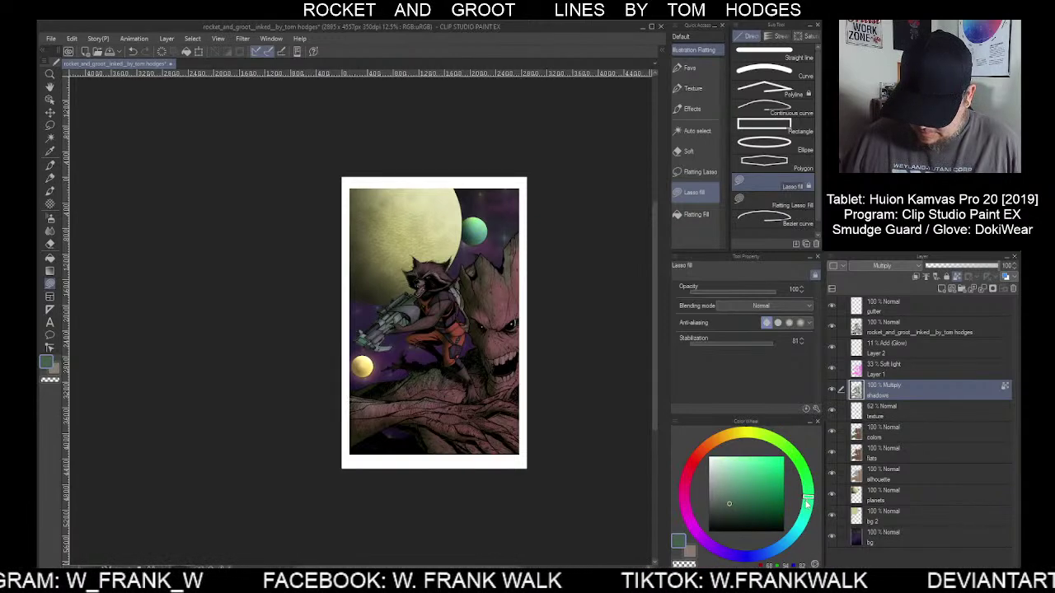
Recolor the shadows layer's shadows in dark purple using Lasso fill, and lower the layer's opacity to 79%
{"action": "mouse_move", "coordinate": [521, 148]}
{"action": "left_mouse_down"}
{"action": "mouse_move", "coordinate": [231, 493]}
{"action": "mouse_move", "coordinate": [584, 226]}
{"action": "mouse_move", "coordinate": [529, 117]}
{"action": "left_mouse_up"}
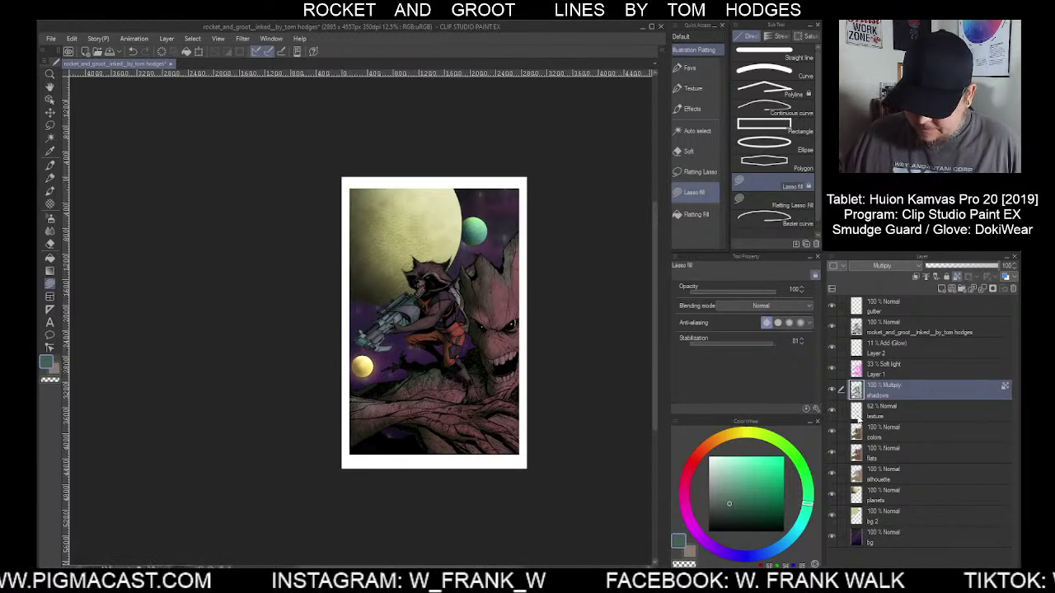
{"action": "left_click", "coordinate": [719, 552]}
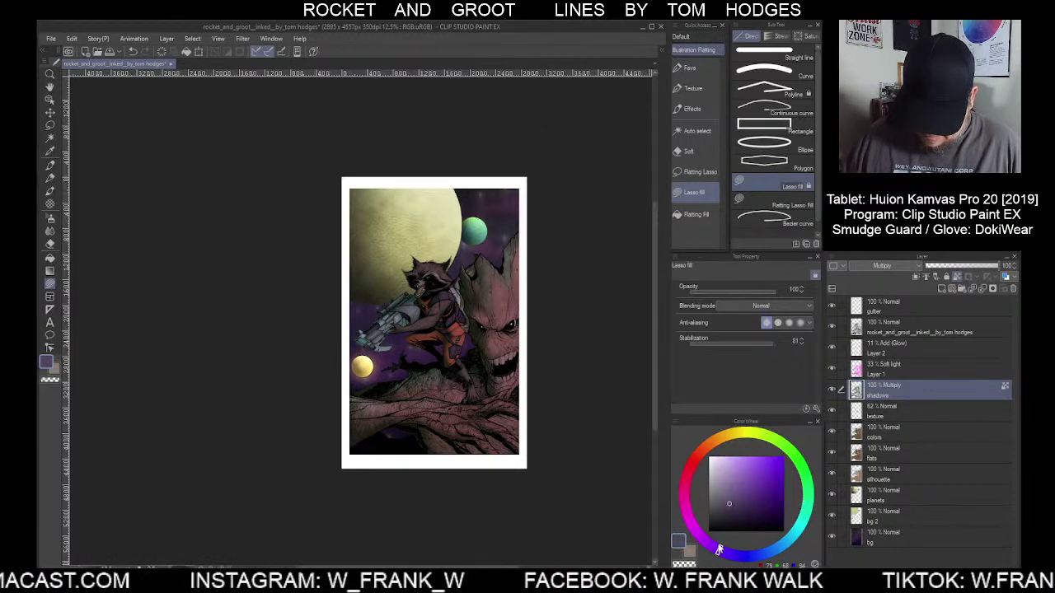
{"action": "mouse_move", "coordinate": [569, 149]}
{"action": "left_mouse_down"}
{"action": "mouse_move", "coordinate": [226, 451]}
{"action": "mouse_move", "coordinate": [441, 519]}
{"action": "mouse_move", "coordinate": [643, 439]}
{"action": "mouse_move", "coordinate": [632, 468]}
{"action": "left_mouse_up"}
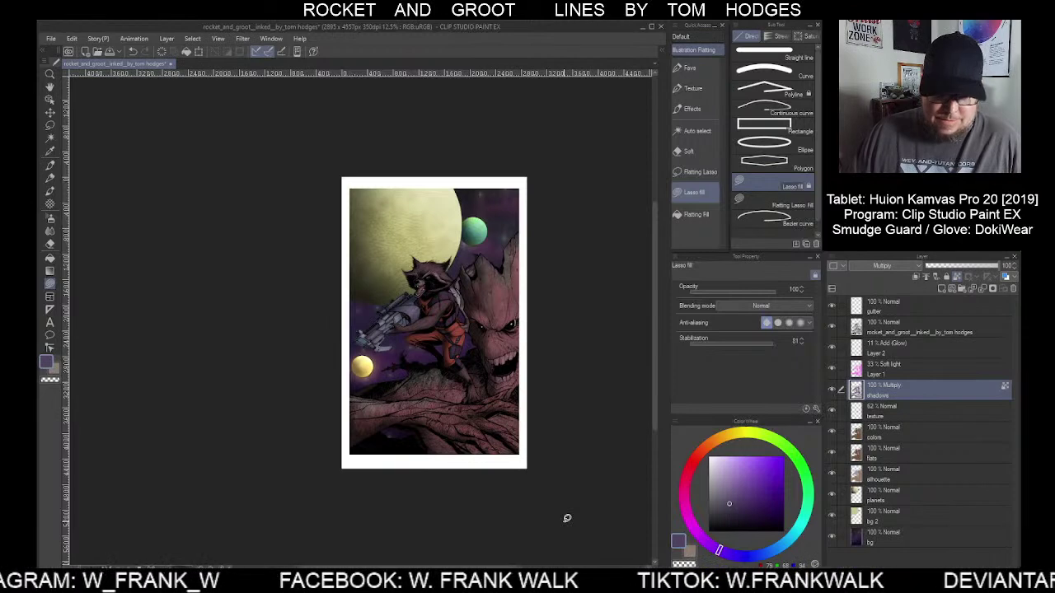
{"action": "left_click", "coordinate": [746, 510]}
{"action": "mouse_move", "coordinate": [576, 199]}
{"action": "left_mouse_down"}
{"action": "mouse_move", "coordinate": [245, 445]}
{"action": "mouse_move", "coordinate": [577, 491]}
{"action": "left_mouse_up"}
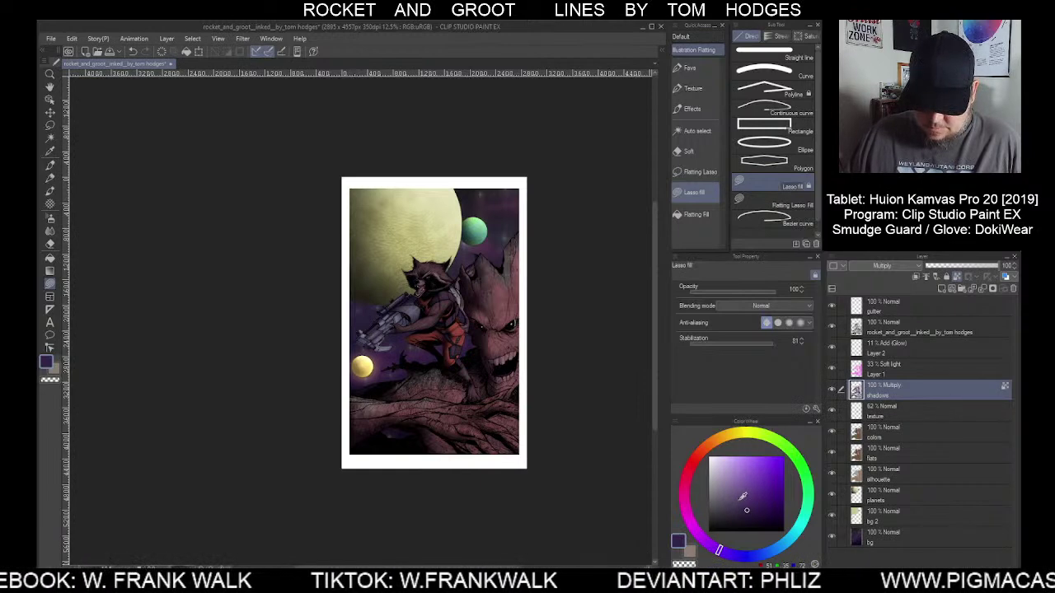
{"action": "left_click", "coordinate": [979, 269]}
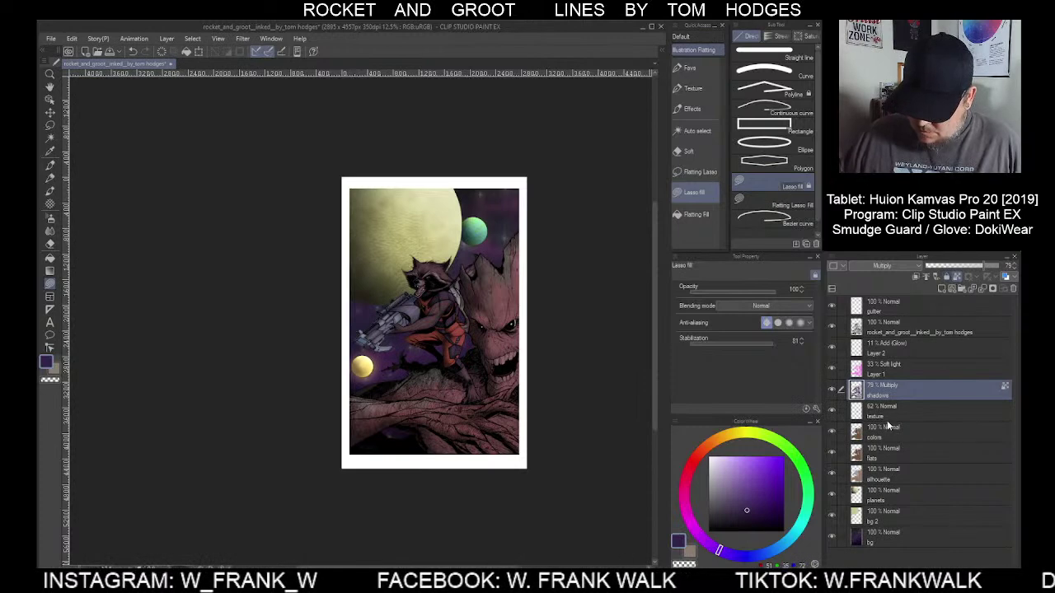
Auto-select Rocket's fur from the colors layer, duplicate that area of the magenta Soft light layer onto a new layer, and deselect
{"action": "left_click", "coordinate": [888, 437]}
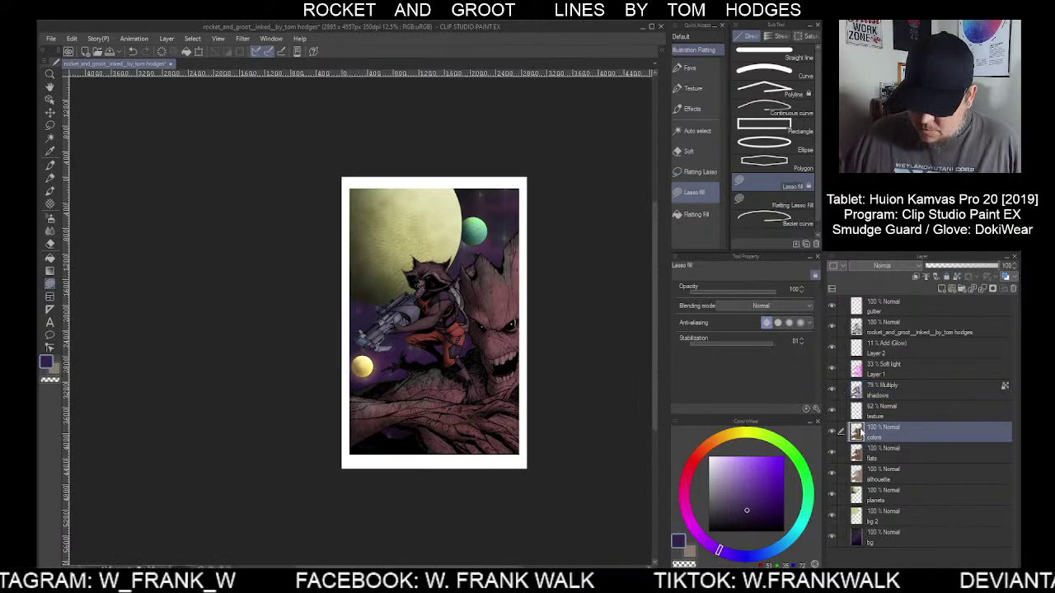
{"action": "left_click", "coordinate": [697, 130]}
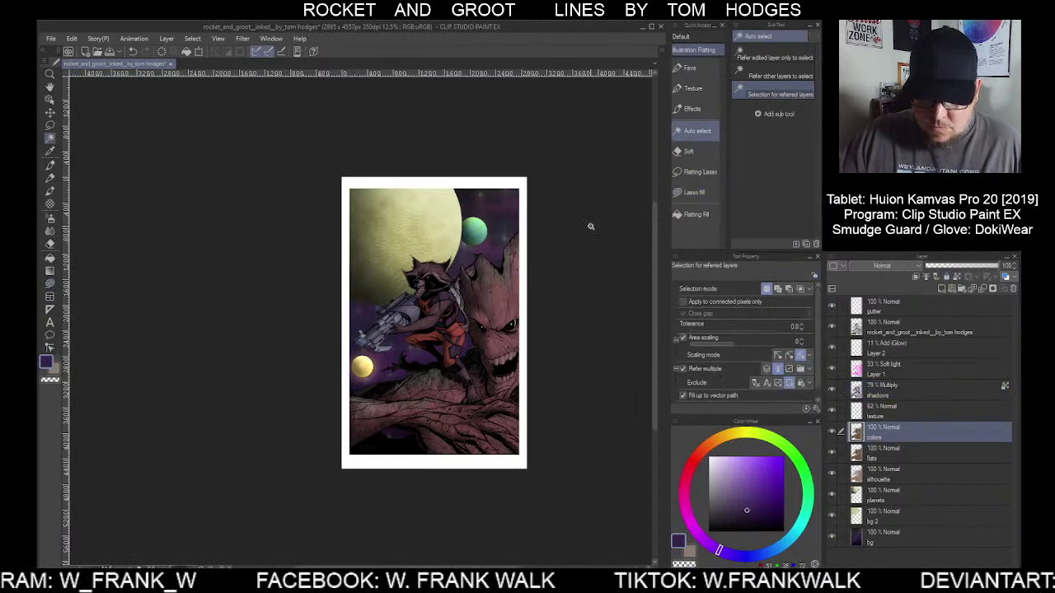
{"action": "left_click", "coordinate": [470, 381]}
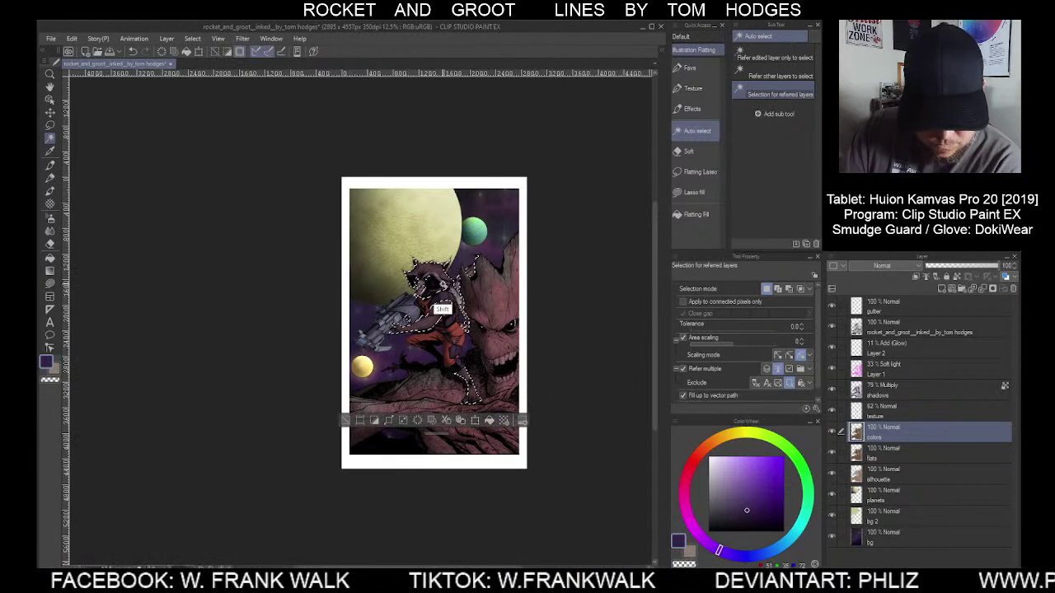
{"action": "left_click", "coordinate": [889, 373]}
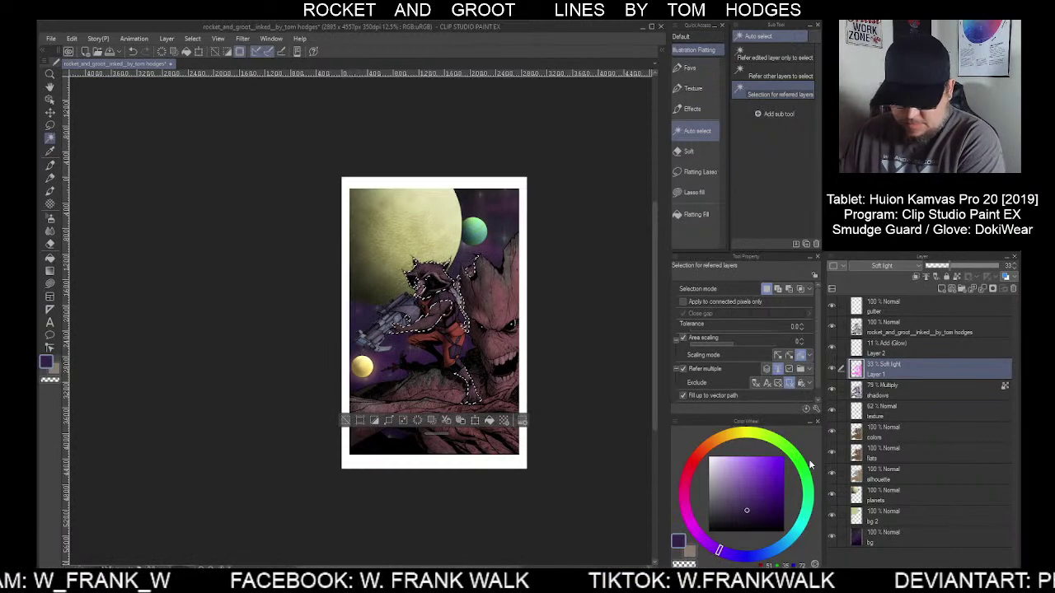
{"action": "left_click", "coordinate": [461, 422]}
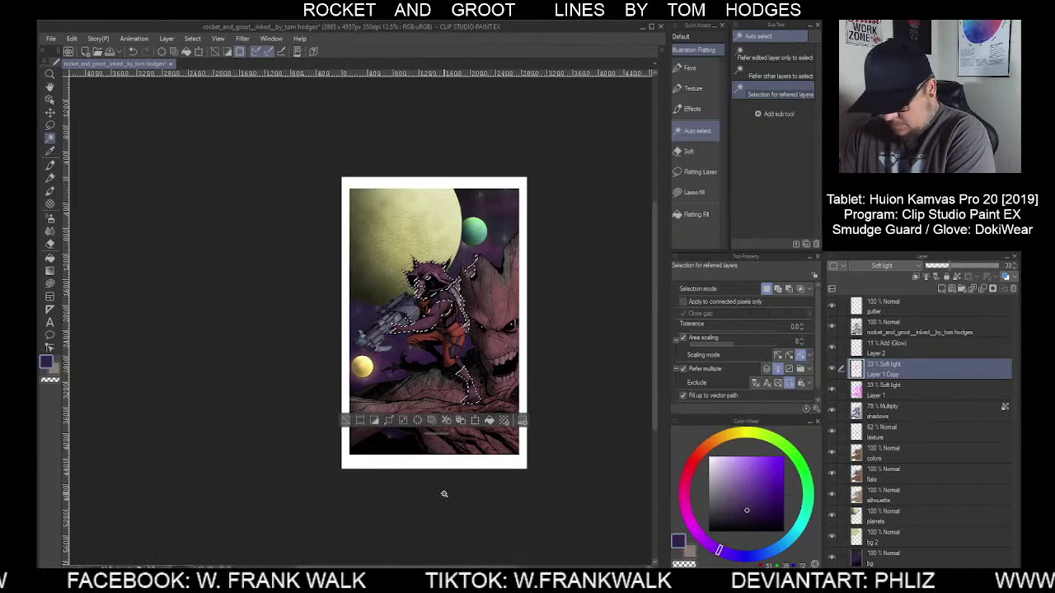
{"action": "key", "text": "ctrl+z"}
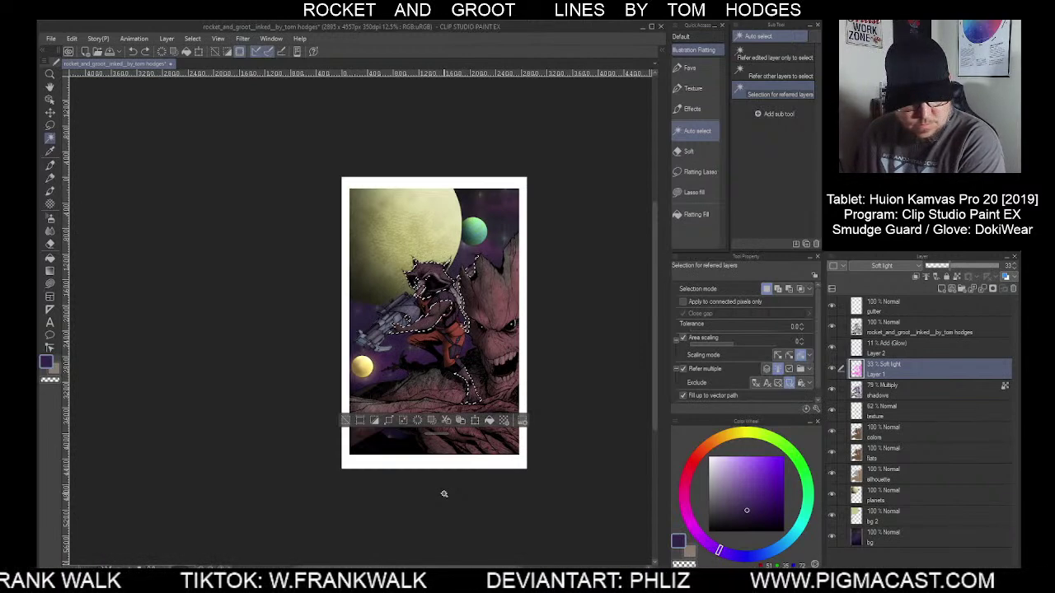
{"action": "left_click", "coordinate": [461, 422]}
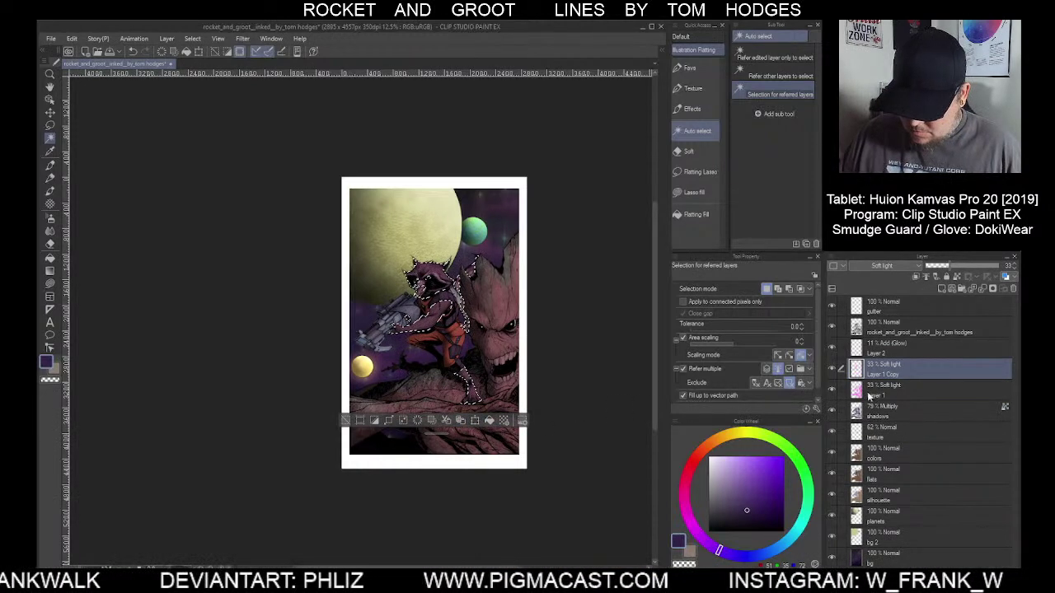
{"action": "left_click", "coordinate": [902, 389]}
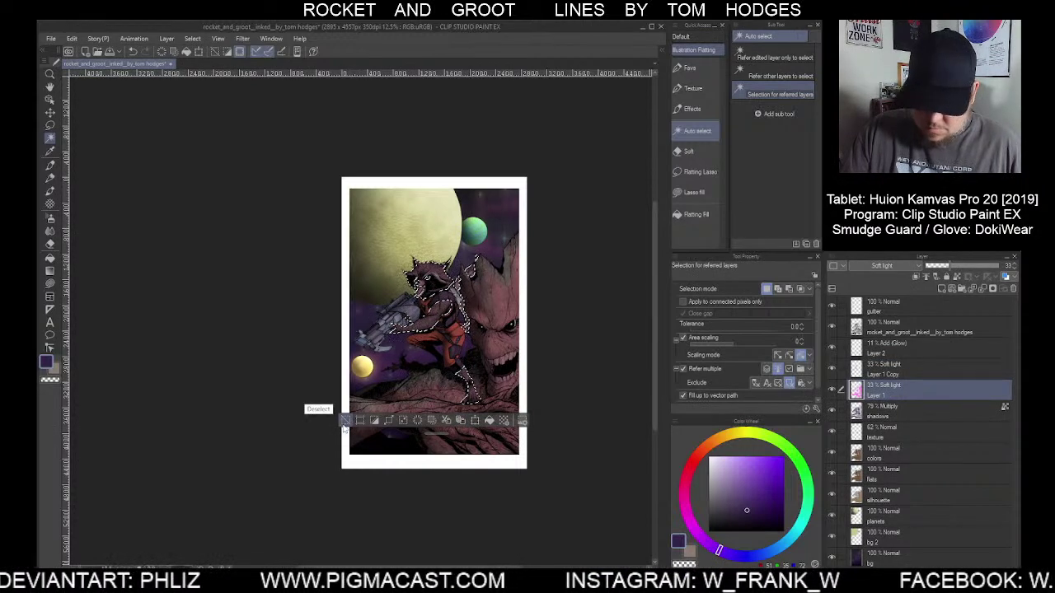
{"action": "left_click", "coordinate": [346, 422]}
Set the copied fur tint layer's opacity to 22% and merge it into the Soft light layer below
{"action": "left_click", "coordinate": [915, 370]}
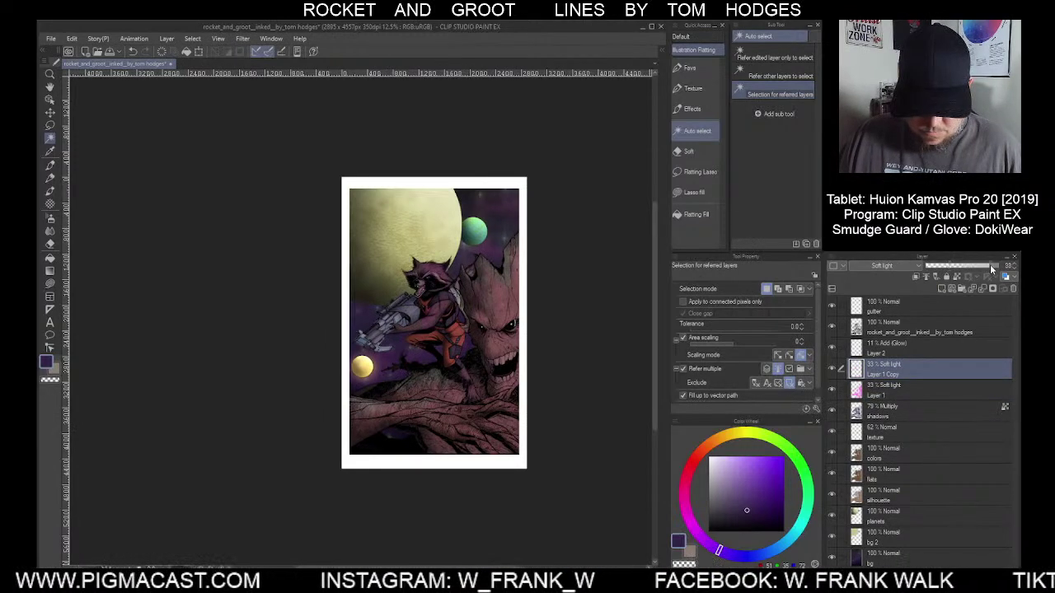
{"action": "left_click_drag", "start_coordinate": [946, 266], "coordinate": [941, 268]}
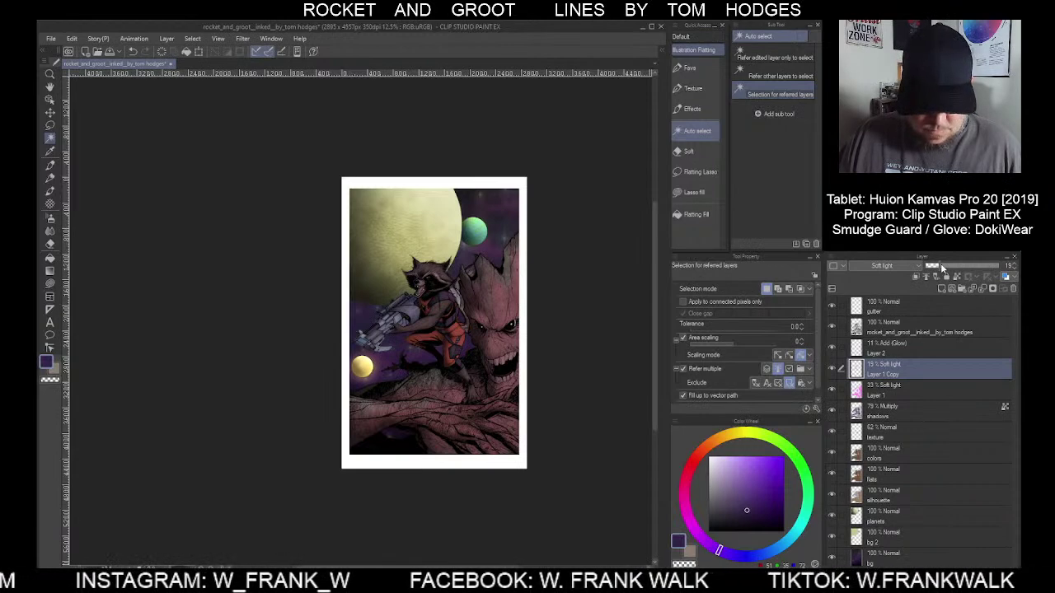
{"action": "left_click_drag", "start_coordinate": [941, 264], "coordinate": [940, 265]}
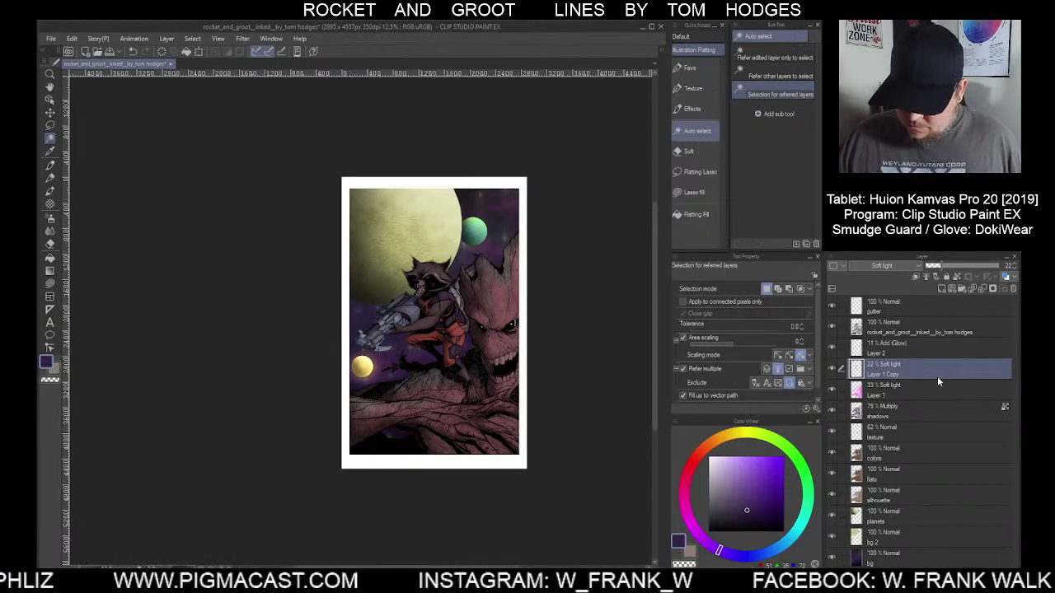
{"action": "left_click", "coordinate": [979, 289]}
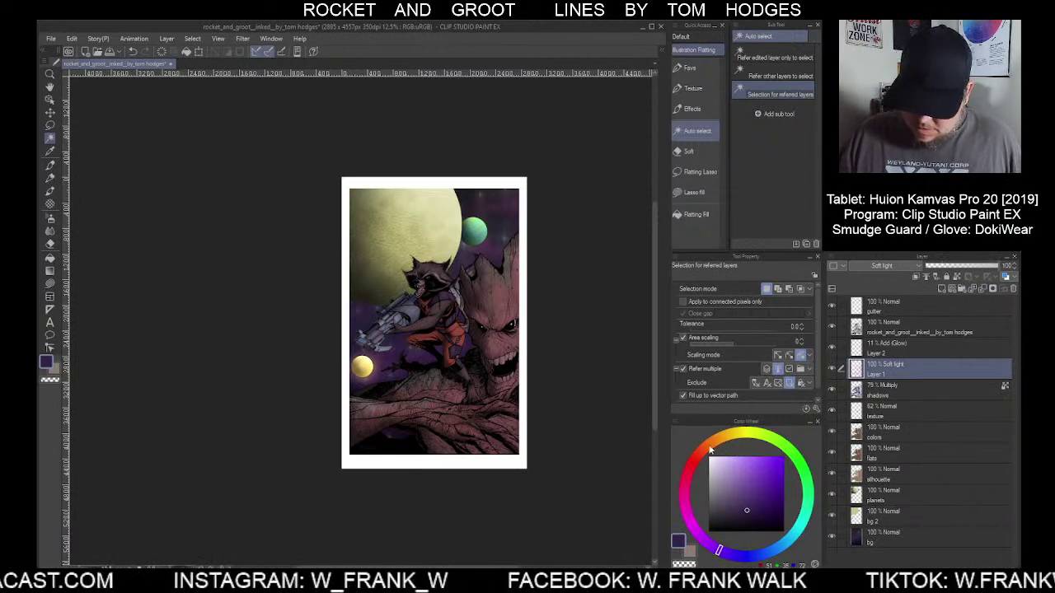
Lock the transparent pixels of the merged Soft light layer and recolor its tint in a light coral red using Lasso fill
{"action": "left_click", "coordinate": [958, 282]}
{"action": "left_click", "coordinate": [703, 449]}
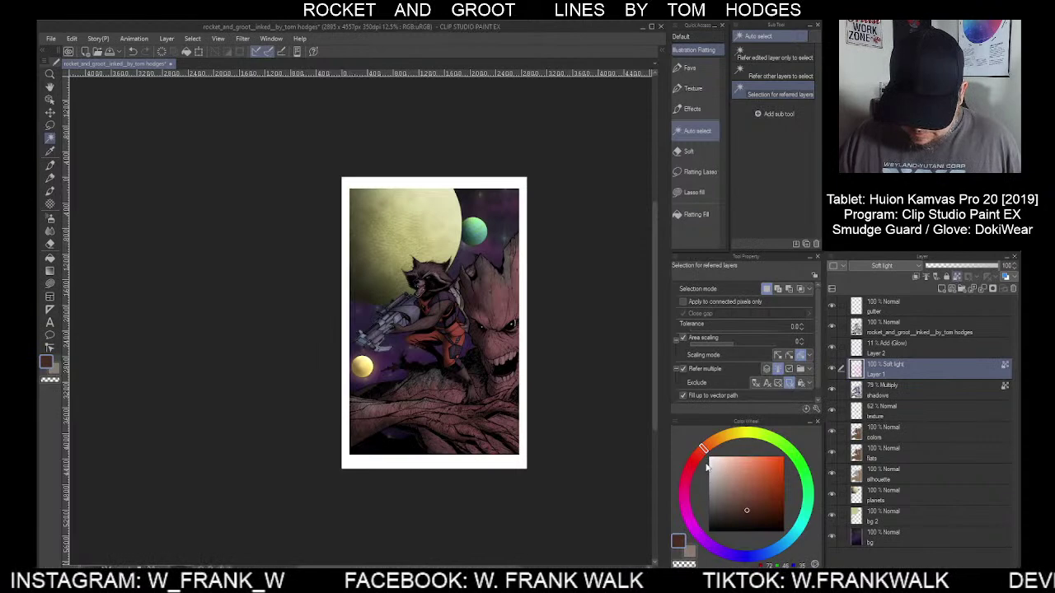
{"action": "left_click", "coordinate": [696, 456]}
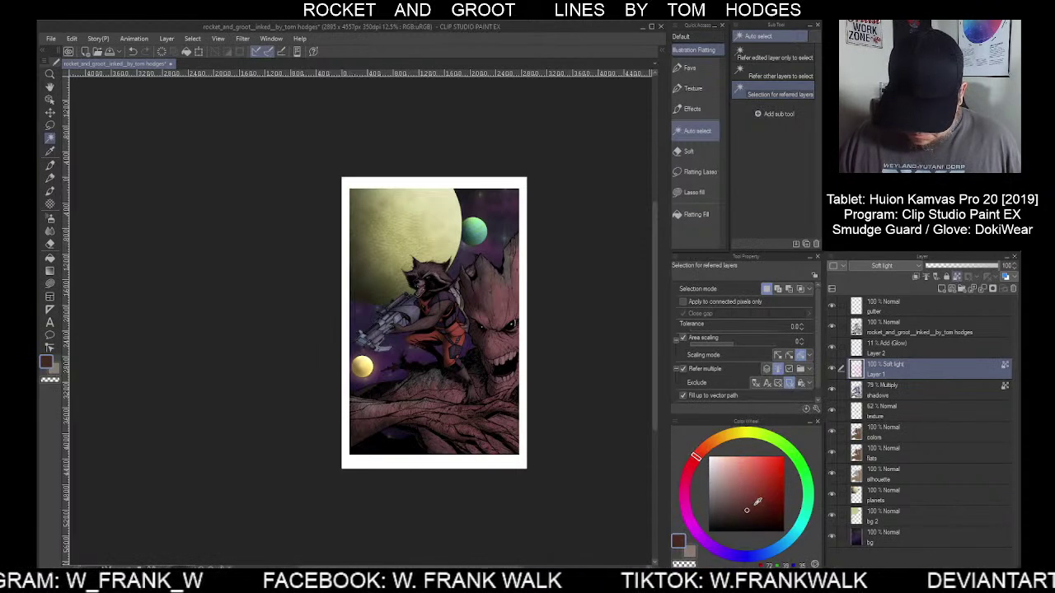
{"action": "left_click", "coordinate": [760, 476]}
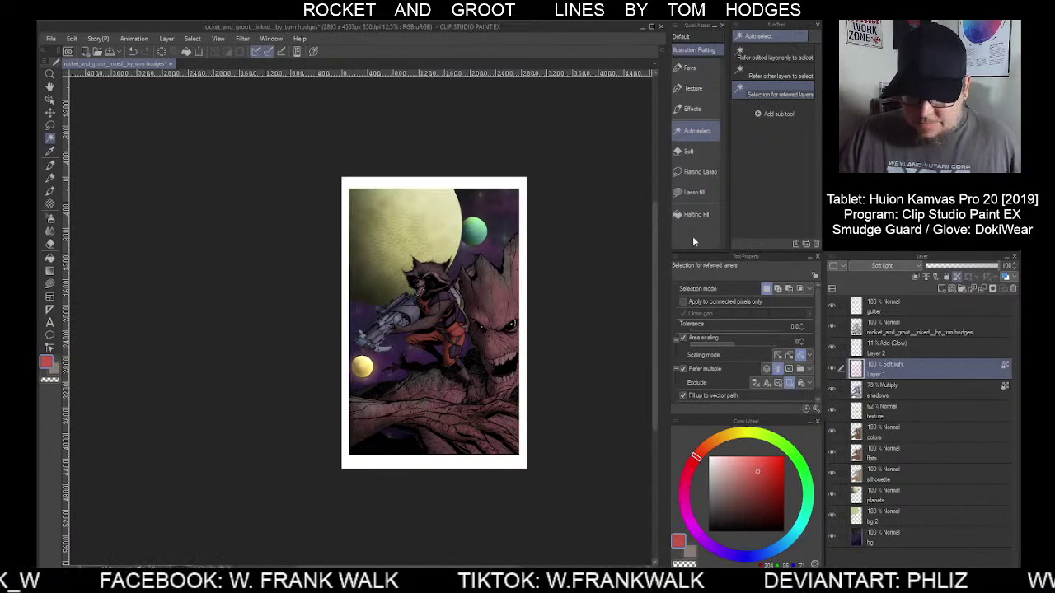
{"action": "left_click", "coordinate": [694, 192]}
{"action": "mouse_move", "coordinate": [560, 144]}
{"action": "left_mouse_down"}
{"action": "mouse_move", "coordinate": [438, 99]}
{"action": "mouse_move", "coordinate": [478, 511]}
{"action": "mouse_move", "coordinate": [652, 333]}
{"action": "left_mouse_up"}
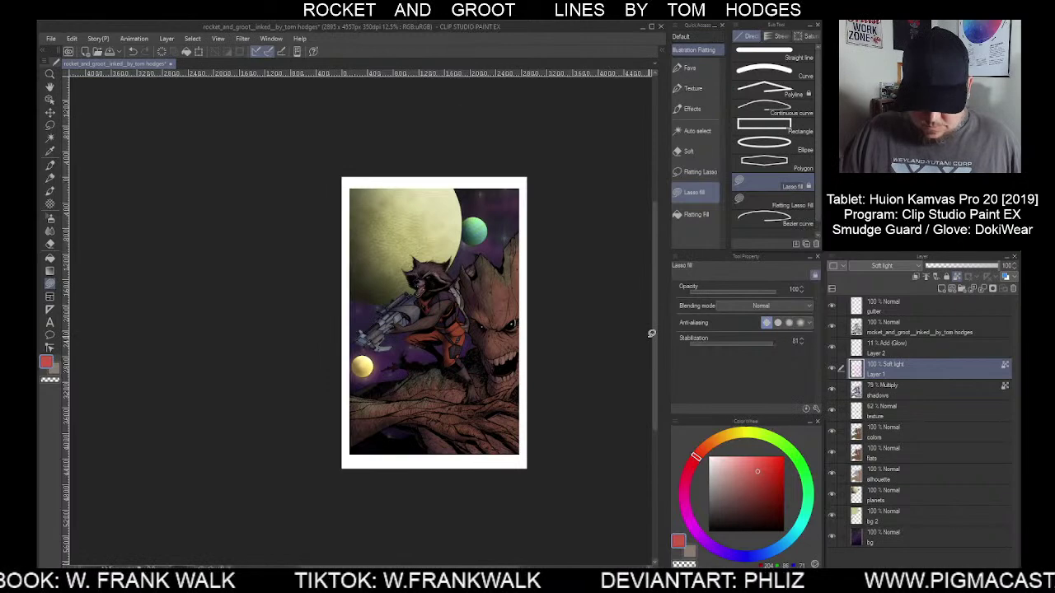
{"action": "left_click", "coordinate": [766, 468]}
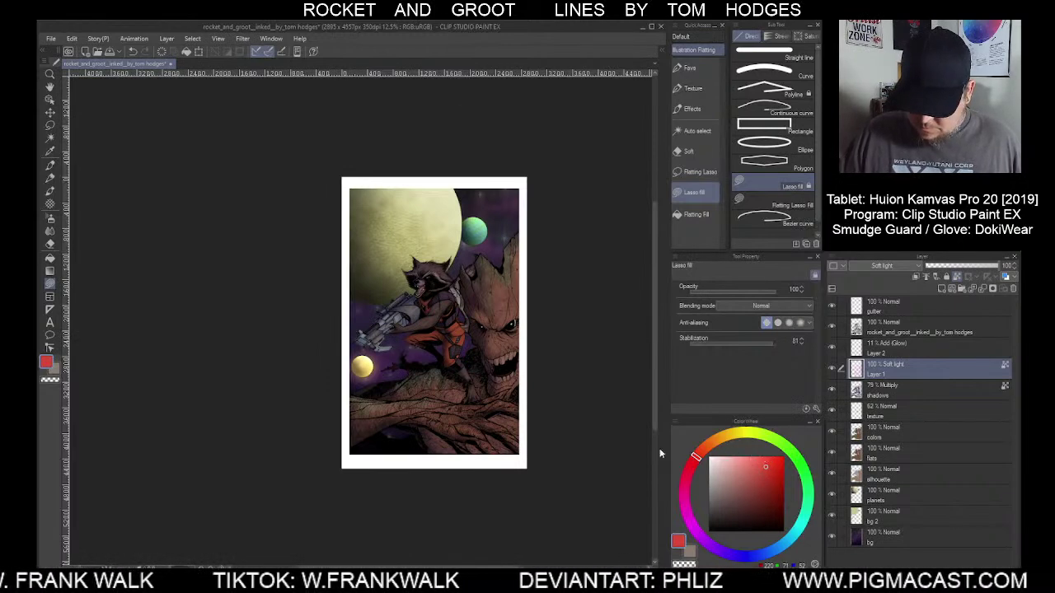
{"action": "mouse_move", "coordinate": [616, 90]}
{"action": "left_mouse_down"}
{"action": "mouse_move", "coordinate": [216, 360]}
{"action": "mouse_move", "coordinate": [483, 514]}
{"action": "mouse_move", "coordinate": [629, 415]}
{"action": "left_mouse_up"}
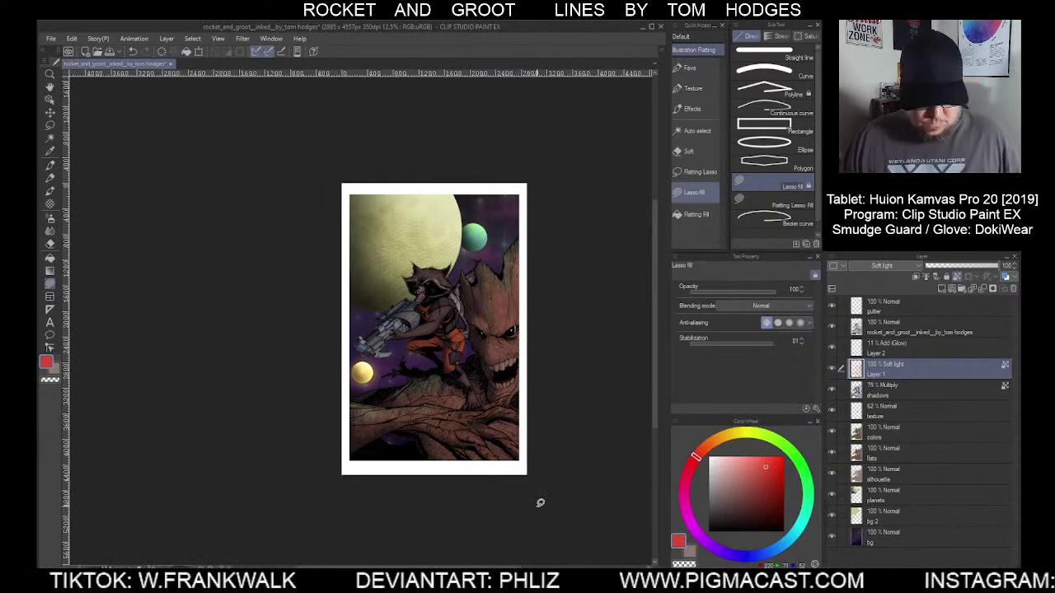
{"action": "left_click", "coordinate": [748, 459]}
{"action": "mouse_move", "coordinate": [562, 157]}
{"action": "left_mouse_down"}
{"action": "mouse_move", "coordinate": [432, 105]}
{"action": "mouse_move", "coordinate": [419, 531]}
{"action": "mouse_move", "coordinate": [622, 404]}
{"action": "left_mouse_up"}
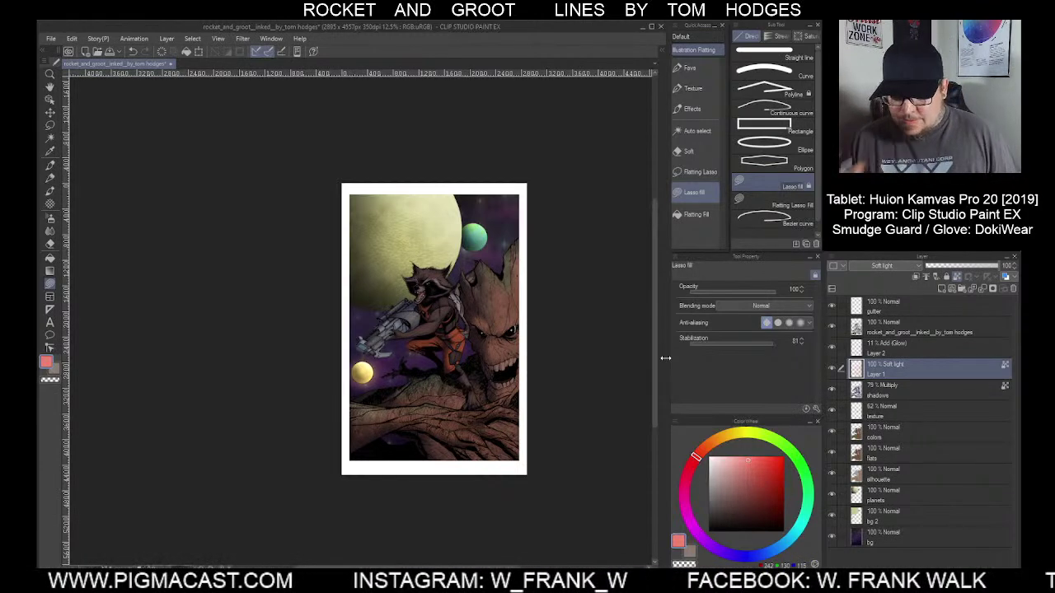
{"action": "left_click", "coordinate": [884, 266]}
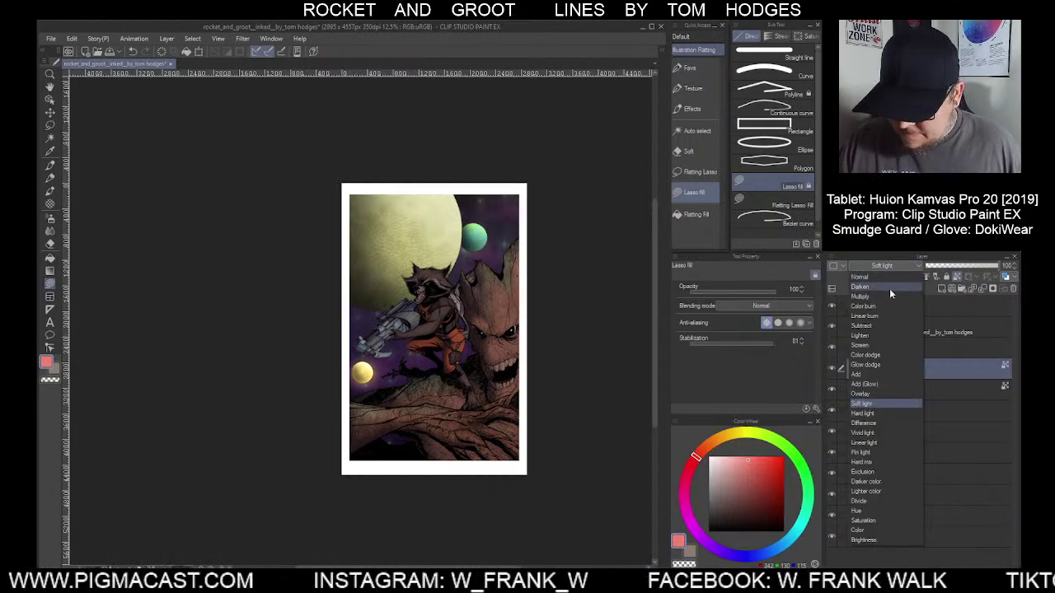
{"action": "left_click", "coordinate": [875, 412]}
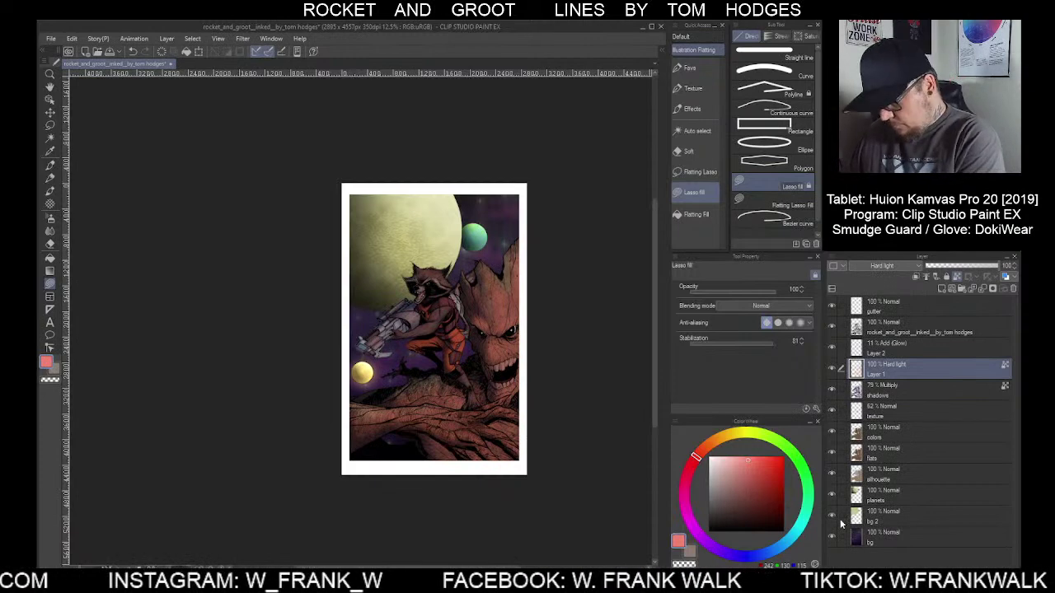
{"action": "key", "text": "ctrl+z"}
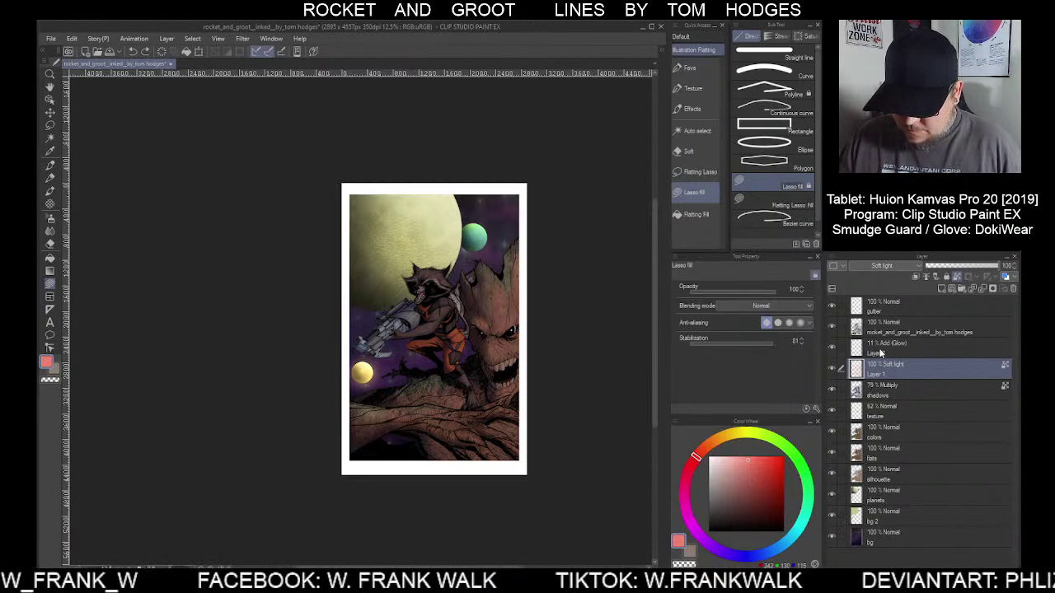
Raise the opacity of the Add (Glow) layer to 17%
{"action": "left_click", "coordinate": [880, 353]}
{"action": "left_click", "coordinate": [944, 267]}
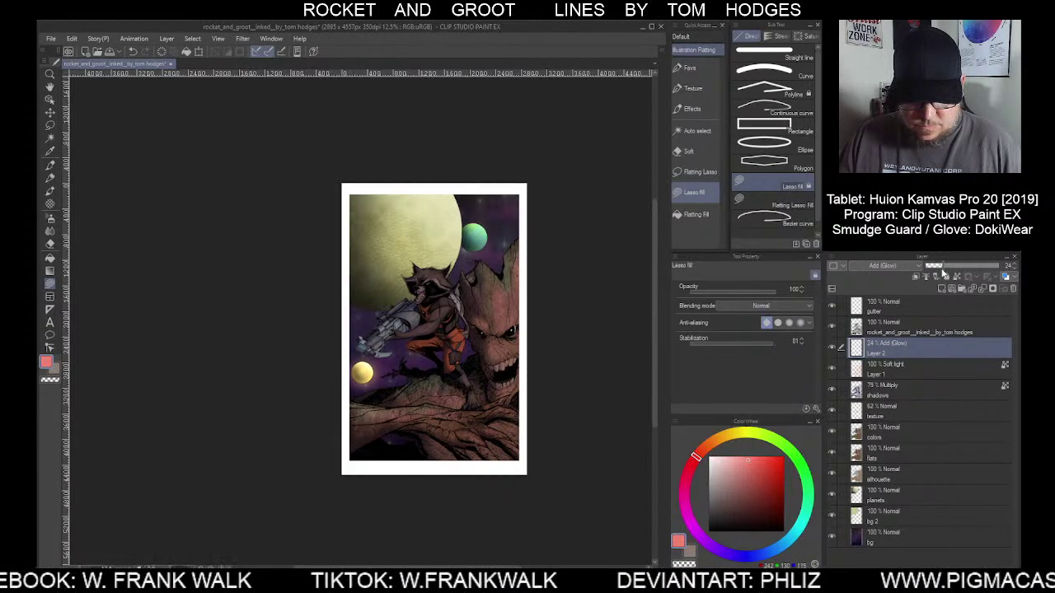
{"action": "left_click", "coordinate": [936, 267]}
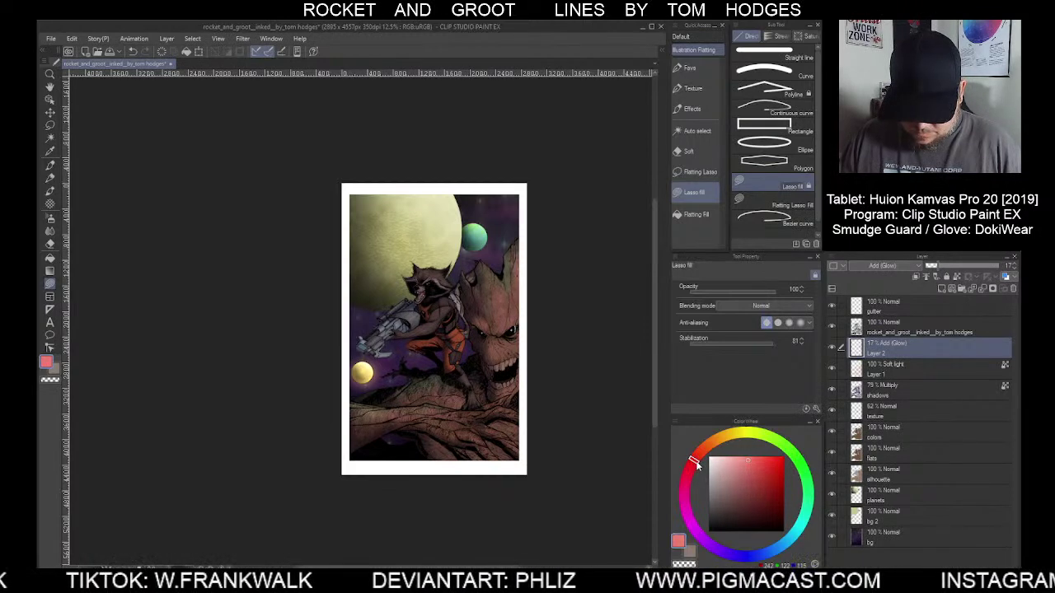
Lock the transparent pixels of the Add (Glow) layer, recolor its glow in a muted red using Lasso fill, and pick an orange-red
{"action": "left_click", "coordinate": [758, 470]}
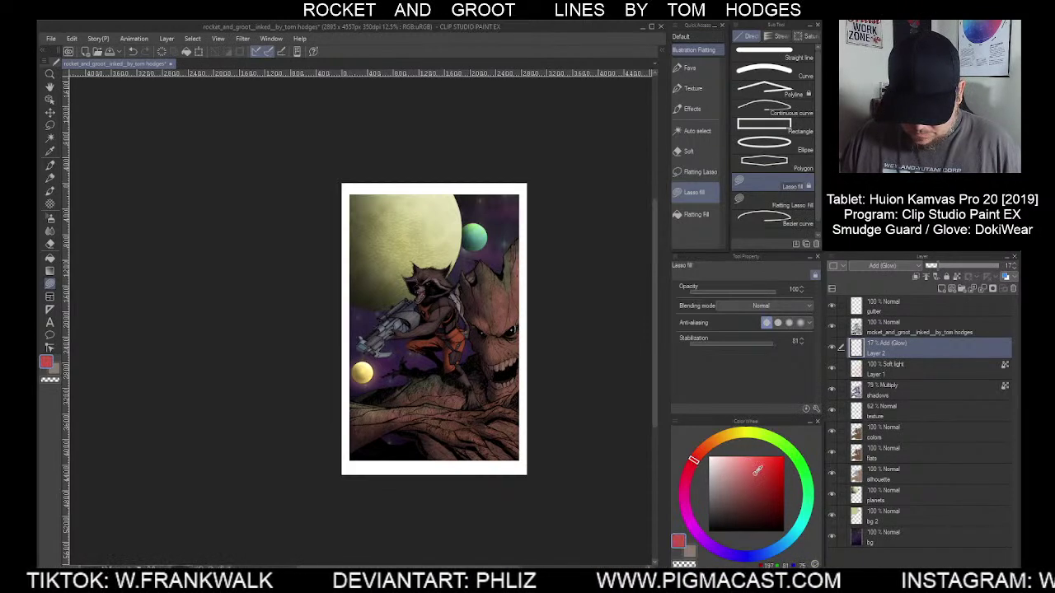
{"action": "left_click", "coordinate": [699, 454]}
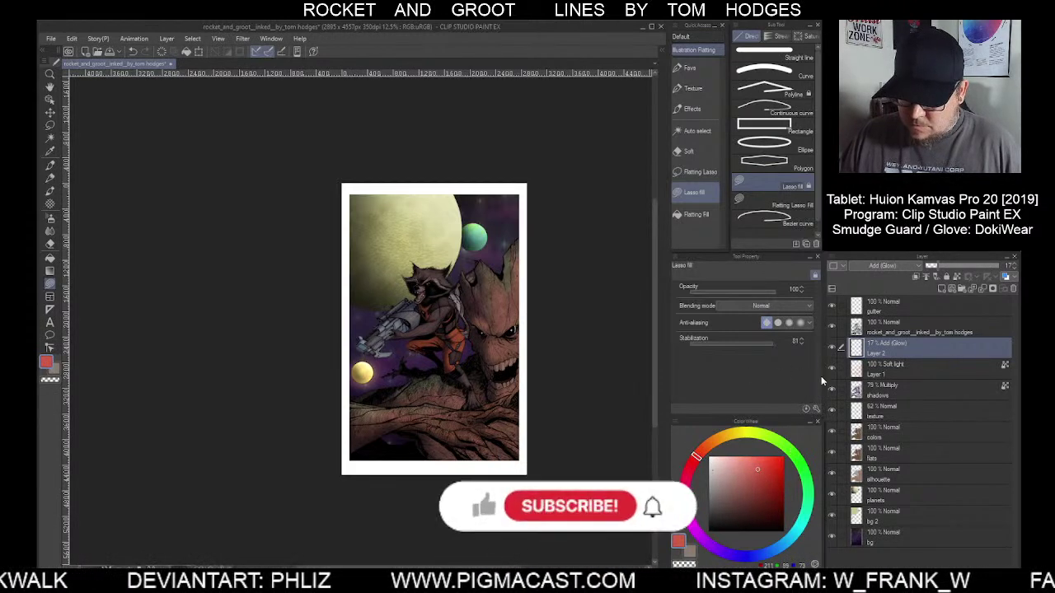
{"action": "left_click", "coordinate": [898, 370]}
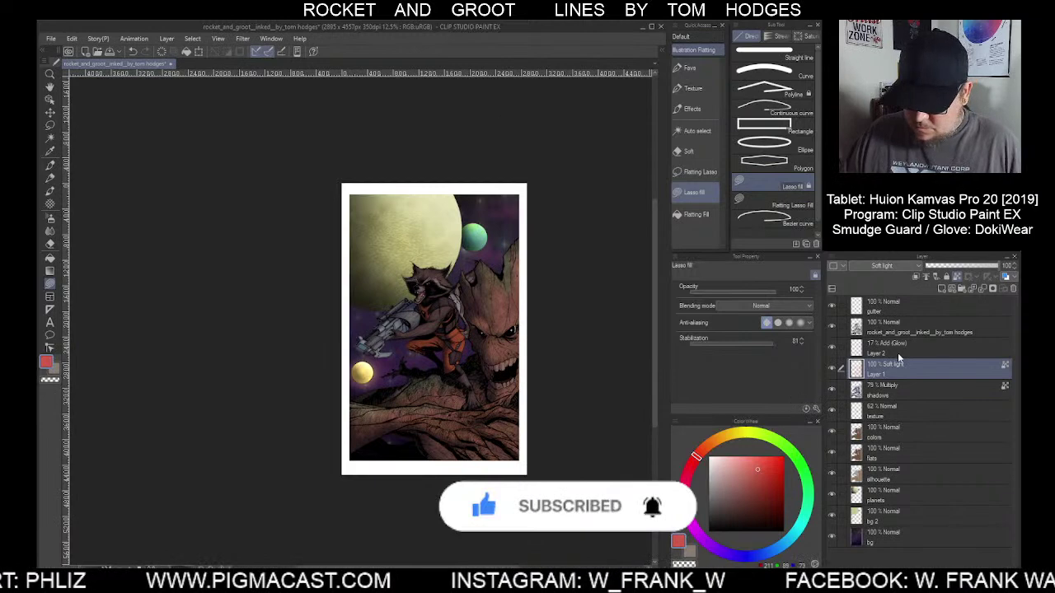
{"action": "left_click", "coordinate": [930, 347]}
{"action": "mouse_move", "coordinate": [560, 153]}
{"action": "left_mouse_down"}
{"action": "mouse_move", "coordinate": [305, 139]}
{"action": "mouse_move", "coordinate": [301, 473]}
{"action": "left_mouse_up"}
{"action": "left_click_drag", "start_coordinate": [498, 525], "coordinate": [603, 427]}
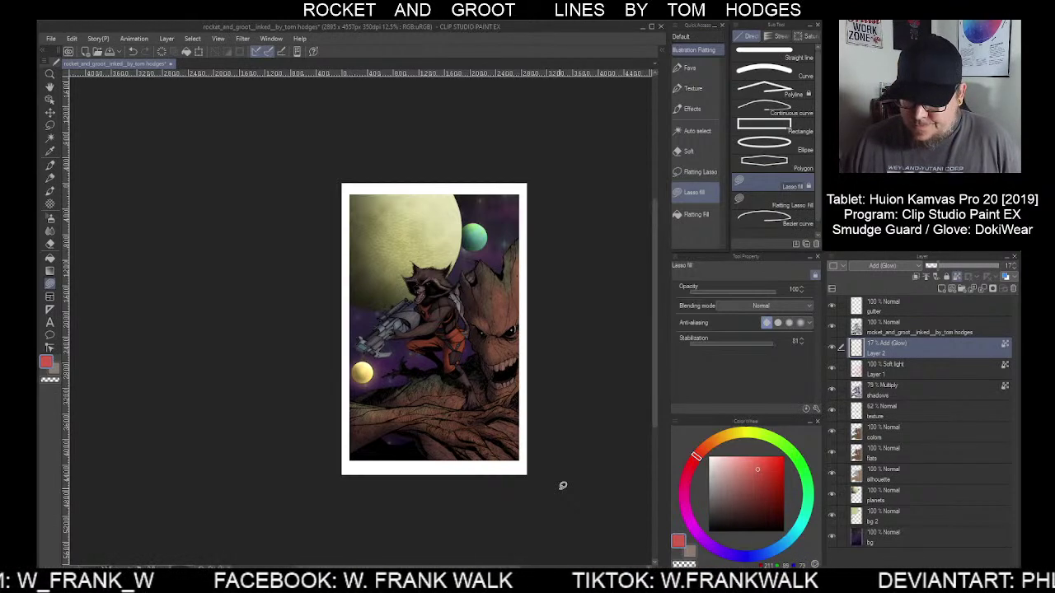
{"action": "left_click", "coordinate": [705, 443]}
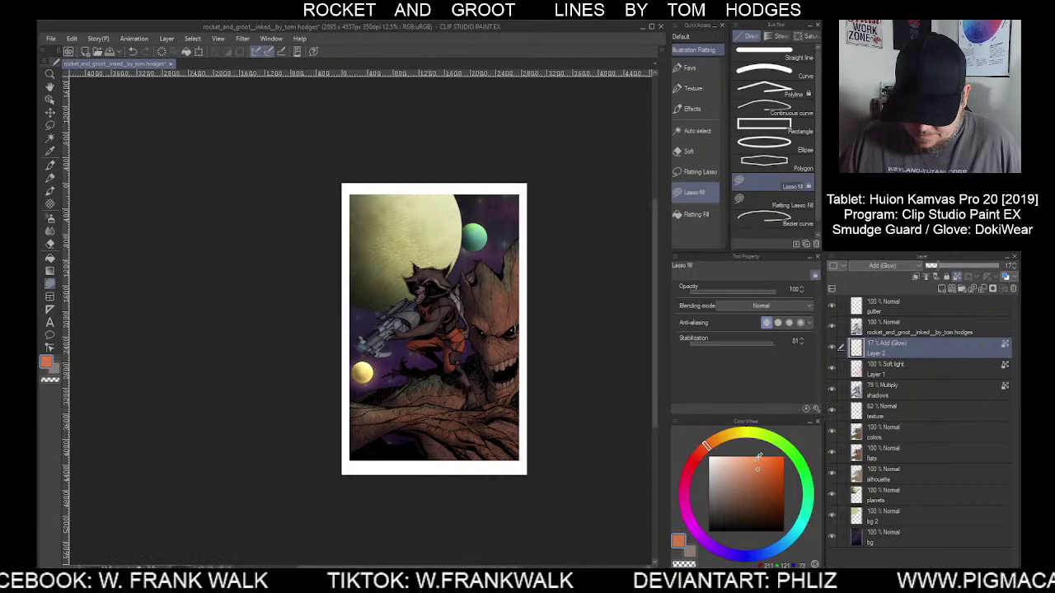
{"action": "left_click", "coordinate": [700, 451]}
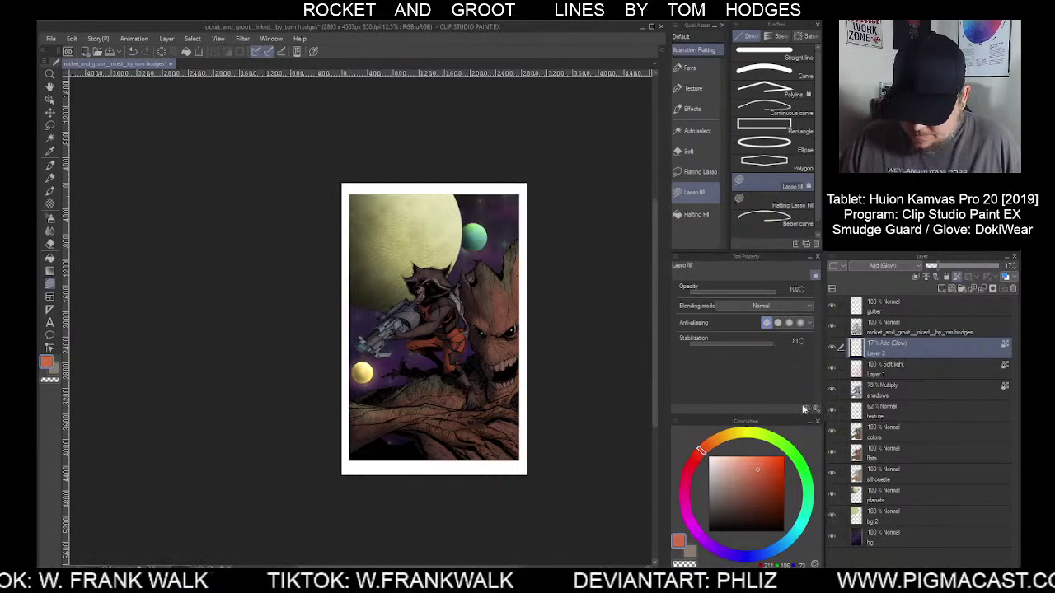
Try several blending modes on the Soft light tint layer, settle on Color dodge, and set the layer's opacity to 33%
{"action": "left_click", "coordinate": [888, 370]}
{"action": "left_click", "coordinate": [897, 266]}
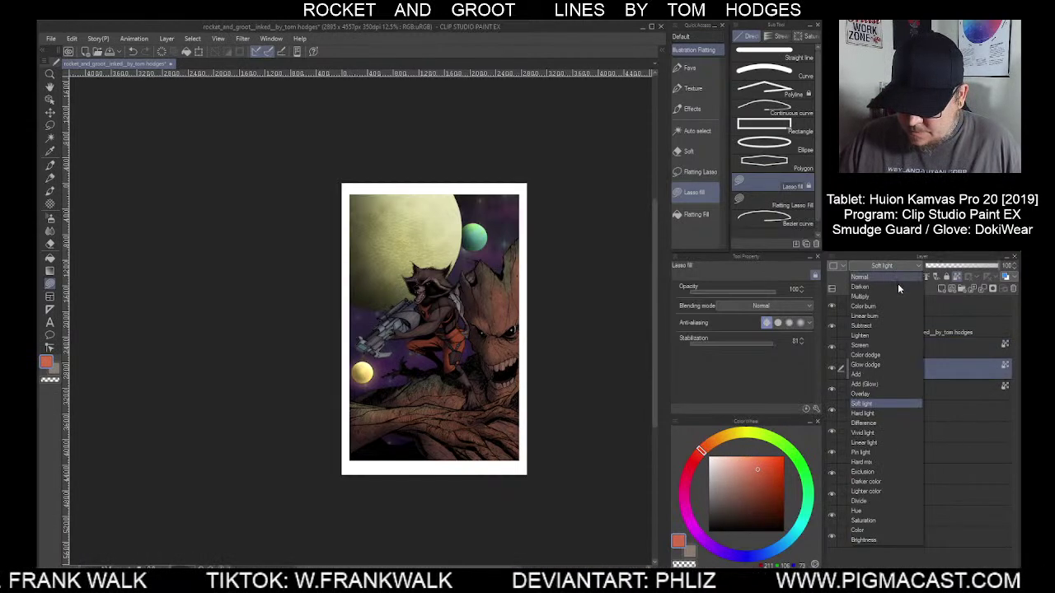
{"action": "left_click", "coordinate": [872, 412]}
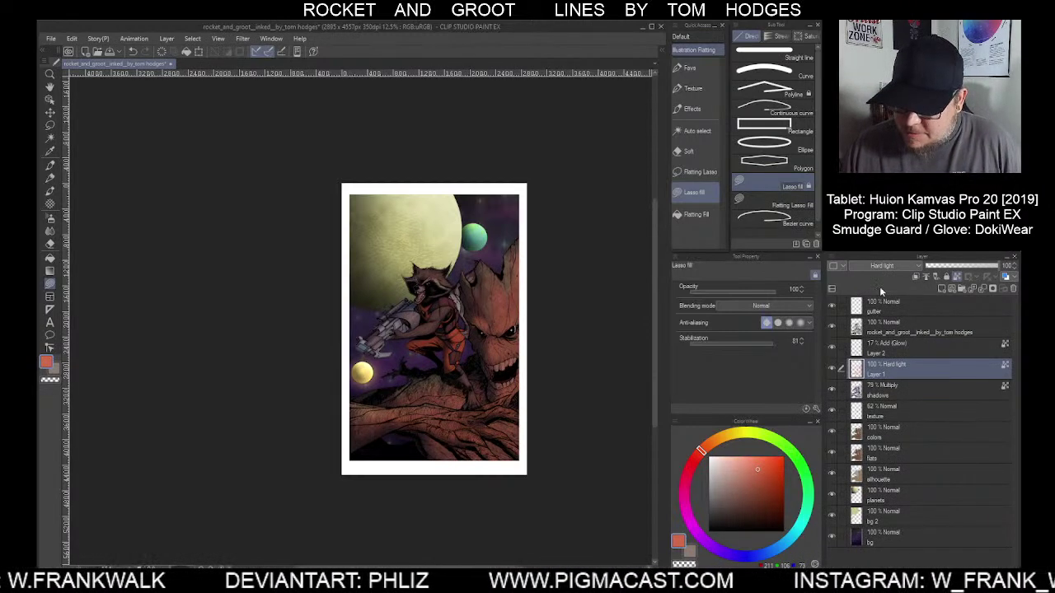
{"action": "left_click", "coordinate": [895, 268]}
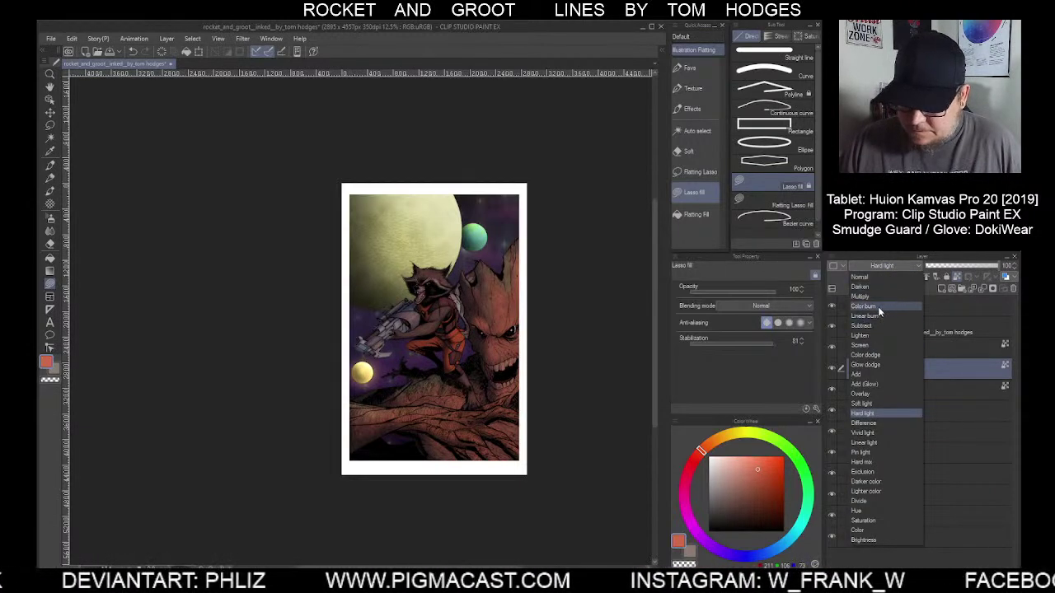
{"action": "key", "text": "Escape"}
{"action": "left_click", "coordinate": [882, 266]}
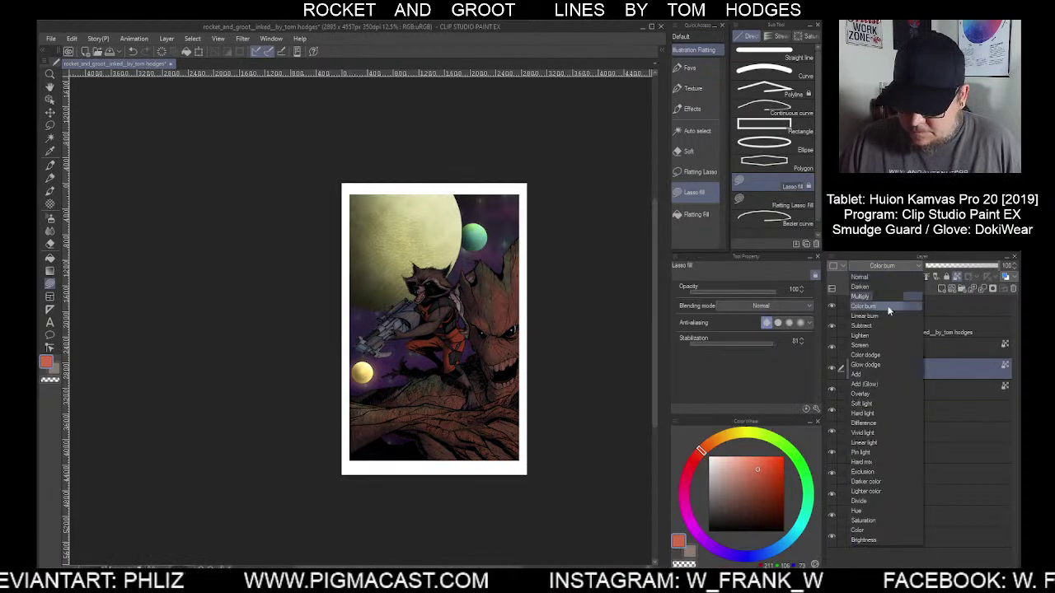
{"action": "left_click", "coordinate": [882, 363]}
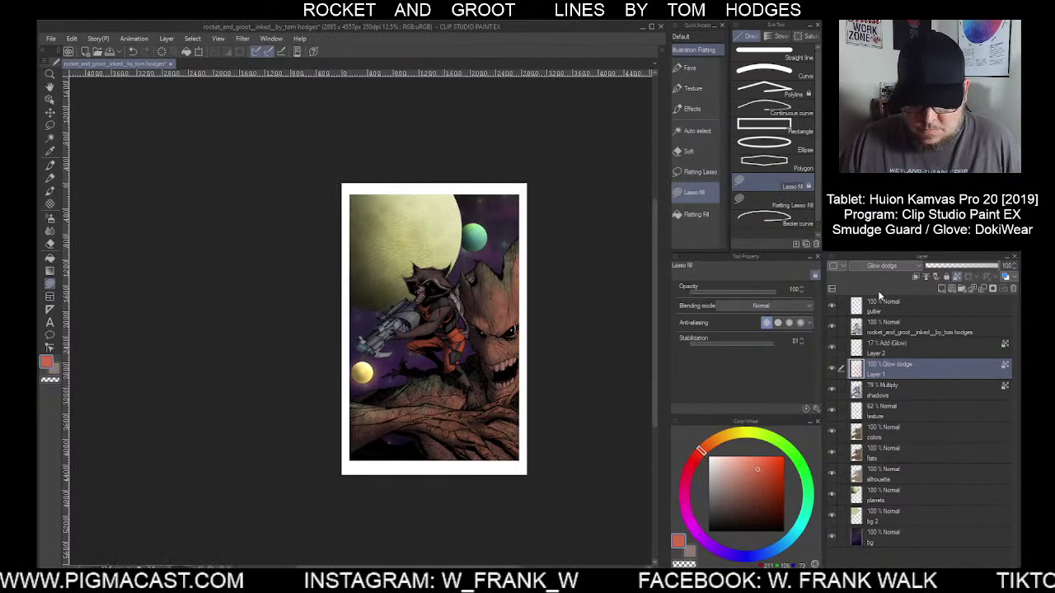
{"action": "left_click", "coordinate": [883, 266]}
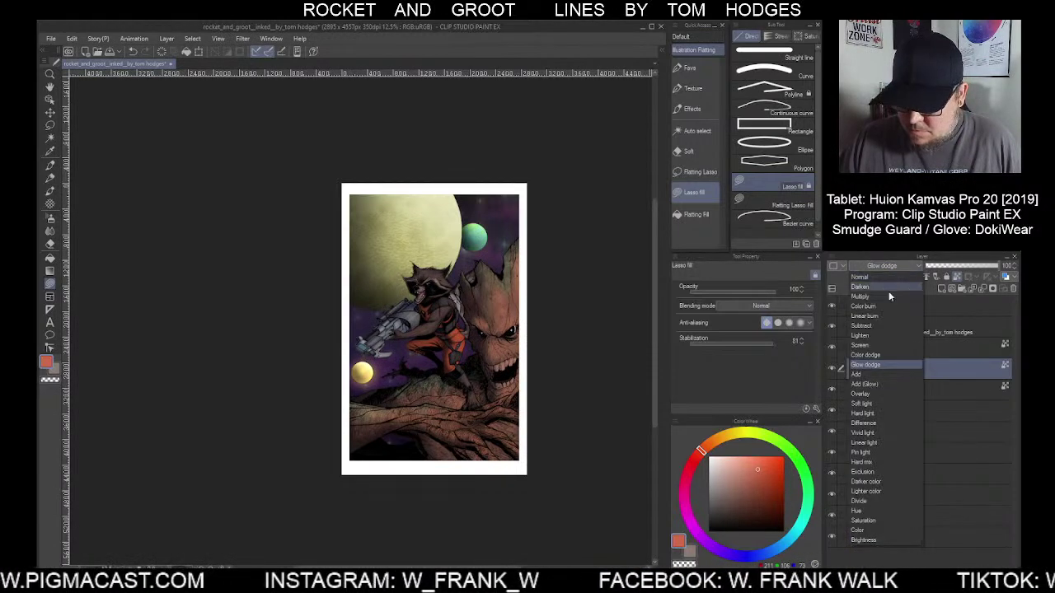
{"action": "left_click", "coordinate": [883, 354]}
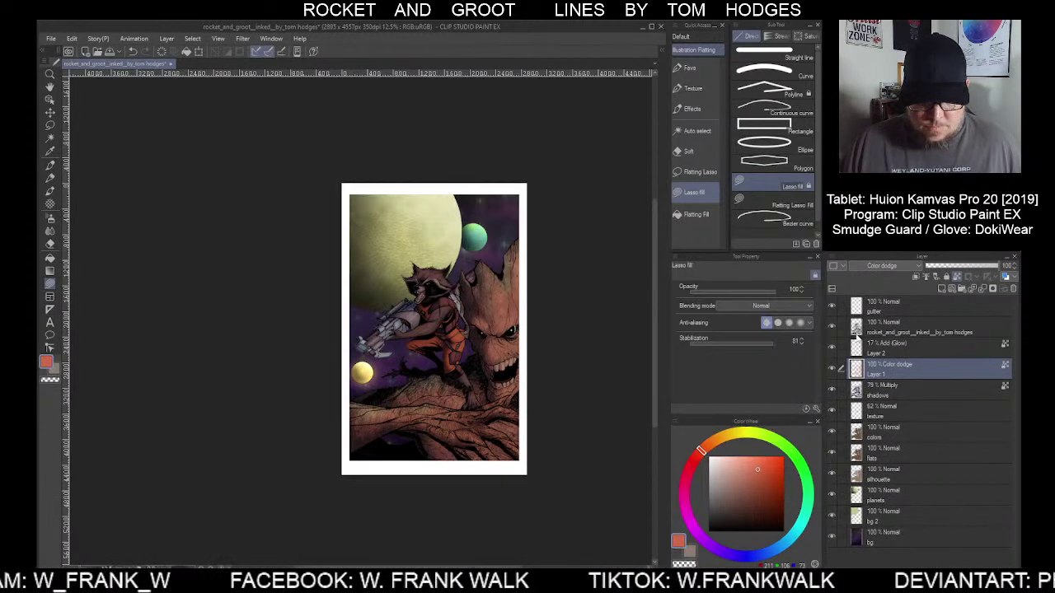
{"action": "left_click_drag", "start_coordinate": [974, 272], "coordinate": [949, 273]}
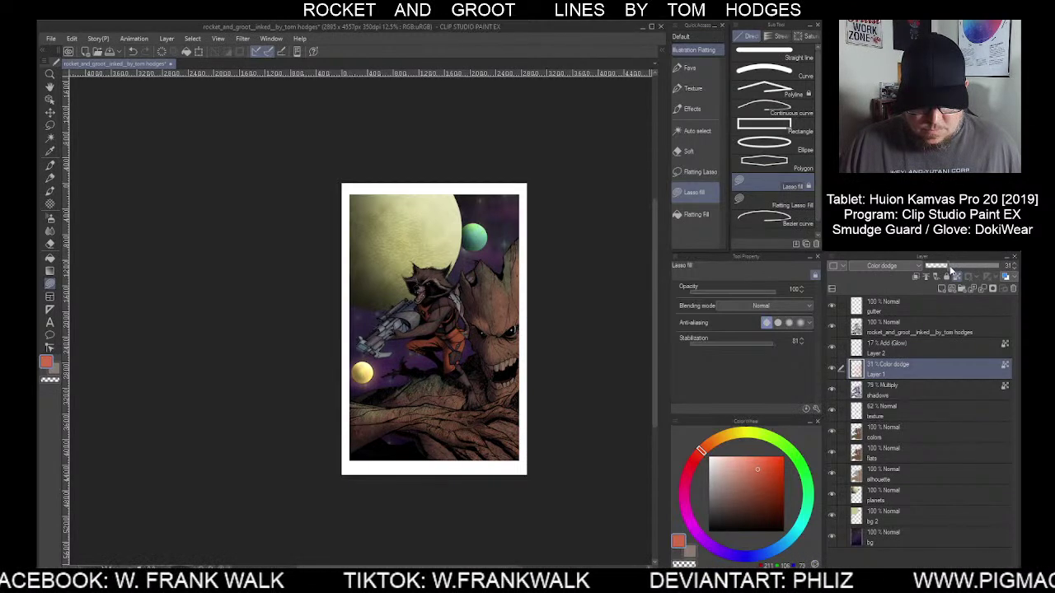
{"action": "left_click_drag", "start_coordinate": [949, 264], "coordinate": [950, 265]}
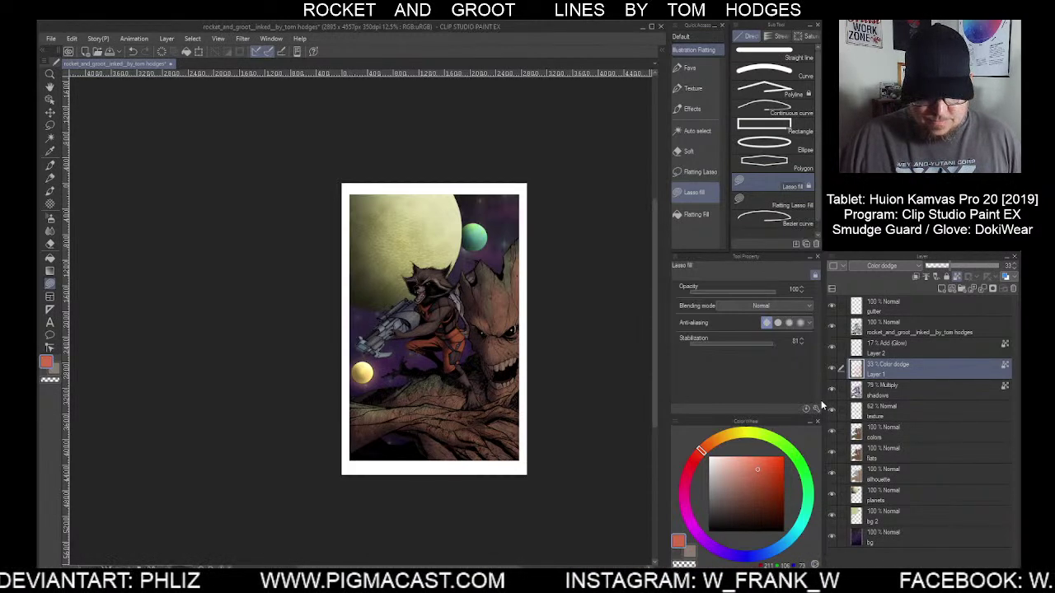
Add a new layer between the planets and silhouette layers and fill it entirely with black using Flatting Fill
{"action": "left_click", "coordinate": [877, 498]}
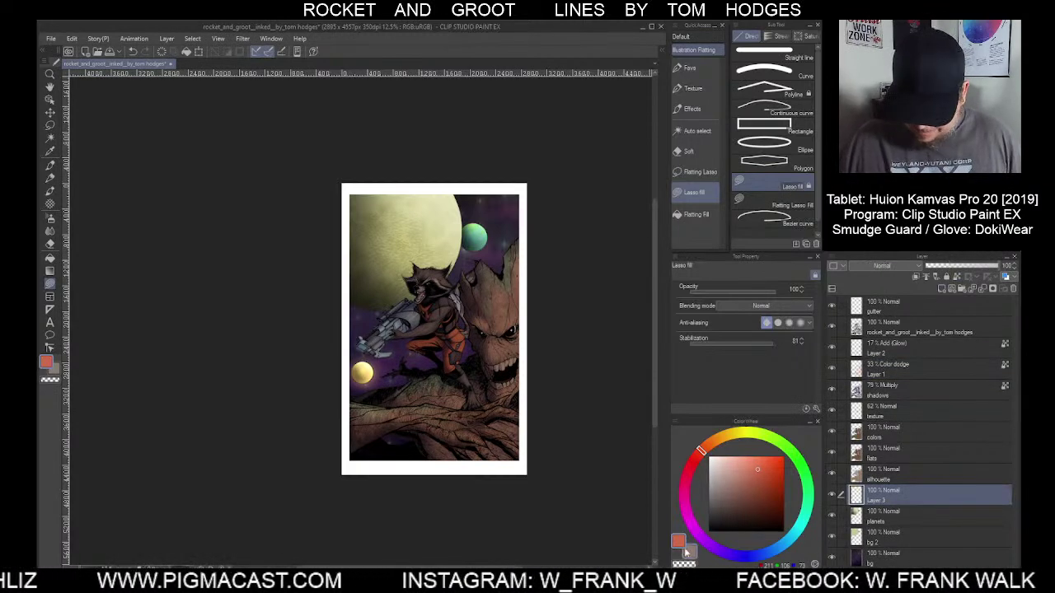
{"action": "left_click", "coordinate": [704, 528]}
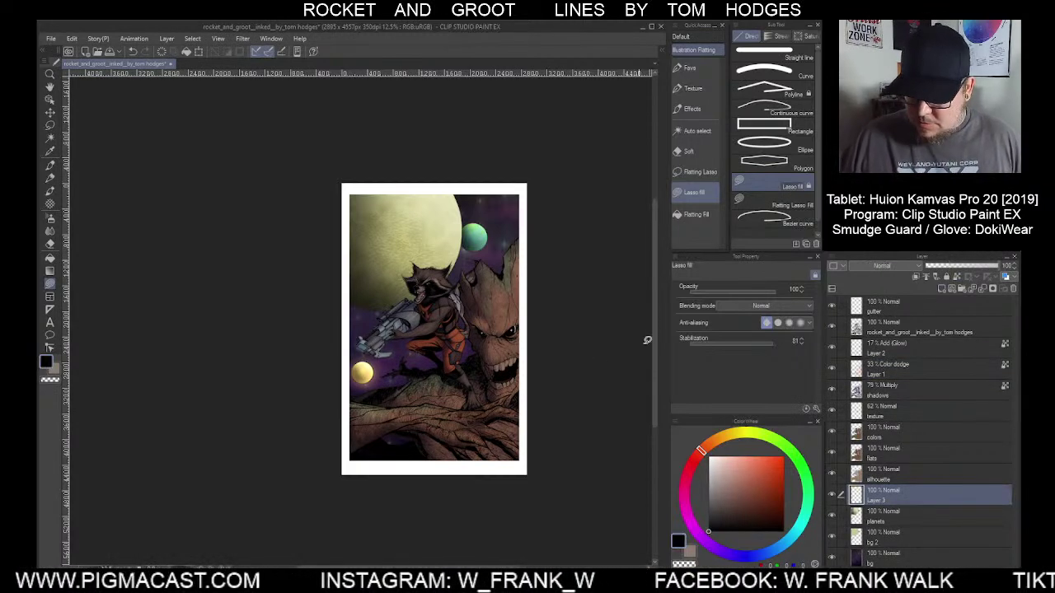
{"action": "left_click", "coordinate": [695, 214]}
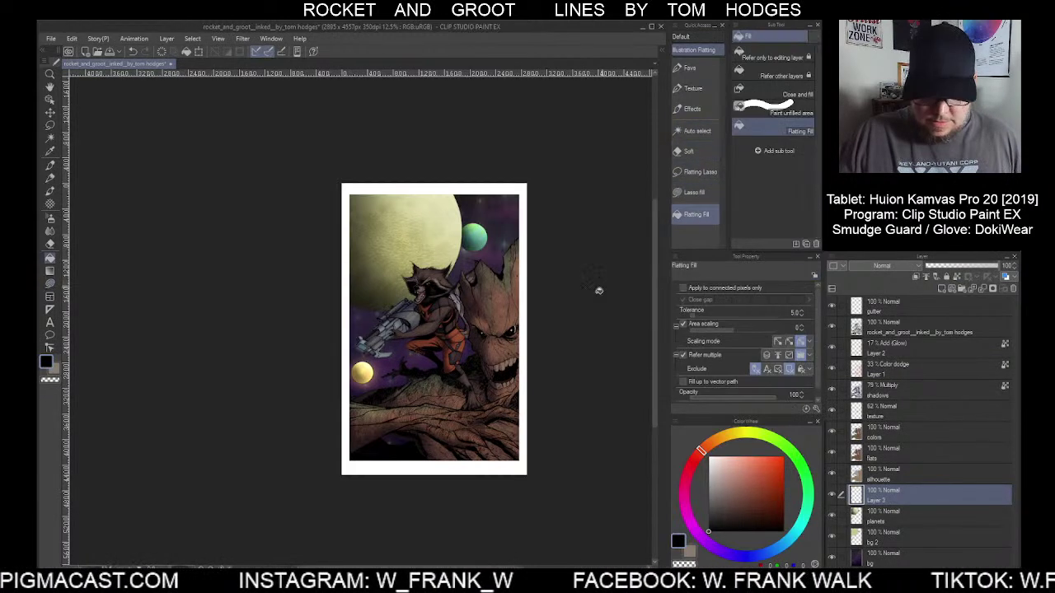
{"action": "left_click", "coordinate": [492, 452]}
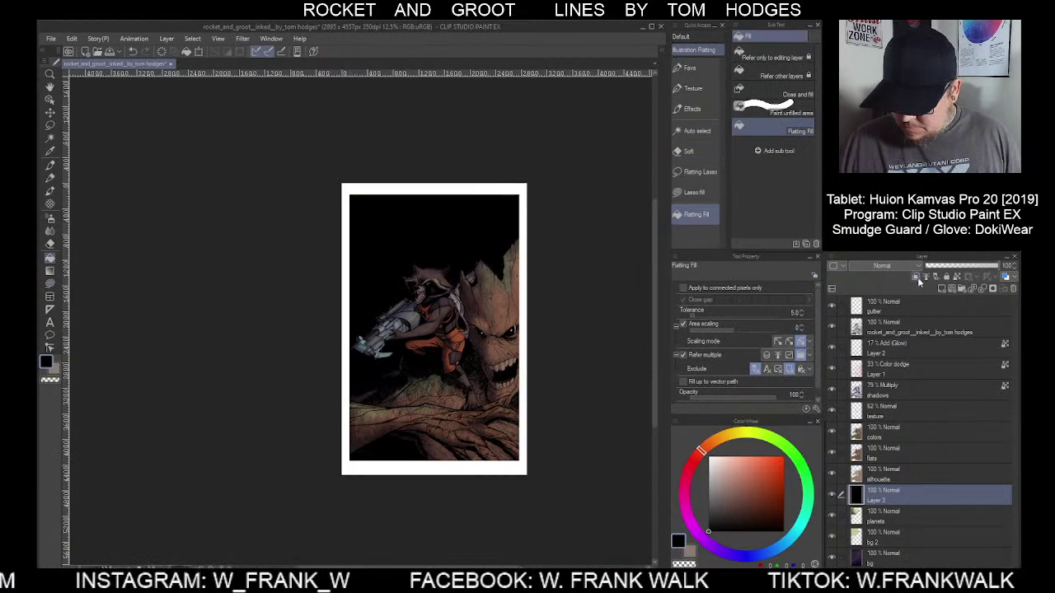
Set the black background layer's blending mode to Multiply and reduce its opacity to 17%
{"action": "left_click", "coordinate": [897, 266]}
{"action": "left_click", "coordinate": [890, 299]}
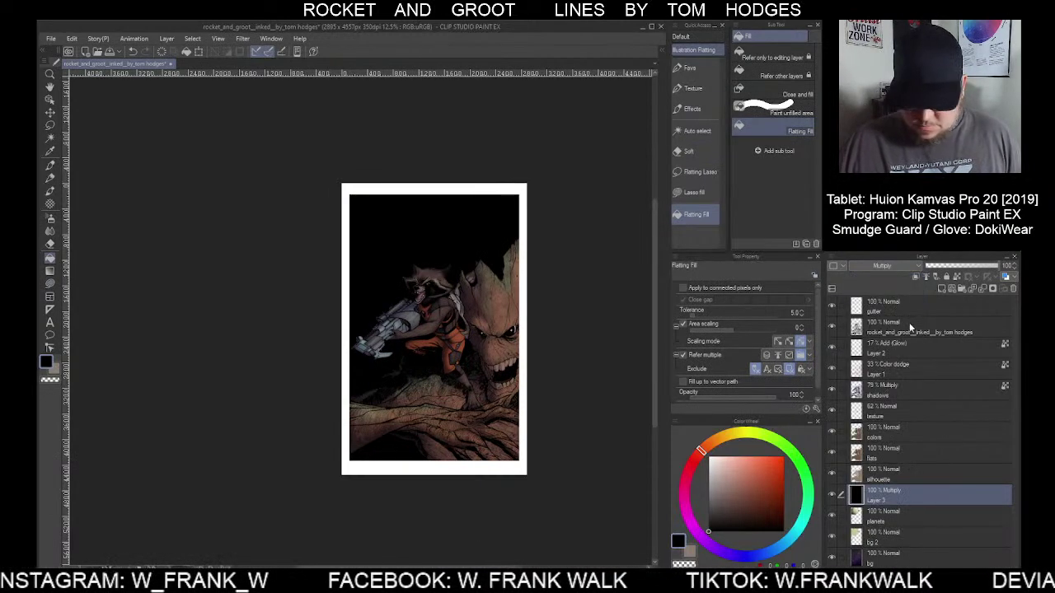
{"action": "left_click_drag", "start_coordinate": [970, 268], "coordinate": [958, 271]}
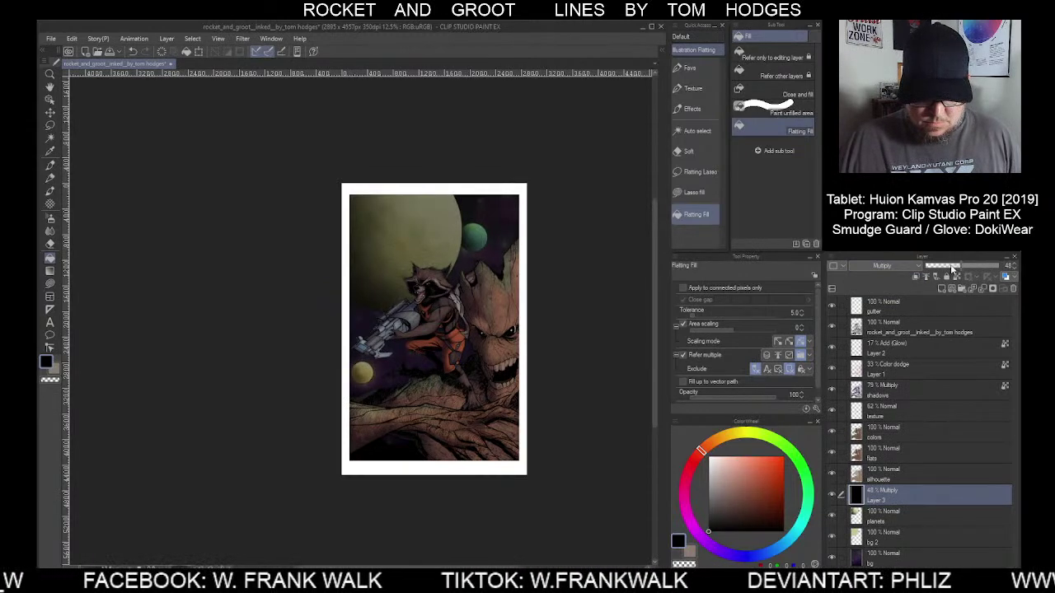
{"action": "left_click_drag", "start_coordinate": [953, 270], "coordinate": [951, 269]}
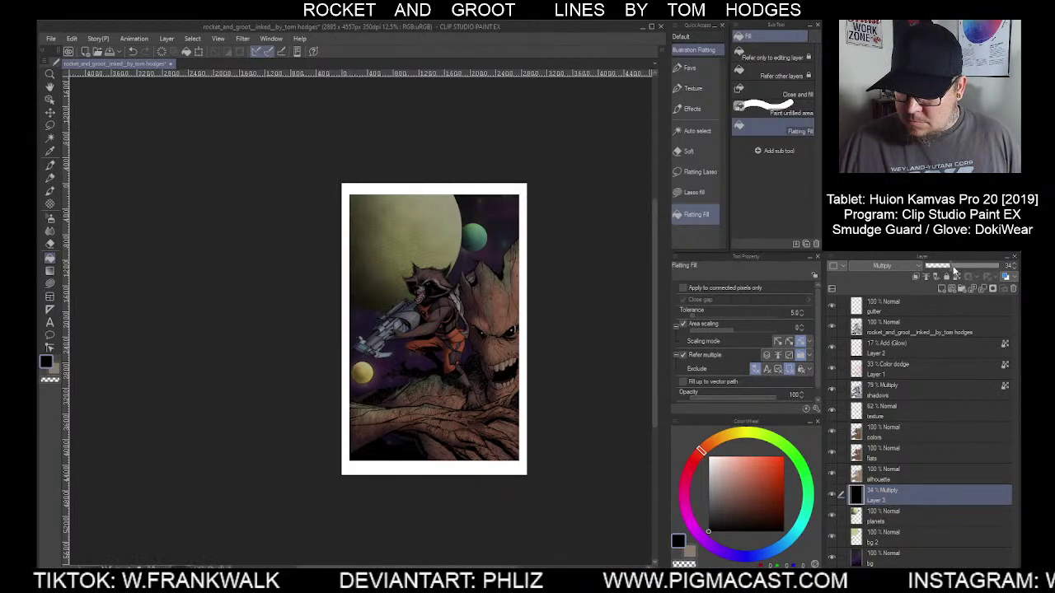
{"action": "left_click_drag", "start_coordinate": [945, 266], "coordinate": [939, 268]}
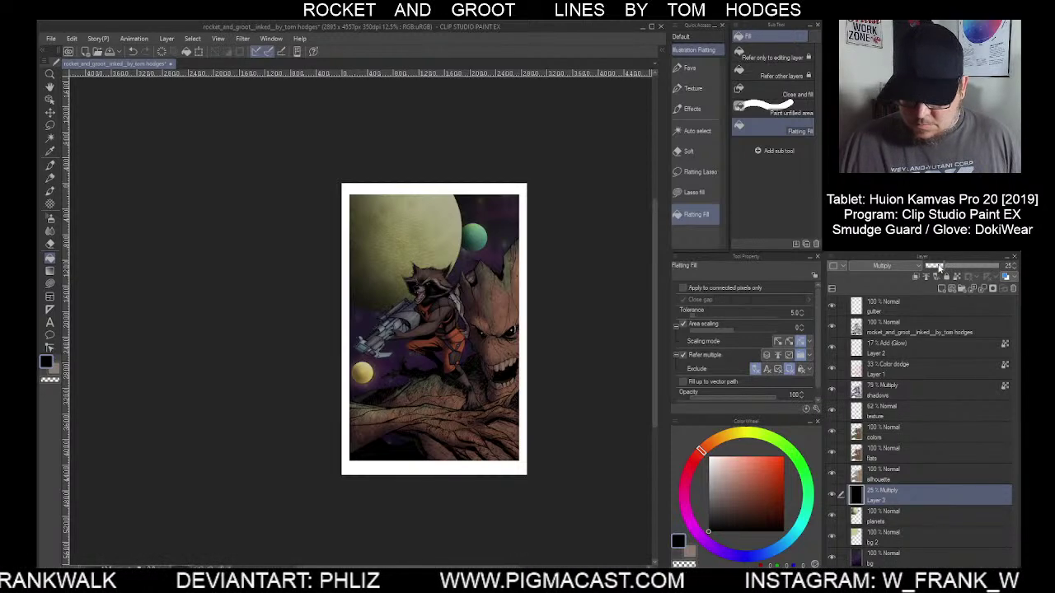
{"action": "left_click_drag", "start_coordinate": [938, 267], "coordinate": [937, 267]}
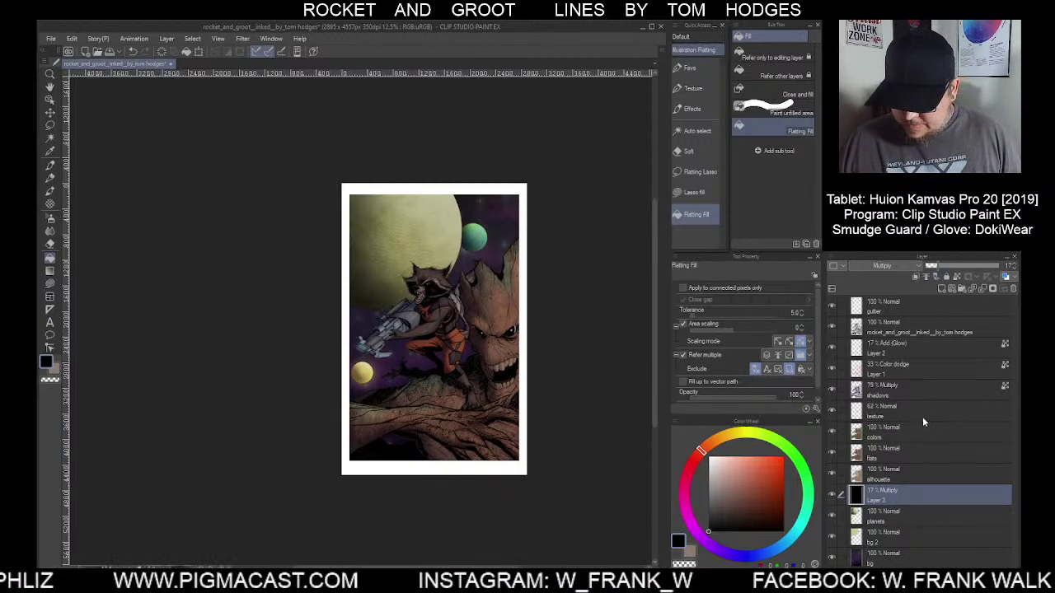
Auto-select Rocket's whole figure, including his gun, from the silhouette layer
{"action": "left_click", "coordinate": [911, 467]}
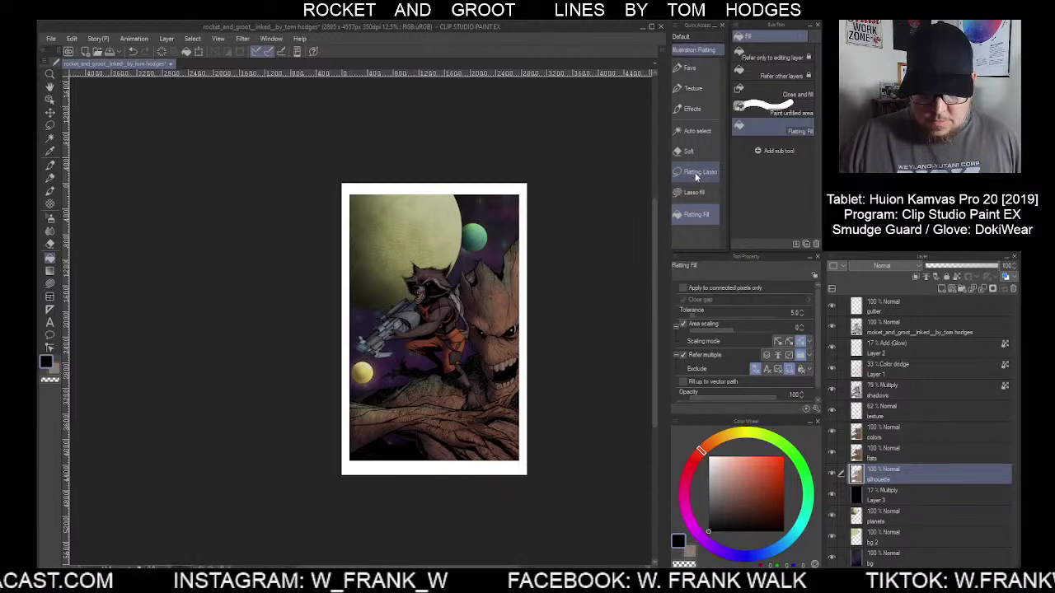
{"action": "left_click", "coordinate": [696, 131]}
{"action": "left_click", "coordinate": [428, 313]}
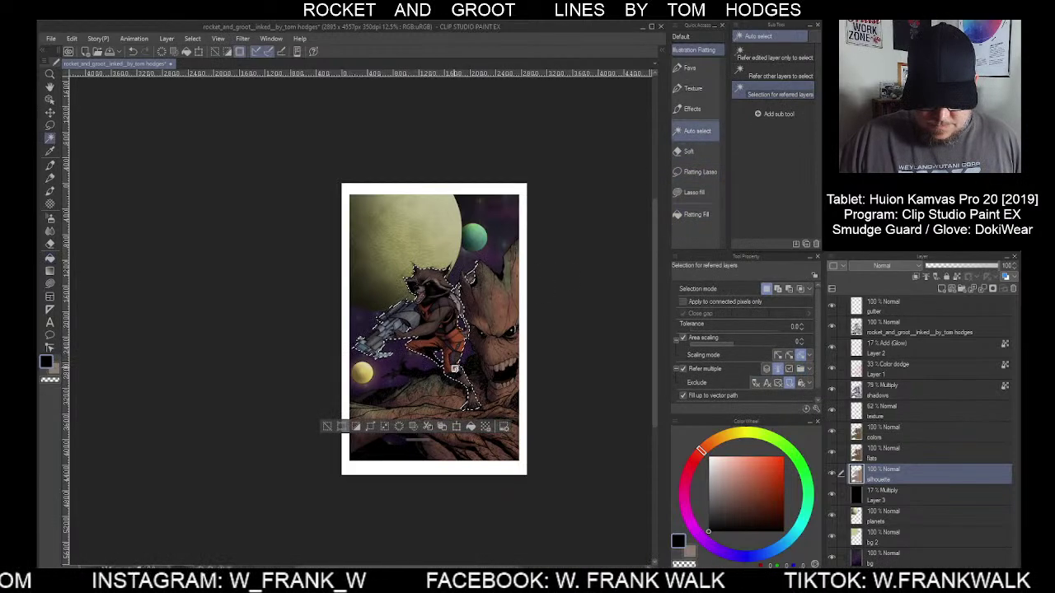
Raise the saturation of selected Rocket and his gun to 10 on the colors layer, then clear the selection
{"action": "left_click", "coordinate": [907, 431]}
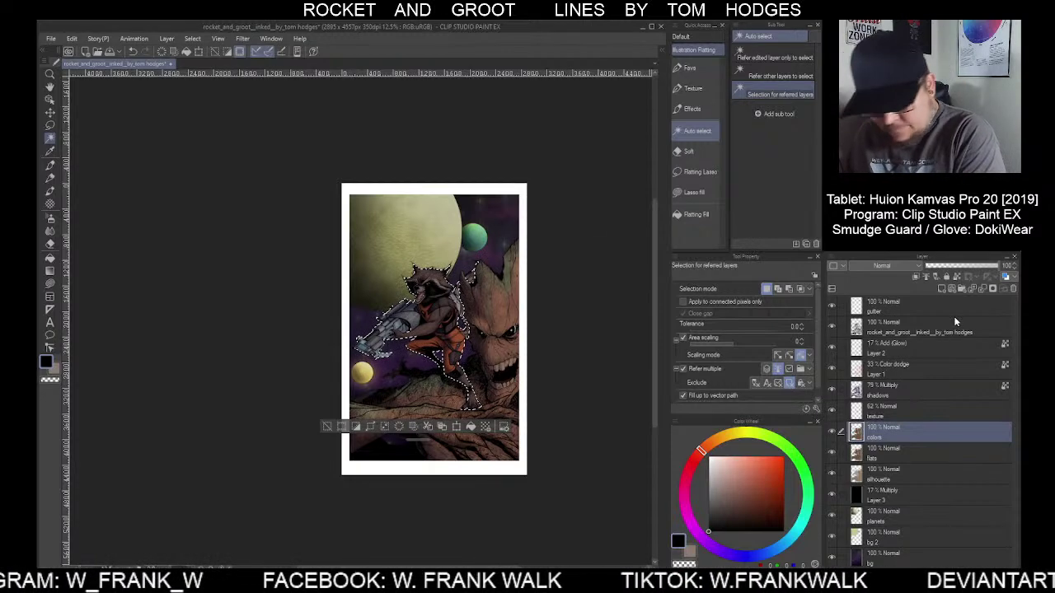
{"action": "key", "text": "ctrl+u"}
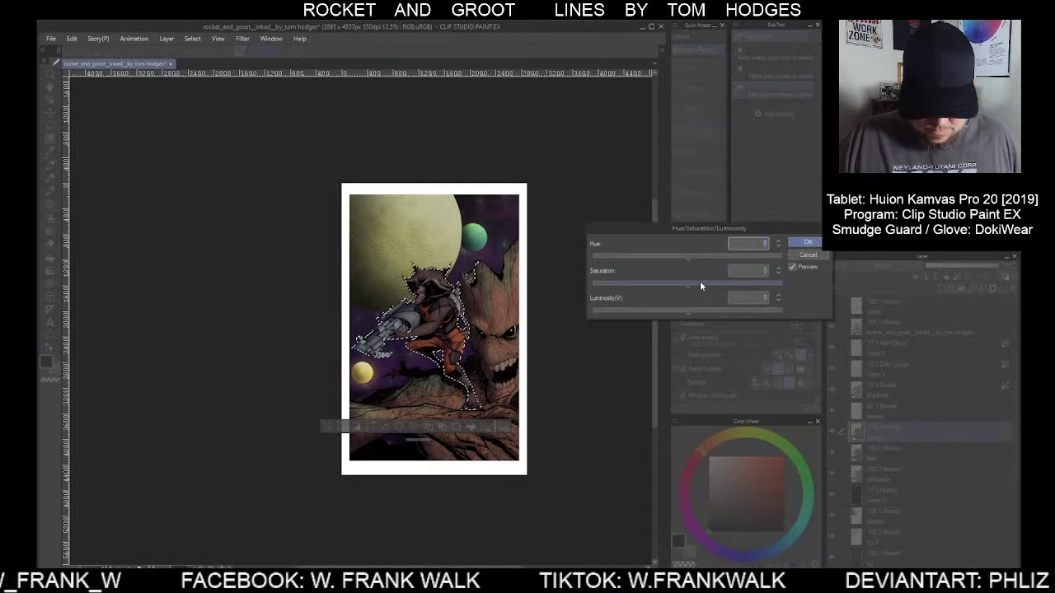
{"action": "left_click_drag", "start_coordinate": [701, 286], "coordinate": [725, 287]}
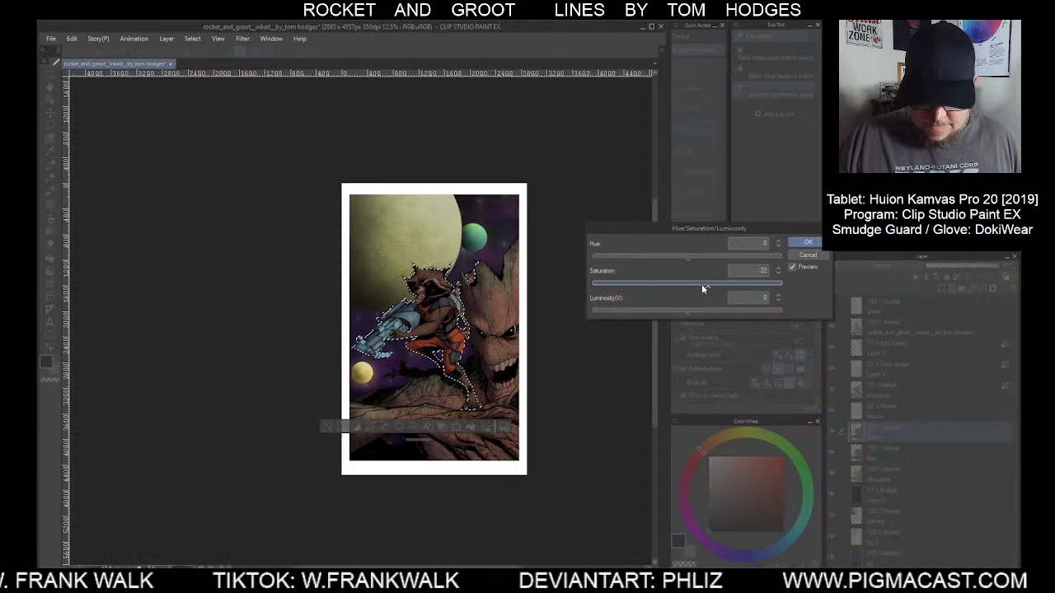
{"action": "left_click_drag", "start_coordinate": [700, 284], "coordinate": [701, 289]}
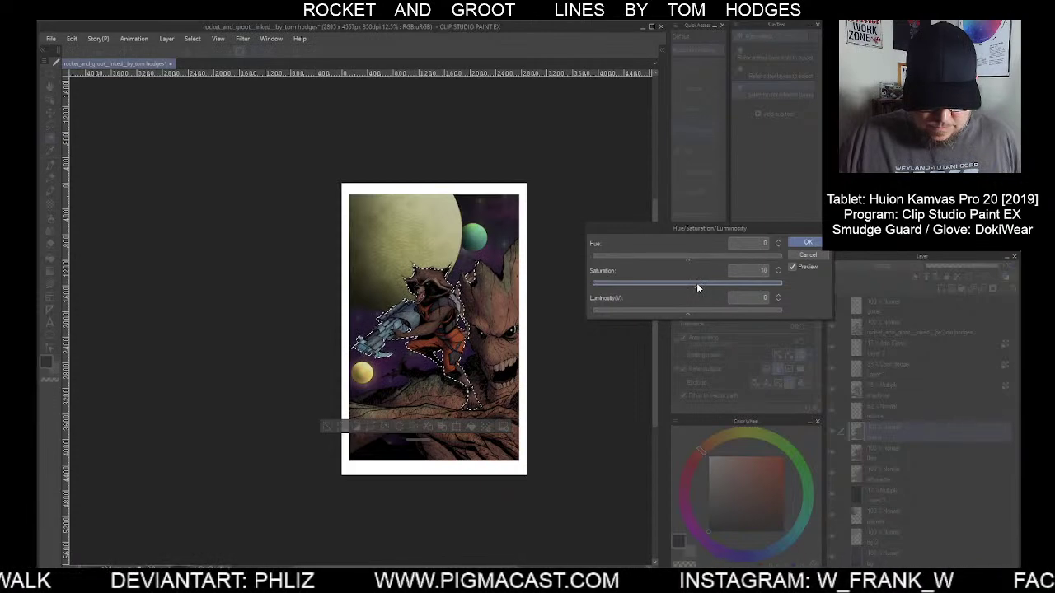
{"action": "left_click", "coordinate": [808, 242]}
{"action": "left_click", "coordinate": [327, 427]}
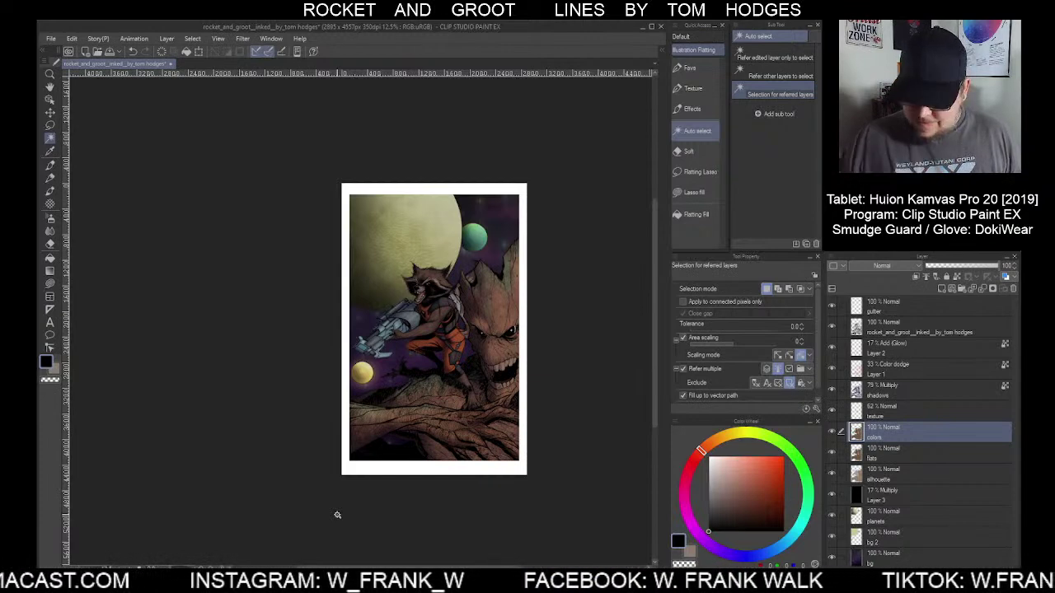
Auto-select all parts of Rocket's gun from the flats layer
{"action": "left_click", "coordinate": [881, 453]}
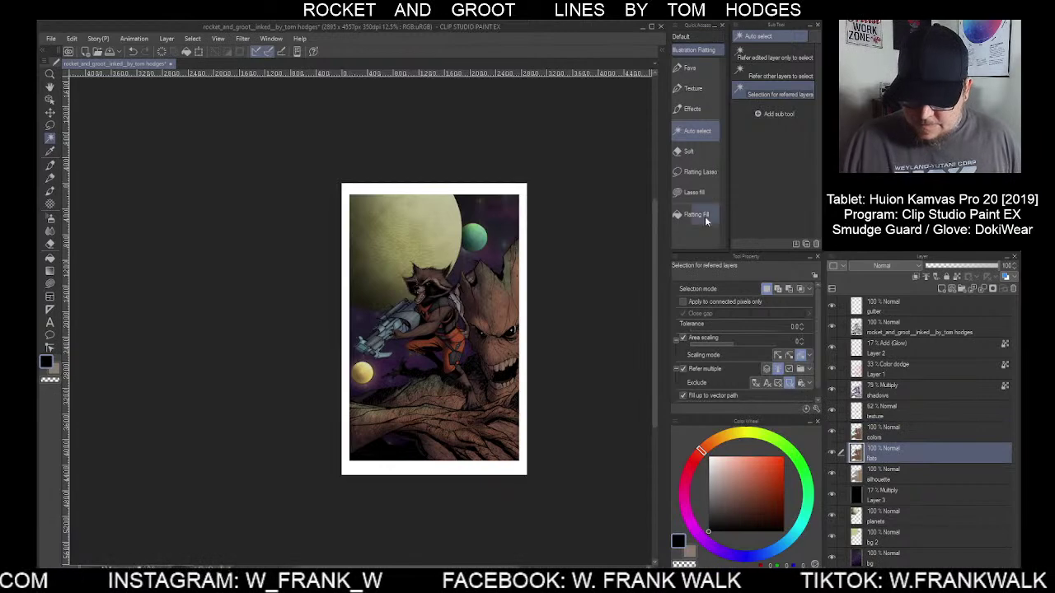
{"action": "left_click", "coordinate": [375, 340]}
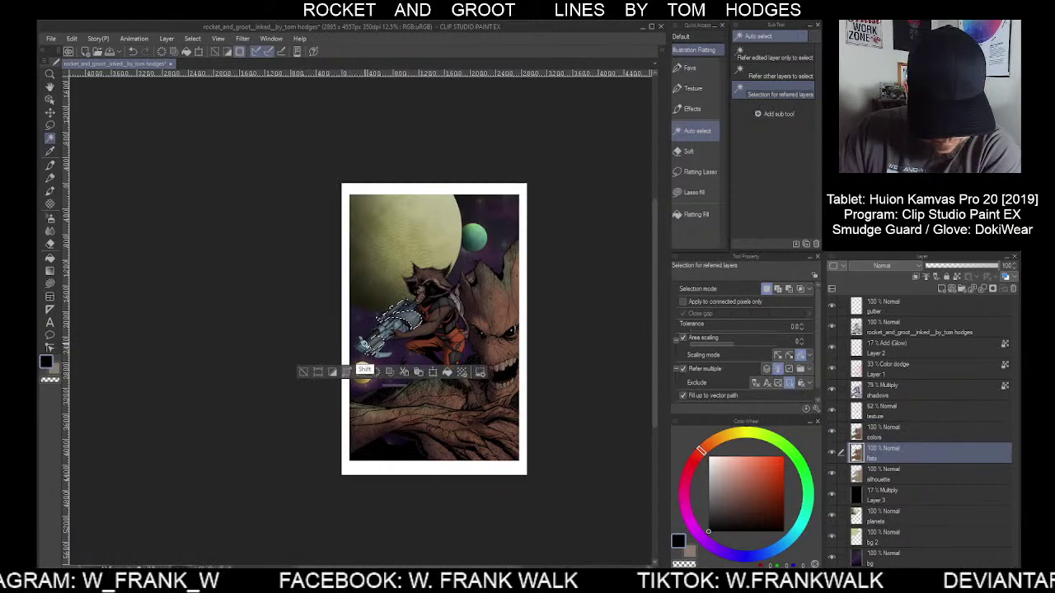
{"action": "left_click", "coordinate": [369, 345], "text": "shift"}
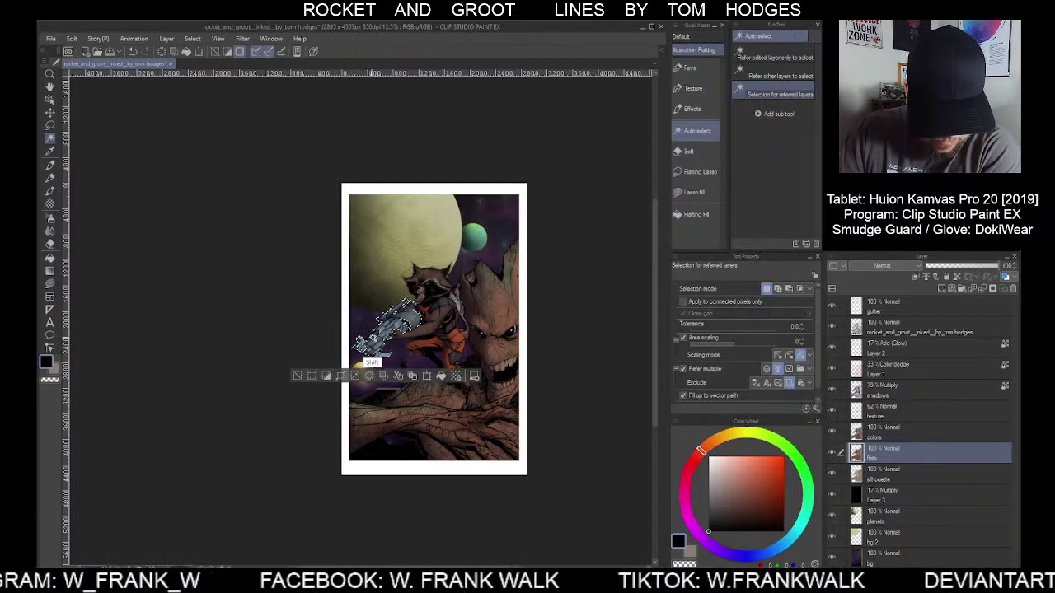
Adjust the gun on the colors layer to saturation -10 and luminosity 37, then deselect it
{"action": "left_click", "coordinate": [897, 431]}
{"action": "key", "text": "ctrl+u"}
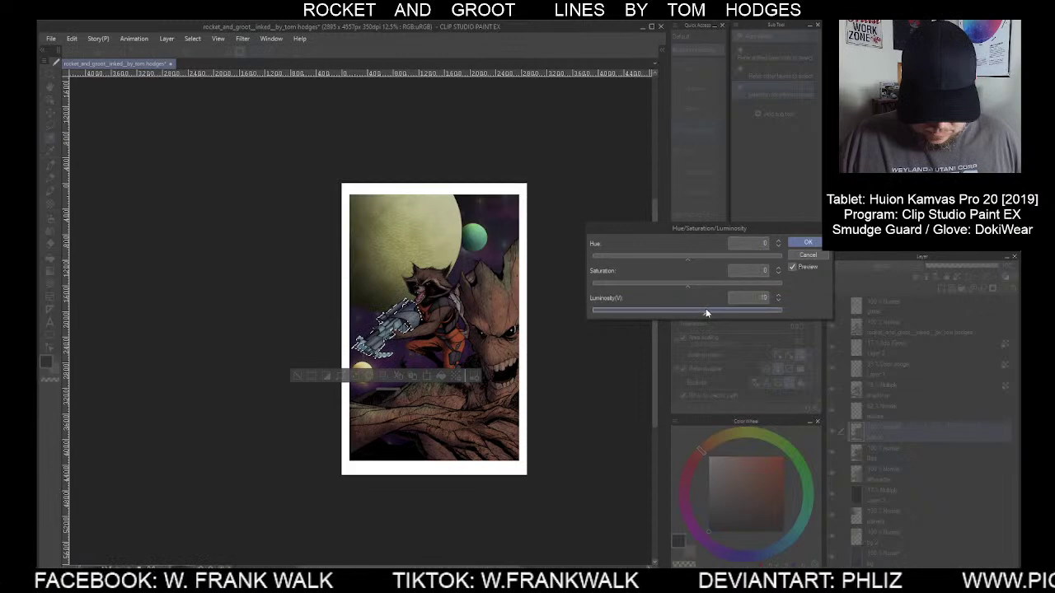
{"action": "left_click", "coordinate": [703, 310]}
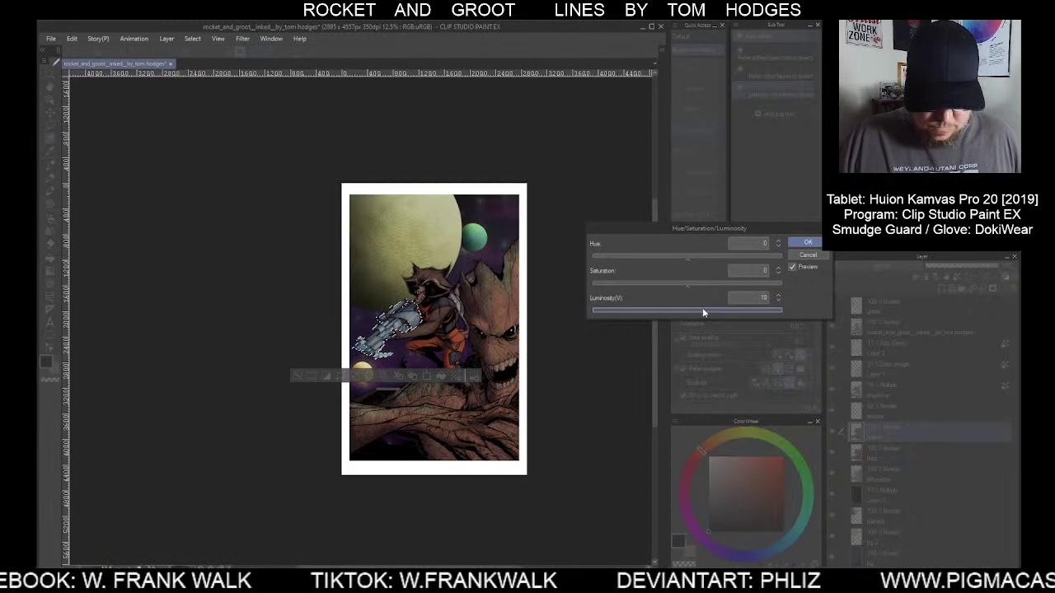
{"action": "left_click", "coordinate": [701, 283]}
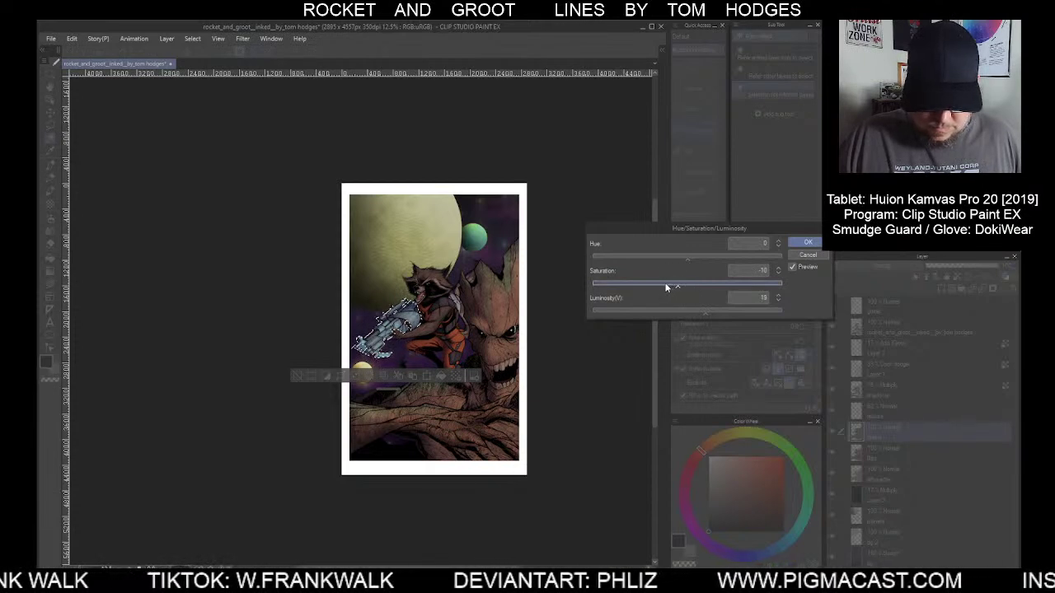
{"action": "left_click", "coordinate": [673, 286]}
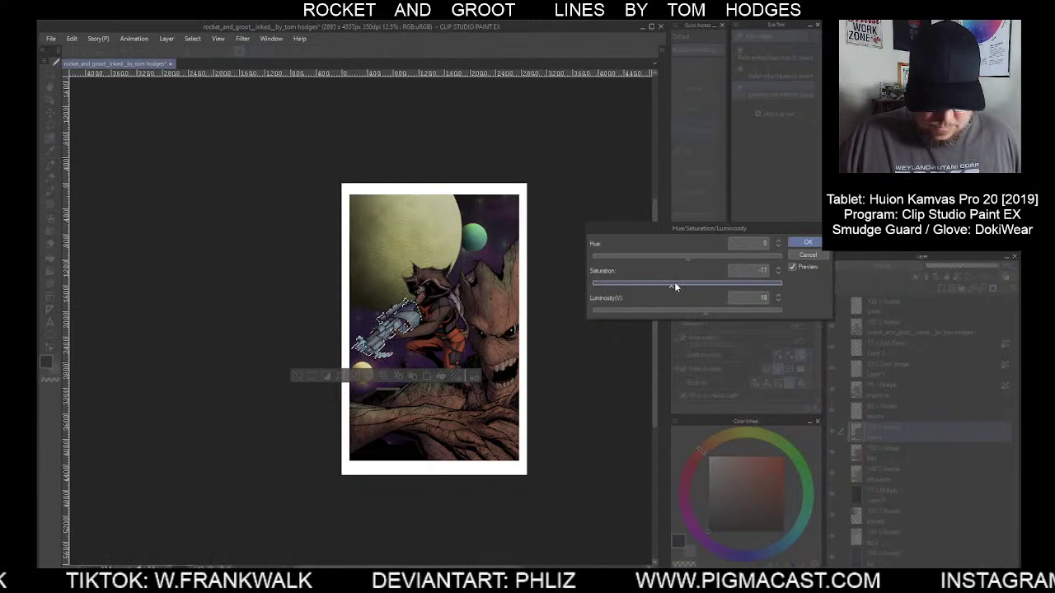
{"action": "left_click", "coordinate": [678, 286]}
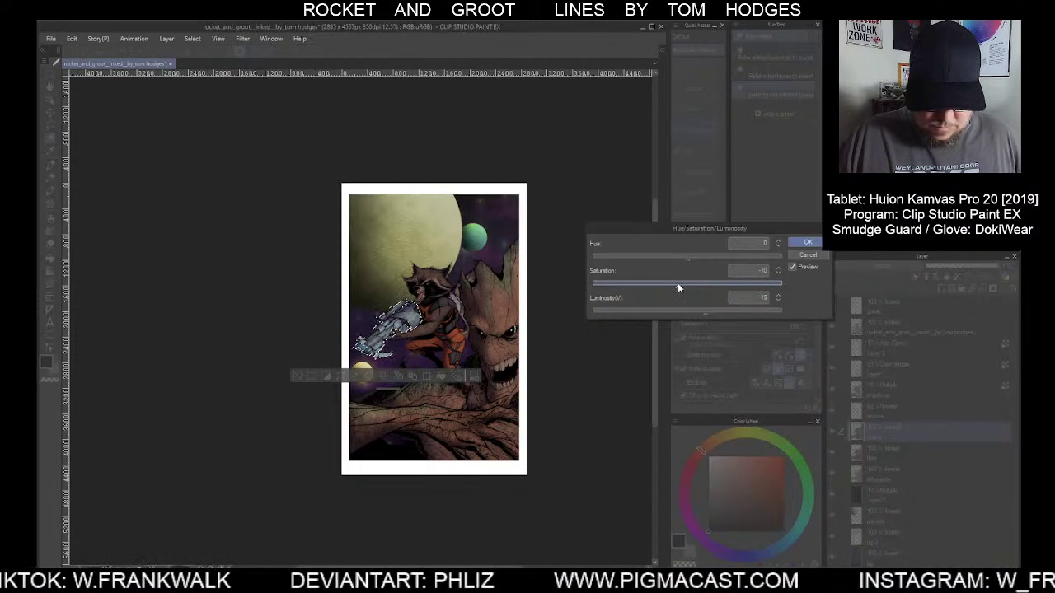
{"action": "left_click", "coordinate": [722, 311]}
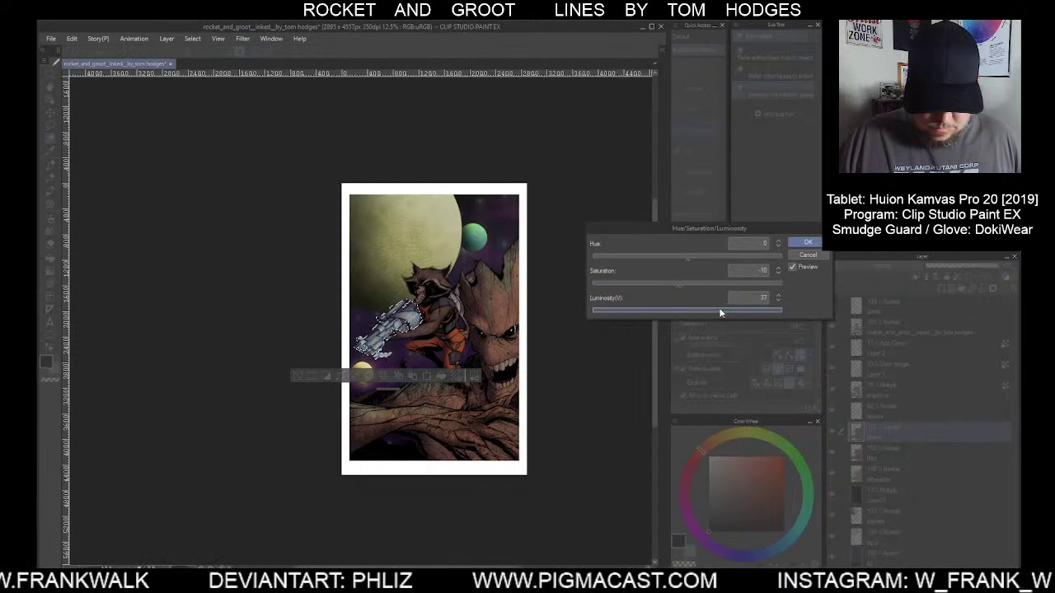
{"action": "left_click", "coordinate": [807, 243]}
{"action": "key", "text": "ctrl+d"}
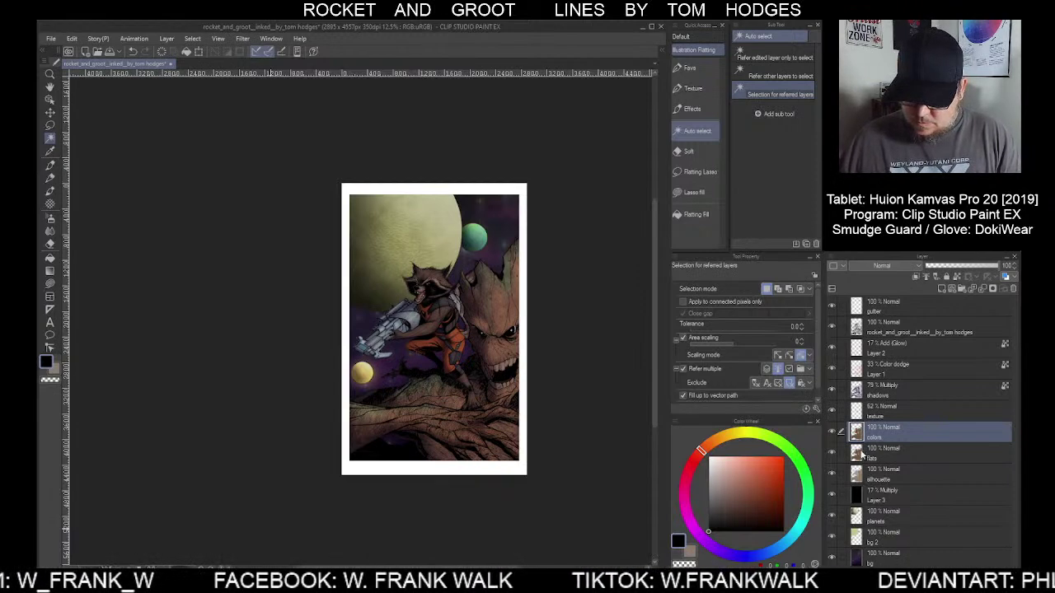
Choose a neutral grey drawing color and switch to the photoshop round brush in the Favs group
{"action": "left_click", "coordinate": [714, 481]}
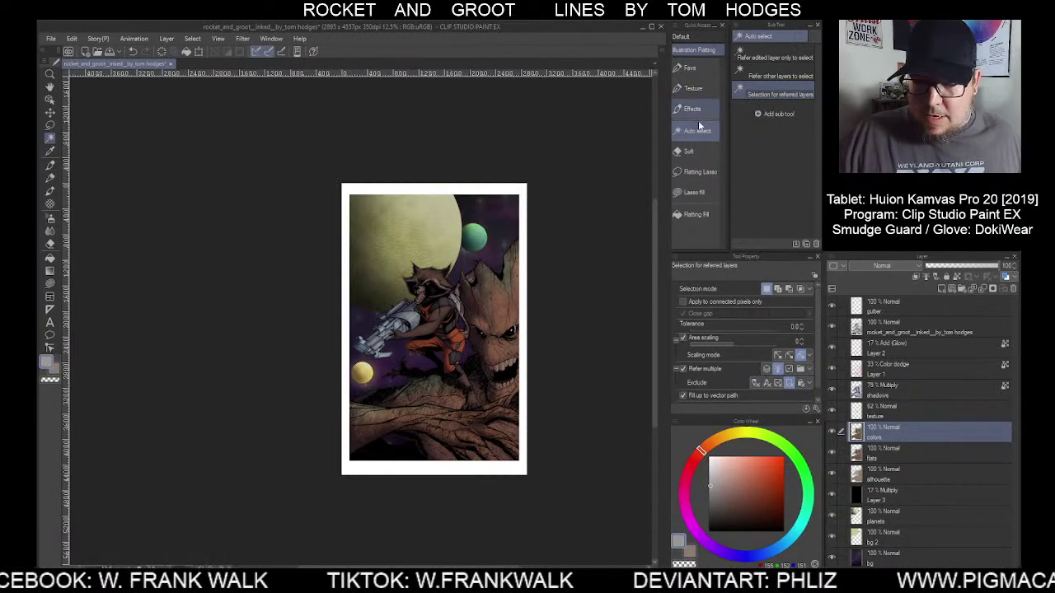
{"action": "left_click", "coordinate": [691, 73]}
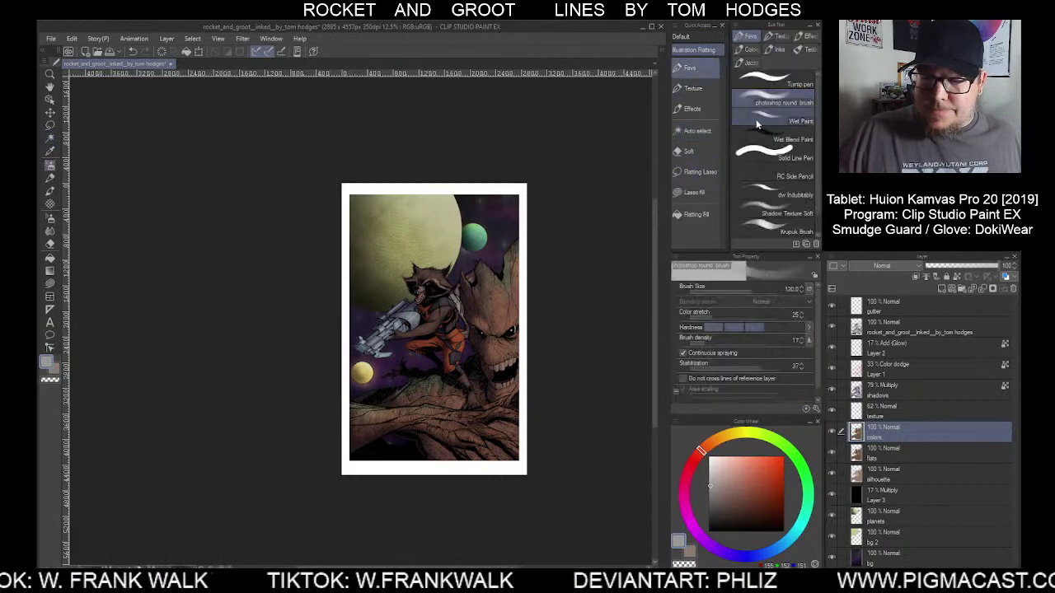
{"action": "left_click", "coordinate": [740, 63]}
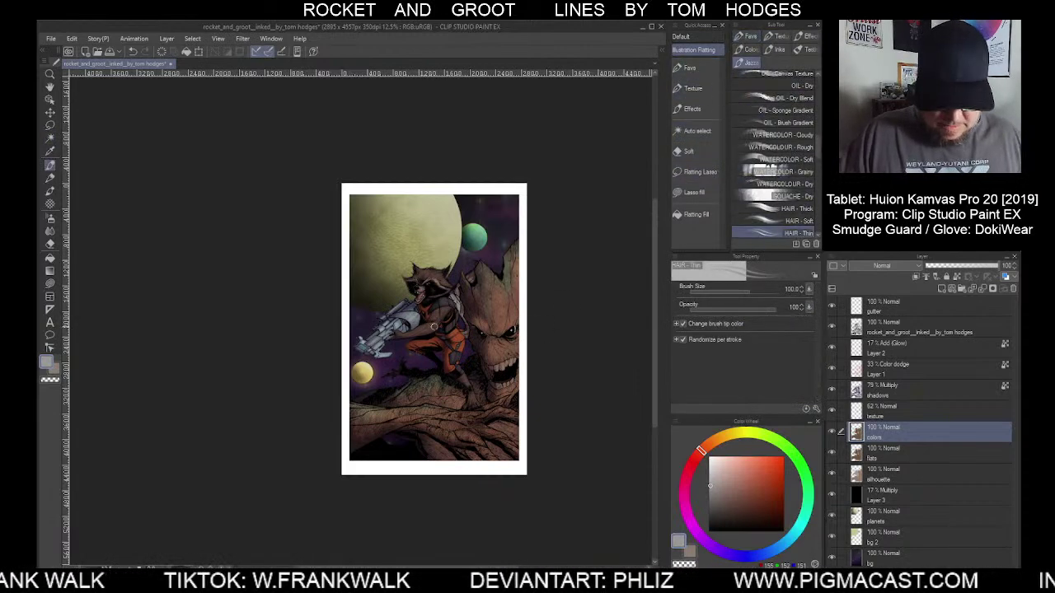
{"action": "scroll", "coordinate": [428, 325], "scroll_direction": "up", "scroll_amount": 2}
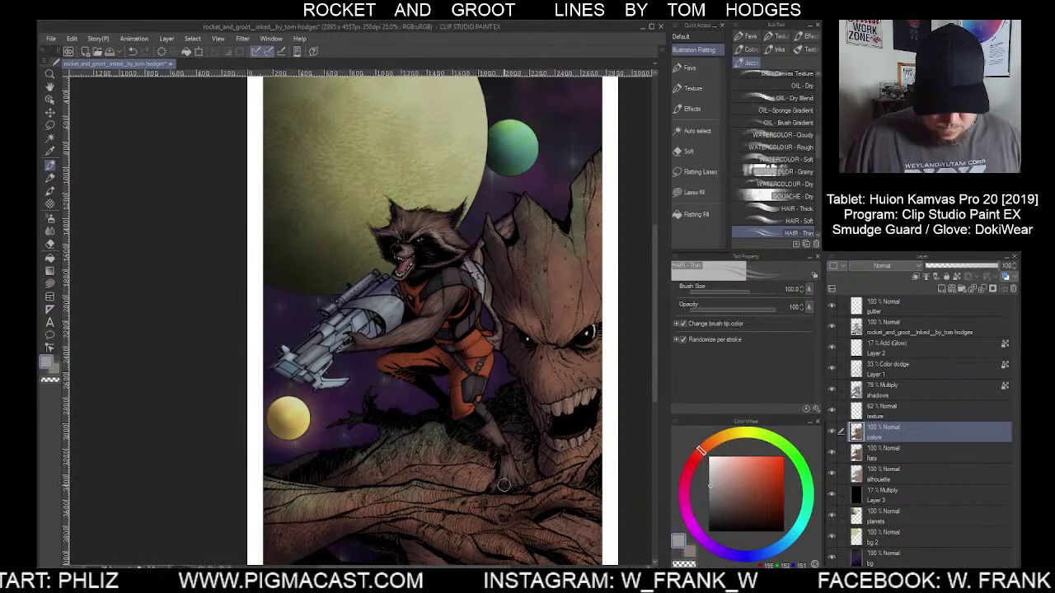
{"action": "scroll", "coordinate": [518, 490], "scroll_direction": "down", "scroll_amount": 2}
{"action": "left_click_drag", "start_coordinate": [576, 495], "coordinate": [543, 406]}
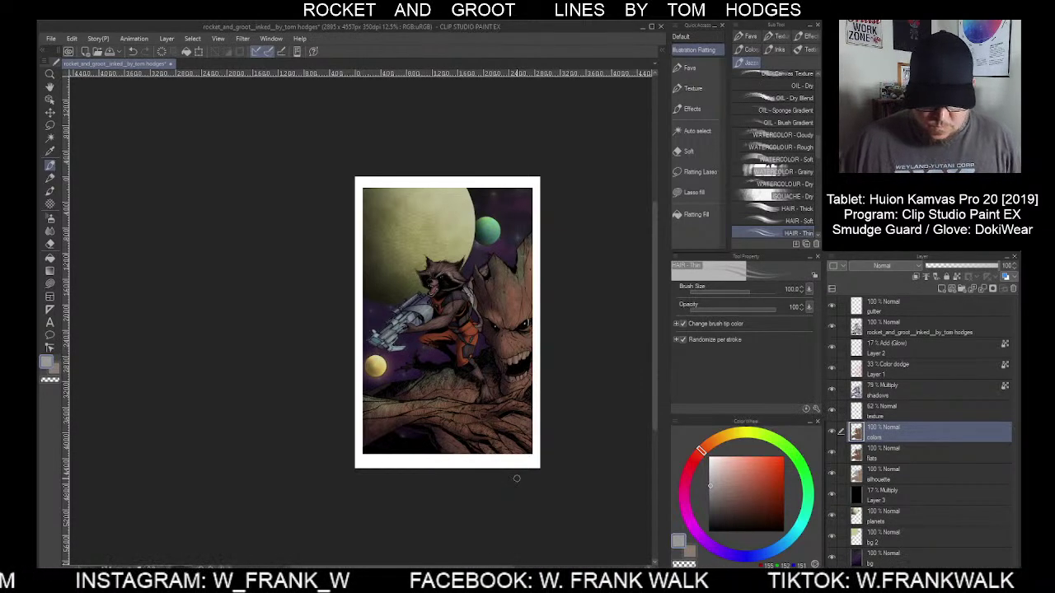
Auto-select the raccoon's shape on the silhouette layer and subtract the gun's areas from the selection using the flats layer
{"action": "left_click", "coordinate": [887, 456]}
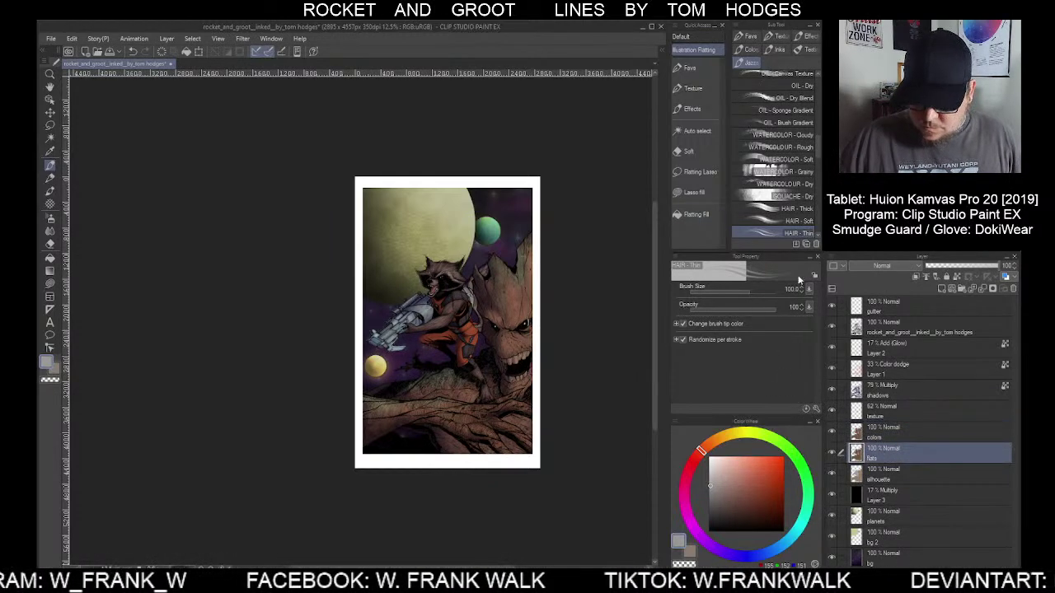
{"action": "left_click", "coordinate": [880, 478]}
{"action": "left_click", "coordinate": [697, 130]}
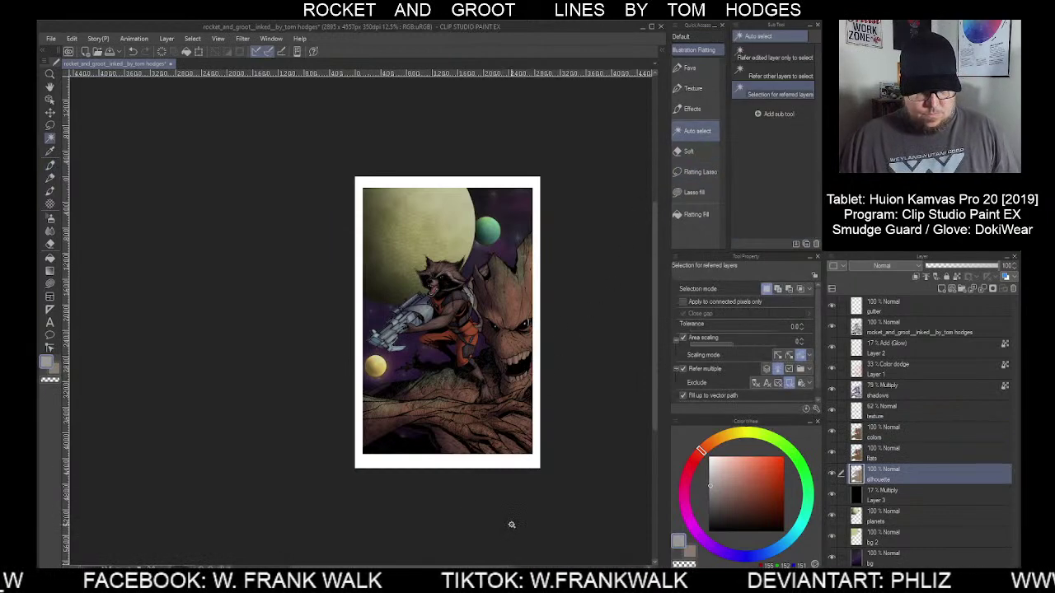
{"action": "left_click", "coordinate": [483, 389]}
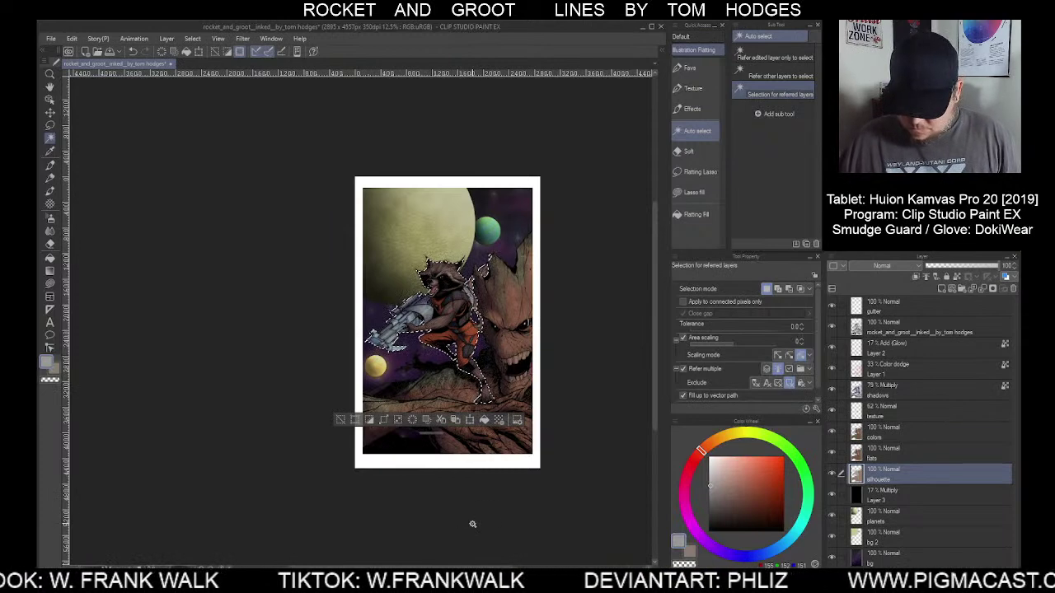
{"action": "left_click", "coordinate": [884, 450]}
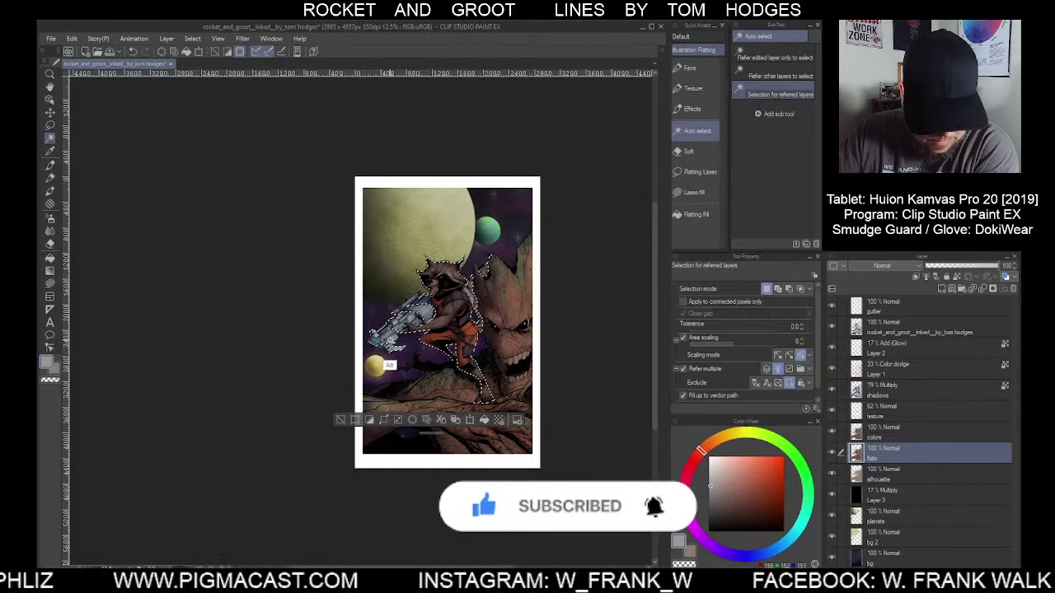
{"action": "left_click", "coordinate": [391, 346], "text": "alt"}
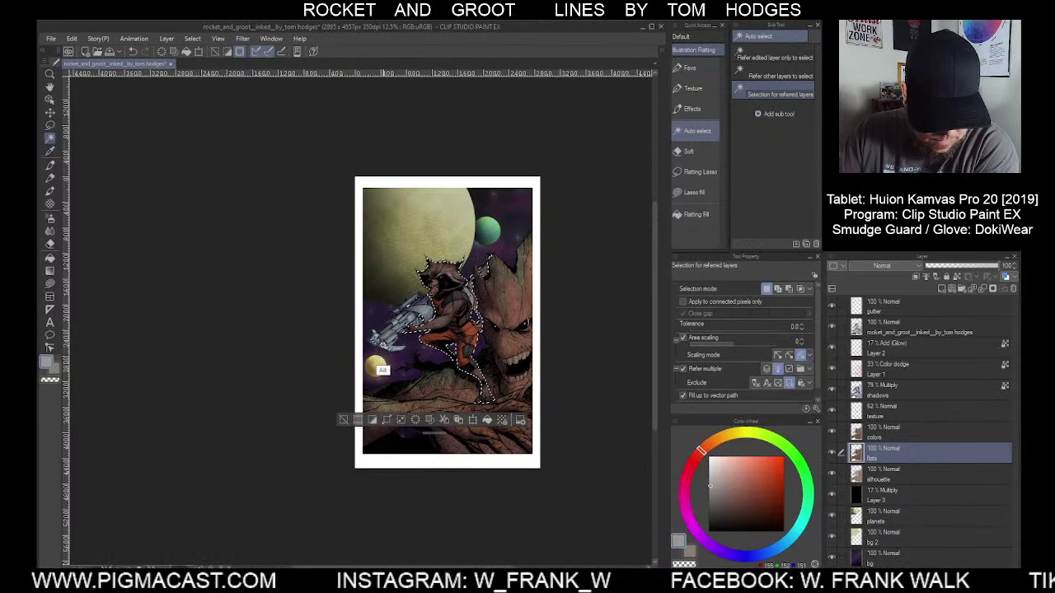
{"action": "left_click", "coordinate": [375, 345], "text": "alt"}
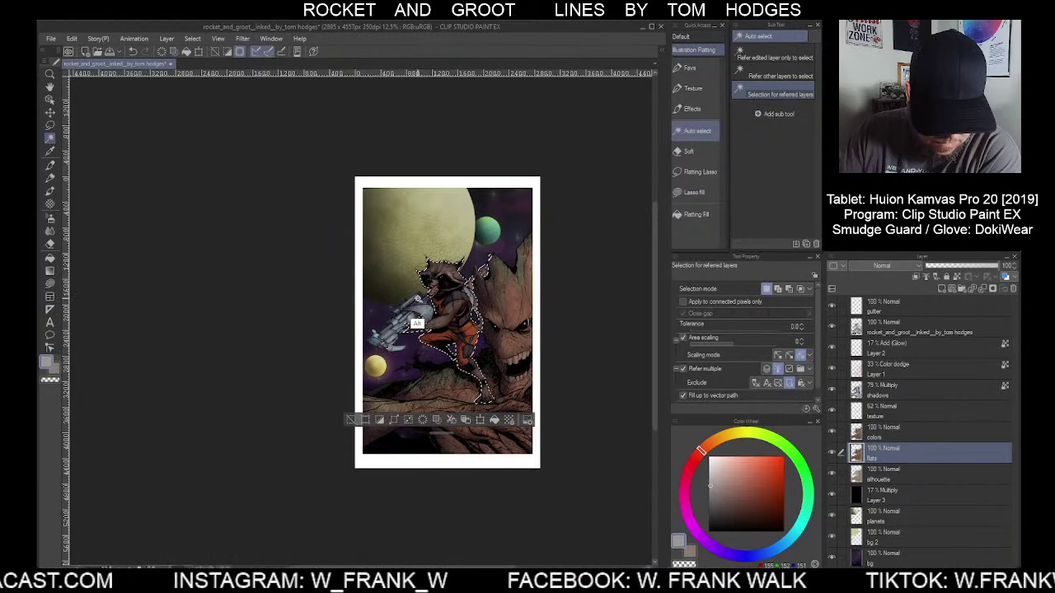
Adjust the raccoon on the colors layer with Hue/Saturation/Luminosity, setting luminosity to 7 and raising saturation slightly, and deselect
{"action": "left_click", "coordinate": [893, 432]}
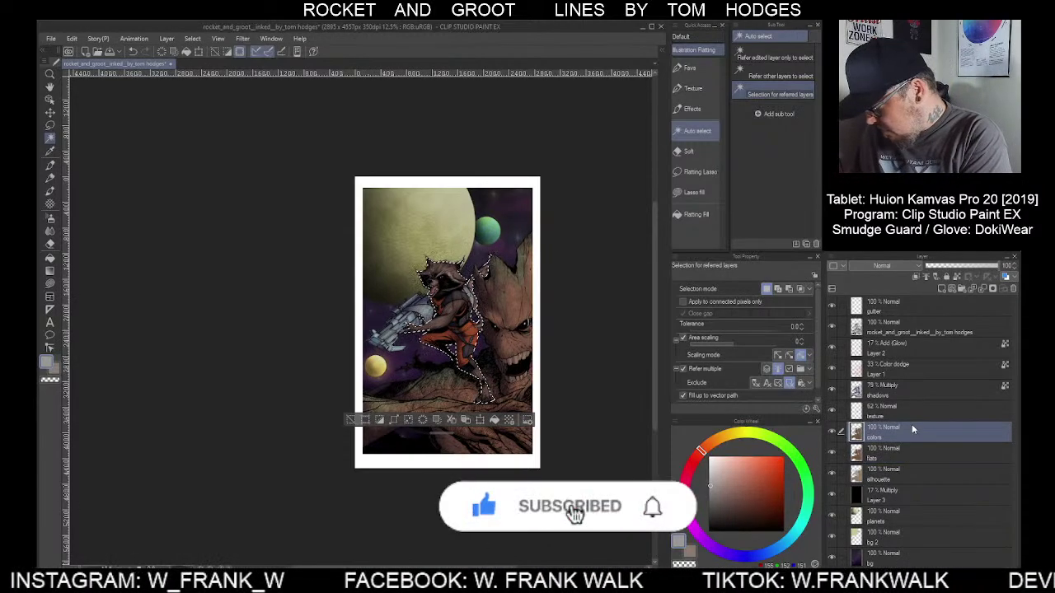
{"action": "key", "text": "ctrl+u"}
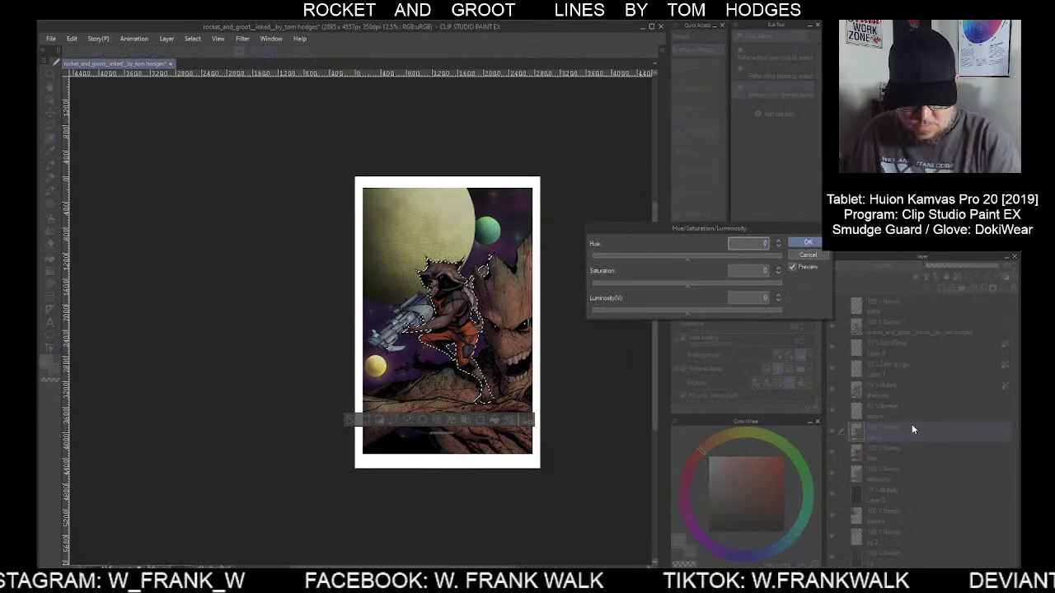
{"action": "left_click", "coordinate": [698, 312]}
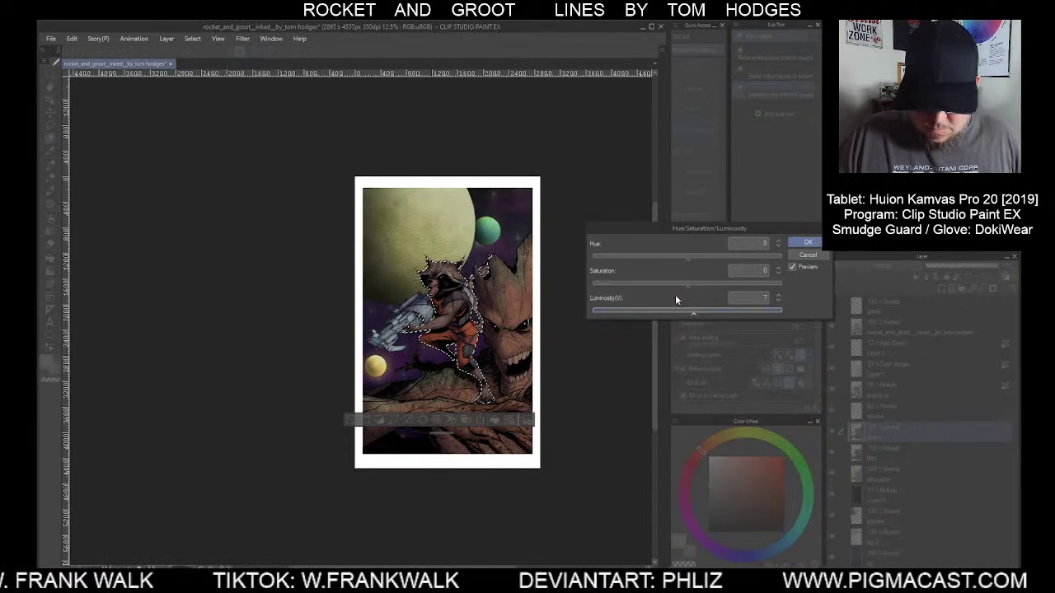
{"action": "left_click", "coordinate": [694, 283]}
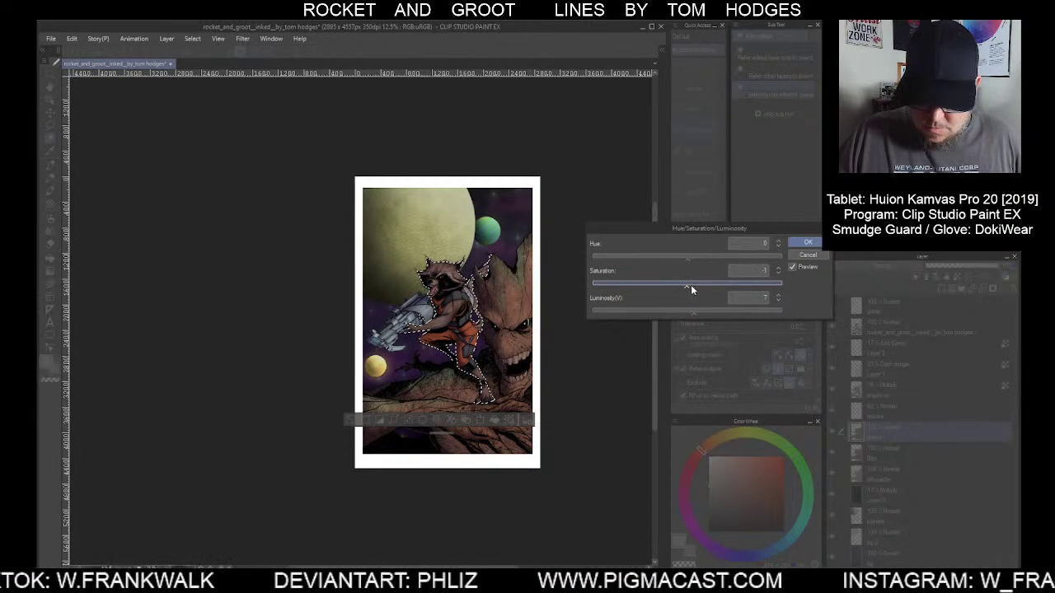
{"action": "left_click", "coordinate": [690, 285]}
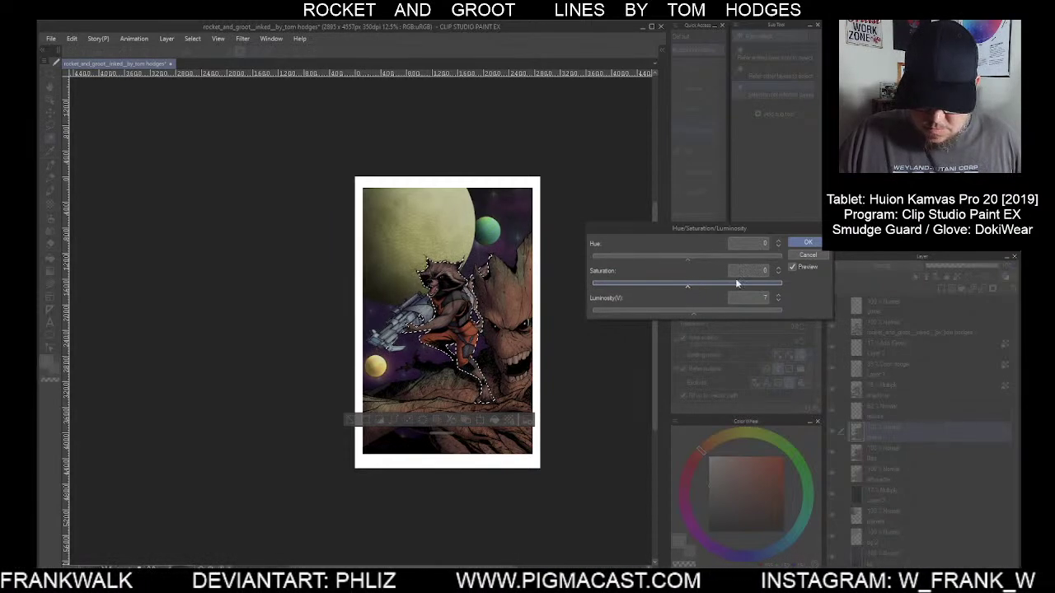
{"action": "left_click", "coordinate": [778, 269]}
{"action": "left_click", "coordinate": [778, 269]}
{"action": "left_click", "coordinate": [778, 269]}
{"action": "left_click", "coordinate": [808, 243]}
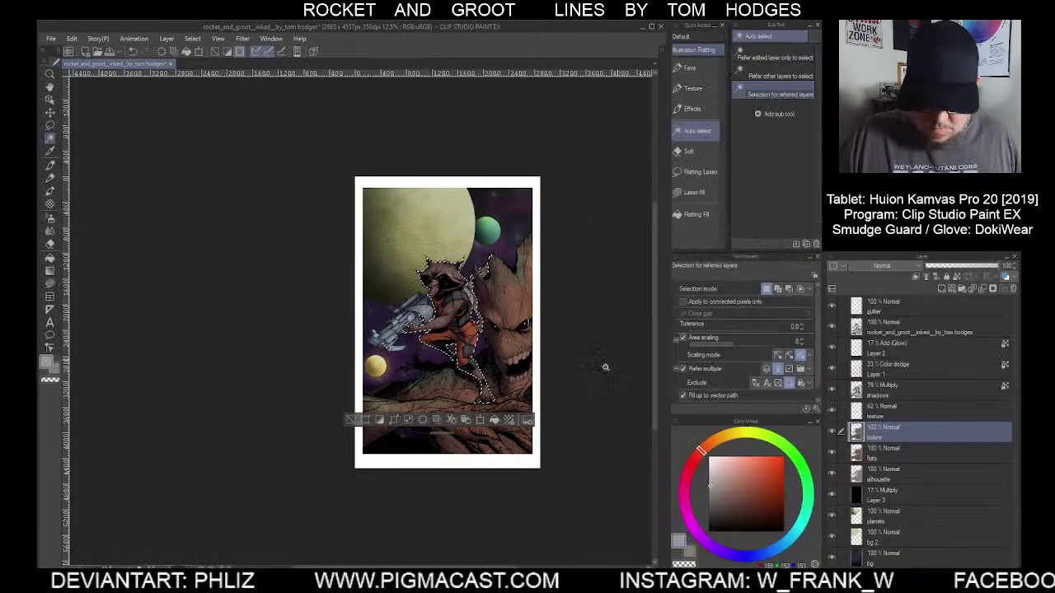
{"action": "left_click", "coordinate": [351, 420]}
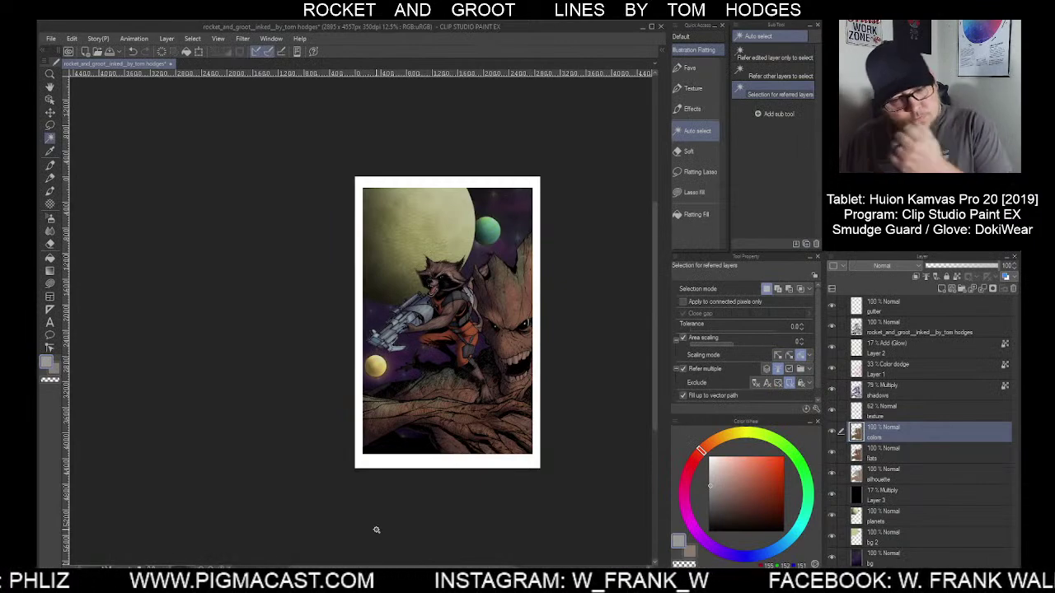
Auto-select the tree creature's shape on the silhouette layer, lower its luminosity and saturation on the colors layer, and deselect
{"action": "left_click", "coordinate": [885, 476]}
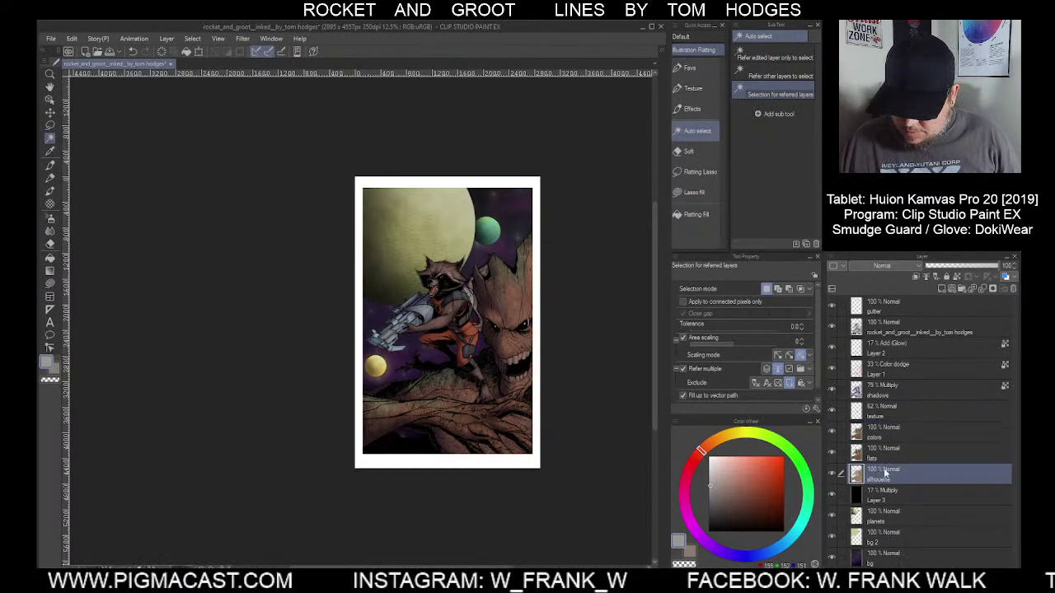
{"action": "left_click", "coordinate": [516, 420]}
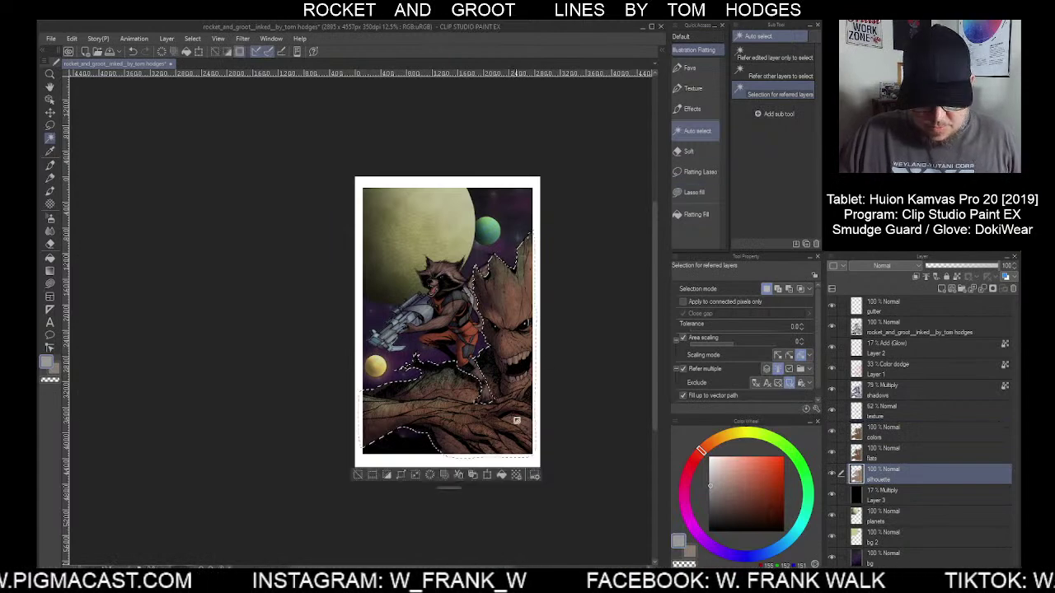
{"action": "left_click", "coordinate": [895, 431]}
{"action": "key", "text": "ctrl+u"}
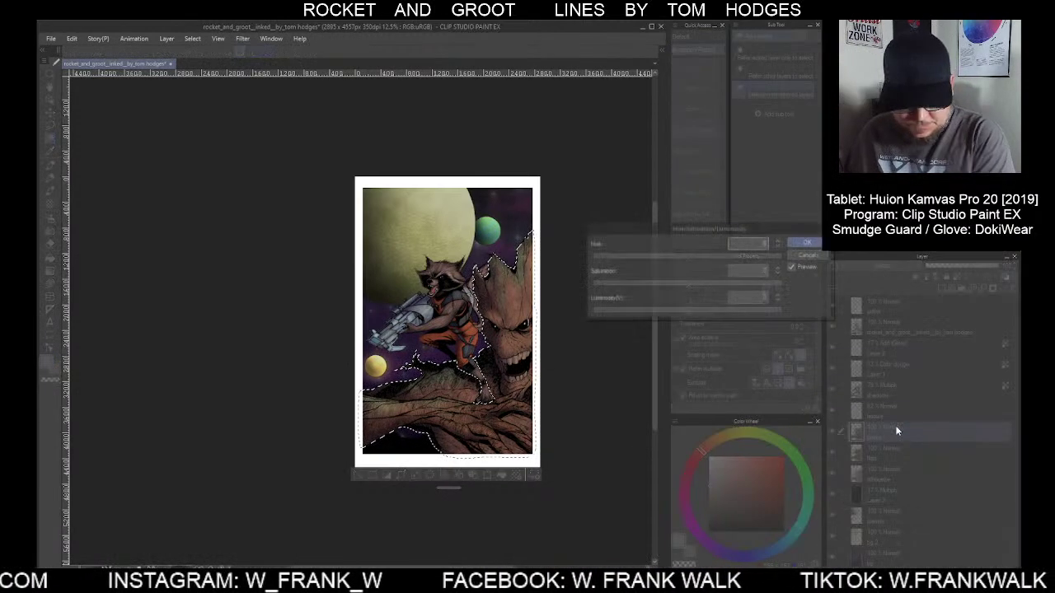
{"action": "left_click", "coordinate": [681, 315]}
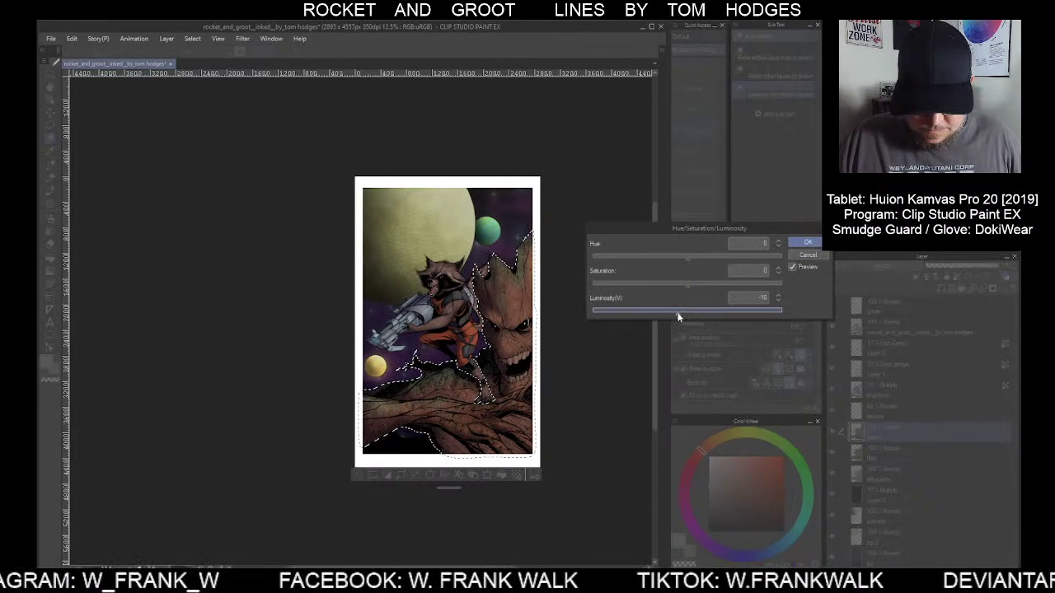
{"action": "left_click_drag", "start_coordinate": [683, 287], "coordinate": [679, 289]}
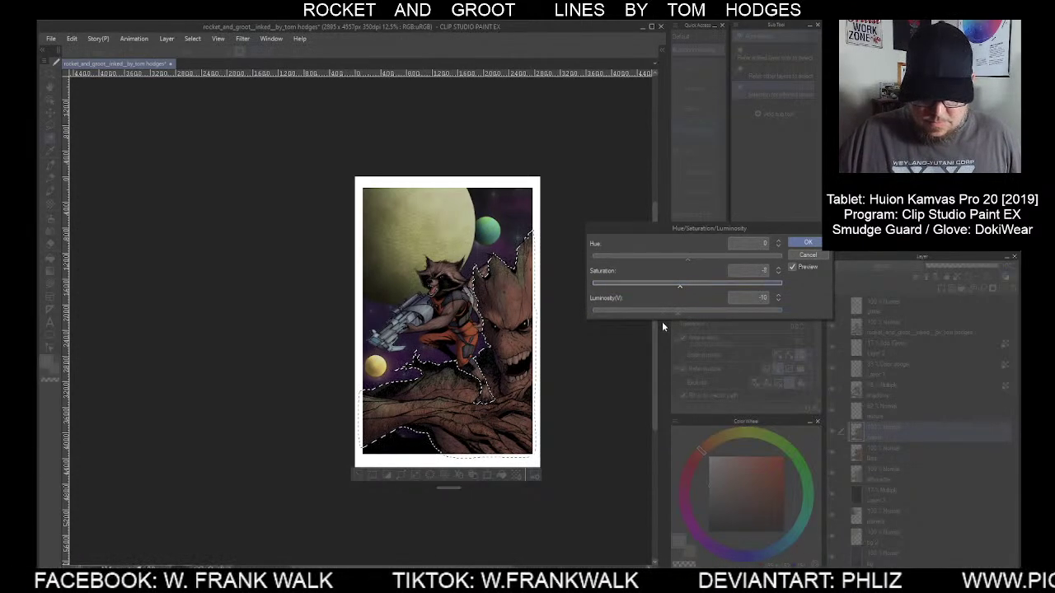
{"action": "left_click", "coordinate": [669, 317]}
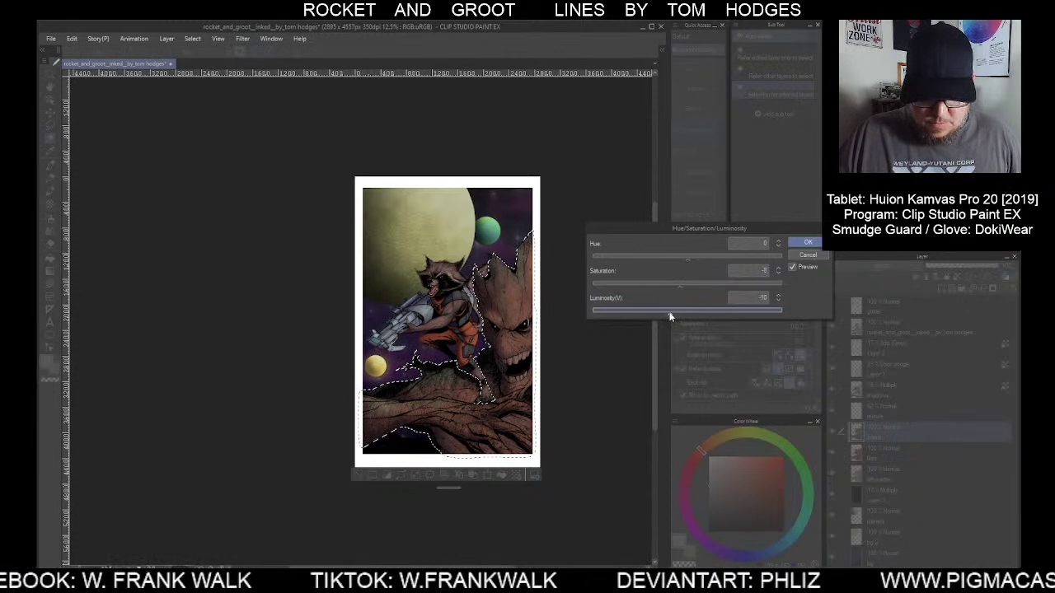
{"action": "left_click", "coordinate": [788, 242]}
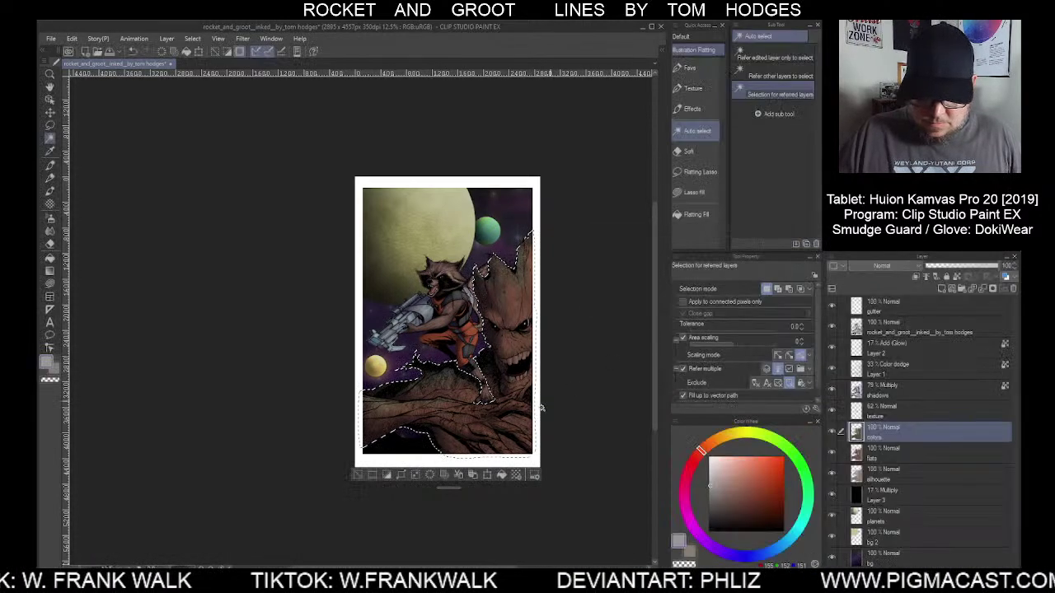
{"action": "left_click", "coordinate": [367, 477]}
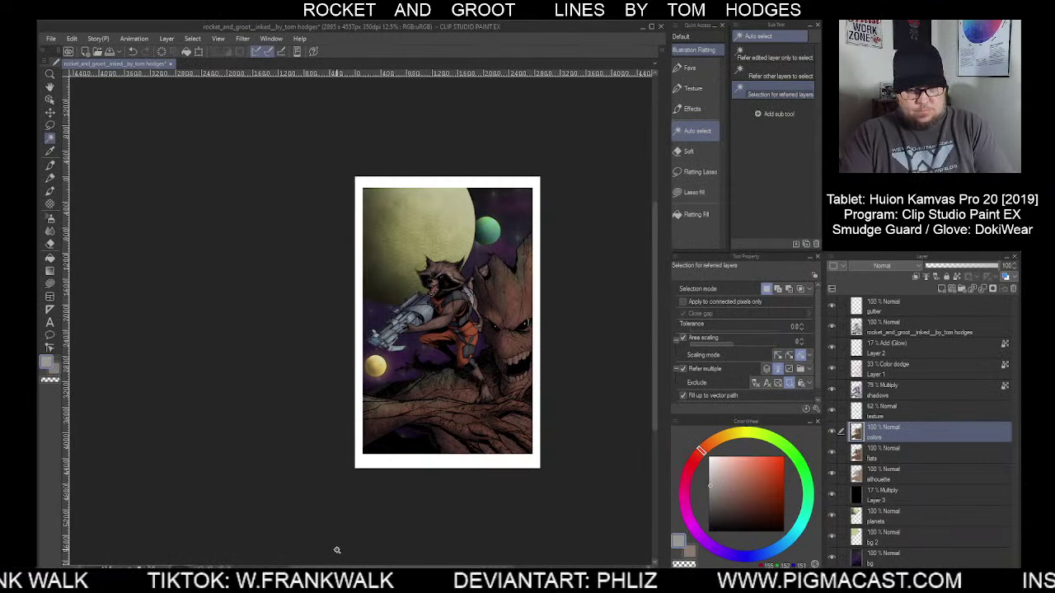
Hide Layer 3 and add a white-filled layer in Color blending mode above the gutter layer to check values in grayscale
{"action": "left_click", "coordinate": [831, 493]}
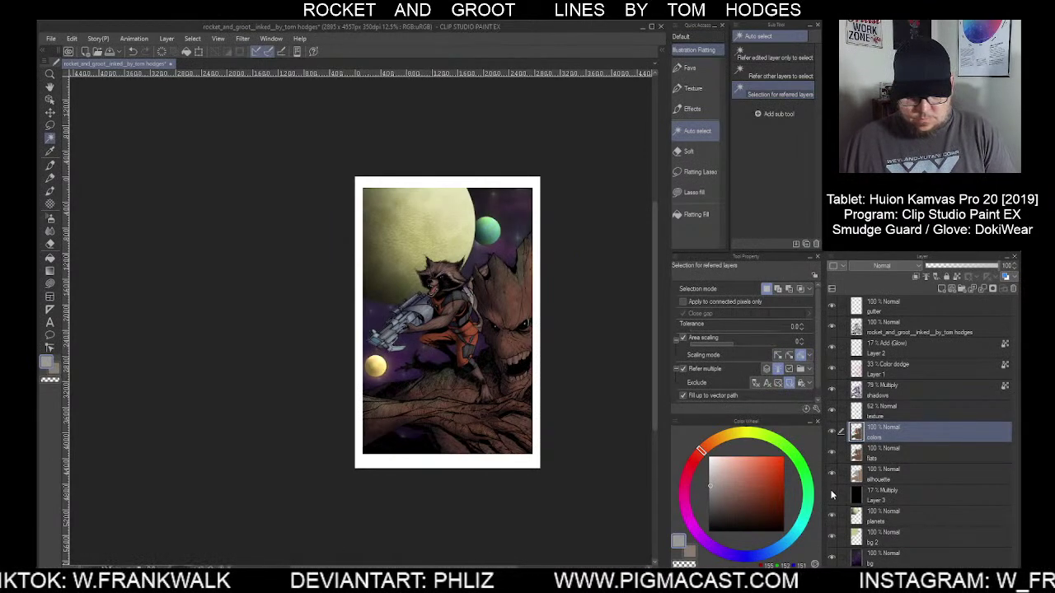
{"action": "left_click", "coordinate": [923, 303]}
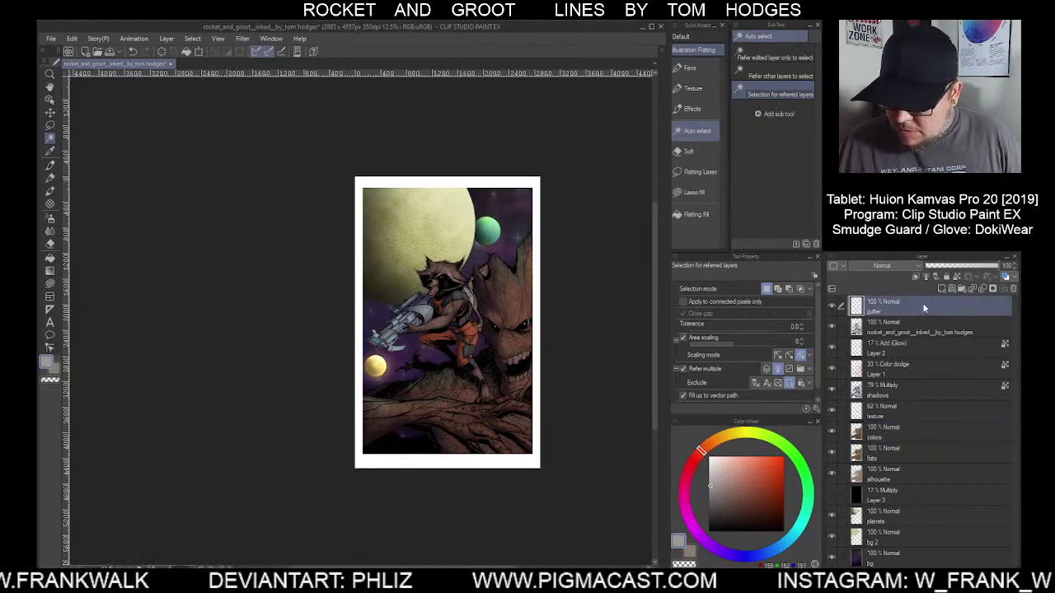
{"action": "left_click", "coordinate": [940, 288]}
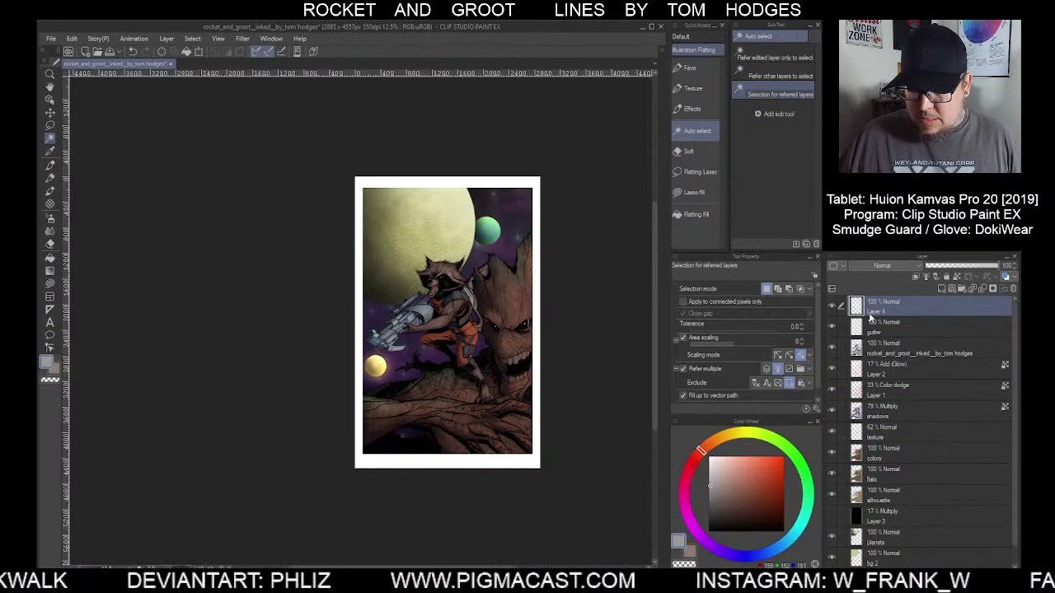
{"action": "left_click", "coordinate": [881, 266]}
{"action": "left_click", "coordinate": [858, 530]}
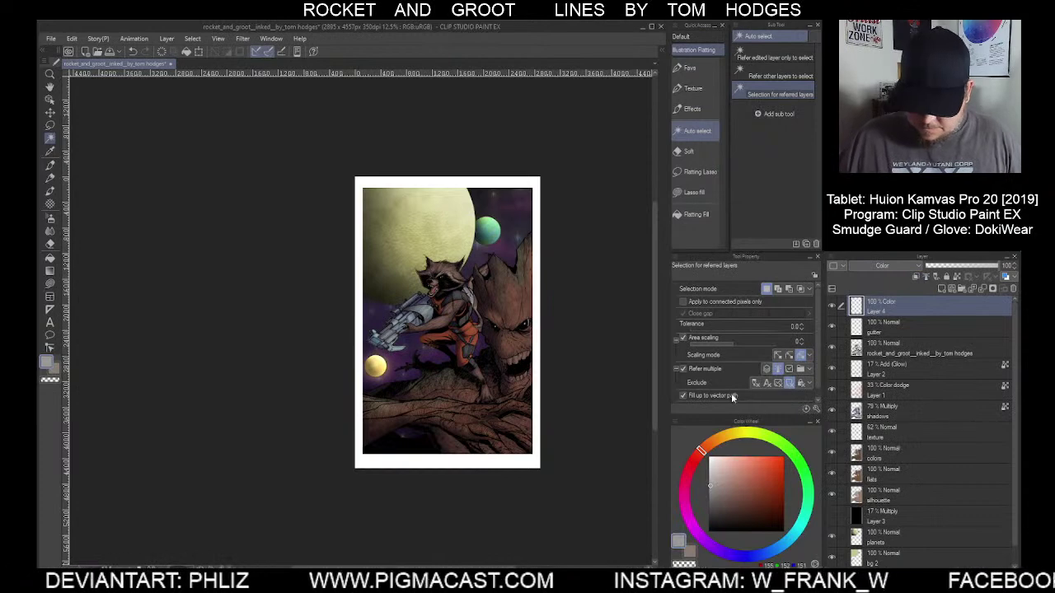
{"action": "left_click", "coordinate": [692, 216]}
{"action": "left_click", "coordinate": [458, 348]}
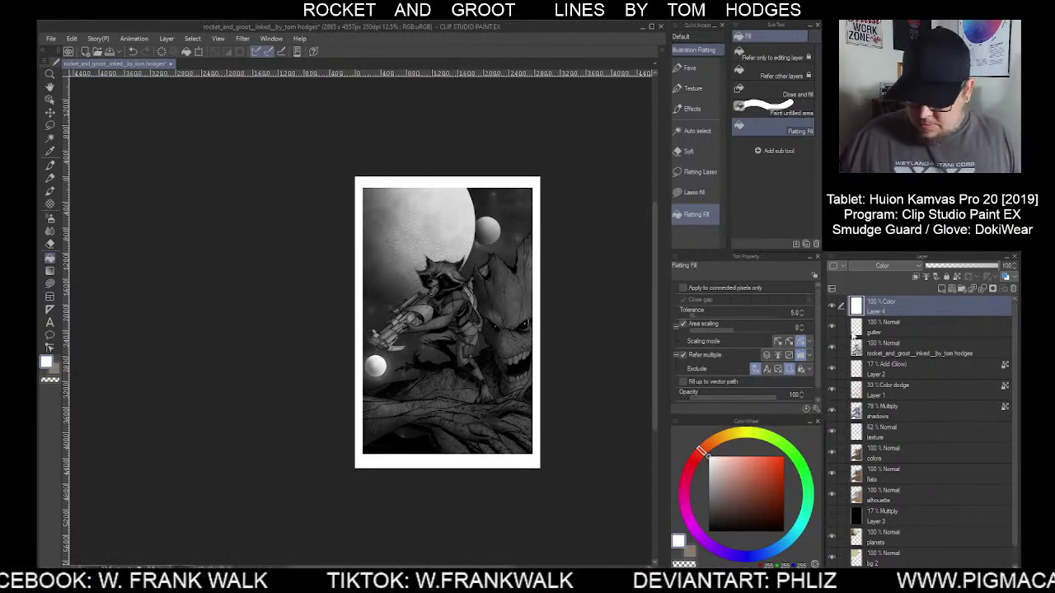
Hide Layer 4 and try brightening the bg layer with Hue/Saturation/Luminosity, setting luminosity to 13
{"action": "left_click", "coordinate": [831, 305]}
{"action": "scroll", "coordinate": [1015, 427], "scroll_direction": "down", "scroll_amount": 1}
{"action": "scroll", "coordinate": [1015, 428], "scroll_direction": "down", "scroll_amount": 1}
{"action": "left_click", "coordinate": [863, 563]}
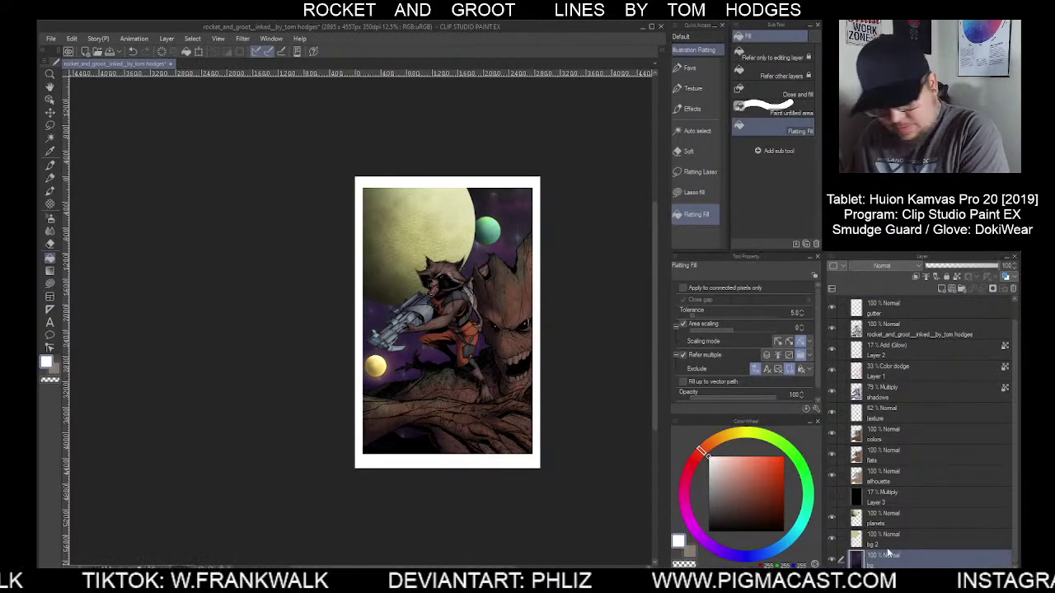
{"action": "key", "text": "ctrl+u"}
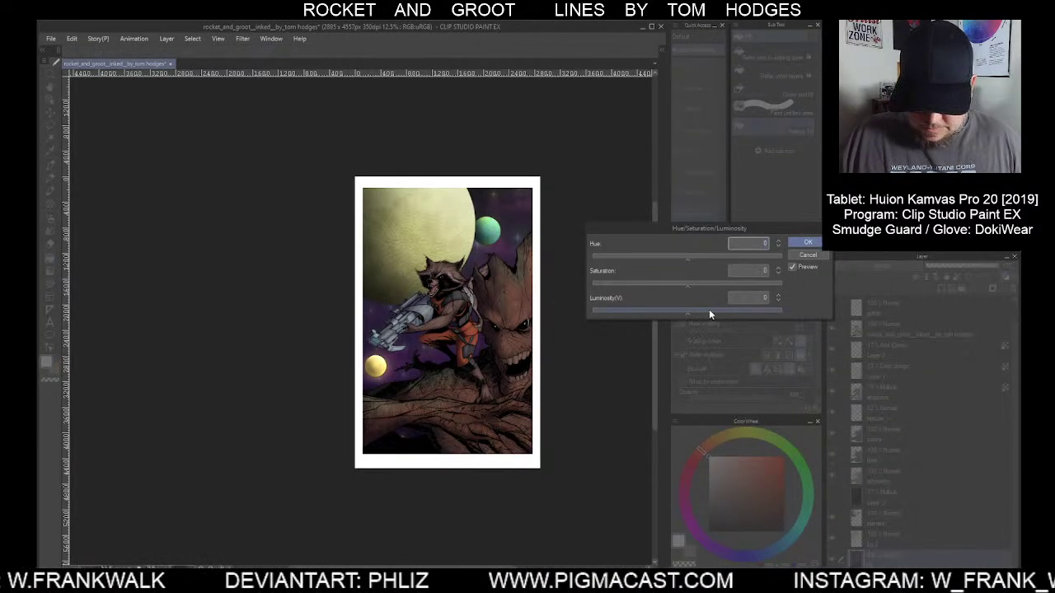
{"action": "left_click", "coordinate": [709, 311]}
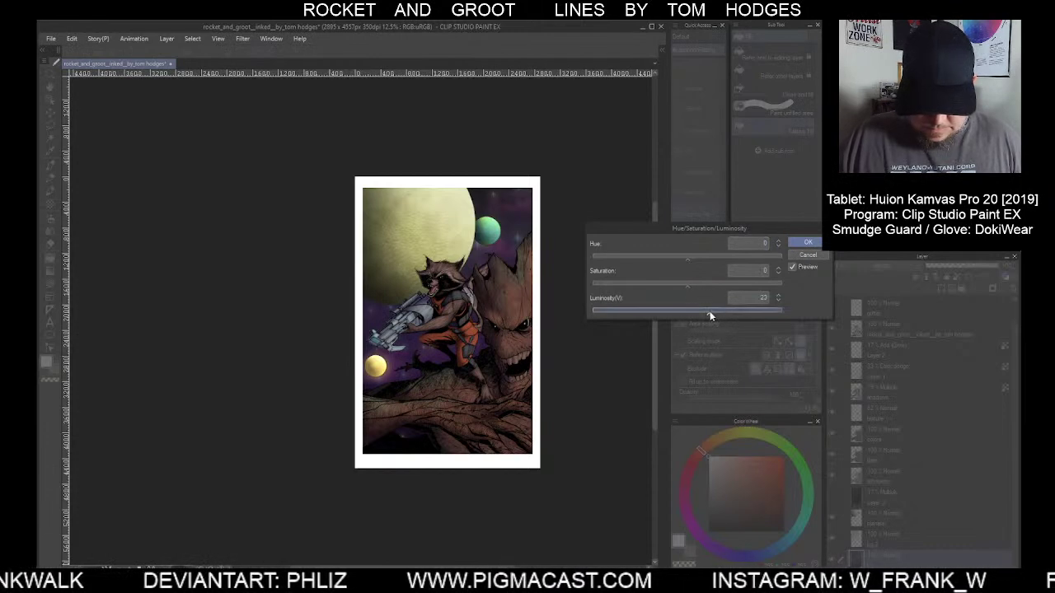
{"action": "left_click_drag", "start_coordinate": [710, 315], "coordinate": [696, 317]}
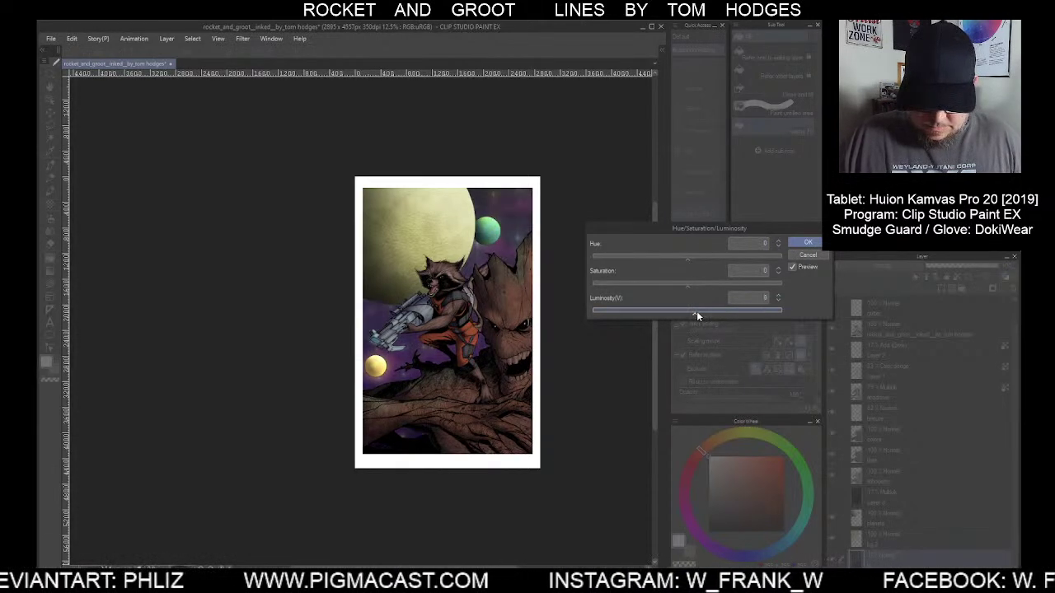
{"action": "left_click", "coordinate": [699, 310]}
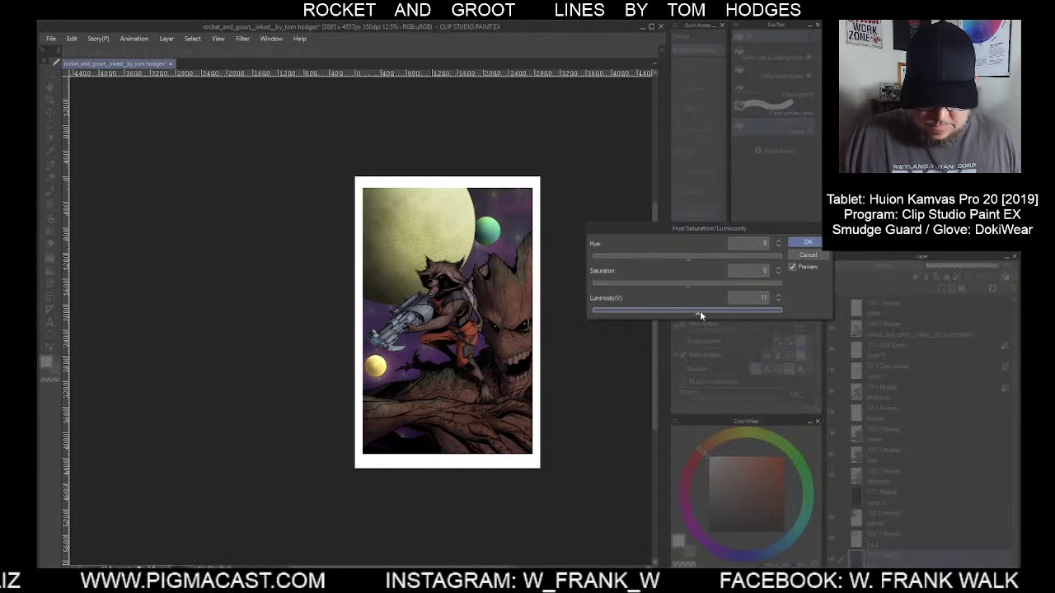
{"action": "left_click", "coordinate": [700, 312]}
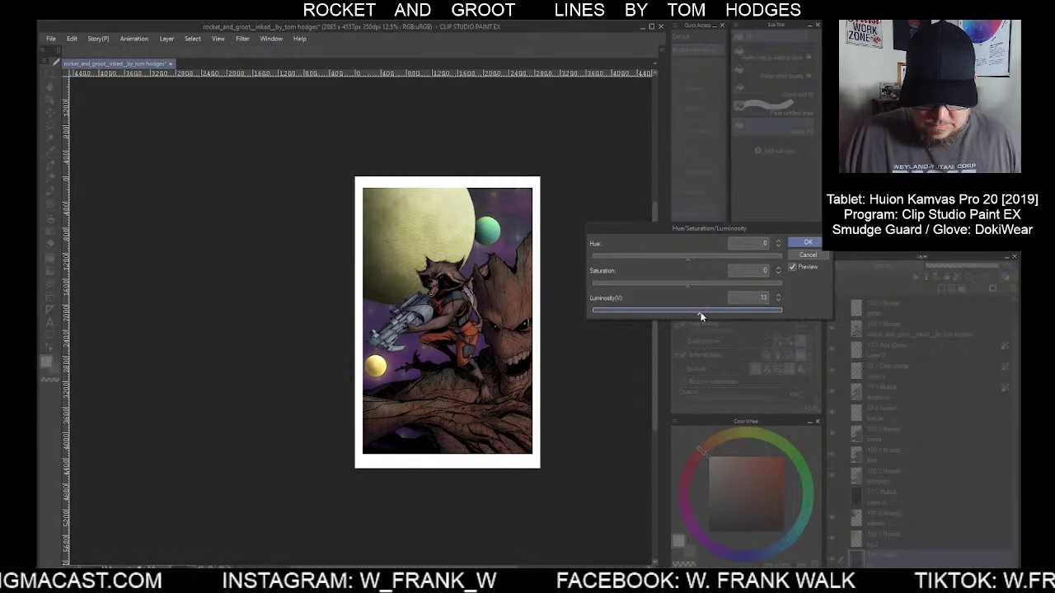
{"action": "left_click", "coordinate": [807, 243]}
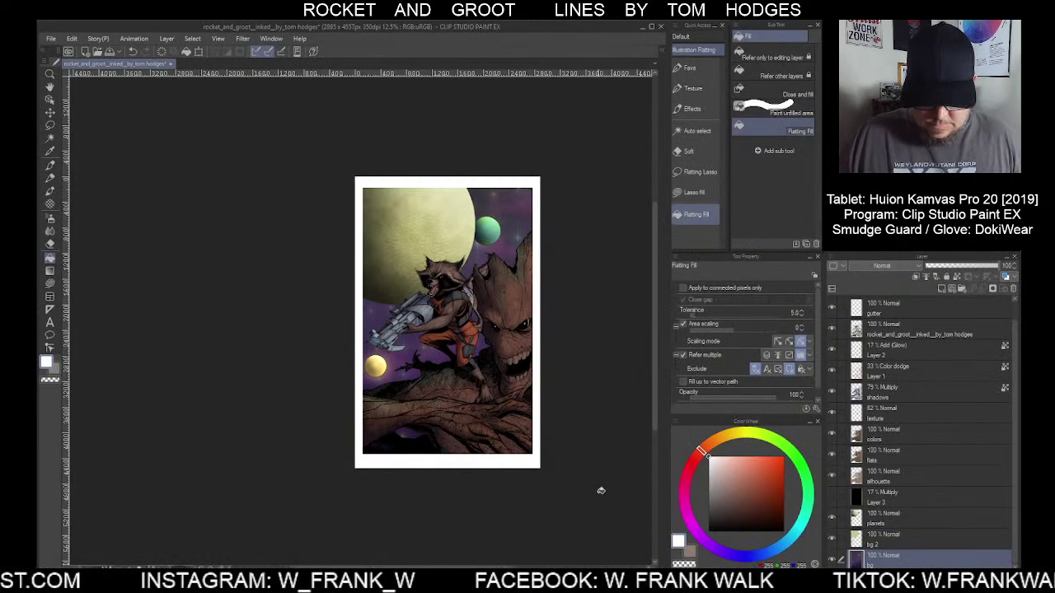
Show Layer 4 to check the illustration's values in grayscale, and hide it again
{"action": "left_click", "coordinate": [923, 311]}
{"action": "scroll", "coordinate": [1018, 306], "scroll_direction": "up", "scroll_amount": 1}
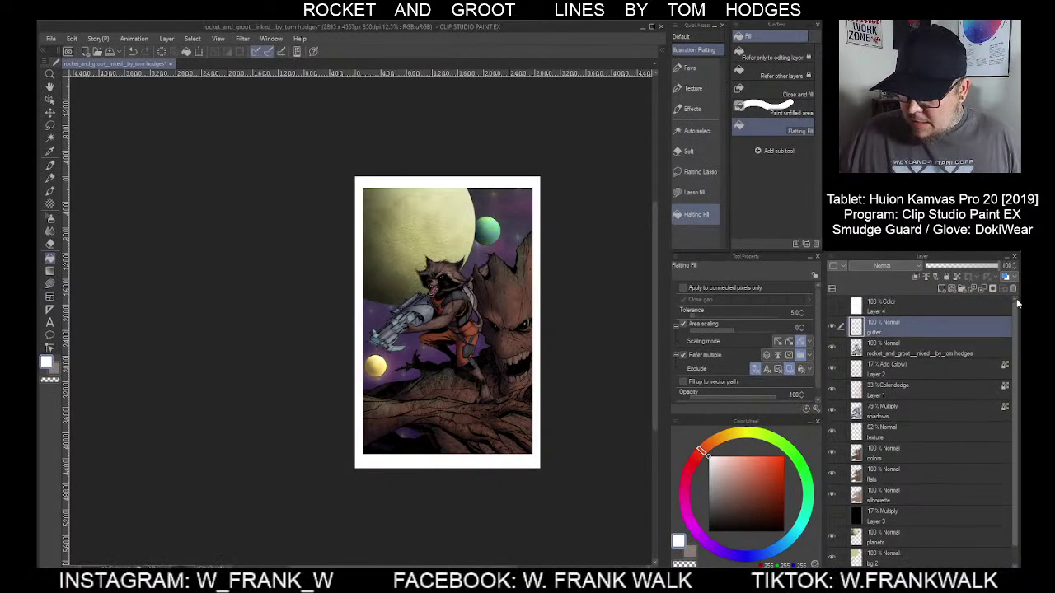
{"action": "left_click", "coordinate": [831, 307]}
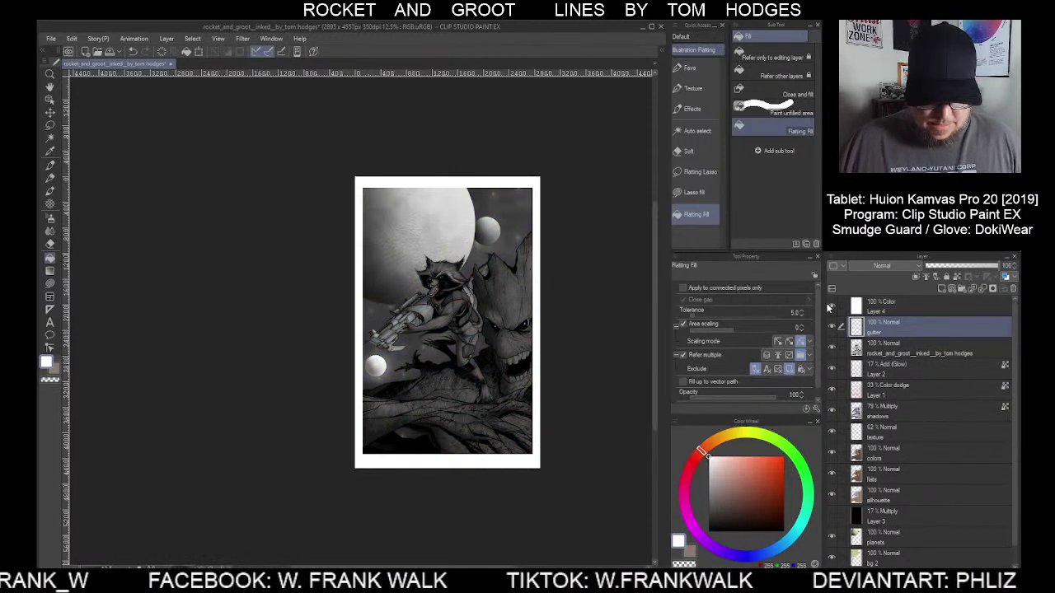
{"action": "left_click", "coordinate": [831, 308]}
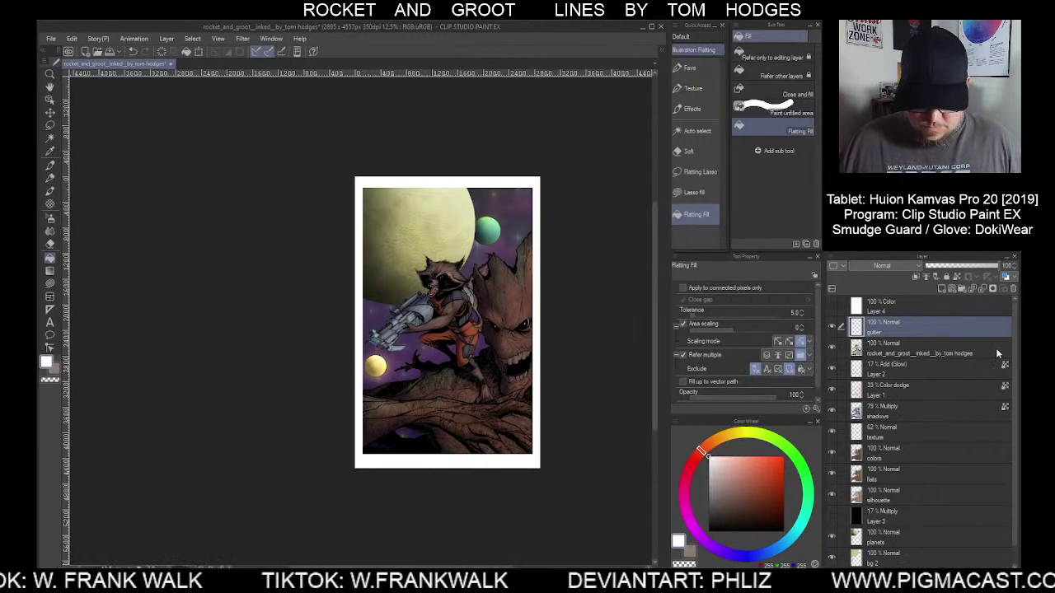
Try a more saturated background by setting the bg layer's saturation to 17 with Hue/Saturation/Luminosity
{"action": "scroll", "coordinate": [1008, 362], "scroll_direction": "down", "scroll_amount": 1}
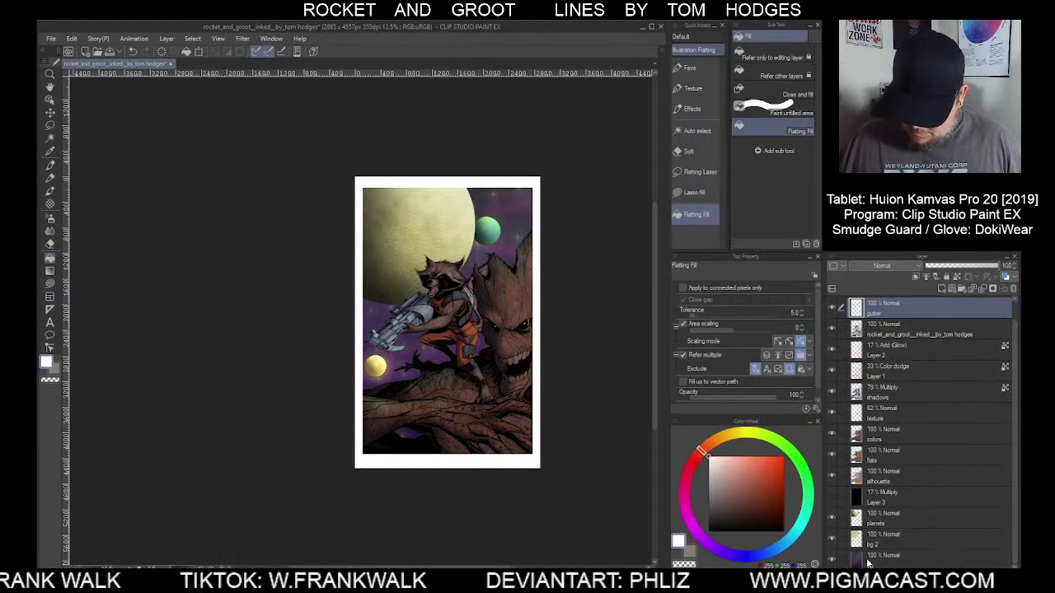
{"action": "left_click", "coordinate": [905, 538]}
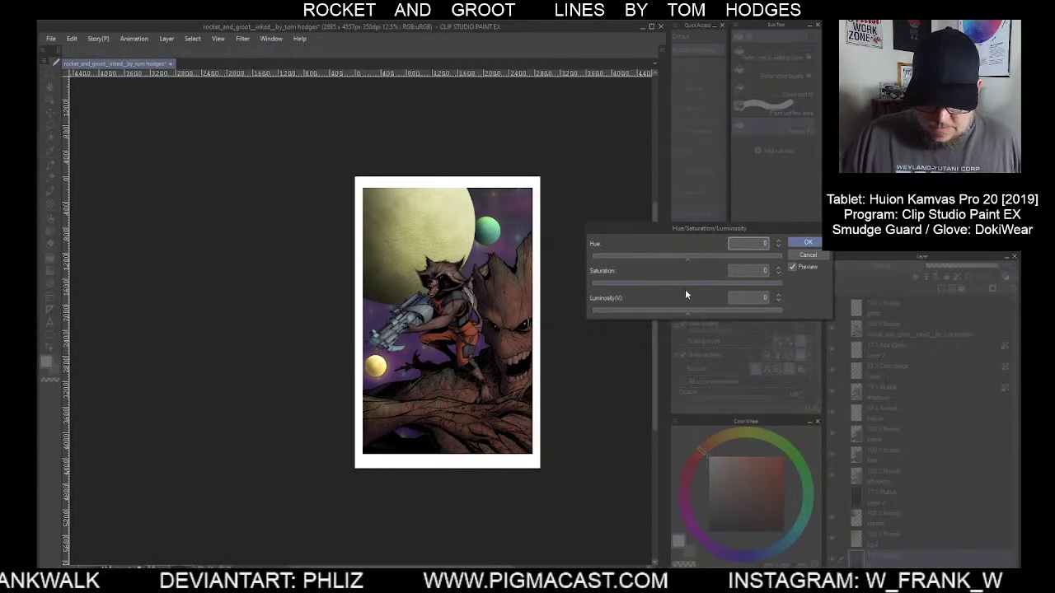
{"action": "left_click", "coordinate": [656, 282]}
{"action": "left_click_drag", "start_coordinate": [655, 288], "coordinate": [638, 288]}
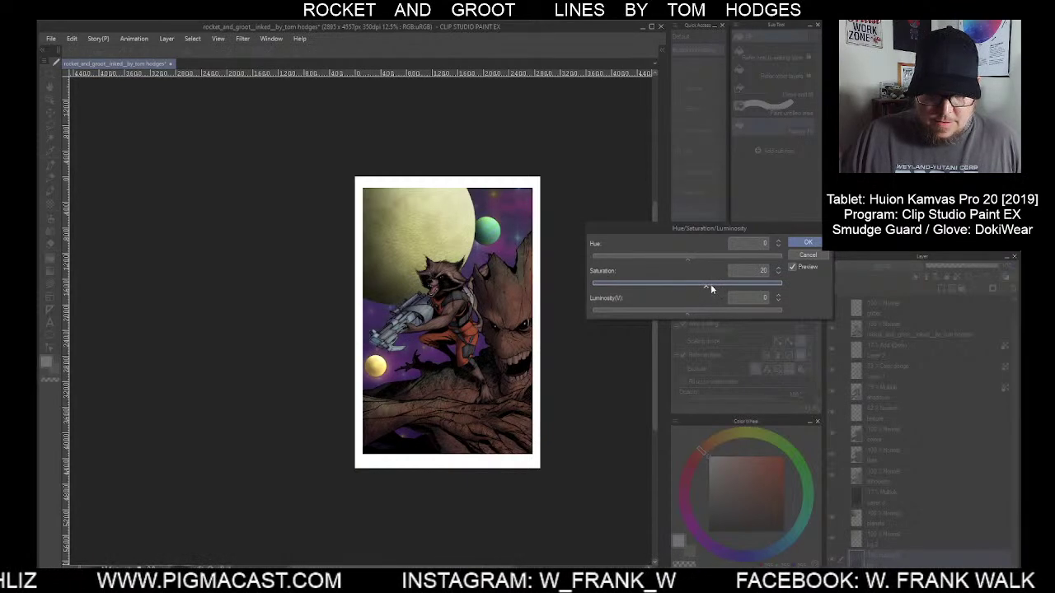
{"action": "mouse_move", "coordinate": [705, 283]}
{"action": "left_mouse_down"}
{"action": "mouse_move", "coordinate": [727, 284]}
{"action": "mouse_move", "coordinate": [704, 290]}
{"action": "left_mouse_up"}
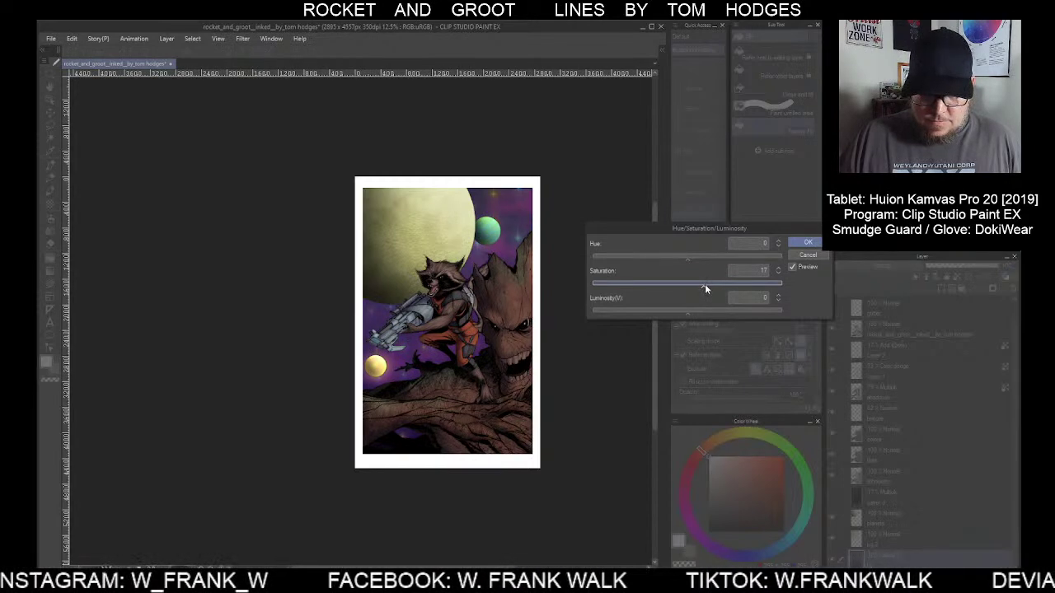
{"action": "left_click", "coordinate": [803, 242]}
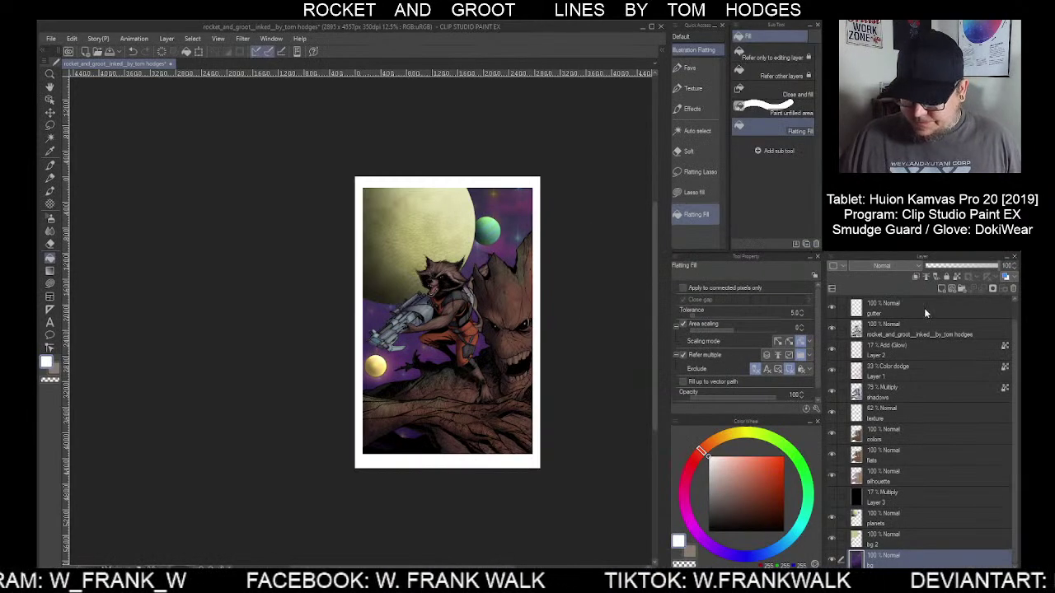
Toggle the white Color-mode Layer 4 to compare the background's values in grayscale and in color
{"action": "left_click", "coordinate": [831, 308]}
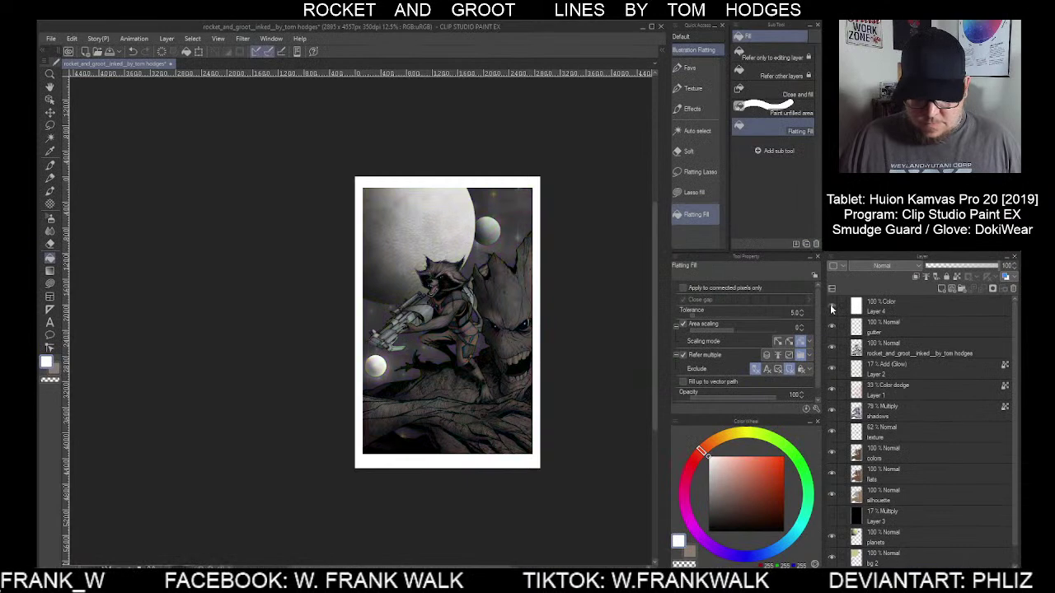
{"action": "left_click", "coordinate": [831, 308]}
{"action": "left_click", "coordinate": [831, 307]}
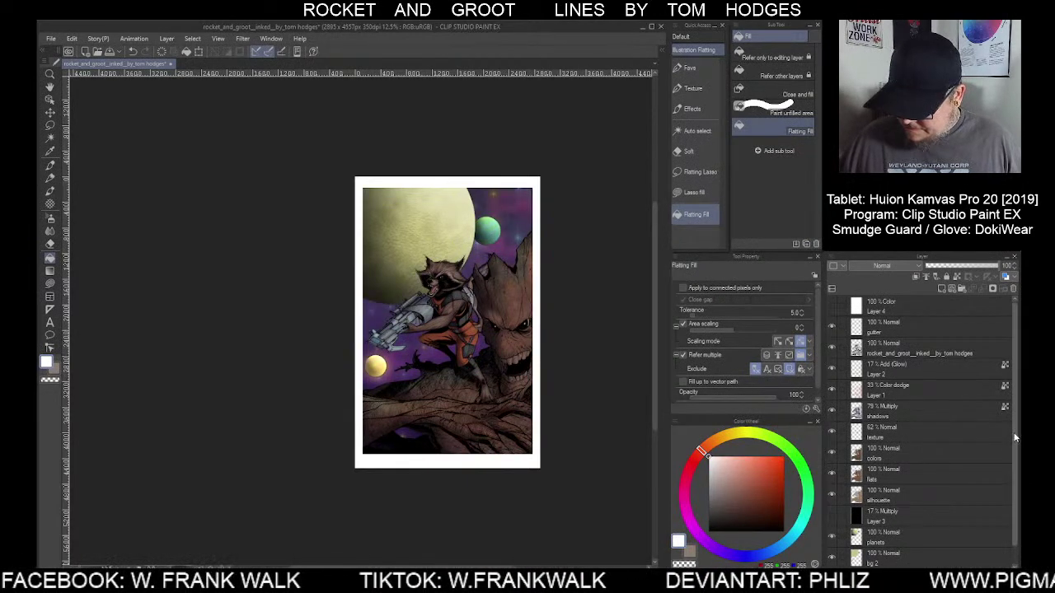
{"action": "scroll", "coordinate": [956, 512], "scroll_direction": "down", "scroll_amount": 1}
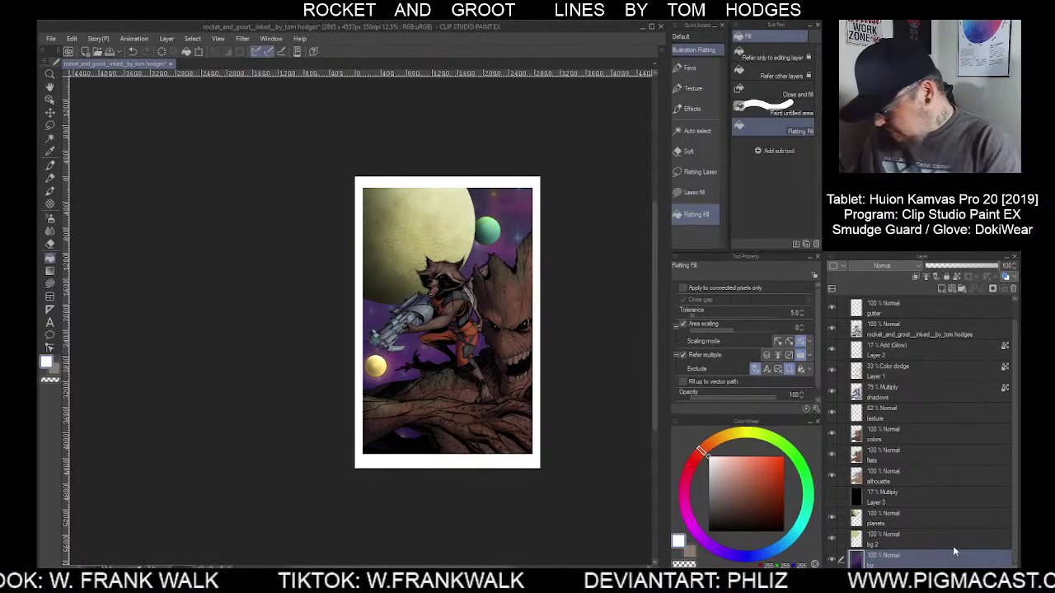
{"action": "key", "text": "ctrl+u"}
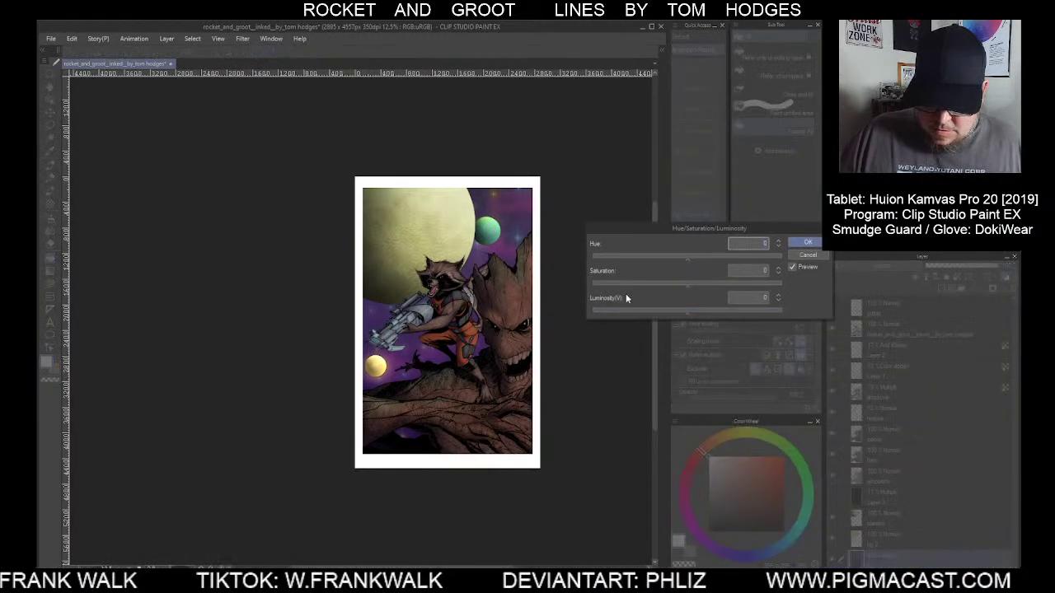
{"action": "left_click", "coordinate": [808, 255]}
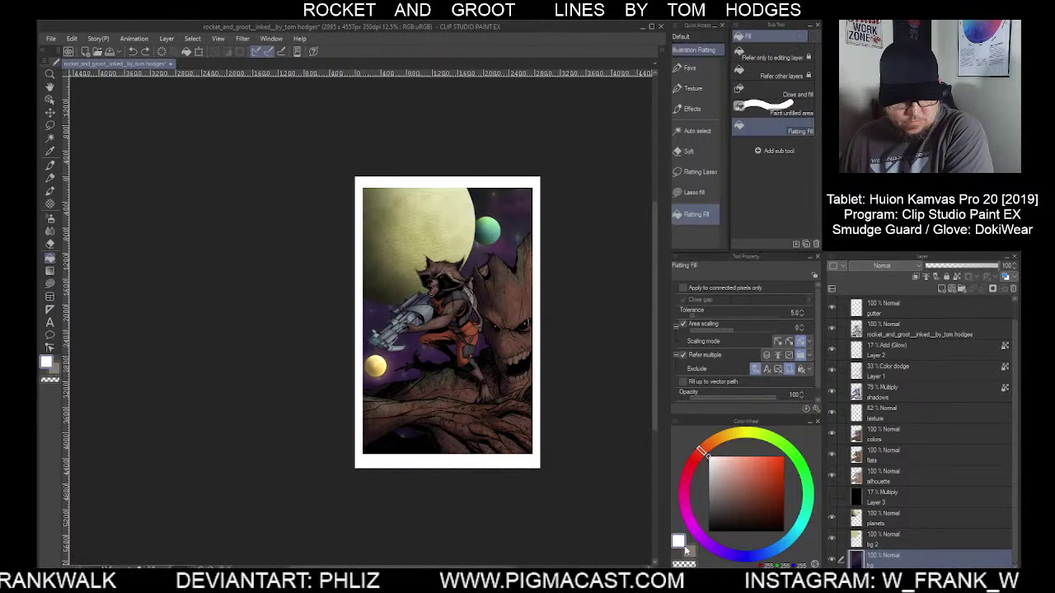
Add a white-filled layer in Color blending mode above the gutter layer to check values in grayscale, and hide it
{"action": "key", "text": "alt+]"}
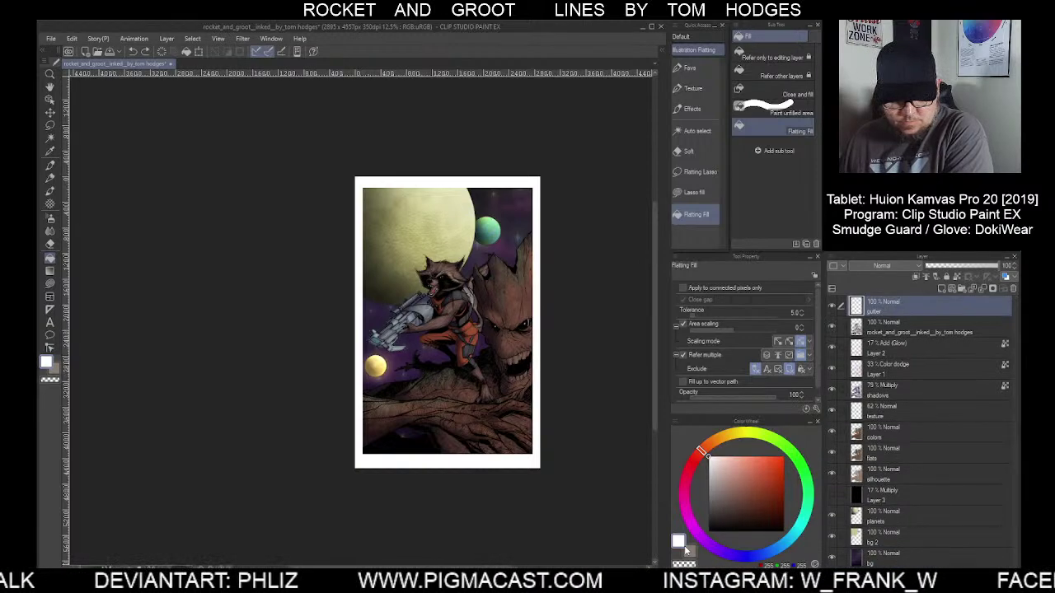
{"action": "left_click", "coordinate": [915, 277]}
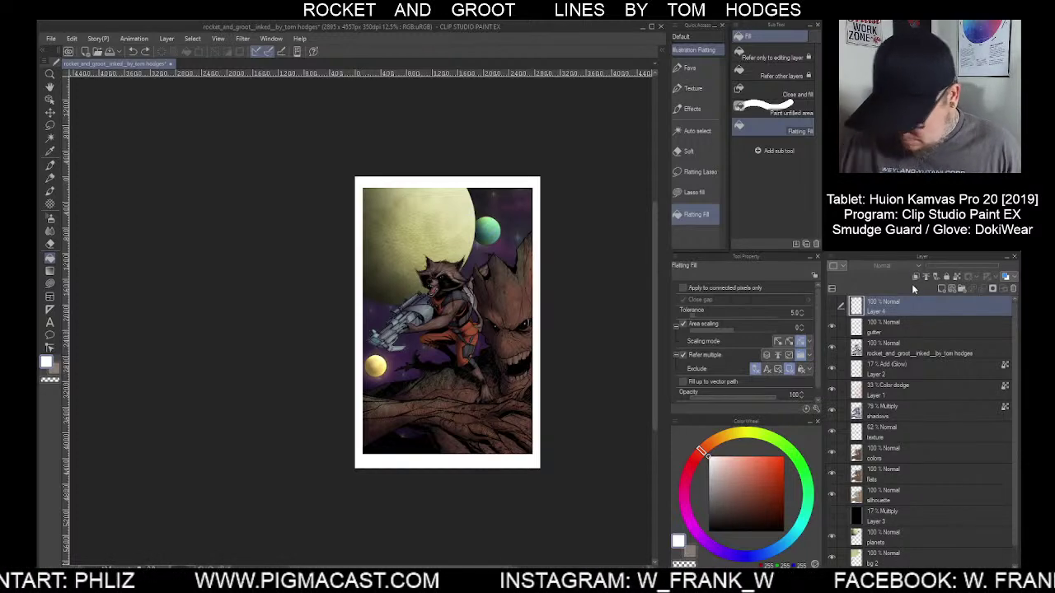
{"action": "key", "text": "shift+alt+c"}
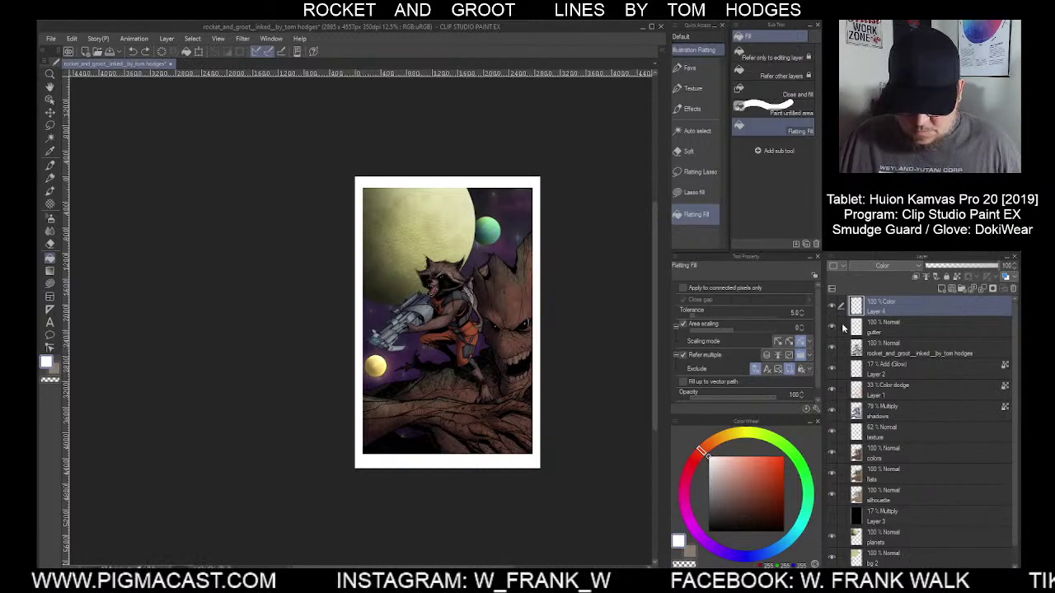
{"action": "key", "text": "alt+BackSpace"}
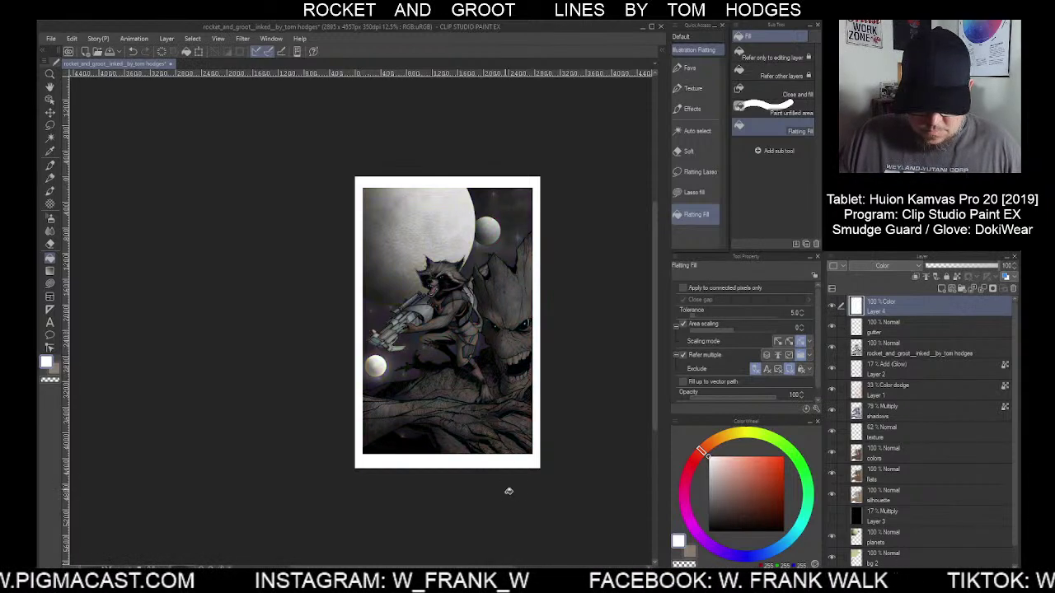
{"action": "left_click", "coordinate": [831, 308]}
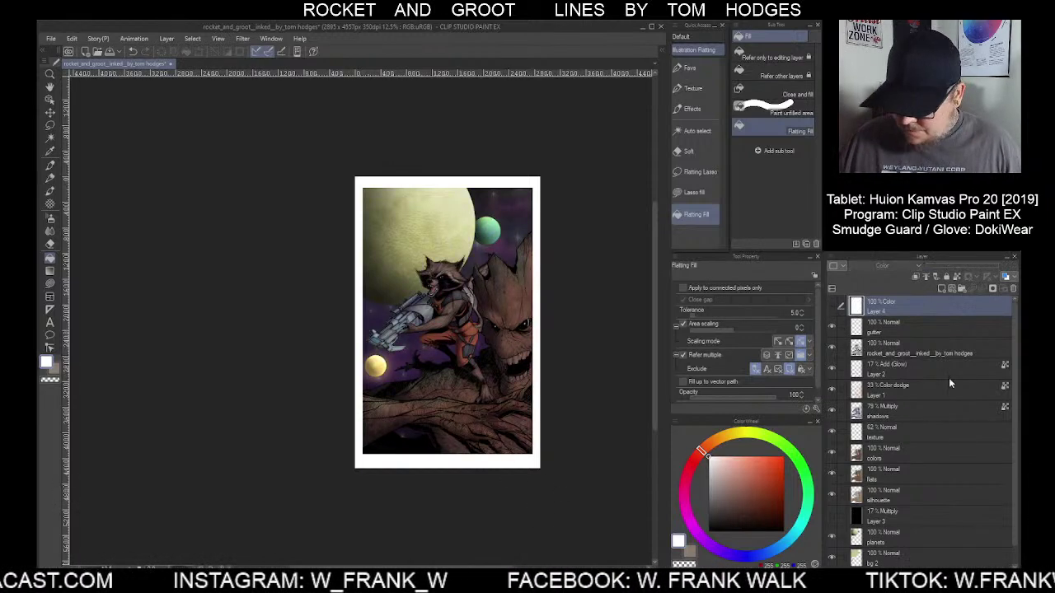
Move Layer 3 directly above the bg layer, show it, and set its opacity to 48%
{"action": "scroll", "coordinate": [1015, 380], "scroll_direction": "down", "scroll_amount": 1}
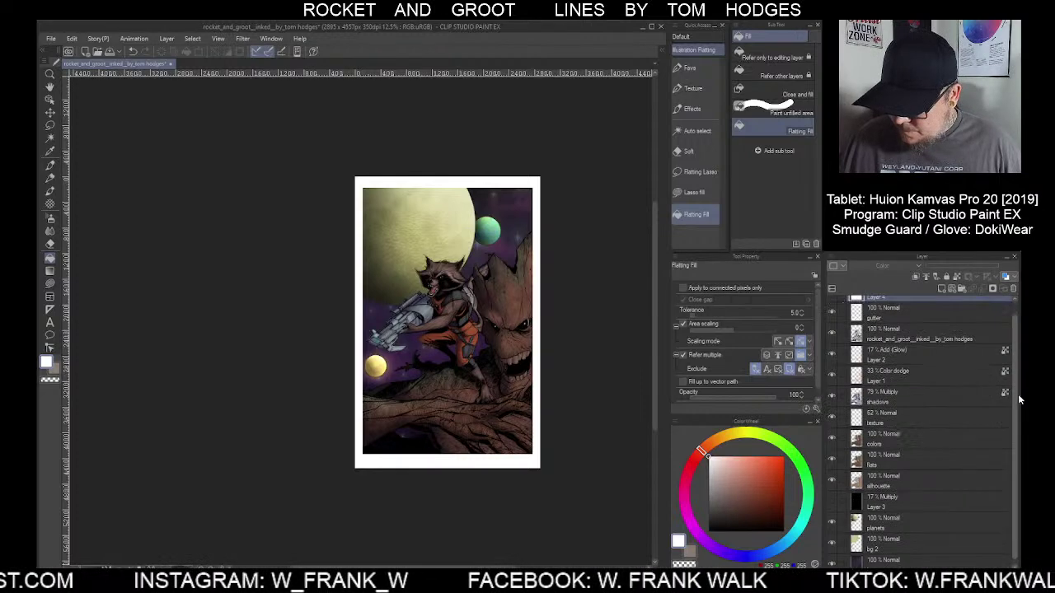
{"action": "left_click", "coordinate": [879, 556]}
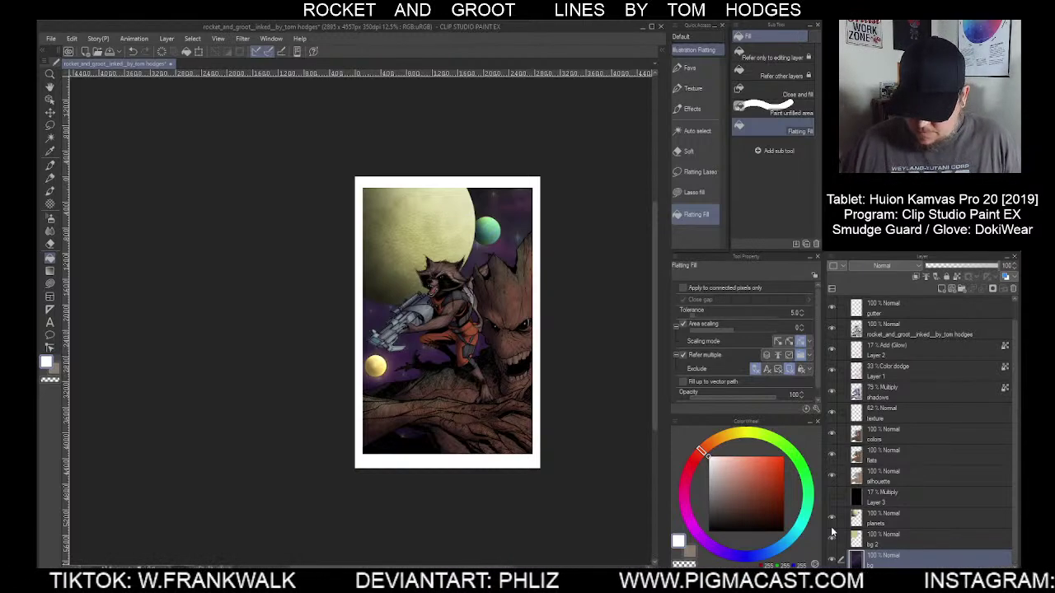
{"action": "left_click_drag", "start_coordinate": [858, 496], "coordinate": [864, 547]}
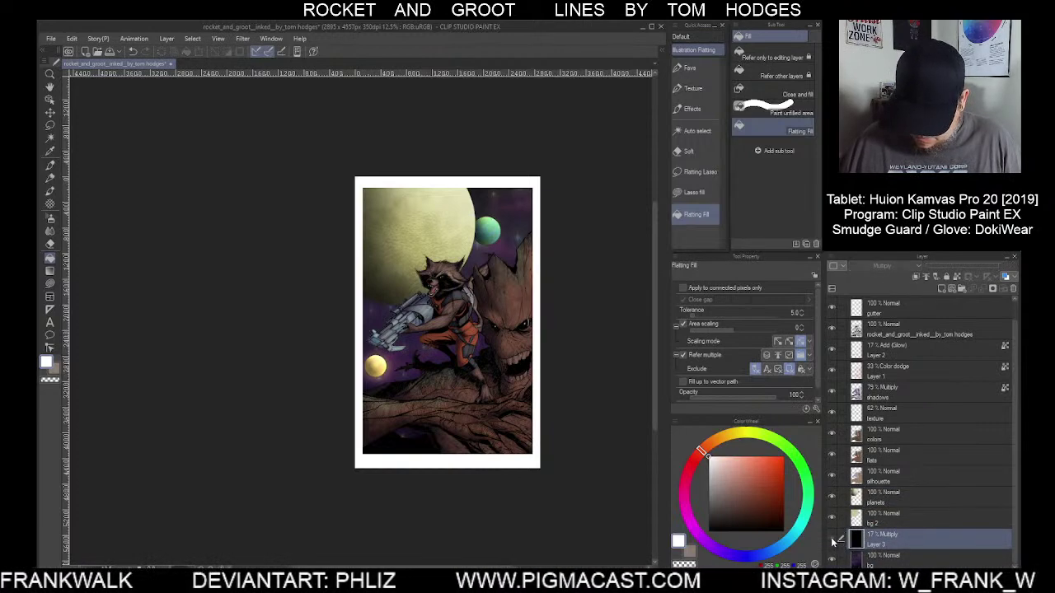
{"action": "left_click_drag", "start_coordinate": [931, 266], "coordinate": [1004, 271]}
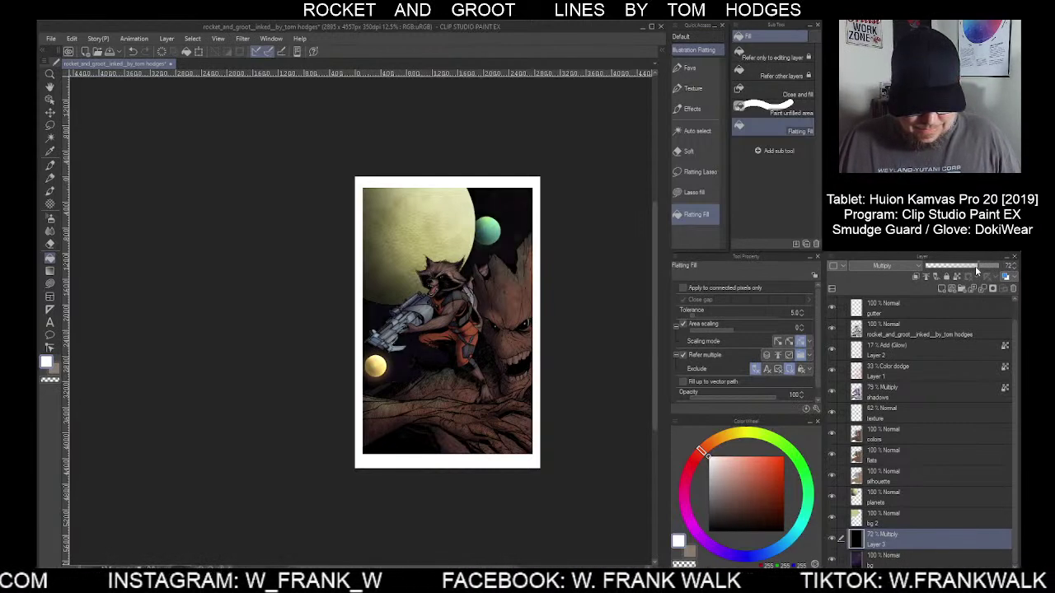
{"action": "left_click_drag", "start_coordinate": [973, 269], "coordinate": [970, 269]}
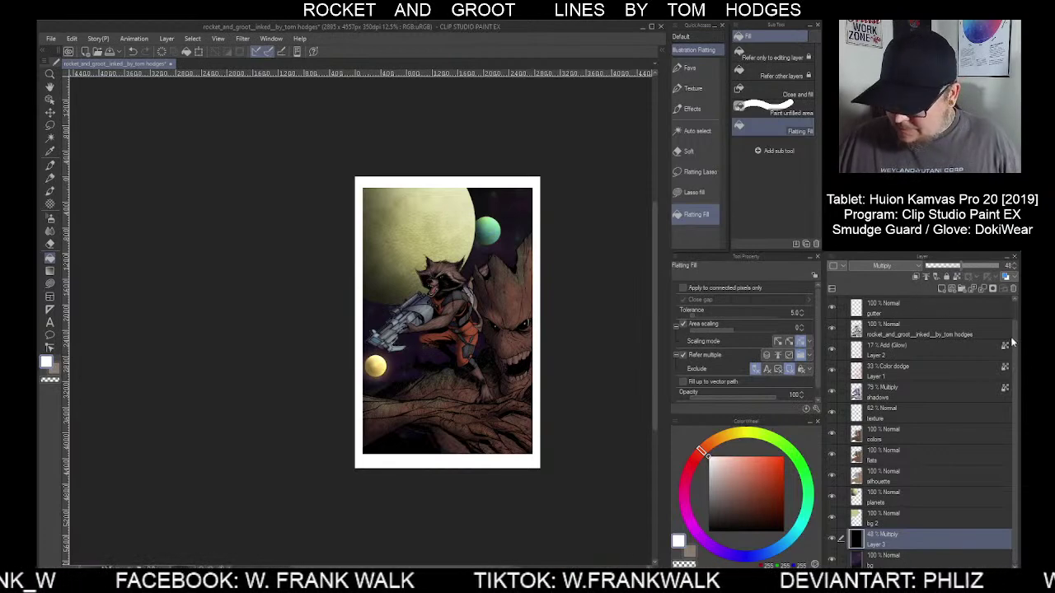
Check the values in grayscale with Layer 4, and hide both it and the Multiply Layer 3
{"action": "scroll", "coordinate": [1012, 344], "scroll_direction": "up", "scroll_amount": 1}
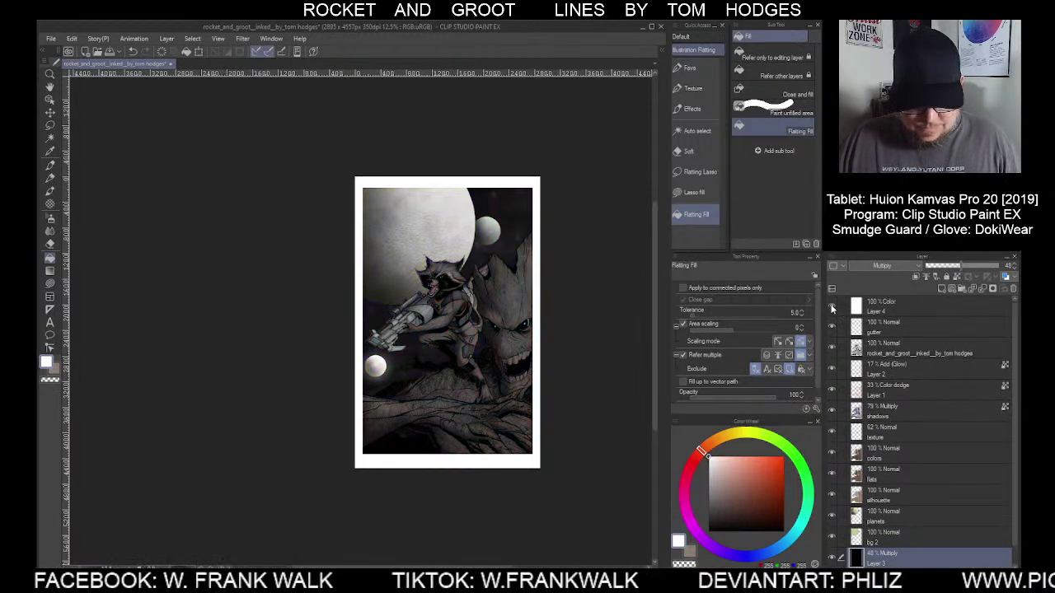
{"action": "left_click", "coordinate": [756, 367]}
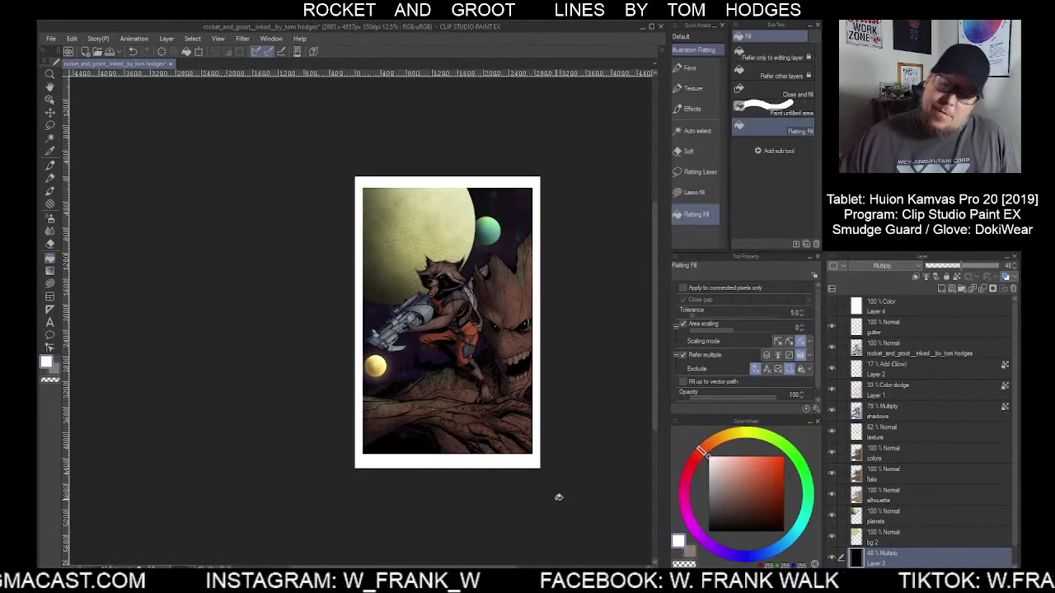
{"action": "left_click", "coordinate": [832, 306]}
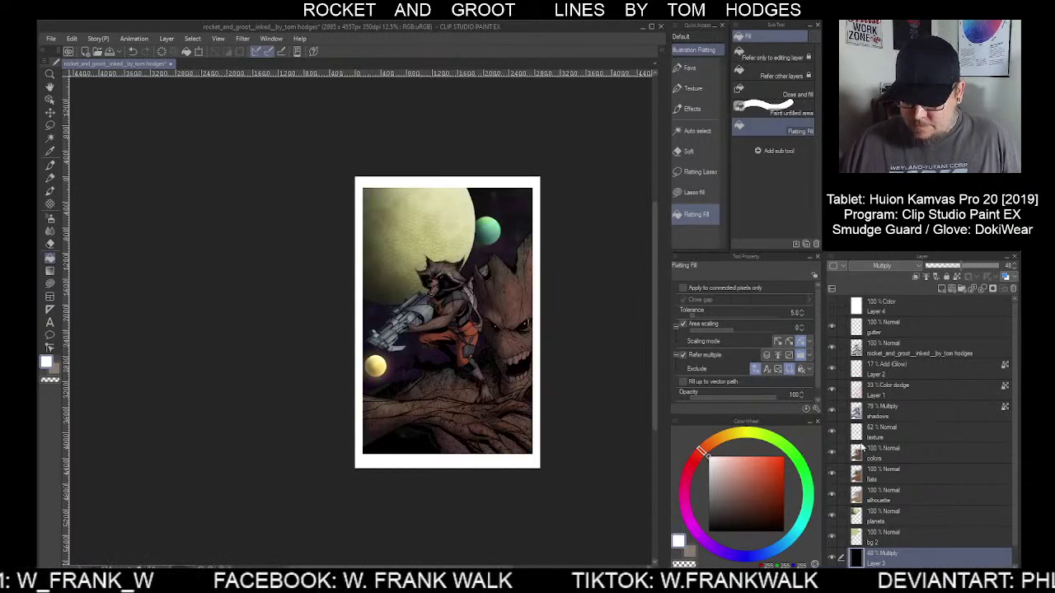
{"action": "left_click", "coordinate": [833, 558]}
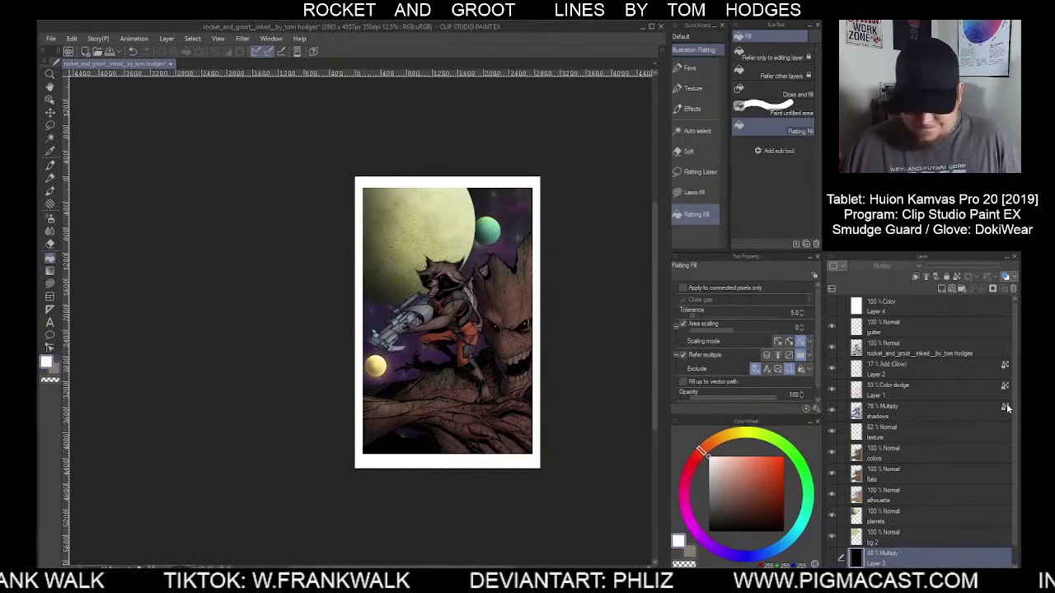
{"action": "scroll", "coordinate": [1010, 469], "scroll_direction": "down", "scroll_amount": 1}
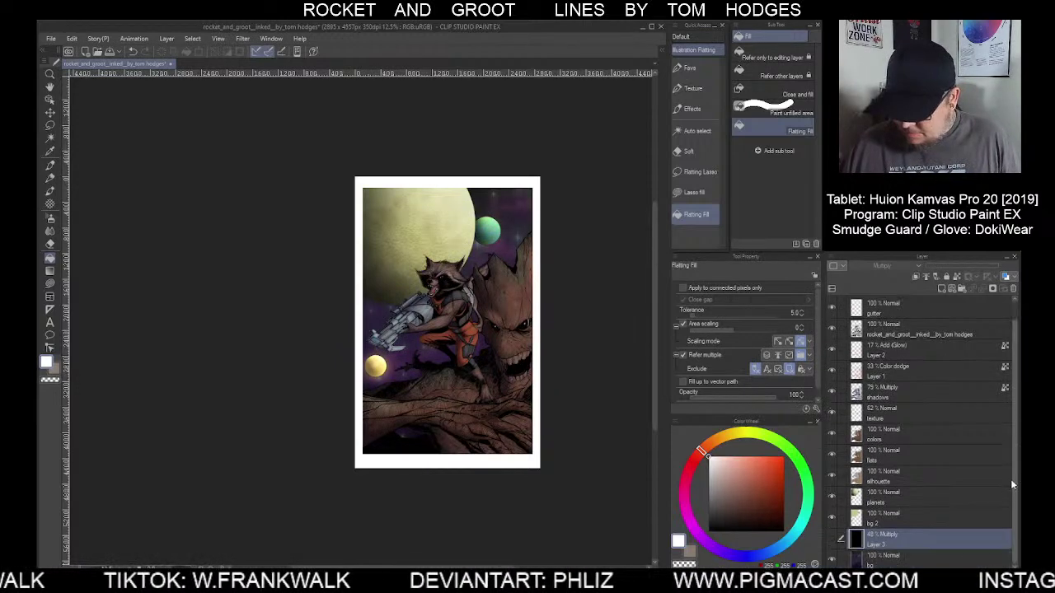
Set the bg layer's luminosity to -22, and use Layer 4 to check the values in grayscale
{"action": "left_click", "coordinate": [873, 561]}
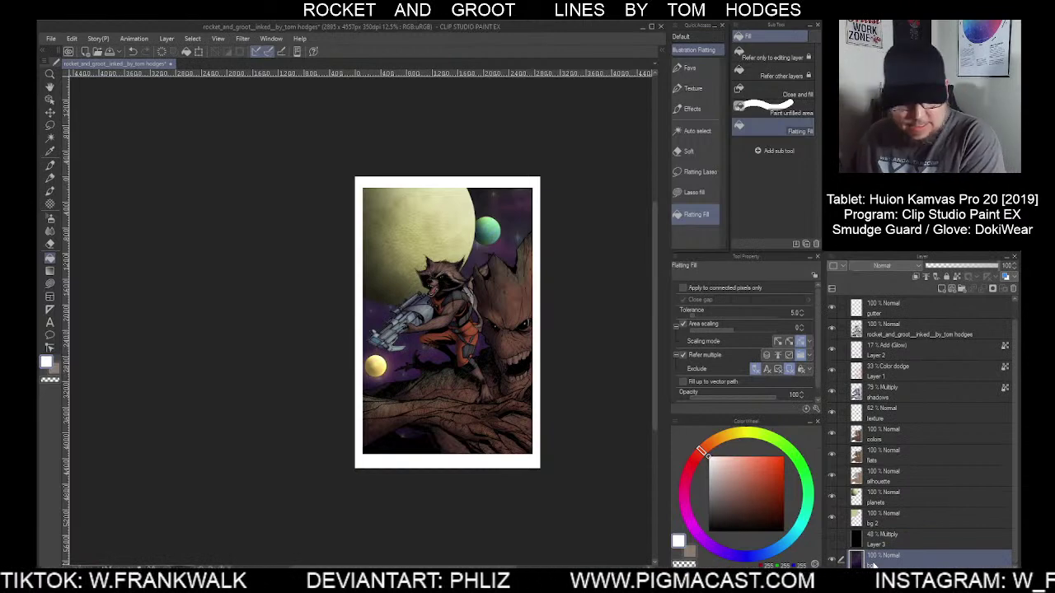
{"action": "key", "text": "ctrl+u"}
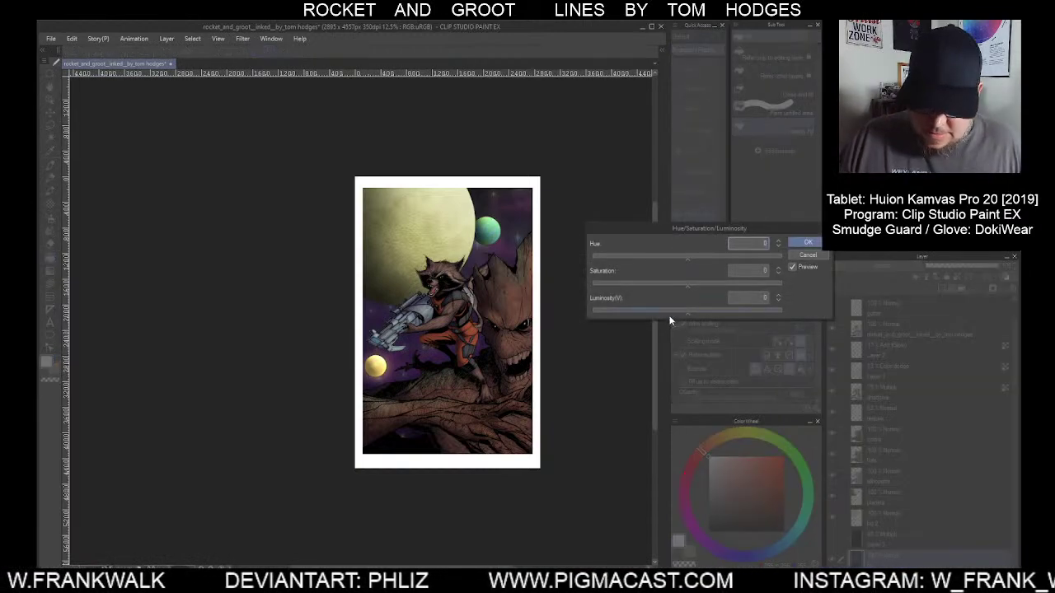
{"action": "left_click", "coordinate": [674, 310]}
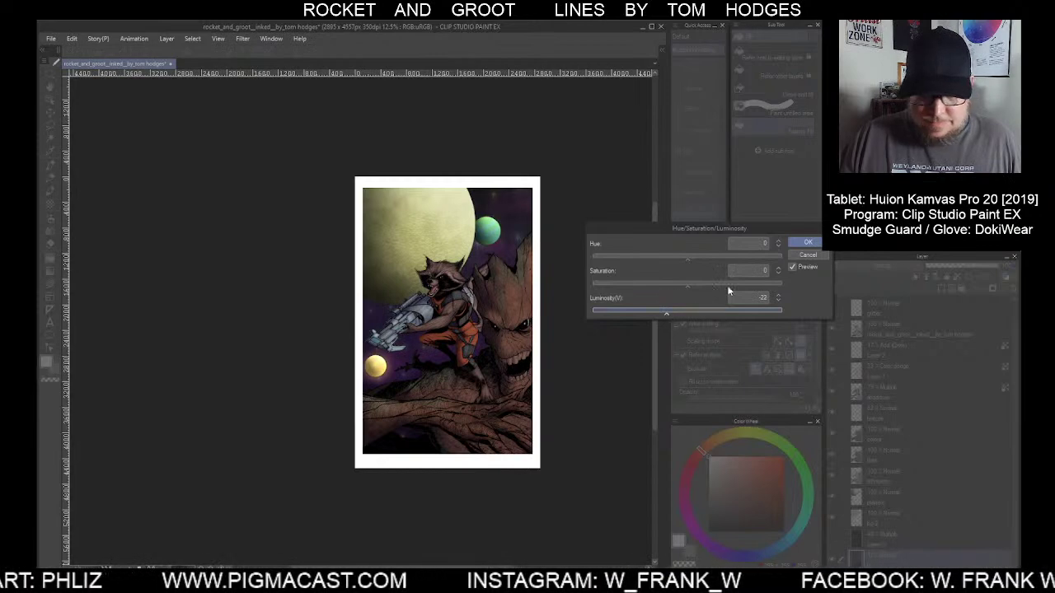
{"action": "left_click", "coordinate": [807, 242]}
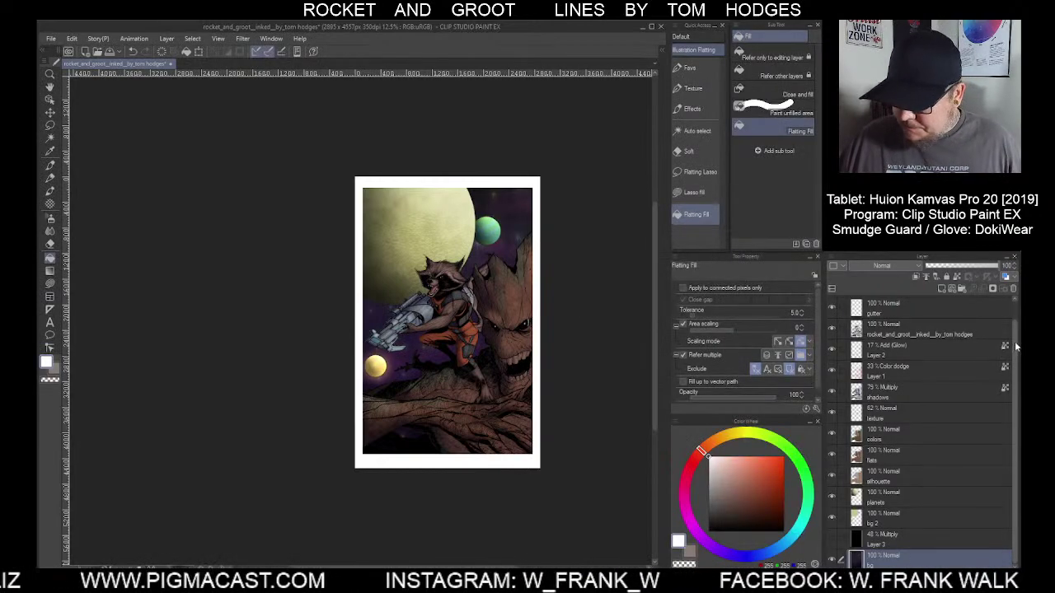
{"action": "scroll", "coordinate": [989, 346], "scroll_direction": "up", "scroll_amount": 1}
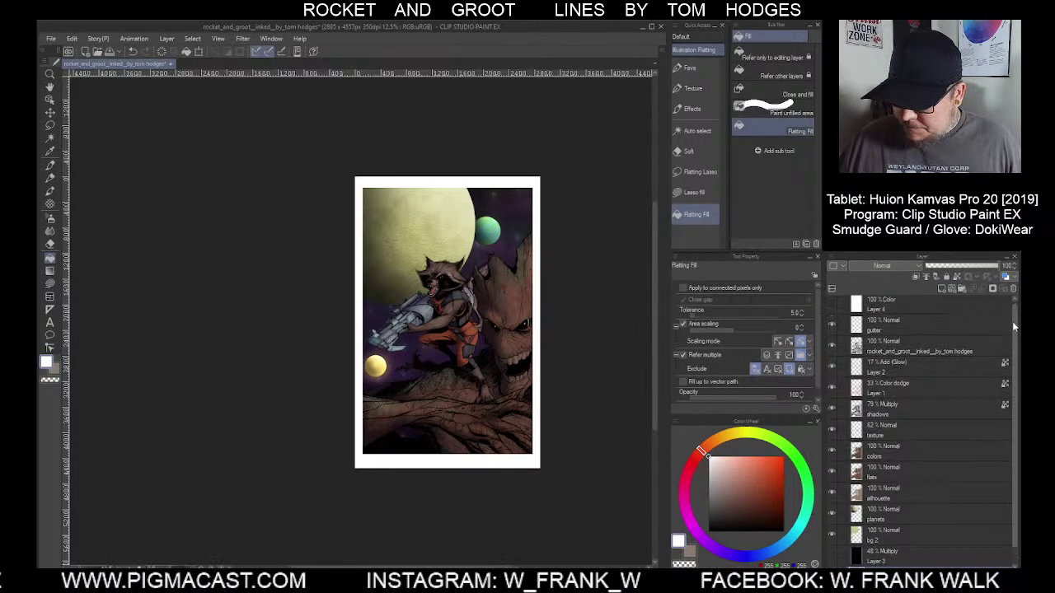
{"action": "left_click", "coordinate": [831, 306]}
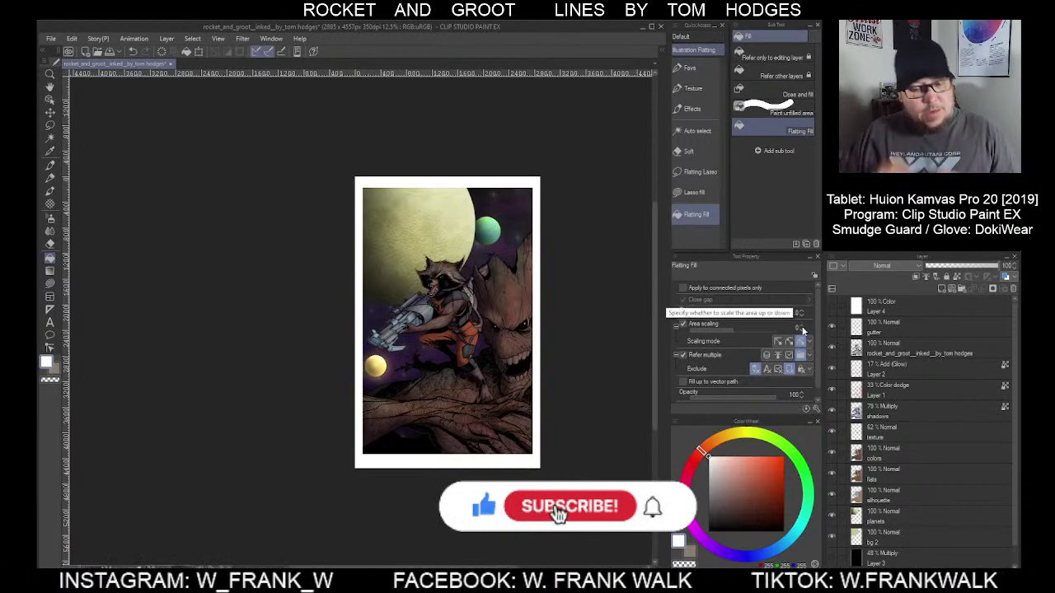
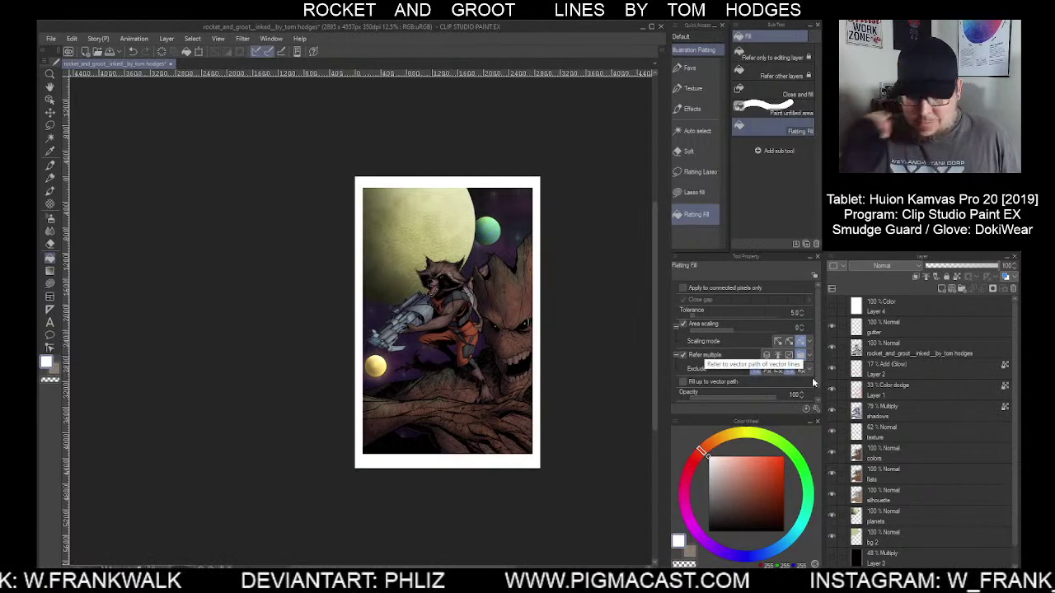
Select Groot's shape from the silhouette layer and set the selected area's saturation to 5 on the colors layer
{"action": "left_click", "coordinate": [888, 492]}
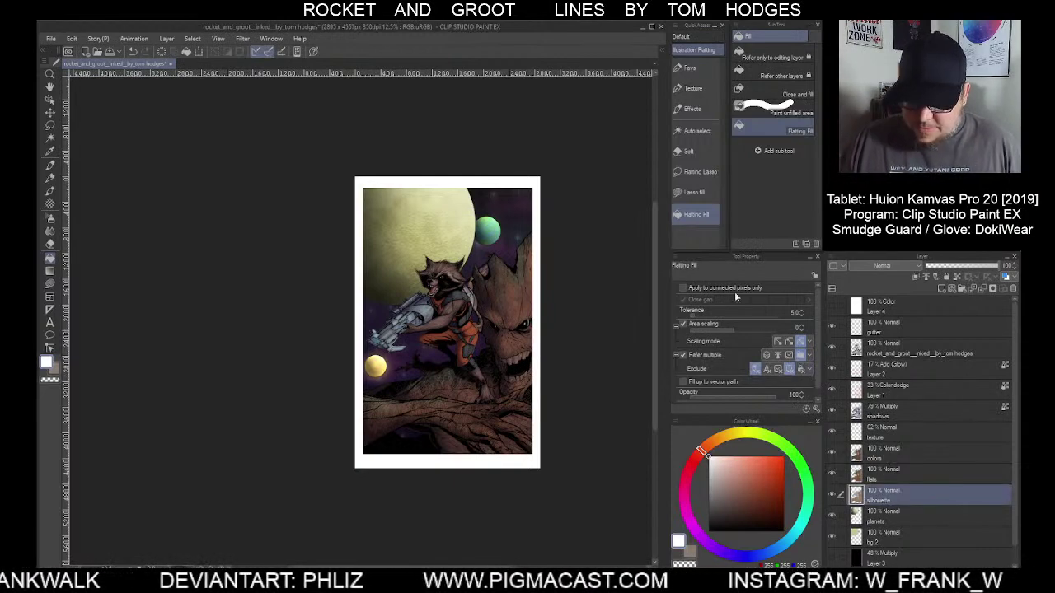
{"action": "left_click", "coordinate": [696, 130]}
{"action": "left_click", "coordinate": [502, 346]}
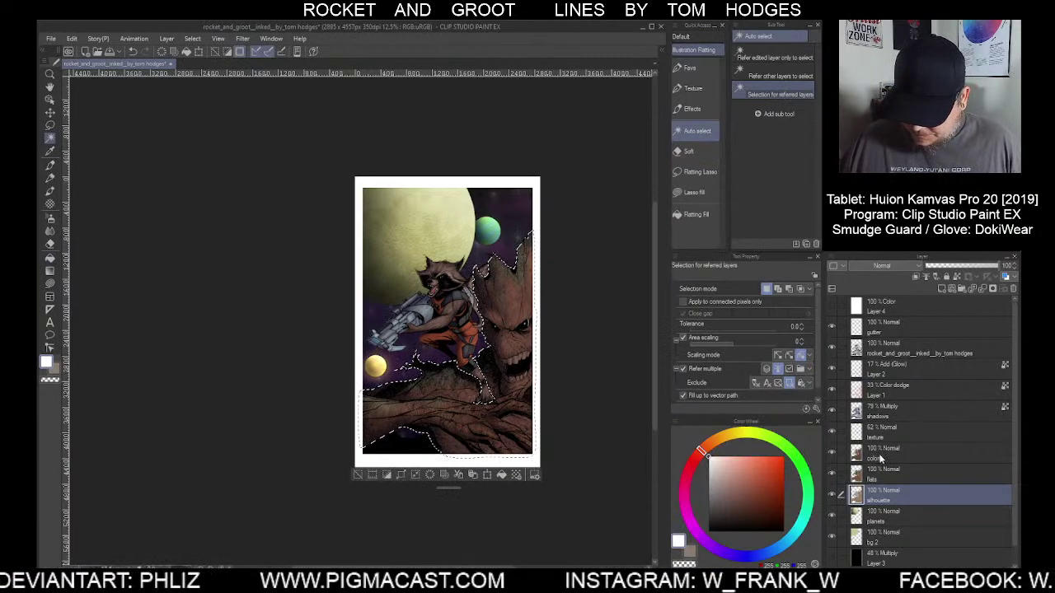
{"action": "left_click", "coordinate": [965, 458]}
{"action": "key", "text": "ctrl+u"}
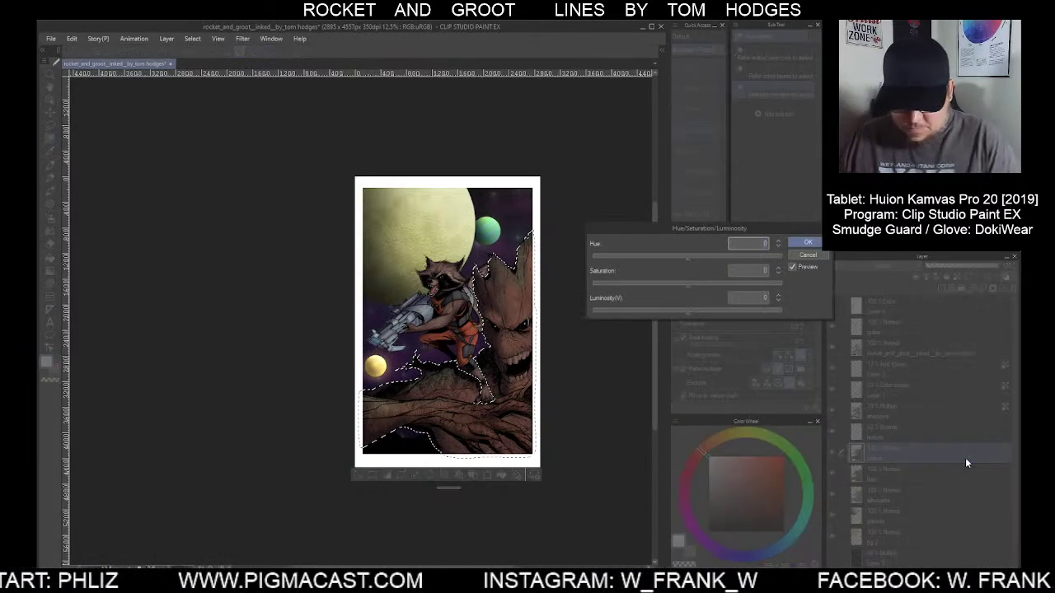
{"action": "left_click", "coordinate": [700, 284]}
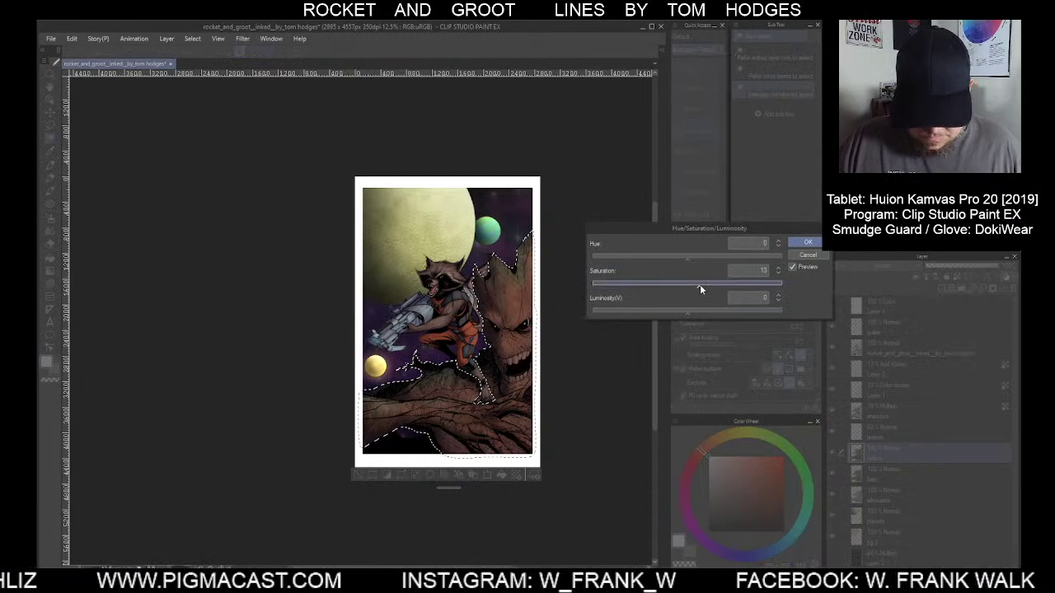
{"action": "left_click_drag", "start_coordinate": [698, 287], "coordinate": [693, 285]}
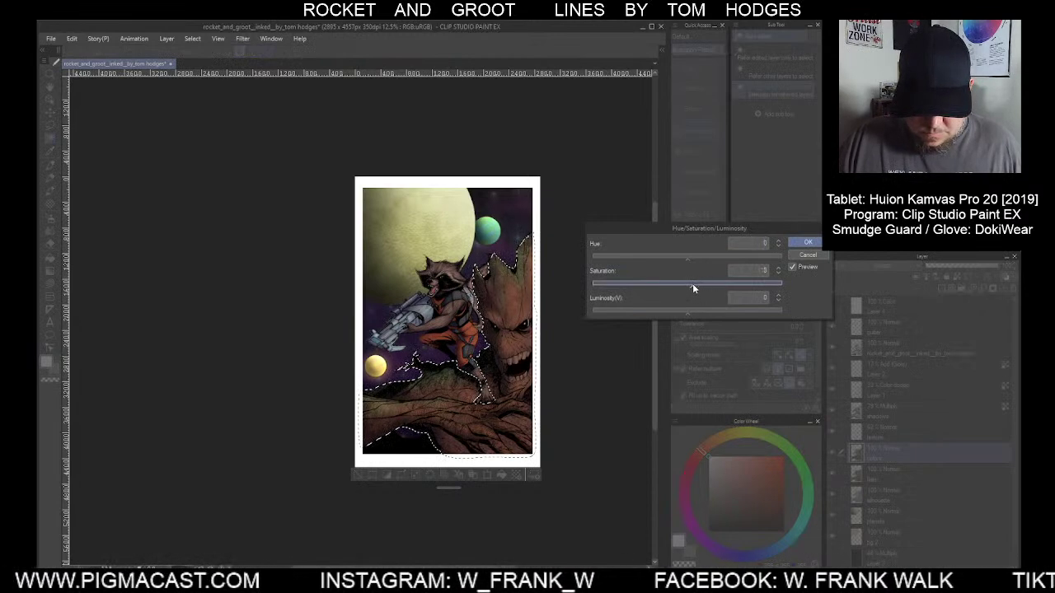
Raise Groot's luminosity to 12, deselect the area, and check the values with Layer 4
{"action": "left_click", "coordinate": [697, 311]}
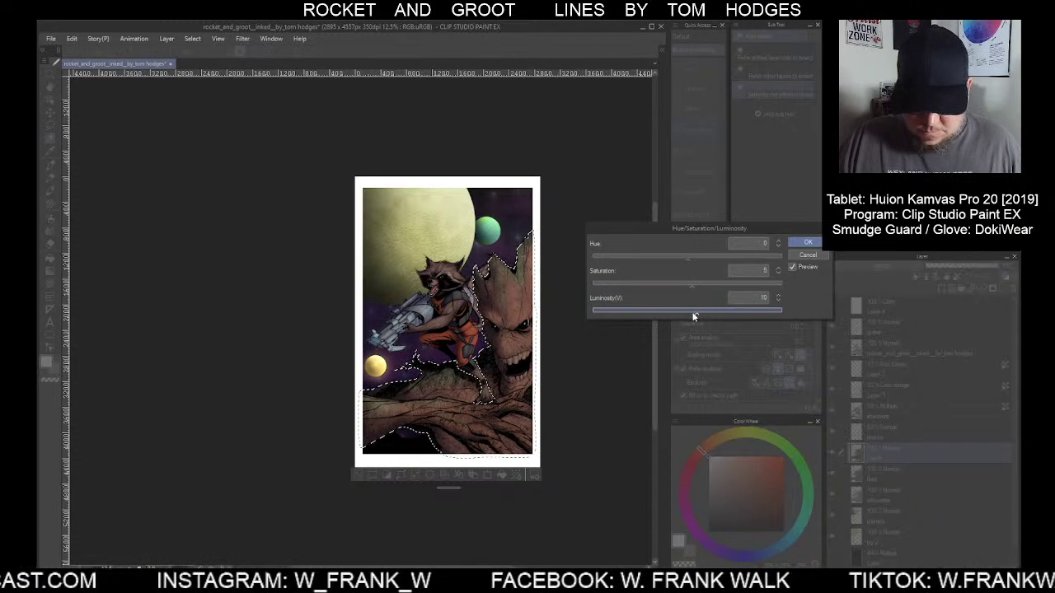
{"action": "left_click", "coordinate": [691, 311]}
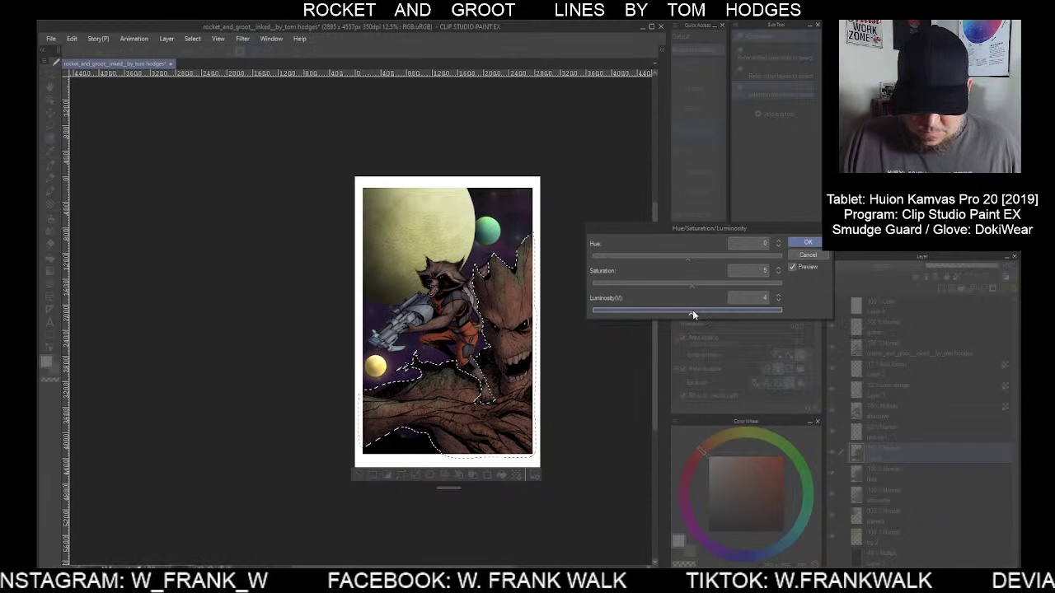
{"action": "left_click", "coordinate": [692, 310]}
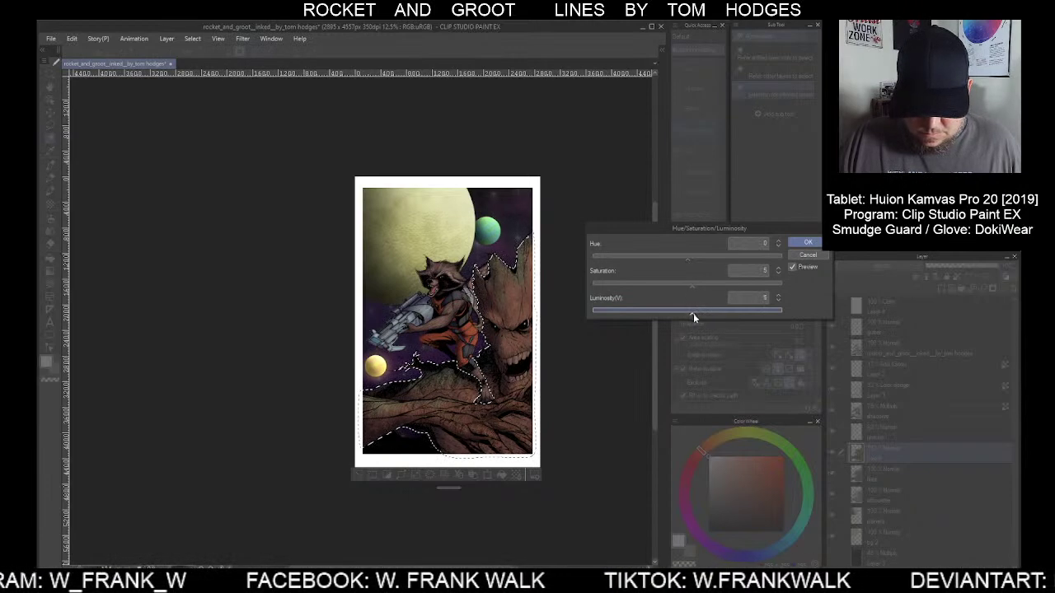
{"action": "left_click", "coordinate": [694, 311]}
{"action": "left_click_drag", "start_coordinate": [698, 309], "coordinate": [705, 312]}
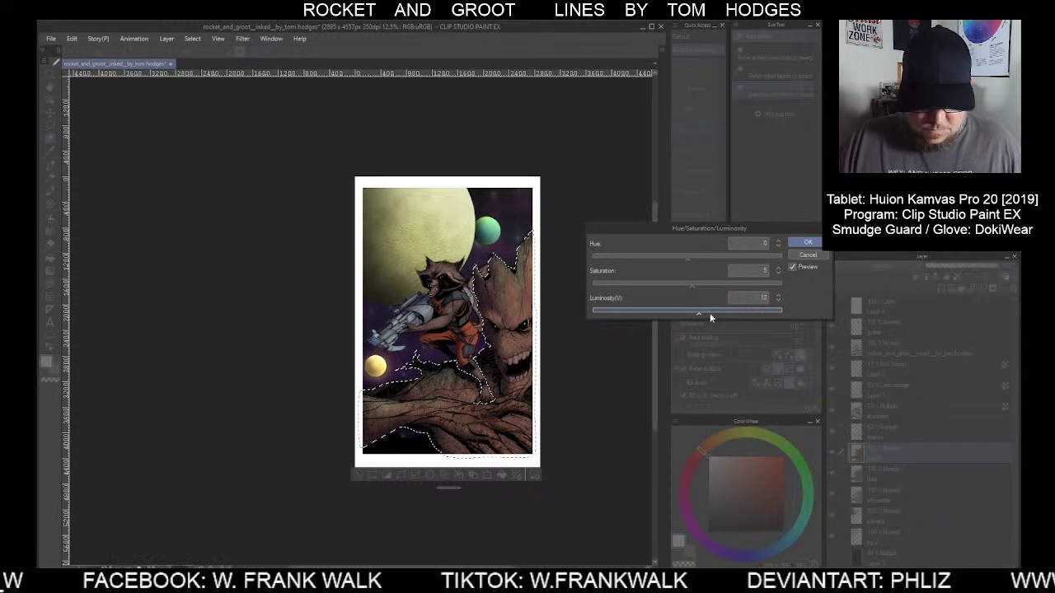
{"action": "left_click", "coordinate": [805, 243]}
{"action": "left_click", "coordinate": [357, 474]}
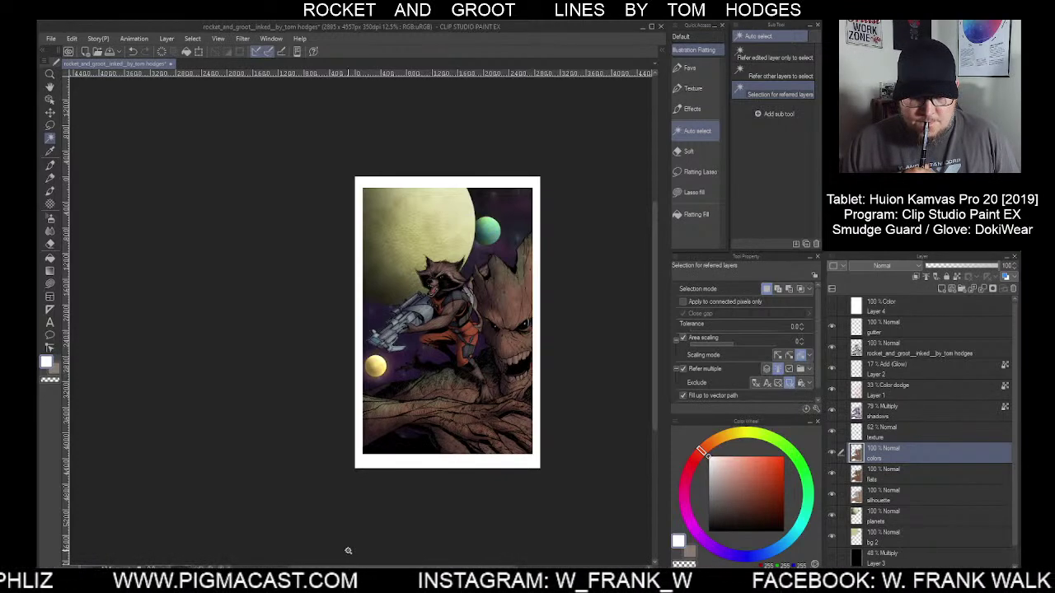
{"action": "left_click", "coordinate": [831, 306]}
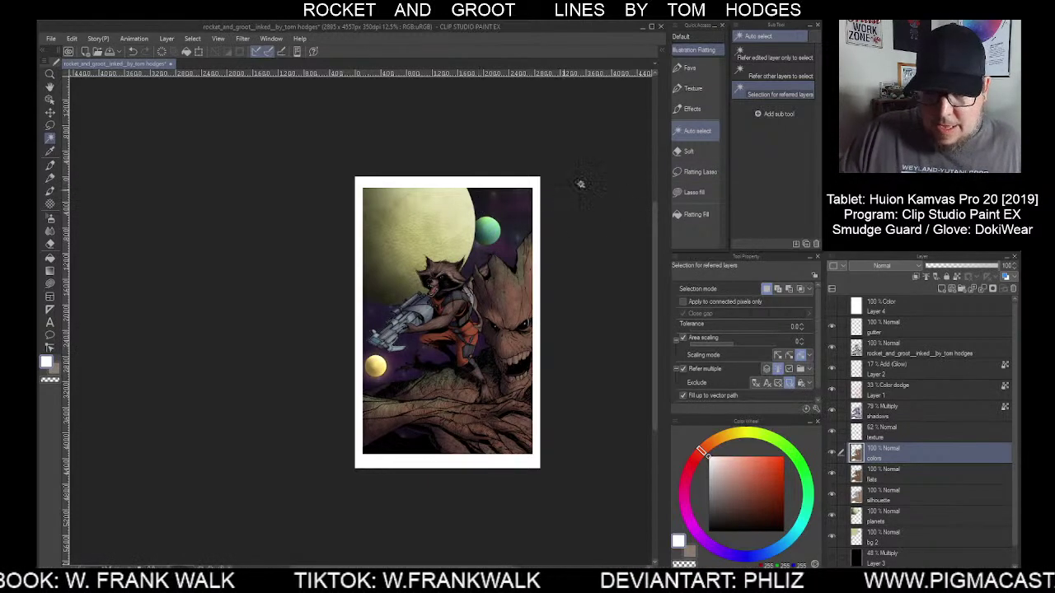
On a new layer above gutter, circle the moon's edge, the dark sky beside it and the yellow planet in red with the Turnip pen
{"action": "left_click", "coordinate": [755, 458]}
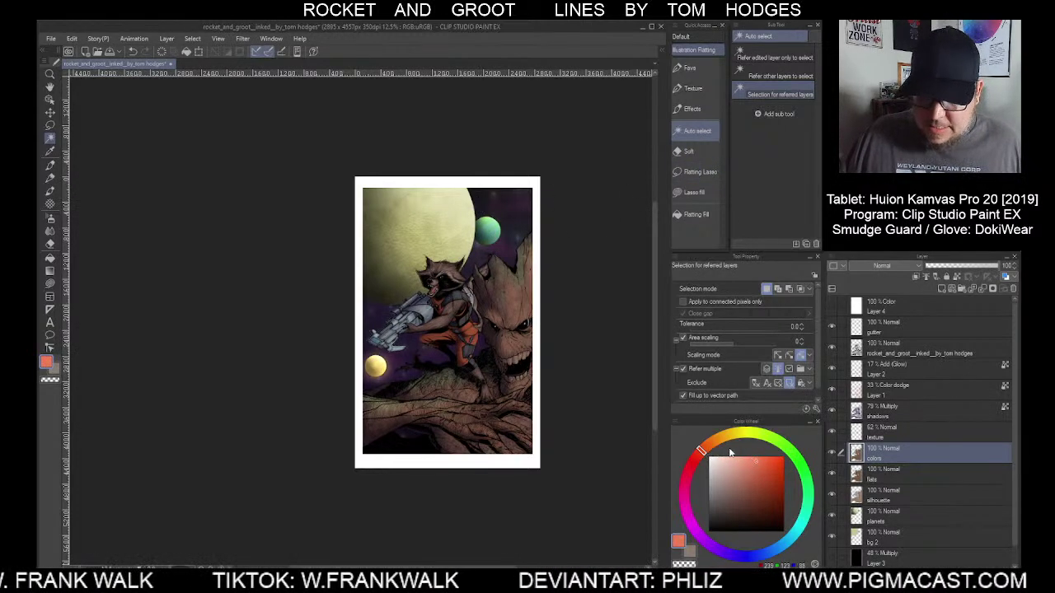
{"action": "left_click", "coordinate": [693, 462]}
{"action": "left_click", "coordinate": [762, 460]}
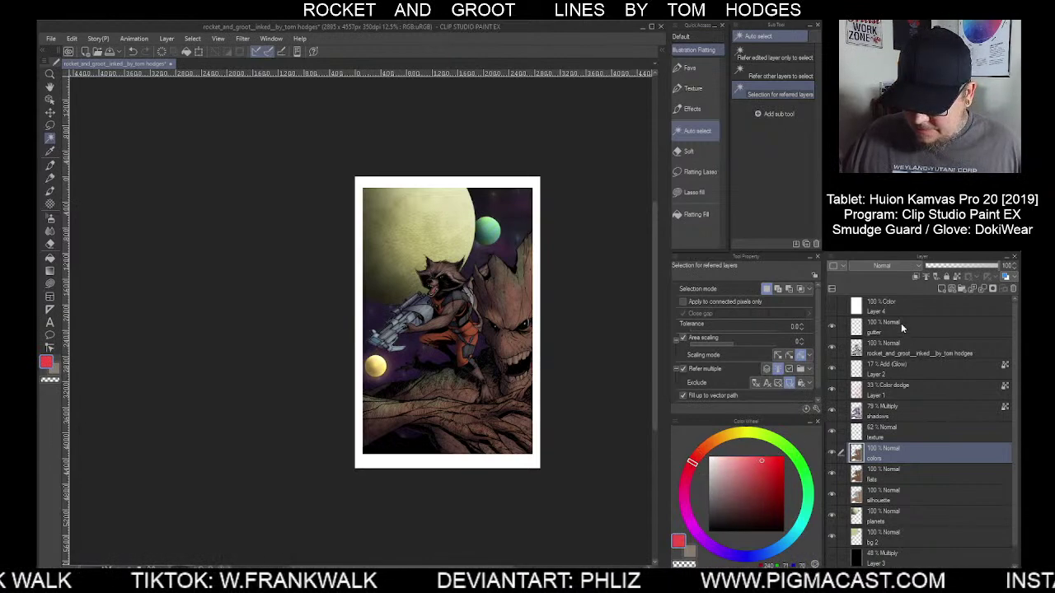
{"action": "left_click", "coordinate": [888, 327]}
{"action": "left_click", "coordinate": [938, 290]}
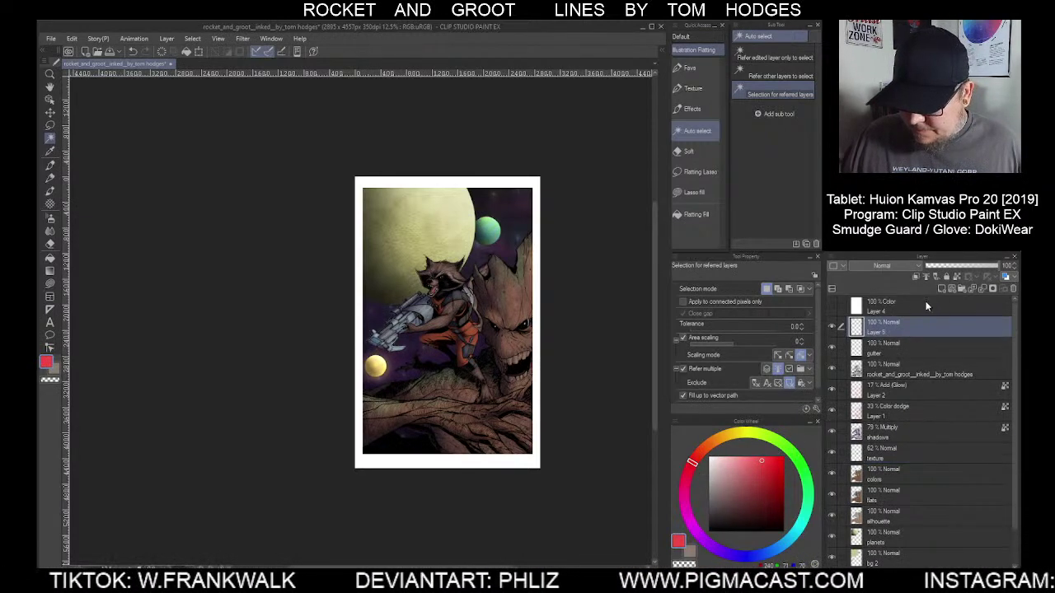
{"action": "left_click", "coordinate": [692, 67]}
{"action": "left_click", "coordinate": [770, 80]}
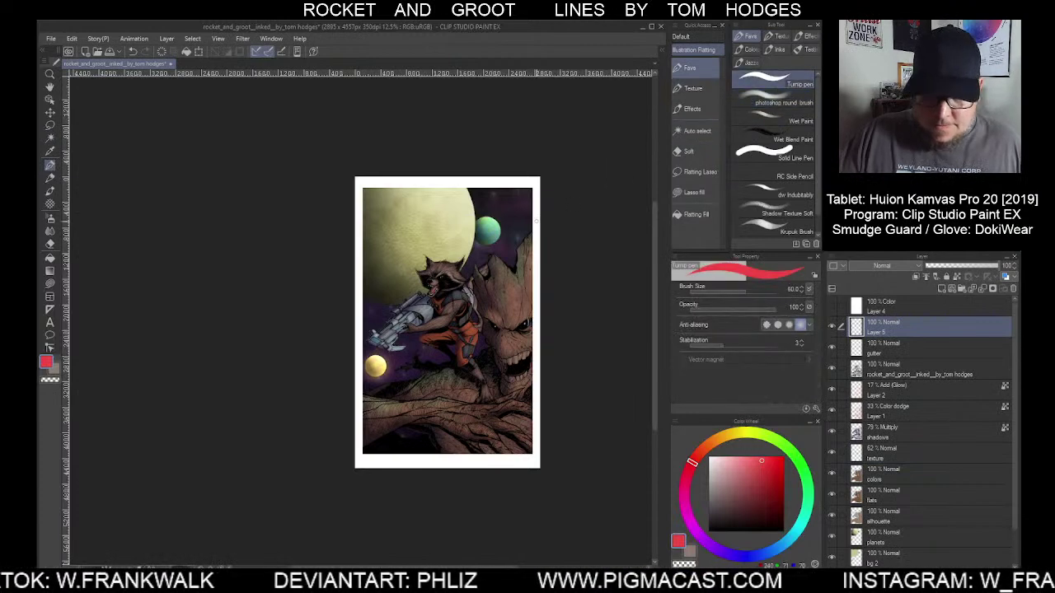
{"action": "mouse_move", "coordinate": [478, 192]}
{"action": "left_mouse_down"}
{"action": "mouse_move", "coordinate": [482, 210]}
{"action": "mouse_move", "coordinate": [487, 195]}
{"action": "mouse_move", "coordinate": [468, 223]}
{"action": "mouse_move", "coordinate": [465, 192]}
{"action": "left_mouse_up"}
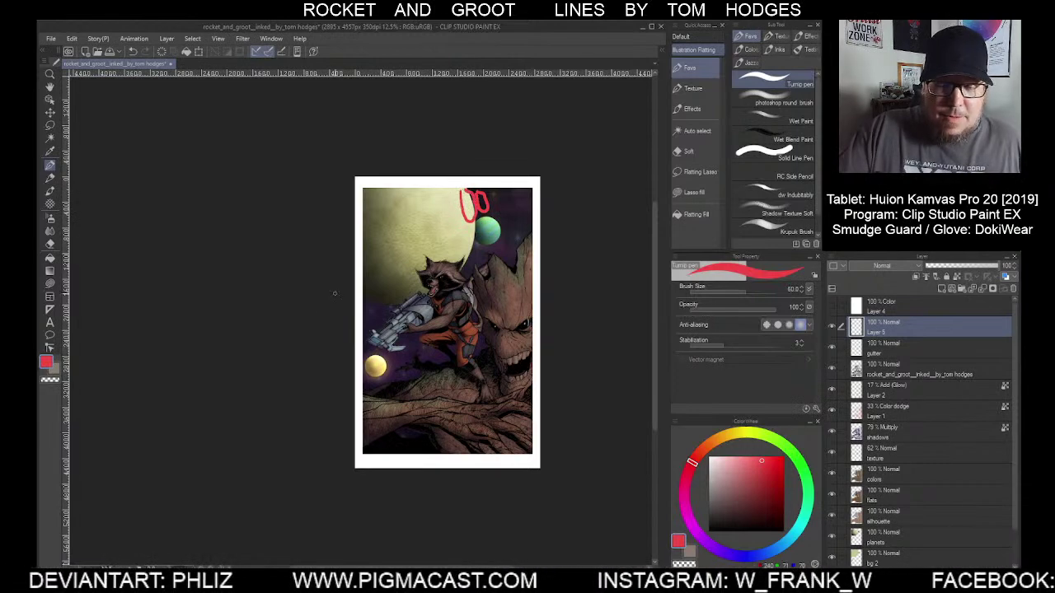
{"action": "mouse_move", "coordinate": [383, 354]}
{"action": "left_mouse_down"}
{"action": "mouse_move", "coordinate": [373, 357]}
{"action": "mouse_move", "coordinate": [384, 363]}
{"action": "left_mouse_up"}
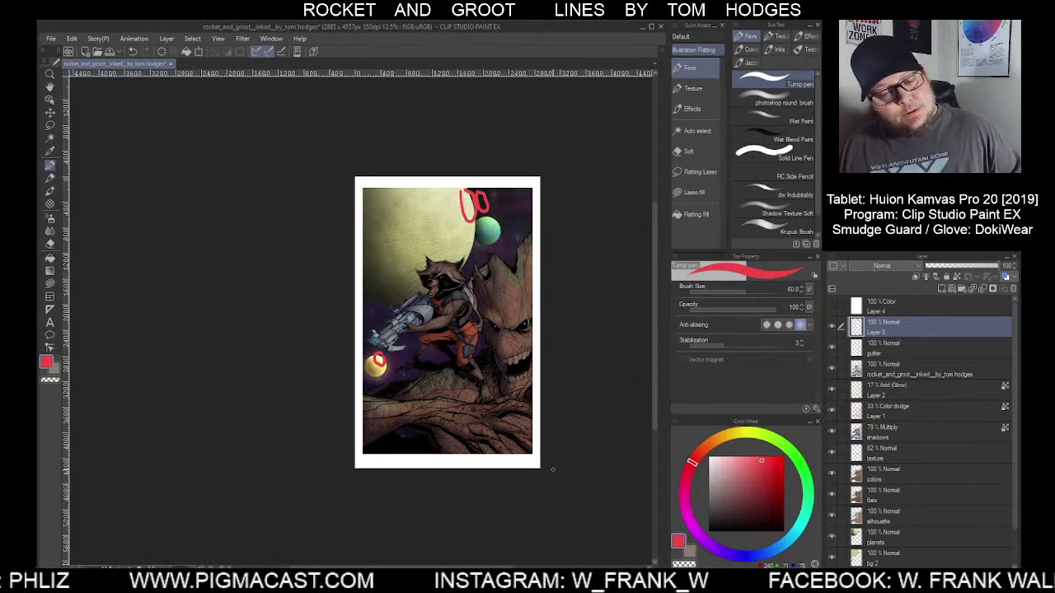
Undo the red circles around the moon's edge and the yellow planet
{"action": "key", "text": "ctrl+z"}
{"action": "key", "text": "ctrl+z"}
{"action": "key", "text": "ctrl+z"}
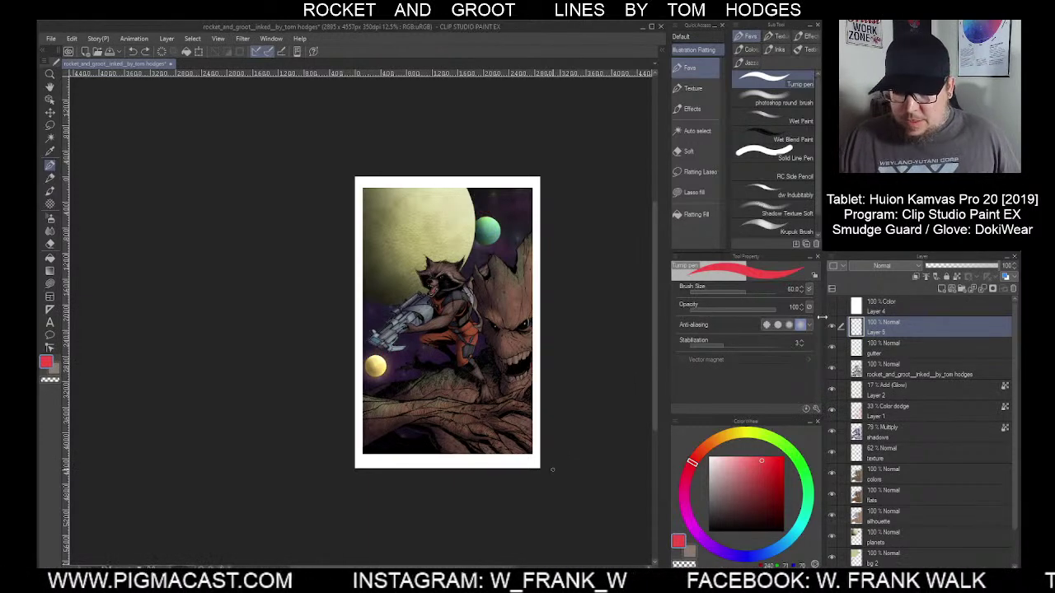
Check the moon's edge in grayscale with a temporary circle, and merge the emptied Layer 5 into the gutter layer
{"action": "left_click", "coordinate": [833, 307]}
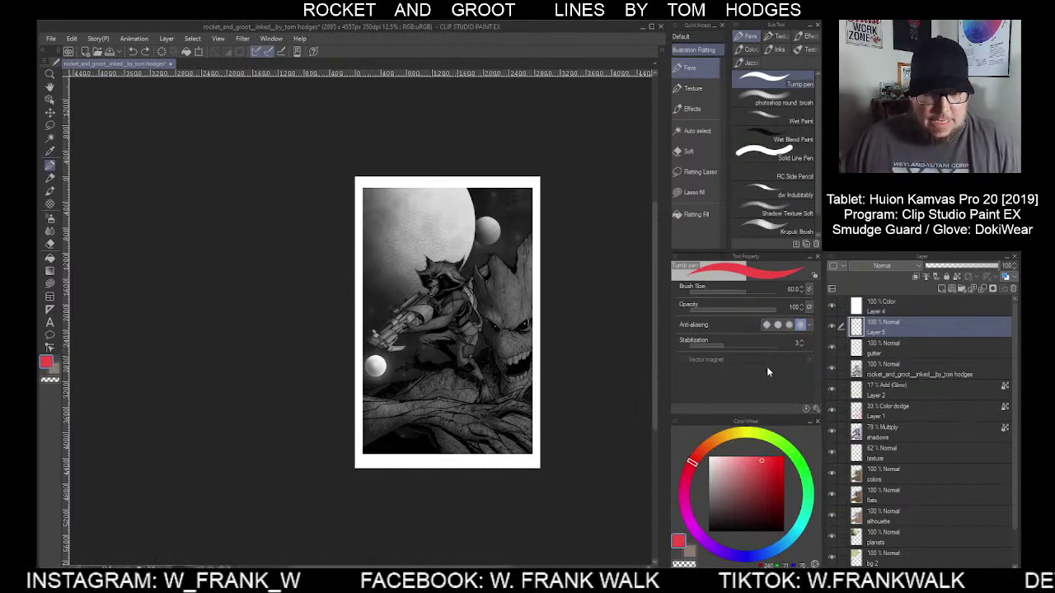
{"action": "mouse_move", "coordinate": [466, 198]}
{"action": "left_mouse_down"}
{"action": "mouse_move", "coordinate": [455, 225]}
{"action": "mouse_move", "coordinate": [482, 213]}
{"action": "left_mouse_up"}
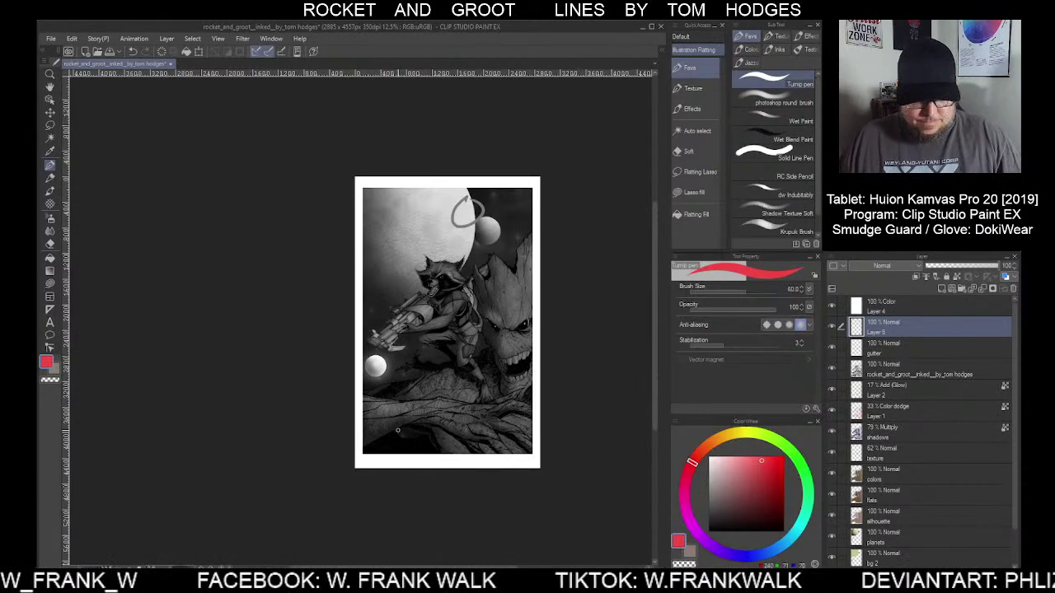
{"action": "key", "text": "ctrl+z"}
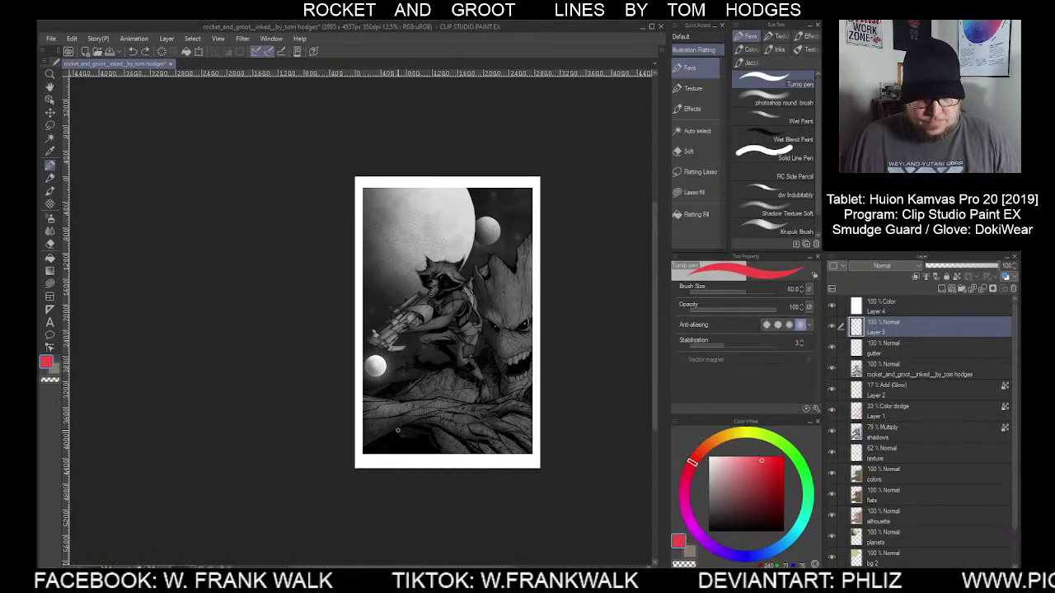
{"action": "key", "text": "ctrl+e"}
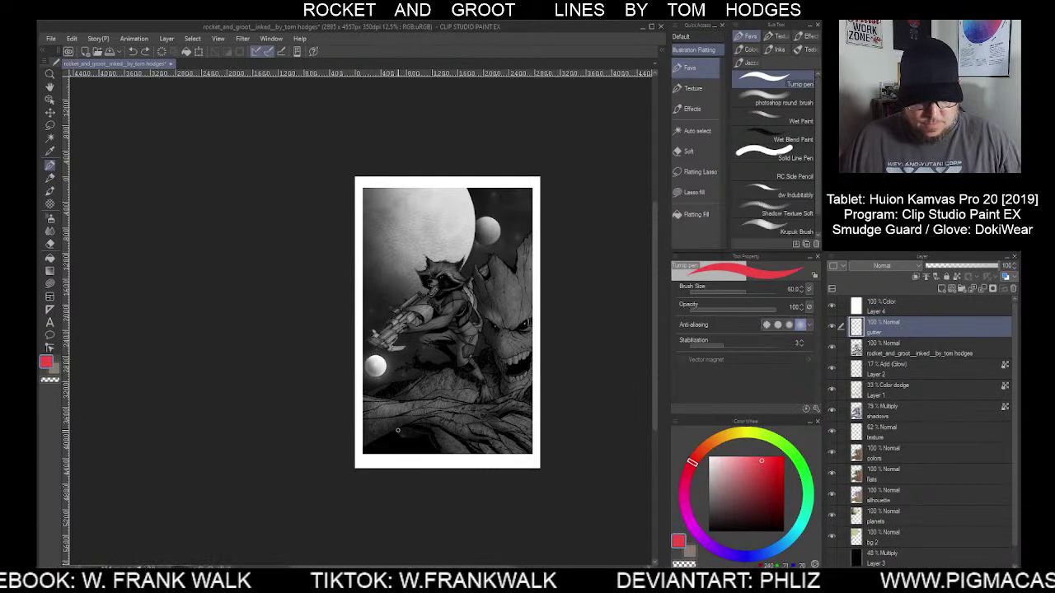
{"action": "left_click", "coordinate": [831, 306]}
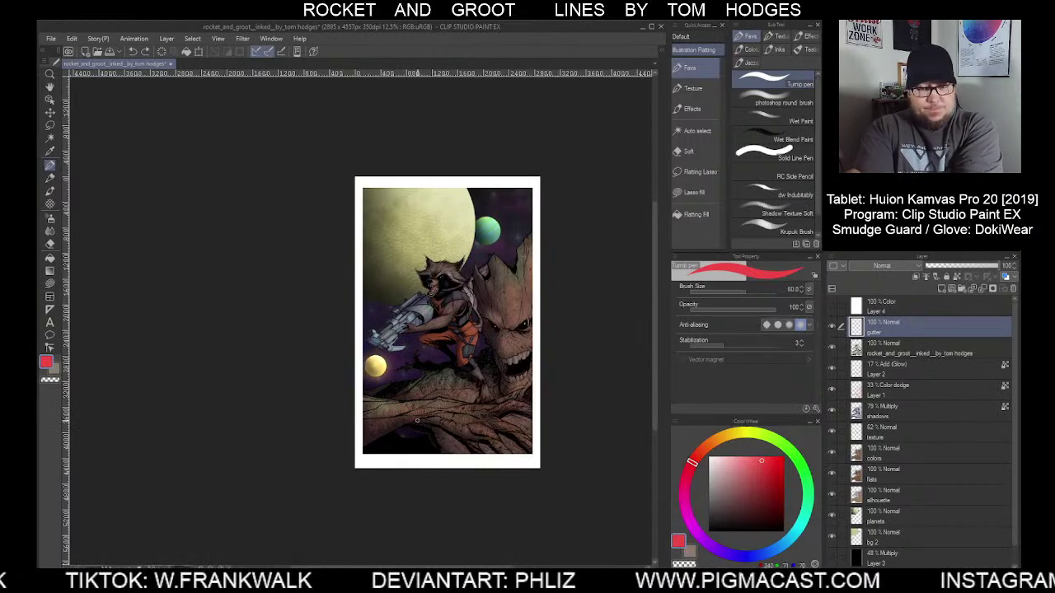
Try lower opacities on the planets layer and return it to 100%
{"action": "left_click", "coordinate": [863, 516]}
{"action": "left_click", "coordinate": [973, 269]}
{"action": "left_click", "coordinate": [964, 270]}
{"action": "left_click", "coordinate": [999, 265]}
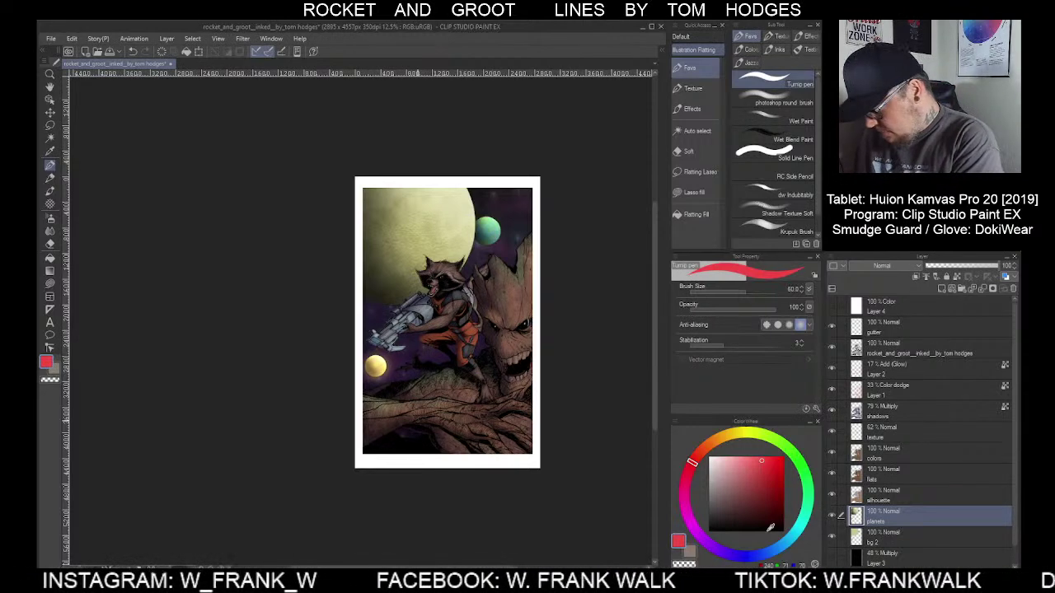
Duplicate the planets layer, lock the copy's transparent pixels, and try a black fill on the moon before undoing it
{"action": "key", "text": "ctrl+j"}
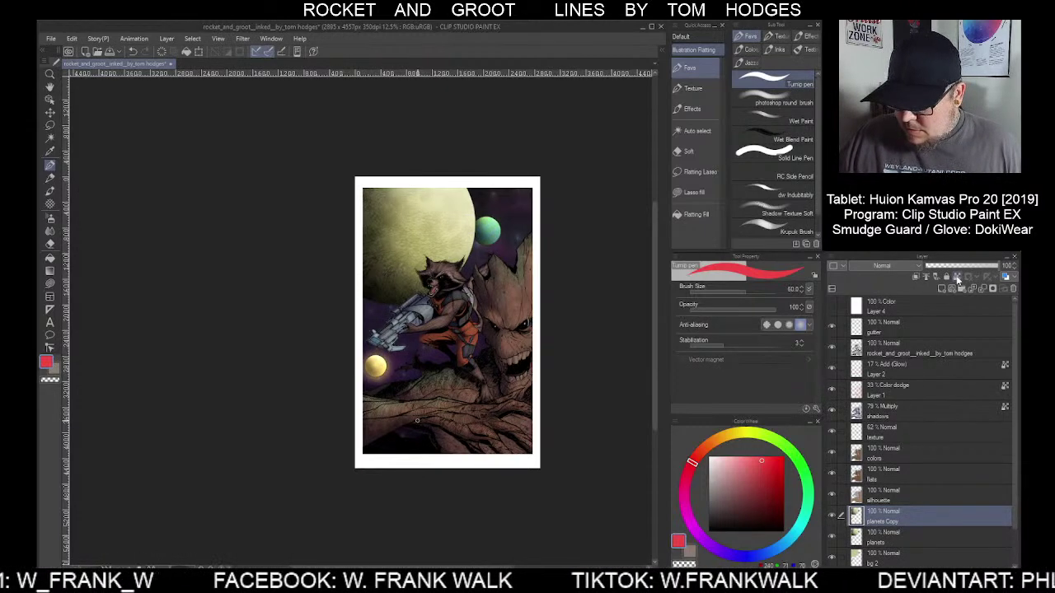
{"action": "key", "text": "x"}
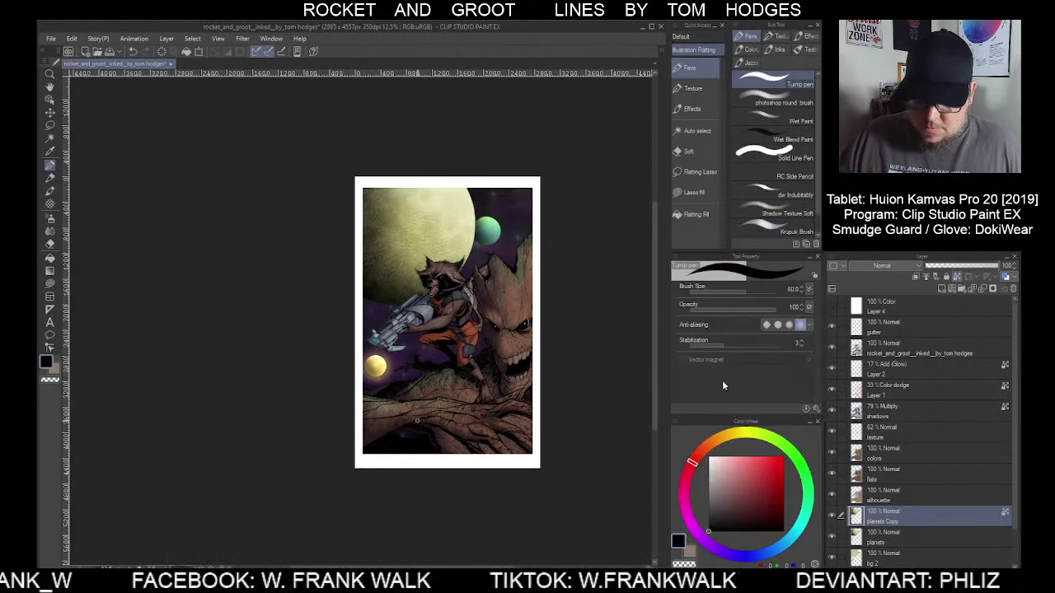
{"action": "left_click", "coordinate": [695, 214]}
{"action": "left_click", "coordinate": [405, 256]}
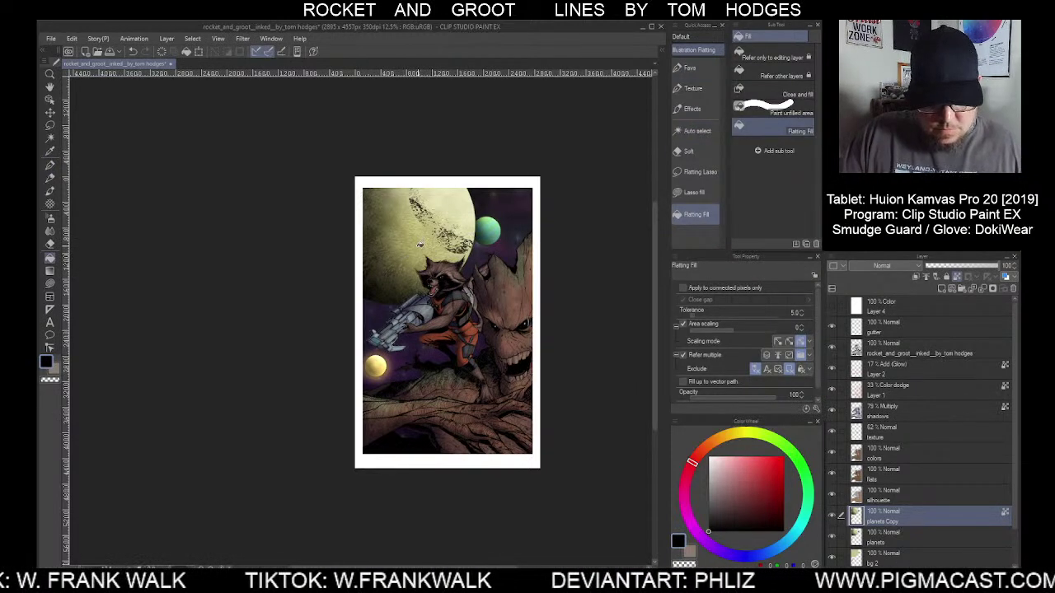
{"action": "key", "text": "ctrl+z"}
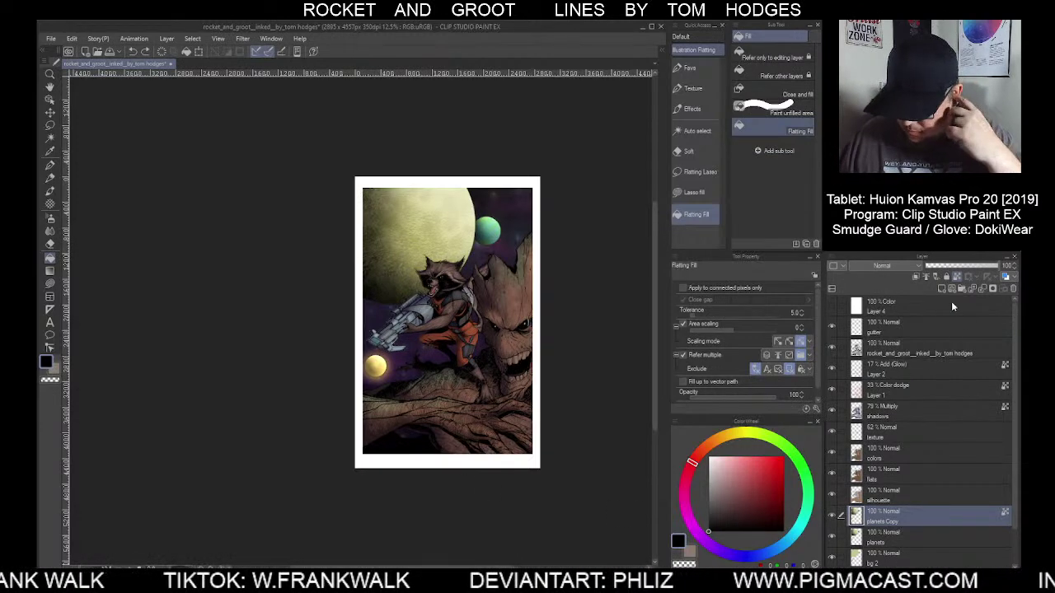
Try a black lasso fill over the planets copy, and undo both the fill and the duplicate layer
{"action": "left_click", "coordinate": [693, 193]}
{"action": "mouse_move", "coordinate": [567, 169]}
{"action": "left_mouse_down"}
{"action": "mouse_move", "coordinate": [408, 108]}
{"action": "mouse_move", "coordinate": [251, 360]}
{"action": "mouse_move", "coordinate": [511, 437]}
{"action": "left_mouse_up"}
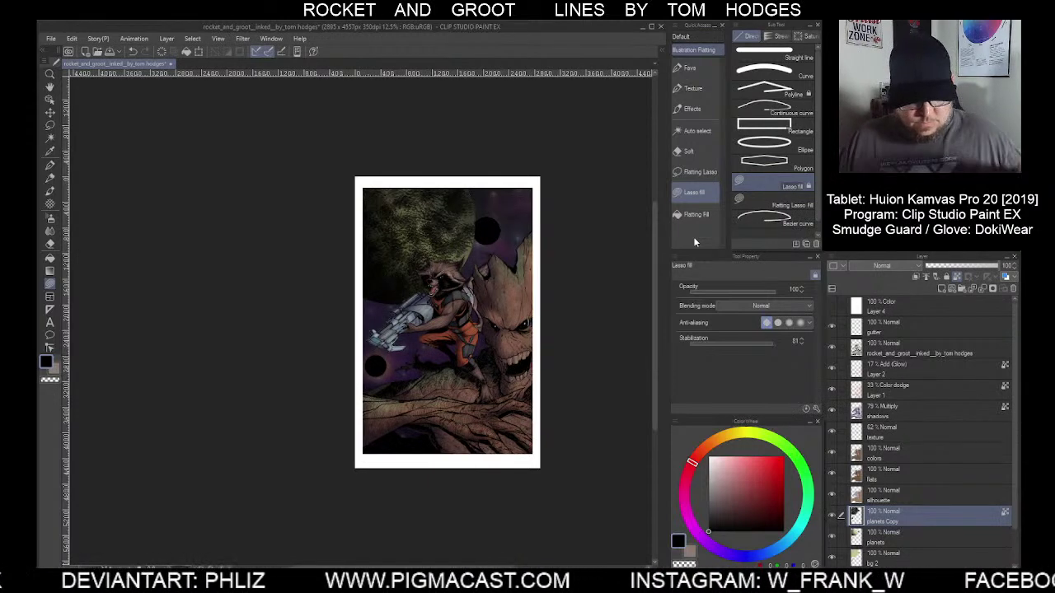
{"action": "key", "text": "ctrl+z"}
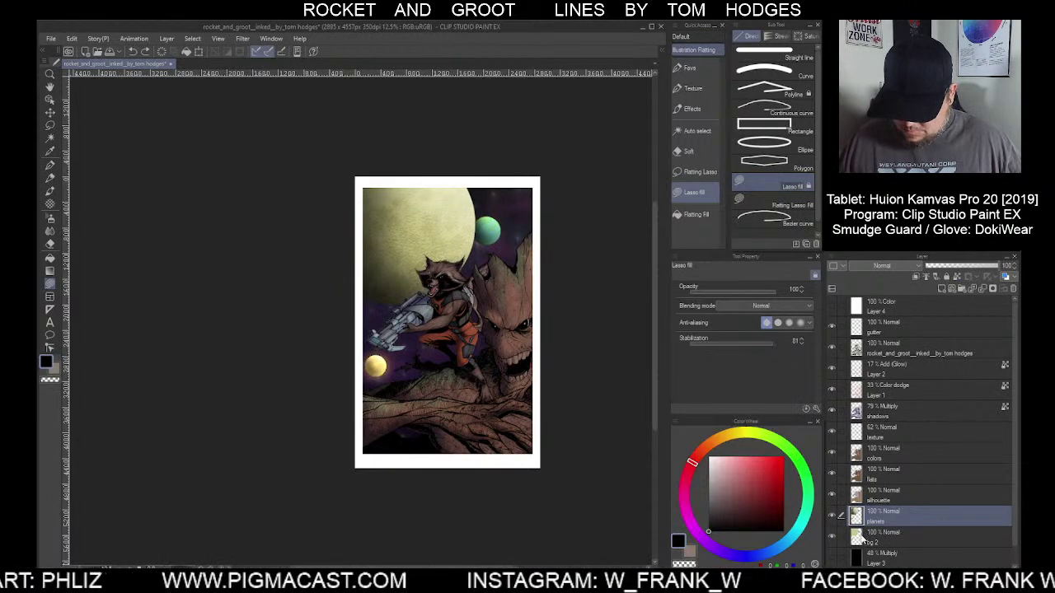
Add a new layer above the planets layer and auto-select the green planet, moon and yellow planet from the bg 2 layer
{"action": "left_click", "coordinate": [862, 536]}
{"action": "left_click", "coordinate": [882, 515]}
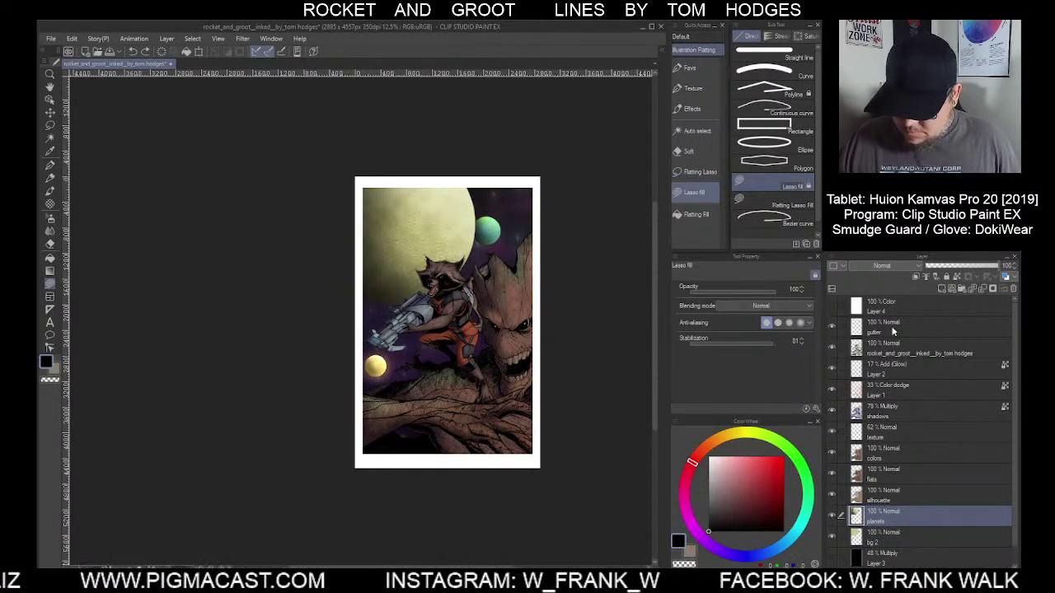
{"action": "left_click", "coordinate": [939, 290]}
{"action": "left_click", "coordinate": [886, 552]}
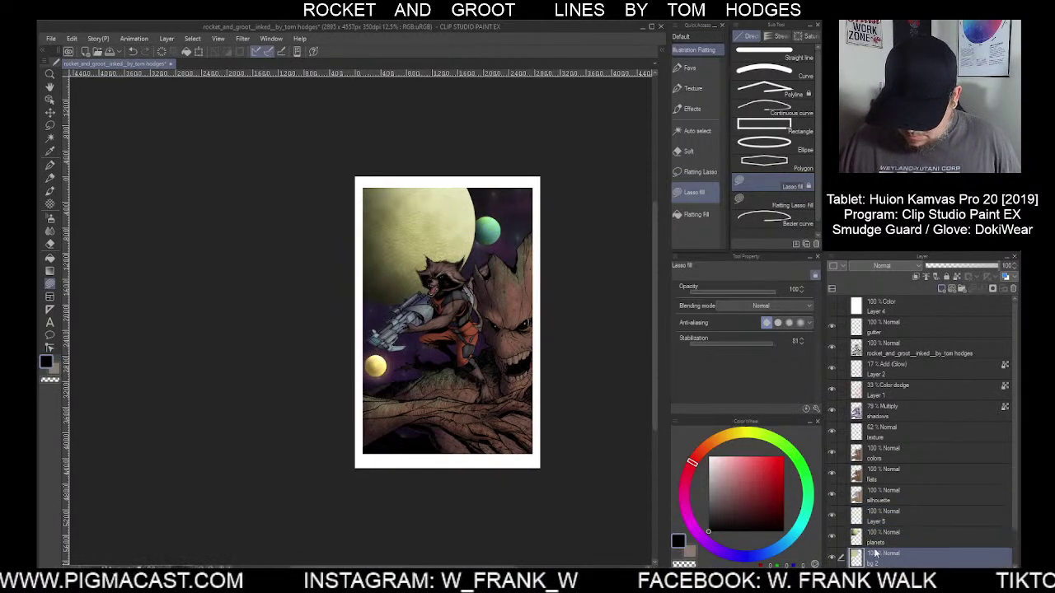
{"action": "left_click", "coordinate": [698, 130]}
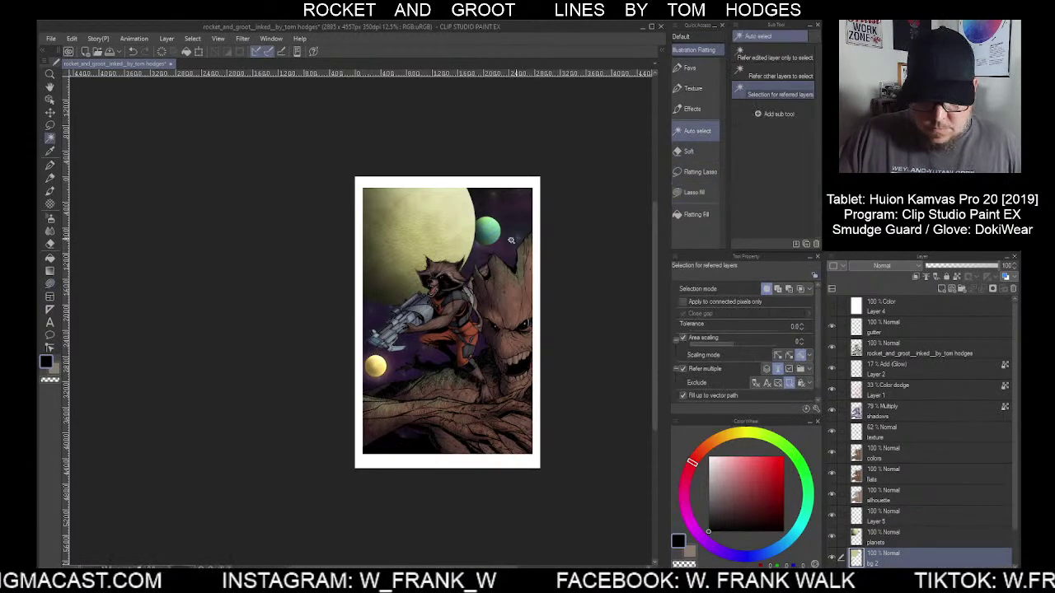
{"action": "left_click", "coordinate": [458, 324]}
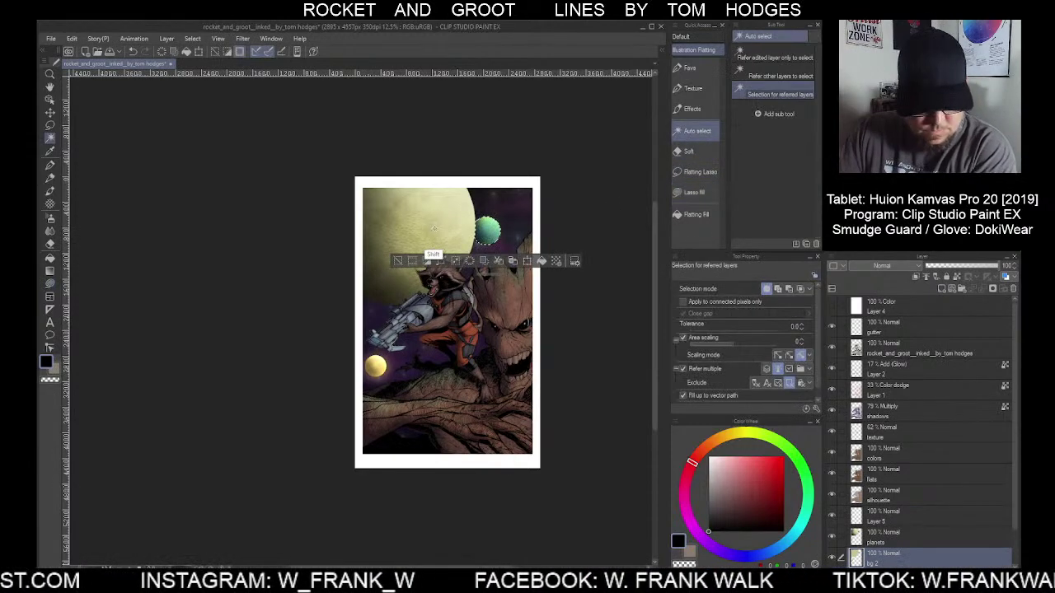
{"action": "left_click", "coordinate": [416, 247]}
{"action": "left_click", "coordinate": [375, 367], "text": "shift"}
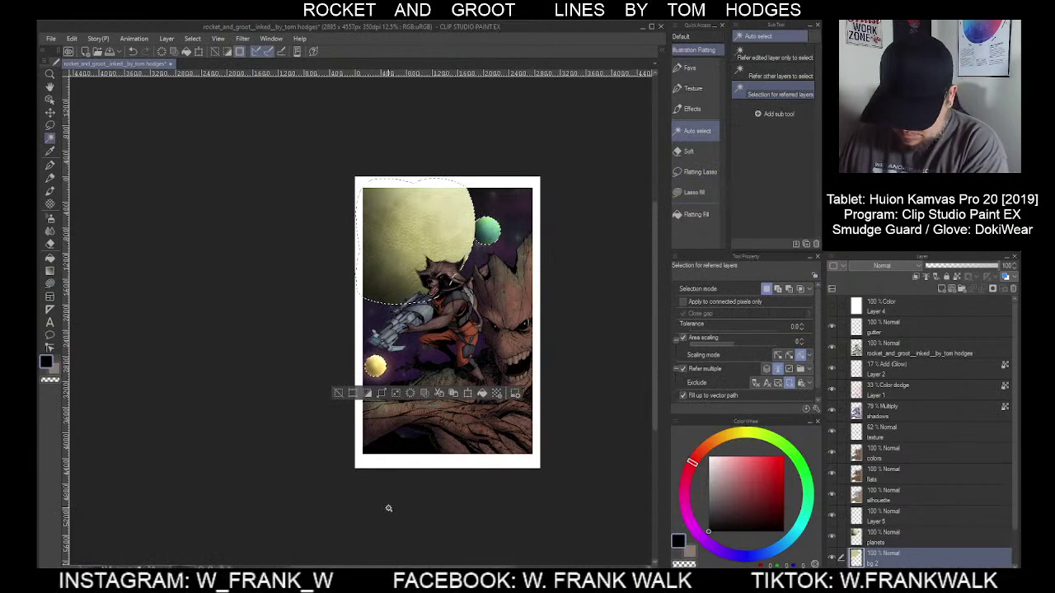
Fill the selected planets with black on the new Layer 5 and deselect
{"action": "left_click", "coordinate": [874, 516]}
{"action": "left_click", "coordinate": [695, 214]}
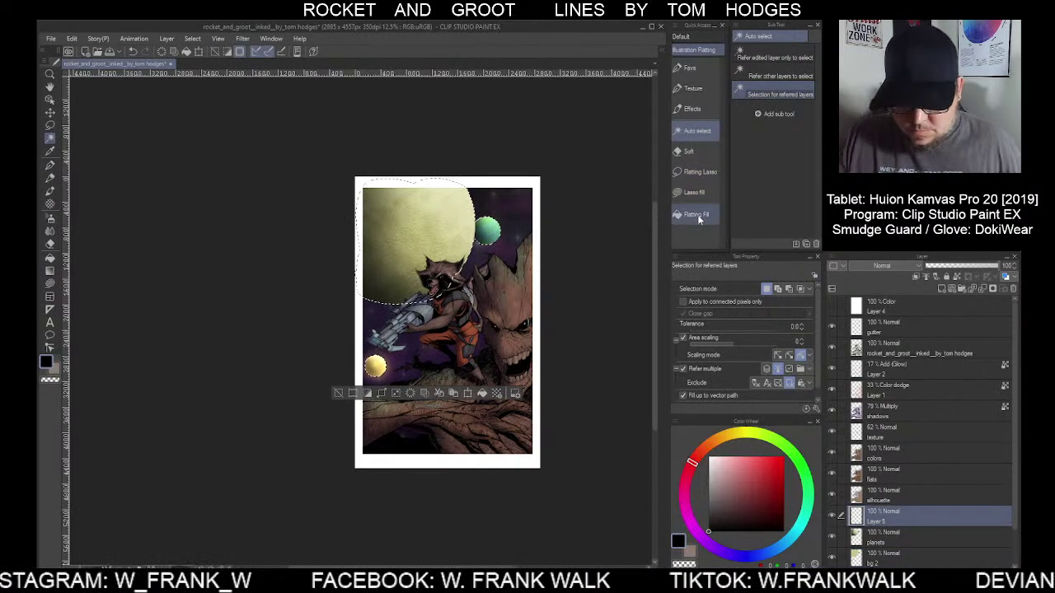
{"action": "left_click", "coordinate": [483, 394]}
{"action": "left_click", "coordinate": [338, 394]}
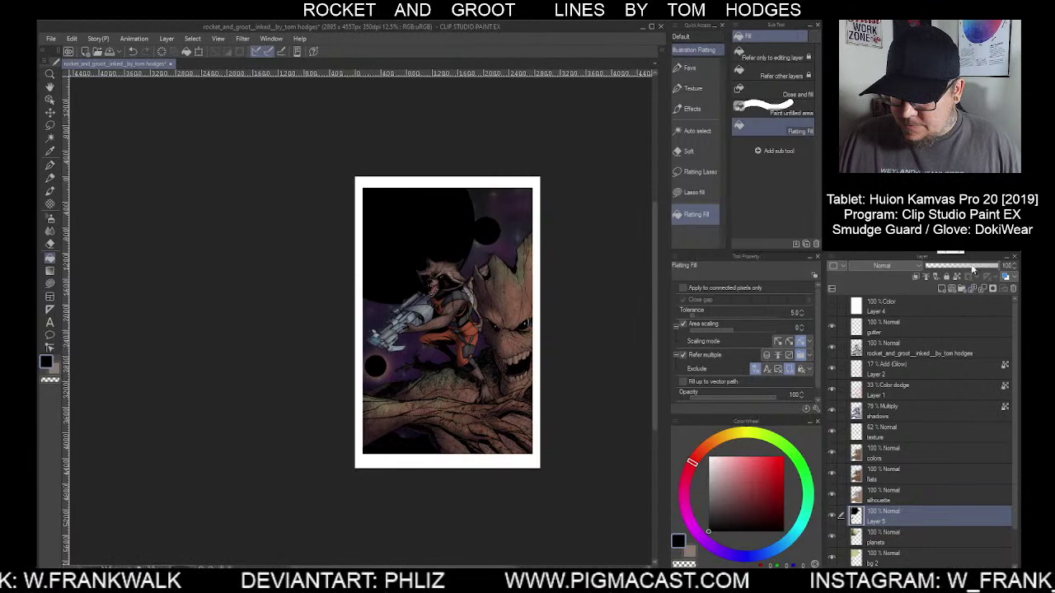
Try opacities of about 30% on the black planet layer, check the values in grayscale, and delete the layer
{"action": "left_click", "coordinate": [974, 267]}
{"action": "left_click_drag", "start_coordinate": [974, 266], "coordinate": [946, 267]}
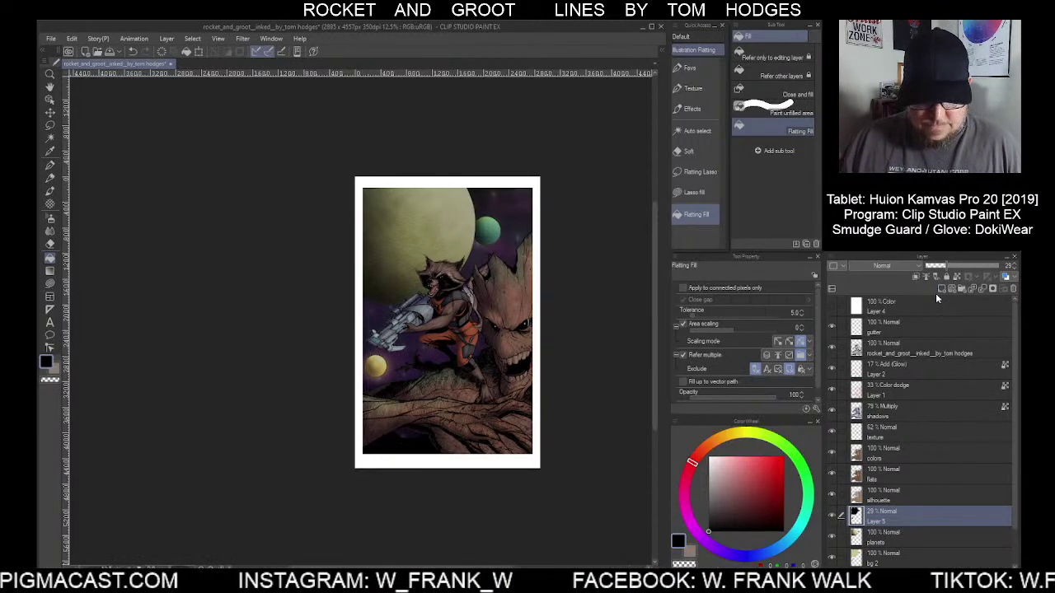
{"action": "left_click", "coordinate": [832, 307]}
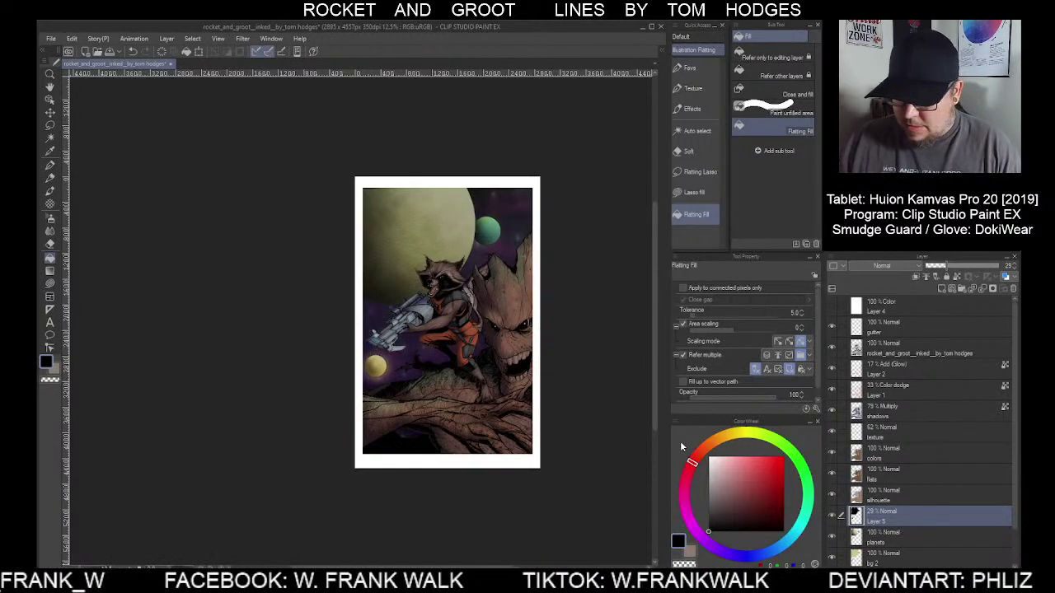
{"action": "mouse_move", "coordinate": [959, 265]}
{"action": "left_mouse_down"}
{"action": "mouse_move", "coordinate": [976, 262]}
{"action": "mouse_move", "coordinate": [948, 272]}
{"action": "left_mouse_up"}
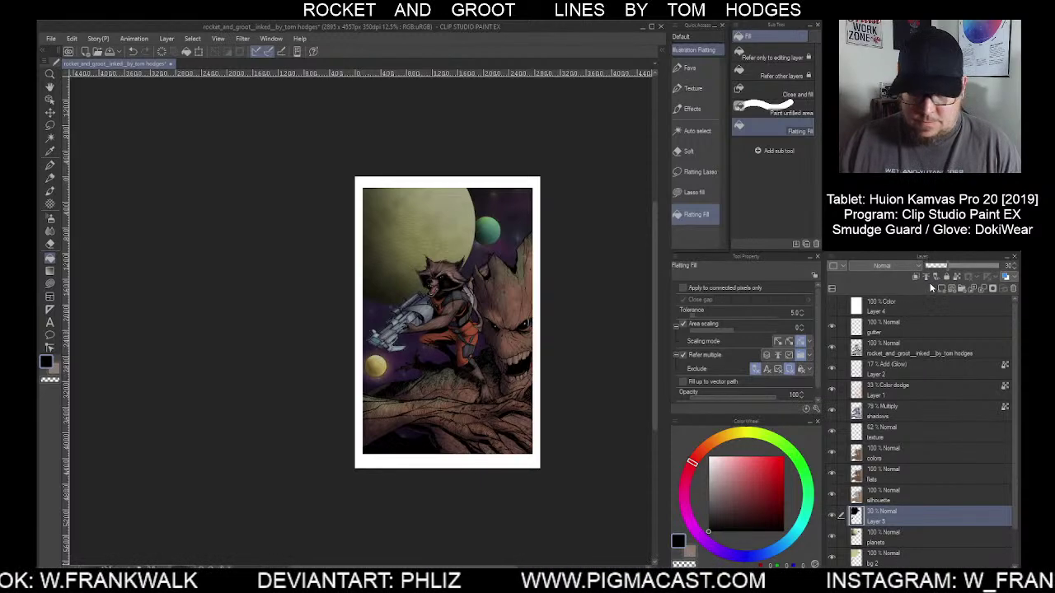
{"action": "left_click_drag", "start_coordinate": [939, 267], "coordinate": [932, 268]}
{"action": "left_click_drag", "start_coordinate": [861, 521], "coordinate": [983, 305]}
{"action": "left_click", "coordinate": [1014, 290]}
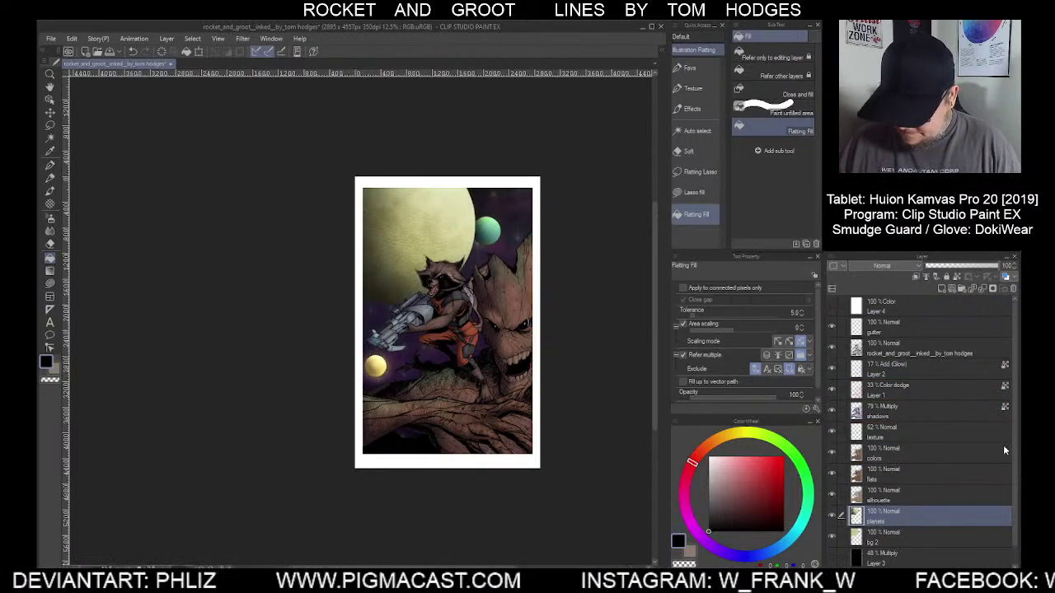
Try a slight saturation and luminosity increase on the bg layer with Hue/Saturation/Luminosity and cancel the adjustment
{"action": "scroll", "coordinate": [1000, 450], "scroll_direction": "down", "scroll_amount": 1}
{"action": "left_click", "coordinate": [897, 554]}
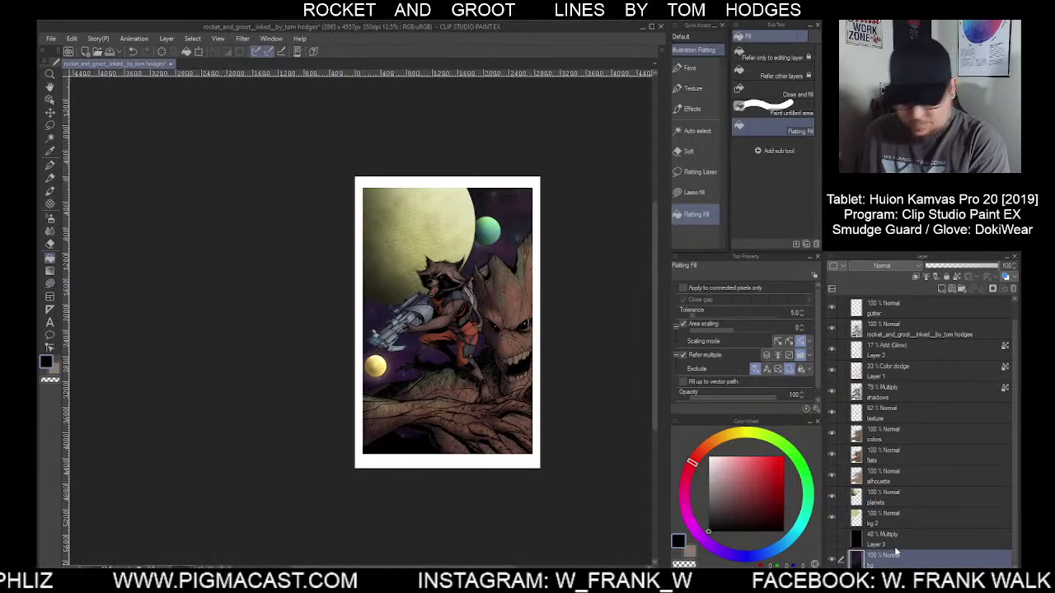
{"action": "key", "text": "ctrl+u"}
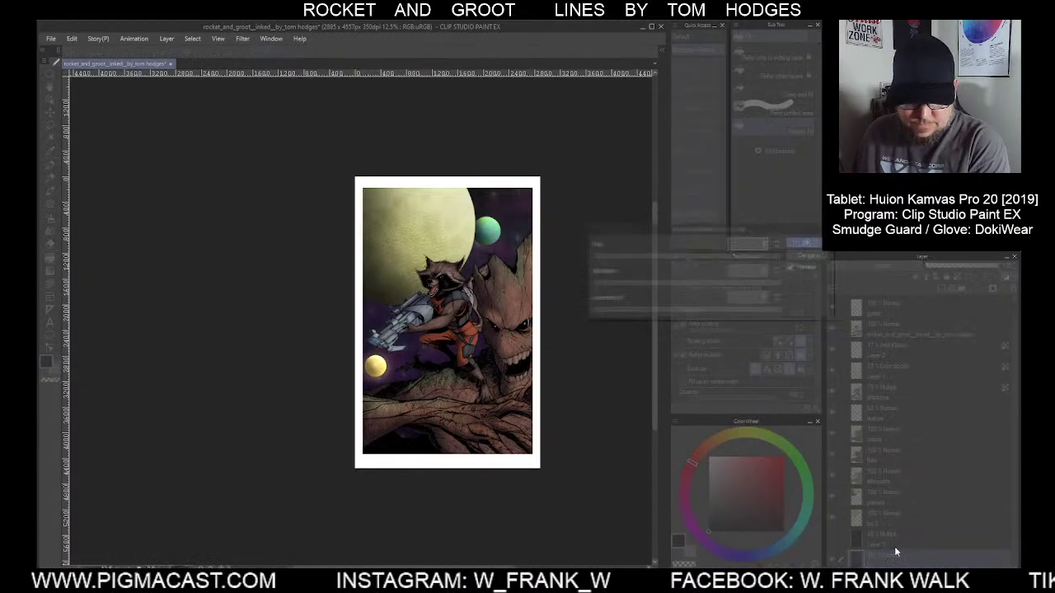
{"action": "left_click_drag", "start_coordinate": [688, 283], "coordinate": [692, 315]}
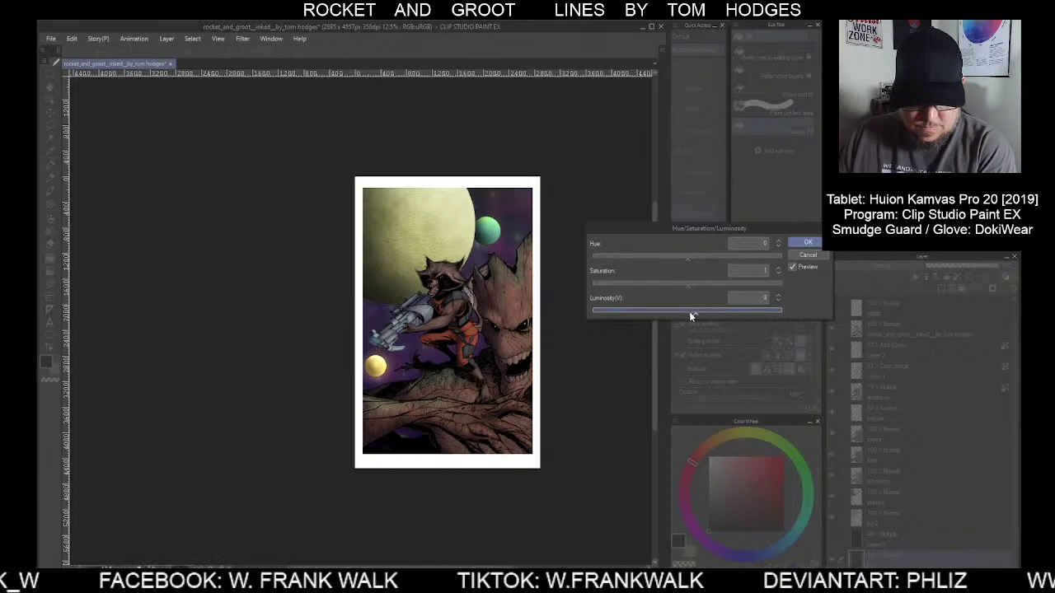
{"action": "left_click", "coordinate": [801, 256]}
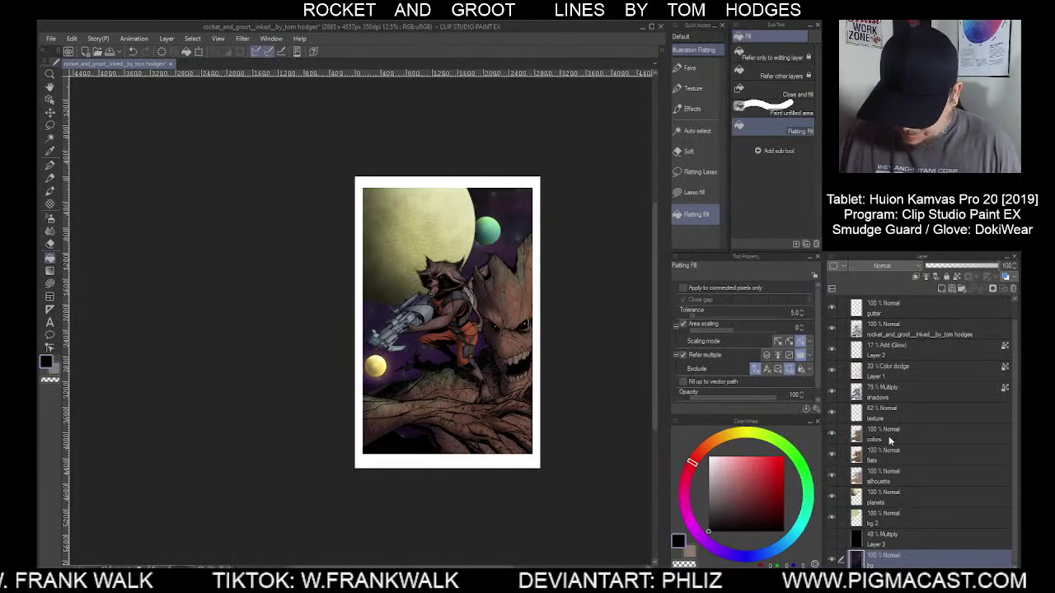
Auto-select Rocket's shape from the silhouette layer and subtract his gun from the selection using the flats layer
{"action": "left_click", "coordinate": [898, 476]}
{"action": "left_click", "coordinate": [697, 132]}
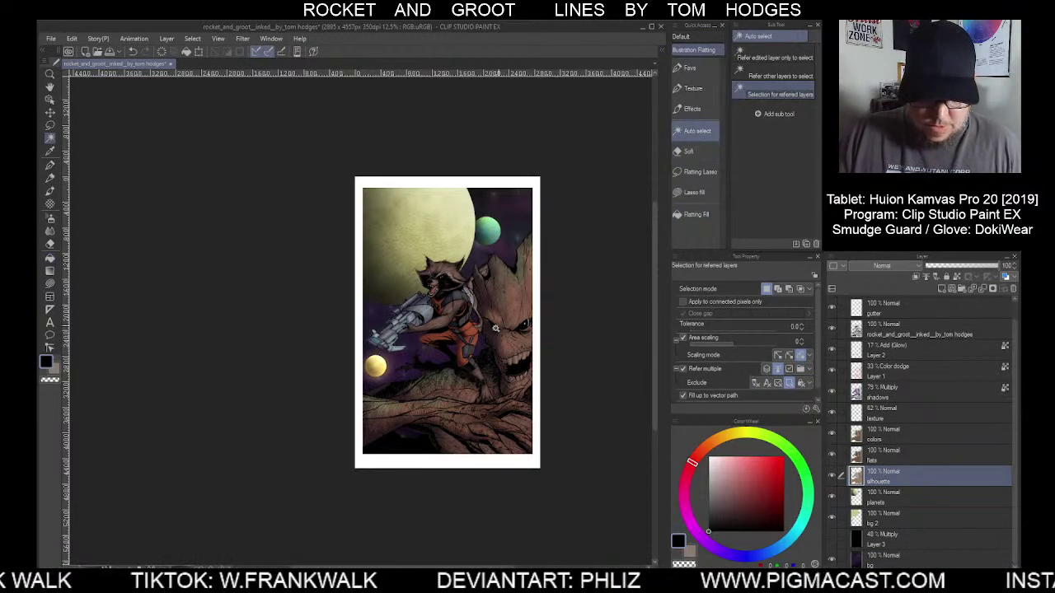
{"action": "left_click", "coordinate": [429, 330]}
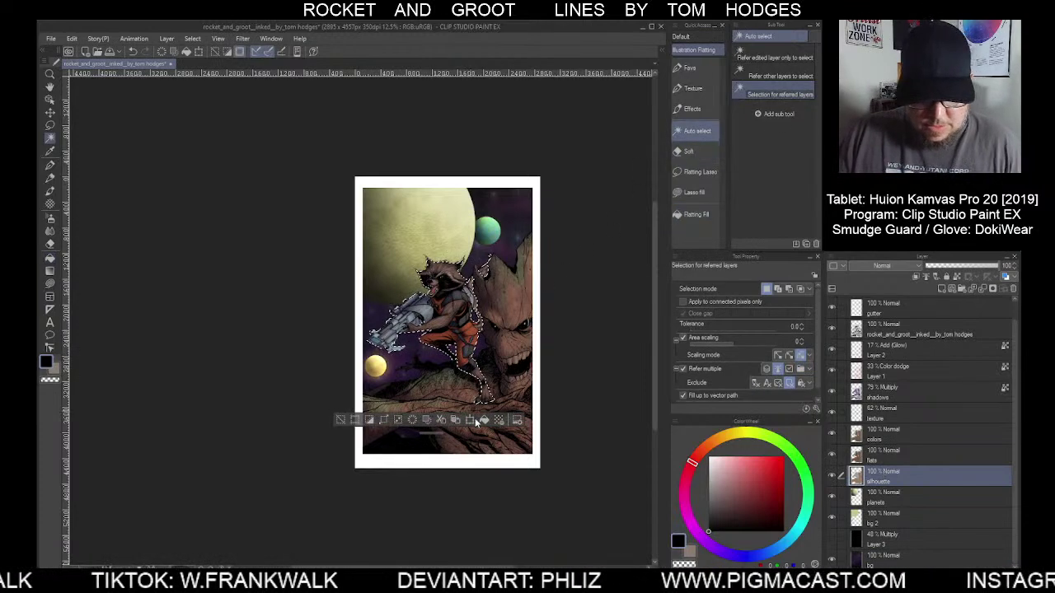
{"action": "left_click", "coordinate": [872, 432]}
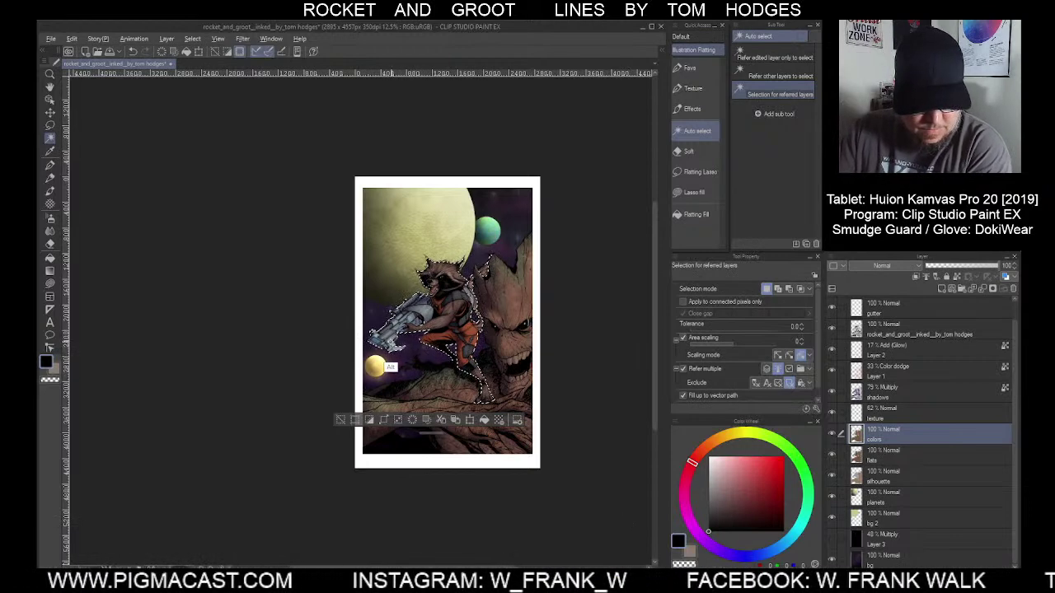
{"action": "key", "text": "alt+bracketleft"}
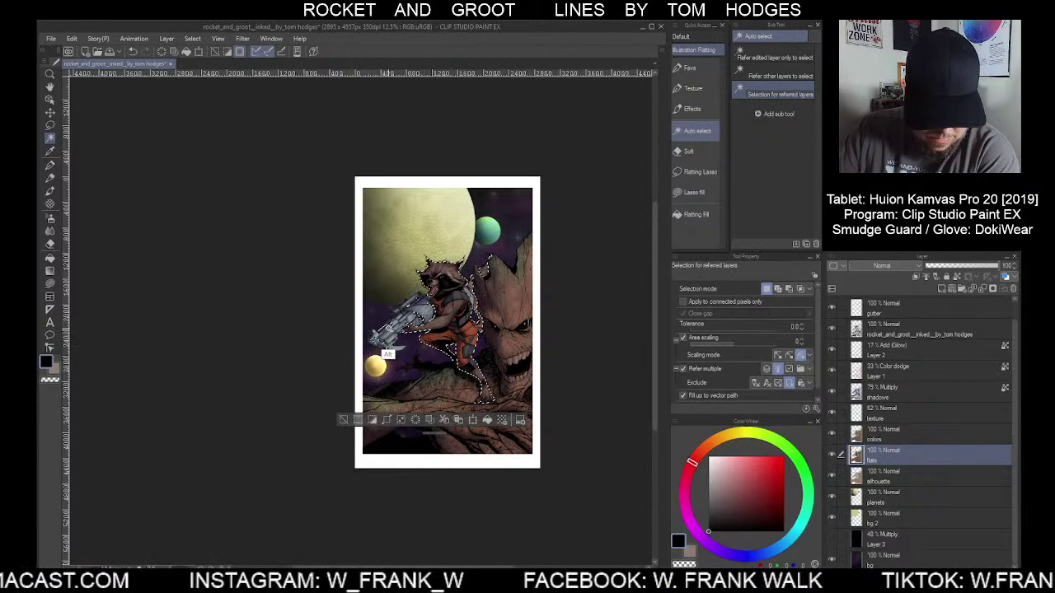
{"action": "left_click", "coordinate": [378, 354], "text": "alt"}
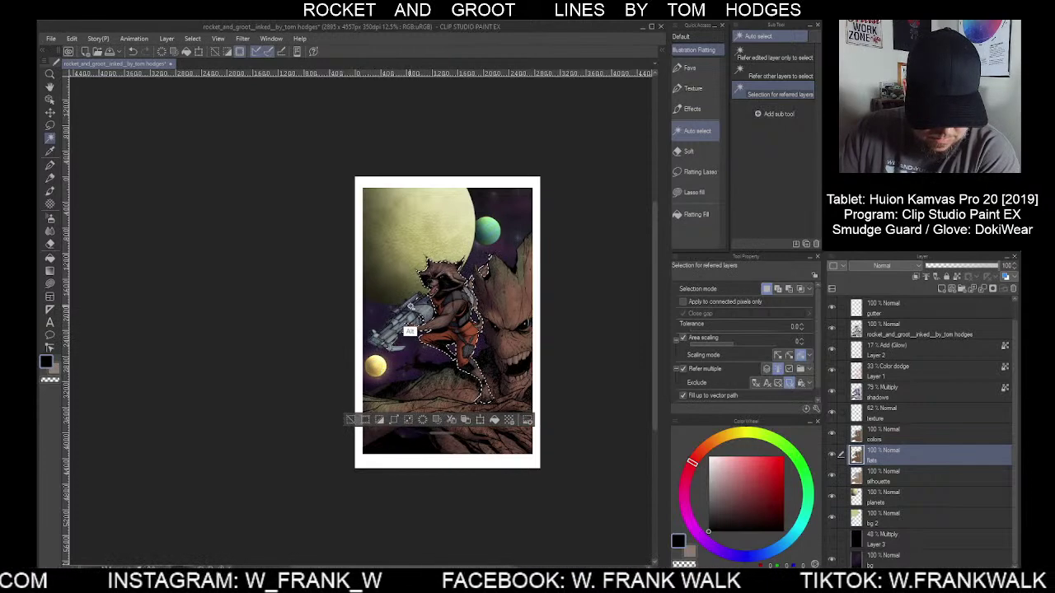
Open Hue/Saturation/Luminosity for the selected Rocket on the colors layer and try Saturation 27 with Luminosity 20 and 63
{"action": "left_click", "coordinate": [903, 433]}
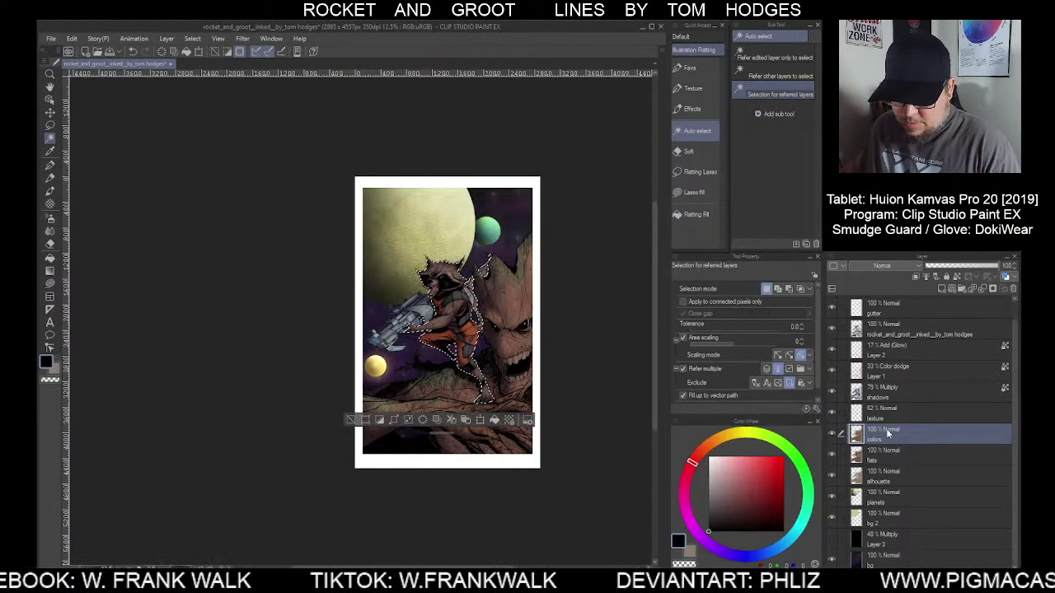
{"action": "key", "text": "ctrl+u"}
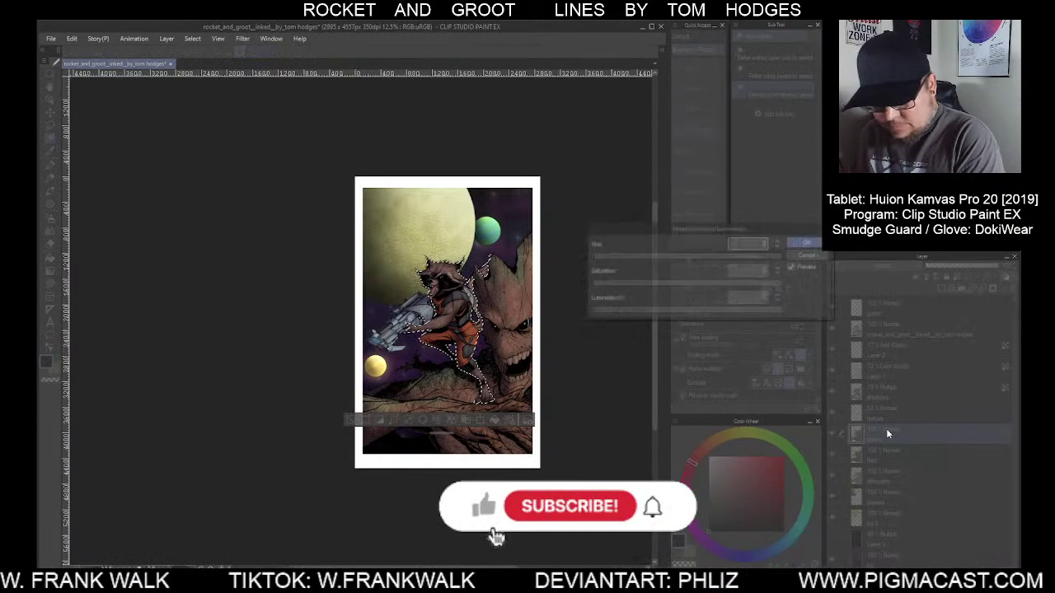
{"action": "left_click", "coordinate": [706, 311]}
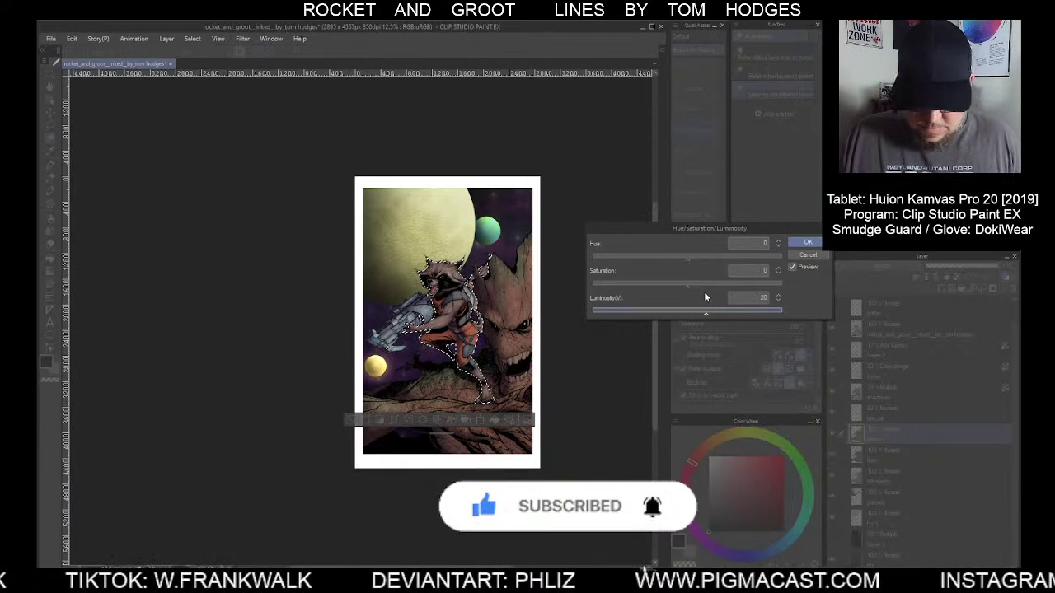
{"action": "left_click", "coordinate": [698, 283]}
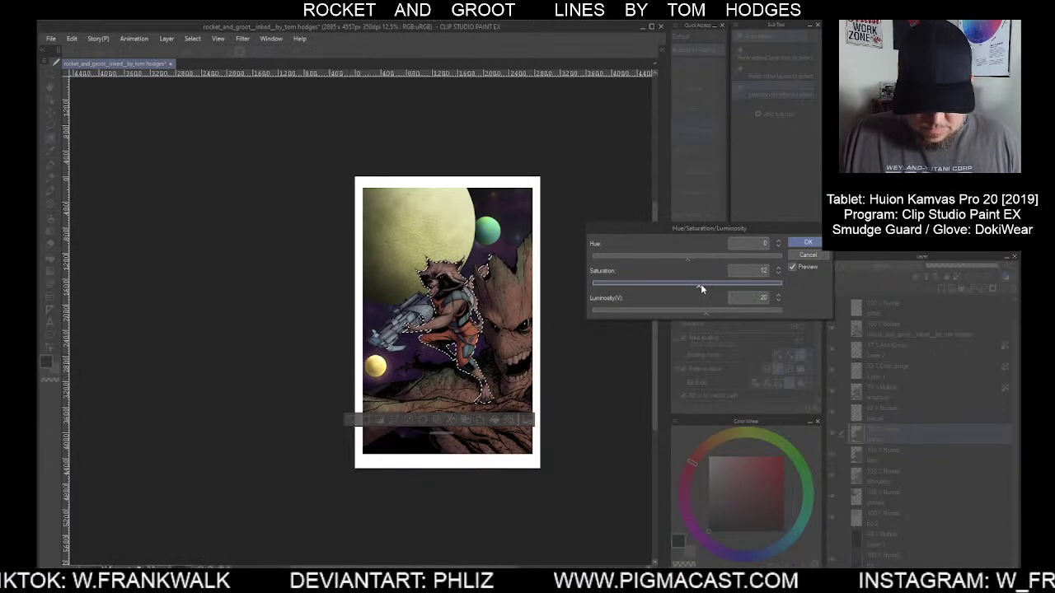
{"action": "left_click", "coordinate": [713, 284]}
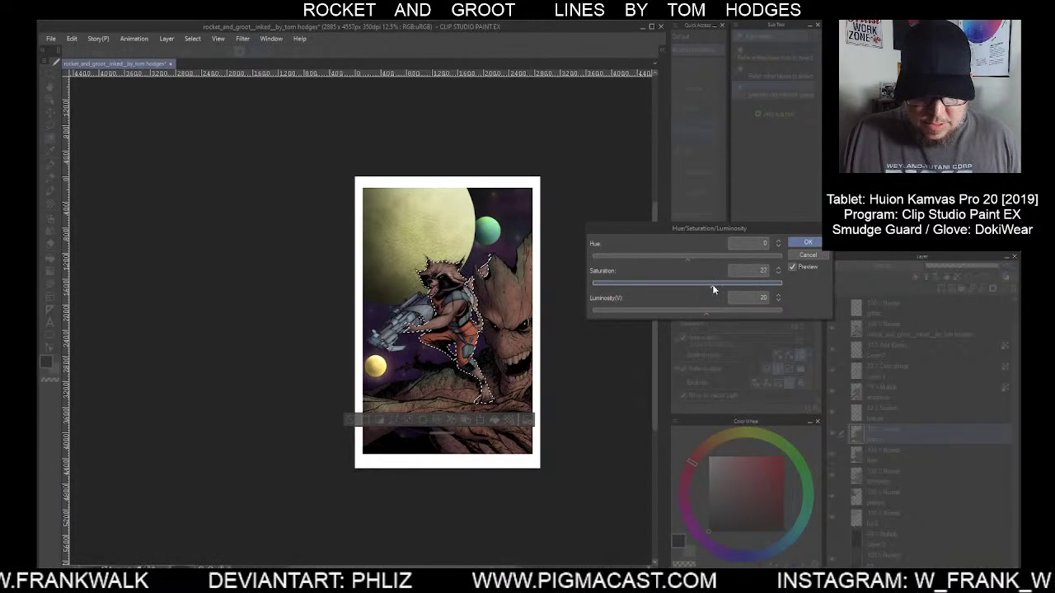
{"action": "left_click_drag", "start_coordinate": [720, 310], "coordinate": [737, 311]}
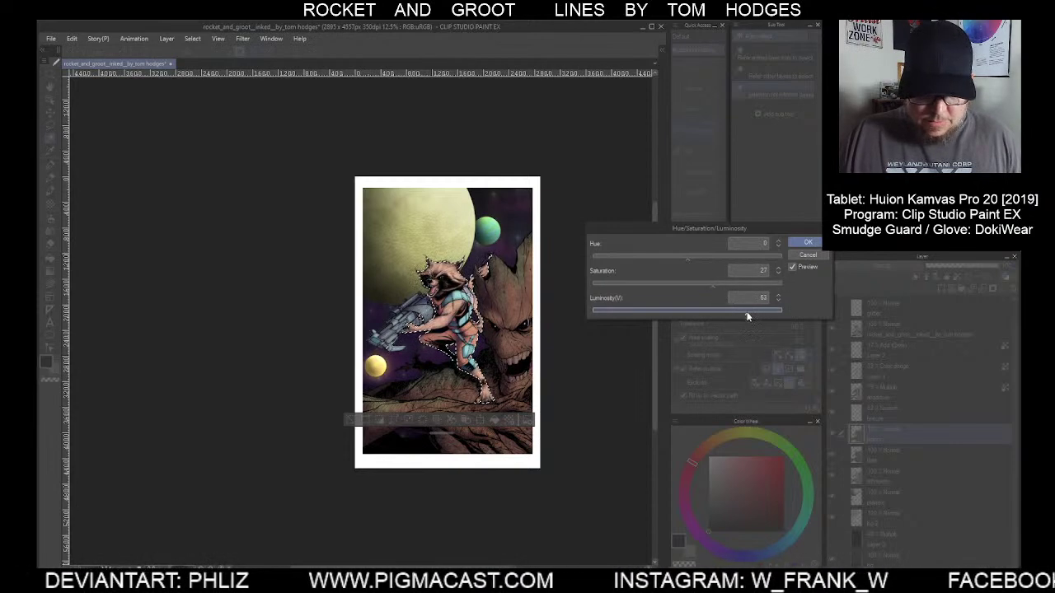
Try lower saturations down to -64 on Rocket, settle on Saturation 1 and Luminosity 5, and apply the adjustment
{"action": "left_click", "coordinate": [692, 286]}
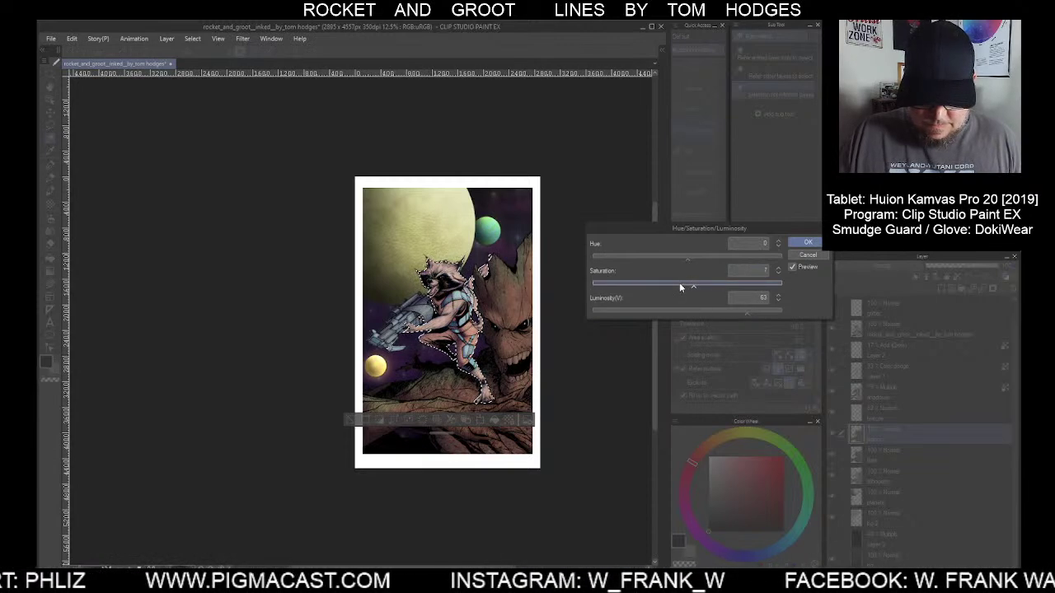
{"action": "left_click", "coordinate": [676, 287]}
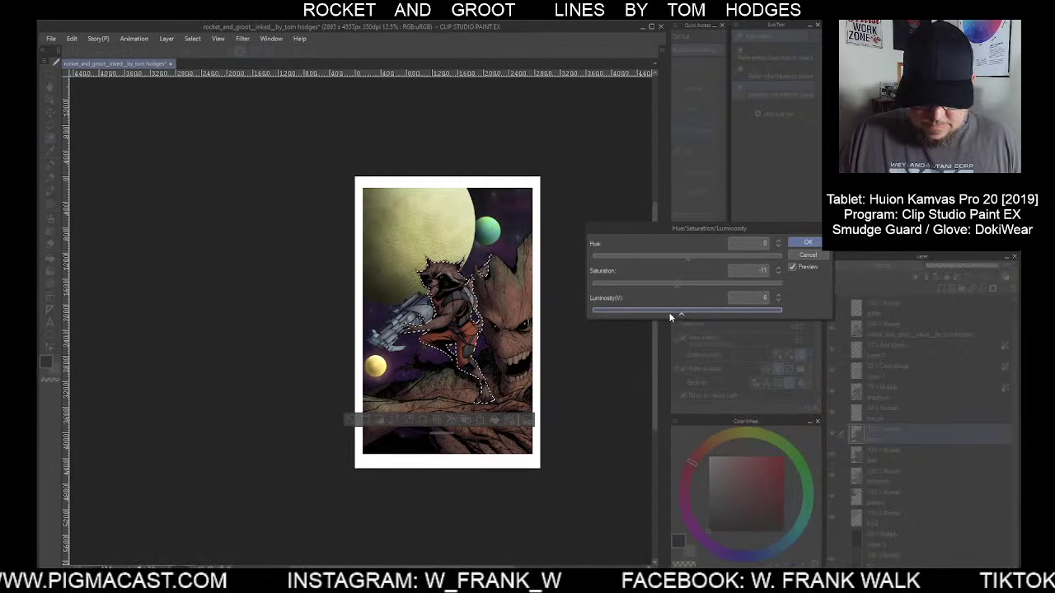
{"action": "left_click", "coordinate": [697, 313]}
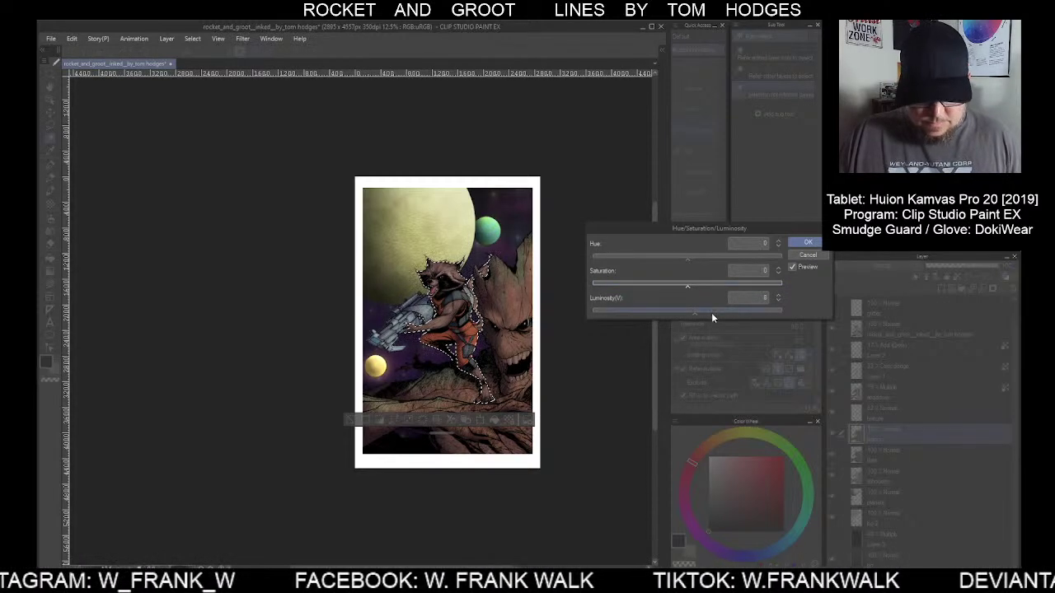
{"action": "left_click", "coordinate": [672, 286]}
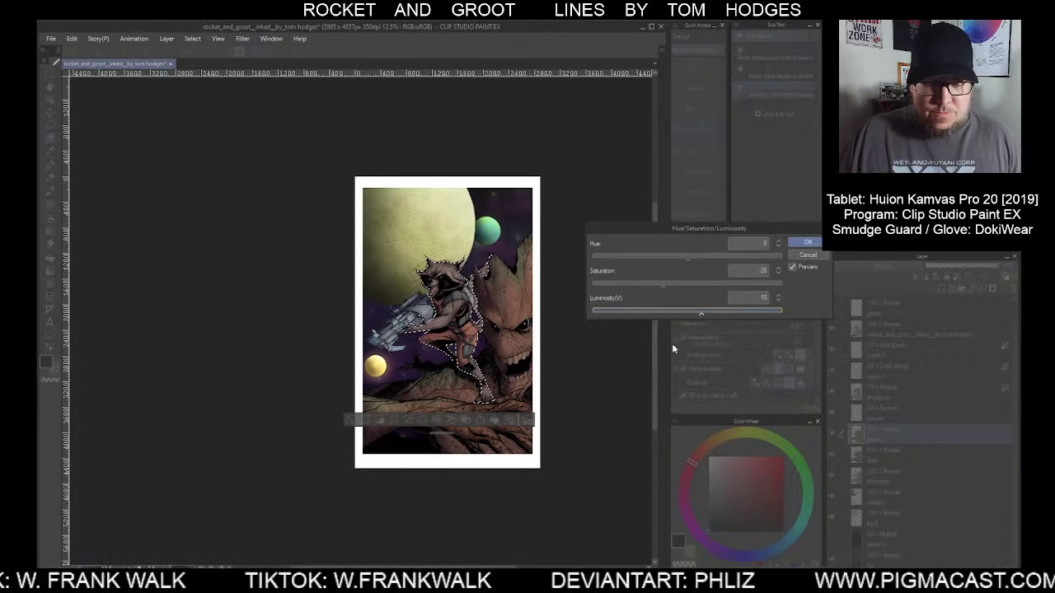
{"action": "left_click", "coordinate": [625, 284]}
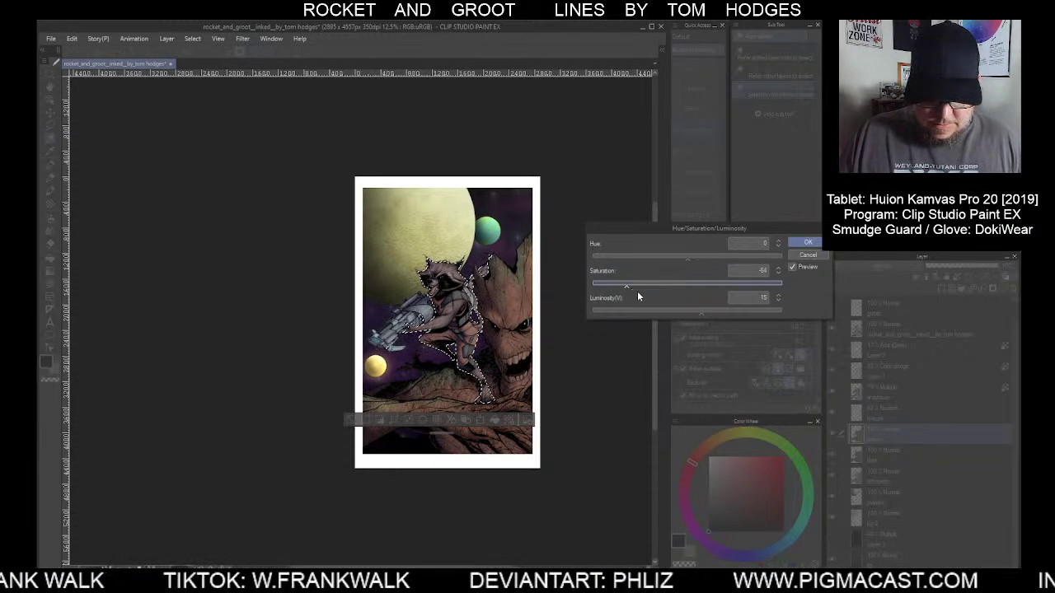
{"action": "left_click", "coordinate": [694, 311]}
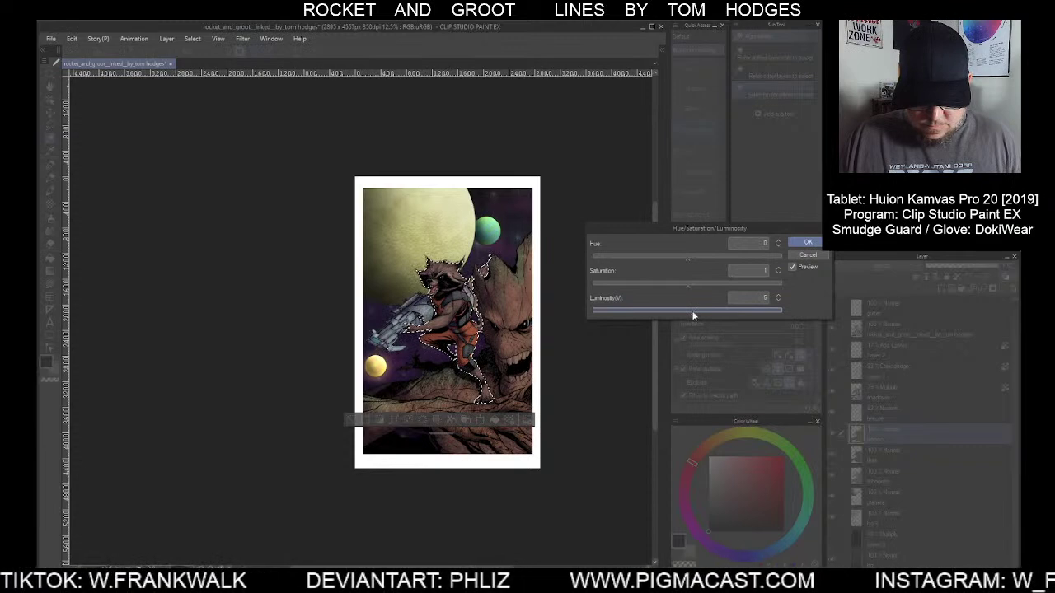
{"action": "key", "text": "Return"}
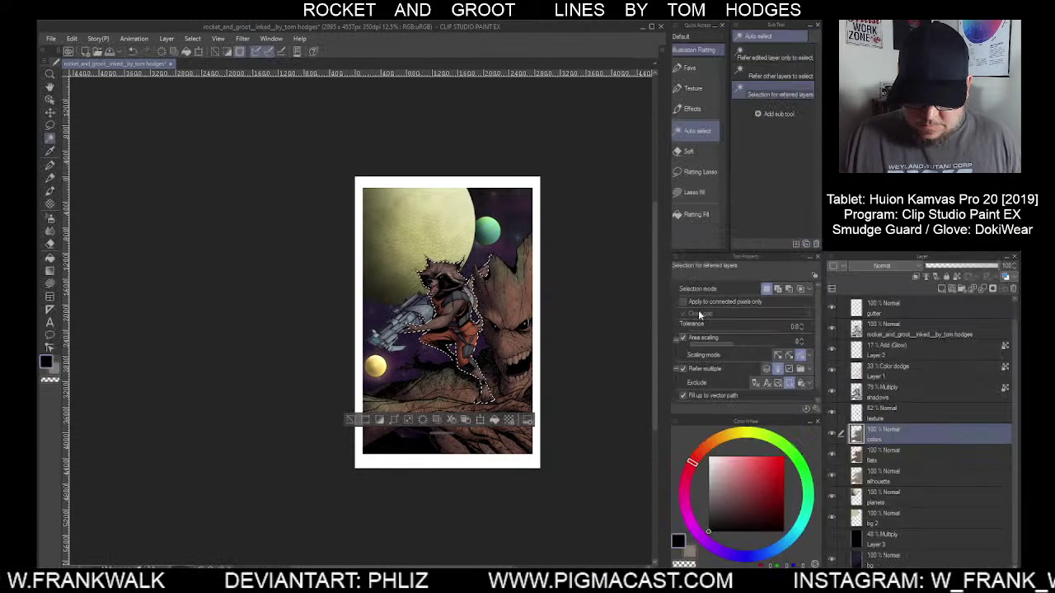
Deselect Rocket and briefly show the Color-mode Layer 4 to check the illustration's values in grayscale
{"action": "key", "text": "ctrl+d"}
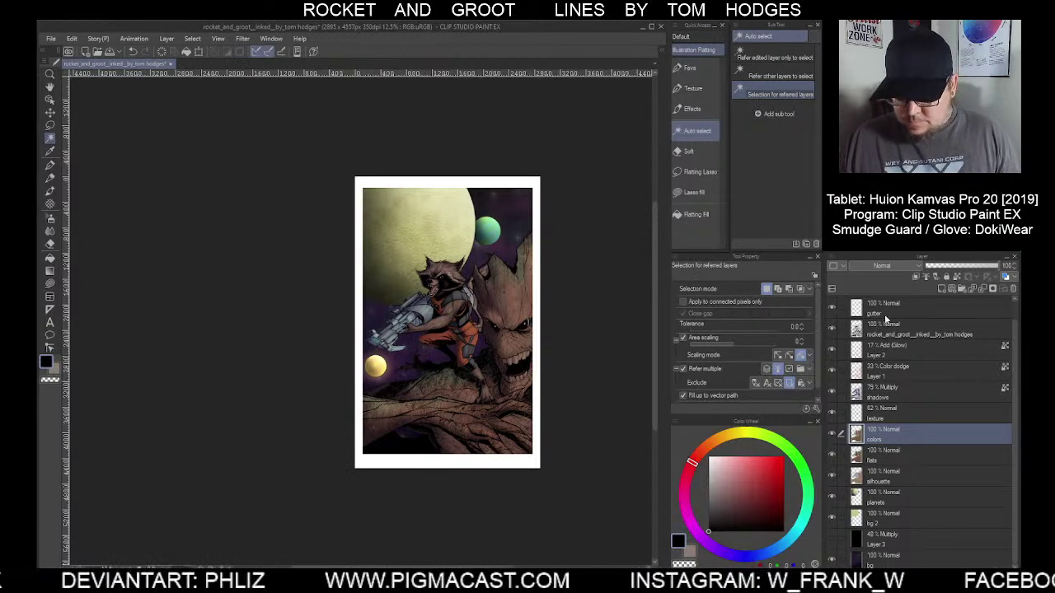
{"action": "scroll", "coordinate": [1015, 290], "scroll_direction": "up", "scroll_amount": 1}
{"action": "left_click", "coordinate": [832, 307]}
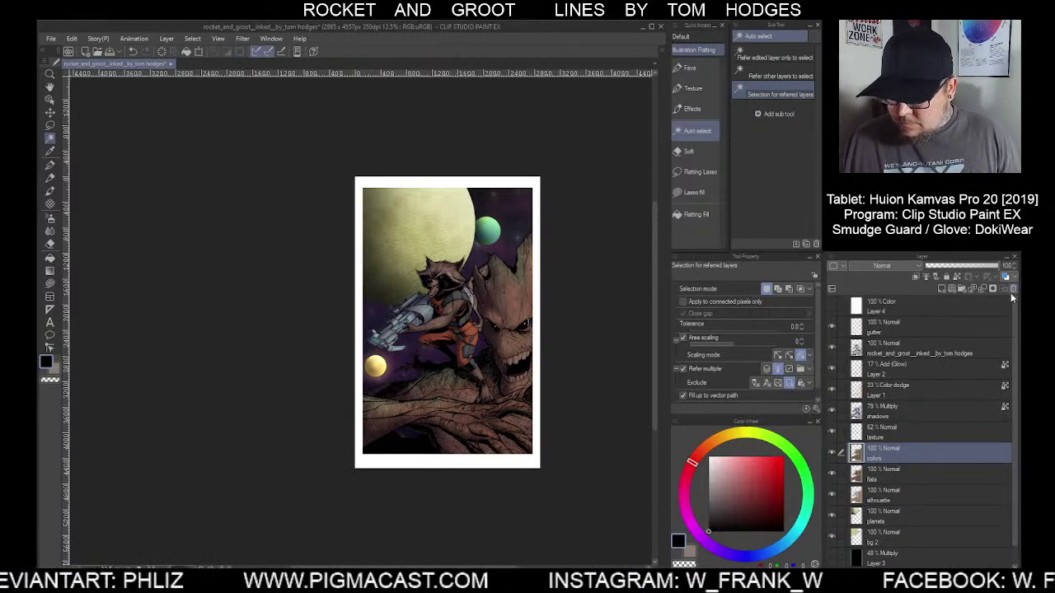
{"action": "left_click", "coordinate": [832, 307]}
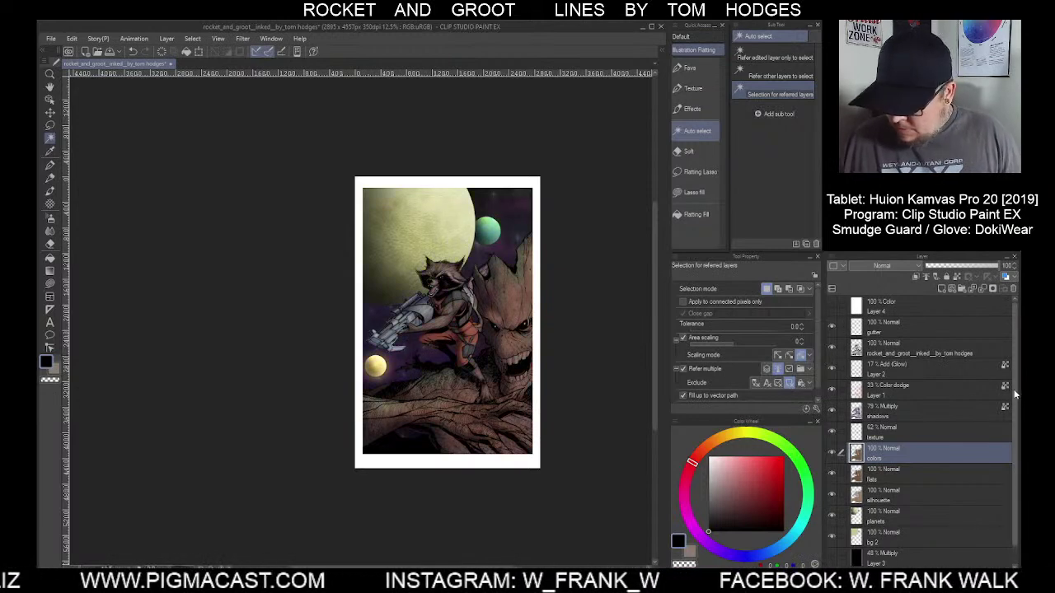
Try Saturation 19 and Luminosity 19 on the bg layer with Hue/Saturation/Luminosity and check the values using Layer 4
{"action": "scroll", "coordinate": [1013, 458], "scroll_direction": "down", "scroll_amount": 1}
{"action": "left_click", "coordinate": [889, 563]}
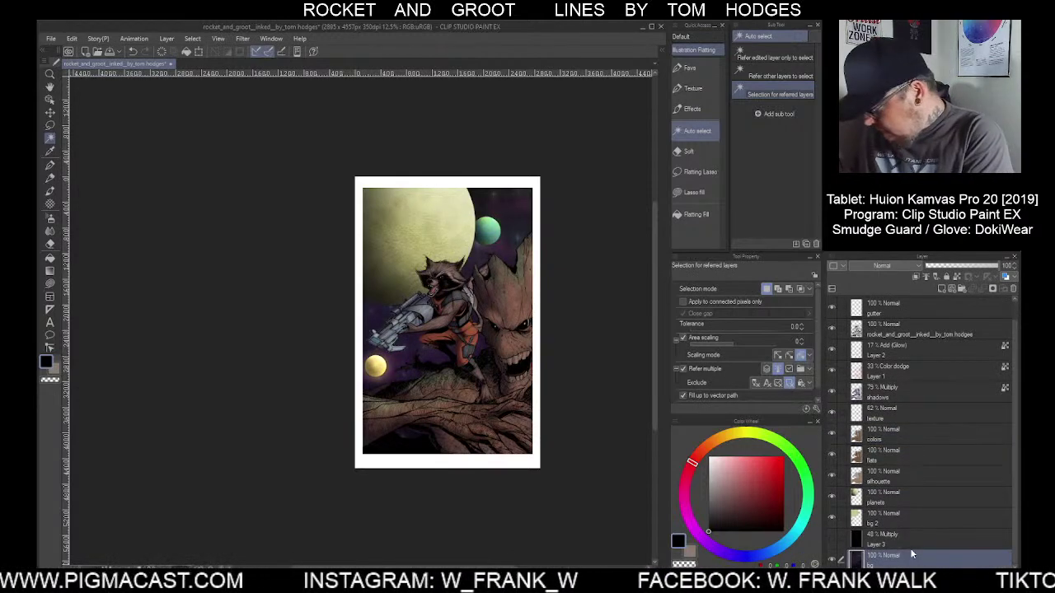
{"action": "key", "text": "ctrl+u"}
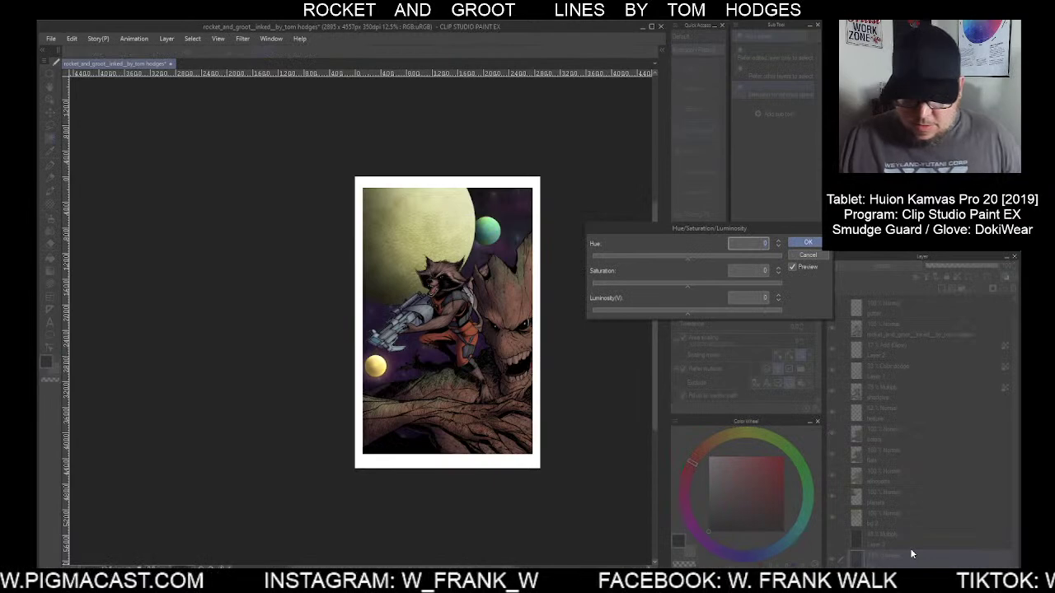
{"action": "left_click", "coordinate": [699, 309]}
{"action": "left_click", "coordinate": [706, 282]}
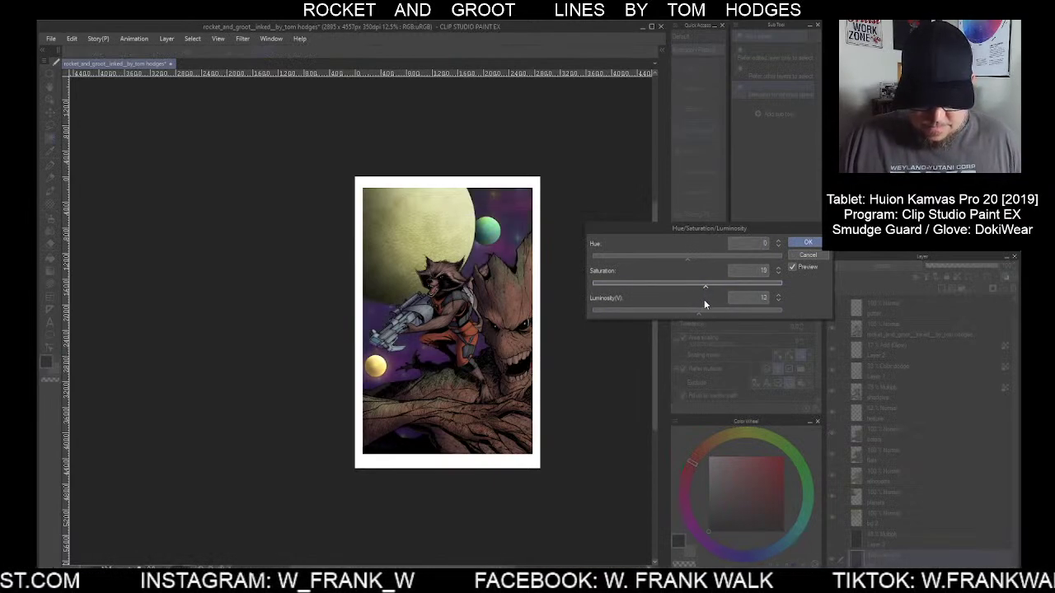
{"action": "left_click", "coordinate": [707, 310]}
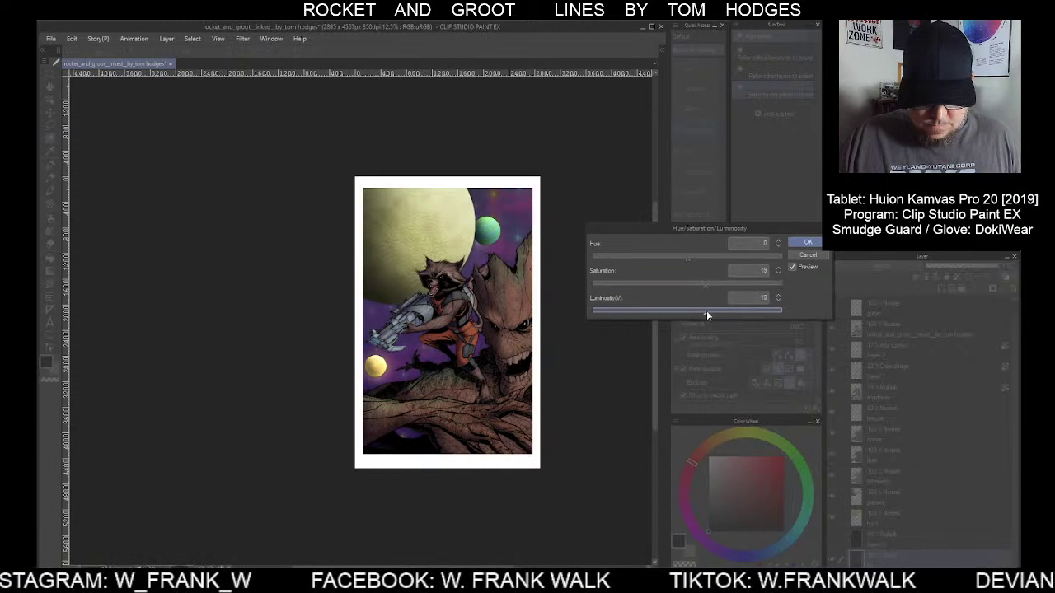
{"action": "left_click", "coordinate": [807, 242]}
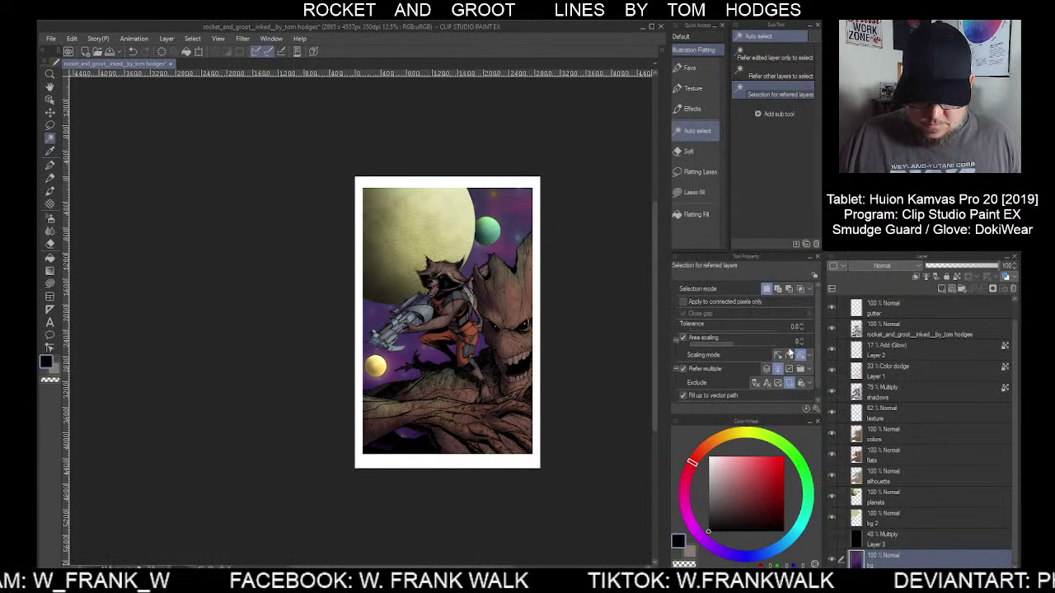
{"action": "scroll", "coordinate": [872, 331], "scroll_direction": "up", "scroll_amount": 1}
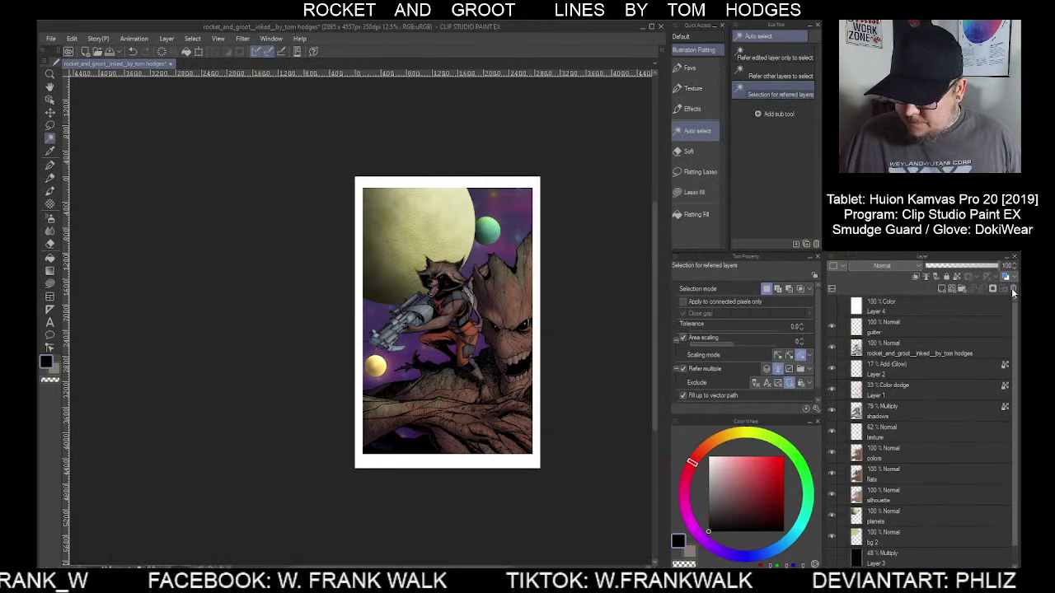
{"action": "left_click", "coordinate": [831, 307]}
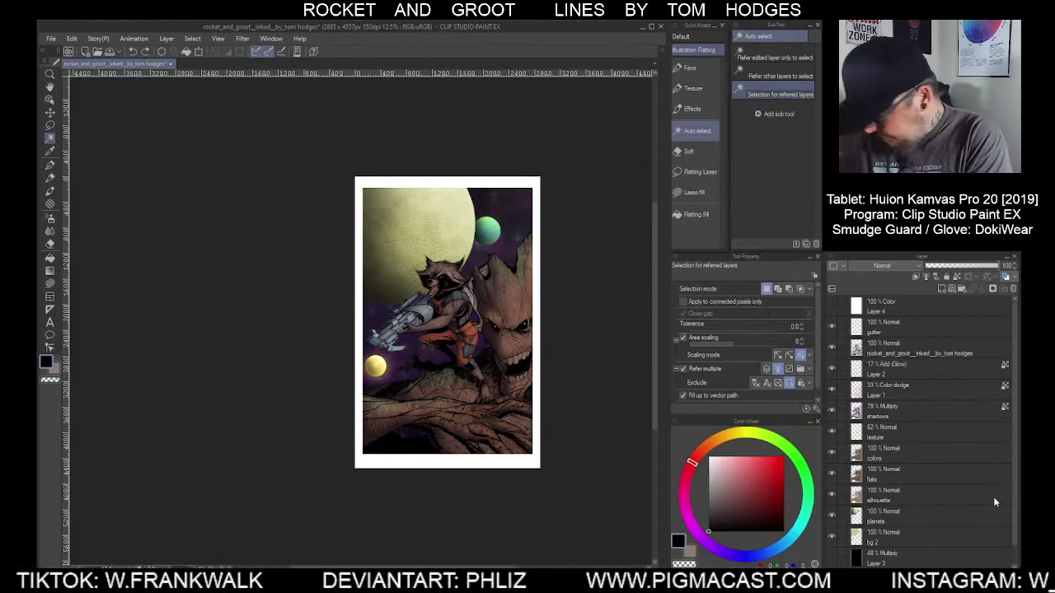
Open Hue/Saturation/Luminosity for the bg layer and try Saturation 12 with Luminosity 18
{"action": "key", "text": "ctrl+u"}
{"action": "left_click", "coordinate": [695, 285]}
{"action": "left_click", "coordinate": [694, 310]}
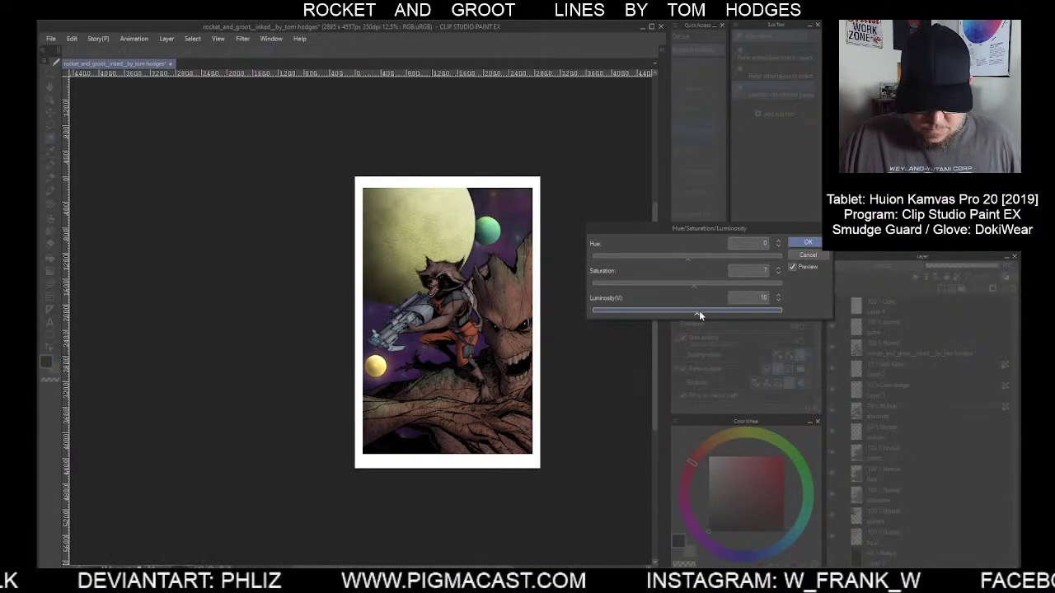
{"action": "left_click", "coordinate": [699, 283]}
{"action": "left_click", "coordinate": [704, 310]}
{"action": "left_click", "coordinate": [708, 312]}
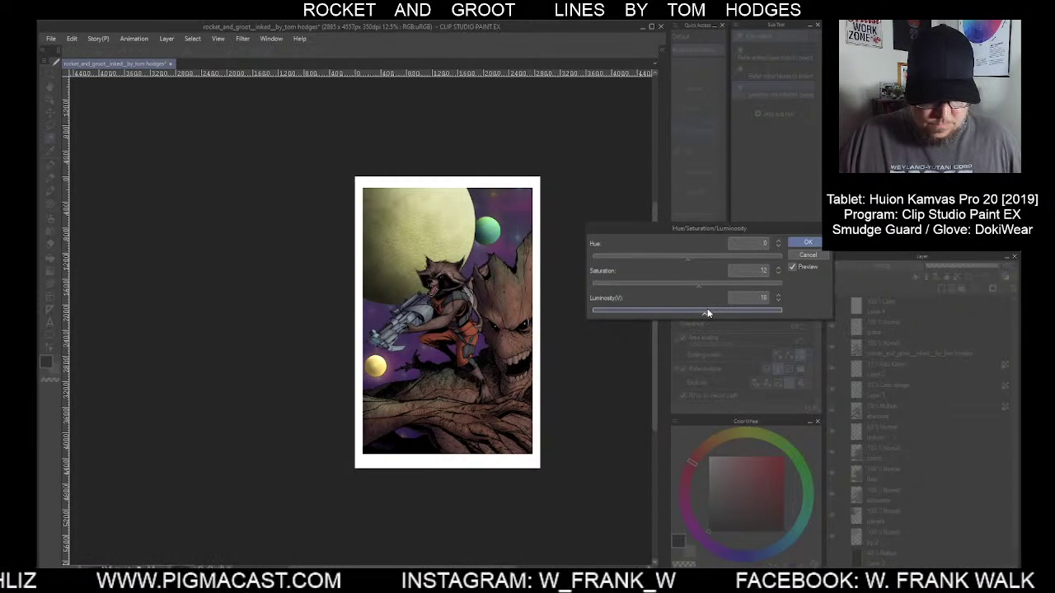
Try Hue 127 on the background, shift it to Hue 84 with Saturation 27 and Luminosity 29, and apply the adjustment
{"action": "left_click", "coordinate": [702, 257]}
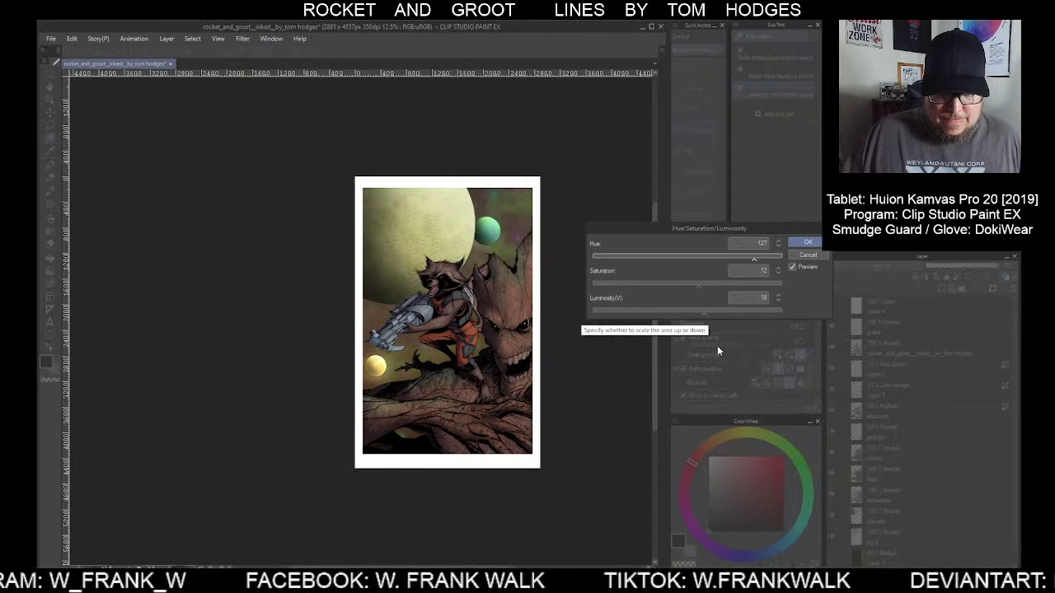
{"action": "left_click_drag", "start_coordinate": [710, 283], "coordinate": [713, 283]}
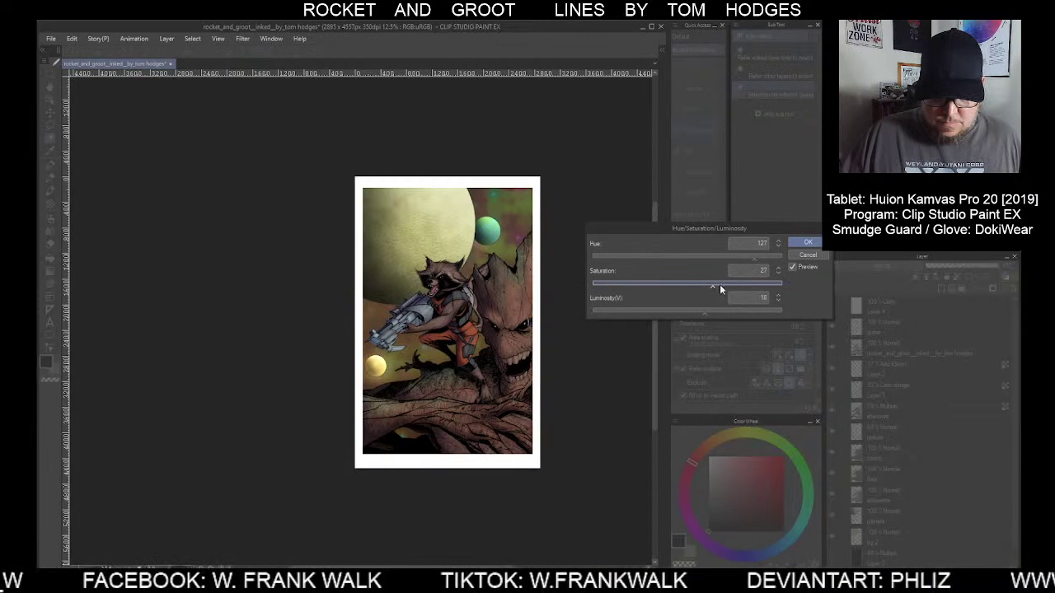
{"action": "left_click", "coordinate": [721, 312]}
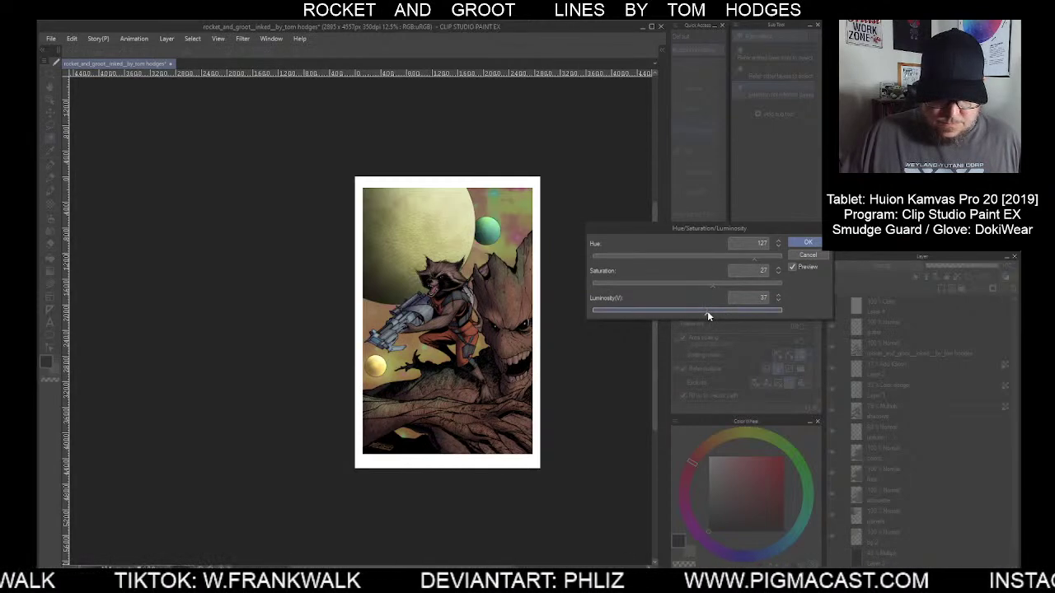
{"action": "left_click", "coordinate": [716, 313]}
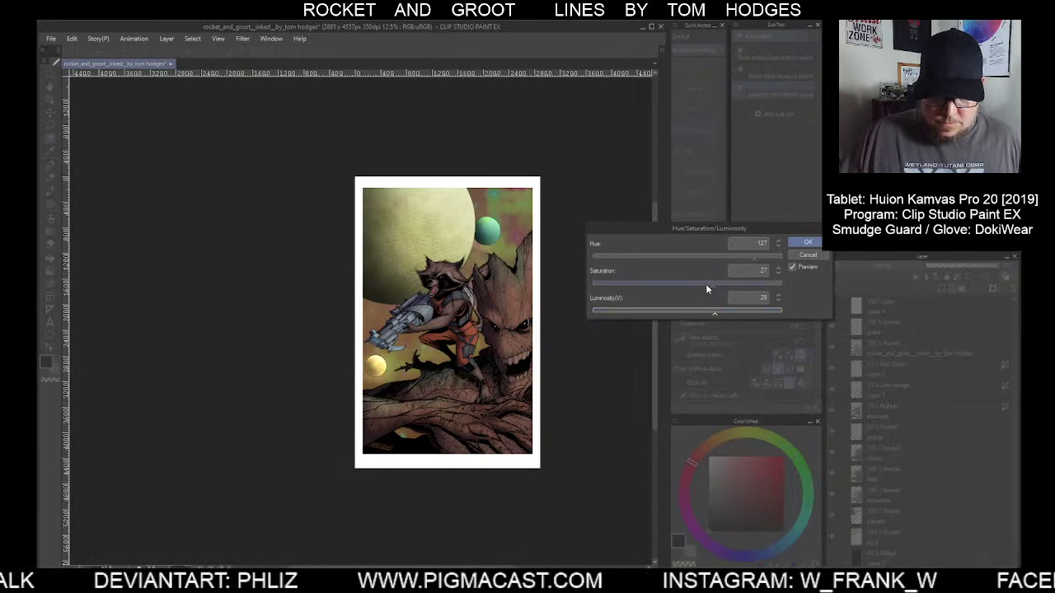
{"action": "mouse_move", "coordinate": [756, 262]}
{"action": "left_mouse_down"}
{"action": "mouse_move", "coordinate": [767, 265]}
{"action": "mouse_move", "coordinate": [736, 262]}
{"action": "left_mouse_up"}
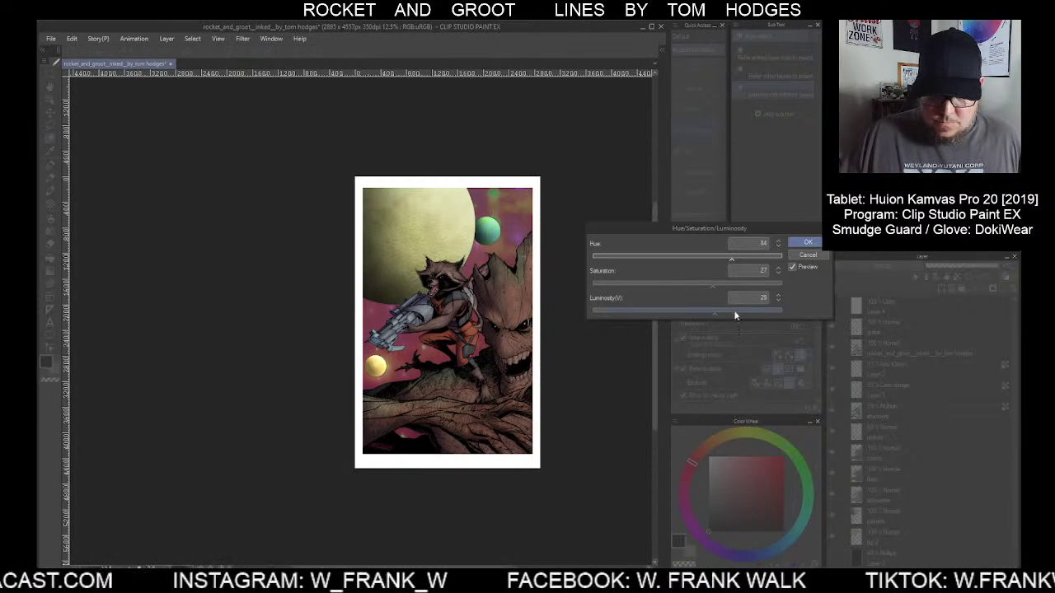
{"action": "left_click", "coordinate": [808, 242]}
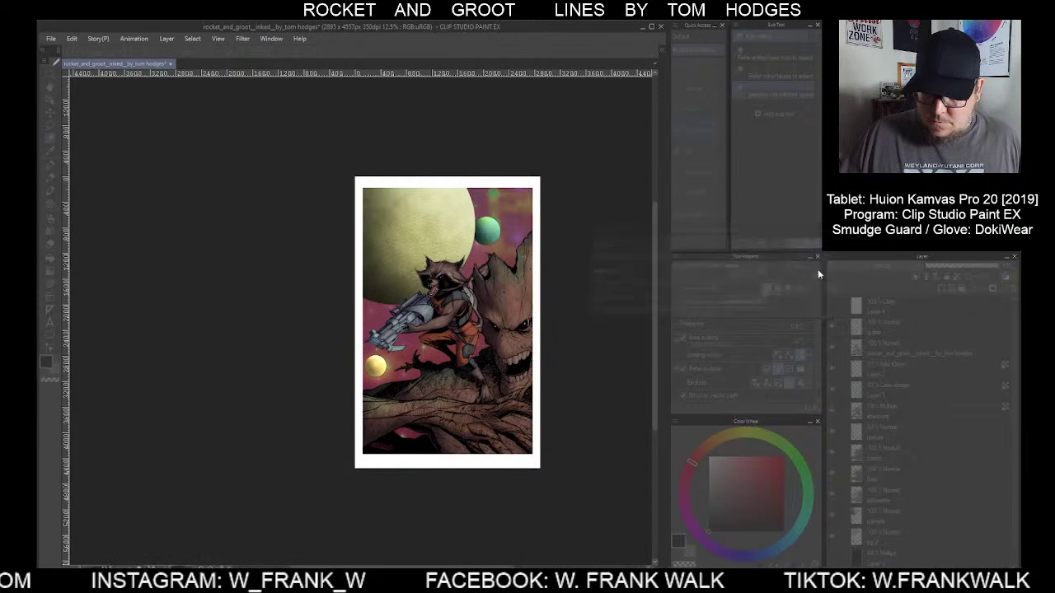
Check the recolored background's values in grayscale with Layer 4 and undo the hue adjustment
{"action": "left_click", "coordinate": [831, 307]}
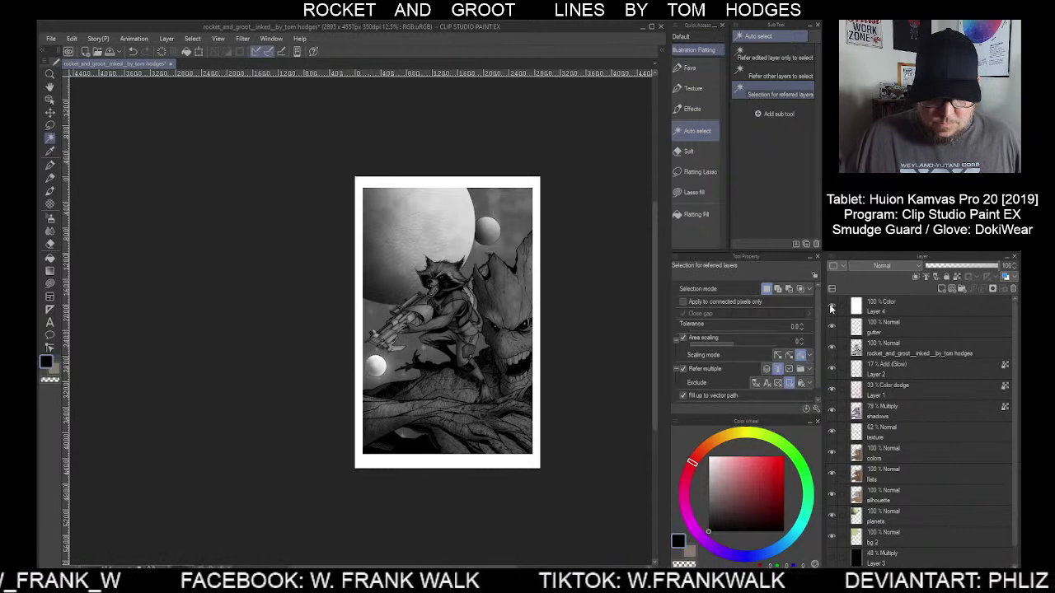
{"action": "left_click", "coordinate": [831, 307]}
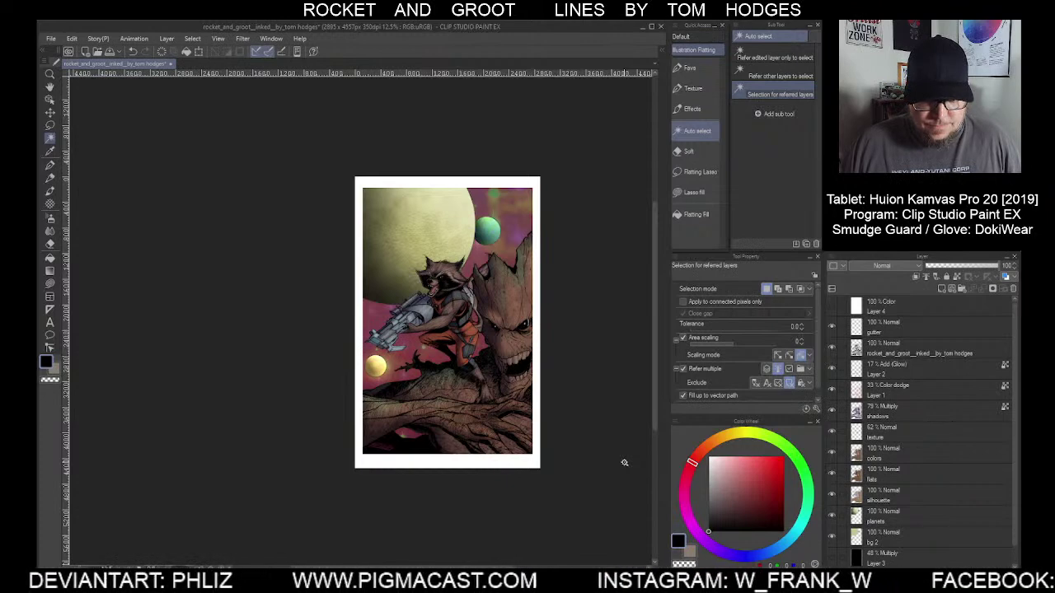
{"action": "key", "text": "ctrl+z"}
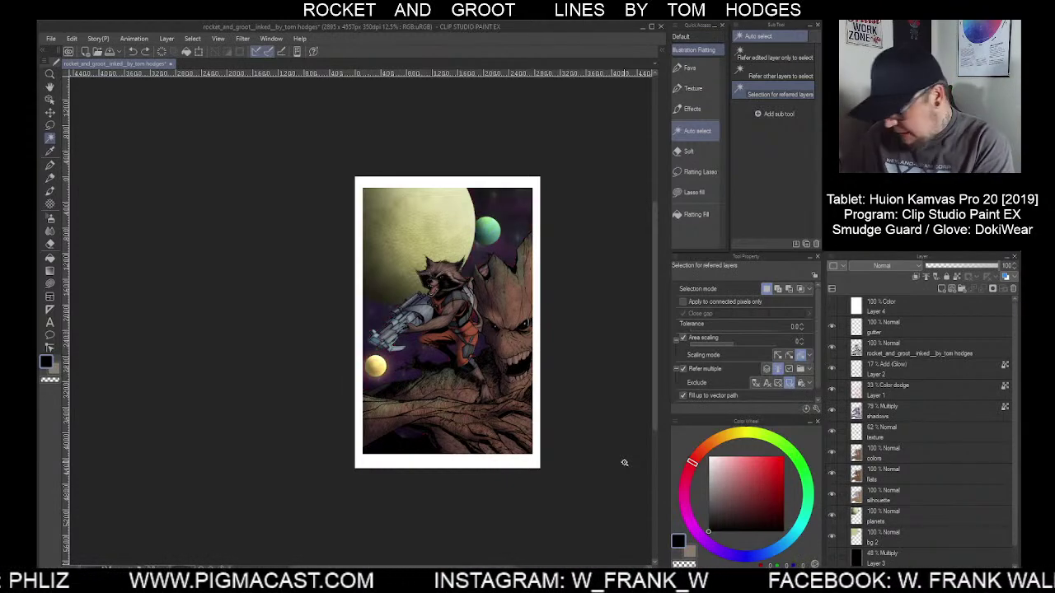
Brighten the bg layer with Hue/Saturation/Luminosity, using Luminosity 20 and a slight saturation increase while keeping Hue 0
{"action": "key", "text": "ctrl+u"}
{"action": "left_click_drag", "start_coordinate": [688, 284], "coordinate": [700, 284]}
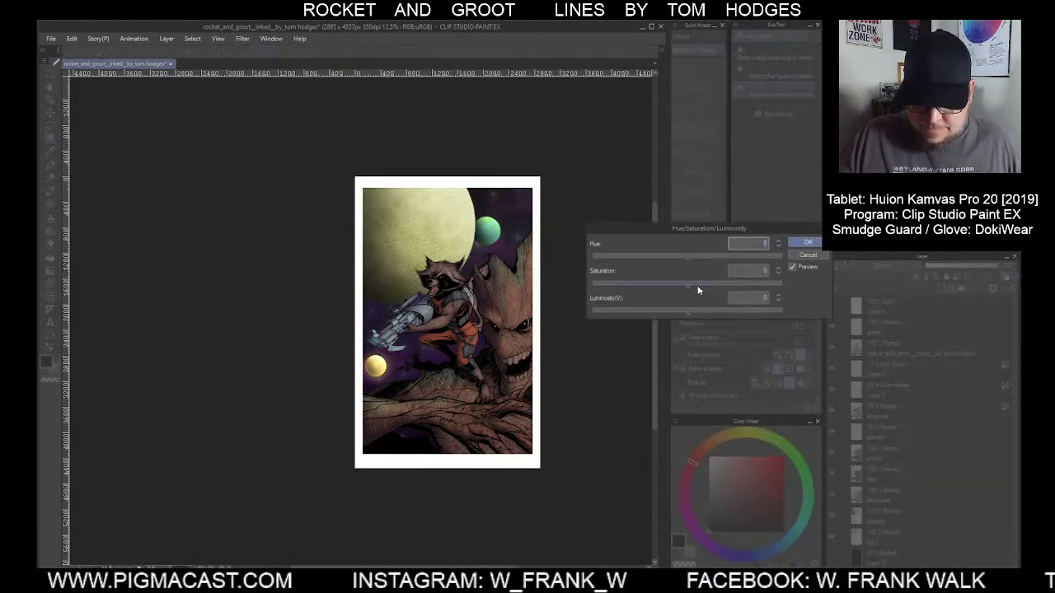
{"action": "left_click", "coordinate": [704, 311]}
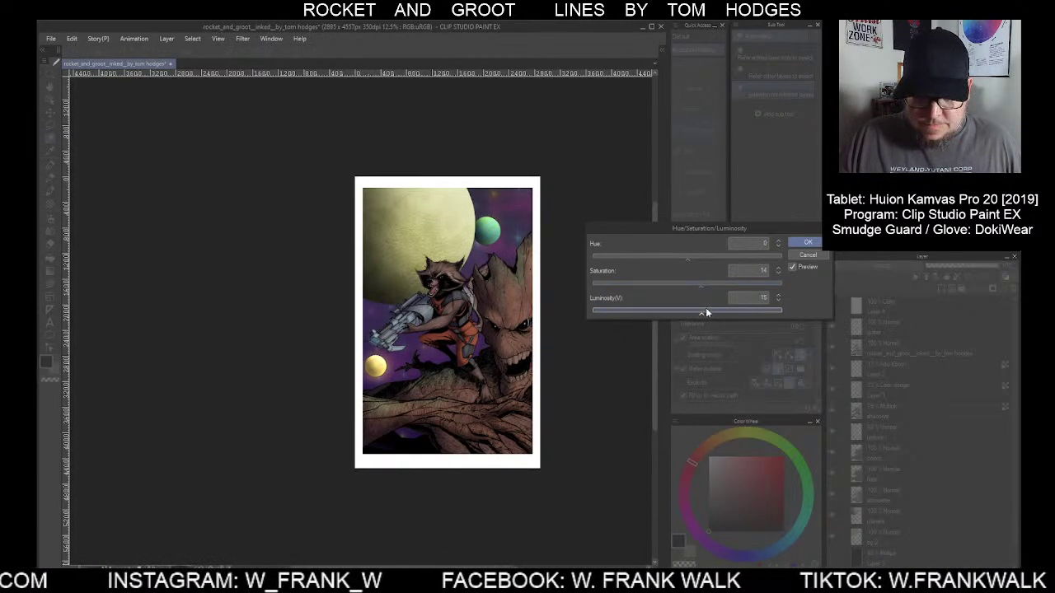
{"action": "left_click", "coordinate": [706, 312]}
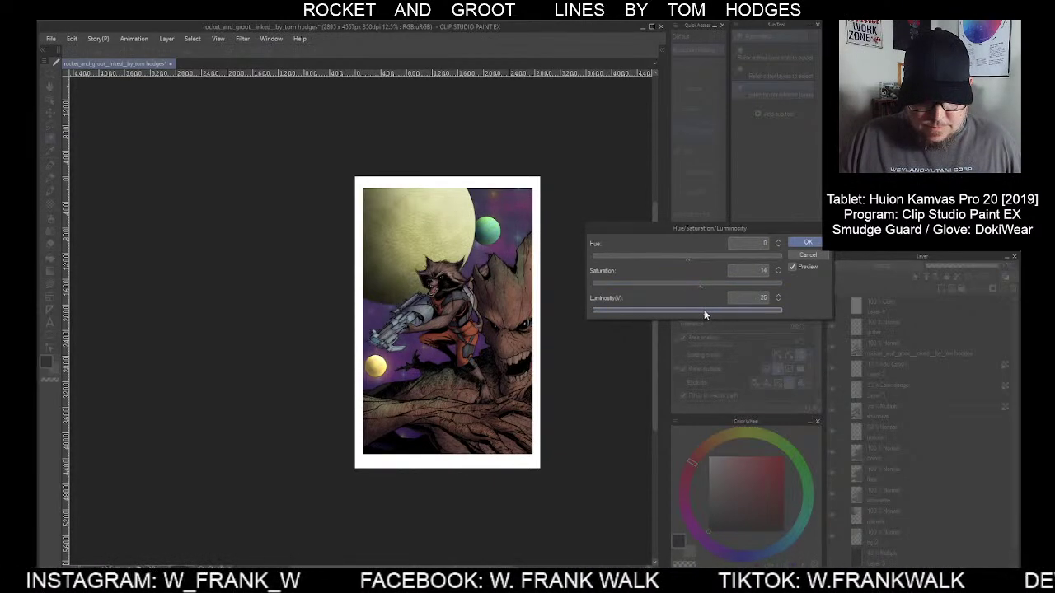
{"action": "left_click", "coordinate": [703, 284]}
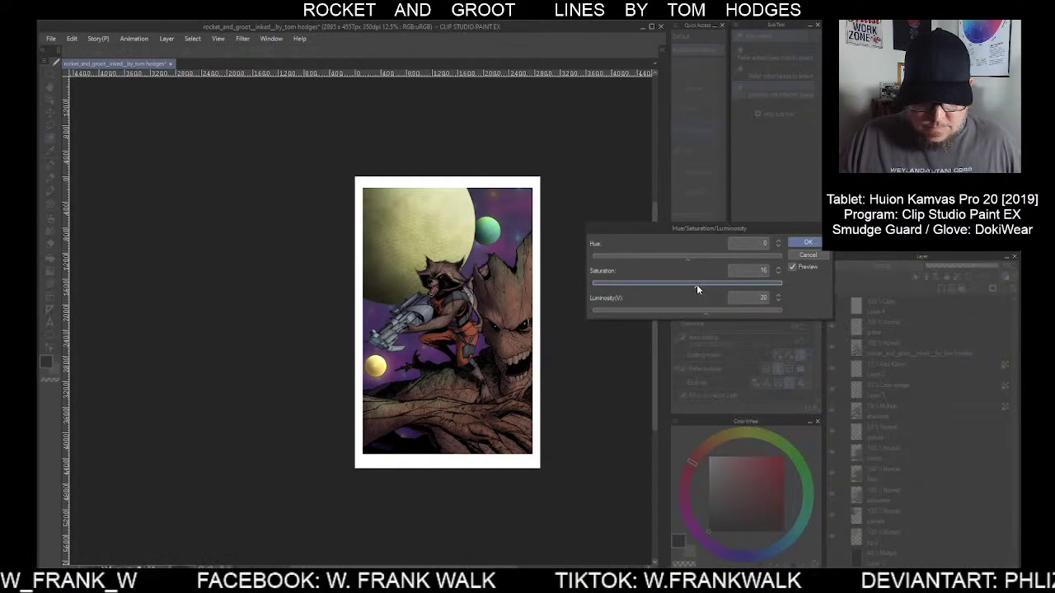
{"action": "left_click", "coordinate": [688, 284]}
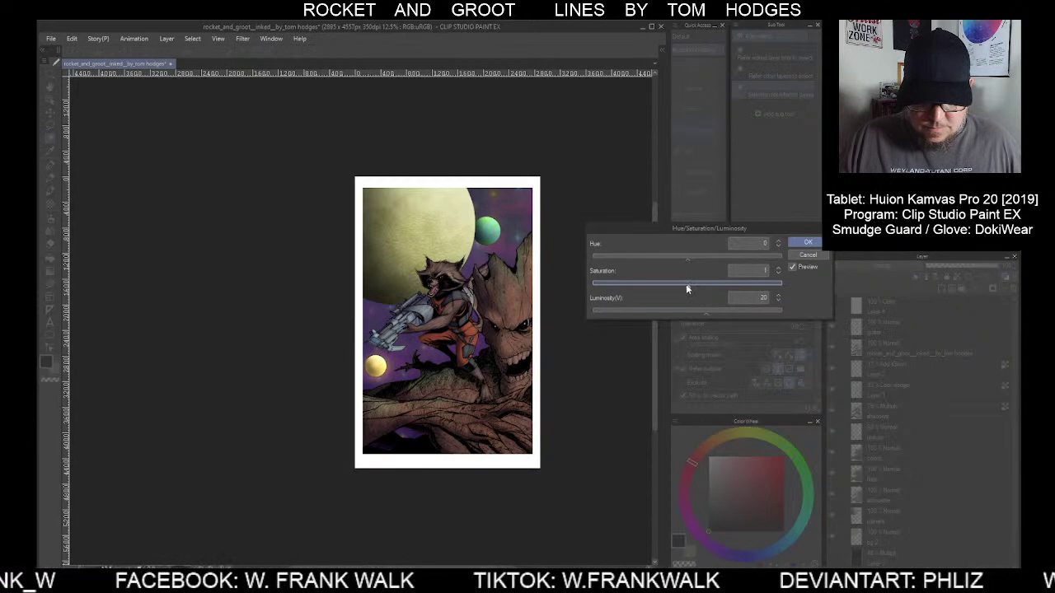
{"action": "left_click", "coordinate": [693, 285]}
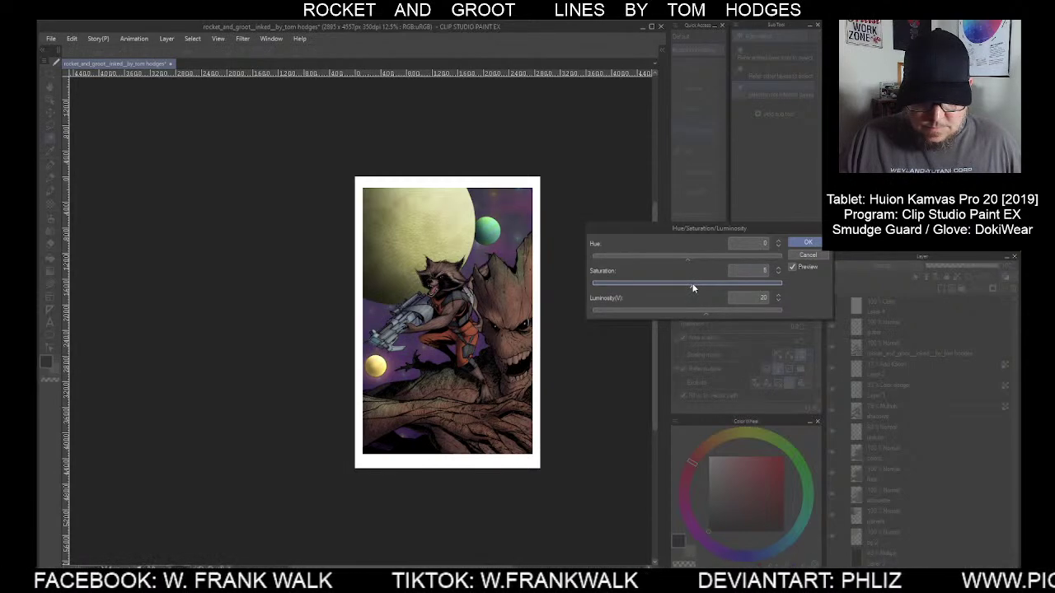
{"action": "left_click", "coordinate": [808, 243]}
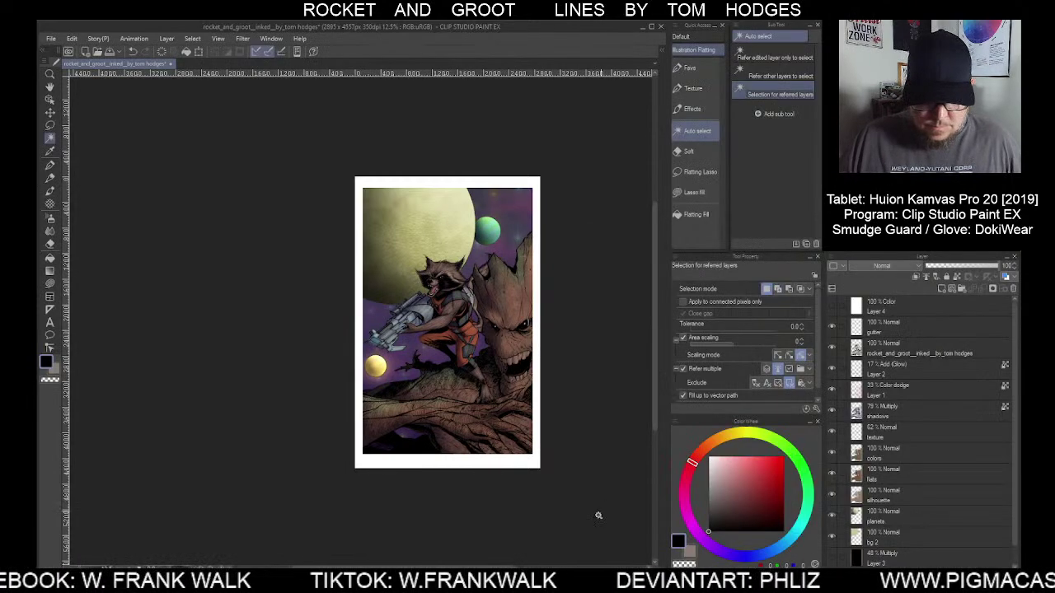
Toggle the Color-mode Layer 4 to compare the brightened background's values in grayscale and in color
{"action": "left_click", "coordinate": [831, 307]}
{"action": "left_click", "coordinate": [831, 306]}
{"action": "left_click", "coordinate": [831, 307]}
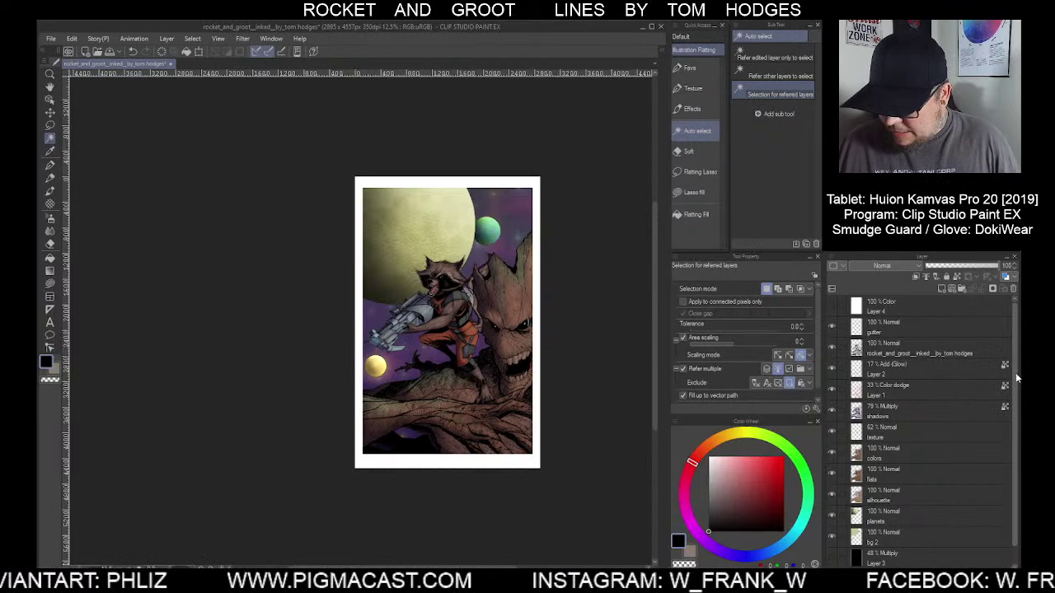
Add a new layer above Layer 2 and set the drawing color to light pink, RGB 255, 212, 245
{"action": "left_click", "coordinate": [883, 365]}
{"action": "left_click", "coordinate": [942, 289]}
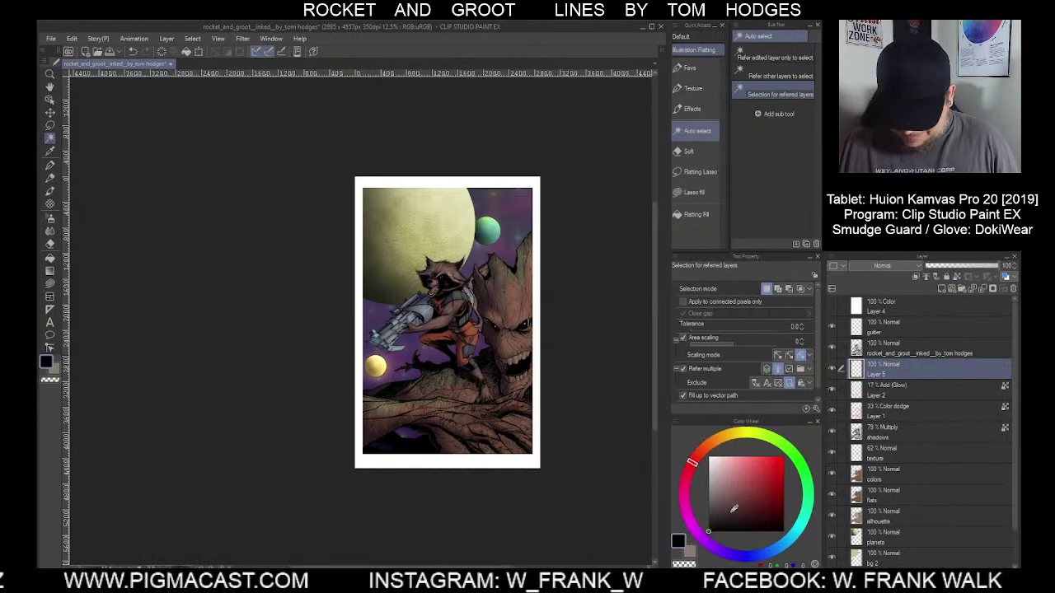
{"action": "left_click", "coordinate": [721, 458]}
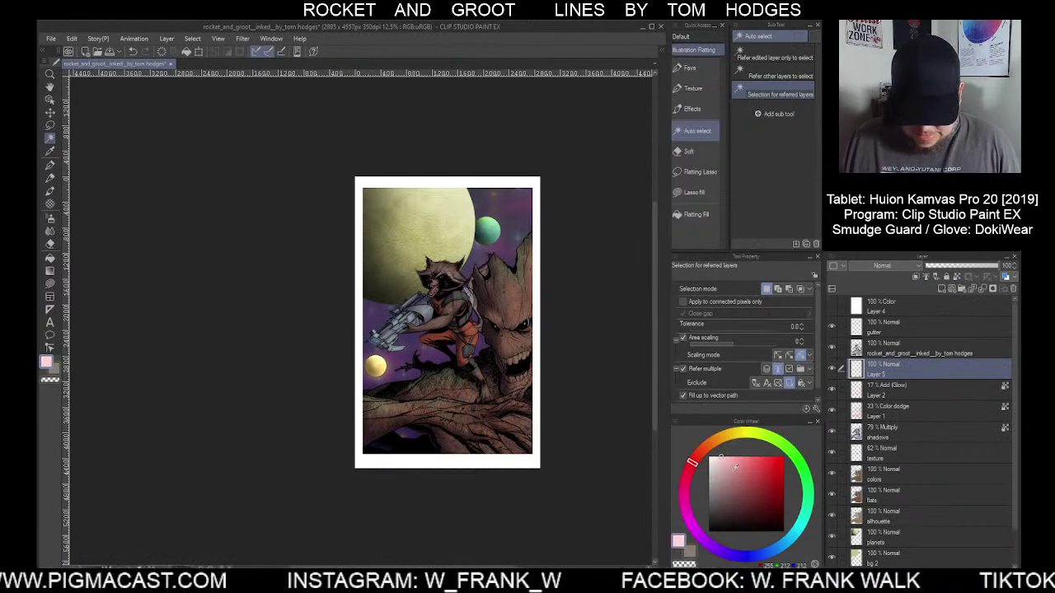
{"action": "left_click", "coordinate": [686, 512]}
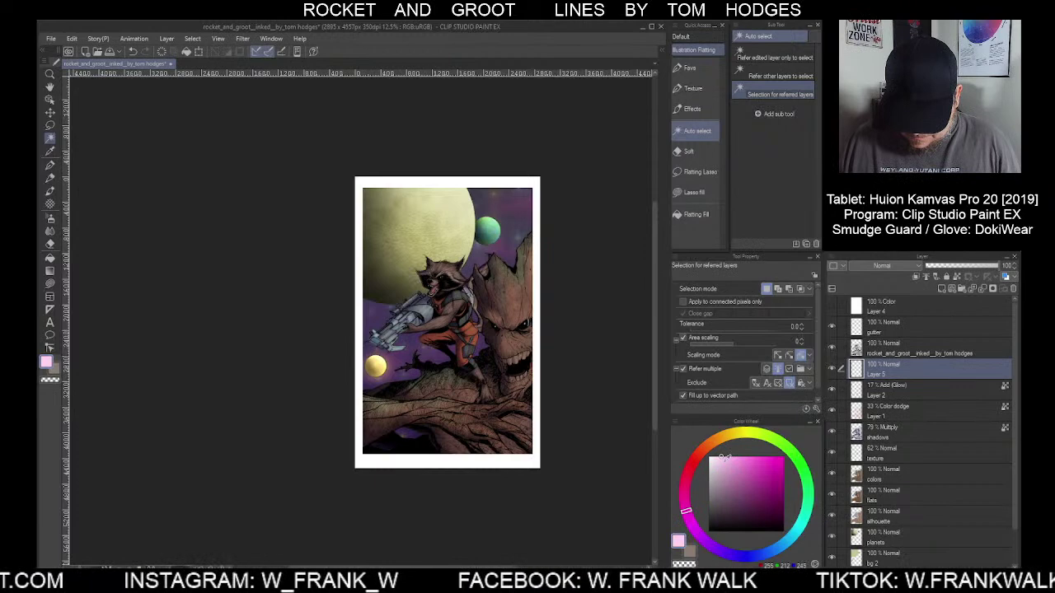
Set Layer 5 to Add (Glow) blending at 27% opacity and test a light pink Turnip pen stroke on it
{"action": "left_click", "coordinate": [689, 68]}
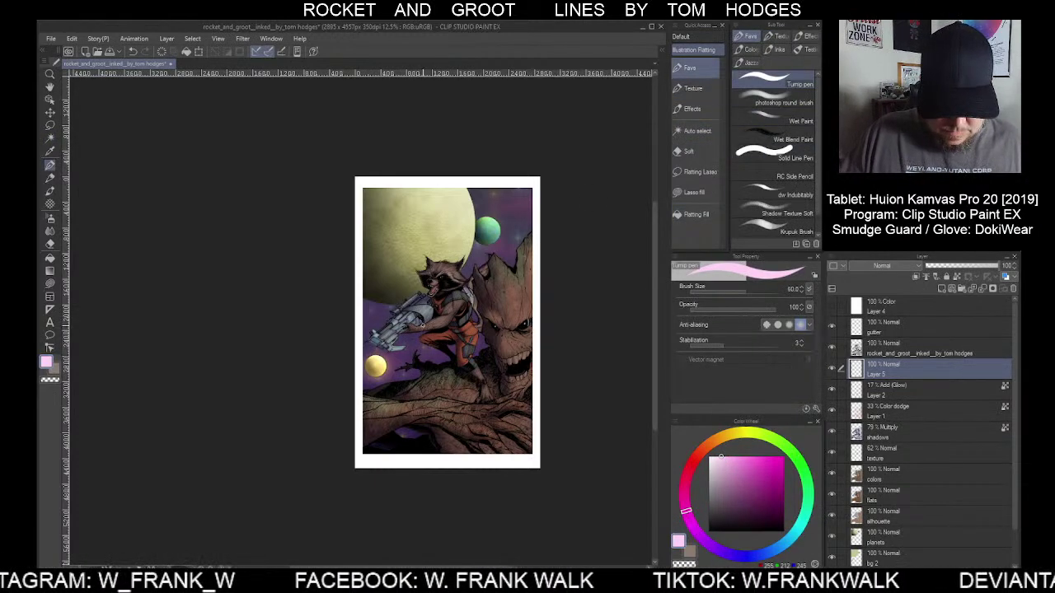
{"action": "scroll", "coordinate": [422, 327], "scroll_direction": "up", "scroll_amount": 2}
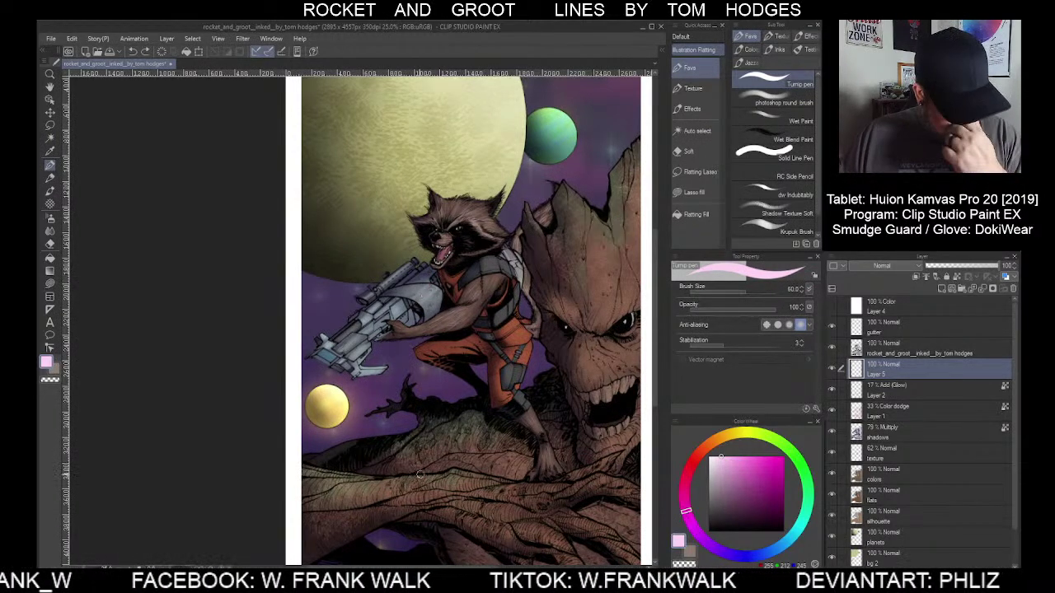
{"action": "left_click", "coordinate": [902, 269]}
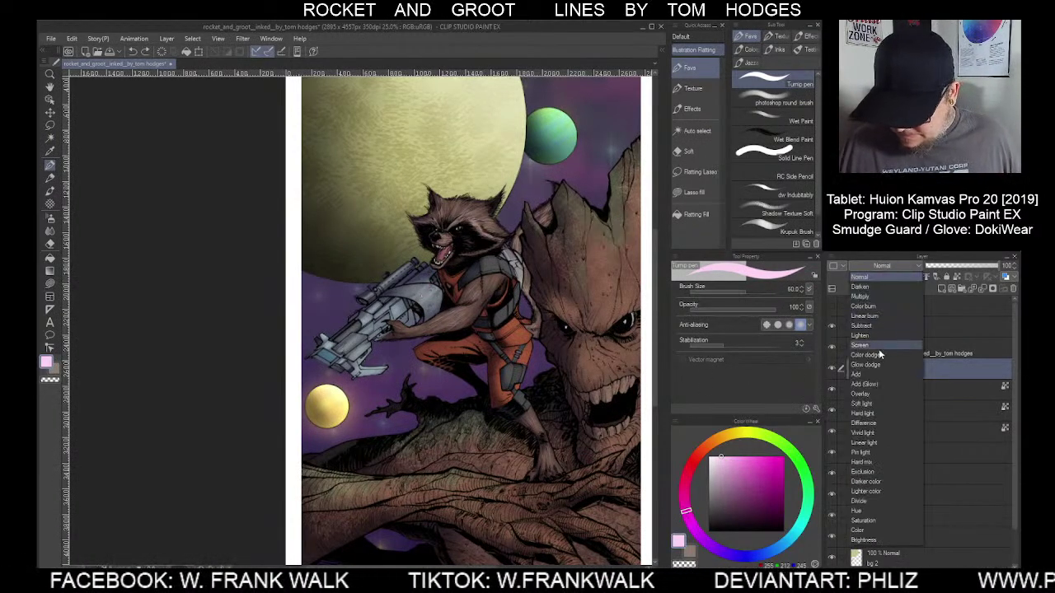
{"action": "left_click", "coordinate": [873, 383]}
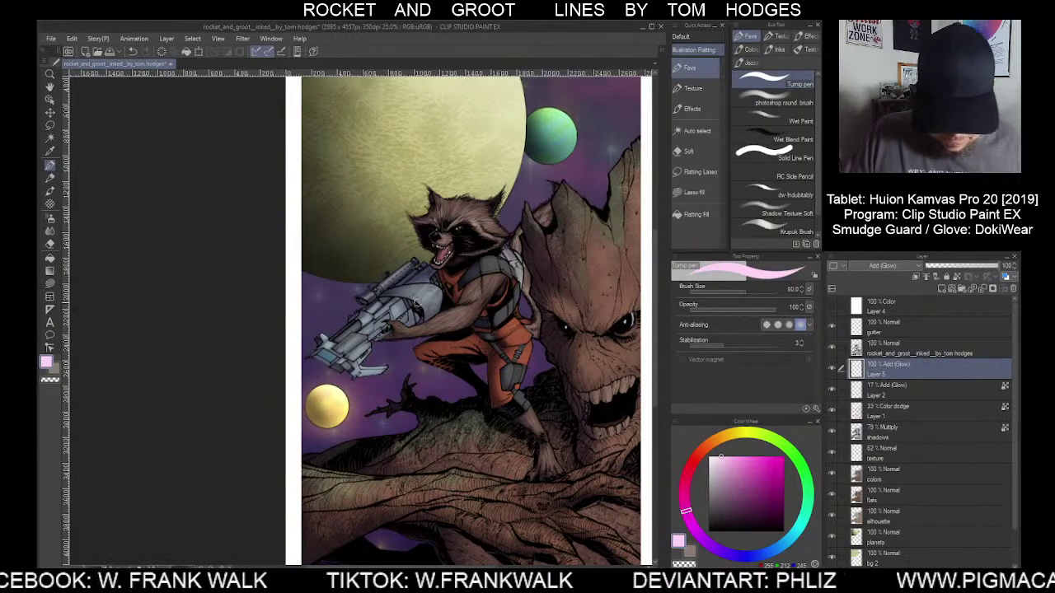
{"action": "left_click_drag", "start_coordinate": [420, 296], "coordinate": [435, 285]}
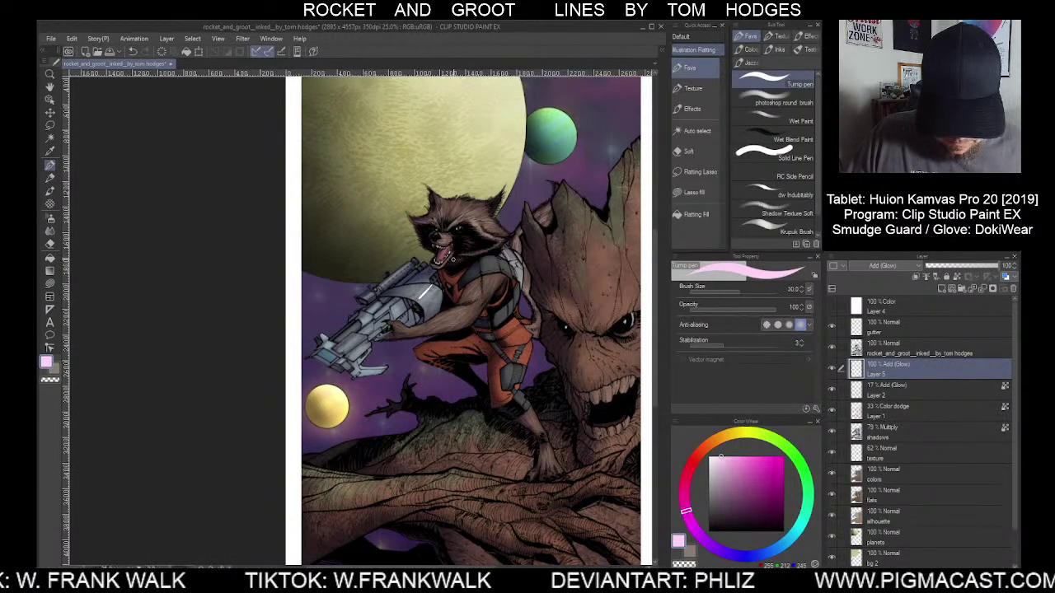
{"action": "key", "text": "ctrl+z"}
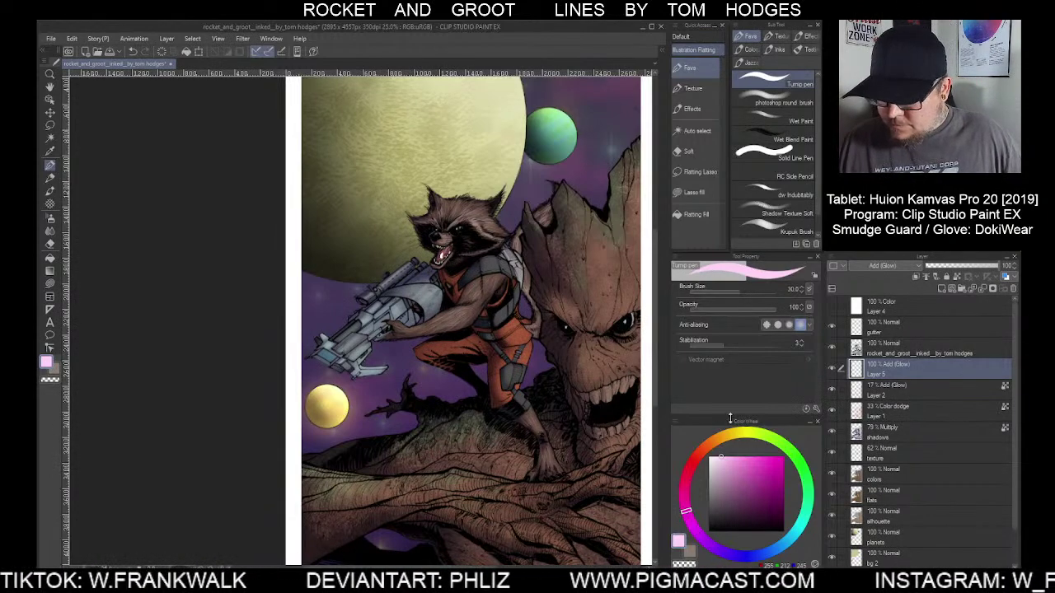
{"action": "left_click_drag", "start_coordinate": [974, 269], "coordinate": [946, 270]}
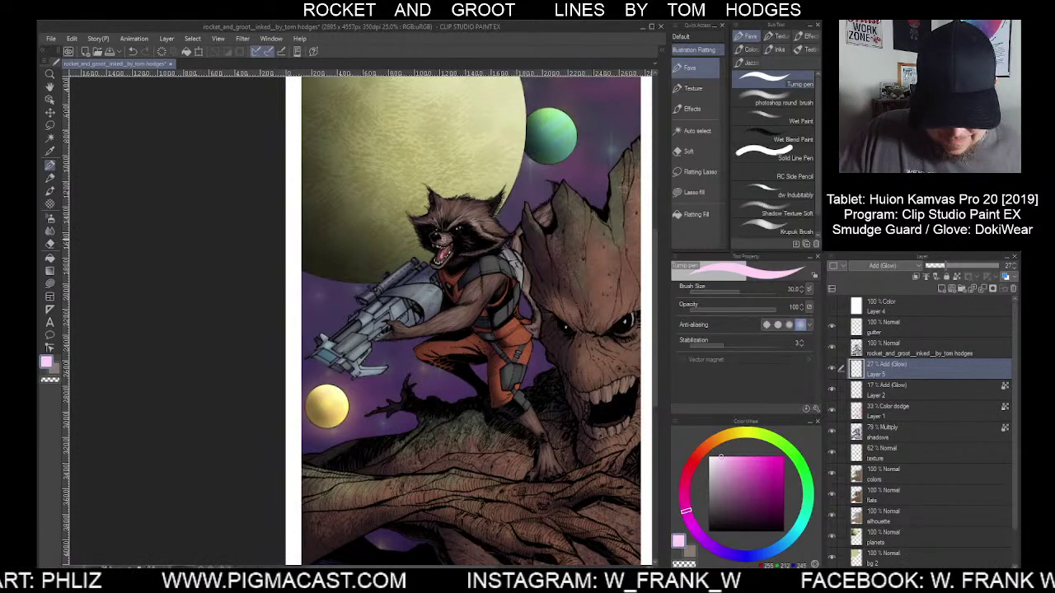
Paint highlights on Rocket's armor with the Turnip pen, and white highlights on his fur with the HAIR - Thin brush
{"action": "key", "text": "bracketright"}
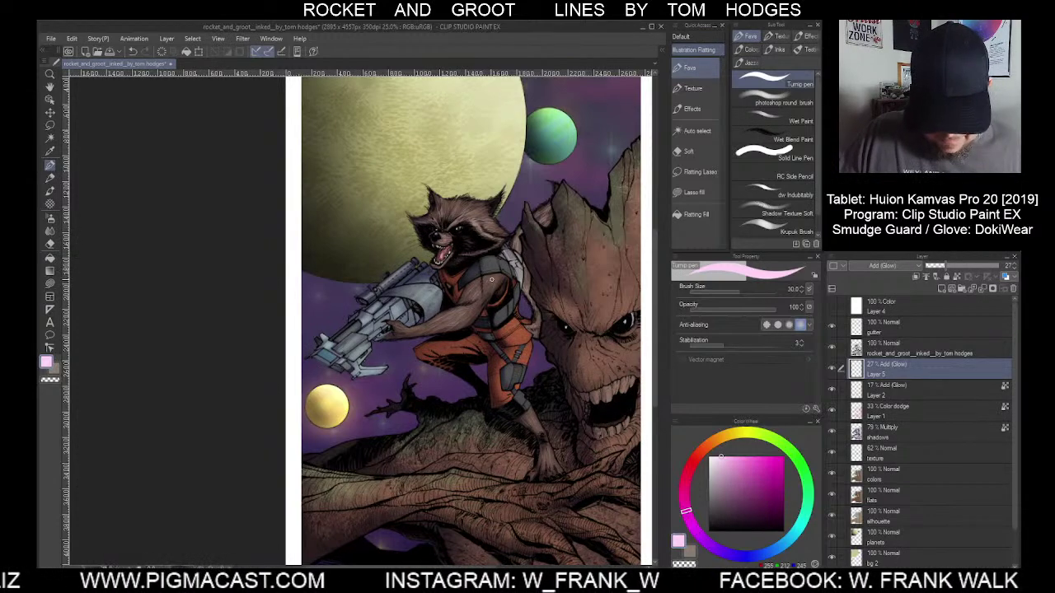
{"action": "key", "text": "bracketleft"}
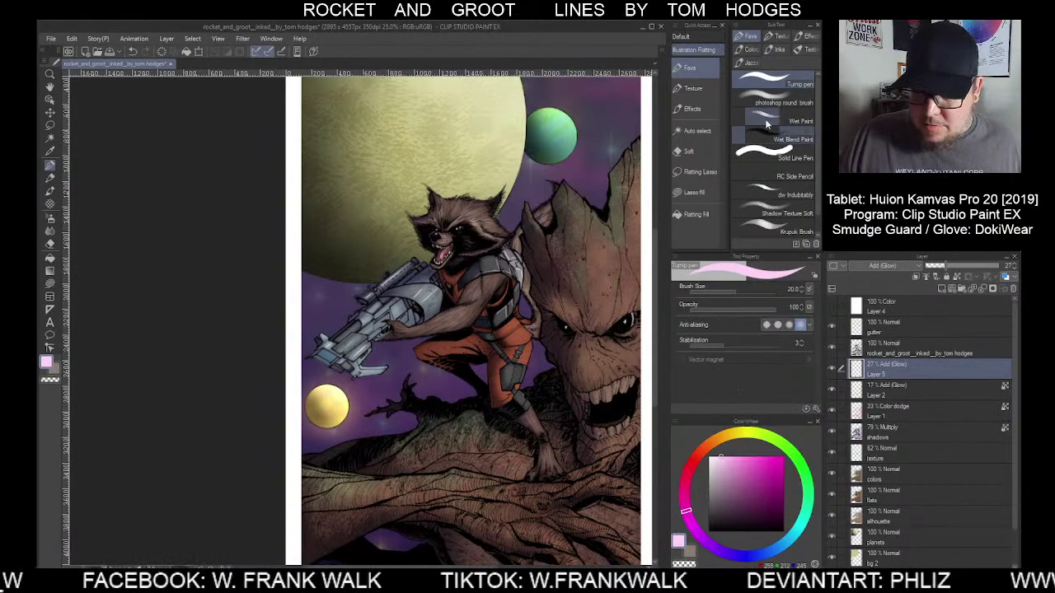
{"action": "left_click", "coordinate": [752, 62]}
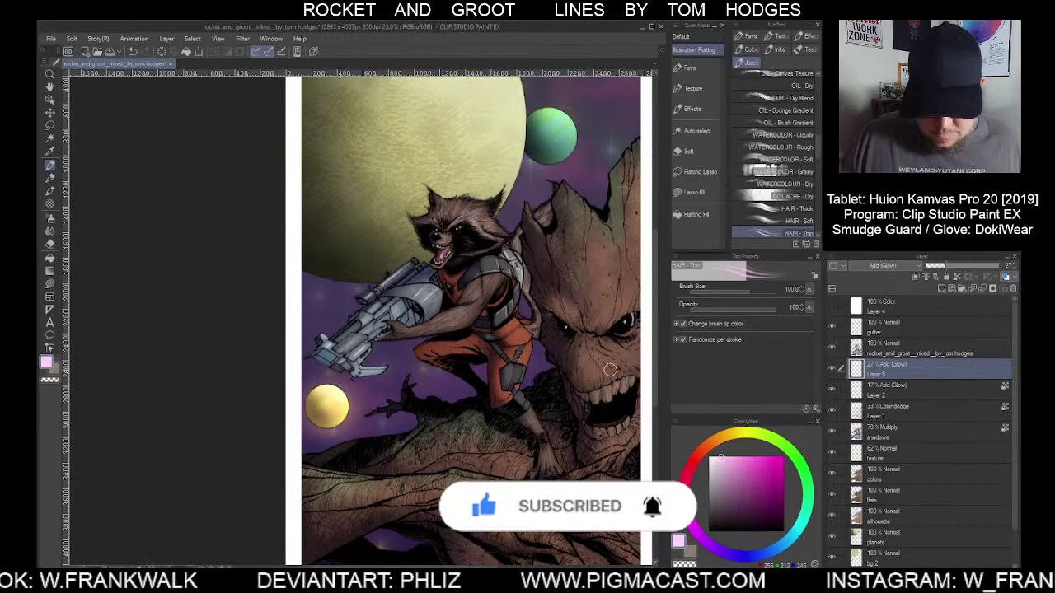
{"action": "left_click", "coordinate": [708, 457]}
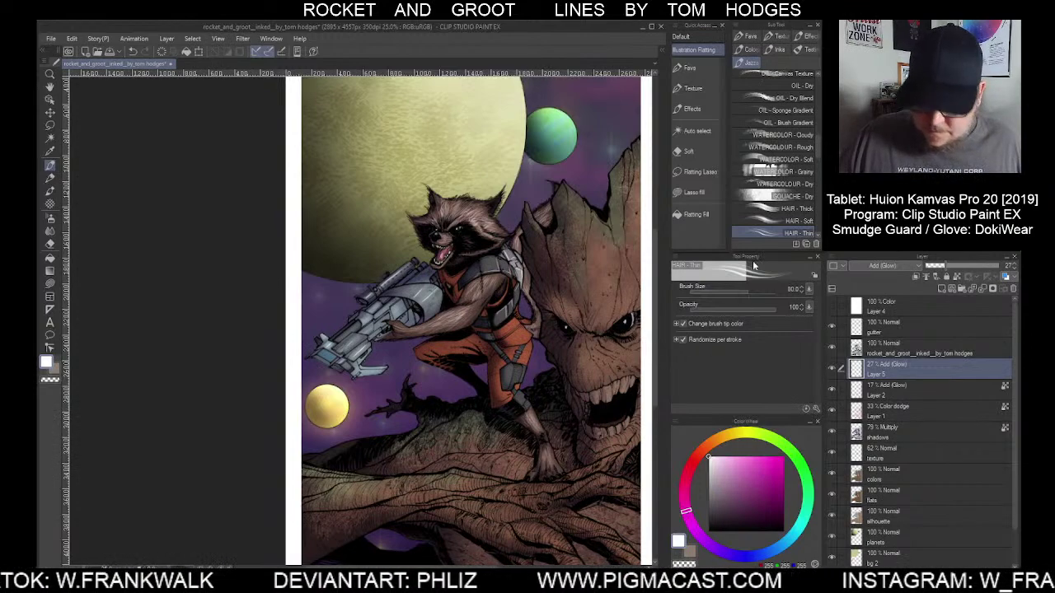
Paint soft white highlights on Rocket's orange trousers and gear with the photoshop round brush, varying its size between 25 and 80
{"action": "left_click", "coordinate": [690, 67]}
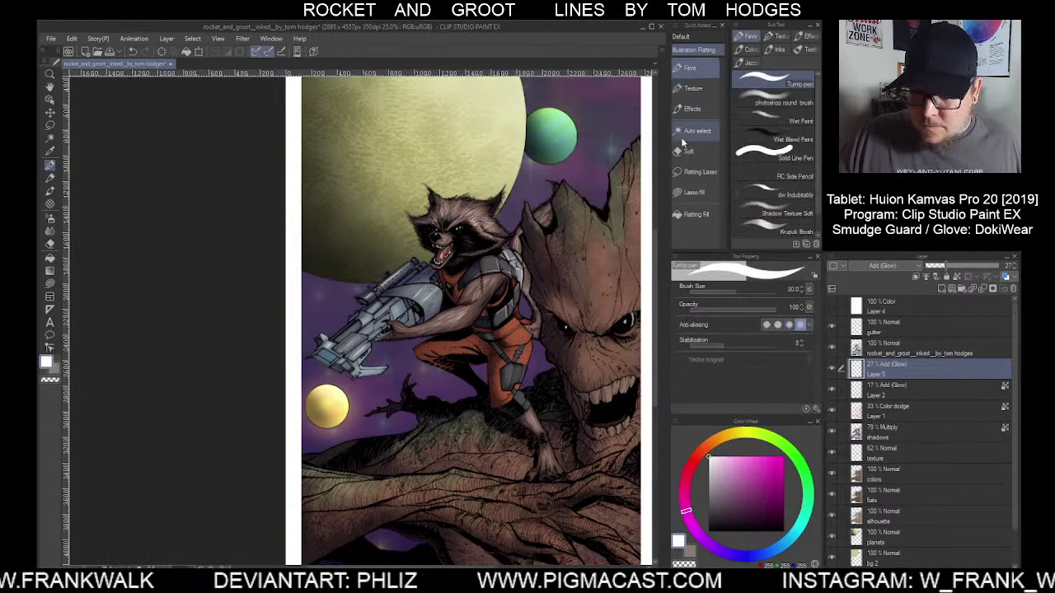
{"action": "left_click", "coordinate": [775, 102]}
{"action": "key", "text": "bracketleft"}
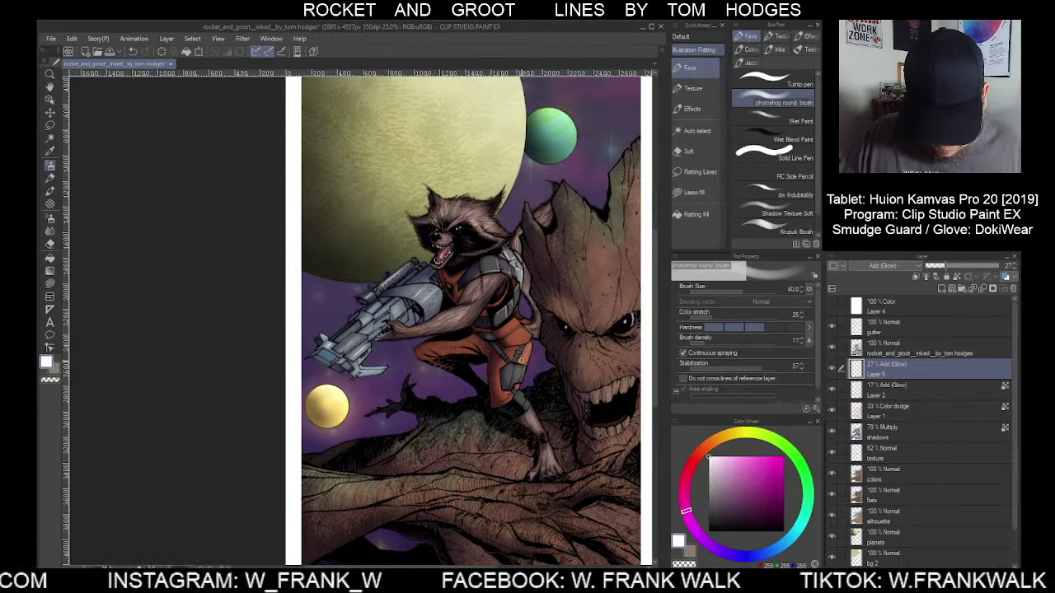
{"action": "key", "text": "]"}
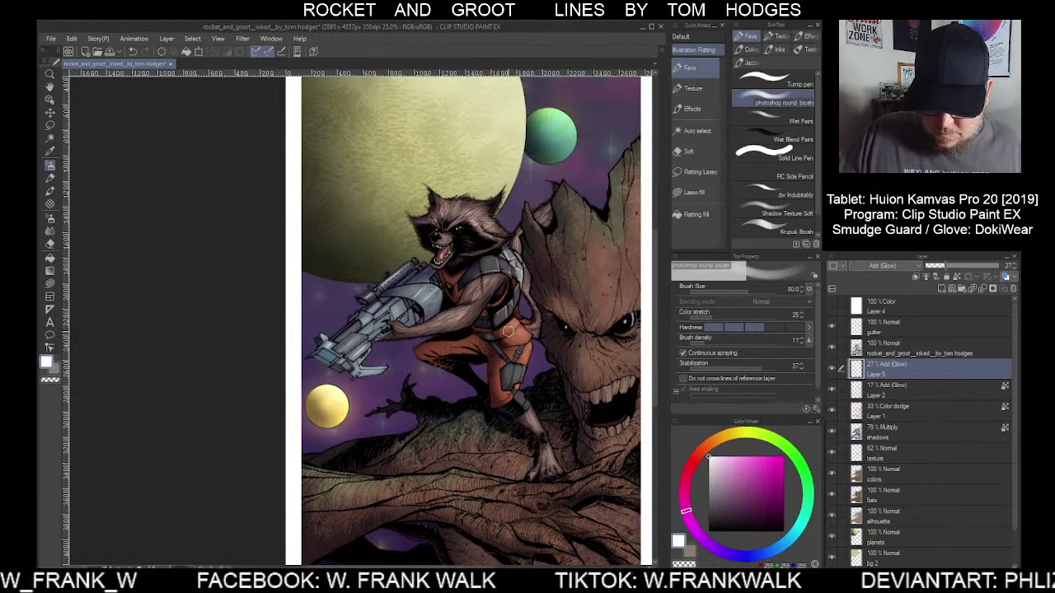
{"action": "key", "text": "bracketleft"}
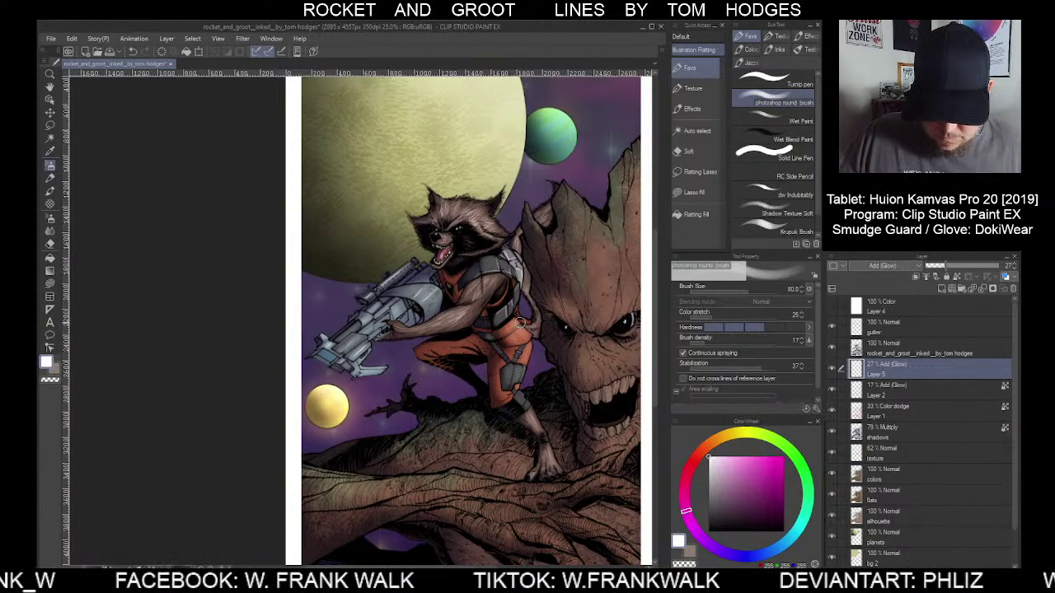
{"action": "key", "text": "bracketright"}
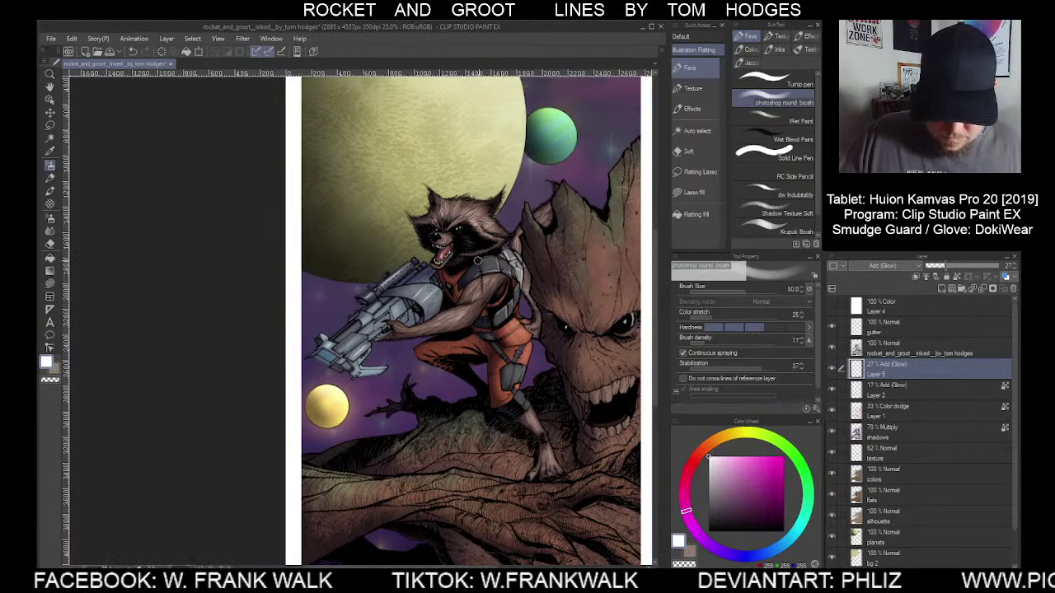
{"action": "key", "text": "bracketleft"}
{"action": "key", "text": "bracketleft"}
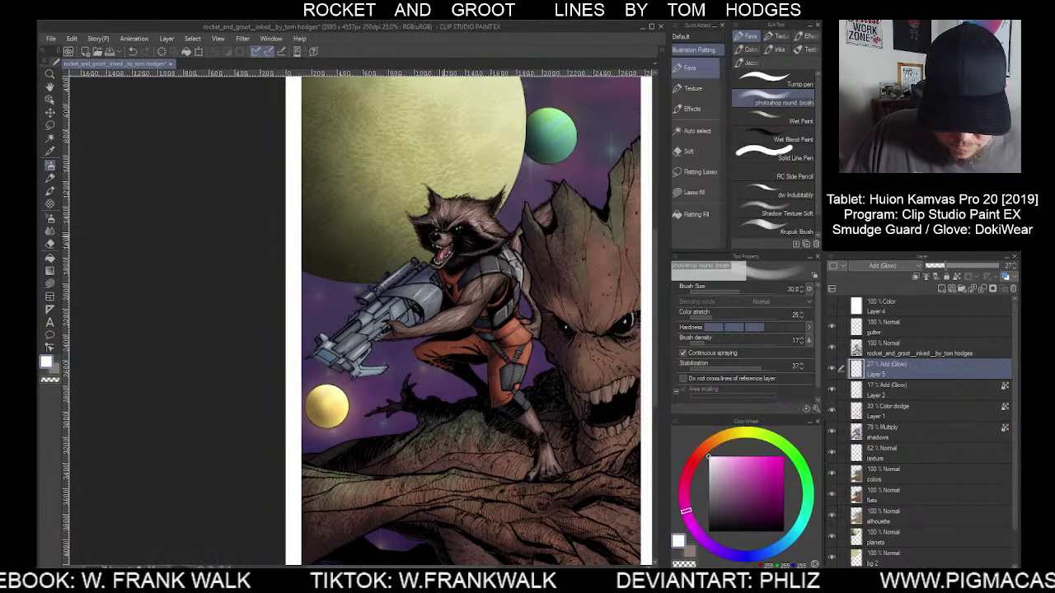
{"action": "key", "text": "bracketright"}
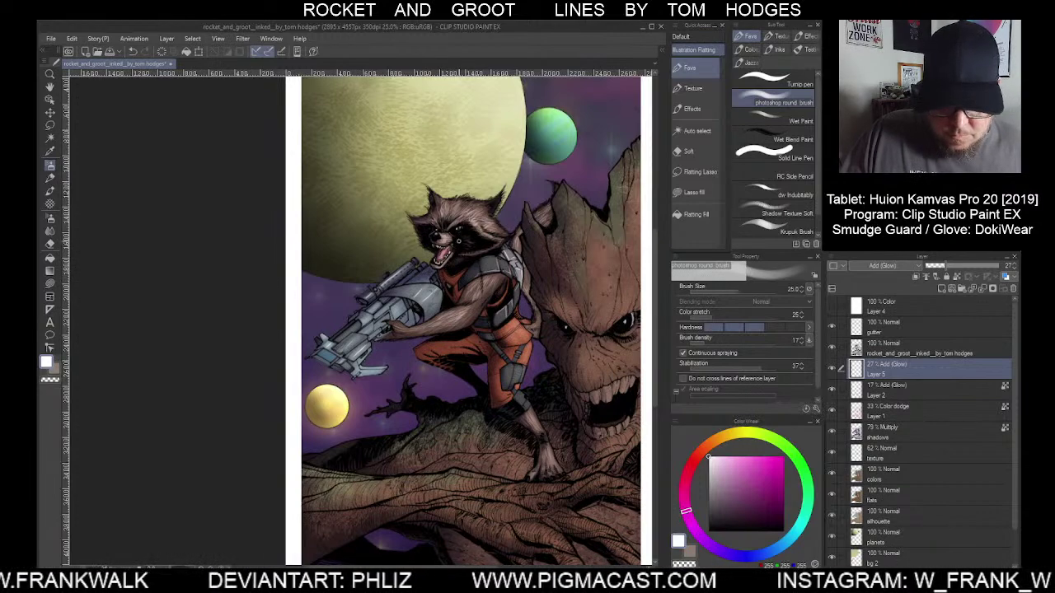
Brush soft white glow over Rocket's head and along his gun arm with the photoshop round brush at sizes up to about 130
{"action": "key", "text": "]"}
{"action": "mouse_move", "coordinate": [436, 201]}
{"action": "left_mouse_down"}
{"action": "mouse_move", "coordinate": [441, 213]}
{"action": "mouse_move", "coordinate": [459, 204]}
{"action": "mouse_move", "coordinate": [506, 224]}
{"action": "mouse_move", "coordinate": [487, 214]}
{"action": "mouse_move", "coordinate": [499, 235]}
{"action": "left_mouse_up"}
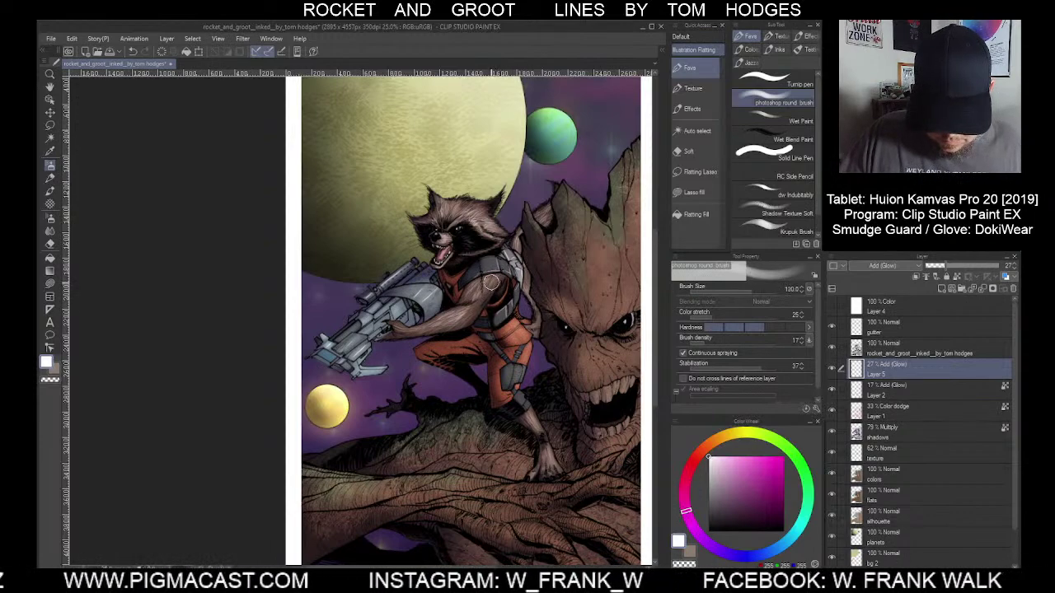
{"action": "key", "text": "bracketright"}
{"action": "mouse_move", "coordinate": [485, 283]}
{"action": "left_mouse_down"}
{"action": "mouse_move", "coordinate": [439, 329]}
{"action": "mouse_move", "coordinate": [448, 327]}
{"action": "mouse_move", "coordinate": [462, 315]}
{"action": "mouse_move", "coordinate": [395, 334]}
{"action": "left_mouse_up"}
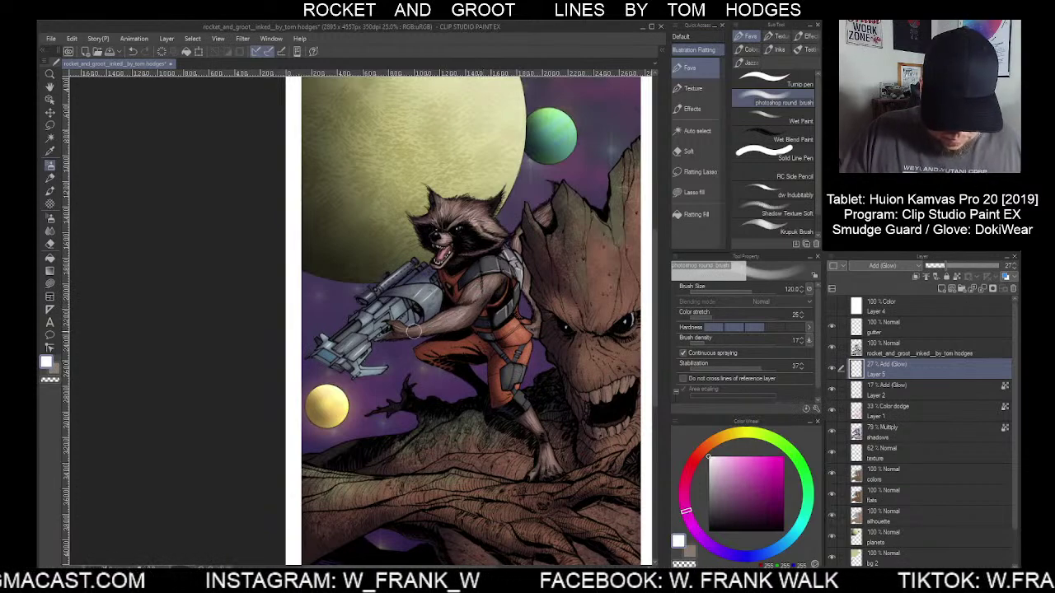
{"action": "key", "text": "bracketleft"}
{"action": "key", "text": "bracketleft"}
Add soft white highlights to Rocket's lower leg and foot with the photoshop round brush at size 80
{"action": "scroll", "coordinate": [489, 422], "scroll_direction": "down", "scroll_amount": 5}
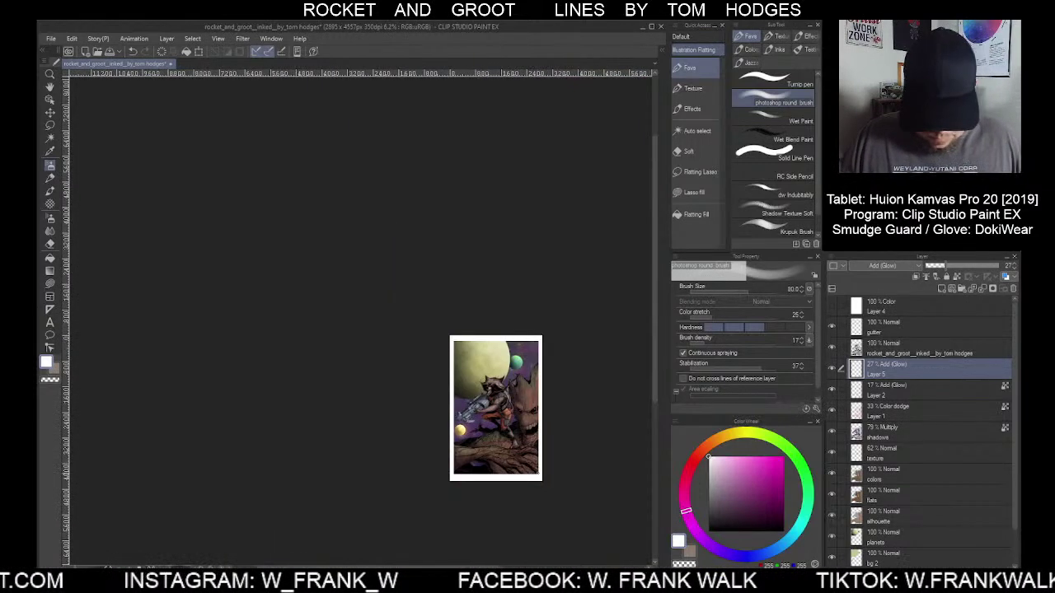
{"action": "scroll", "coordinate": [537, 471], "scroll_direction": "up", "scroll_amount": 5}
{"action": "key", "text": "bracketright"}
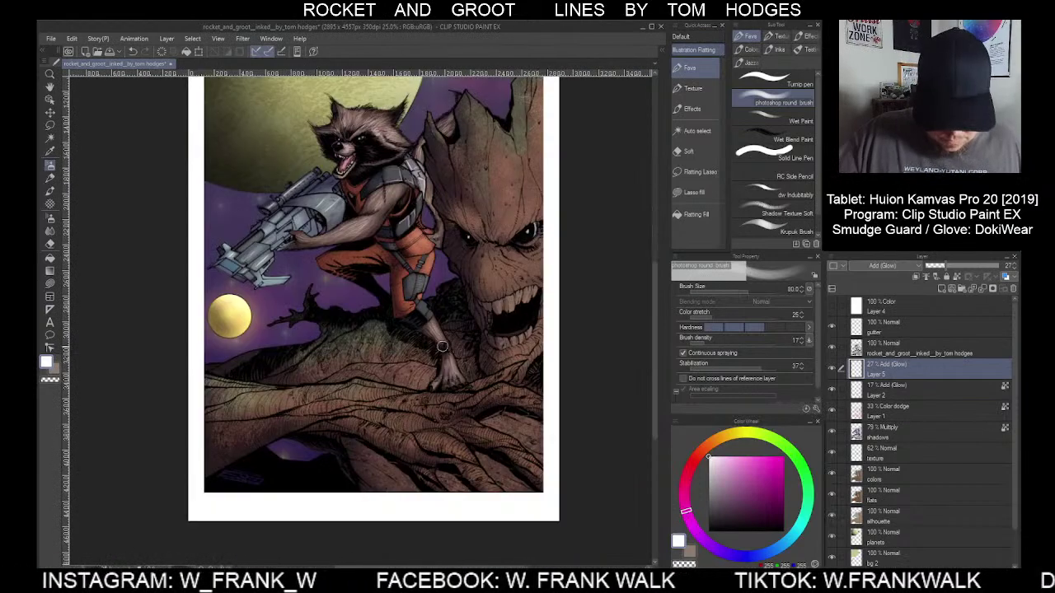
{"action": "key", "text": "bracketleft"}
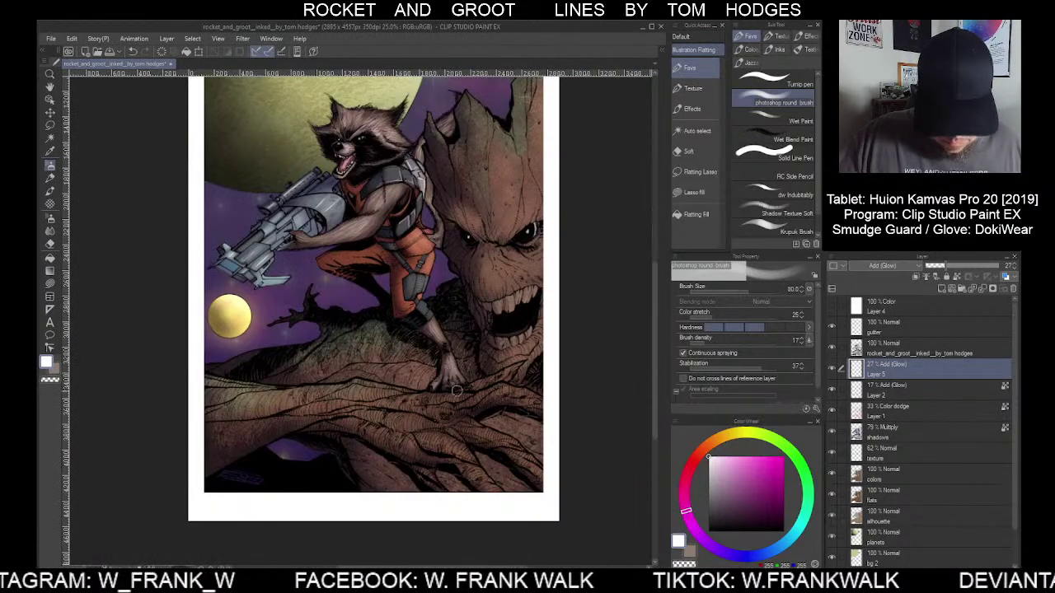
Judge the highlights on the whole illustration and lower Layer 5's opacity to 9%
{"action": "scroll", "coordinate": [508, 459], "scroll_direction": "down", "scroll_amount": 2}
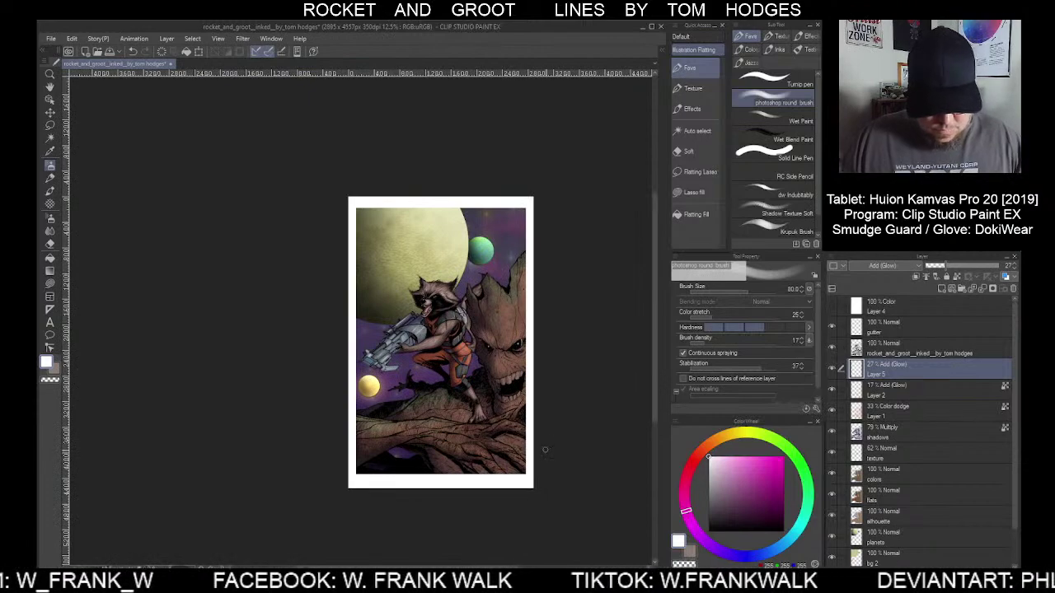
{"action": "left_click_drag", "start_coordinate": [564, 453], "coordinate": [558, 431]}
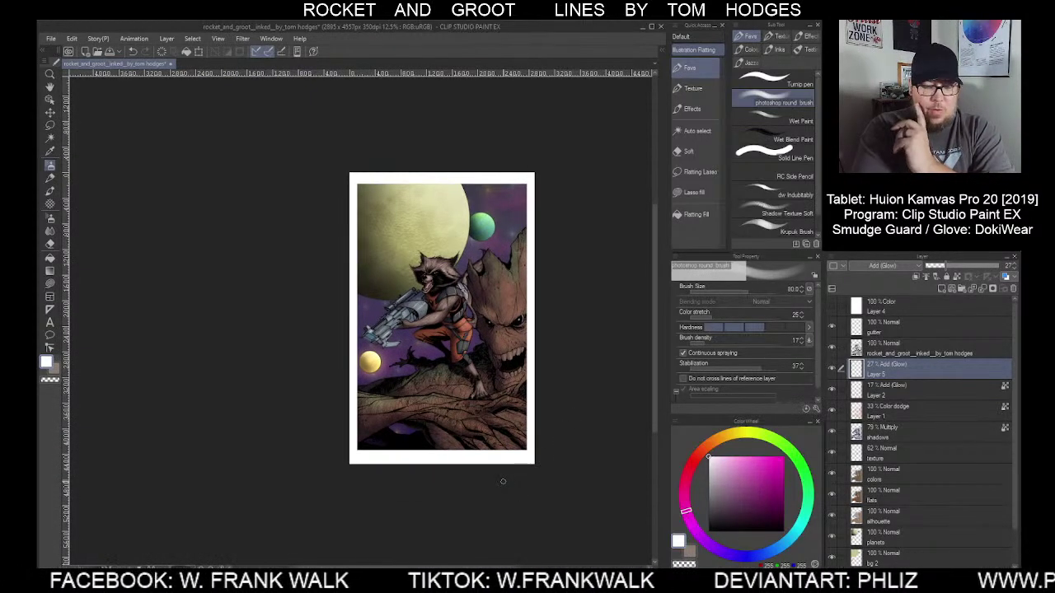
{"action": "mouse_move", "coordinate": [936, 268]}
{"action": "left_mouse_down"}
{"action": "mouse_move", "coordinate": [992, 265]}
{"action": "mouse_move", "coordinate": [932, 270]}
{"action": "left_mouse_up"}
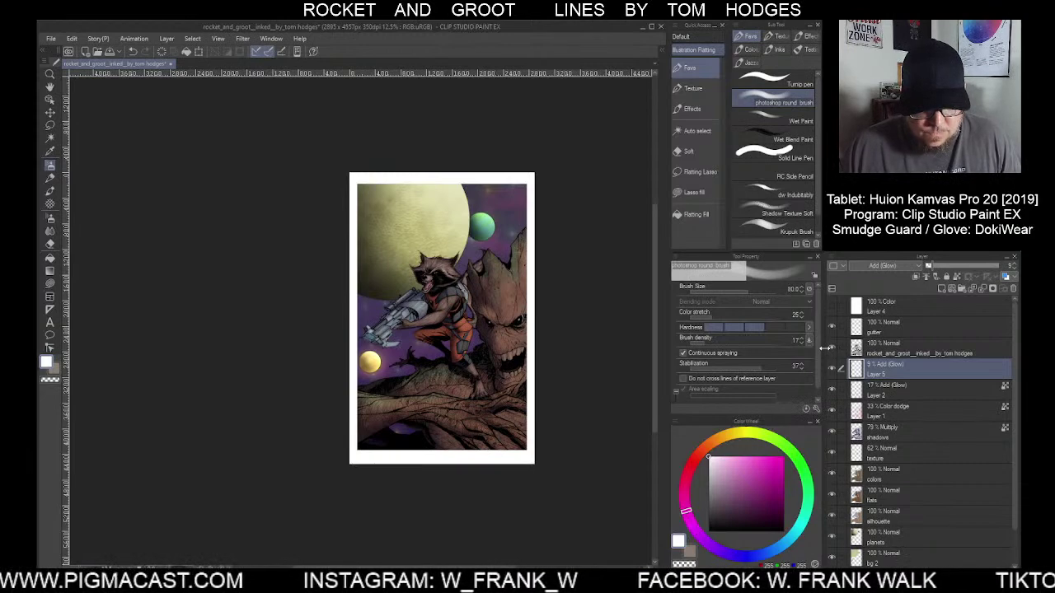
Select Rocket's face fur color area from the flats layer and brighten it on the colors layer with Luminosity 30, then deselect
{"action": "left_click", "coordinate": [884, 475]}
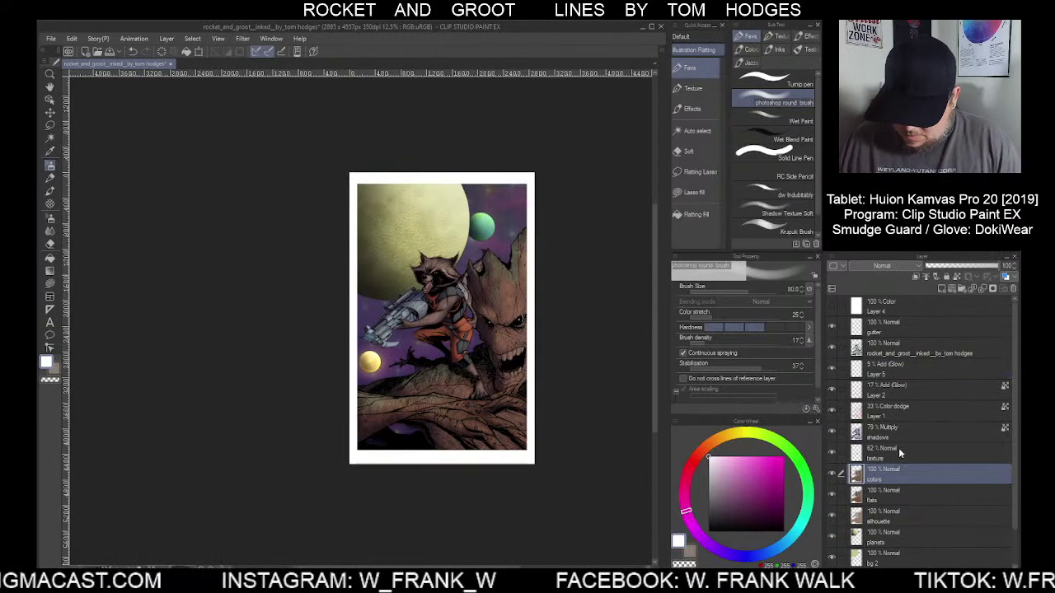
{"action": "left_click", "coordinate": [697, 130]}
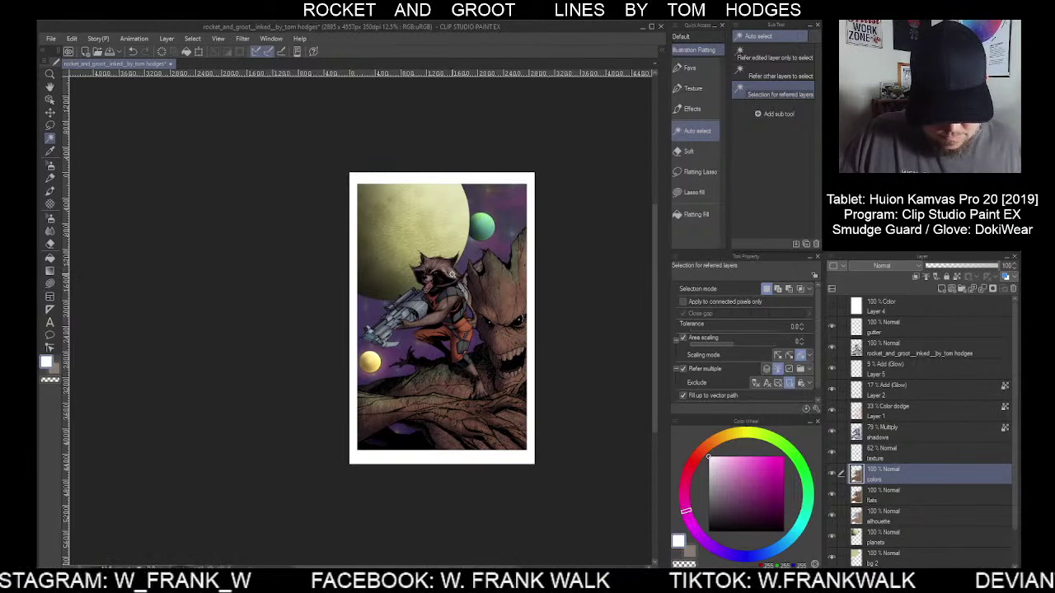
{"action": "scroll", "coordinate": [451, 277], "scroll_direction": "up", "scroll_amount": 3}
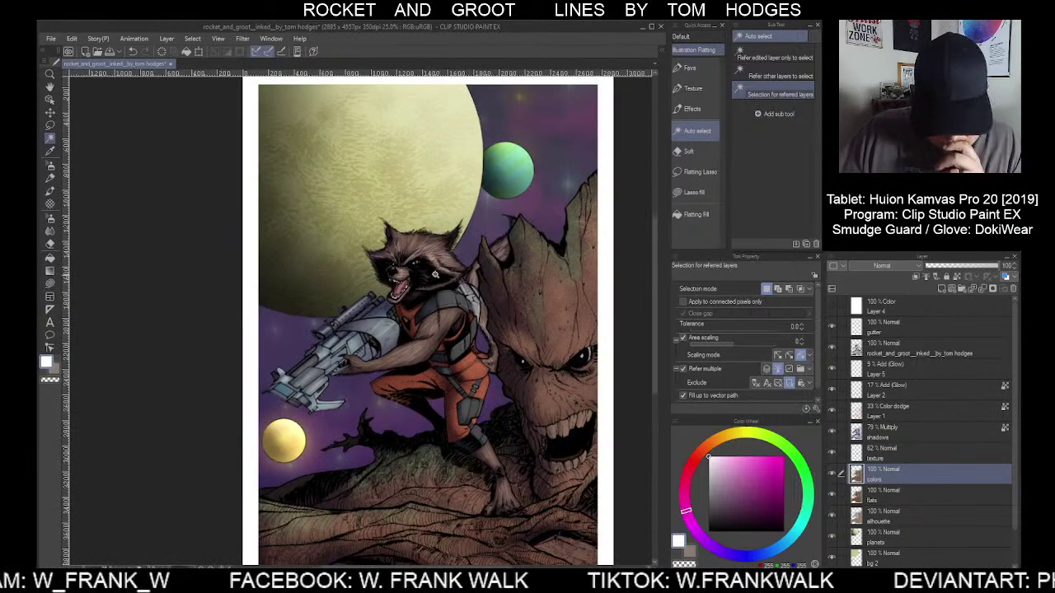
{"action": "key", "text": "ctrl+d"}
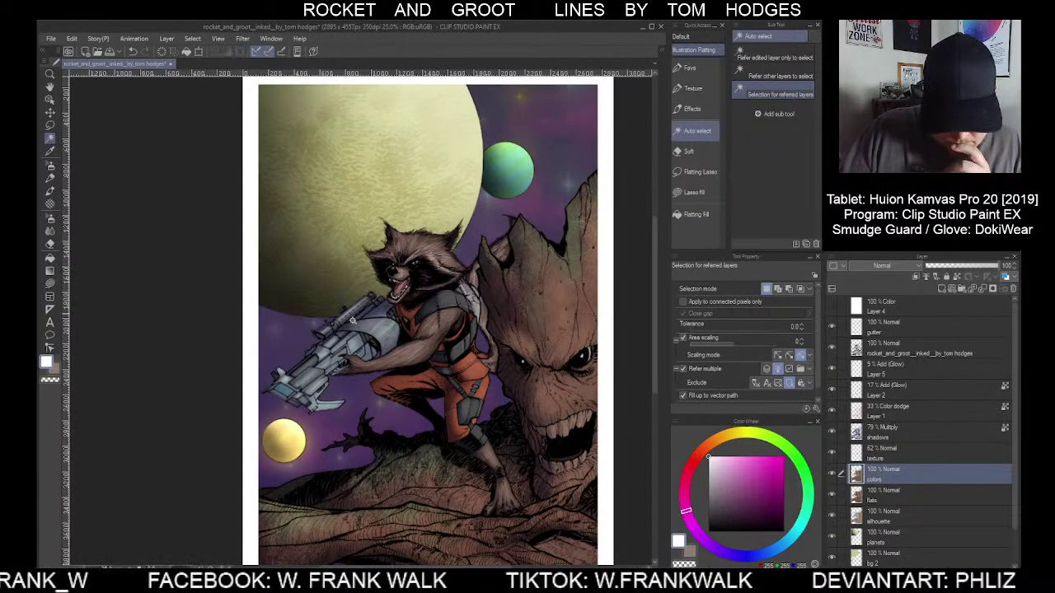
{"action": "key", "text": "alt+bracketleft"}
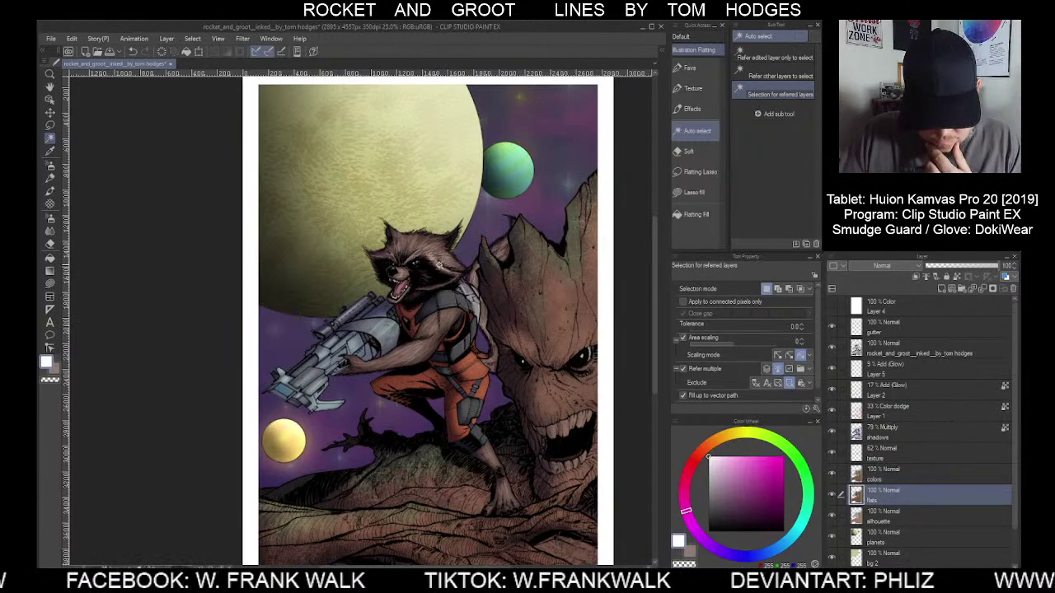
{"action": "left_click", "coordinate": [439, 265]}
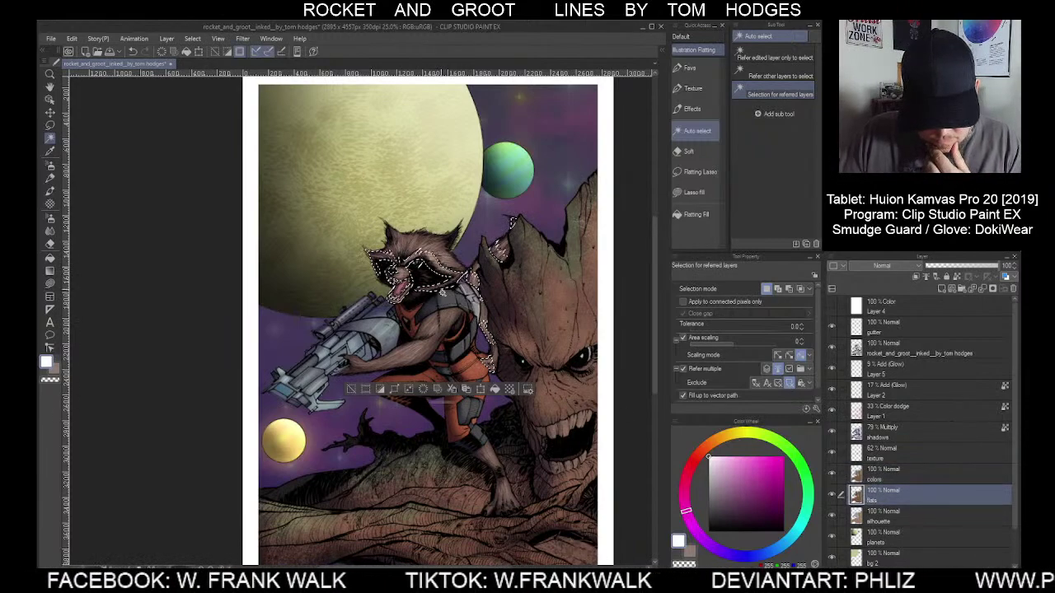
{"action": "left_click", "coordinate": [884, 475]}
{"action": "key", "text": "ctrl+u"}
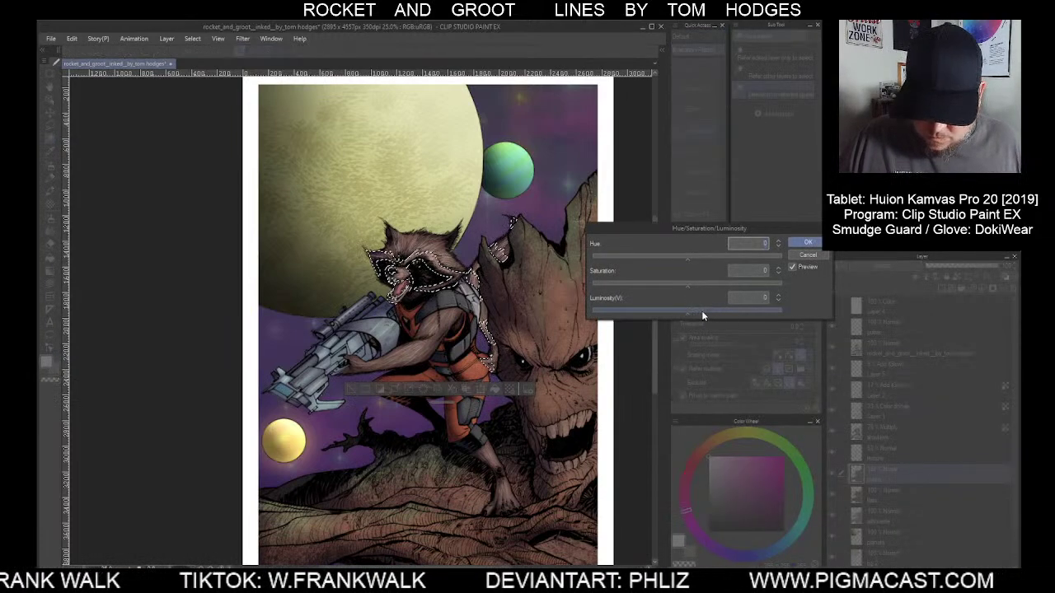
{"action": "left_click_drag", "start_coordinate": [707, 309], "coordinate": [715, 310]}
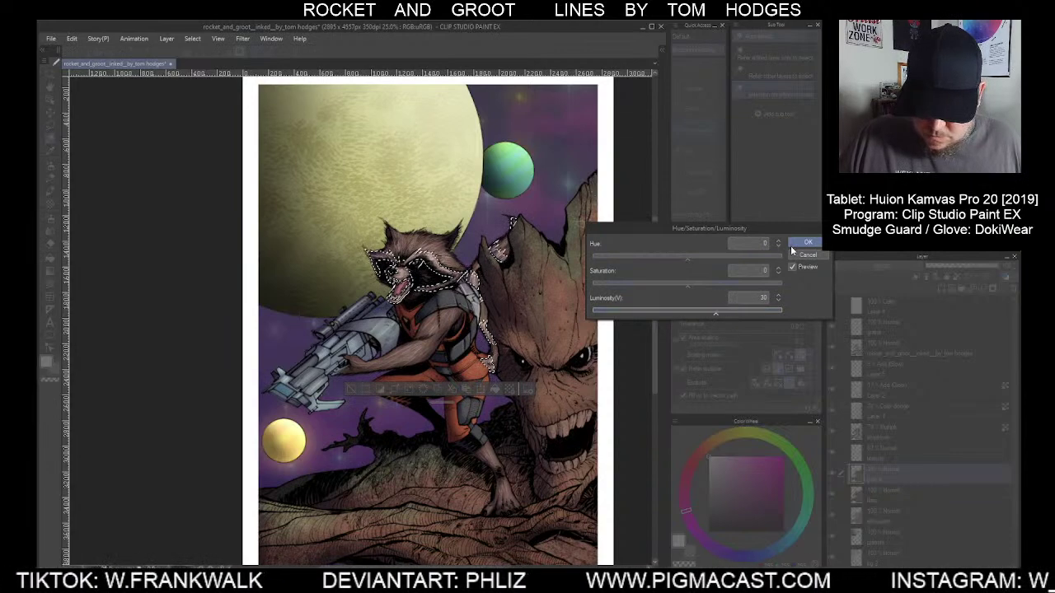
{"action": "left_click", "coordinate": [804, 243]}
{"action": "key", "text": "ctrl+d"}
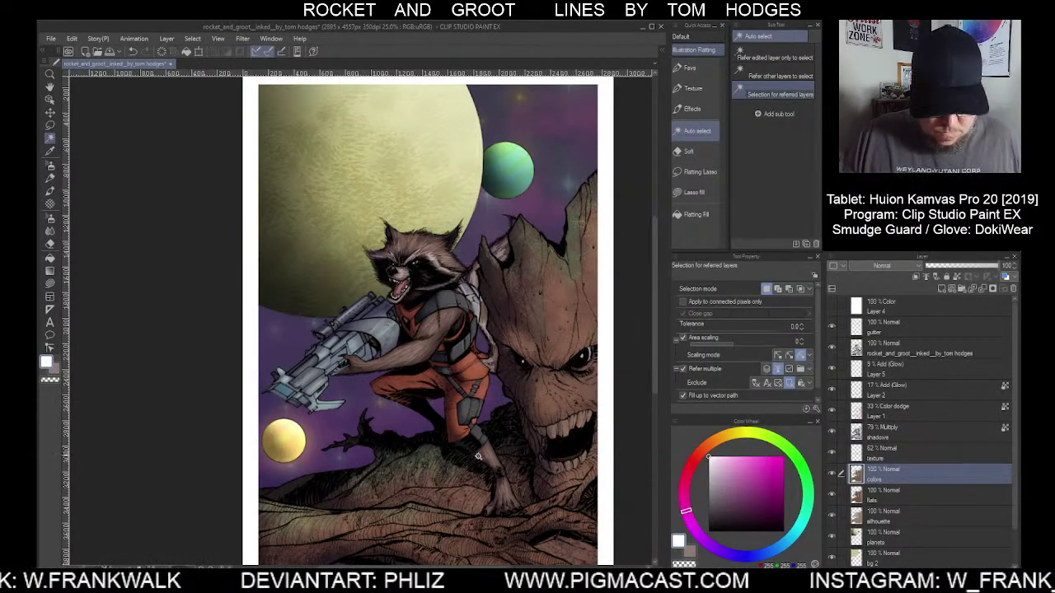
Select Rocket's face fur color area and reduce its Saturation to about -55 on the colors layer, then deselect
{"action": "scroll", "coordinate": [509, 486], "scroll_direction": "down", "scroll_amount": 2}
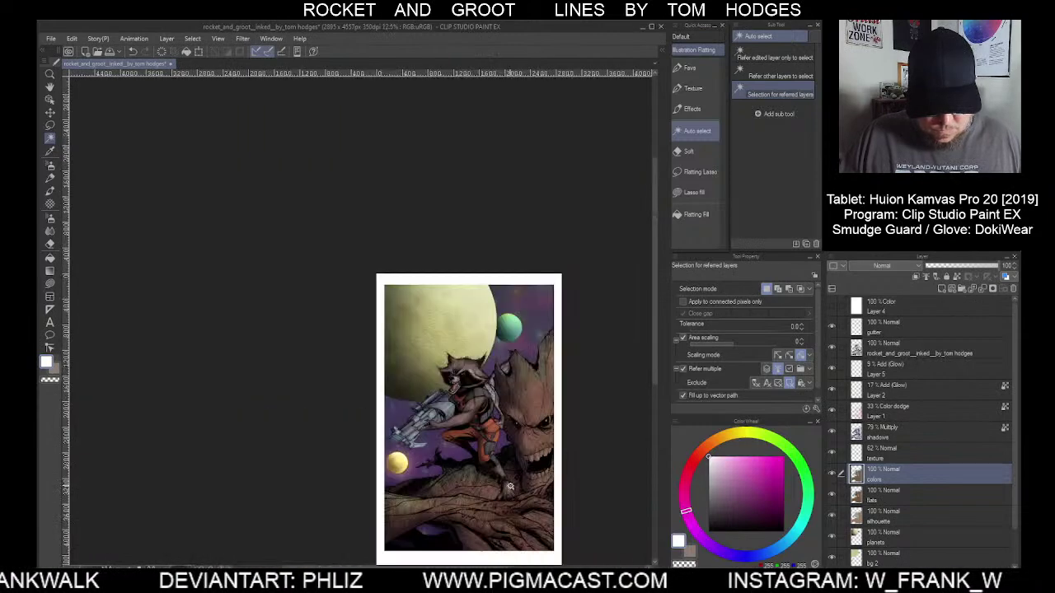
{"action": "left_click_drag", "start_coordinate": [531, 484], "coordinate": [485, 431]}
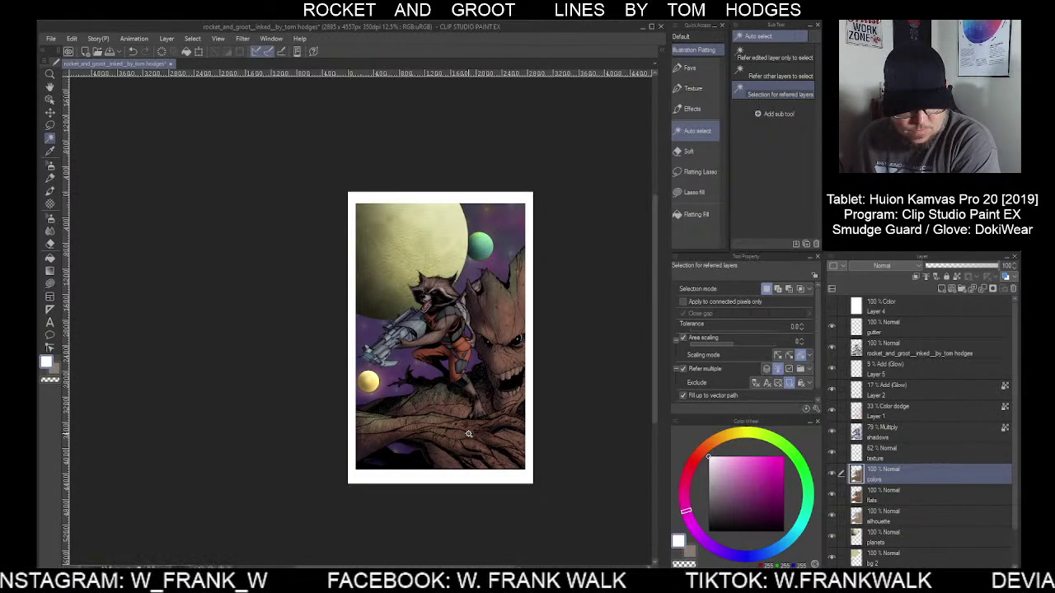
{"action": "left_click", "coordinate": [441, 299]}
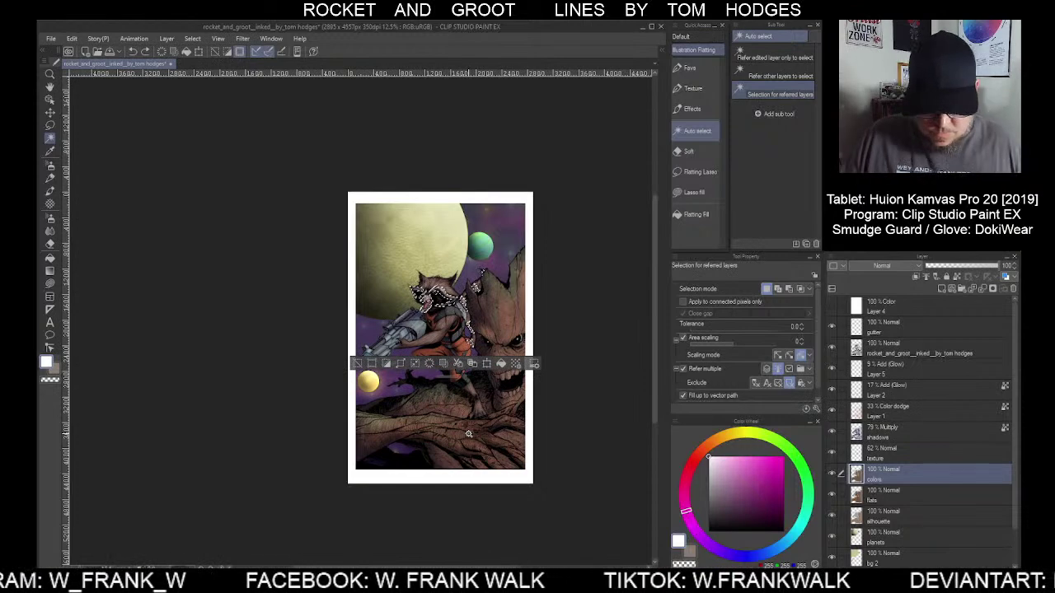
{"action": "key", "text": "ctrl+u"}
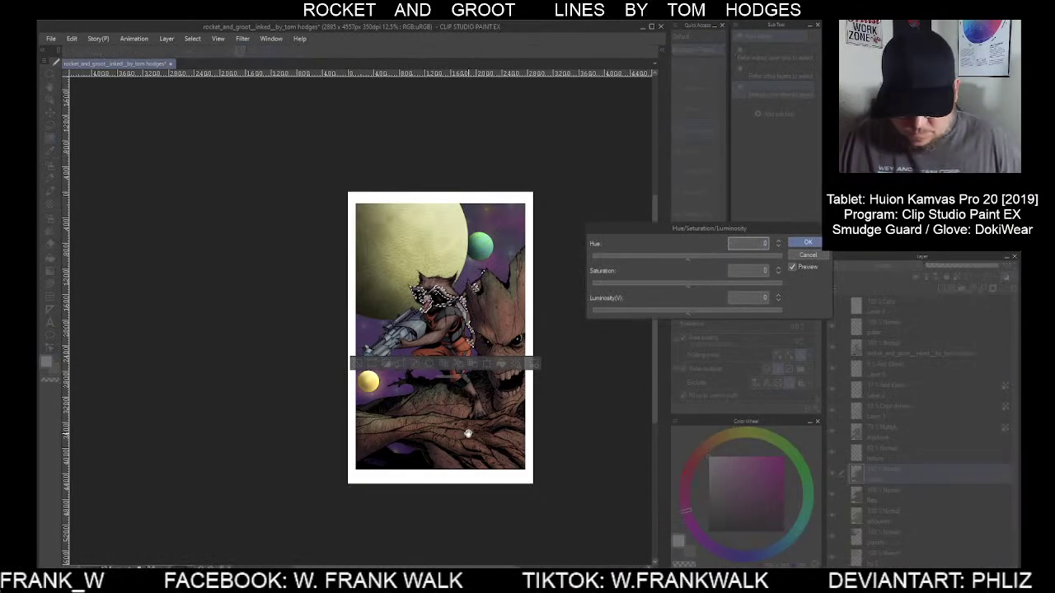
{"action": "left_click_drag", "start_coordinate": [683, 288], "coordinate": [636, 287]}
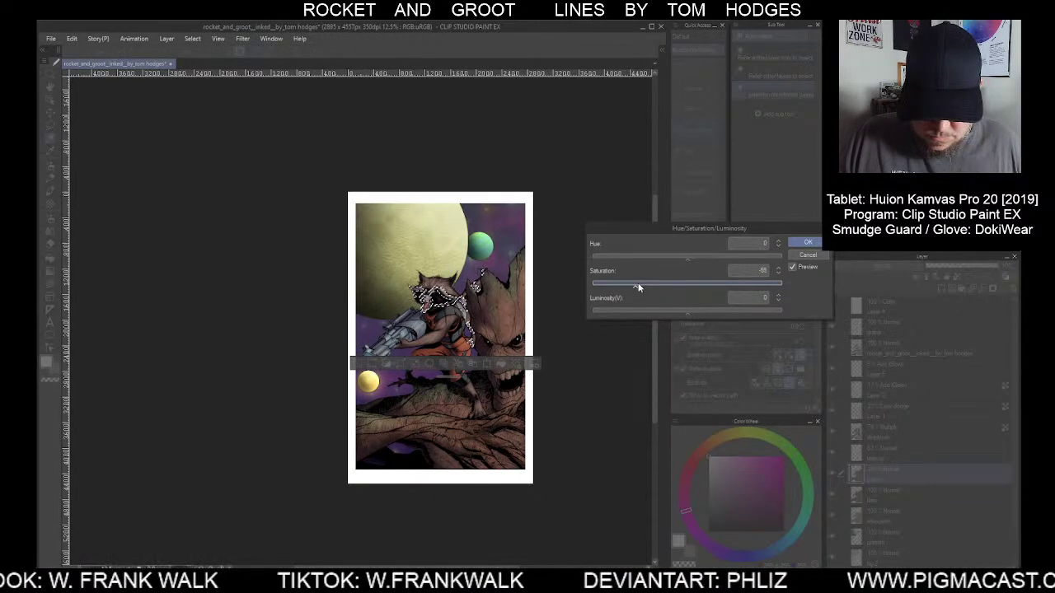
{"action": "left_click", "coordinate": [807, 243]}
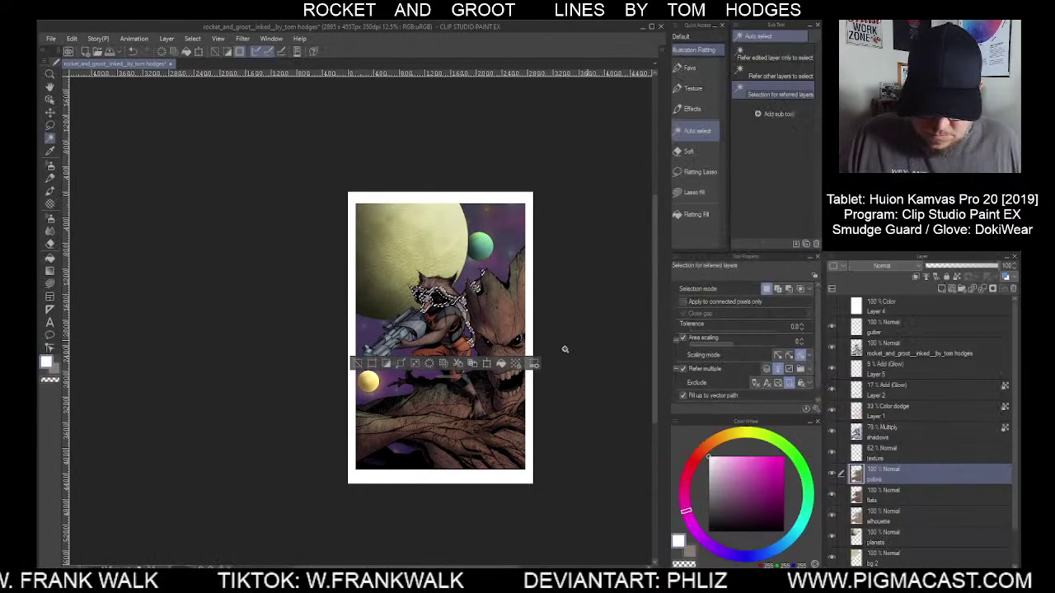
{"action": "left_click", "coordinate": [357, 363]}
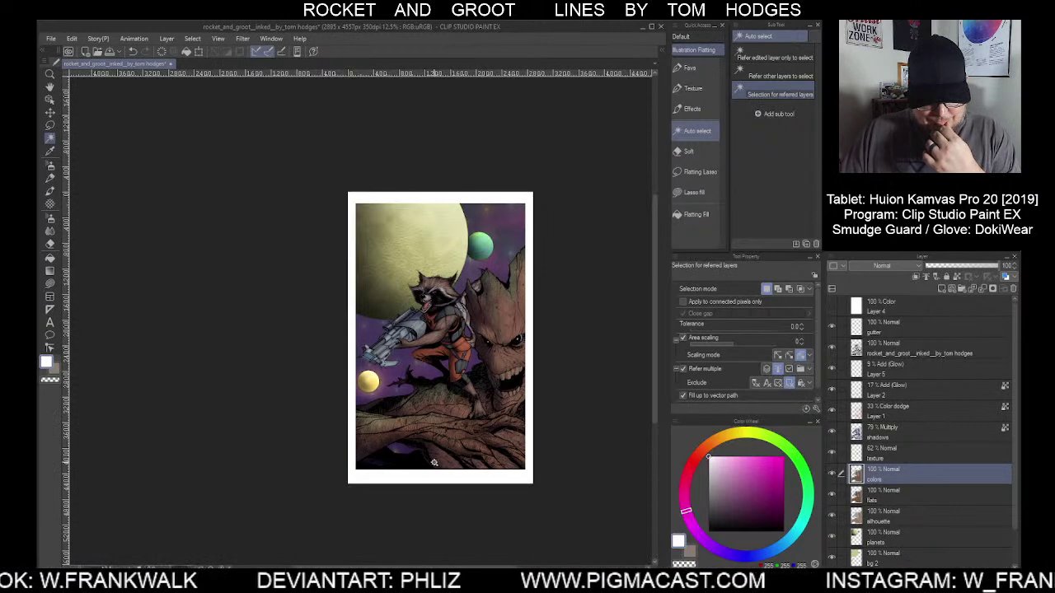
Make Layer 5 active and set up the Turnip pen with a light pink color for highlights
{"action": "scroll", "coordinate": [466, 395], "scroll_direction": "up", "scroll_amount": 2}
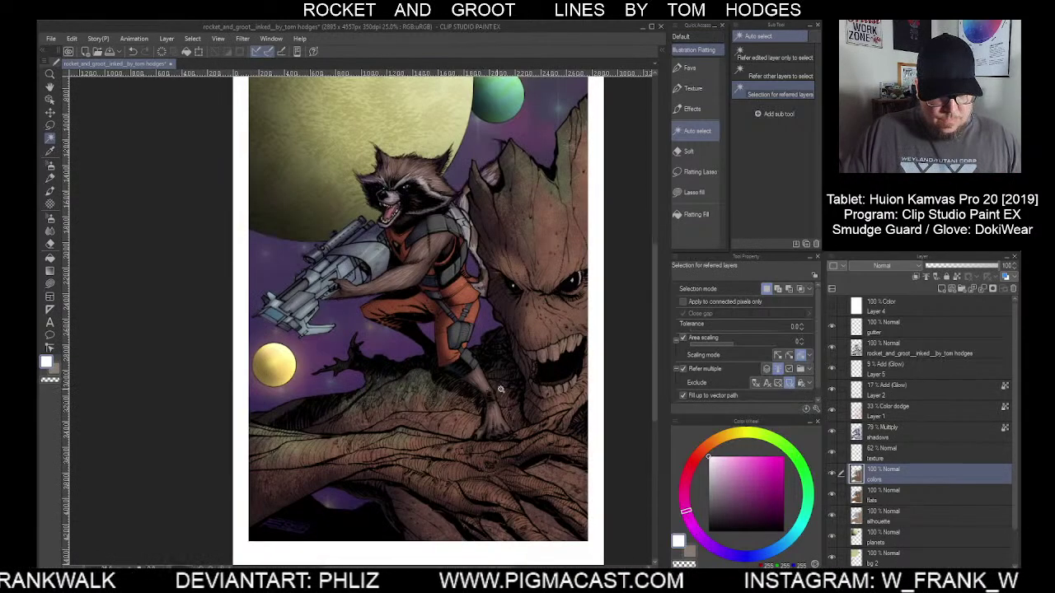
{"action": "left_click_drag", "start_coordinate": [580, 378], "coordinate": [572, 423]}
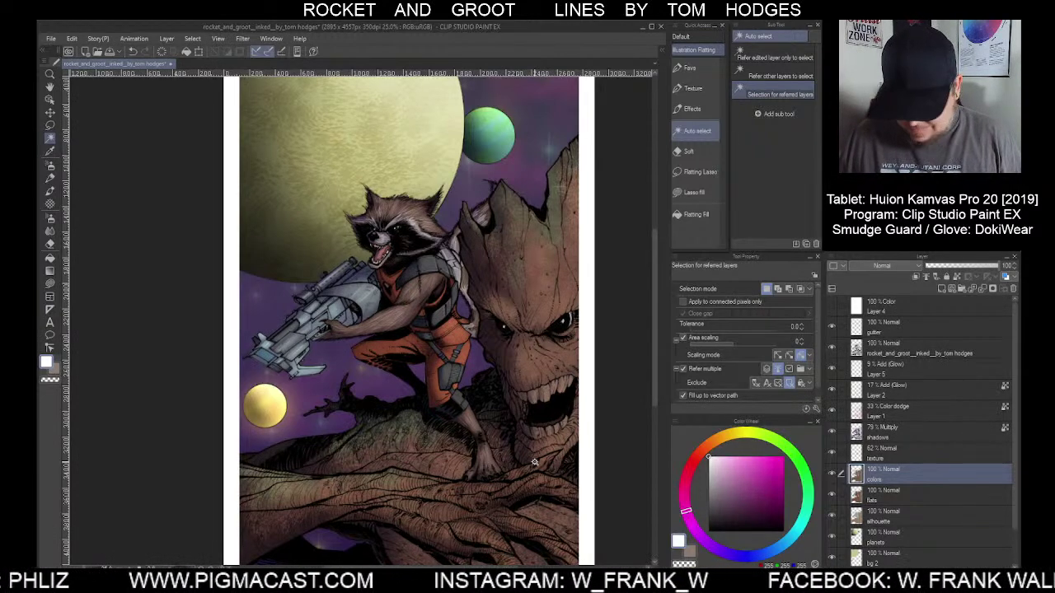
{"action": "left_click", "coordinate": [908, 369]}
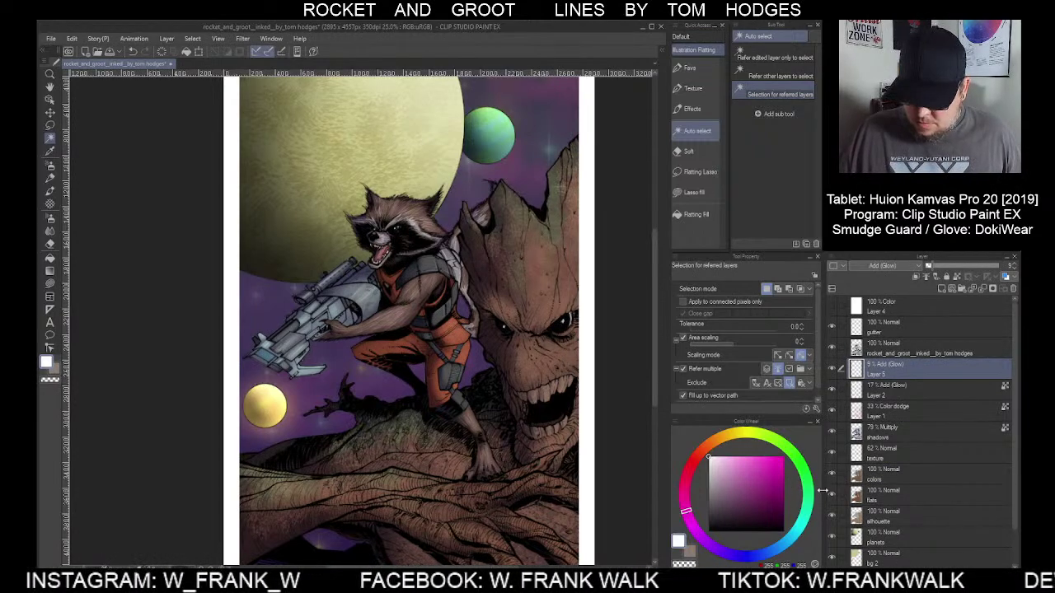
{"action": "left_click", "coordinate": [722, 464]}
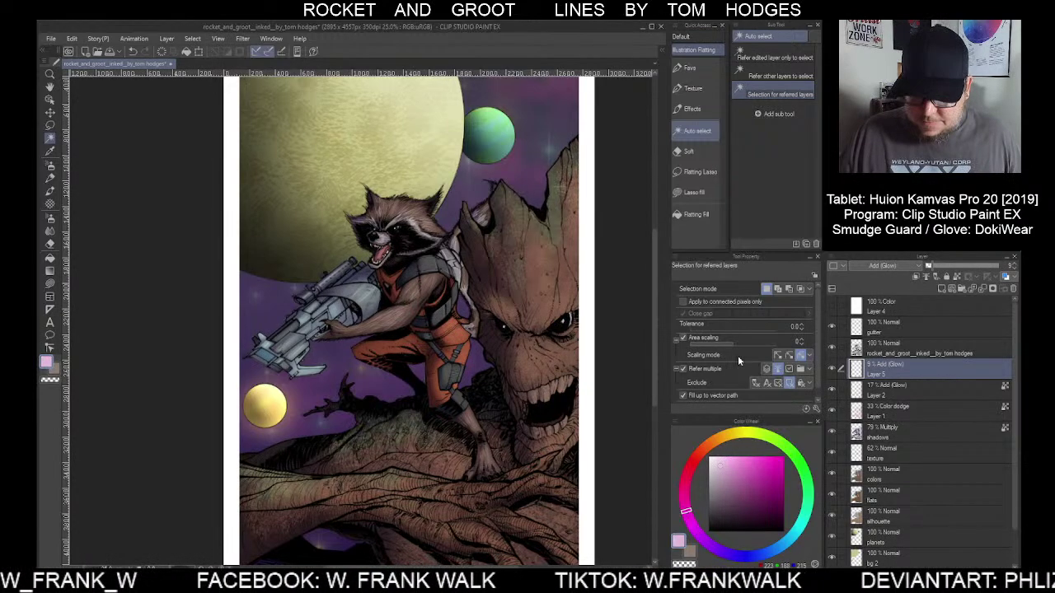
{"action": "left_click", "coordinate": [691, 67]}
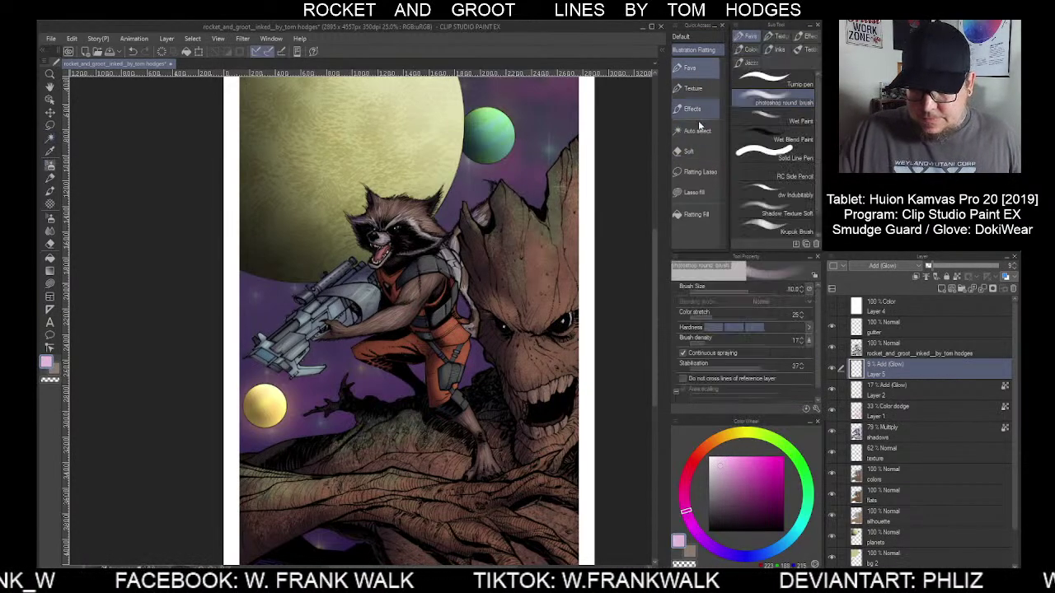
{"action": "left_click", "coordinate": [770, 80]}
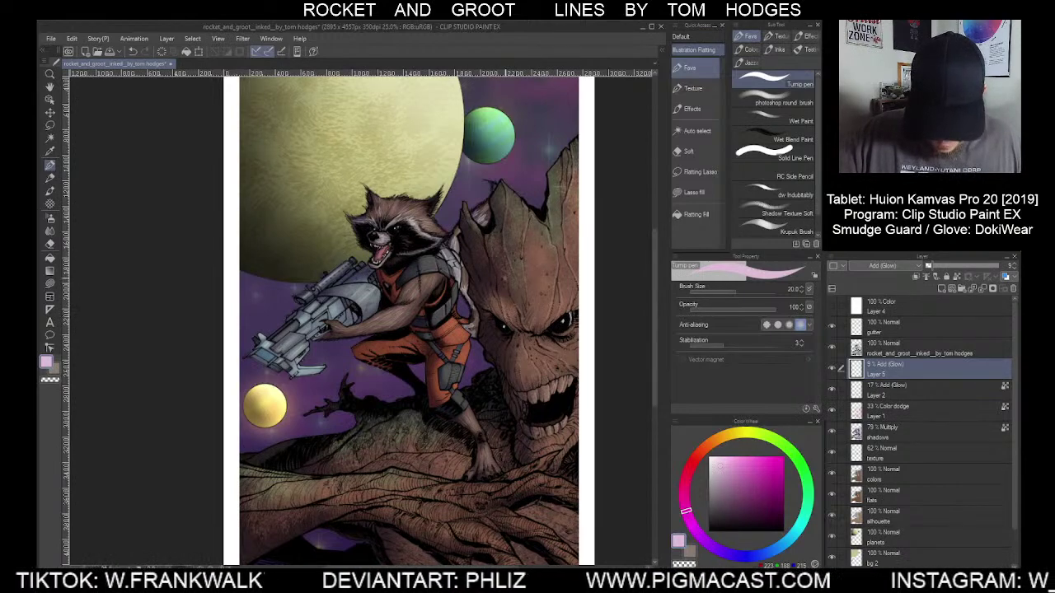
Judge the whole illustration and lower Layer 5's opacity to 8%
{"action": "scroll", "coordinate": [592, 469], "scroll_direction": "down", "scroll_amount": 2}
{"action": "left_click_drag", "start_coordinate": [600, 498], "coordinate": [583, 483]}
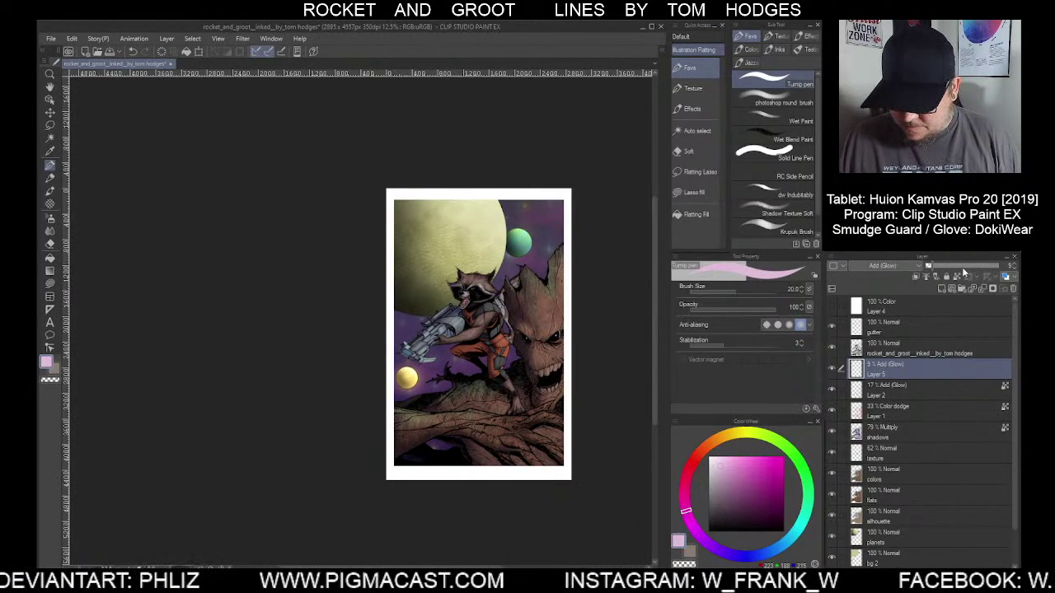
{"action": "left_click", "coordinate": [970, 265]}
{"action": "left_click", "coordinate": [932, 266]}
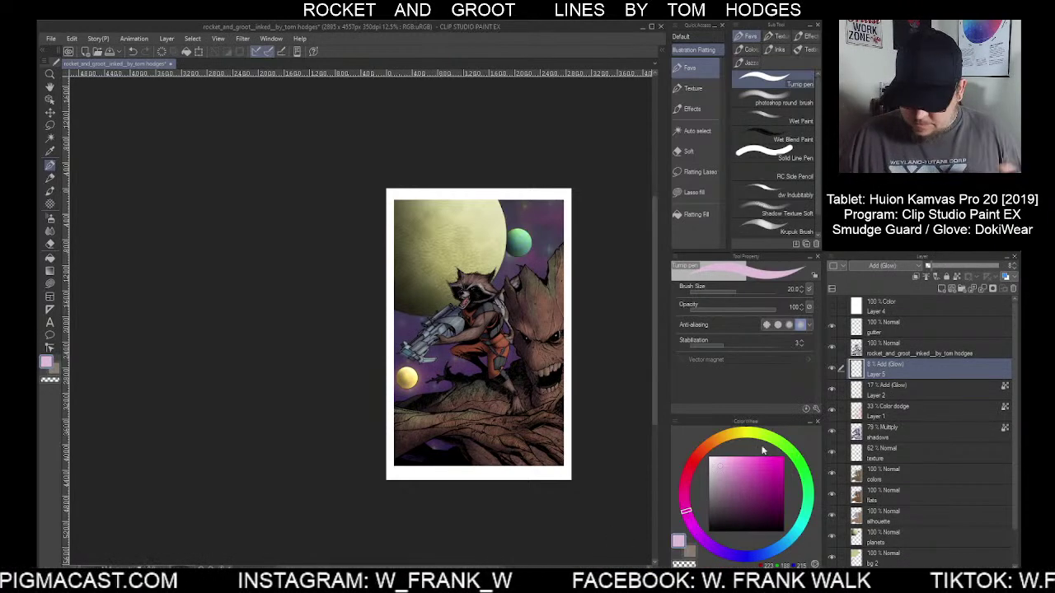
Add light pink highlights along Groot's roots and beneath his jaw on Layer 5, varying the Turnip pen size between 17 and 40
{"action": "scroll", "coordinate": [547, 440], "scroll_direction": "up", "scroll_amount": 2}
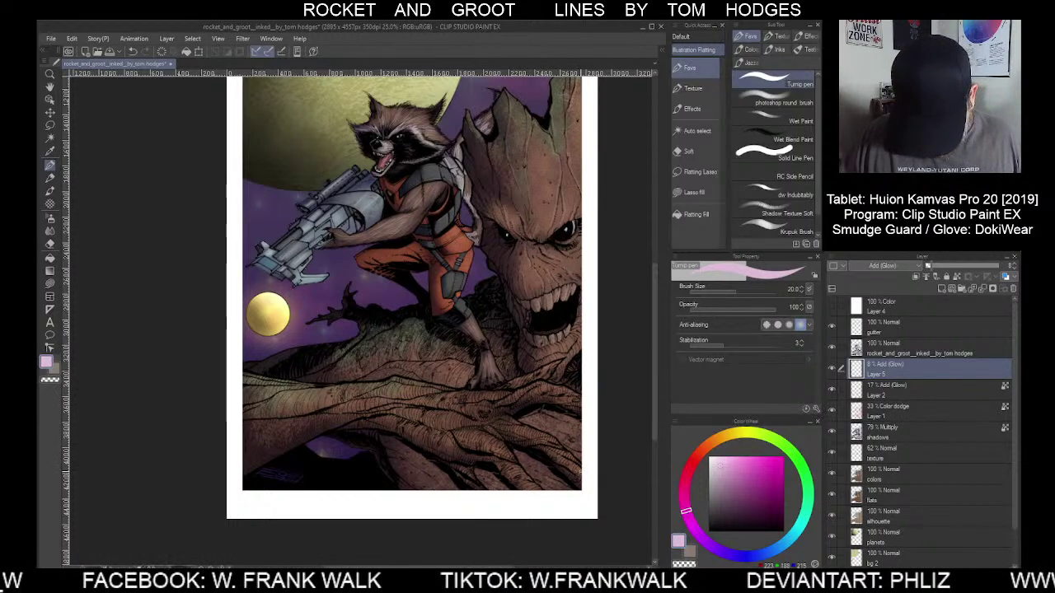
{"action": "key", "text": "bracketright"}
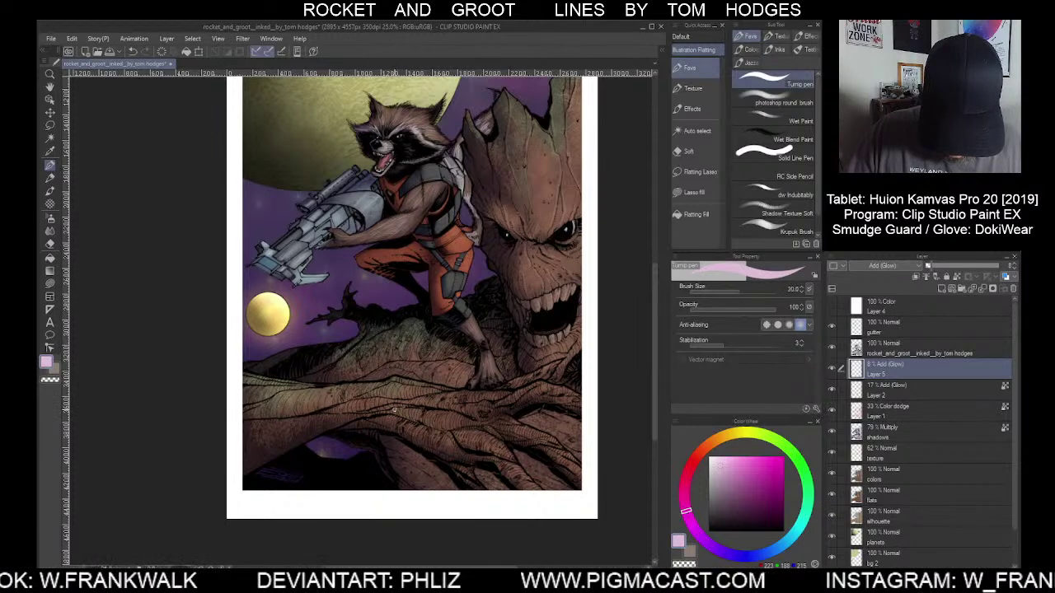
{"action": "key", "text": "bracketright"}
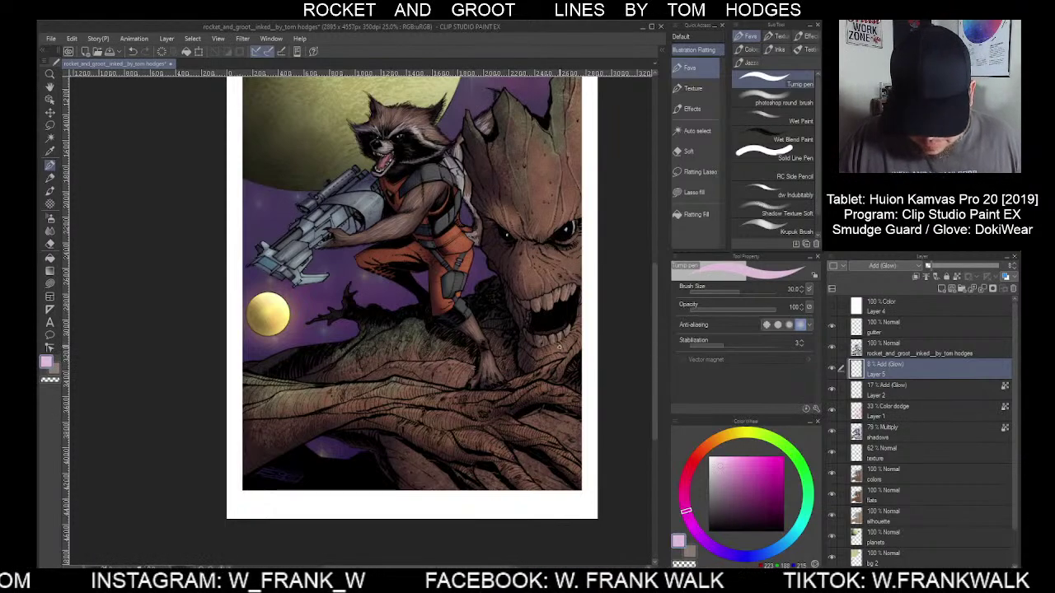
{"action": "key", "text": "bracketleft"}
{"action": "key", "text": "bracketleft"}
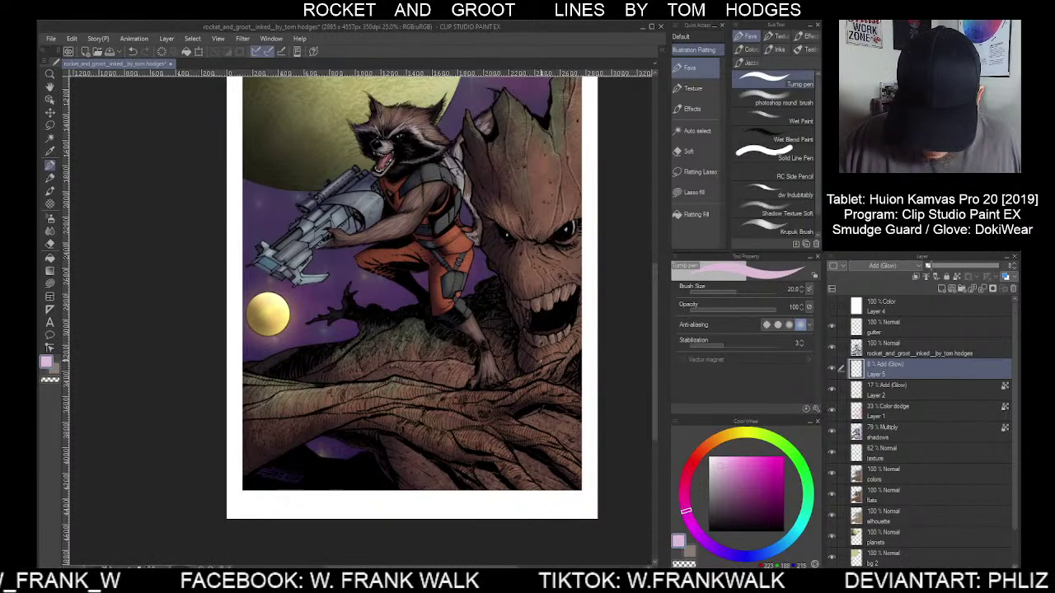
{"action": "key", "text": "bracketright"}
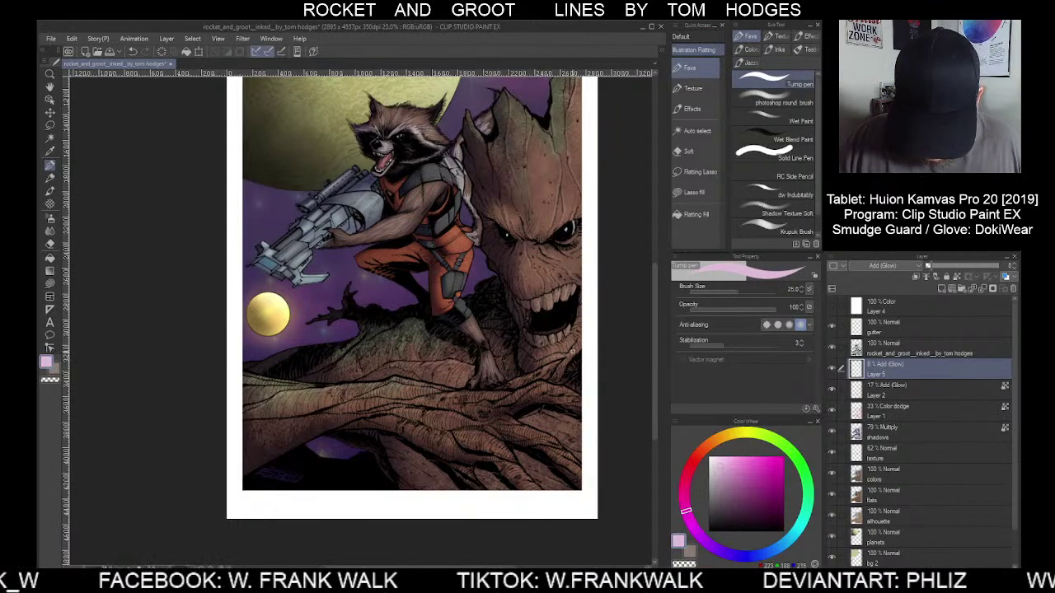
{"action": "key", "text": "bracketleft"}
{"action": "key", "text": "bracketleft"}
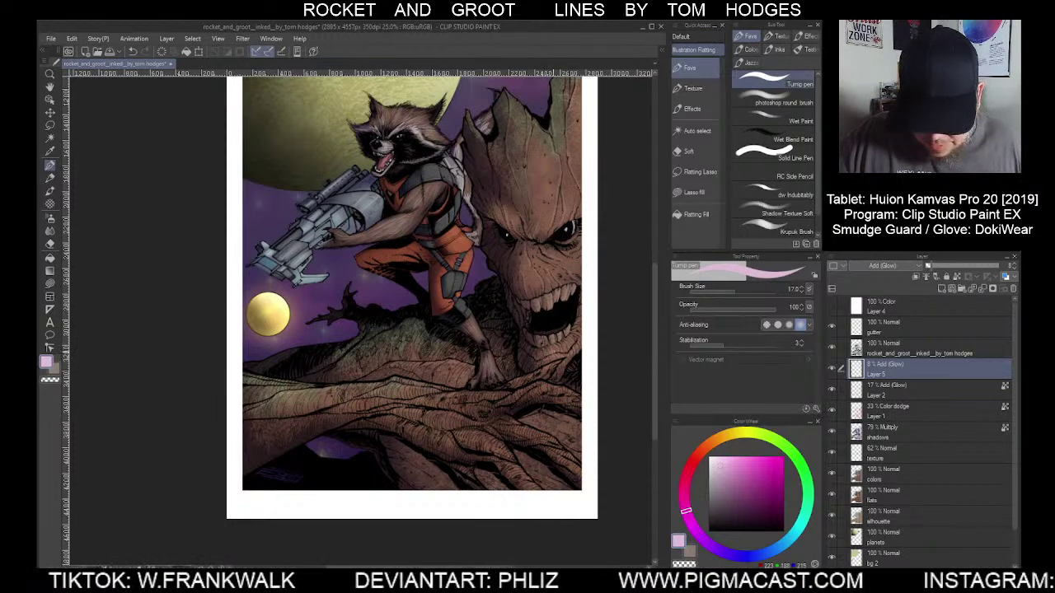
{"action": "key", "text": "bracketright"}
{"action": "key", "text": "bracketright"}
{"action": "key", "text": "bracketright"}
{"action": "key", "text": "bracketright"}
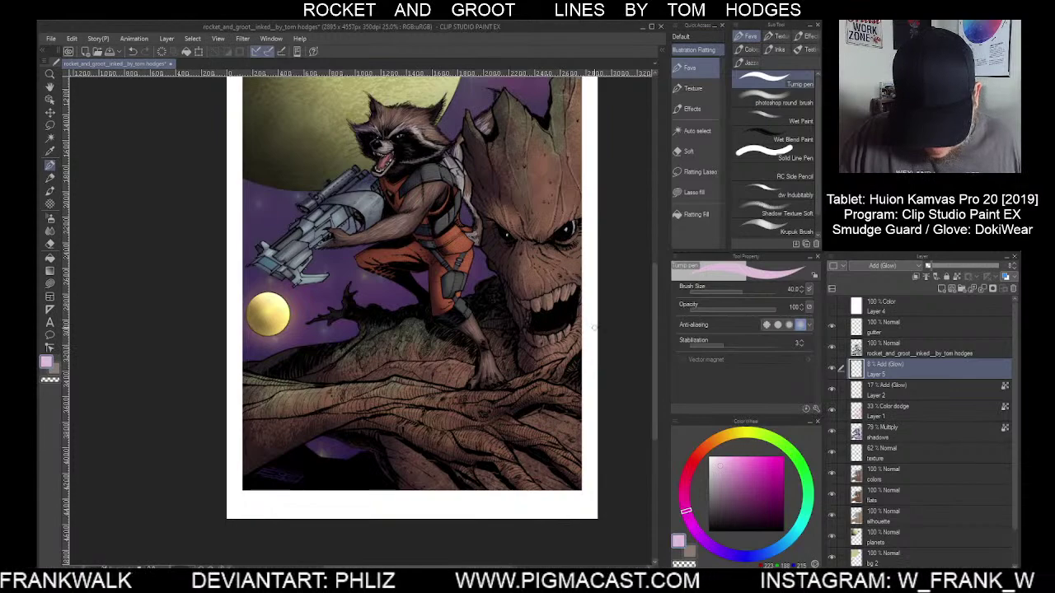
{"action": "key", "text": "bracketleft"}
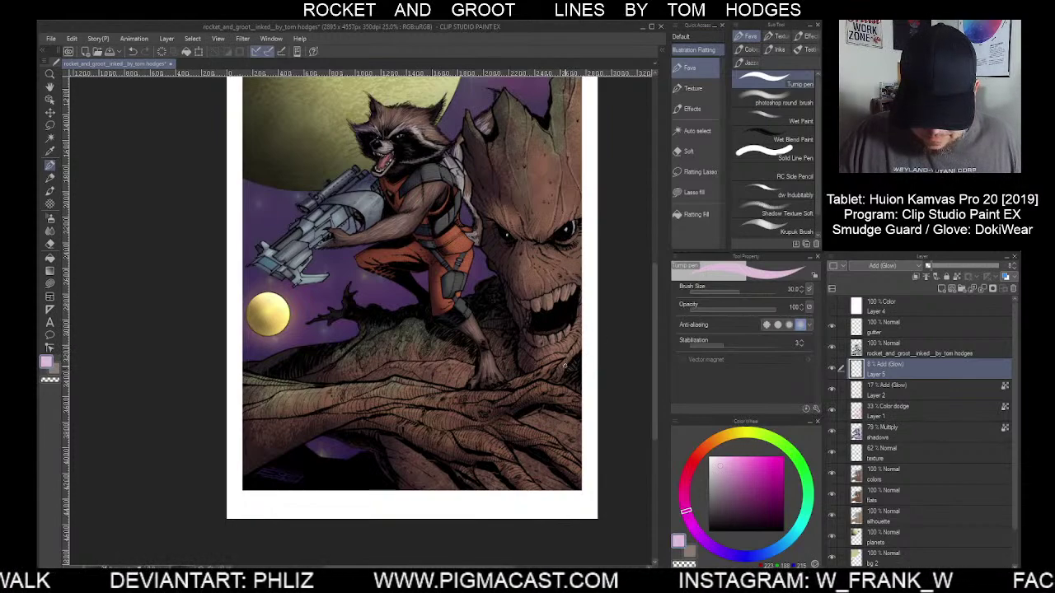
{"action": "key", "text": "bracketleft"}
{"action": "key", "text": "bracketleft"}
{"action": "key", "text": "bracketleft"}
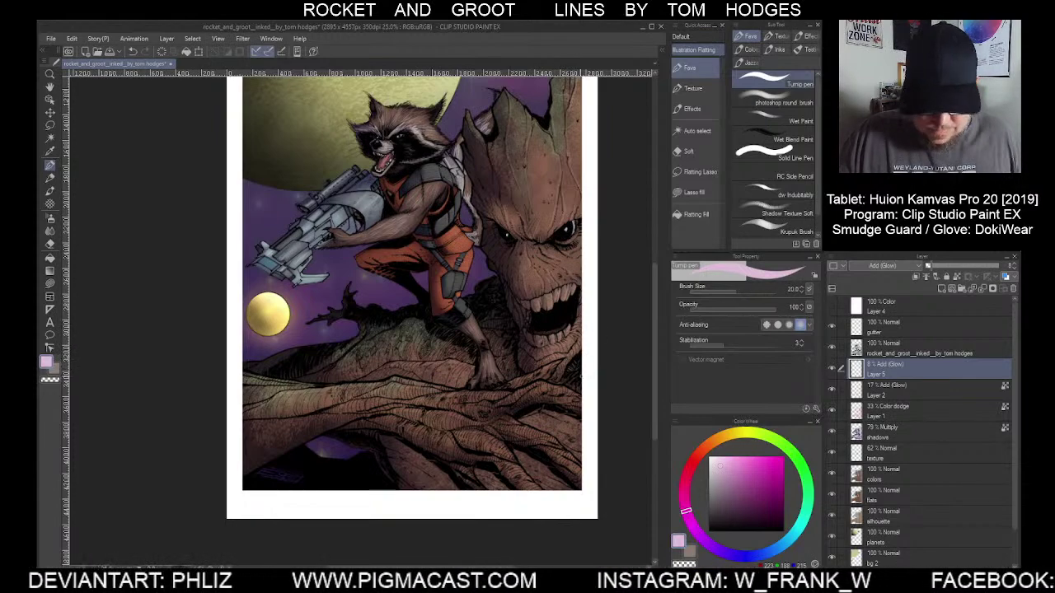
{"action": "scroll", "coordinate": [563, 360], "scroll_direction": "down", "scroll_amount": 2}
{"action": "scroll", "coordinate": [595, 353], "scroll_direction": "up", "scroll_amount": 2}
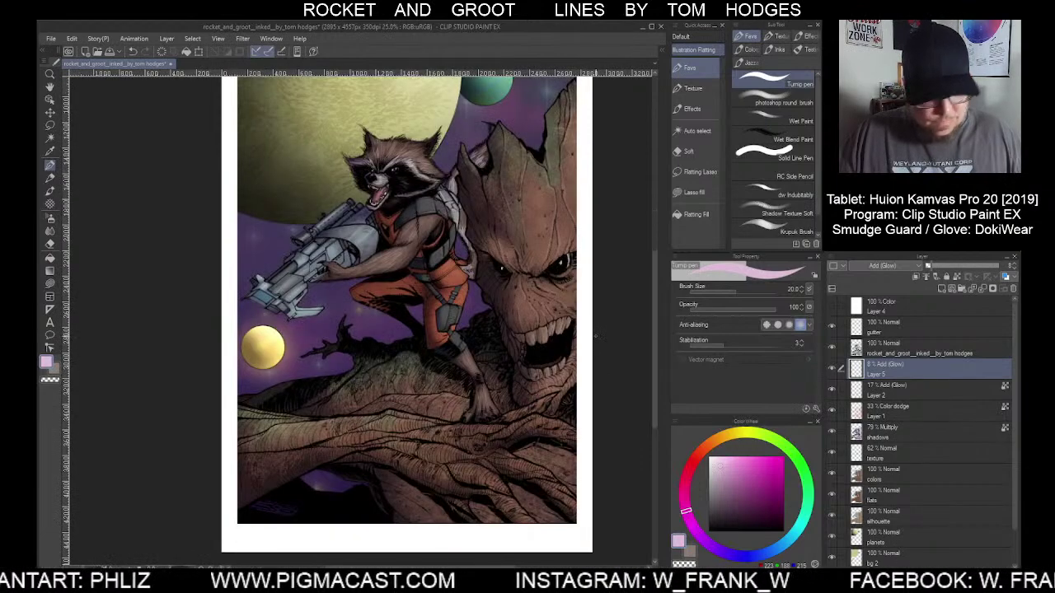
Merge Layer 5 into Layer 2, rename the merged layer "hl 2" and rename the color dodge Layer 1 "hl"
{"action": "scroll", "coordinate": [580, 368], "scroll_direction": "up", "scroll_amount": 2}
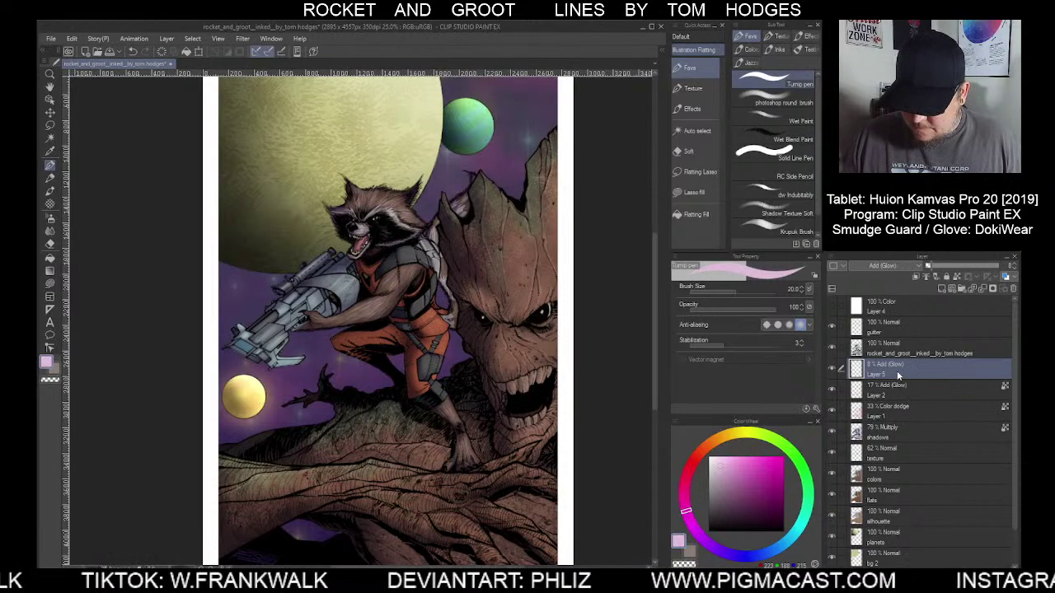
{"action": "left_click", "coordinate": [981, 289]}
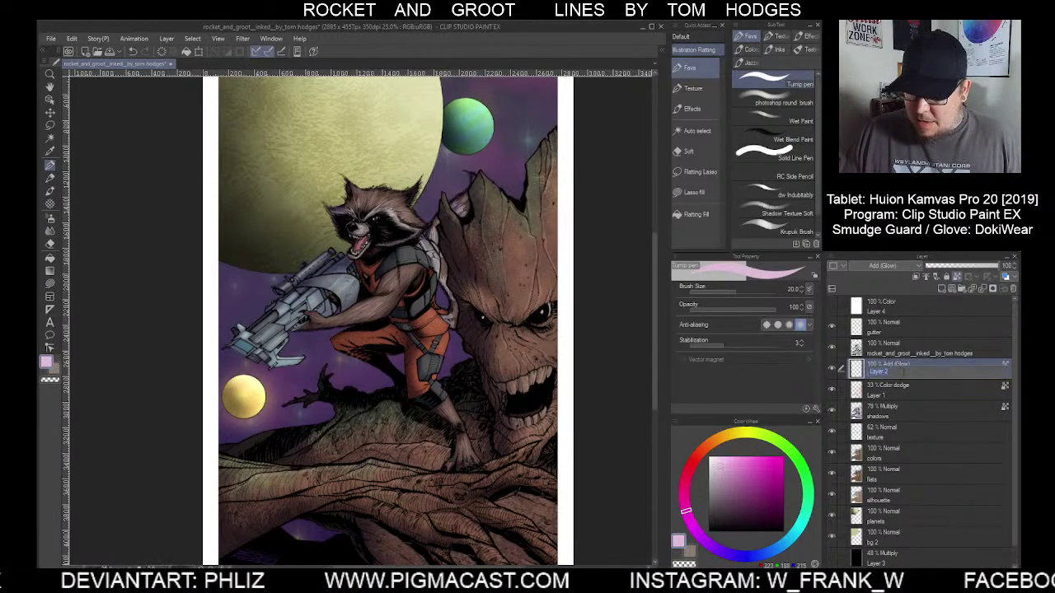
{"action": "double_click", "coordinate": [914, 374]}
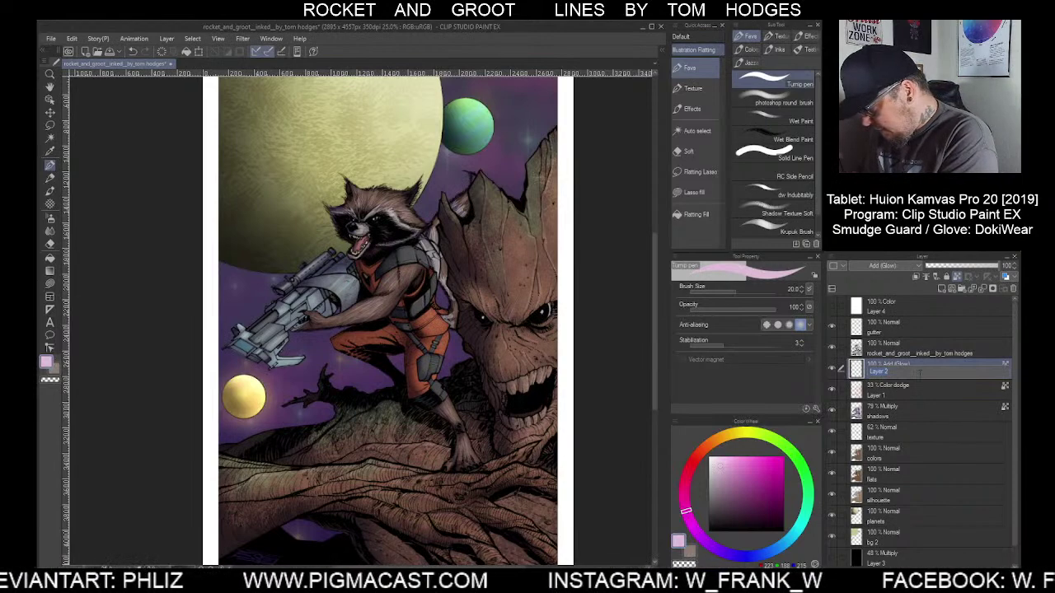
{"action": "type", "text": "hl 2"}
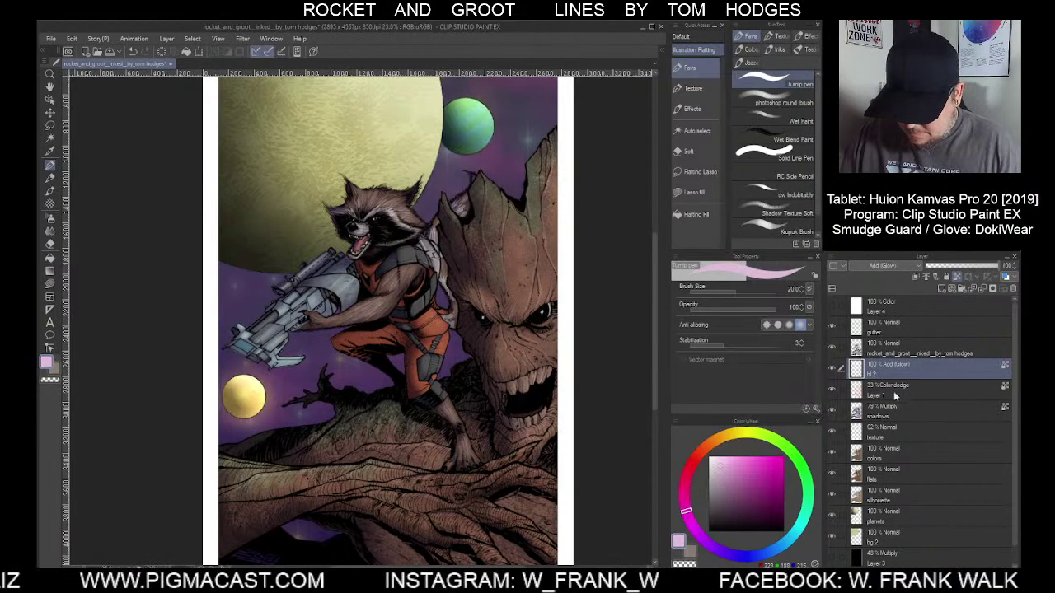
{"action": "left_click", "coordinate": [889, 391]}
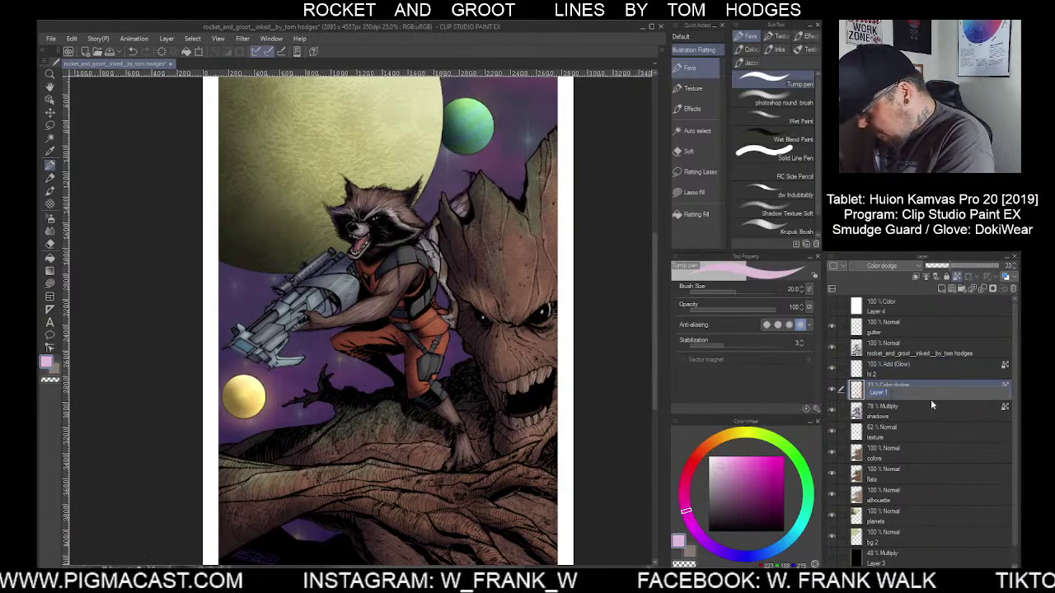
{"action": "type", "text": "hl"}
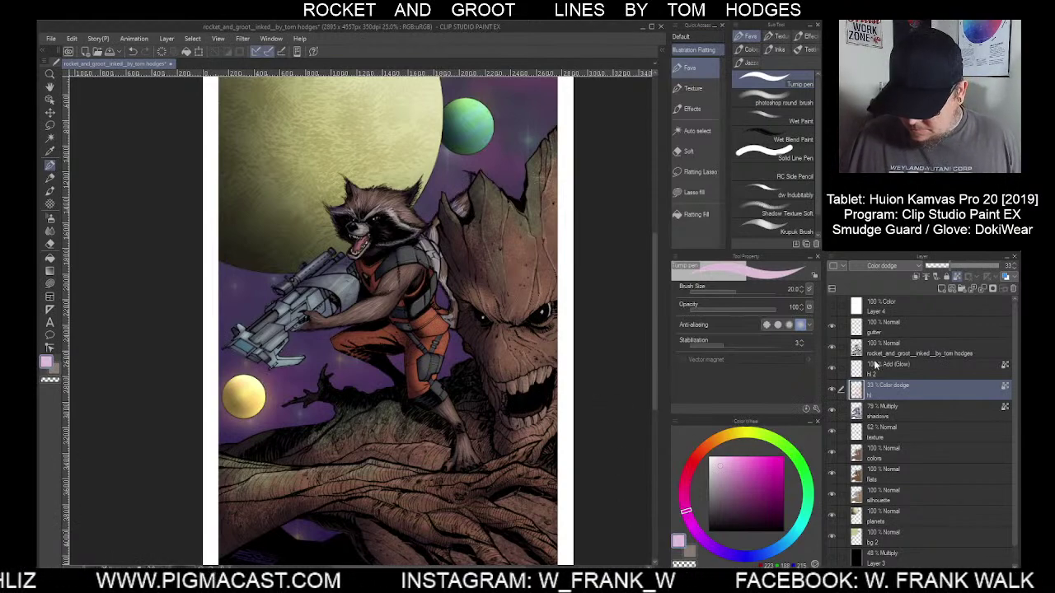
Add a new layer above the gutter layer and set the Turnip pen to white at size 50
{"action": "left_click", "coordinate": [903, 328]}
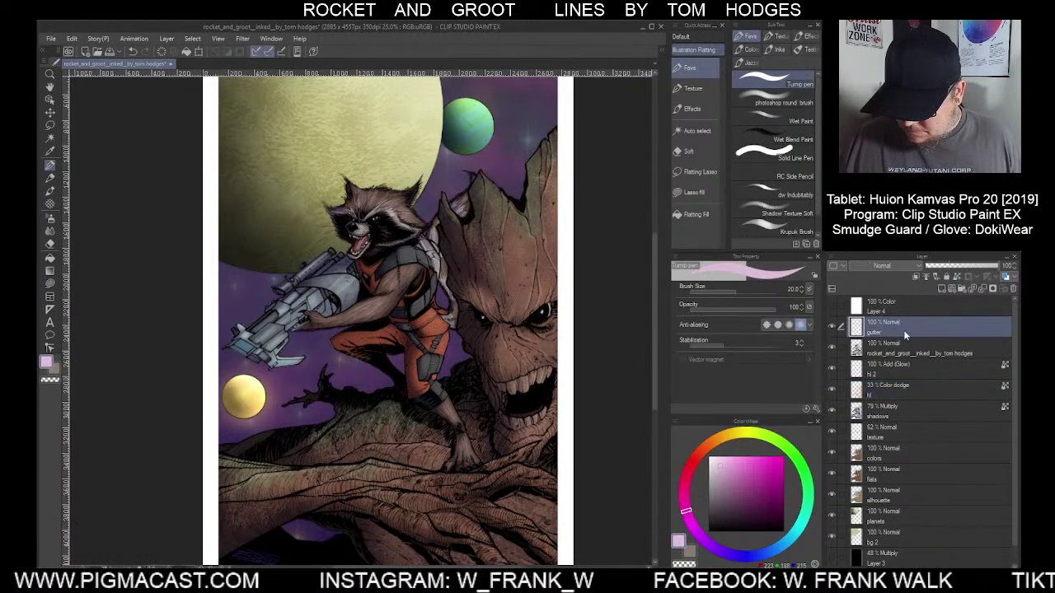
{"action": "left_click", "coordinate": [940, 288]}
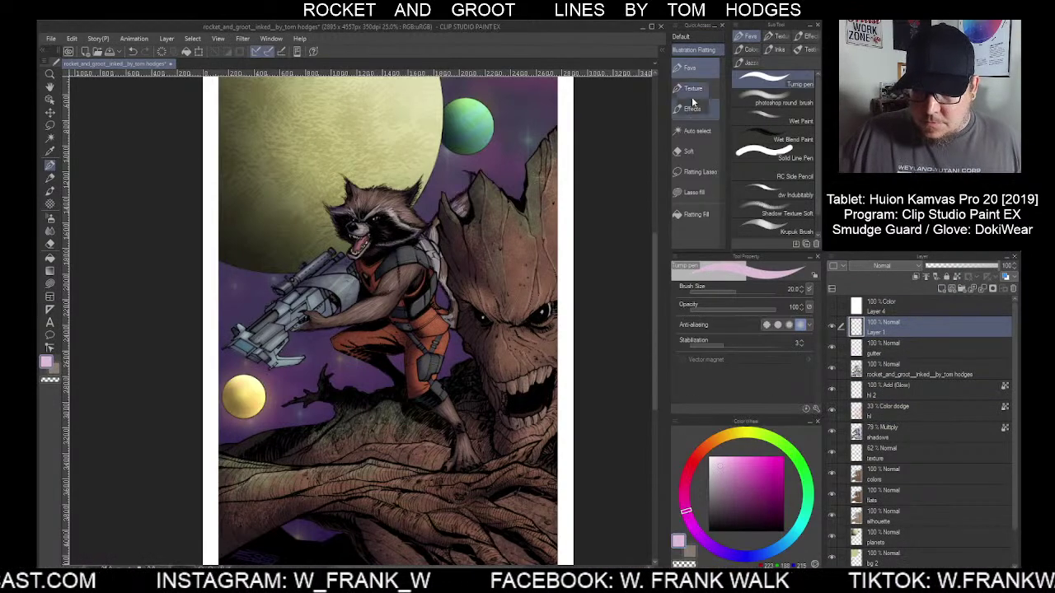
{"action": "key", "text": "x"}
{"action": "key", "text": "bracketright"}
{"action": "key", "text": "bracketright"}
{"action": "key", "text": "bracketright"}
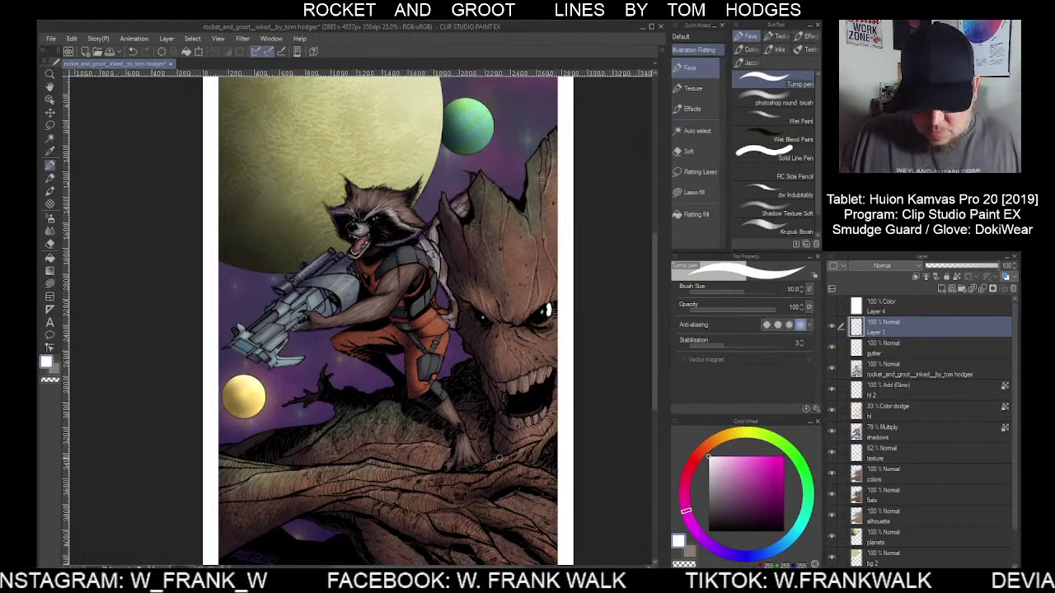
Reduce the Turnip pen to size 15 and paint white accents in Groot's eye on Layer 1
{"action": "scroll", "coordinate": [549, 315], "scroll_direction": "up", "scroll_amount": 1}
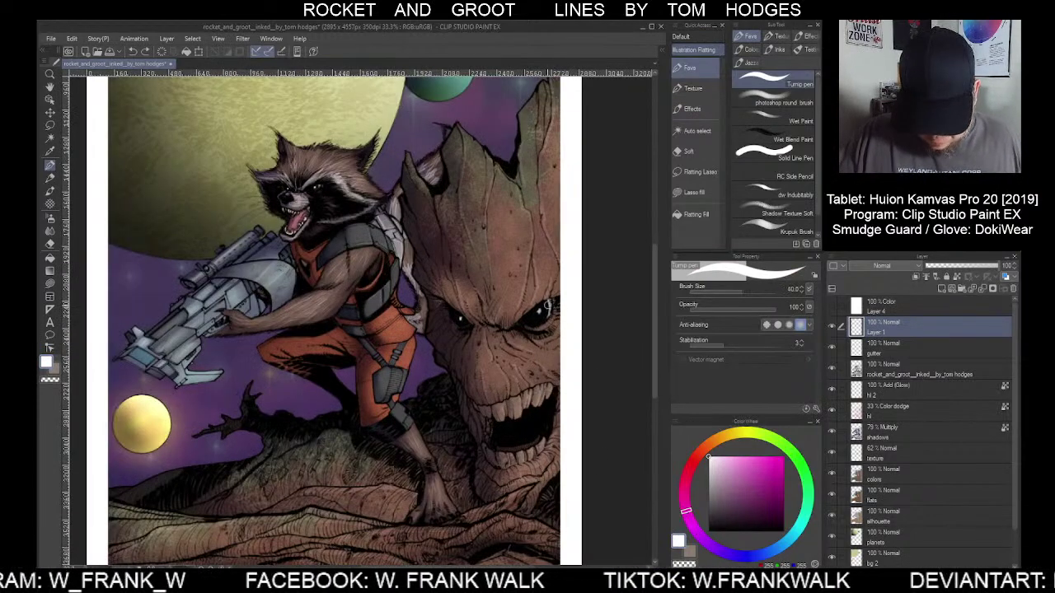
{"action": "key", "text": "bracketleft"}
{"action": "key", "text": "bracketleft"}
{"action": "key", "text": "bracketleft"}
{"action": "key", "text": "bracketleft"}
{"action": "key", "text": "bracketleft"}
{"action": "key", "text": "bracketleft"}
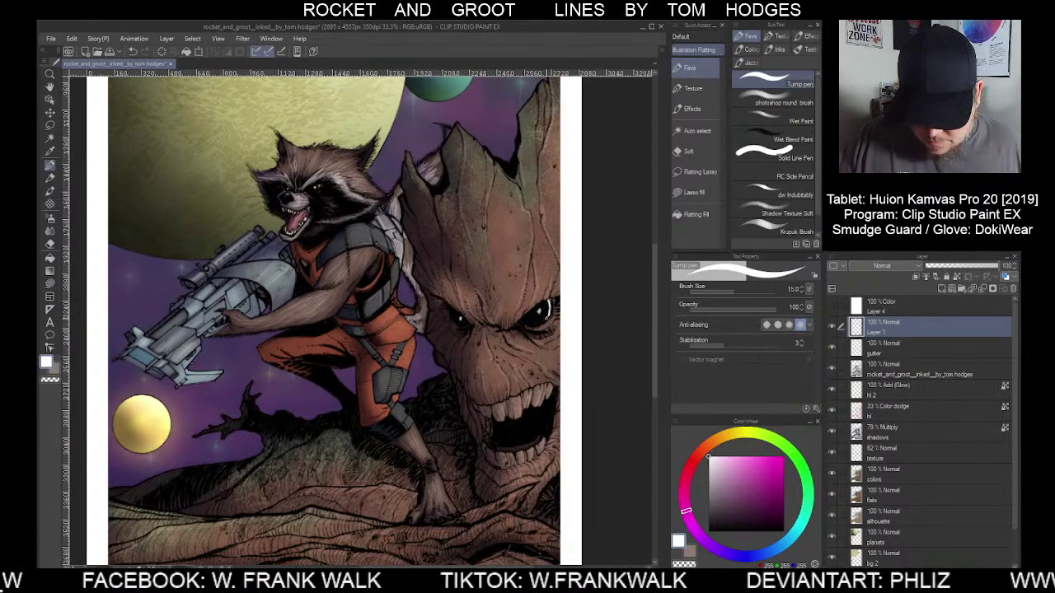
{"action": "mouse_move", "coordinate": [550, 303]}
{"action": "left_mouse_down"}
{"action": "mouse_move", "coordinate": [550, 315]}
{"action": "mouse_move", "coordinate": [549, 305]}
{"action": "left_mouse_up"}
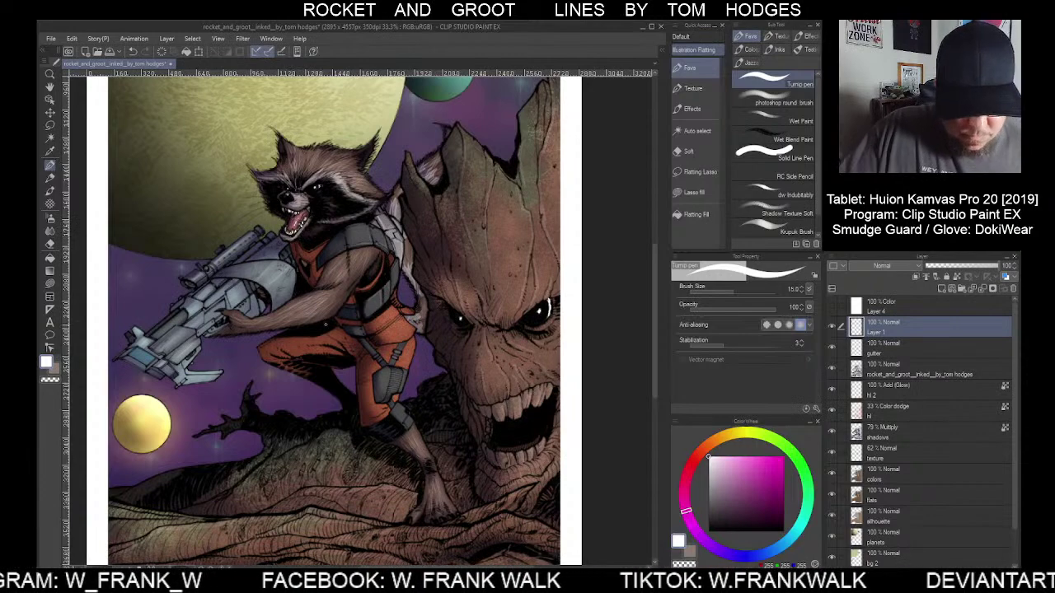
Check the white accents on Rocket and Groot up close and against the whole illustration
{"action": "scroll", "coordinate": [347, 317], "scroll_direction": "down", "scroll_amount": 3}
{"action": "scroll", "coordinate": [346, 317], "scroll_direction": "up", "scroll_amount": 2}
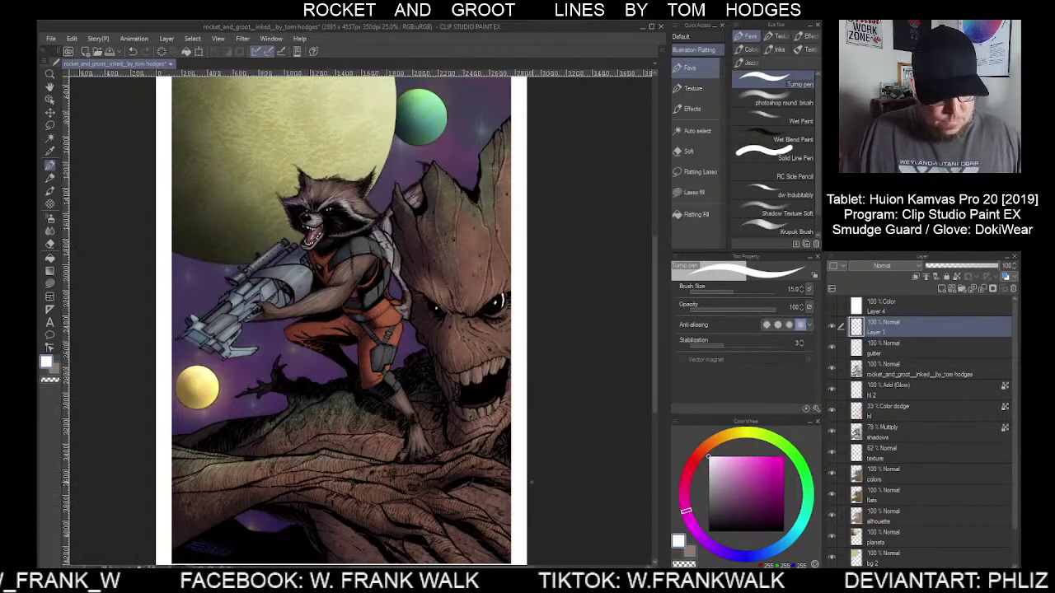
{"action": "left_click_drag", "start_coordinate": [535, 431], "coordinate": [549, 420]}
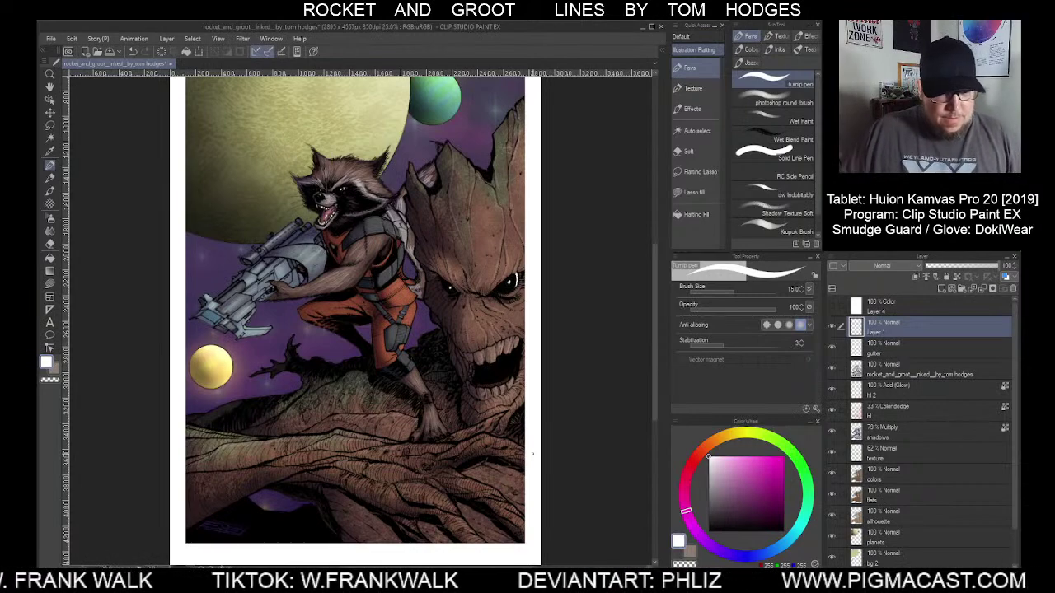
{"action": "scroll", "coordinate": [319, 195], "scroll_direction": "up", "scroll_amount": 3}
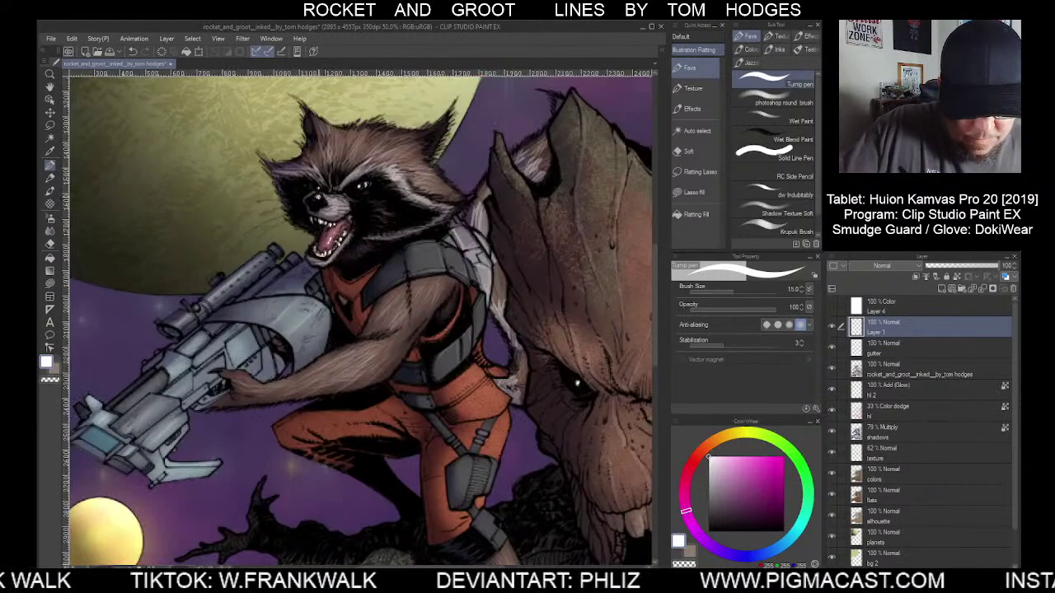
{"action": "scroll", "coordinate": [319, 198], "scroll_direction": "down", "scroll_amount": 6}
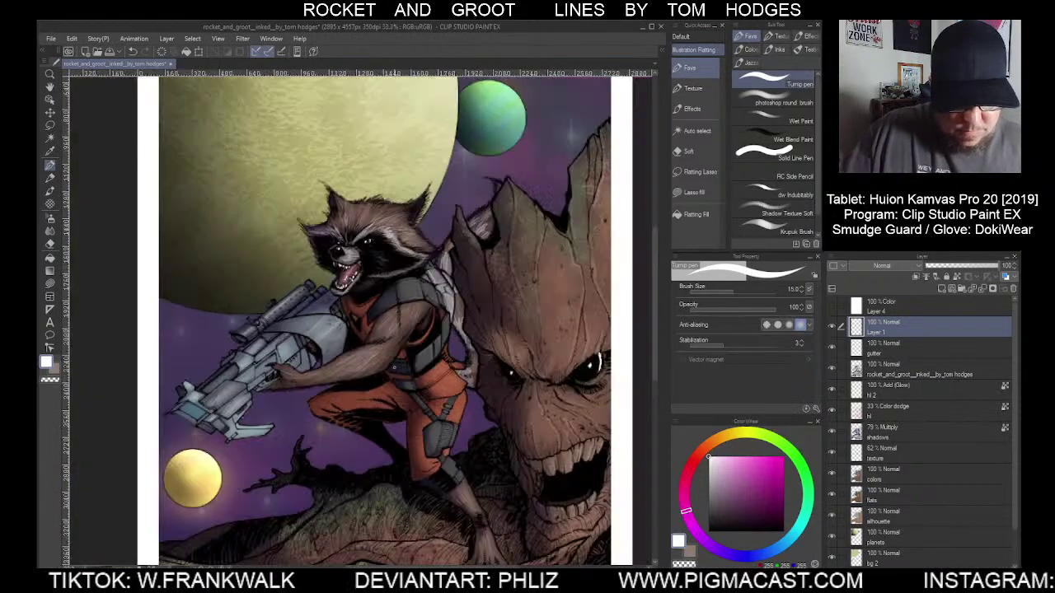
{"action": "scroll", "coordinate": [512, 491], "scroll_direction": "up", "scroll_amount": 3}
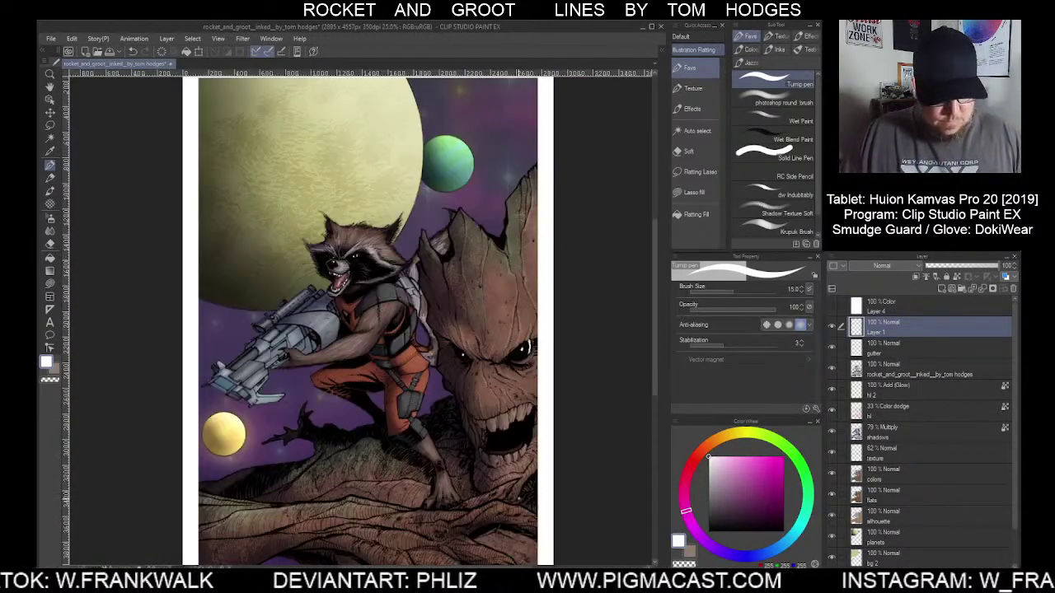
{"action": "scroll", "coordinate": [561, 475], "scroll_direction": "down", "scroll_amount": 2}
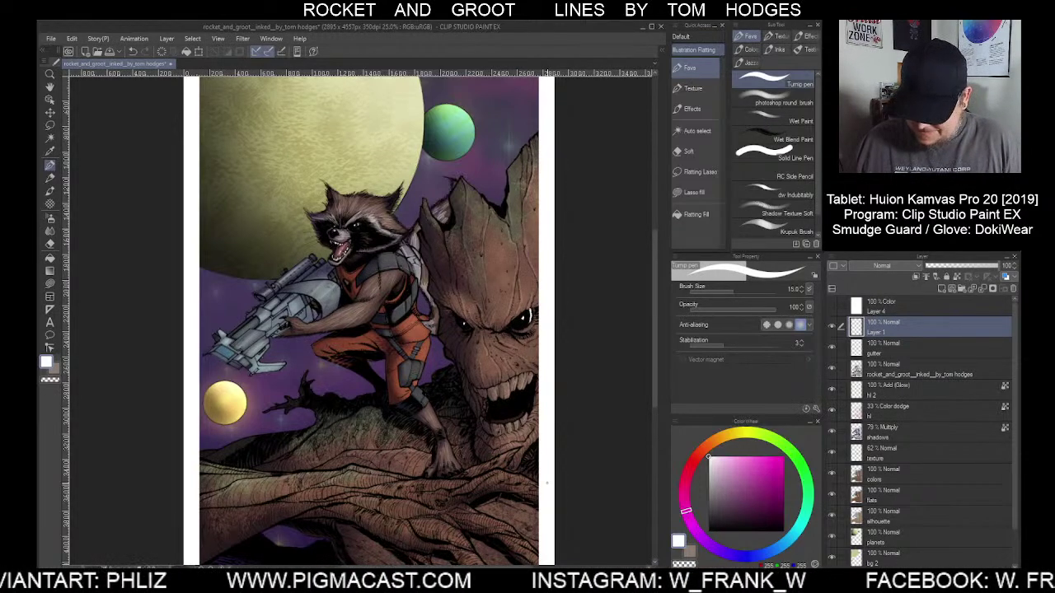
Pick a muted yellow and add a new layer clipped to the inked line art layer
{"action": "left_click", "coordinate": [741, 441]}
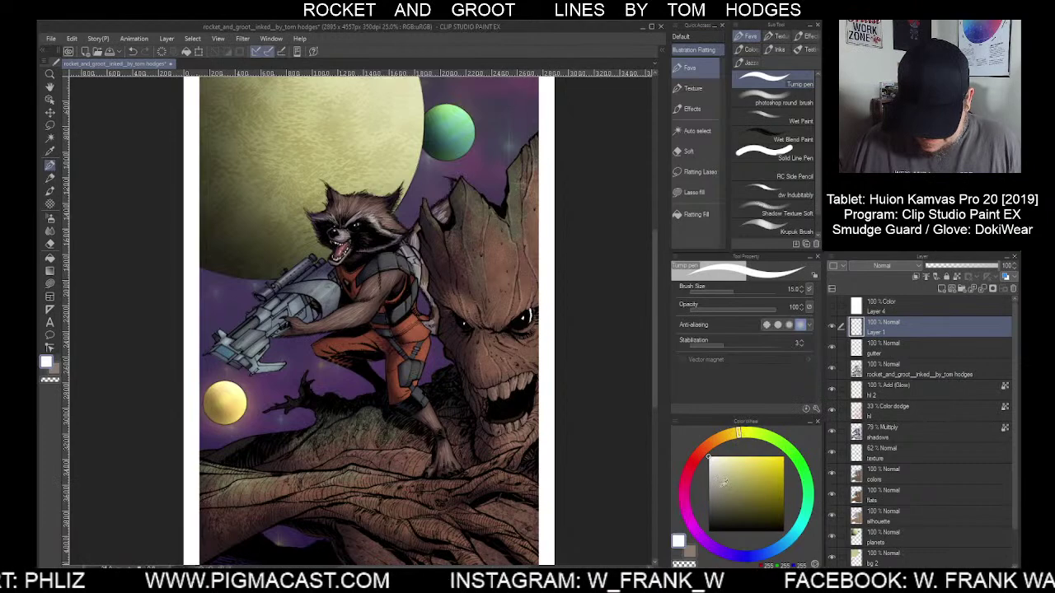
{"action": "left_click", "coordinate": [724, 488]}
{"action": "left_click", "coordinate": [735, 483]}
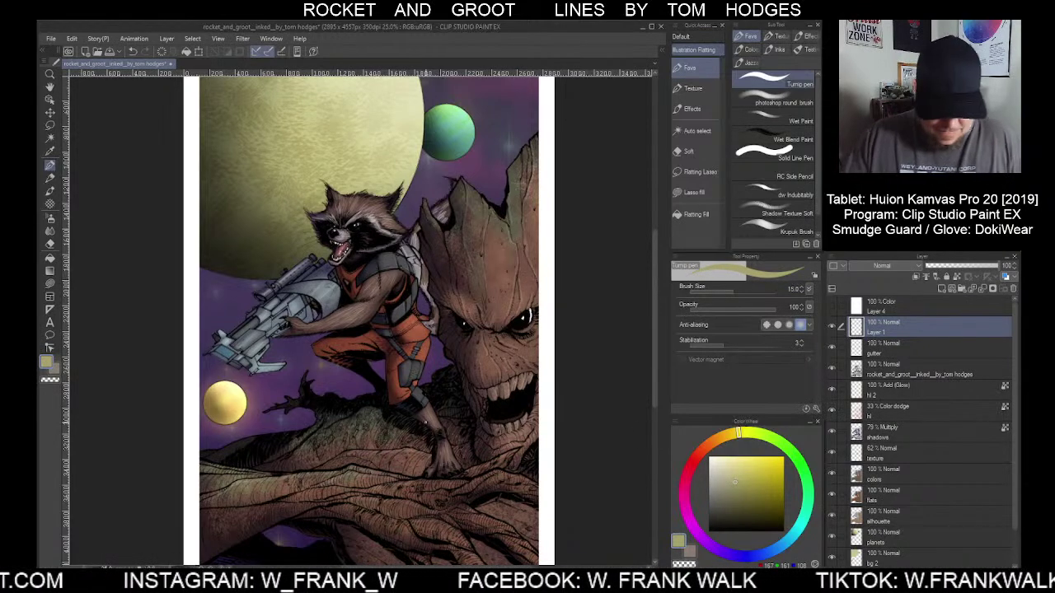
{"action": "left_click", "coordinate": [915, 369]}
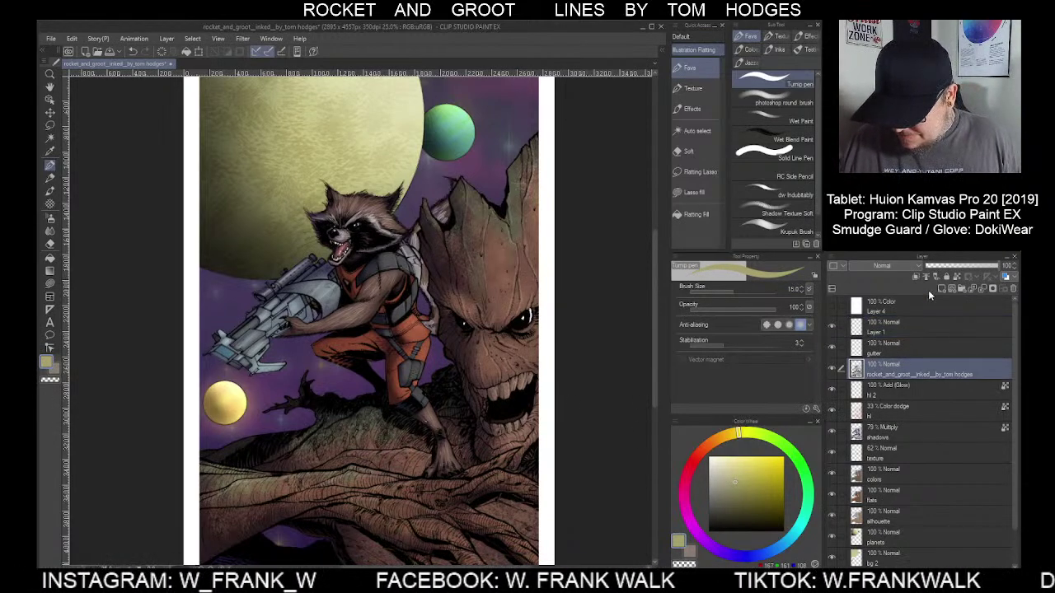
{"action": "left_click", "coordinate": [942, 288]}
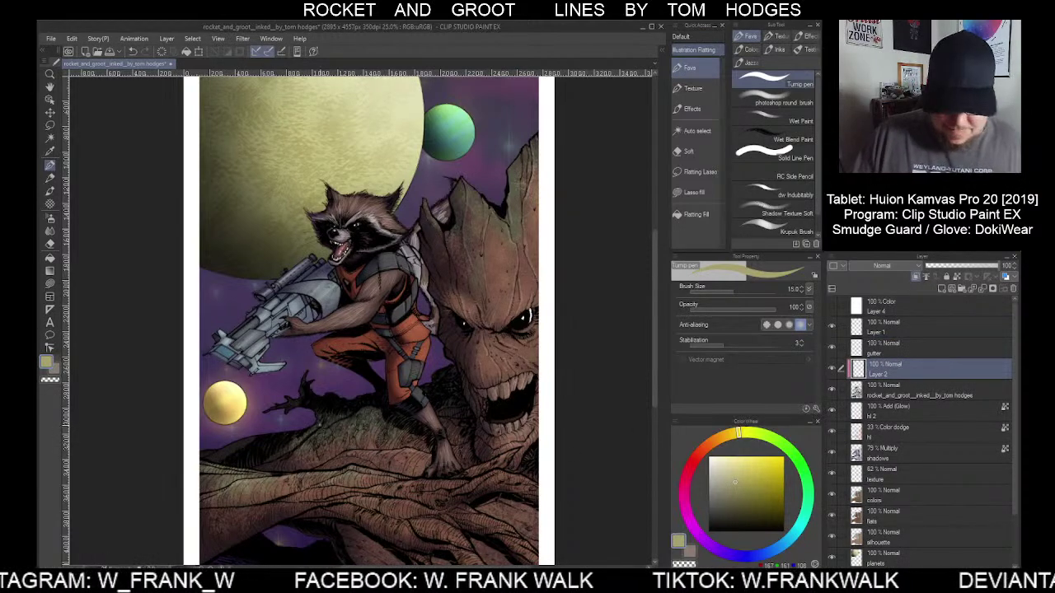
Recolor the small yellow planet's outline on Layer 2, enlarging the Turnip pen to 70
{"action": "key", "text": "bracketright"}
{"action": "key", "text": "bracketright"}
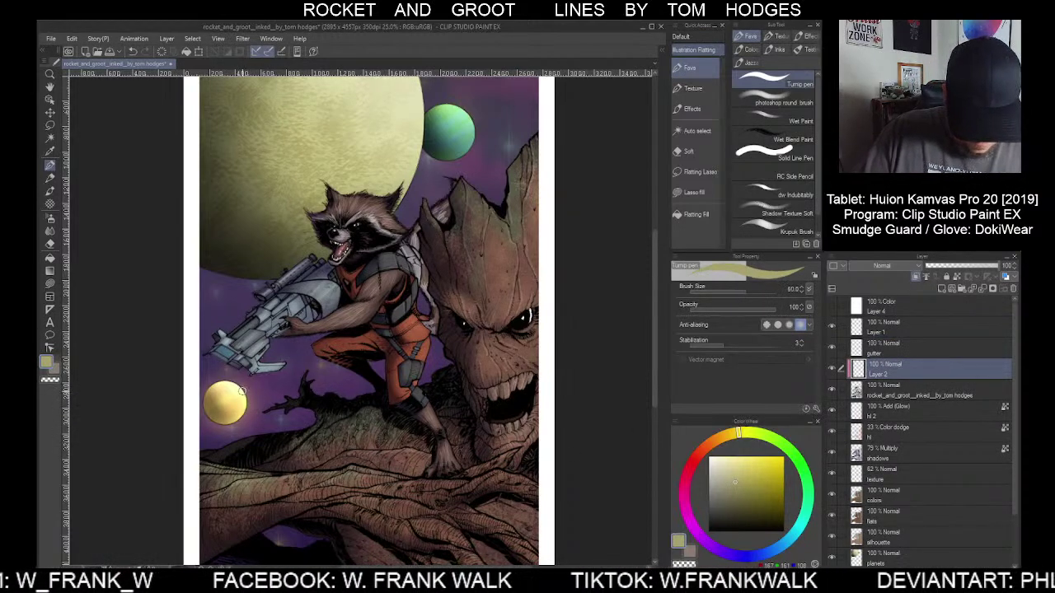
{"action": "key", "text": "bracketright"}
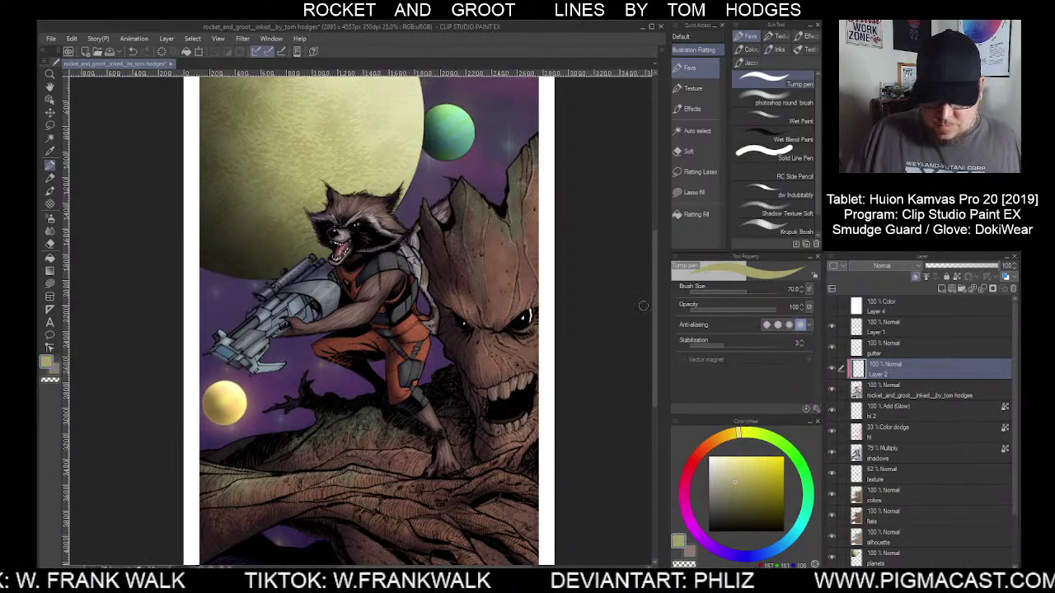
Choose a muted green and tint the green planet's outline on Layer 2
{"action": "left_click", "coordinate": [797, 465]}
{"action": "left_click", "coordinate": [738, 502]}
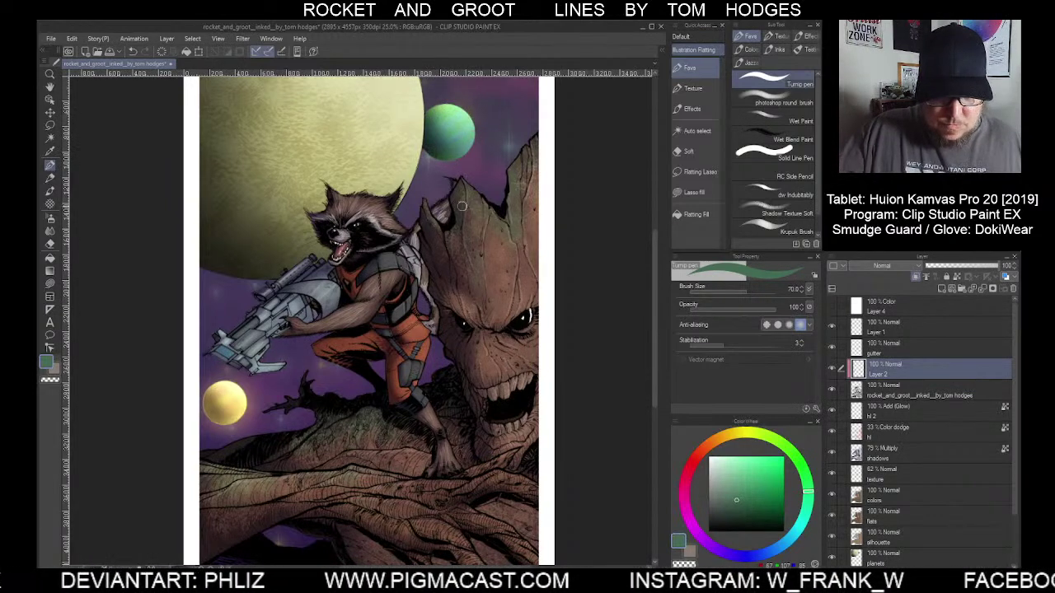
{"action": "left_click_drag", "start_coordinate": [481, 282], "coordinate": [521, 424]}
{"action": "scroll", "coordinate": [464, 303], "scroll_direction": "up", "scroll_amount": 1}
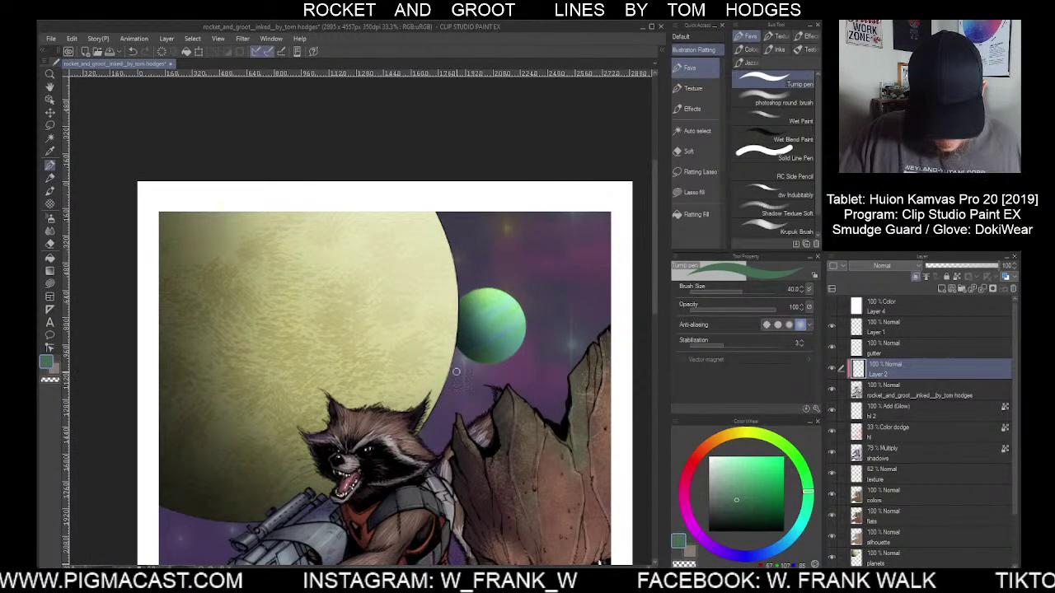
Switch to a muted yellow and recolor the large planet's outline along its outer and lower edges at pen size 40
{"action": "left_click", "coordinate": [740, 438]}
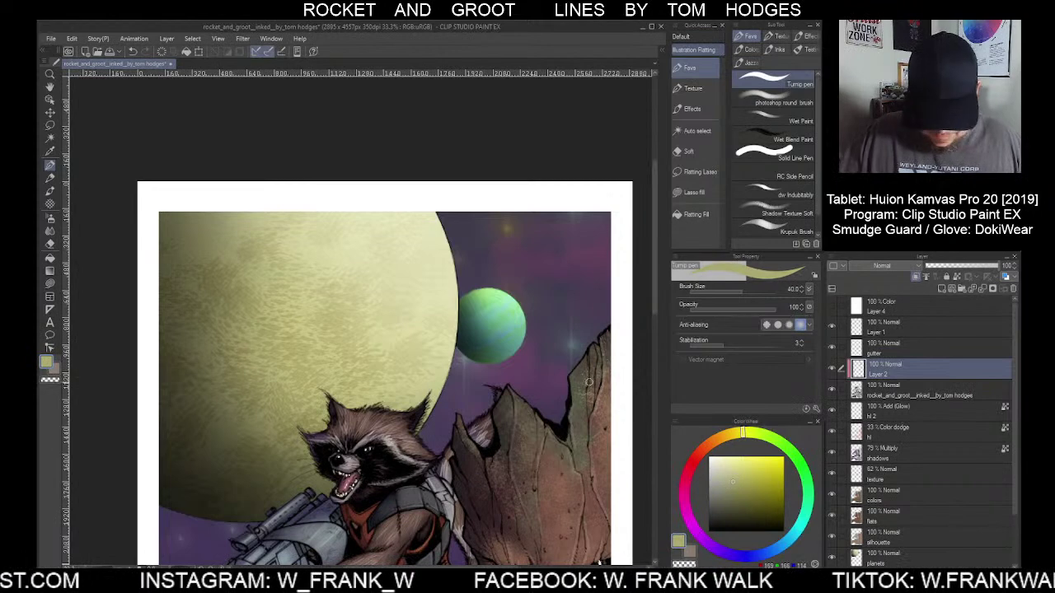
{"action": "mouse_move", "coordinate": [446, 235]}
{"action": "left_mouse_down"}
{"action": "mouse_move", "coordinate": [456, 329]}
{"action": "mouse_move", "coordinate": [425, 424]}
{"action": "left_mouse_up"}
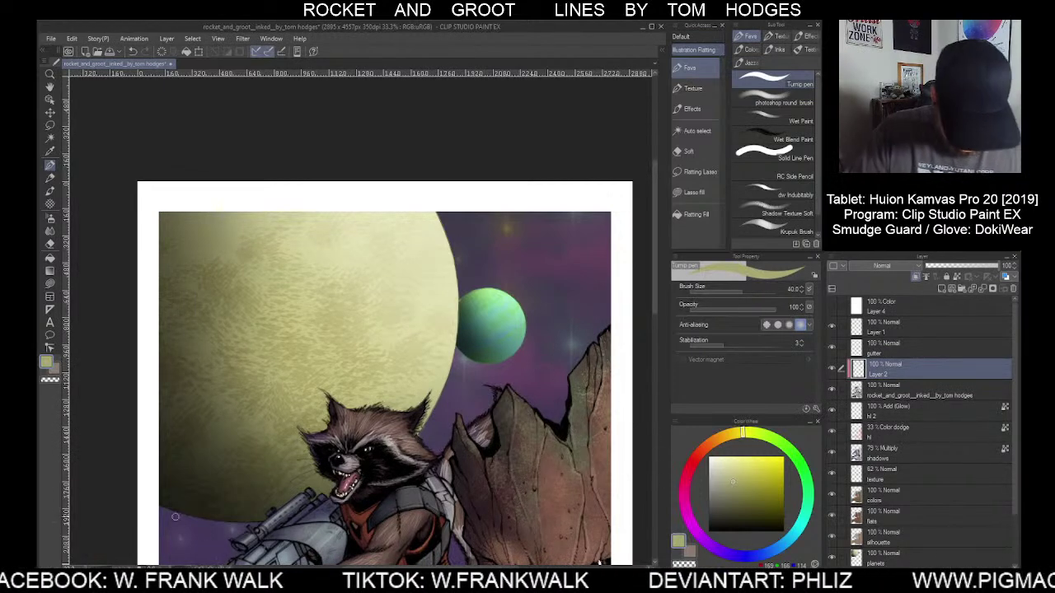
{"action": "left_click_drag", "start_coordinate": [158, 504], "coordinate": [258, 521]}
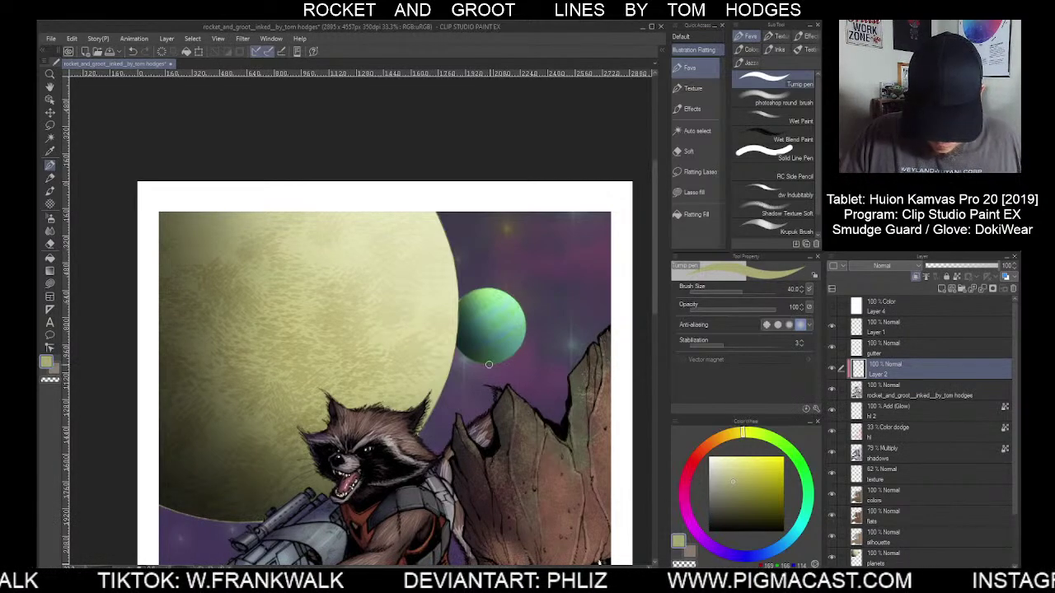
Sample a green from the green planet and refine its outline up close with the Turnip pen
{"action": "scroll", "coordinate": [490, 364], "scroll_direction": "up", "scroll_amount": 8}
{"action": "left_click", "coordinate": [499, 337], "text": "alt"}
{"action": "scroll", "coordinate": [499, 337], "scroll_direction": "down", "scroll_amount": 4}
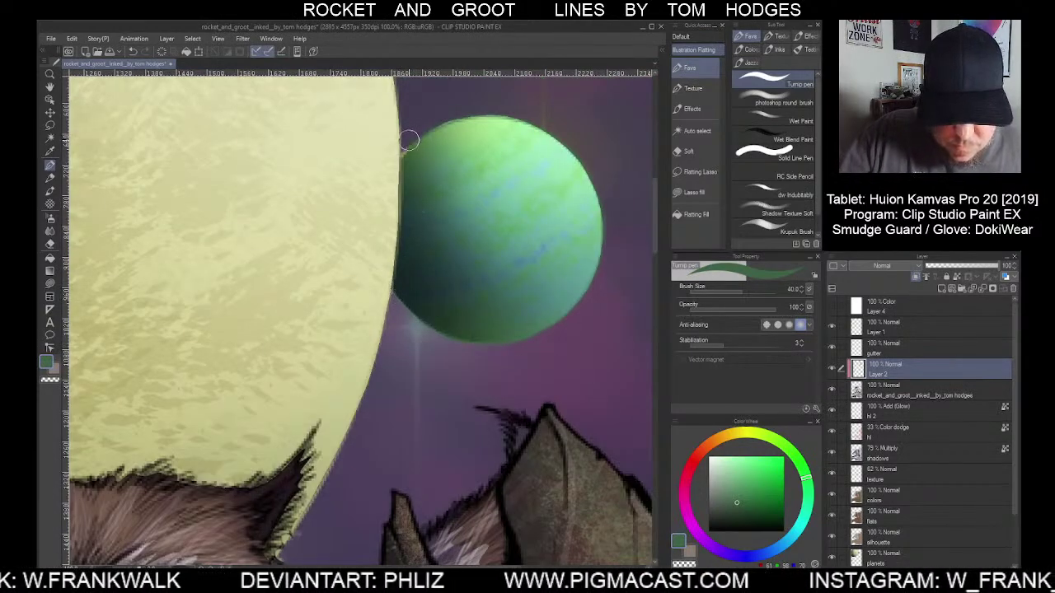
Sample the large planet's shadowed area, choose a dark olive and darken the outline along its lower edge
{"action": "scroll", "coordinate": [404, 134], "scroll_direction": "down", "scroll_amount": 6}
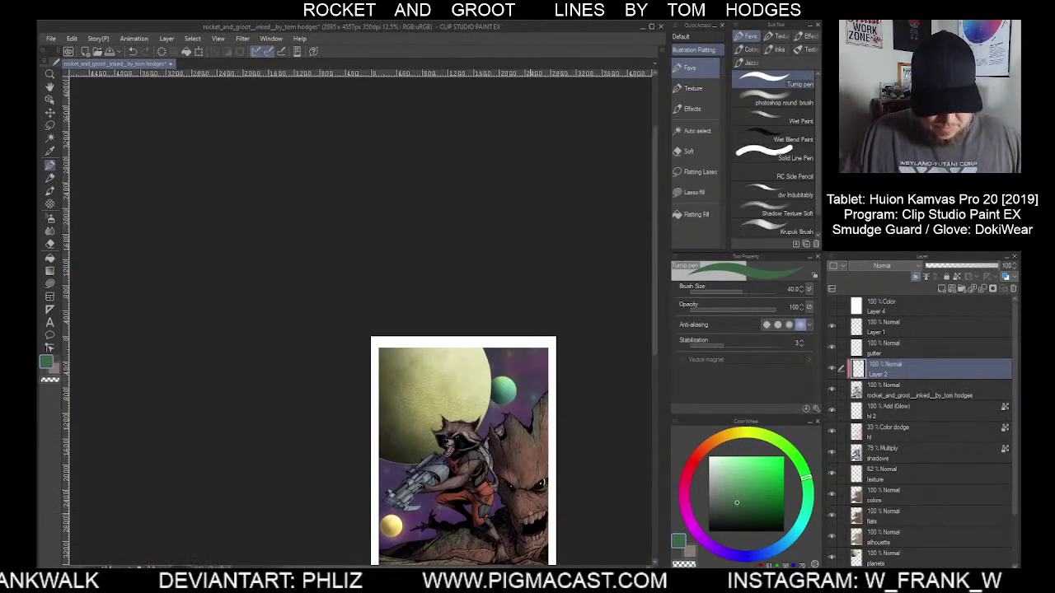
{"action": "left_click_drag", "start_coordinate": [535, 507], "coordinate": [512, 420]}
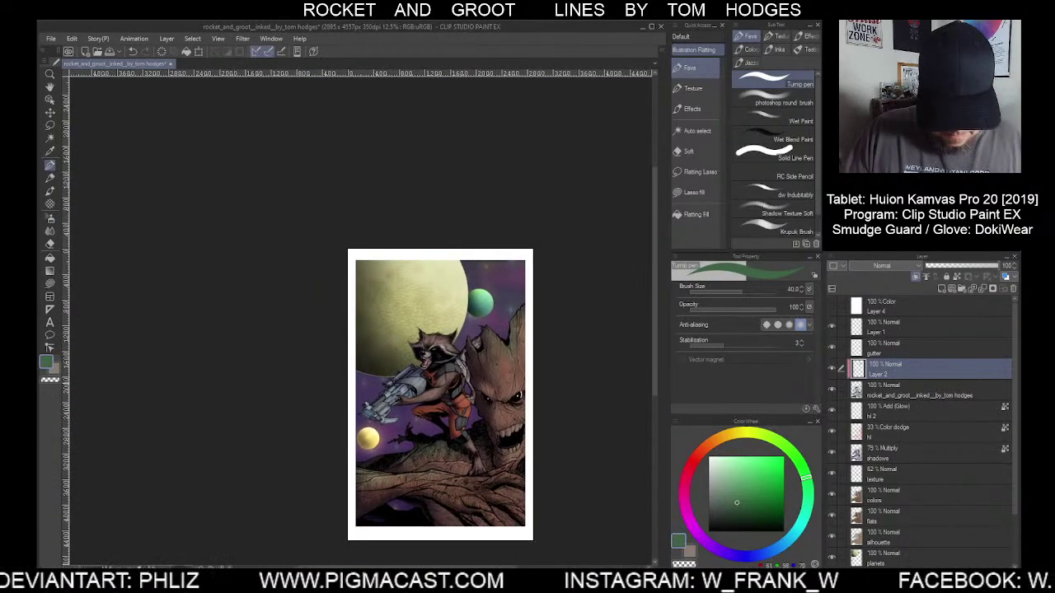
{"action": "scroll", "coordinate": [383, 372], "scroll_direction": "up", "scroll_amount": 4}
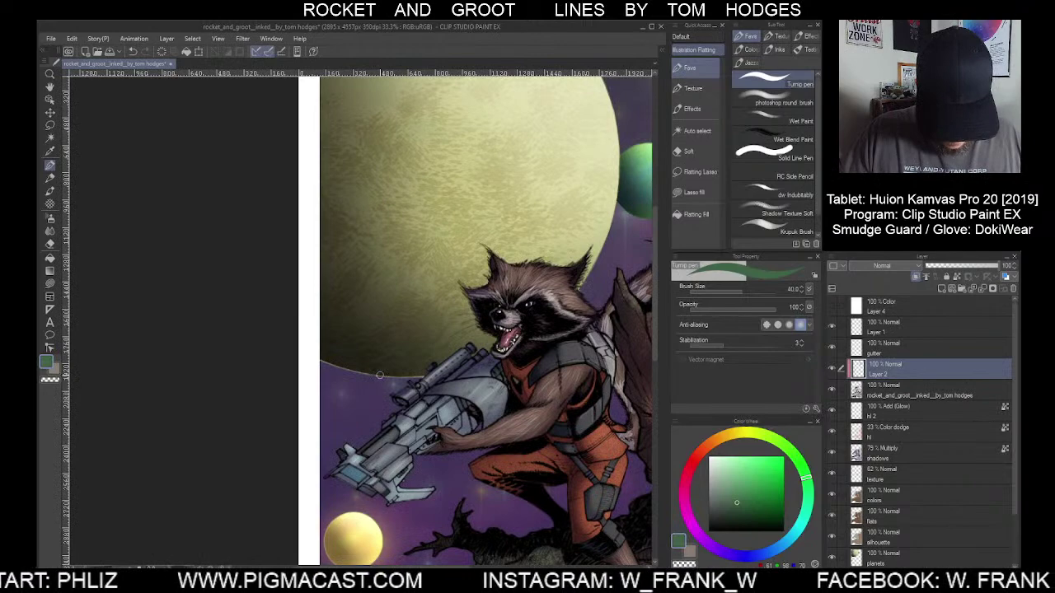
{"action": "left_click", "coordinate": [383, 373], "text": "alt"}
{"action": "left_click", "coordinate": [723, 507]}
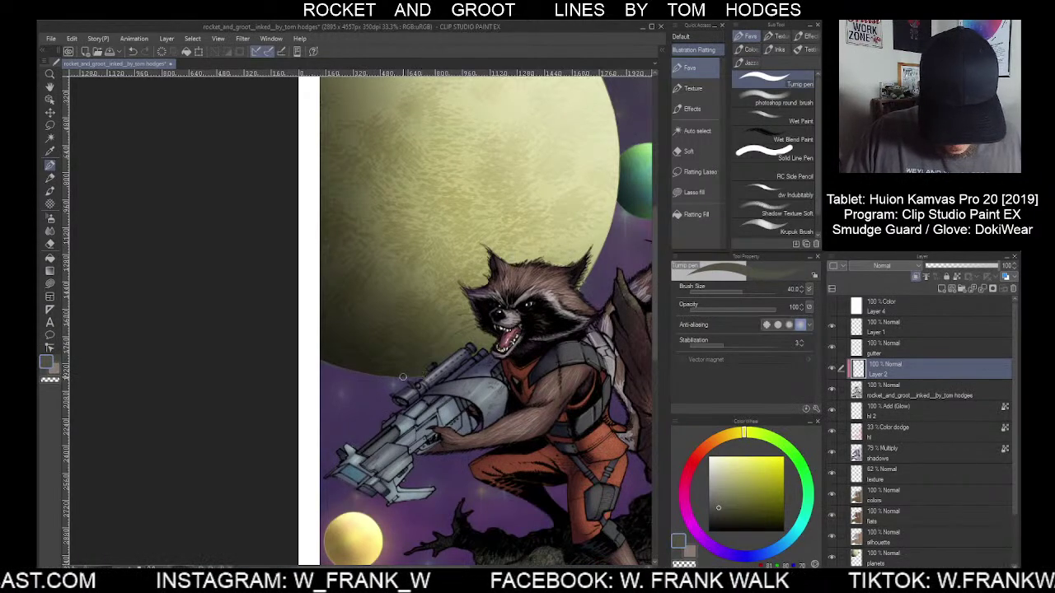
Review the whole illustration to judge how the recolored planet outlines blend in
{"action": "key", "text": "ctrl+minus"}
{"action": "key", "text": "ctrl+minus"}
{"action": "key", "text": "ctrl+minus"}
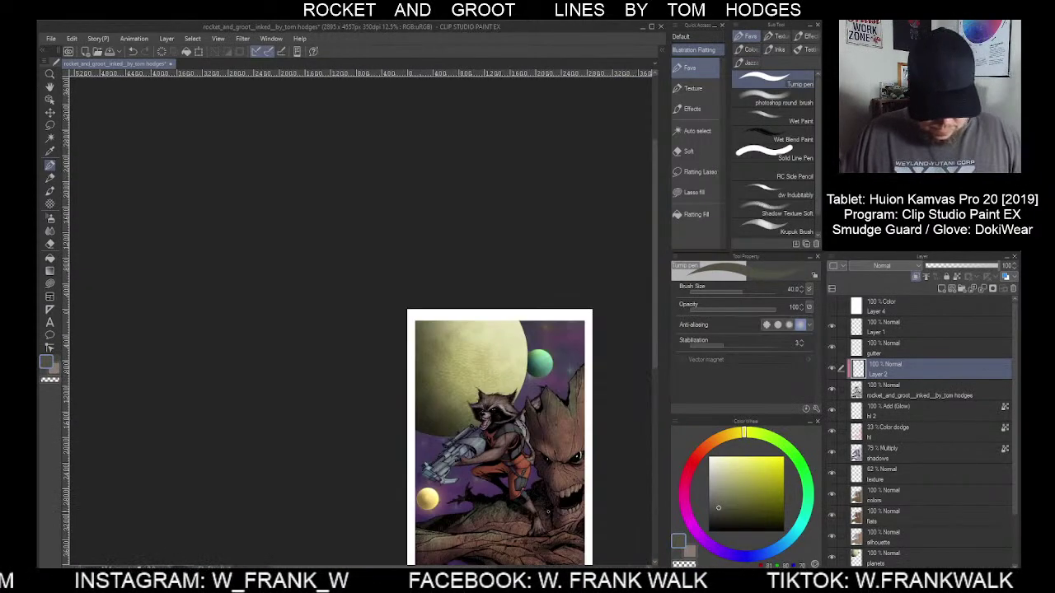
{"action": "left_click_drag", "start_coordinate": [500, 437], "coordinate": [435, 320]}
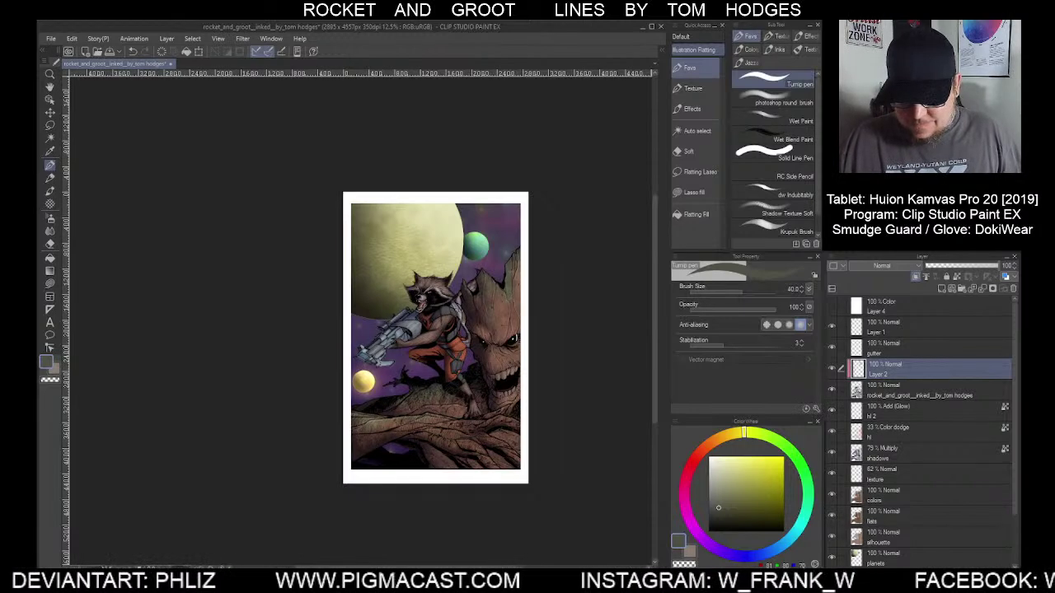
{"action": "scroll", "coordinate": [360, 307], "scroll_direction": "up", "scroll_amount": 3}
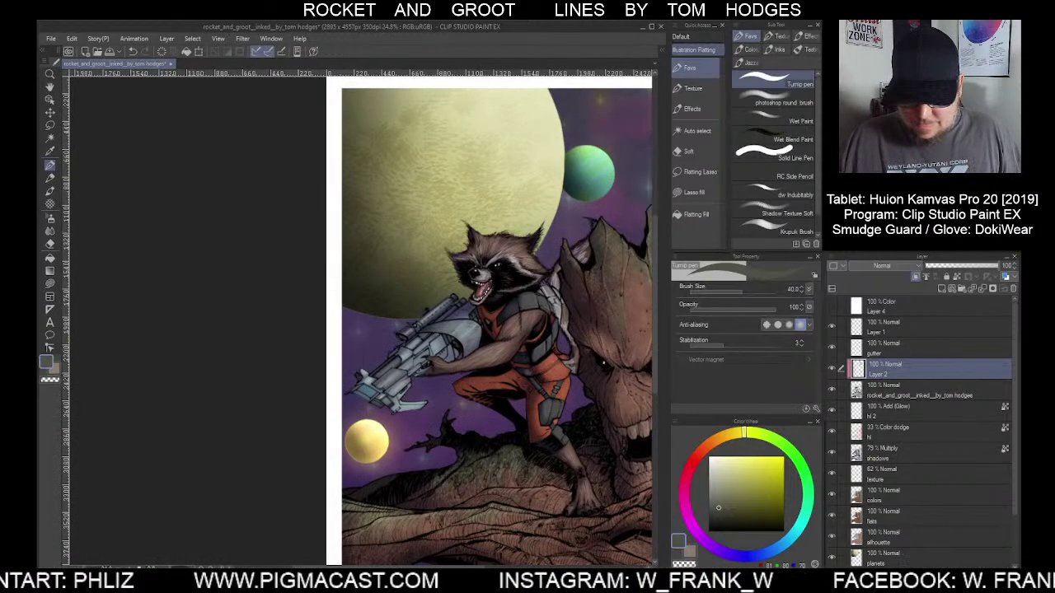
{"action": "scroll", "coordinate": [492, 317], "scroll_direction": "down", "scroll_amount": 1}
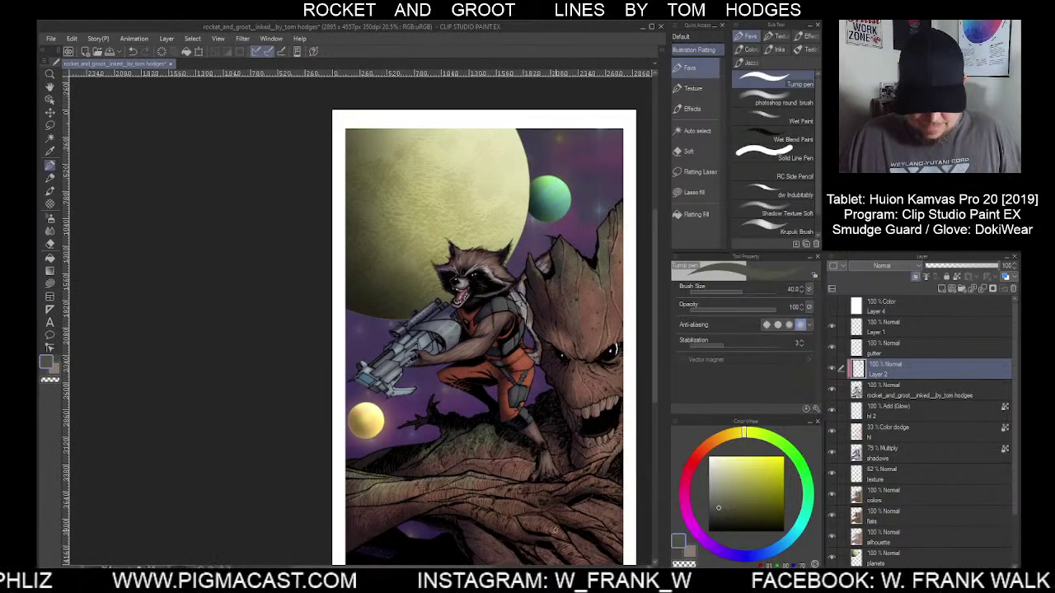
{"action": "scroll", "coordinate": [484, 338], "scroll_direction": "right", "scroll_amount": 3}
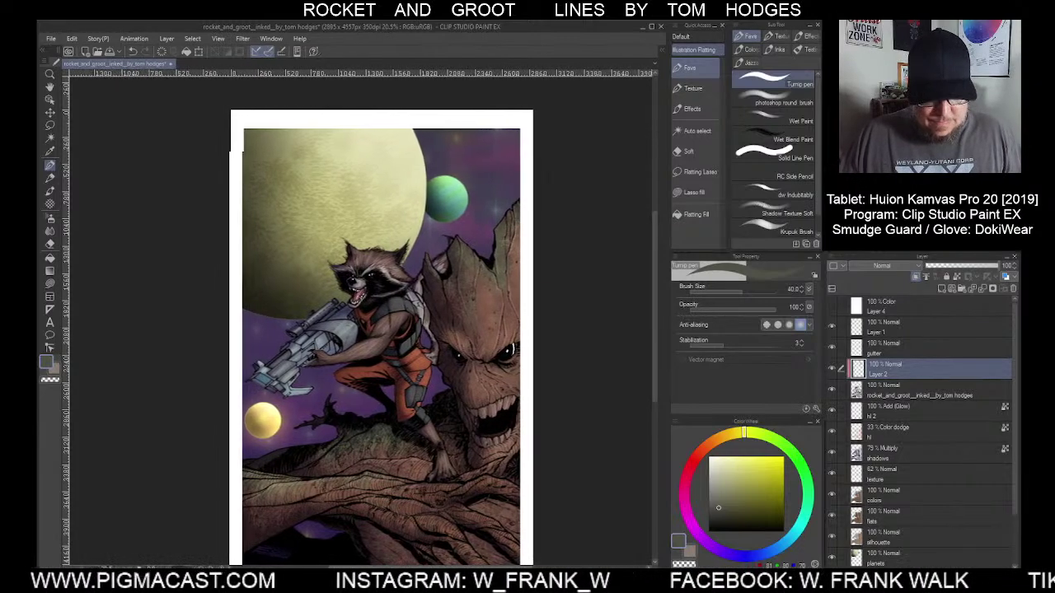
{"action": "left_click_drag", "start_coordinate": [656, 346], "coordinate": [656, 355]}
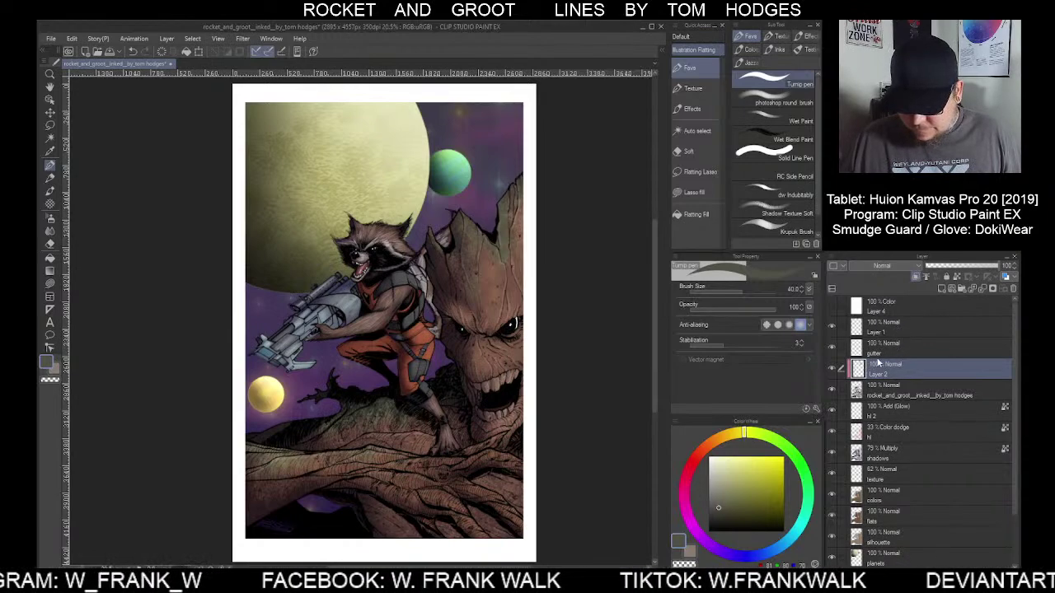
On the bg layer, paint white with the Turnip pen at size 70 behind the line artist's signature in the artwork's lower-left corner
{"action": "key", "text": "c"}
{"action": "left_click_drag", "start_coordinate": [304, 525], "coordinate": [288, 530]}
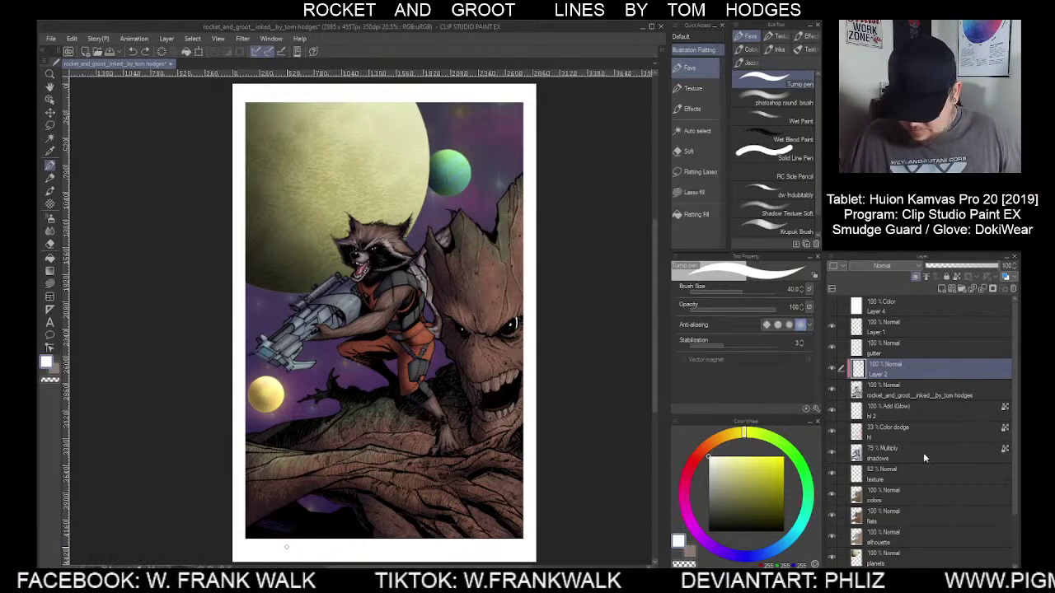
{"action": "scroll", "coordinate": [1001, 379], "scroll_direction": "down", "scroll_amount": 3}
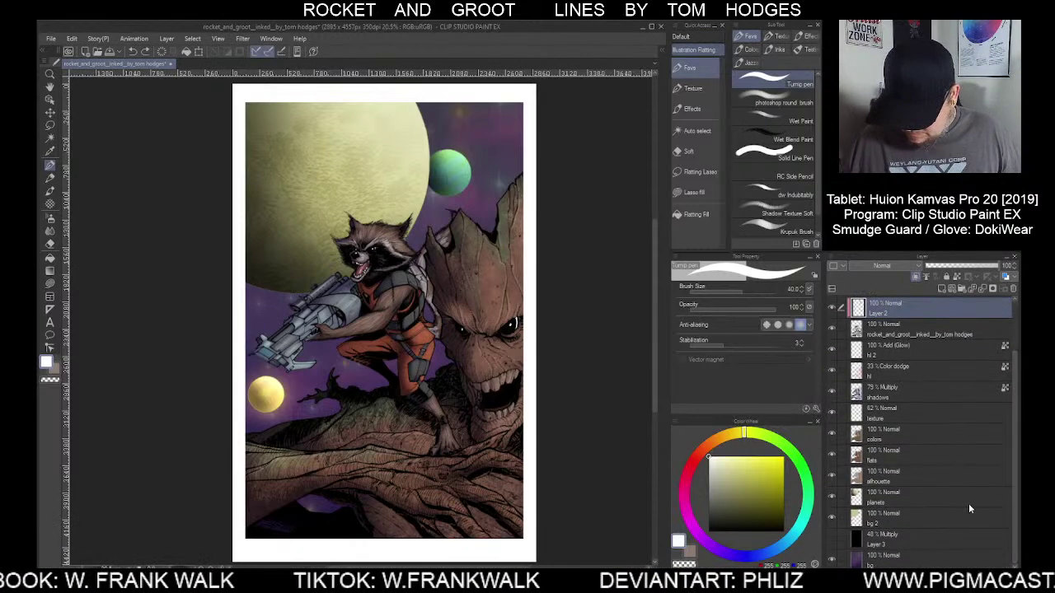
{"action": "left_click", "coordinate": [865, 560]}
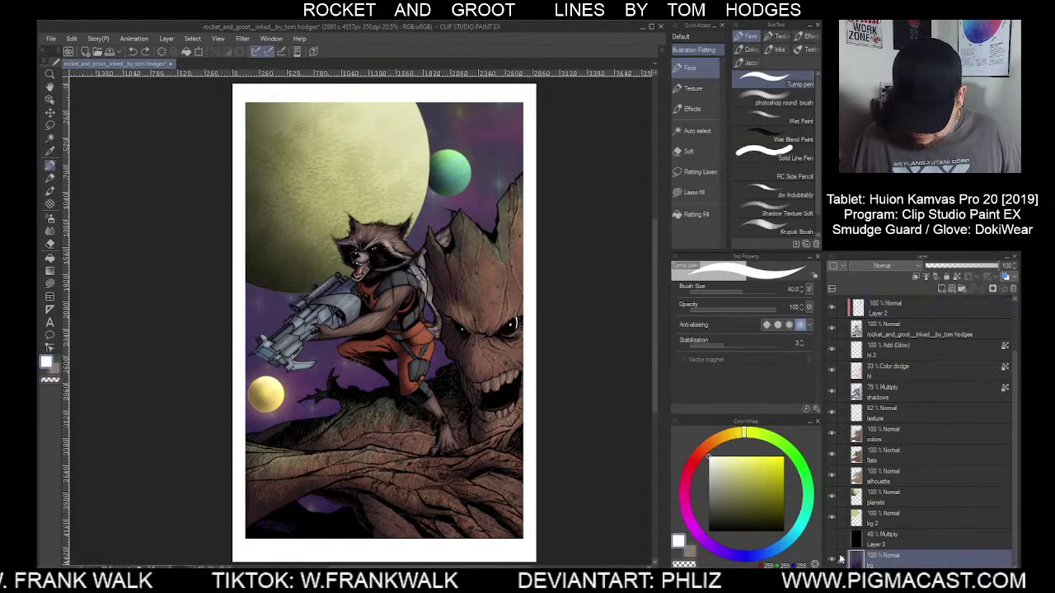
{"action": "key", "text": "bracketright"}
{"action": "key", "text": "bracketright"}
{"action": "key", "text": "bracketright"}
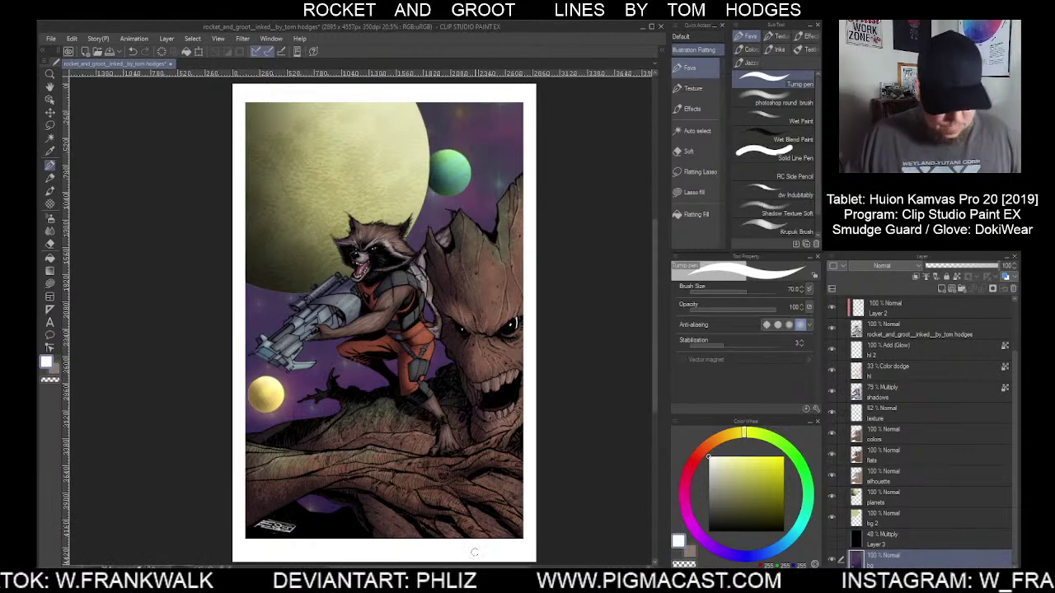
Import the Signature23 image into the illustration, placing it directly above Layer 1
{"action": "scroll", "coordinate": [956, 371], "scroll_direction": "up", "scroll_amount": 3}
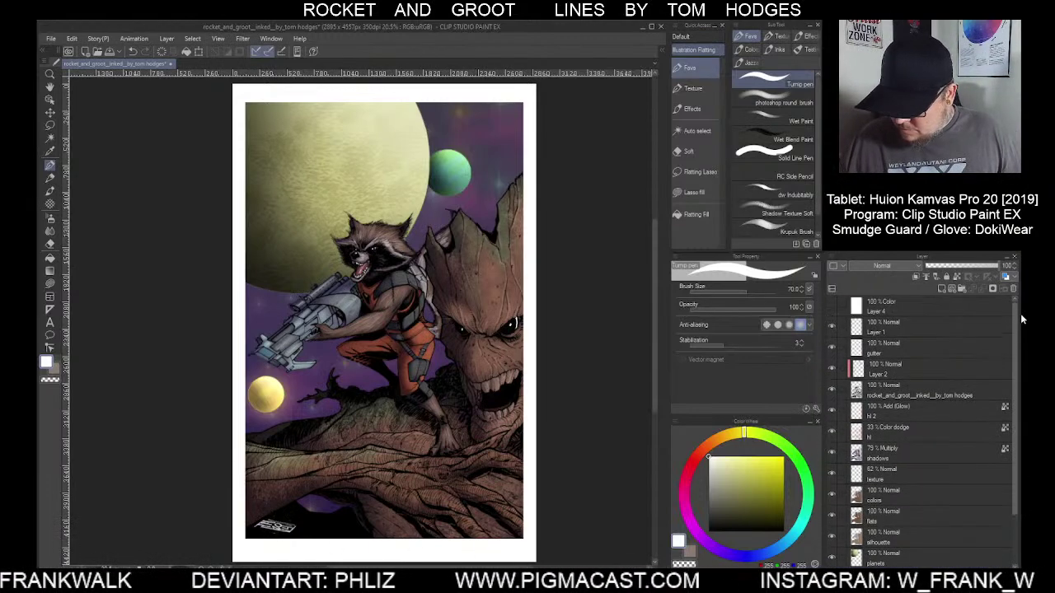
{"action": "left_click", "coordinate": [899, 324]}
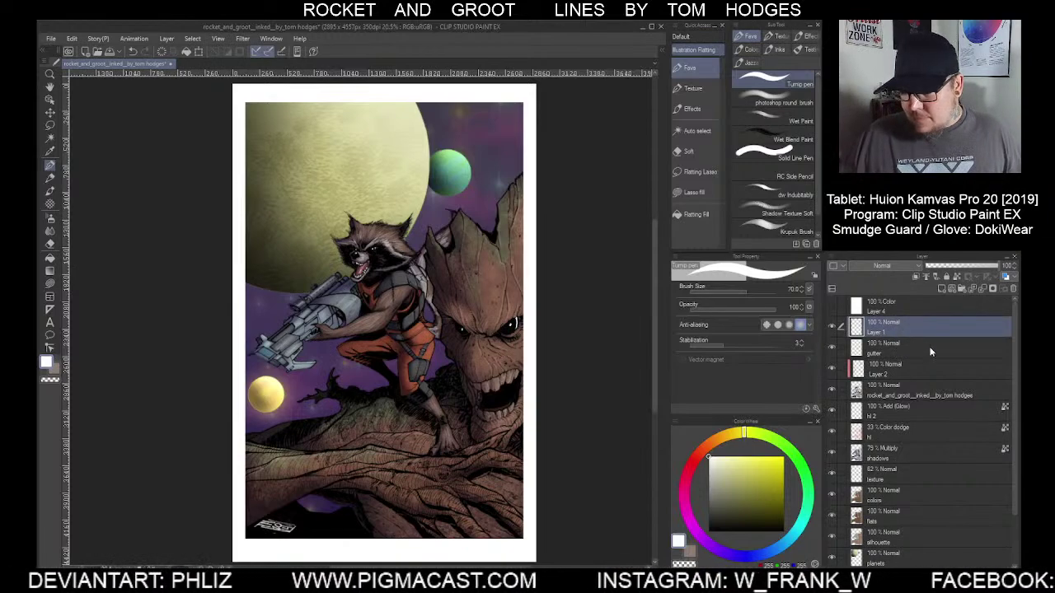
{"action": "left_click", "coordinate": [50, 38]}
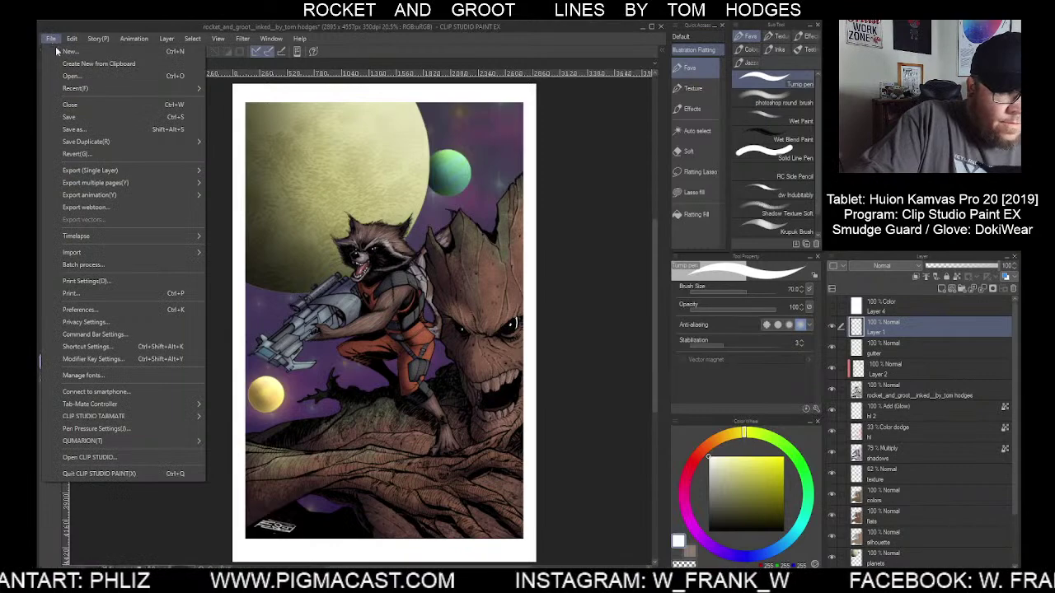
{"action": "mouse_move", "coordinate": [155, 255]}
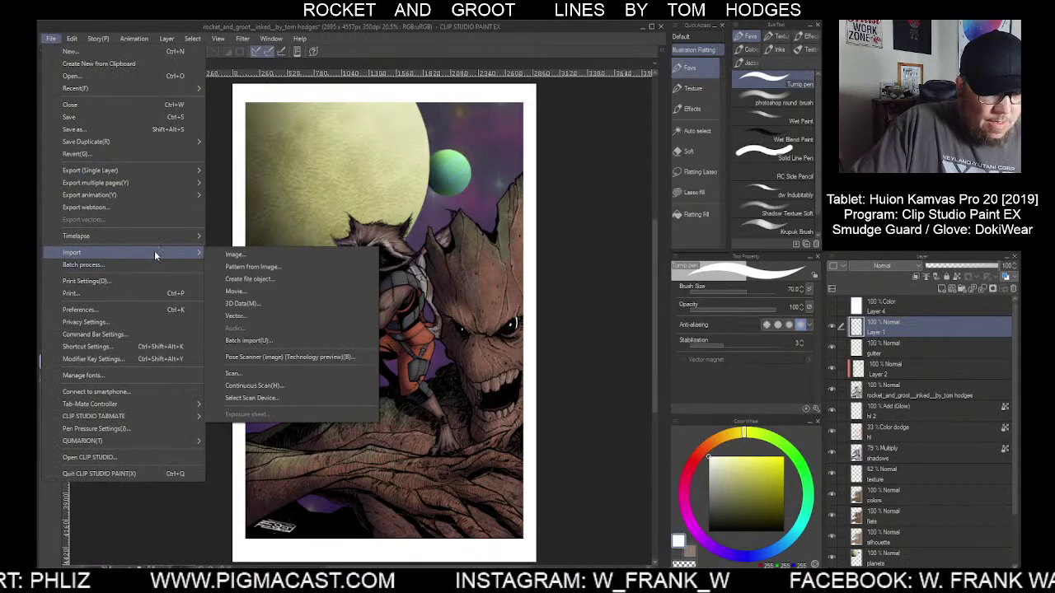
{"action": "left_click", "coordinate": [235, 255]}
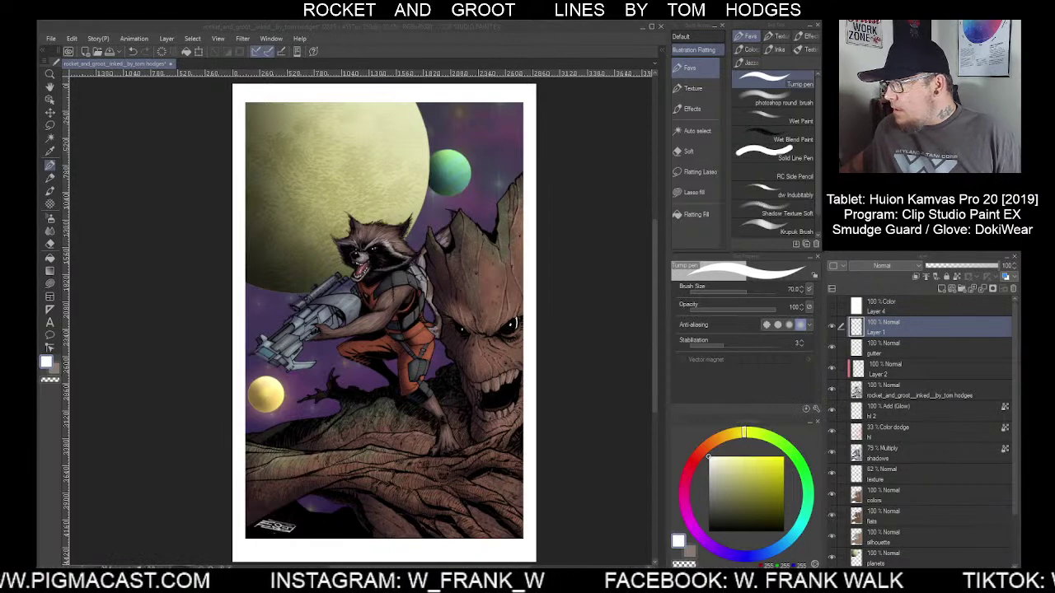
{"action": "key", "text": "ctrl+v"}
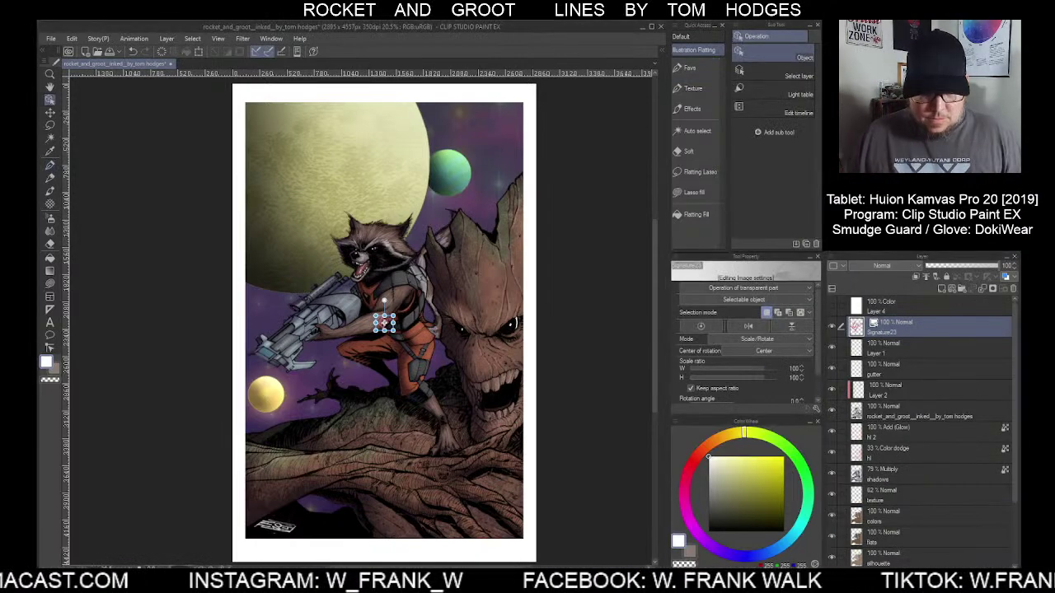
Add a blank raster layer beneath the imported Signature23, merge the signature down into it and lock the merged layer's transparent pixels
{"action": "left_click", "coordinate": [893, 346]}
{"action": "left_click", "coordinate": [938, 288]}
{"action": "left_click", "coordinate": [936, 320]}
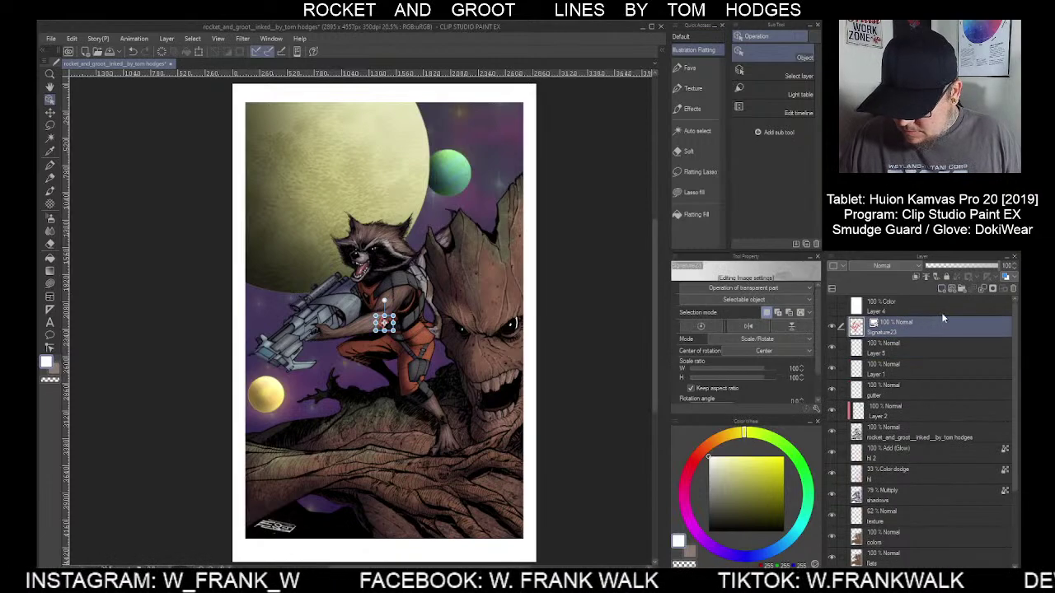
{"action": "left_click", "coordinate": [981, 289]}
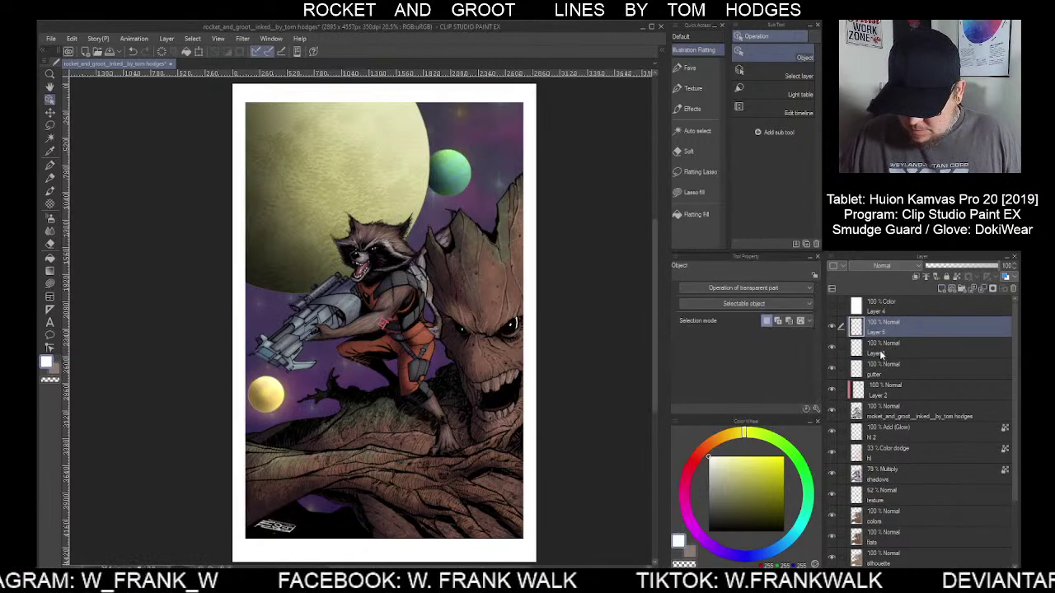
{"action": "left_click", "coordinate": [950, 277]}
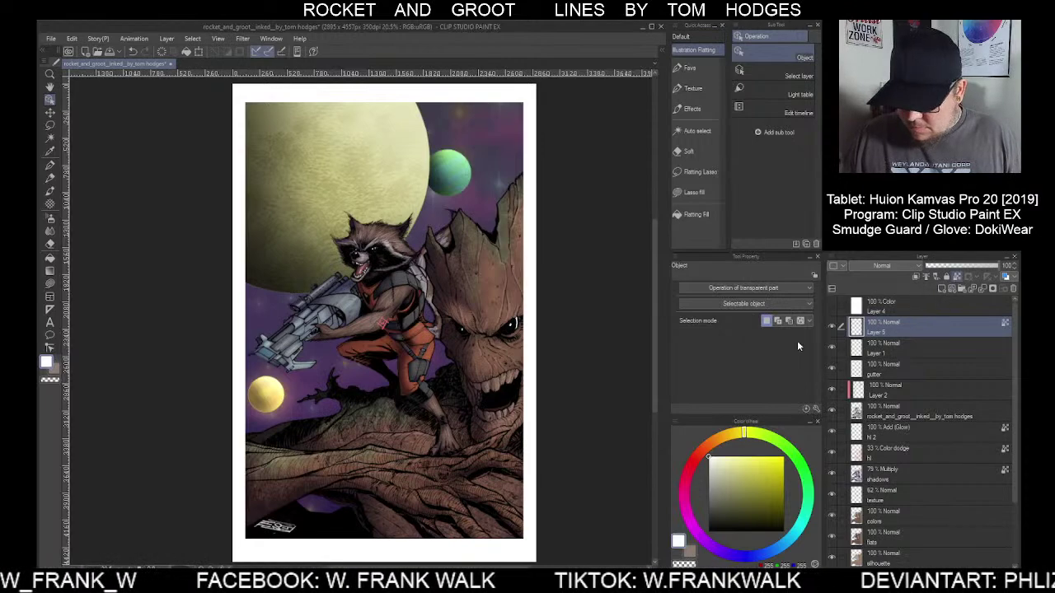
Fill the signature emblem with white using Lasso fill and move it beside the line artist's signature in the artwork's lower-left corner
{"action": "left_click", "coordinate": [693, 193]}
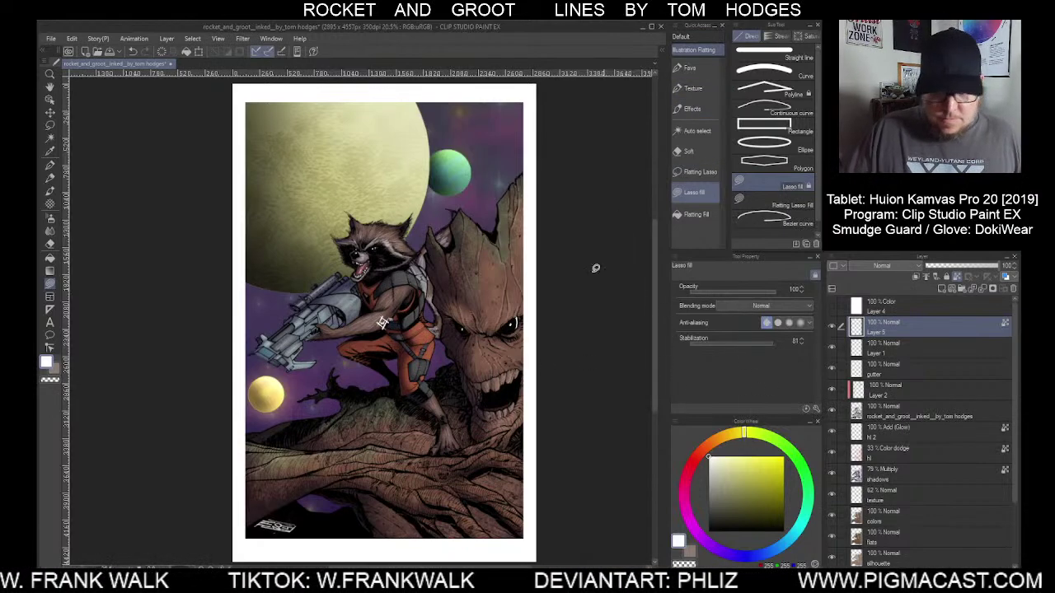
{"action": "left_click", "coordinate": [50, 112]}
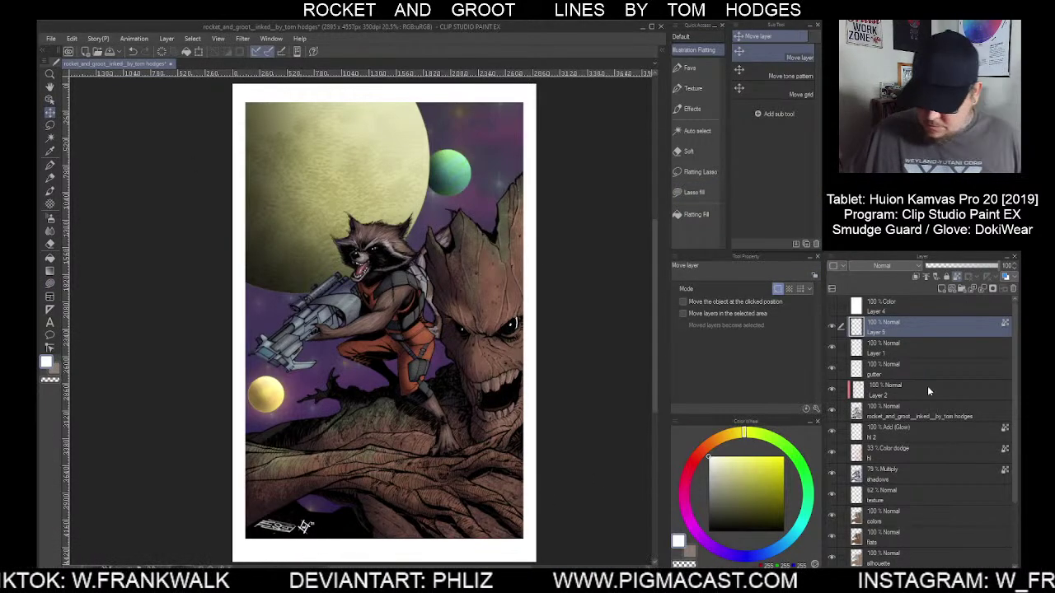
Choose a slightly darker off-white, RGB 230, 230, 230, and ready Lasso fill to recolor the emblem on its locked layer
{"action": "left_click", "coordinate": [898, 351]}
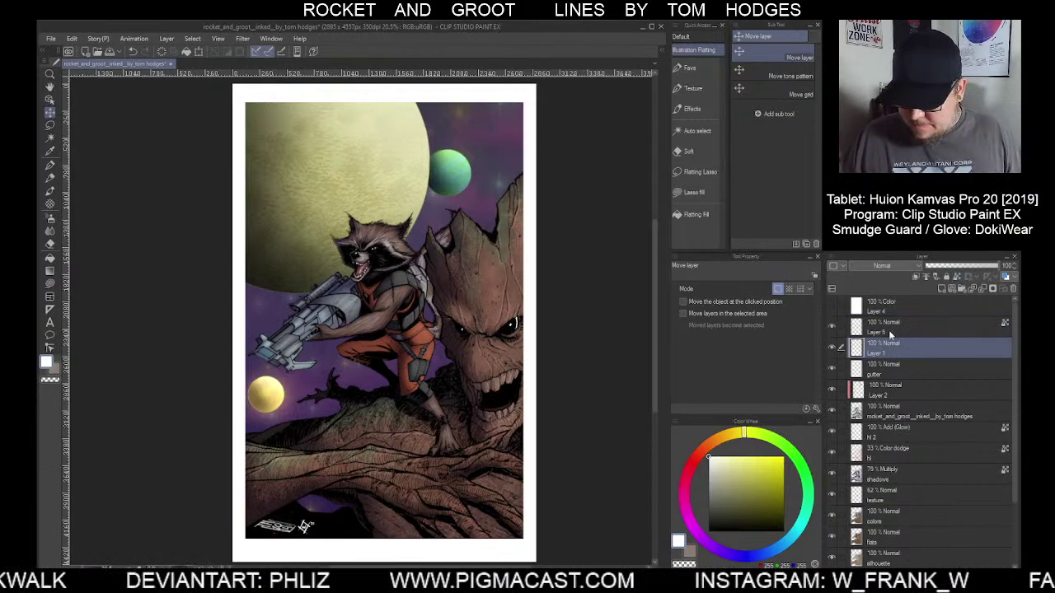
{"action": "left_click", "coordinate": [892, 332]}
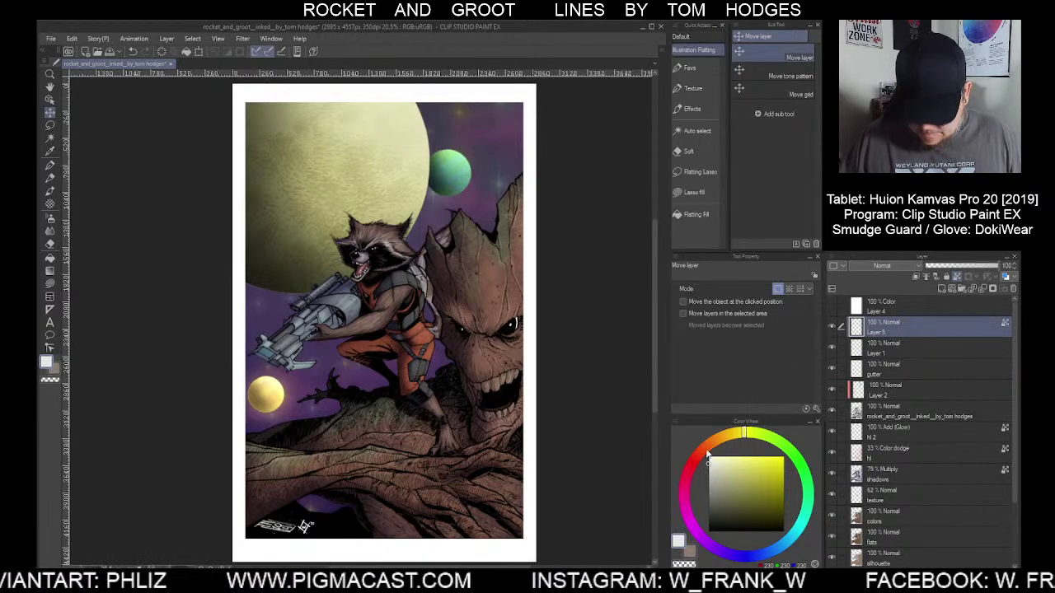
{"action": "left_click", "coordinate": [686, 195]}
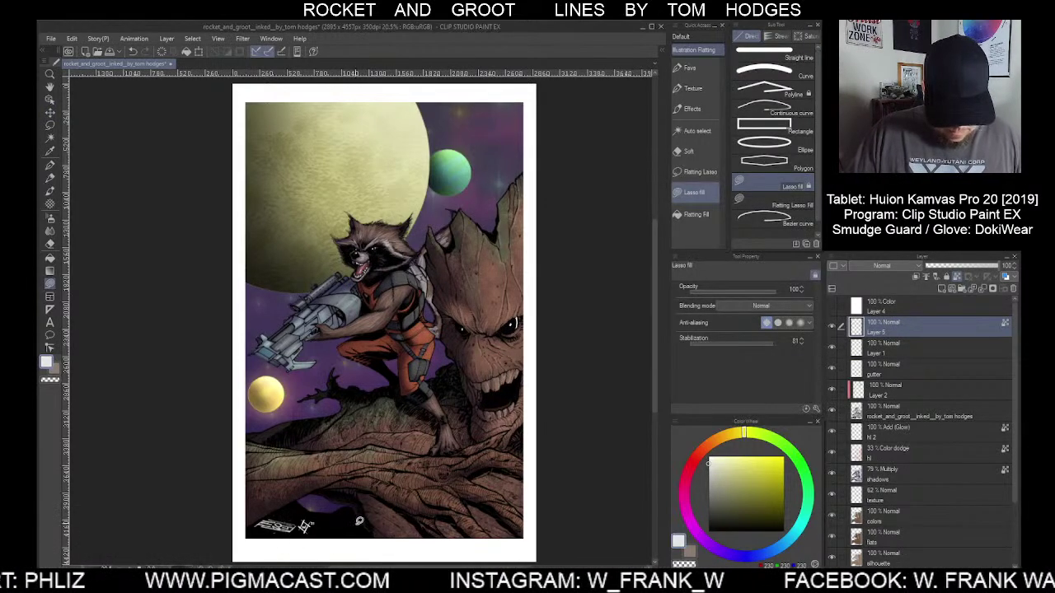